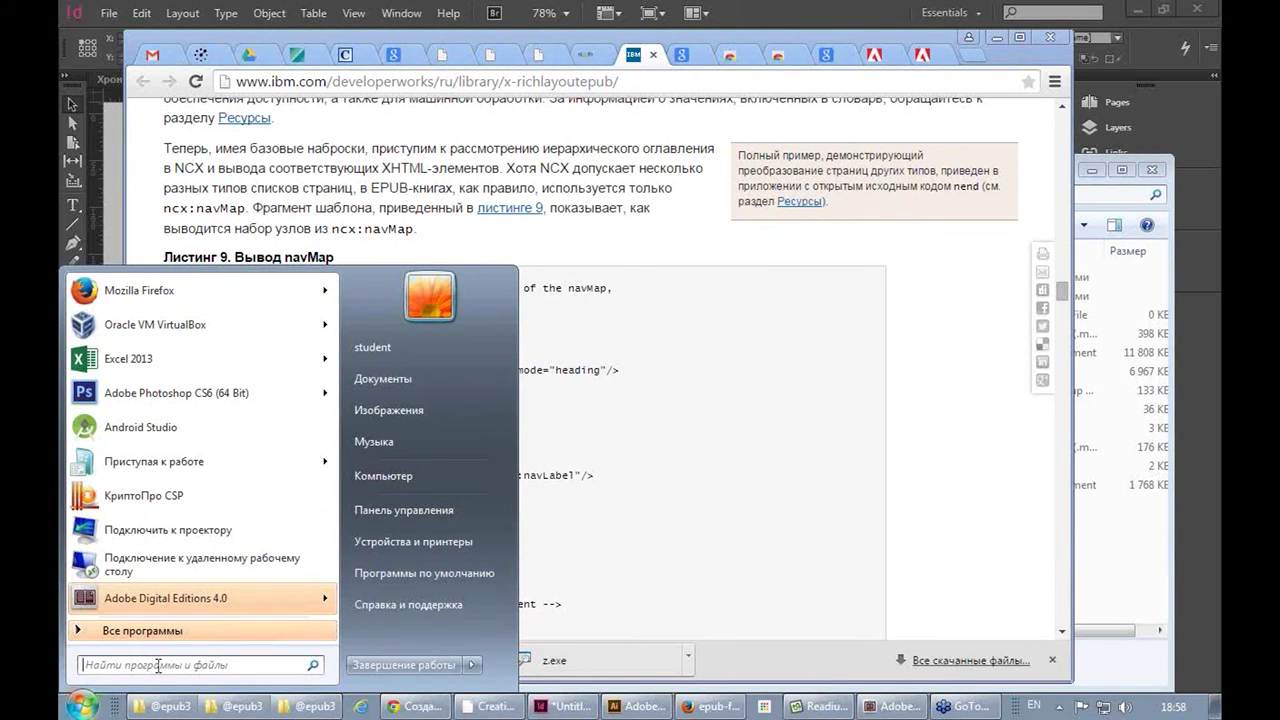
{"action": "type", "text": ",kjr"}
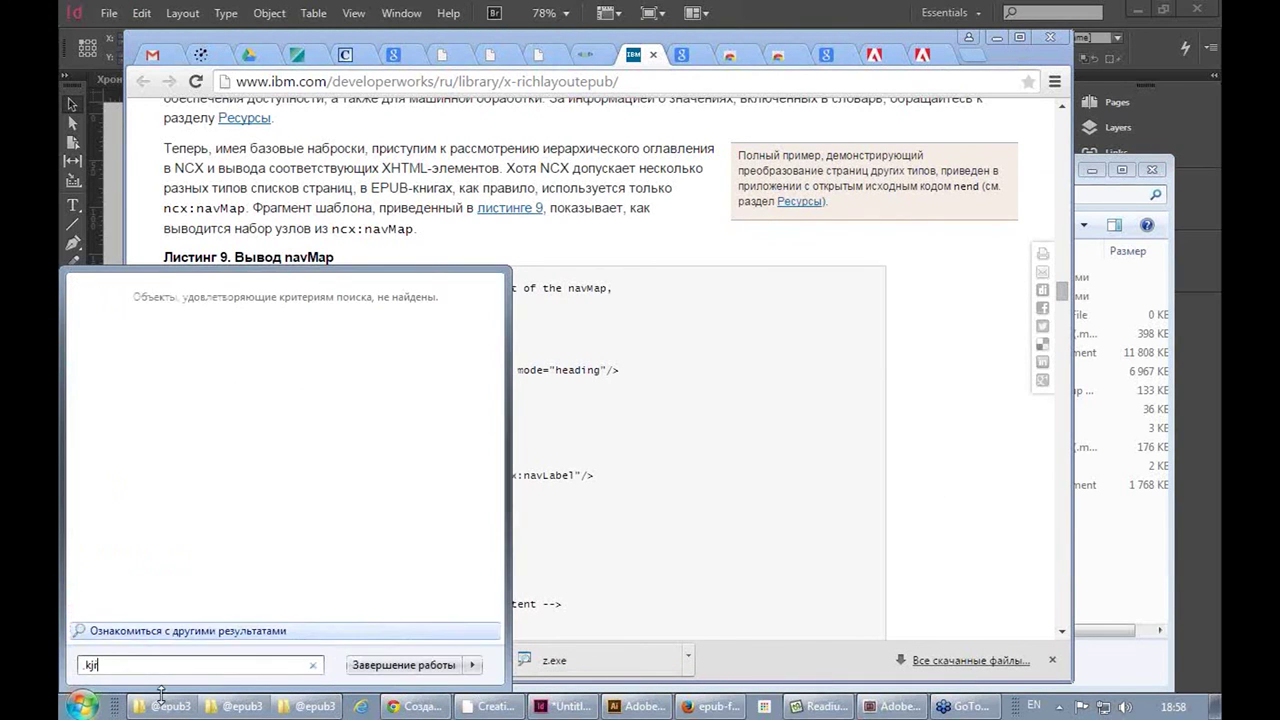
{"action": "key", "text": "BackSpace"}
{"action": "key", "text": "BackSpace"}
{"action": "key", "text": "BackSpace"}
{"action": "key", "text": "BackSpace"}
{"action": "key", "text": "alt+shift"}
{"action": "type", "text": "бло"}
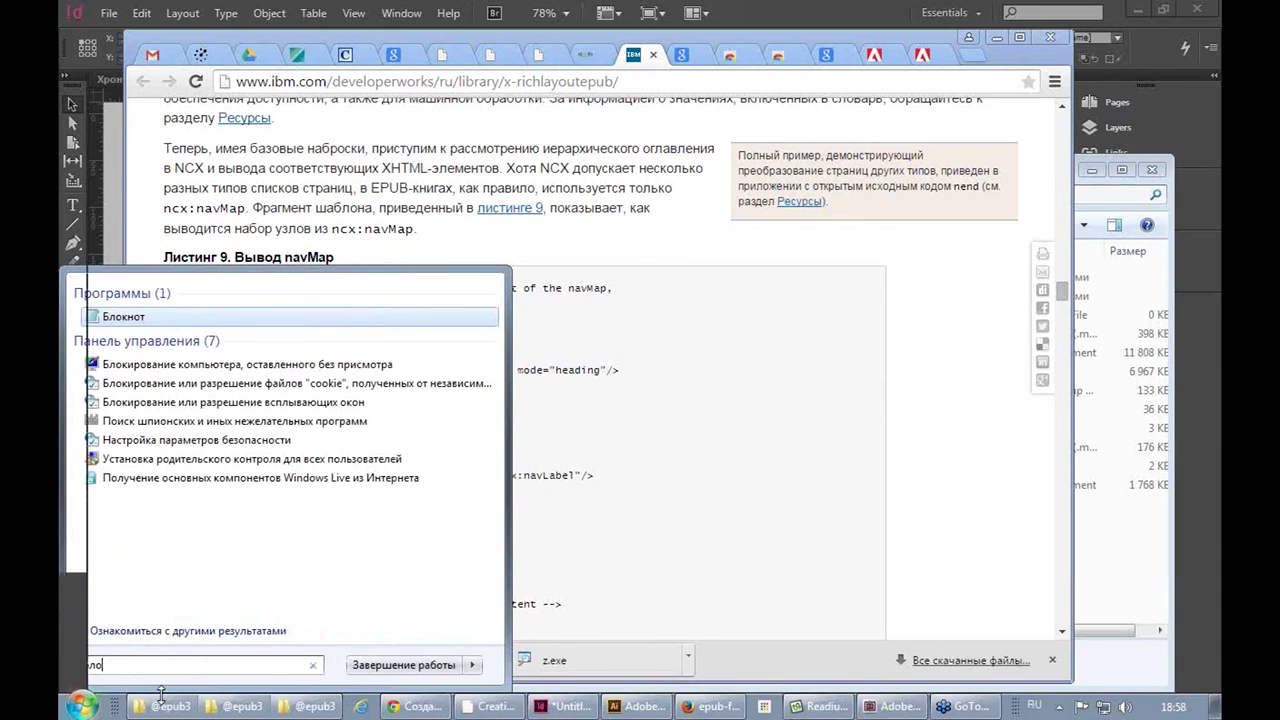
{"action": "key", "text": "Return"}
{"action": "type", "text": "http://www.ibm.com/developerworks/ru/library/x-richlayoutepub/"}
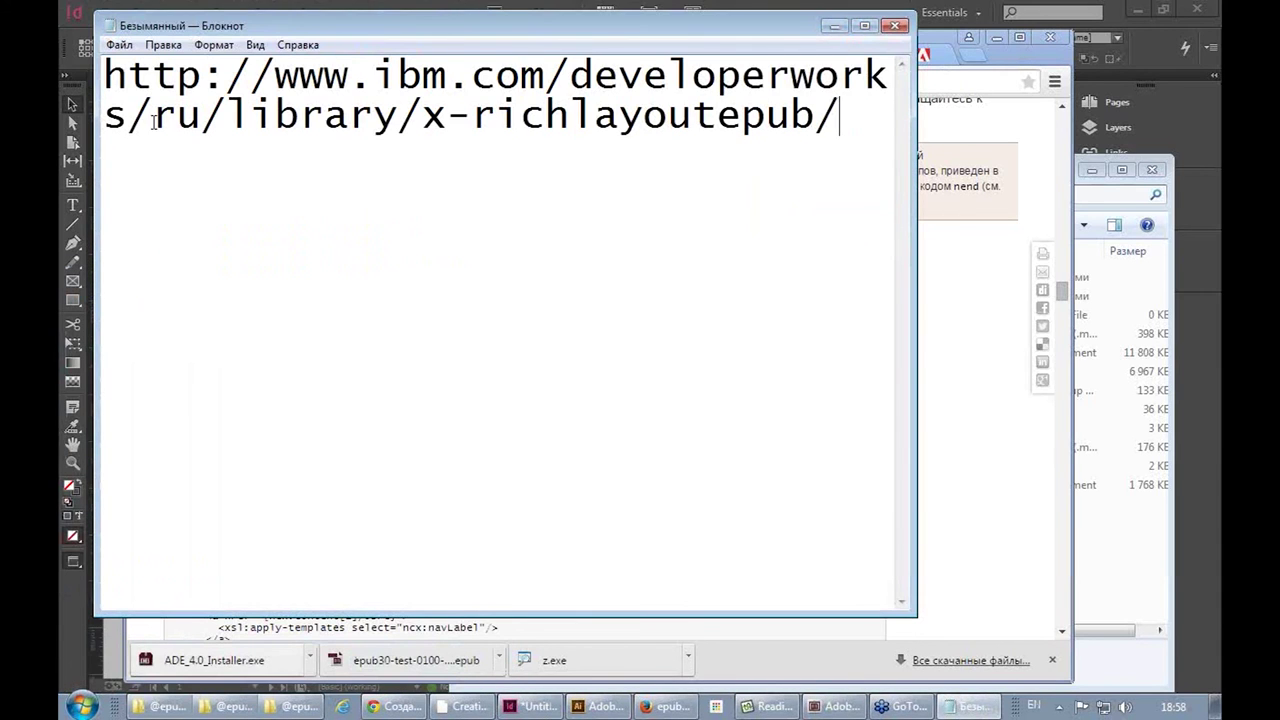
{"action": "left_click_drag", "start_coordinate": [626, 29], "coordinate": [745, 245]}
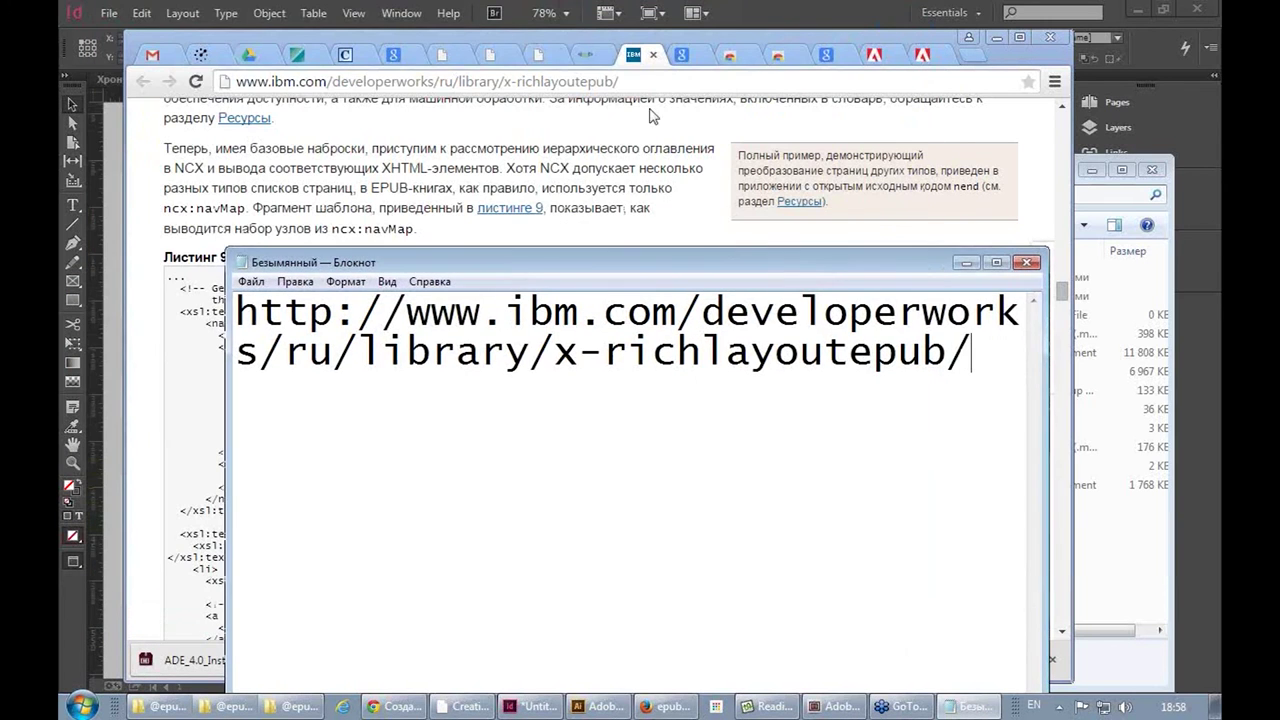
{"action": "left_click", "coordinate": [582, 52]}
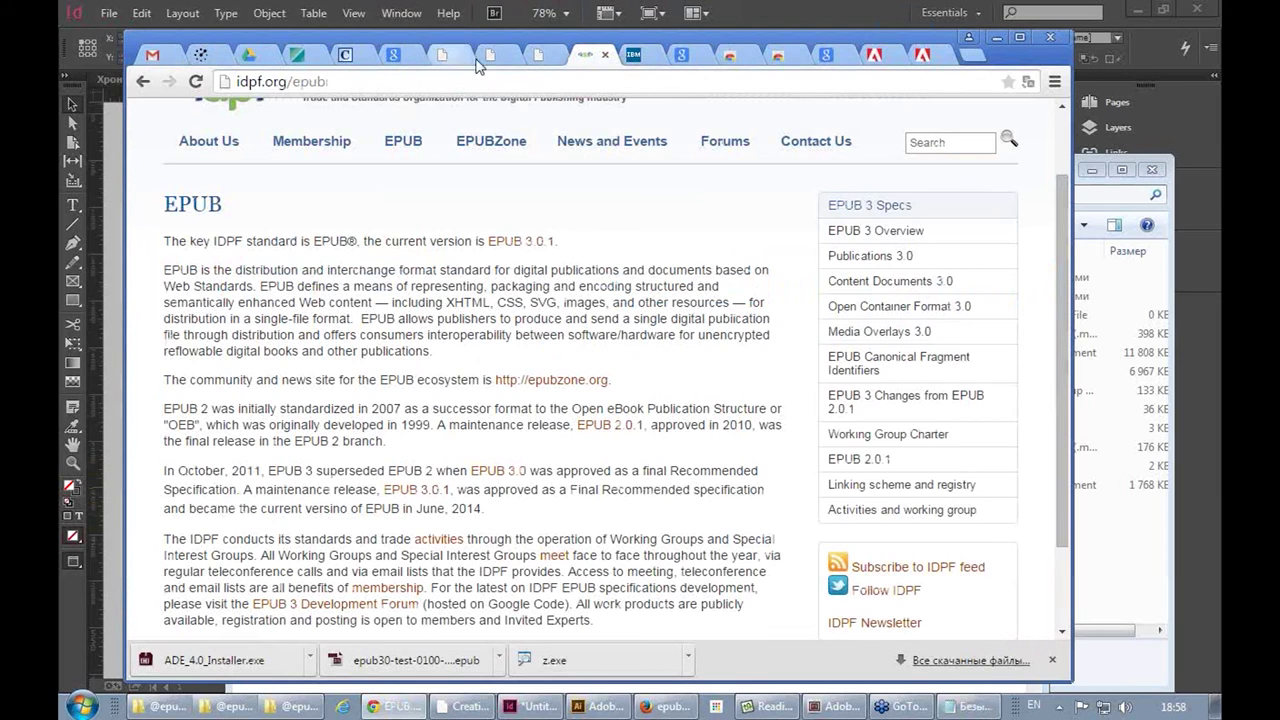
{"action": "left_click", "coordinate": [540, 56]}
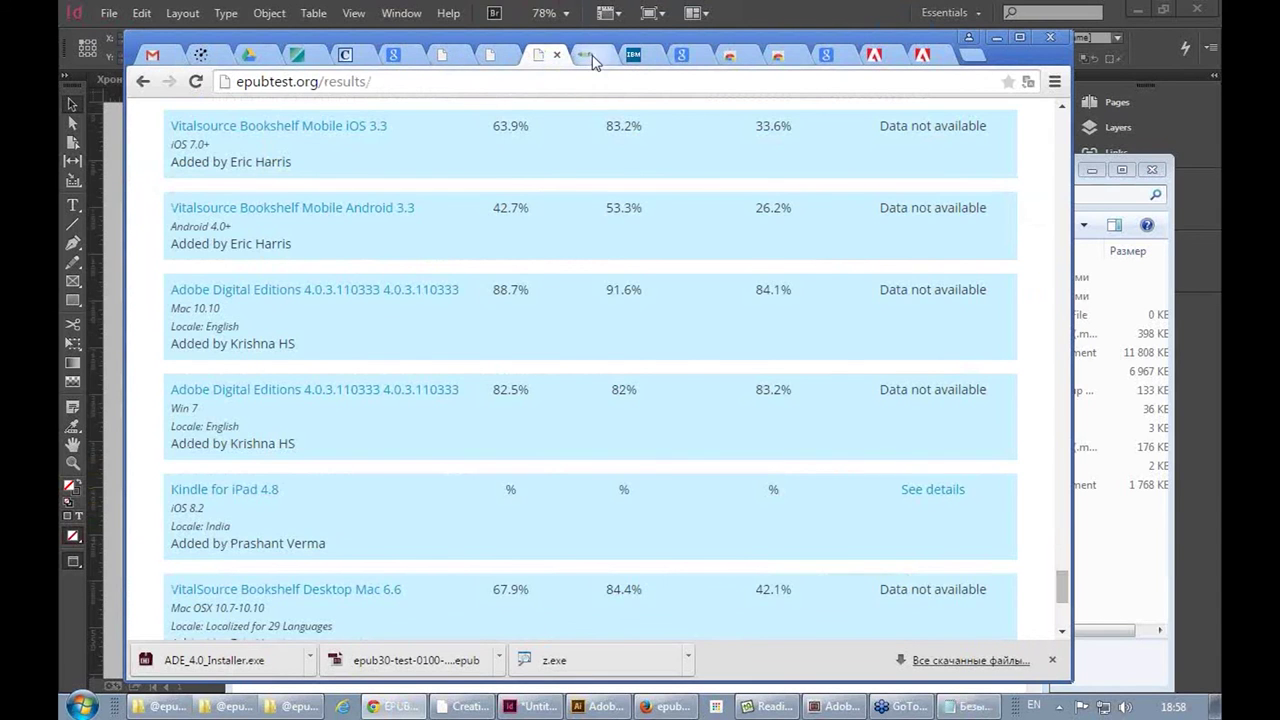
{"action": "left_click", "coordinate": [585, 54]}
{"action": "left_click", "coordinate": [355, 80]}
{"action": "key", "text": "ctrl+c"}
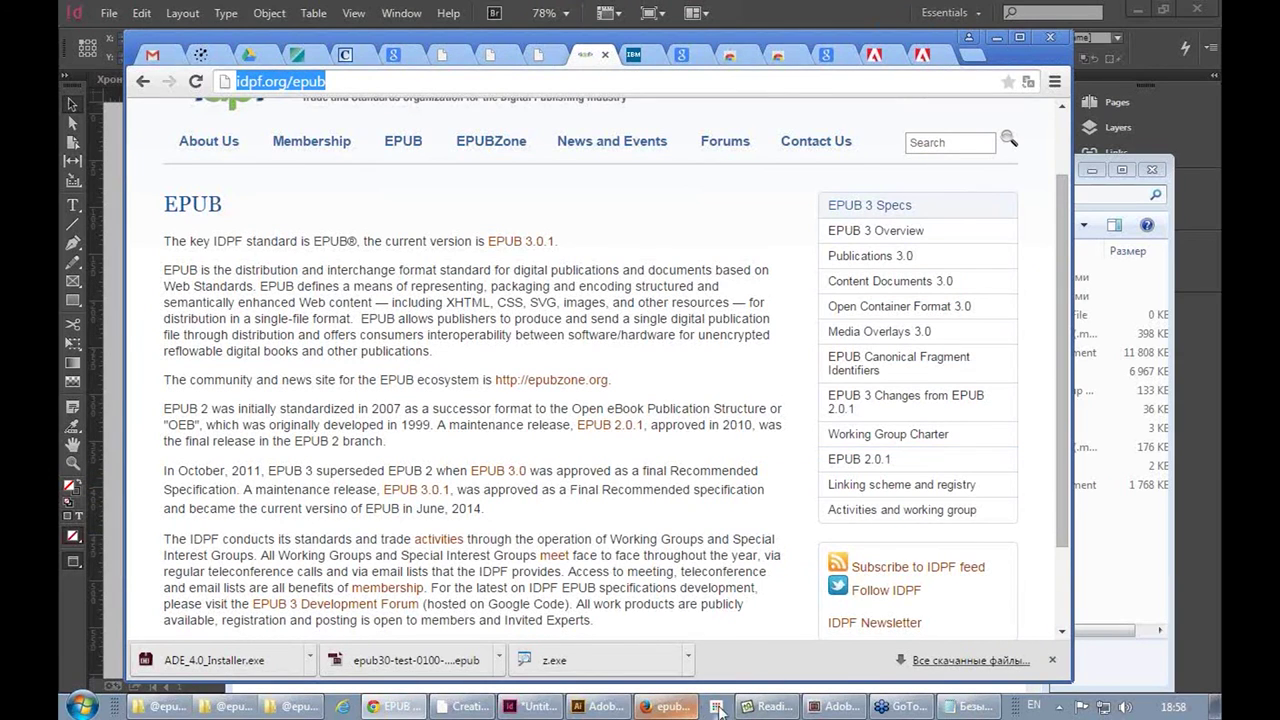
{"action": "left_click", "coordinate": [965, 706]}
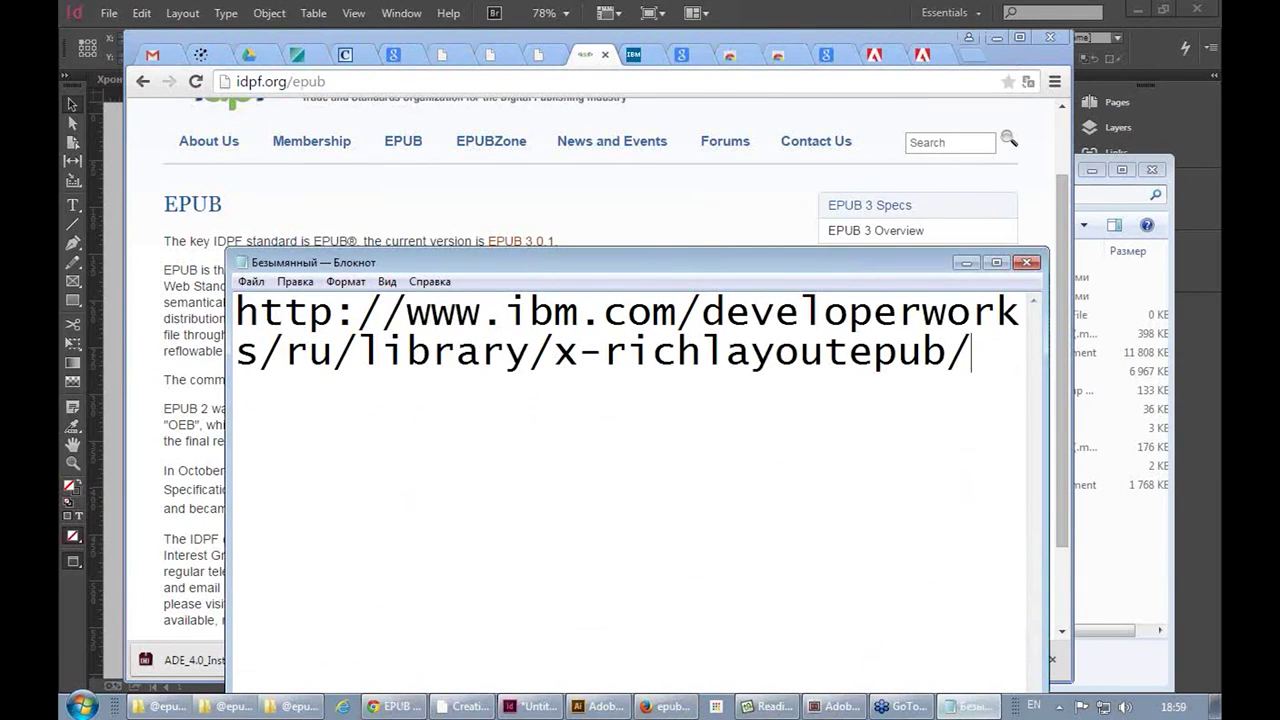
{"action": "key", "text": "Return"}
{"action": "key", "text": "Return"}
{"action": "key", "text": "ctrl+v"}
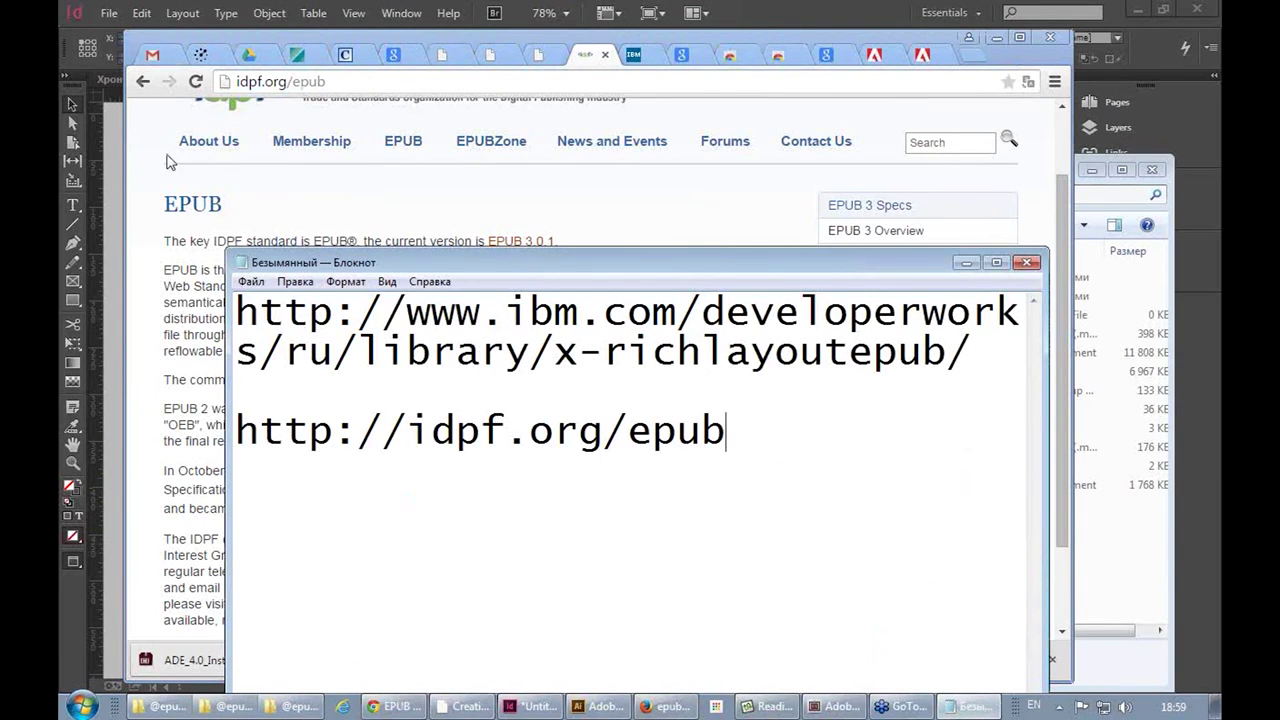
{"action": "left_click", "coordinate": [441, 55]}
{"action": "left_click", "coordinate": [356, 84]}
{"action": "key", "text": "ctrl+c"}
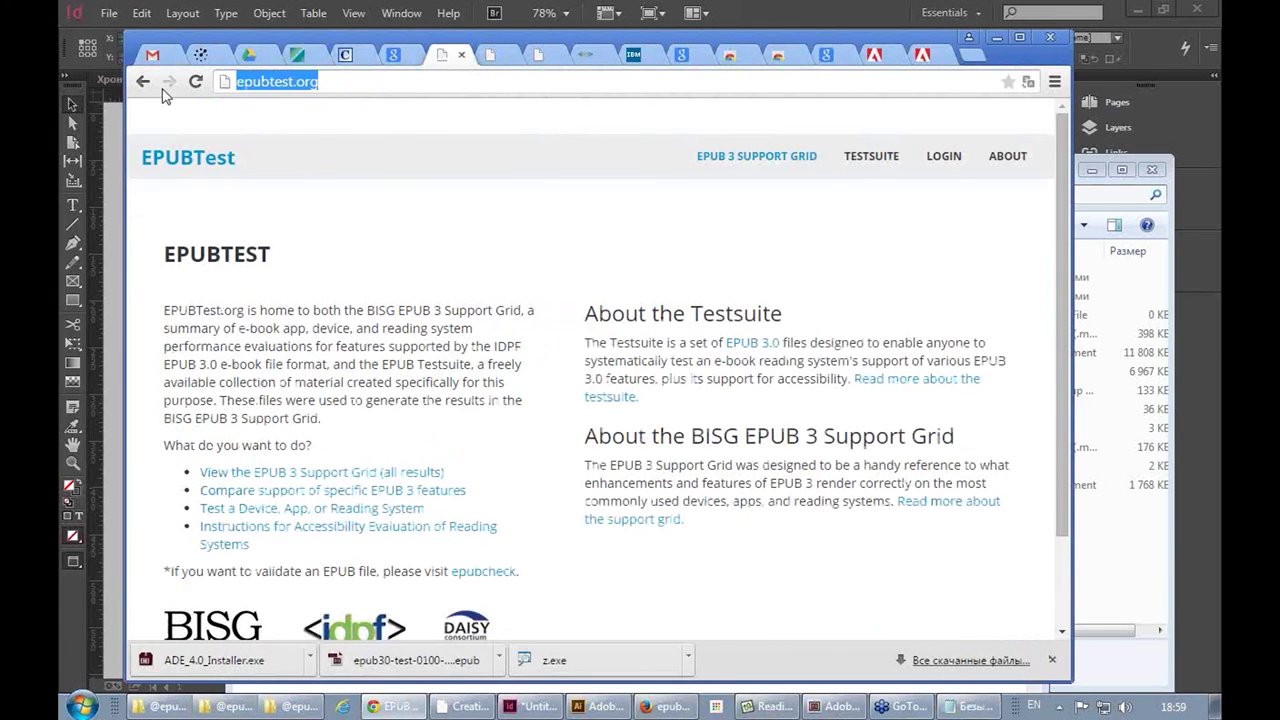
{"action": "left_click", "coordinate": [982, 707]}
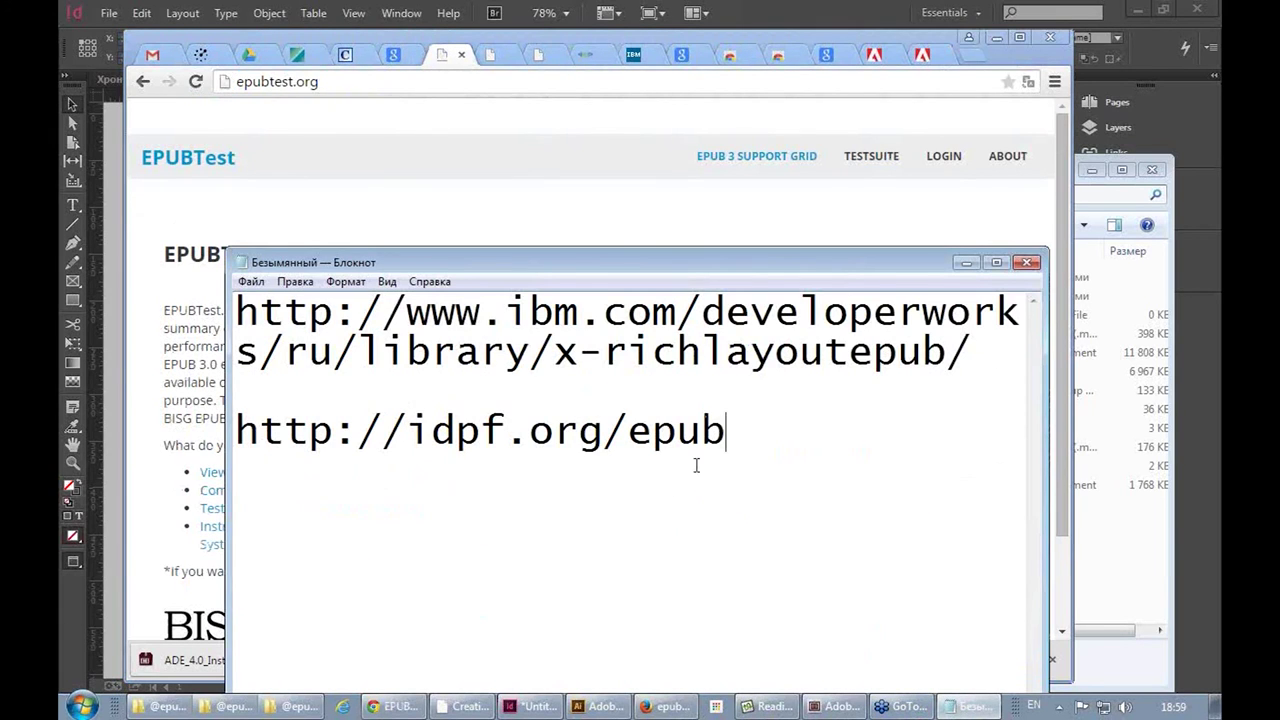
{"action": "key", "text": "Return"}
{"action": "key", "text": "Return"}
{"action": "key", "text": "ctrl+v"}
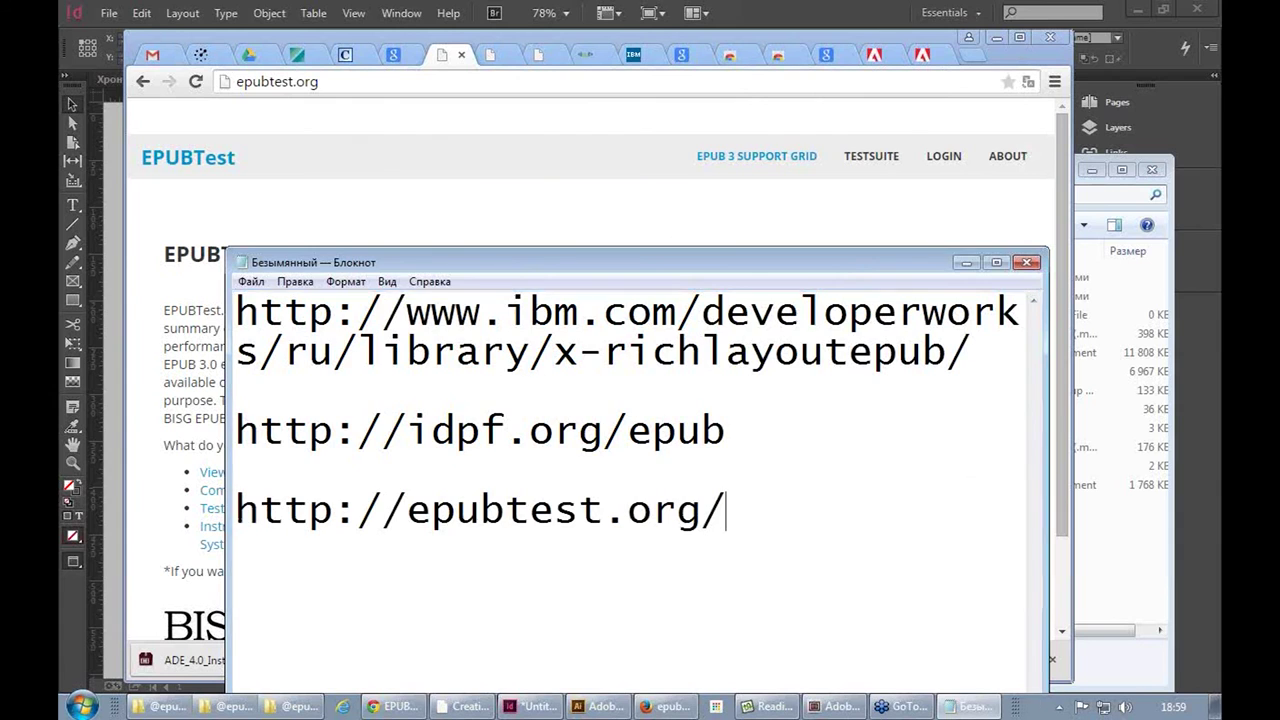
{"action": "key", "text": "ctrl+s"}
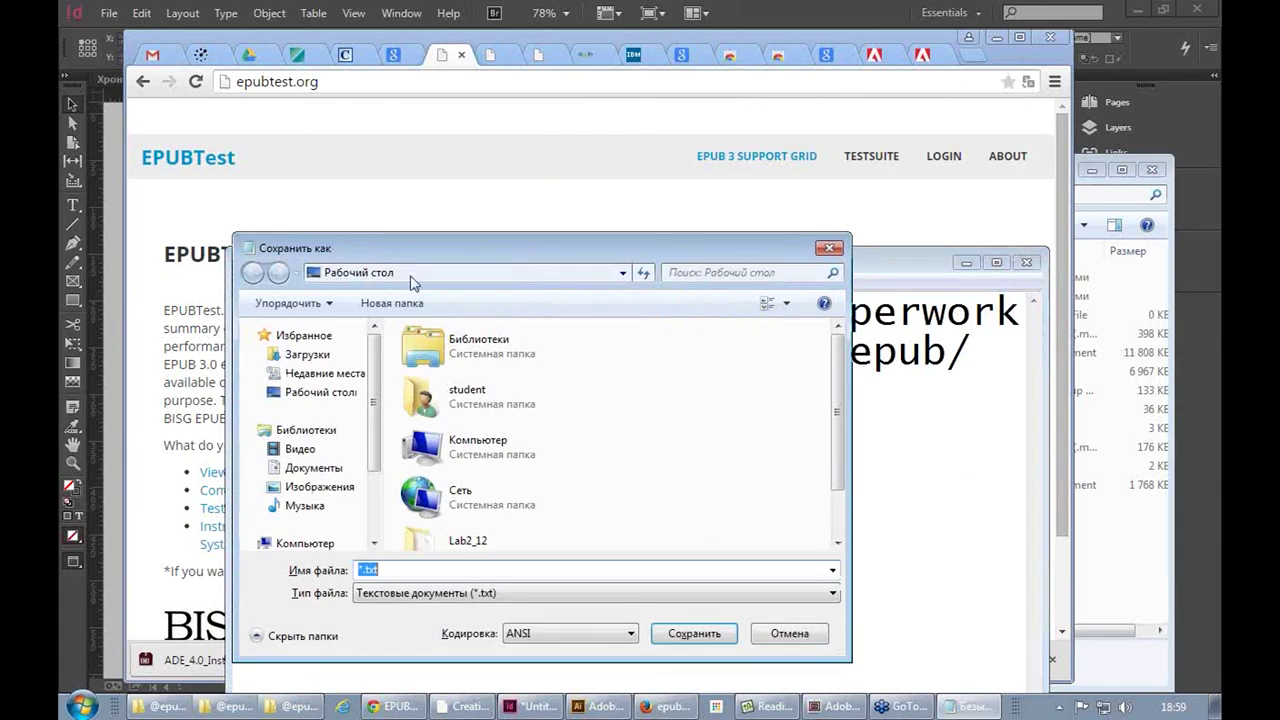
{"action": "left_click", "coordinate": [310, 544]}
{"action": "double_click", "coordinate": [478, 388]}
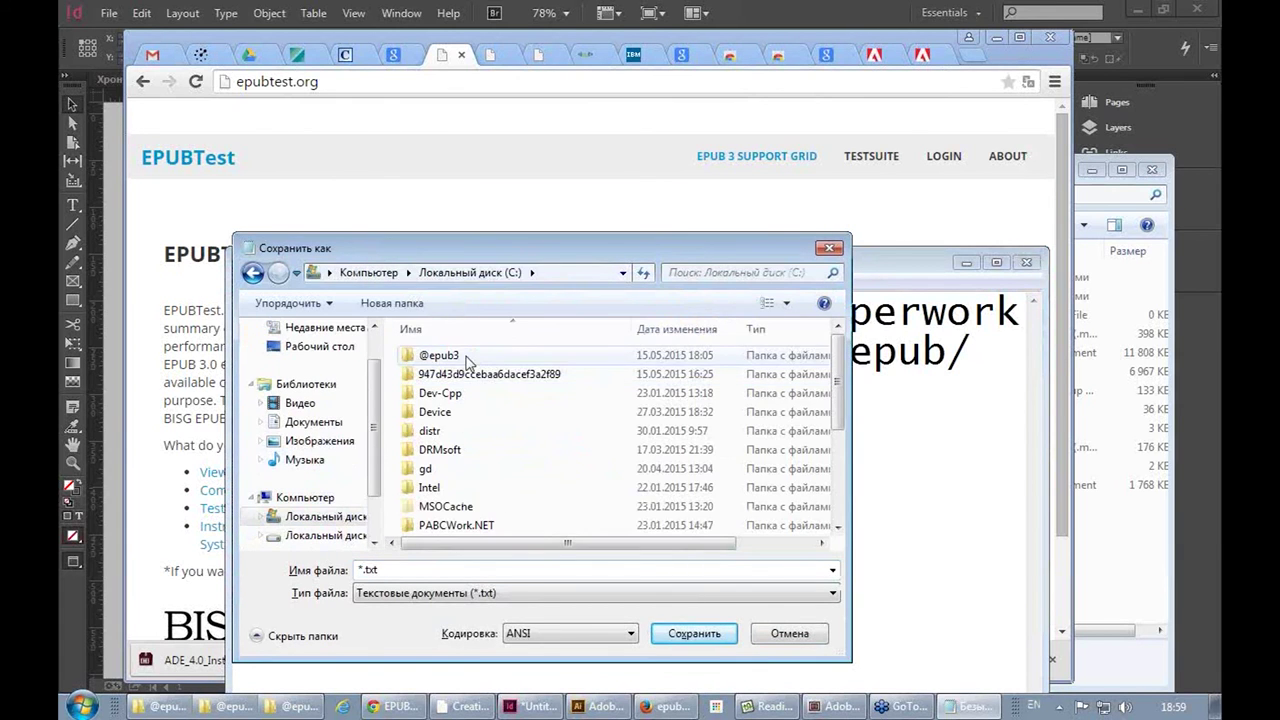
{"action": "double_click", "coordinate": [440, 350]}
{"action": "double_click", "coordinate": [394, 569]}
{"action": "type", "text": "ccskrb"}
{"action": "key", "text": "ctrl+a"}
{"action": "key", "text": "alt+shift"}
{"action": "type", "text": "ссыл"}
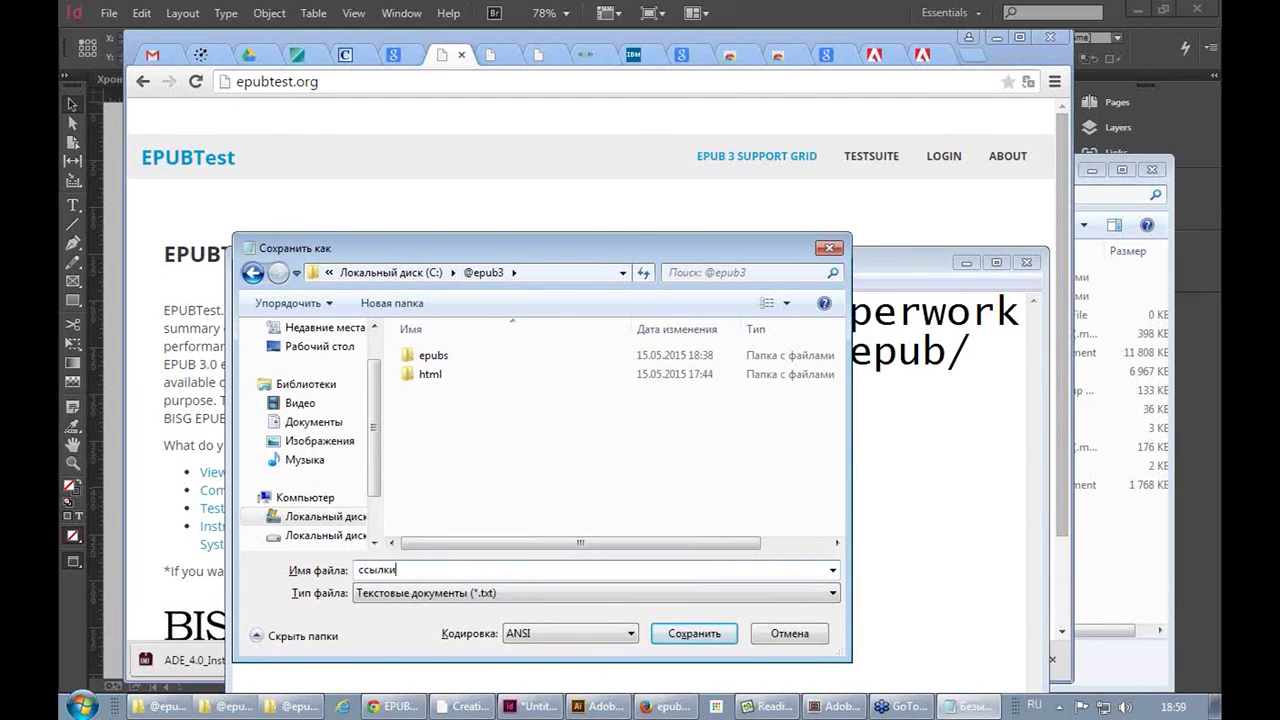
{"action": "key", "text": "Return"}
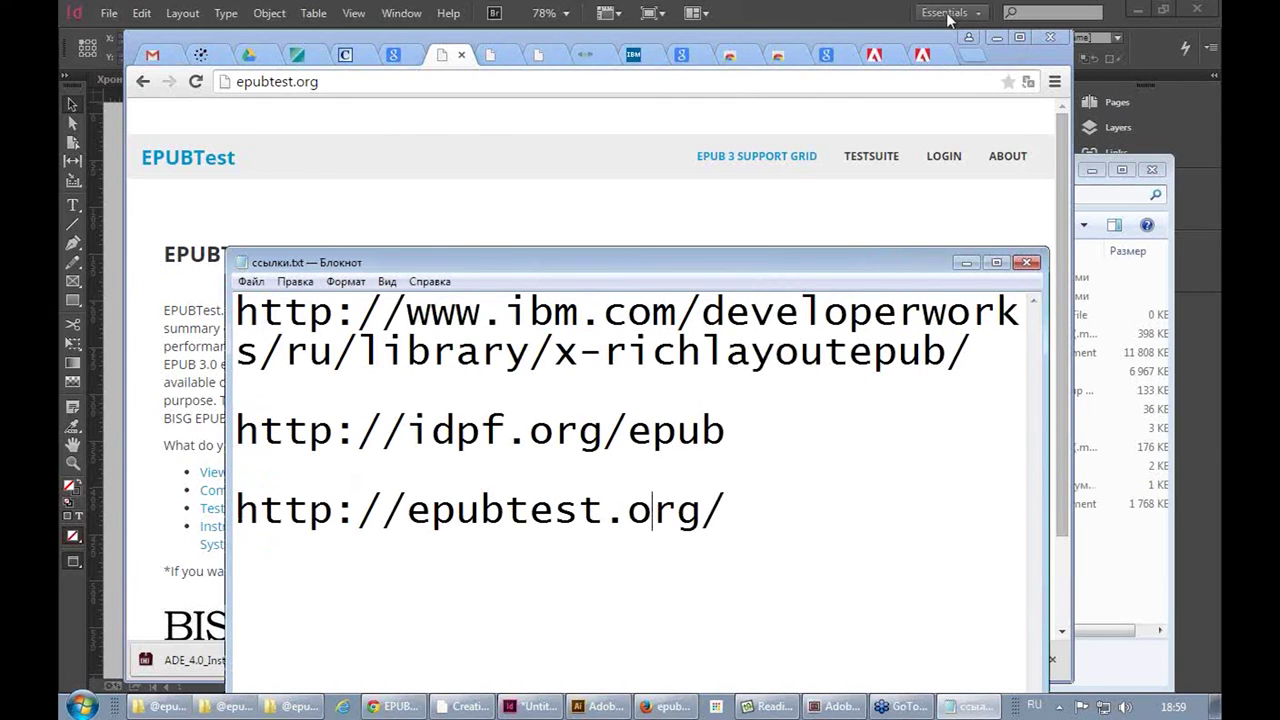
Show the desktop, open the teacher's network folder MC4 from its shortcut, and move the window away from the icons
{"action": "key", "text": "super+d"}
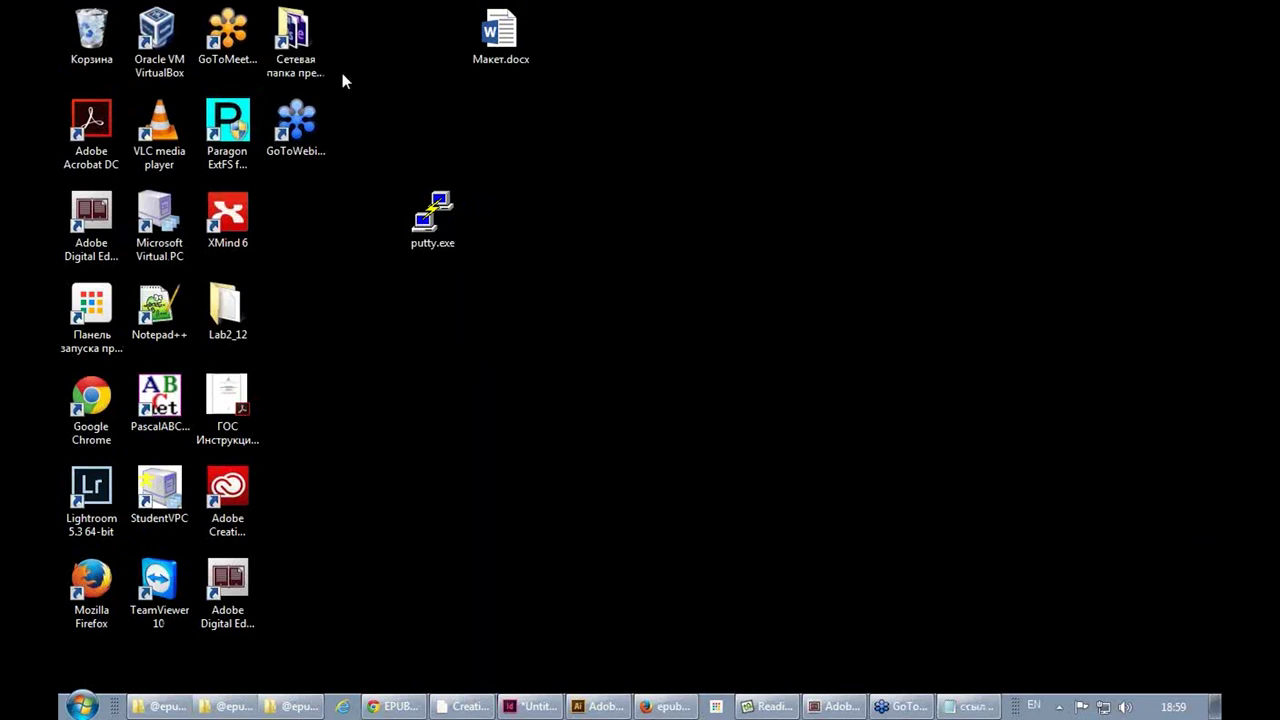
{"action": "double_click", "coordinate": [296, 40]}
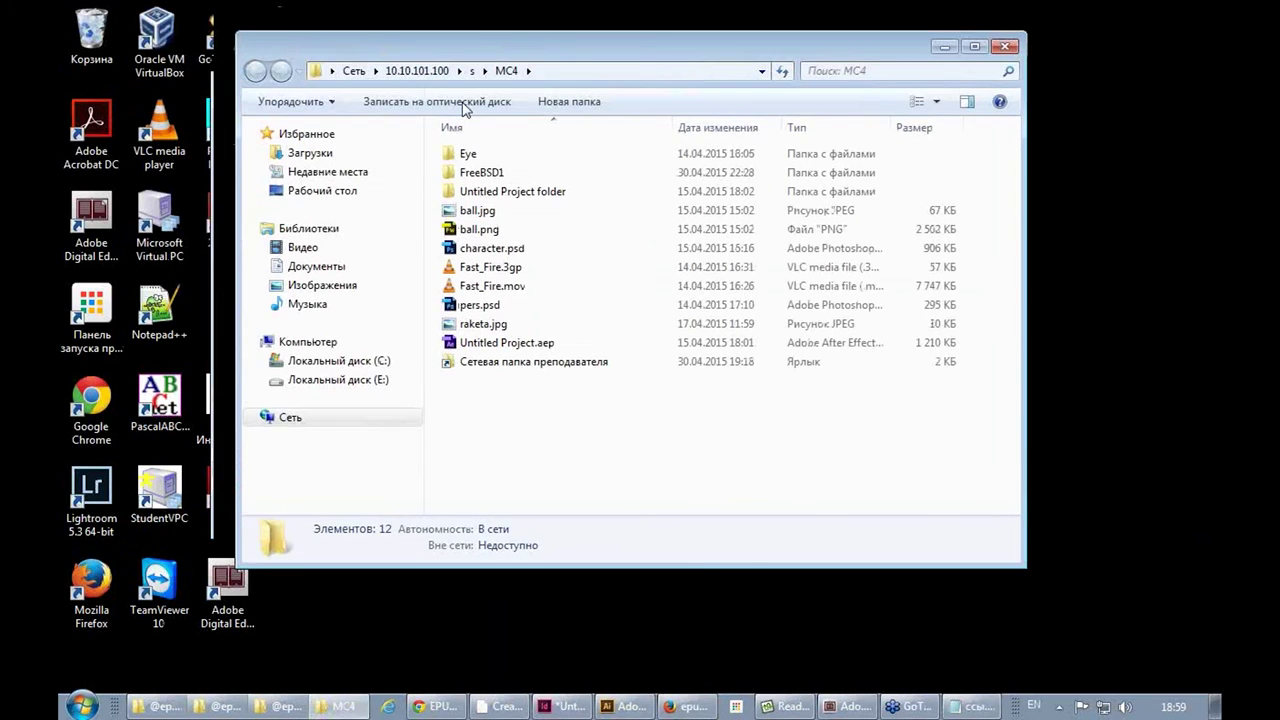
{"action": "left_click_drag", "start_coordinate": [370, 24], "coordinate": [663, 254]}
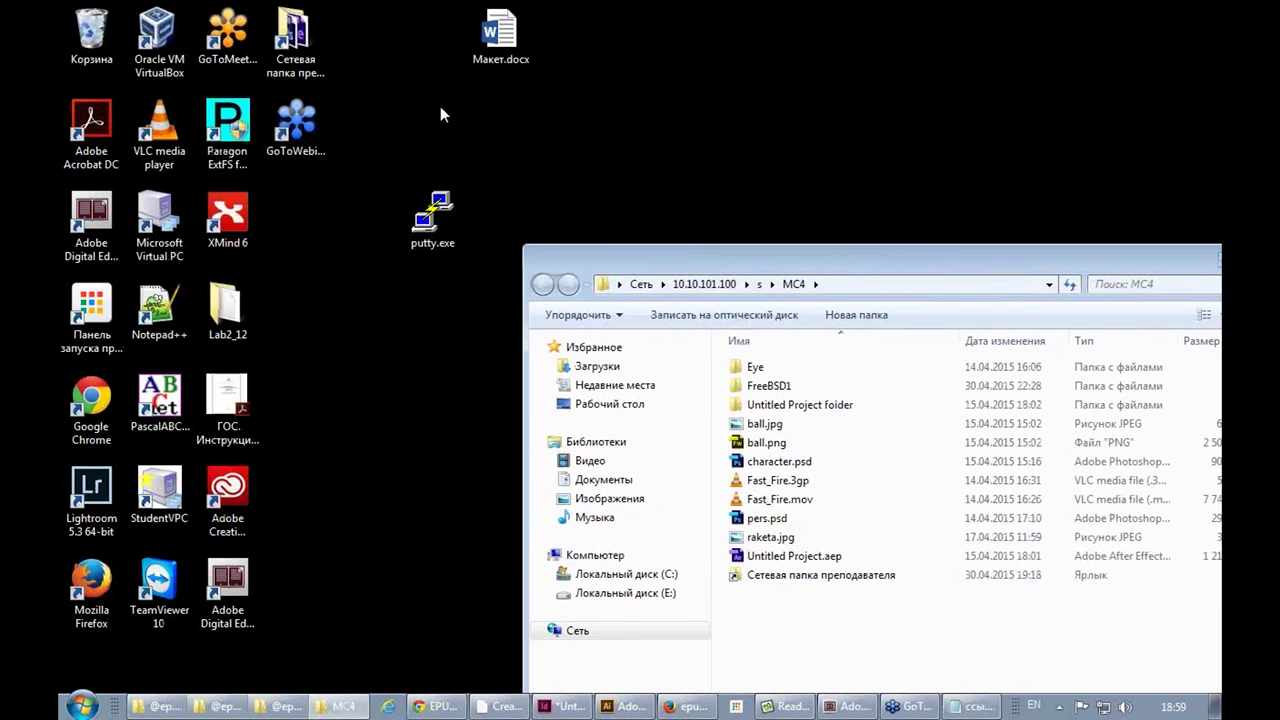
{"action": "left_click", "coordinate": [317, 40]}
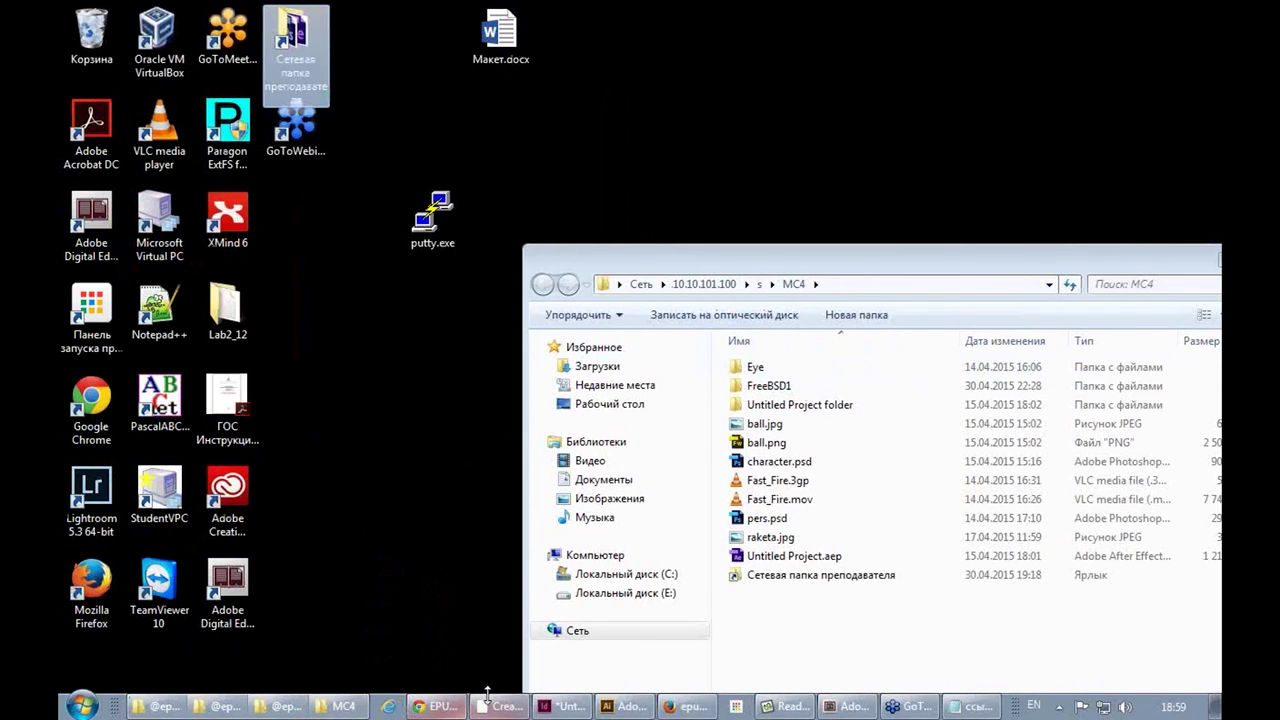
{"action": "left_click", "coordinate": [285, 706]}
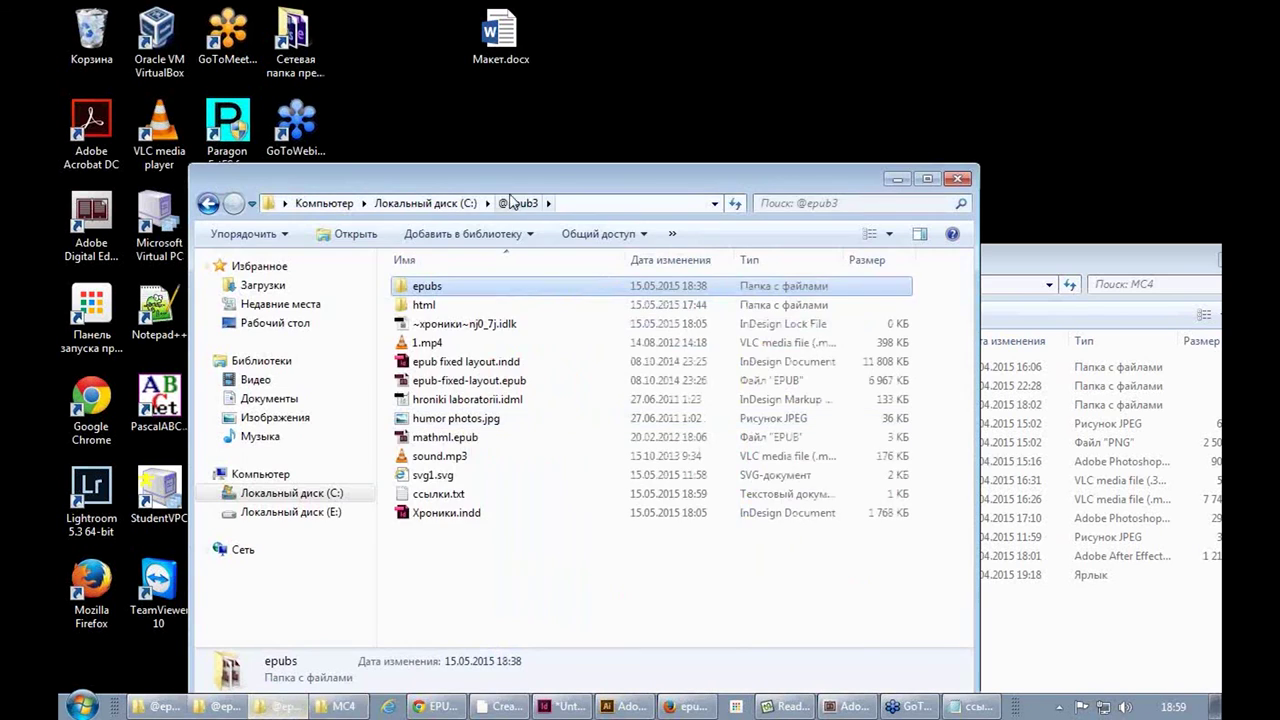
{"action": "left_click", "coordinate": [425, 203]}
{"action": "left_click_drag", "start_coordinate": [520, 185], "coordinate": [414, 155]}
{"action": "left_click_drag", "start_coordinate": [378, 258], "coordinate": [962, 652]}
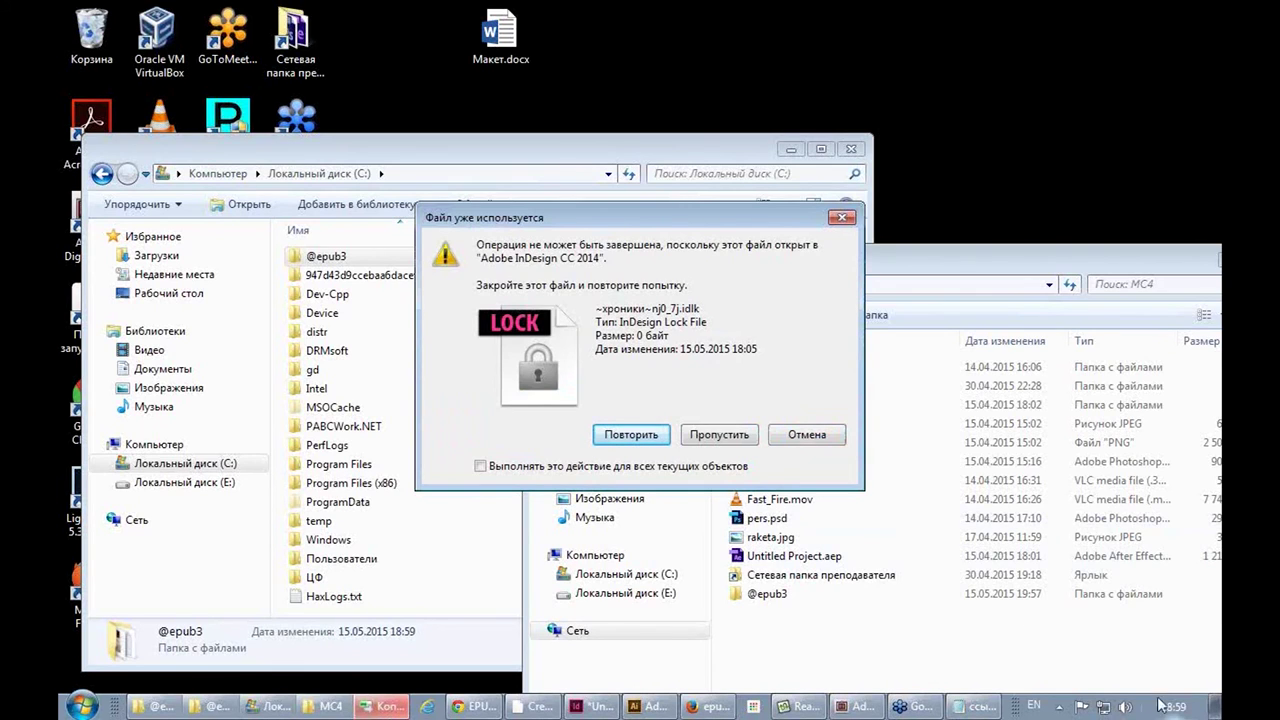
{"action": "left_click", "coordinate": [712, 436]}
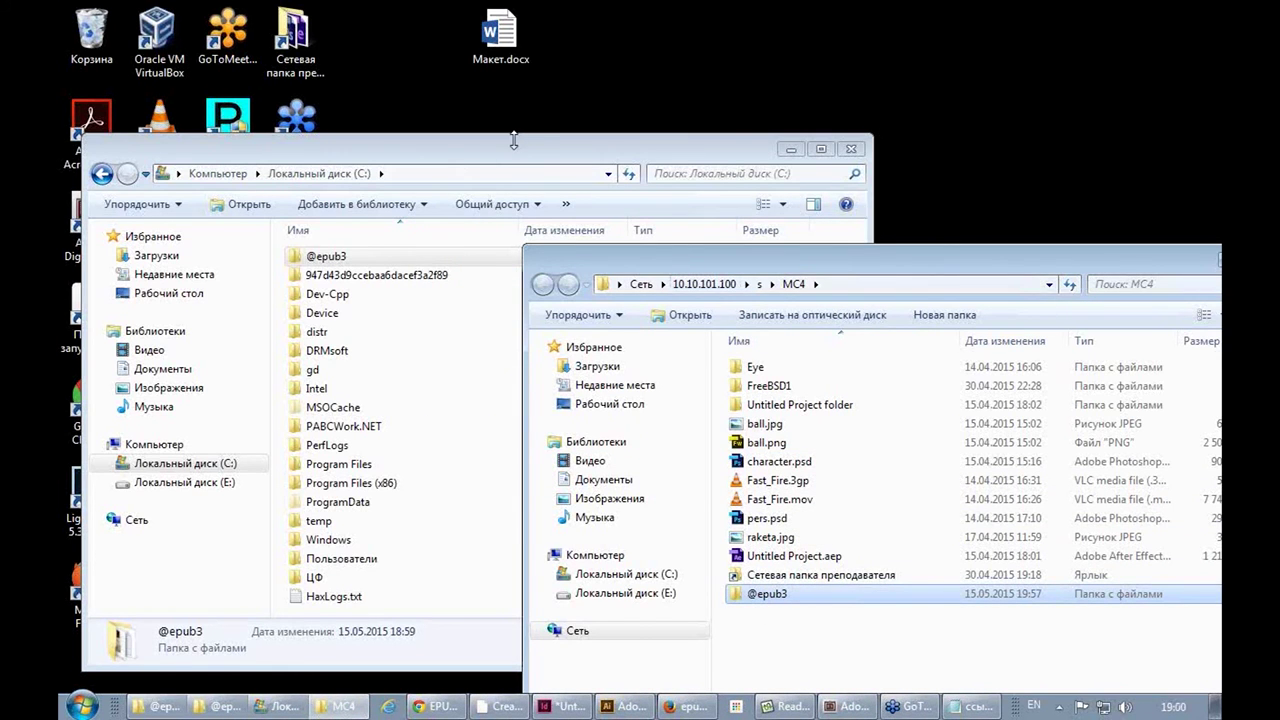
{"action": "left_click_drag", "start_coordinate": [491, 157], "coordinate": [496, 172]}
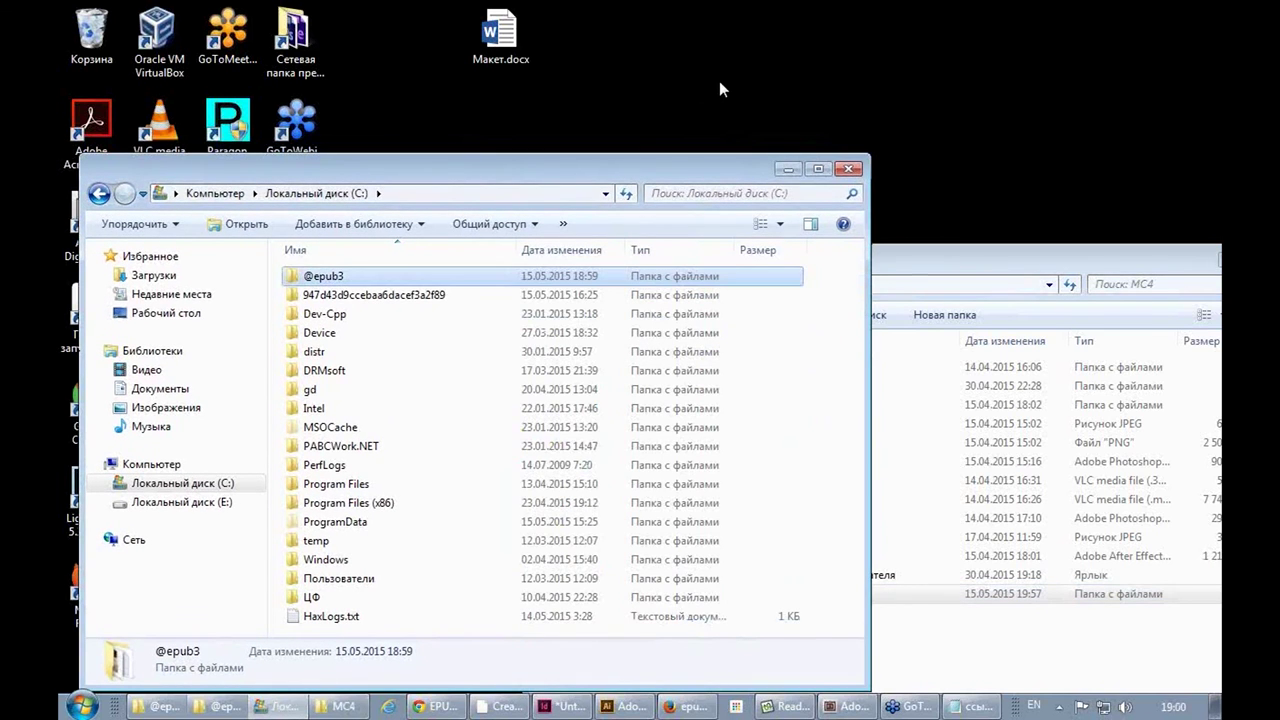
{"action": "left_click", "coordinate": [1040, 645]}
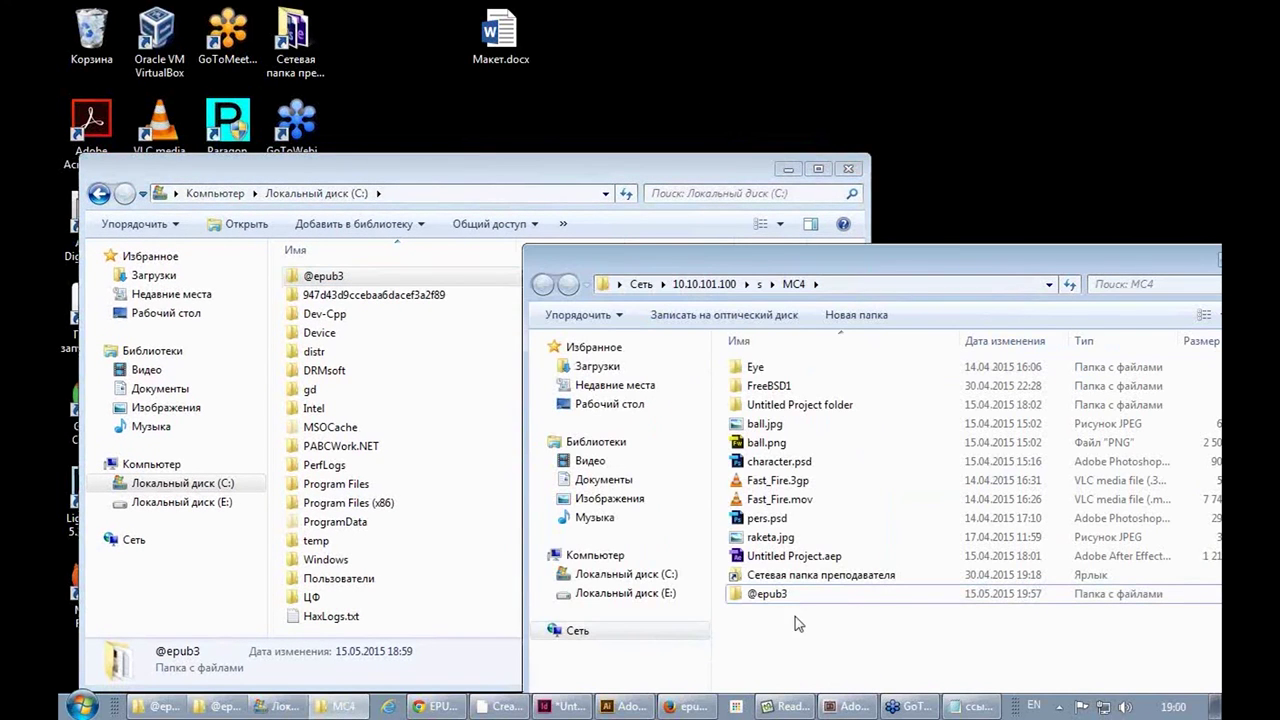
{"action": "mouse_move", "coordinate": [788, 598]}
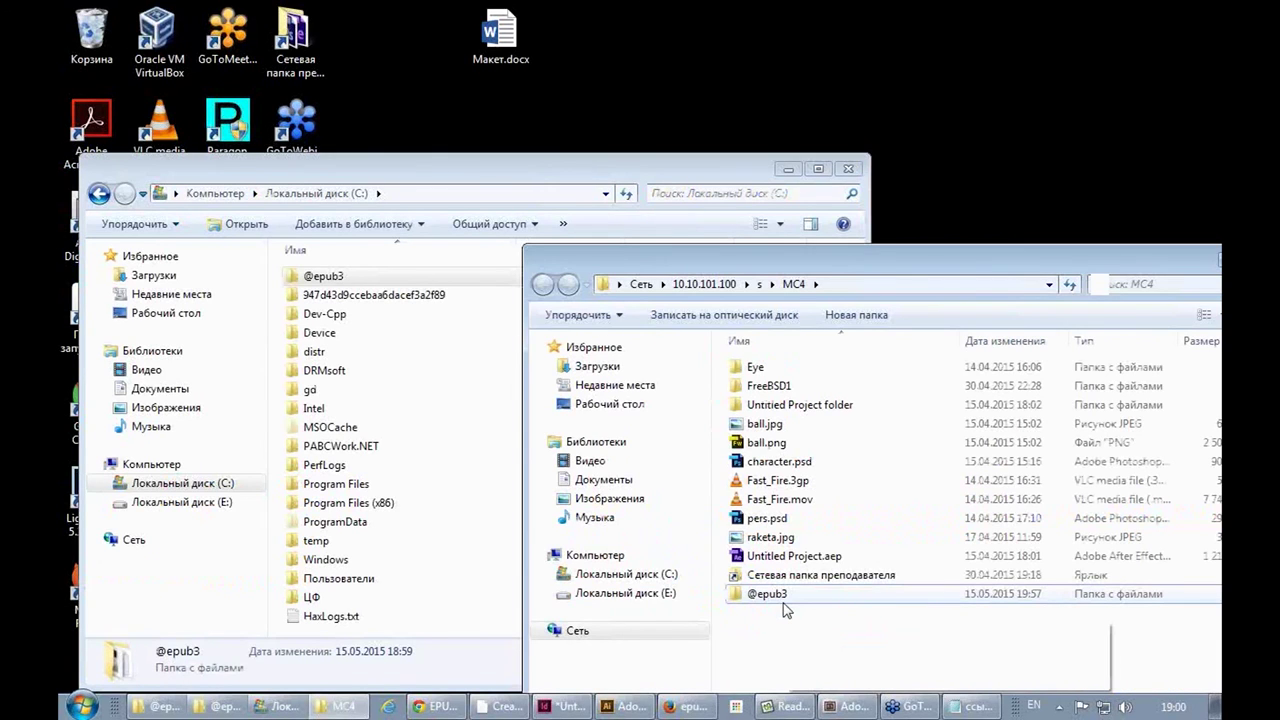
{"action": "mouse_move", "coordinate": [786, 610]}
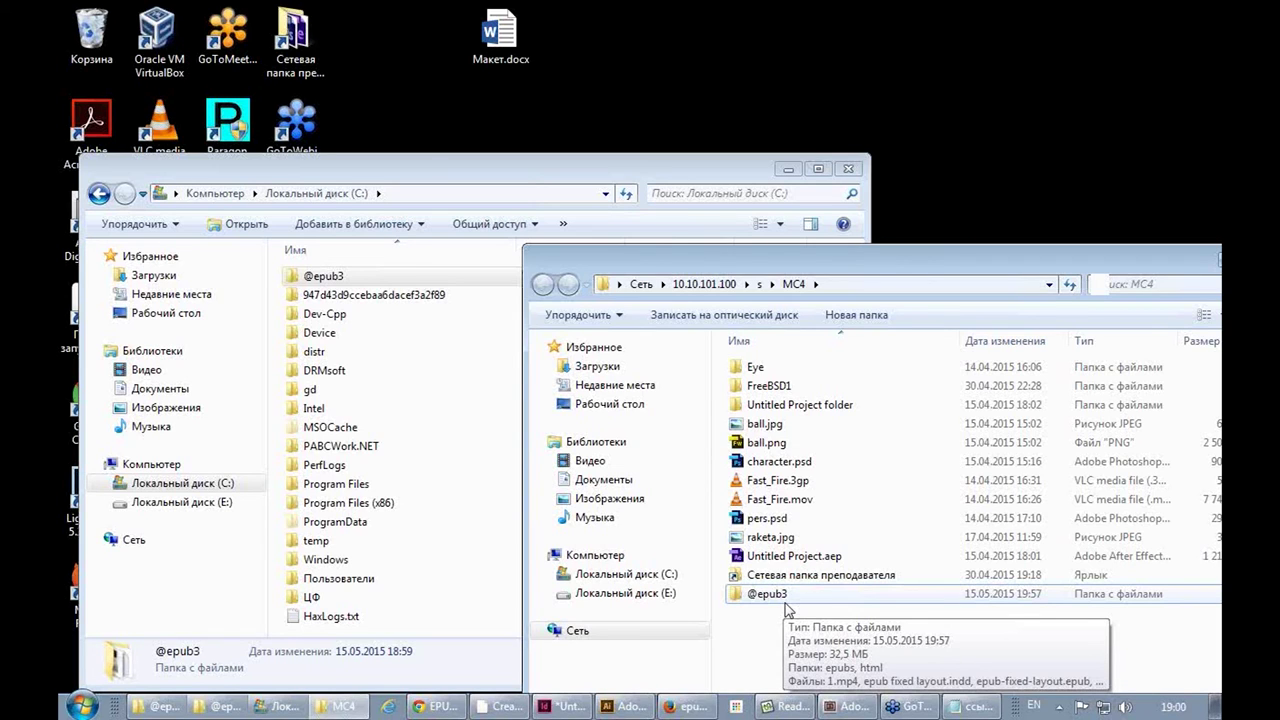
{"action": "double_click", "coordinate": [786, 597]}
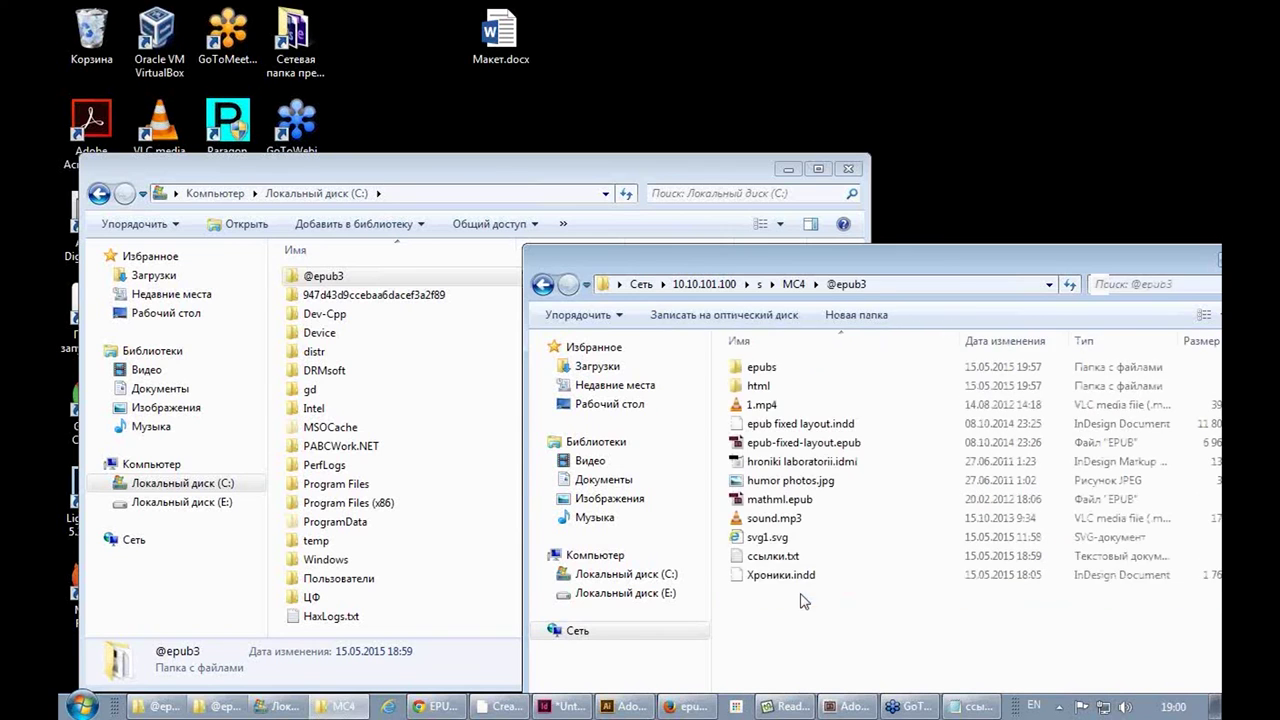
{"action": "left_click", "coordinate": [776, 558]}
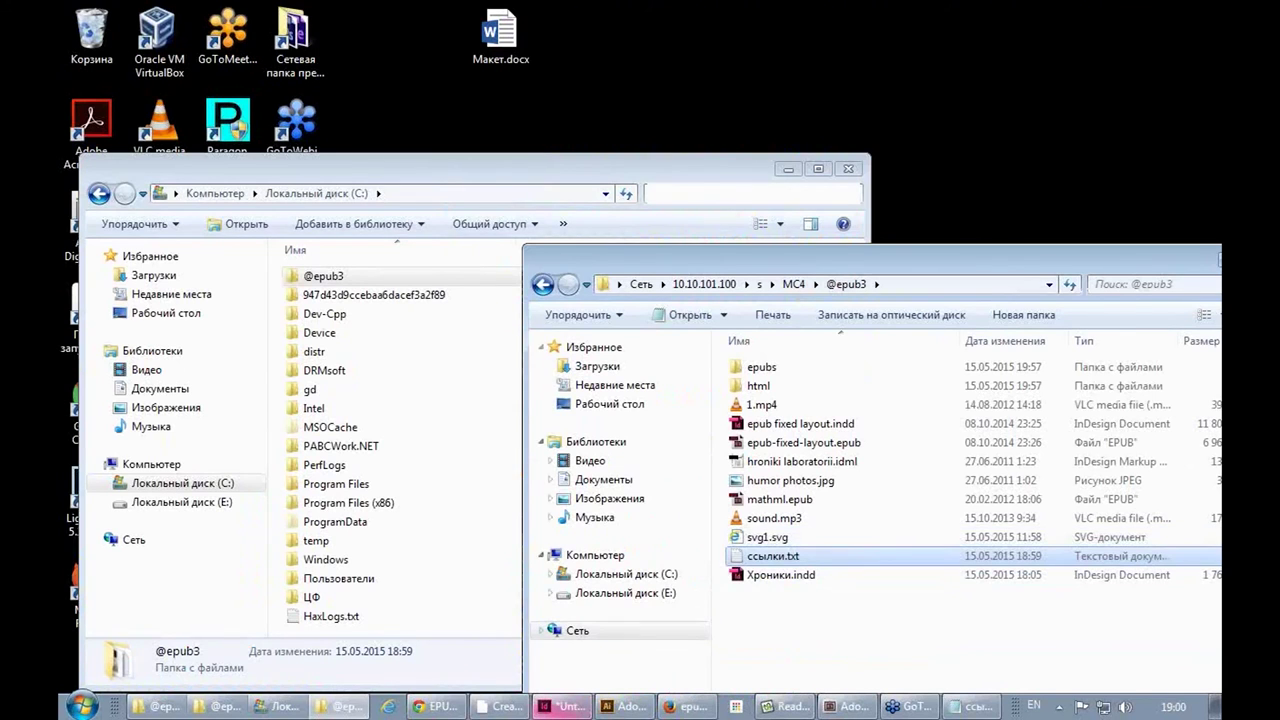
Switch to Chrome, revisit the IDPF EPUB page, and look through the IBM article's sections on EPUB 3 validation and navigation
{"action": "left_click", "coordinate": [432, 707]}
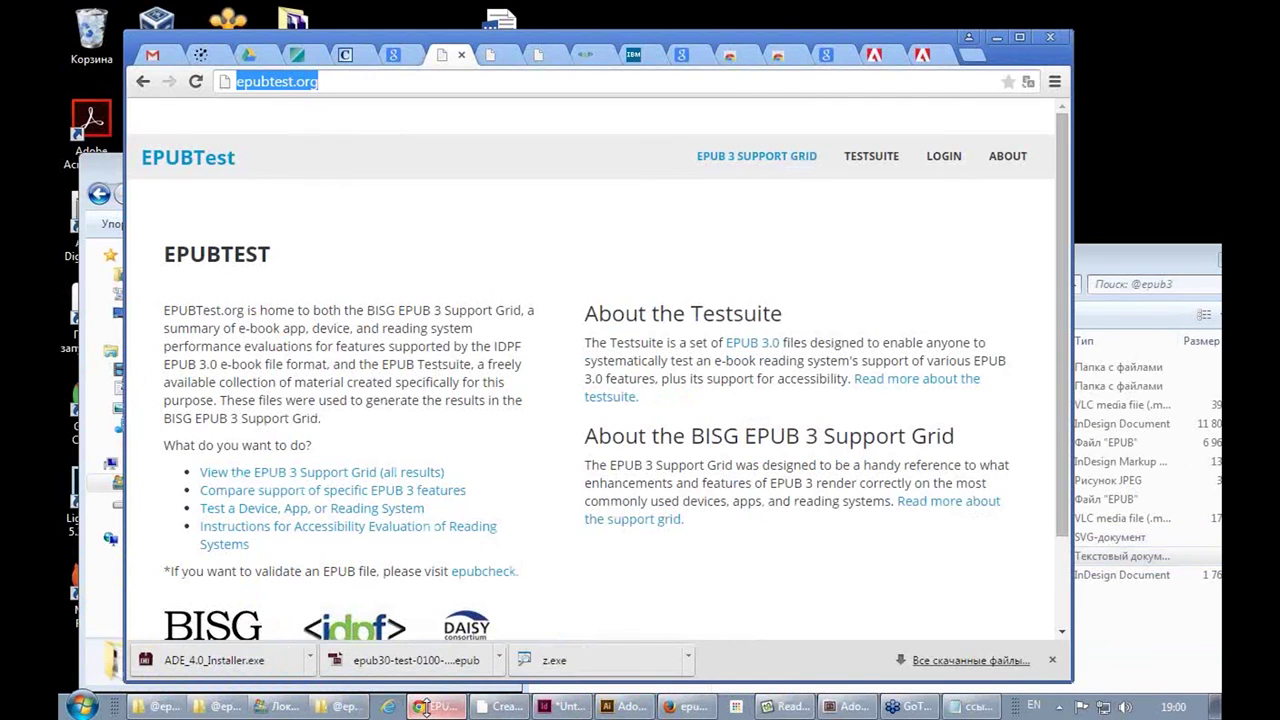
{"action": "left_click", "coordinate": [585, 54]}
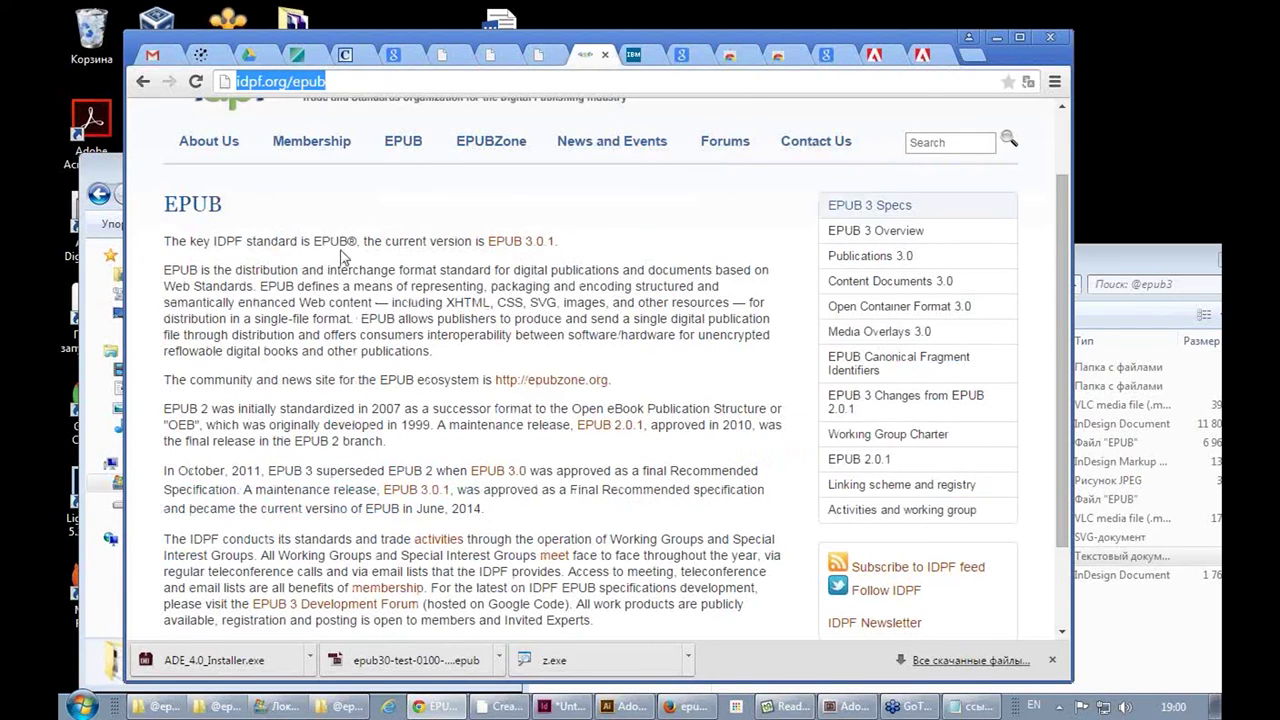
{"action": "left_click", "coordinate": [633, 54]}
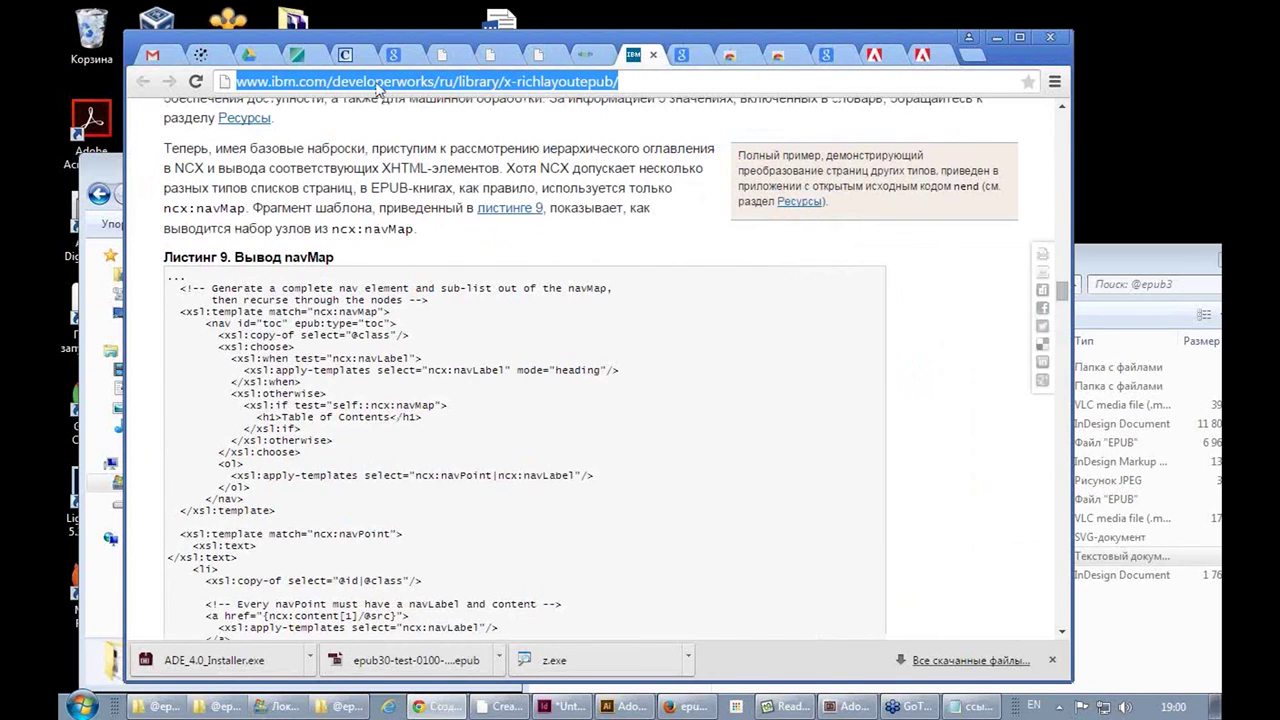
{"action": "left_click_drag", "start_coordinate": [1064, 282], "coordinate": [1063, 160]}
{"action": "scroll", "coordinate": [680, 280], "scroll_direction": "down", "scroll_amount": 5}
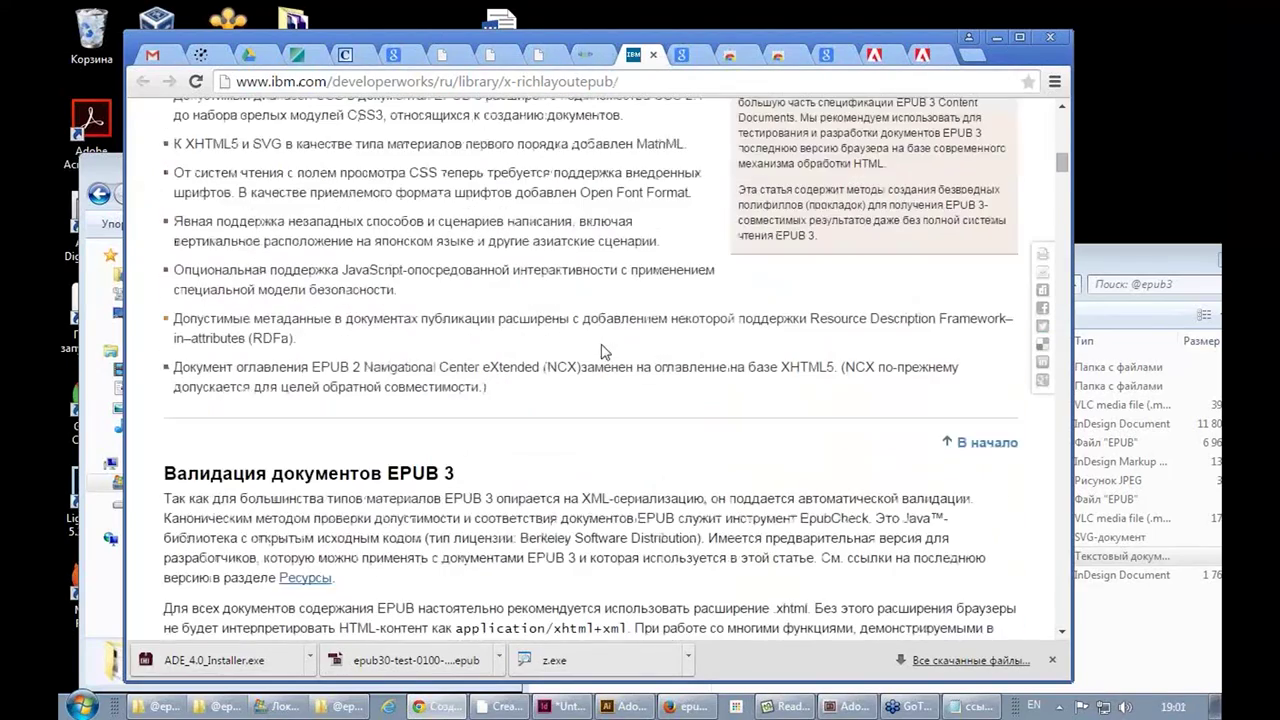
{"action": "scroll", "coordinate": [594, 305], "scroll_direction": "down", "scroll_amount": 10}
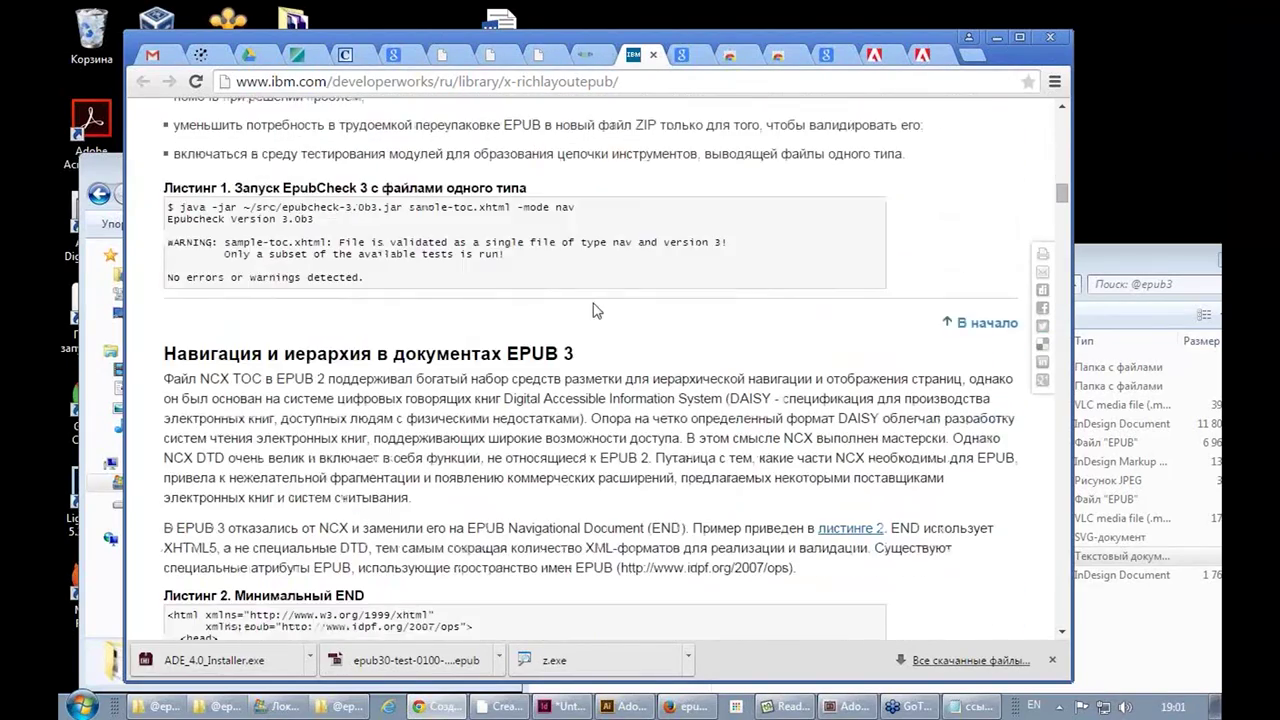
{"action": "scroll", "coordinate": [594, 305], "scroll_direction": "down", "scroll_amount": 3}
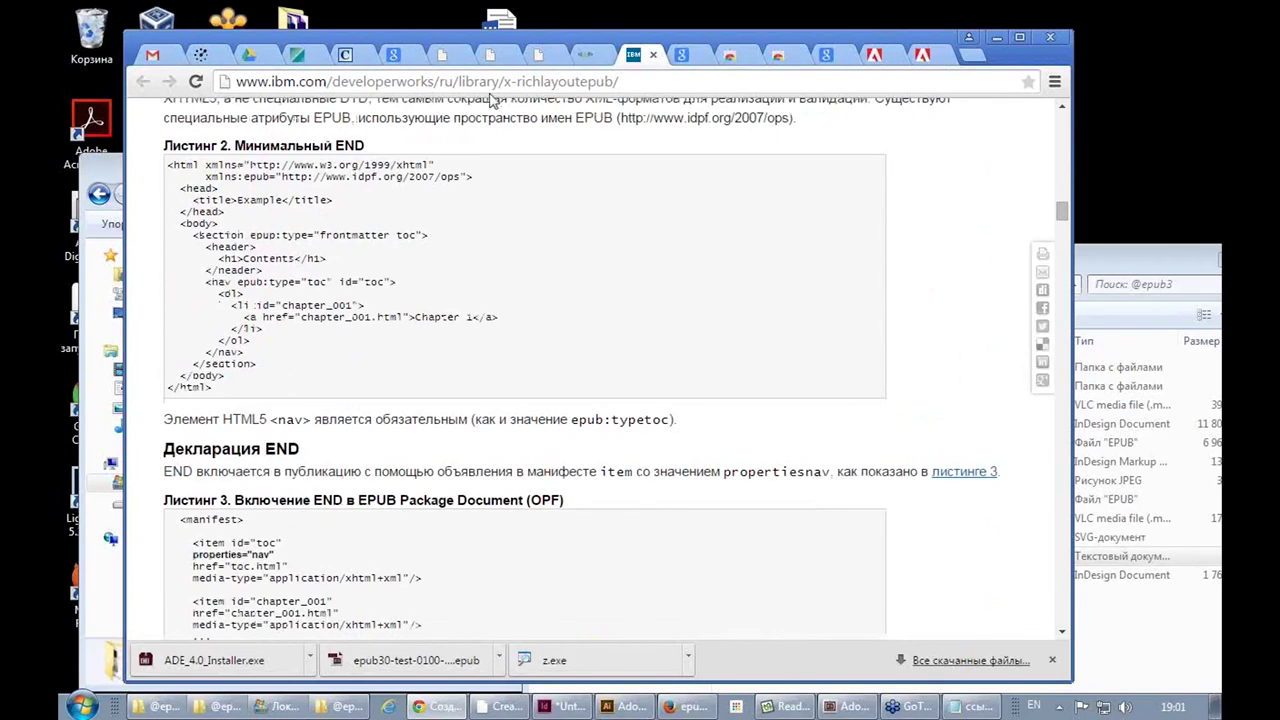
Review the EPUBTest site and the reading-system scores in its EPUB 3 support results table, from Play Books down to Readmill
{"action": "left_click", "coordinate": [443, 57]}
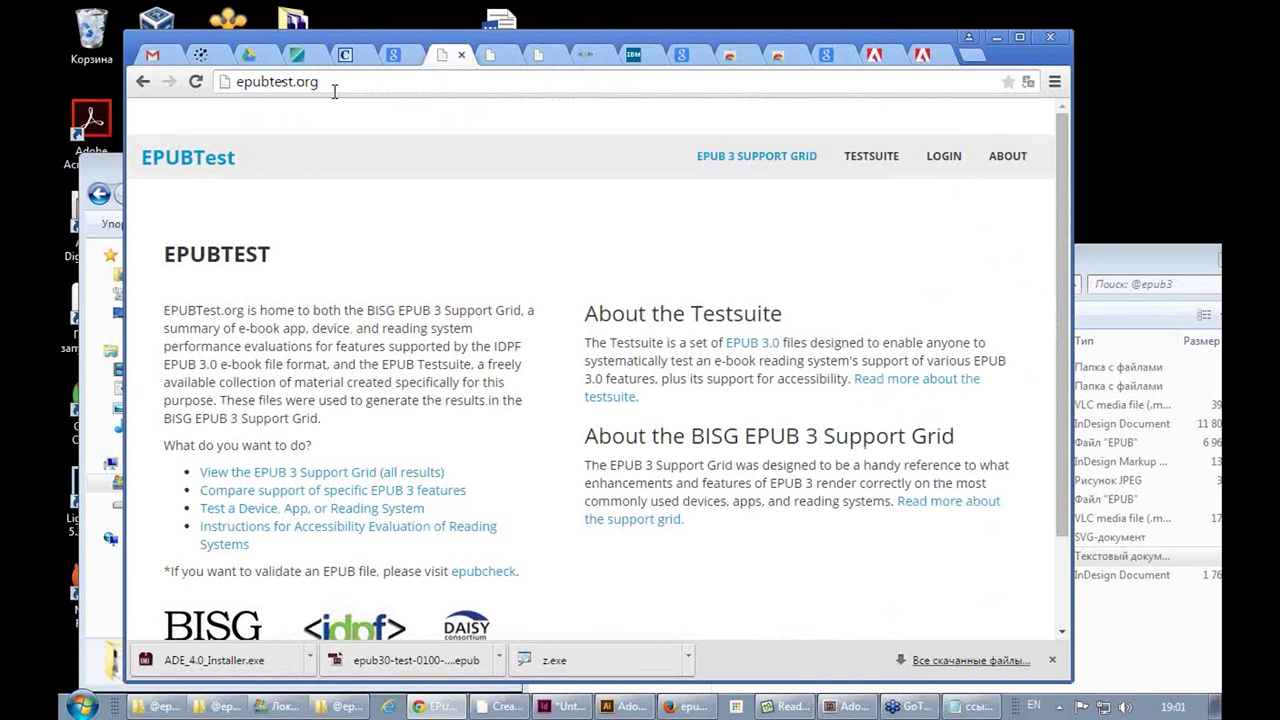
{"action": "left_click", "coordinate": [541, 55]}
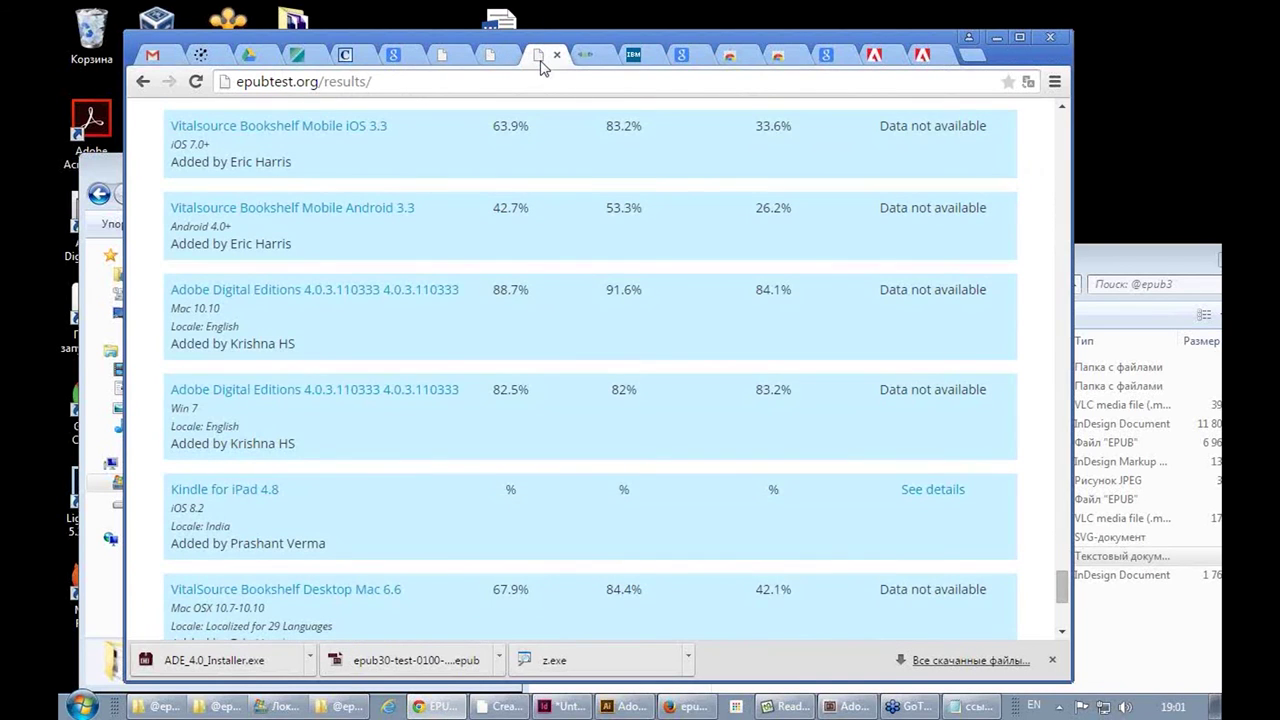
{"action": "left_click_drag", "start_coordinate": [1062, 586], "coordinate": [1055, 140]}
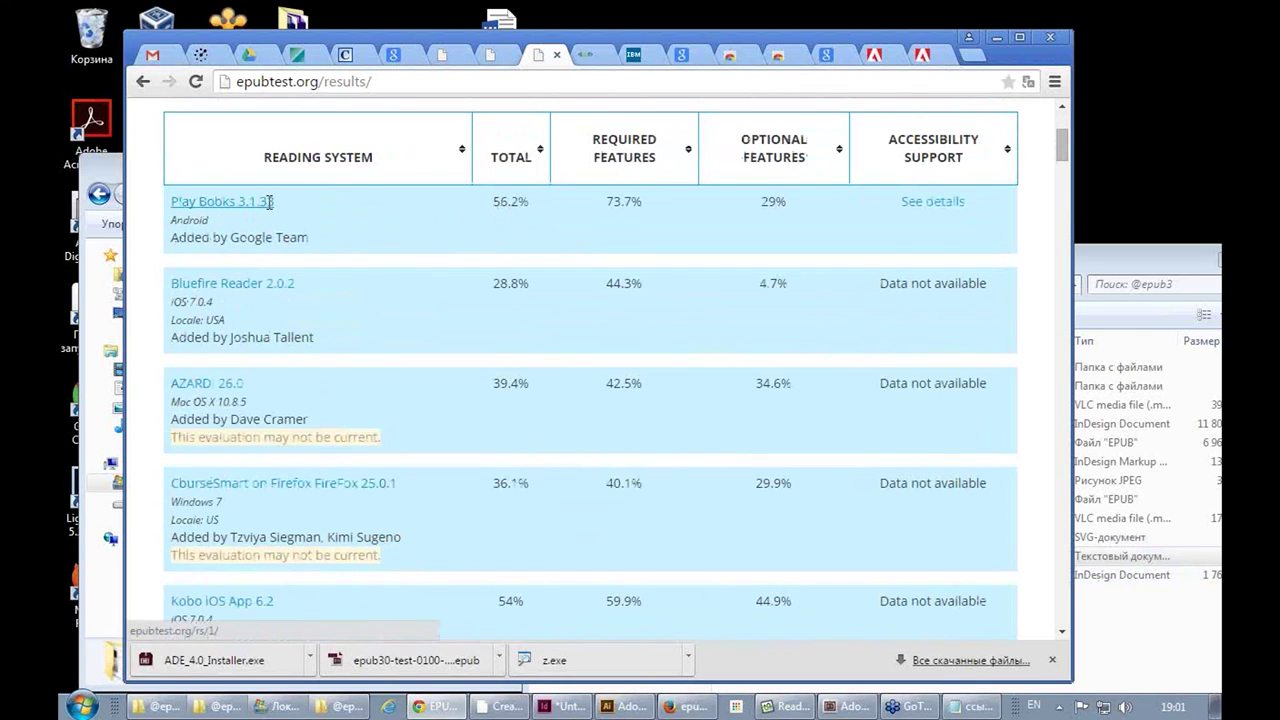
{"action": "scroll", "coordinate": [576, 287], "scroll_direction": "down", "scroll_amount": 1}
{"action": "scroll", "coordinate": [576, 287], "scroll_direction": "down", "scroll_amount": 1}
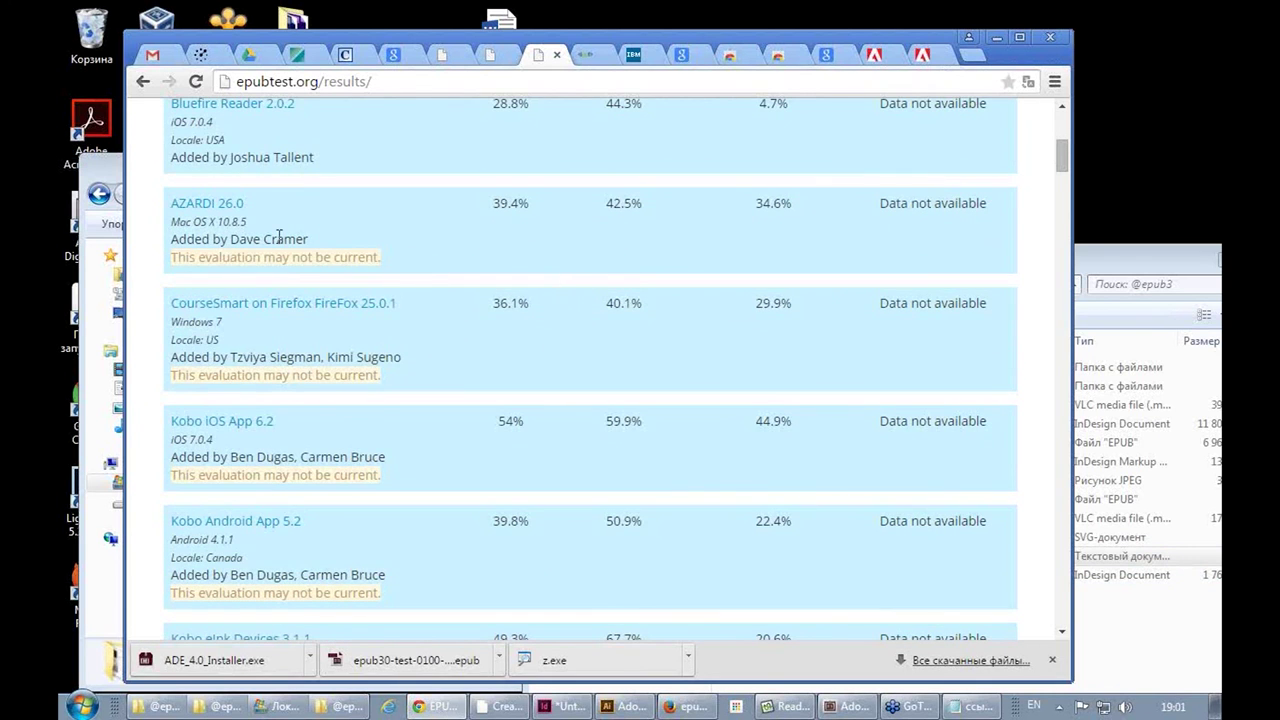
{"action": "scroll", "coordinate": [348, 285], "scroll_direction": "down", "scroll_amount": 2}
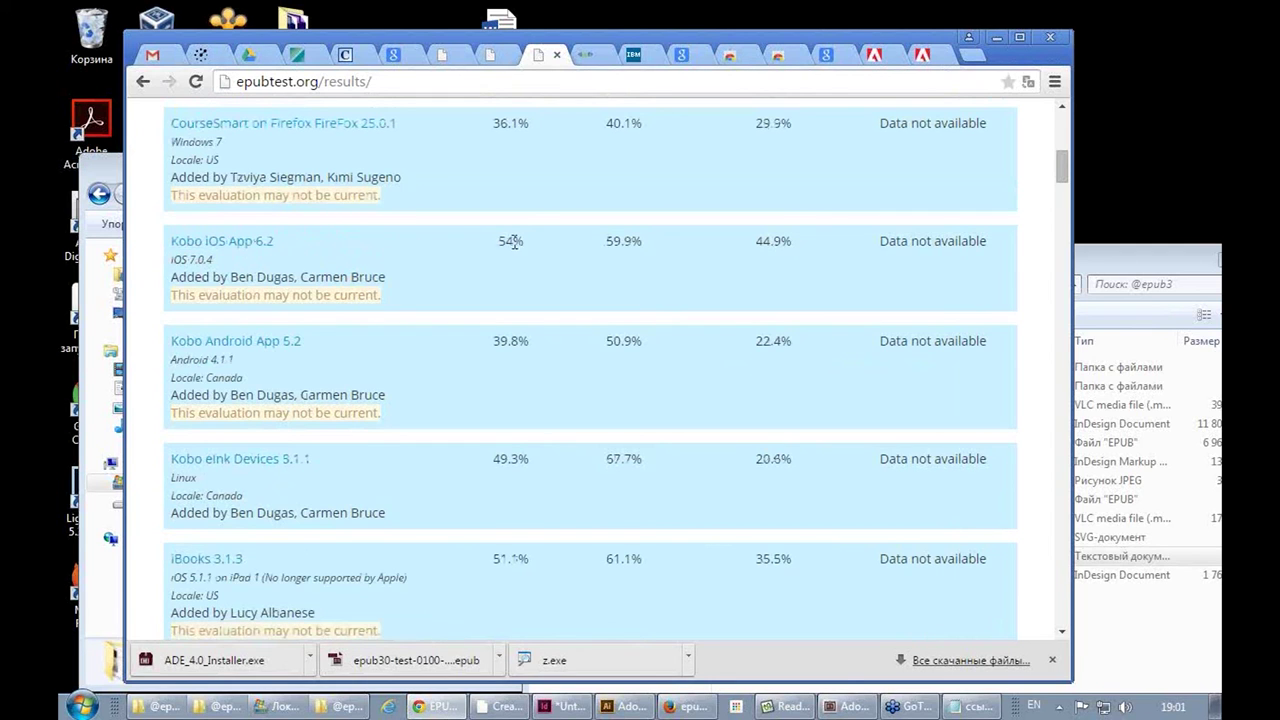
{"action": "scroll", "coordinate": [458, 361], "scroll_direction": "down", "scroll_amount": 1}
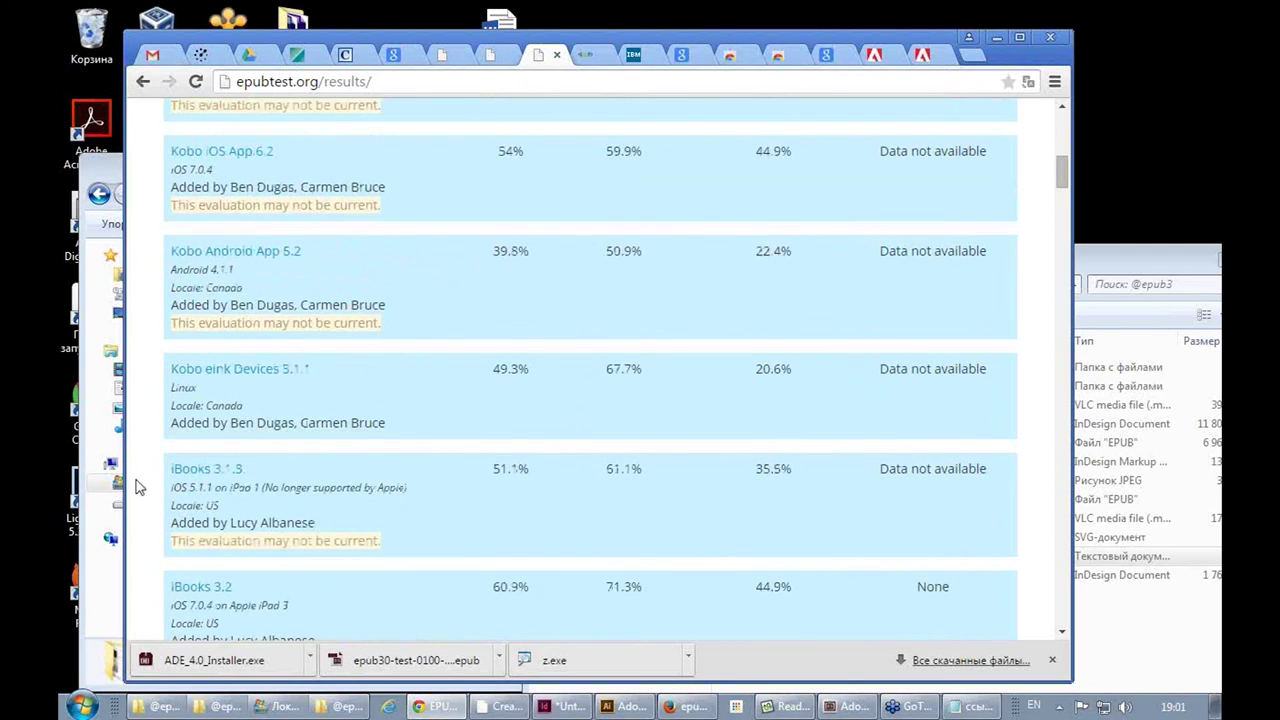
{"action": "scroll", "coordinate": [512, 478], "scroll_direction": "down", "scroll_amount": 1}
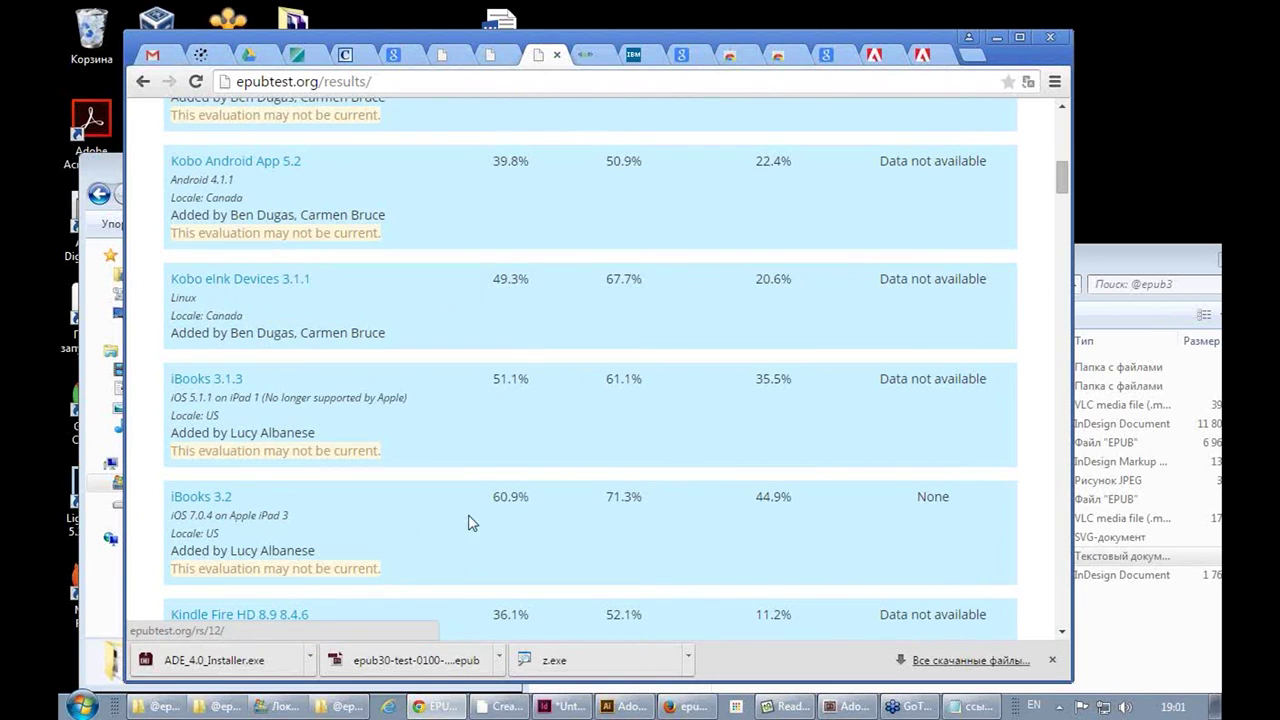
{"action": "scroll", "coordinate": [548, 520], "scroll_direction": "down", "scroll_amount": 2}
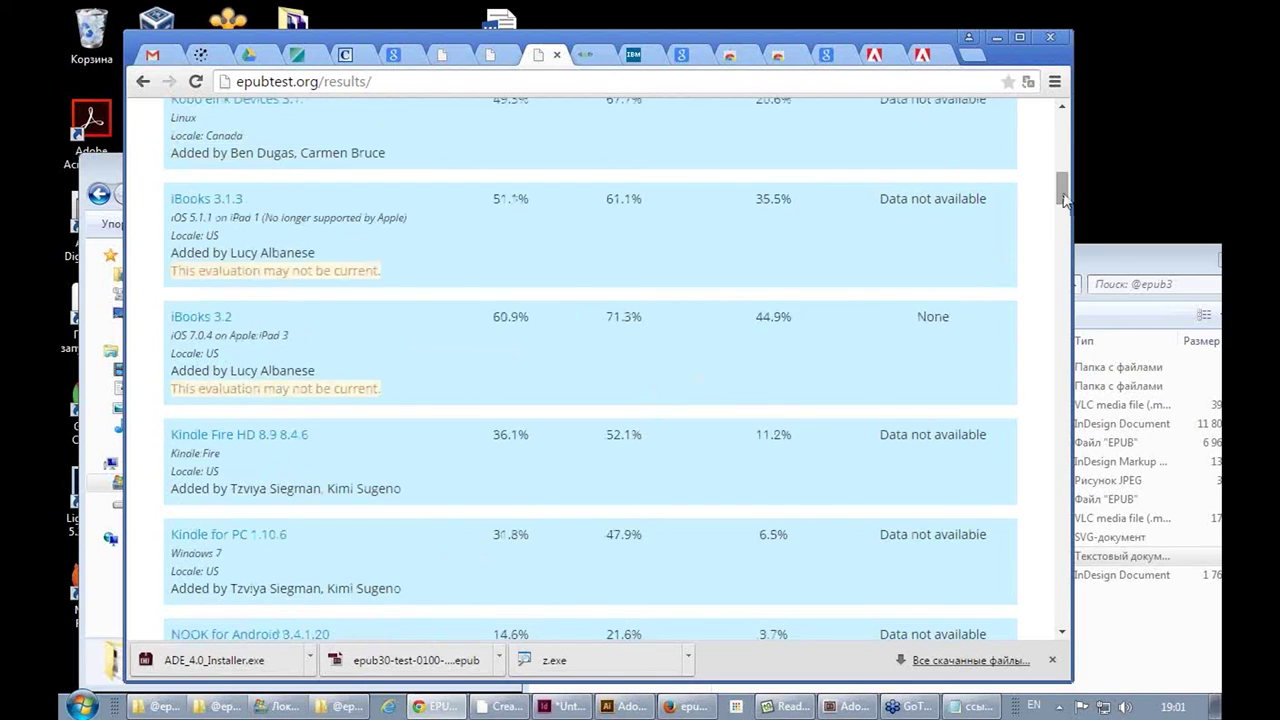
{"action": "left_click_drag", "start_coordinate": [1064, 198], "coordinate": [1064, 255]}
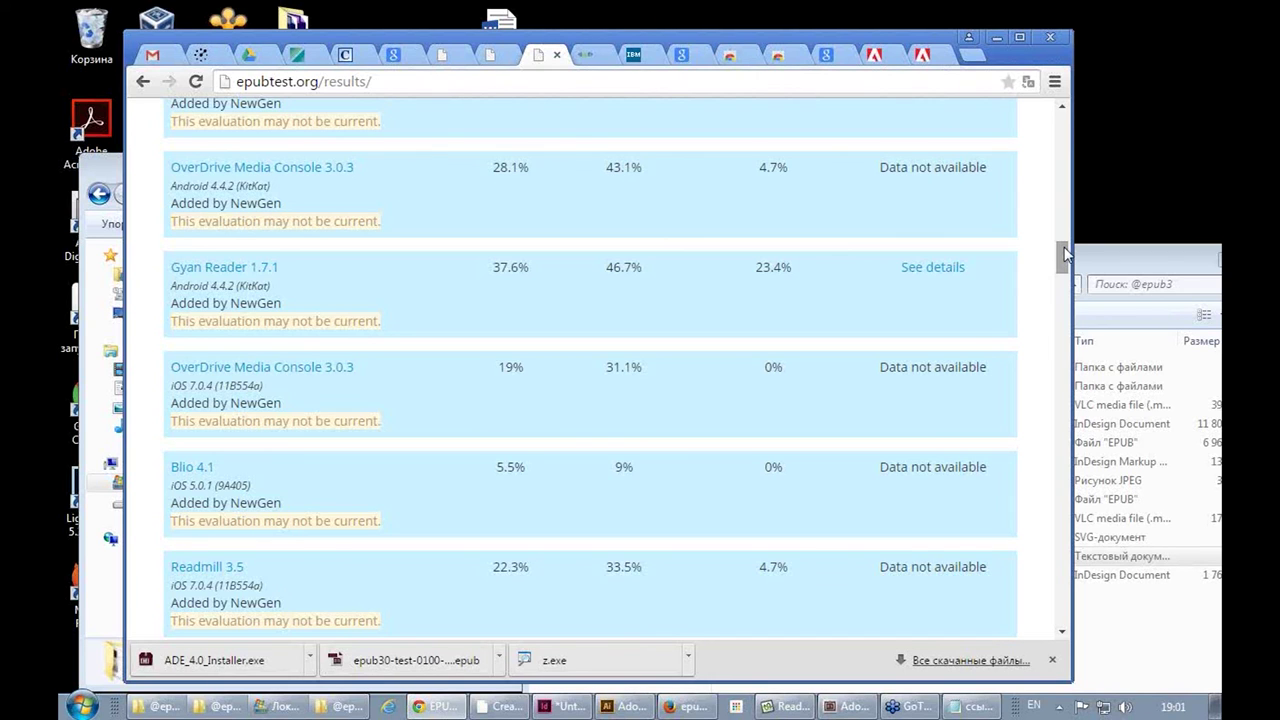
{"action": "left_click_drag", "start_coordinate": [903, 42], "coordinate": [900, 111]}
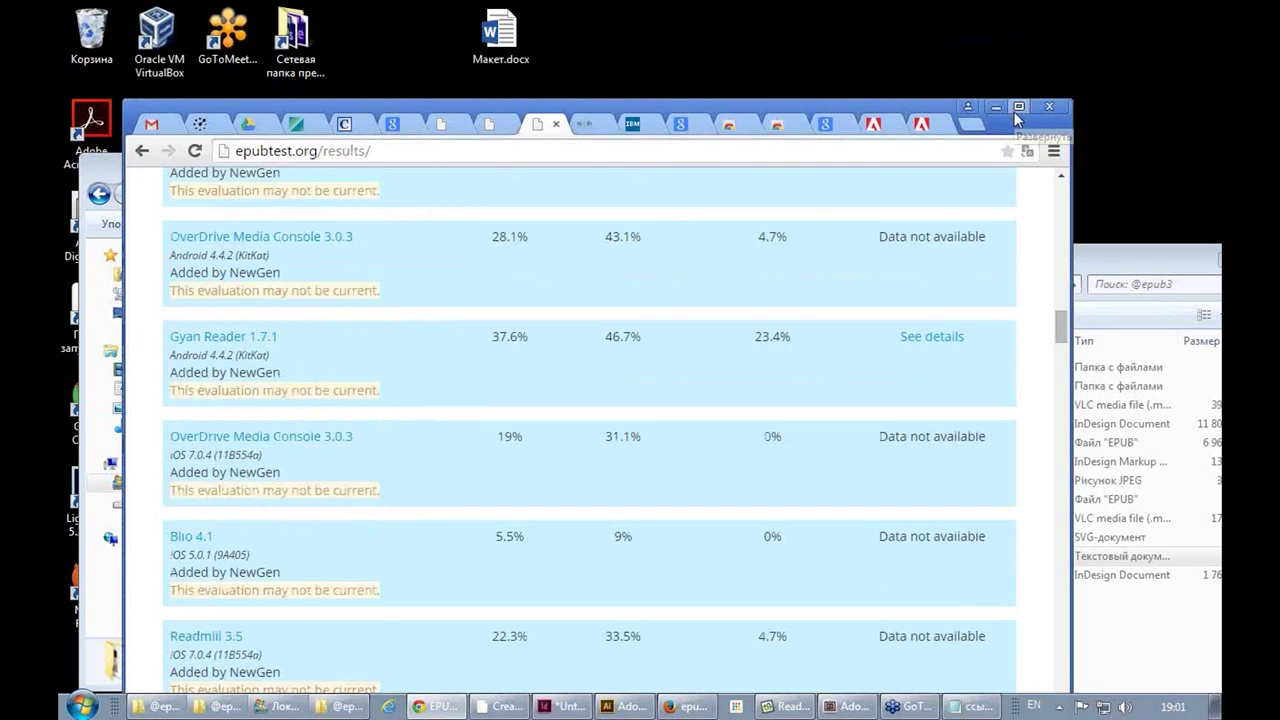
{"action": "left_click", "coordinate": [996, 106]}
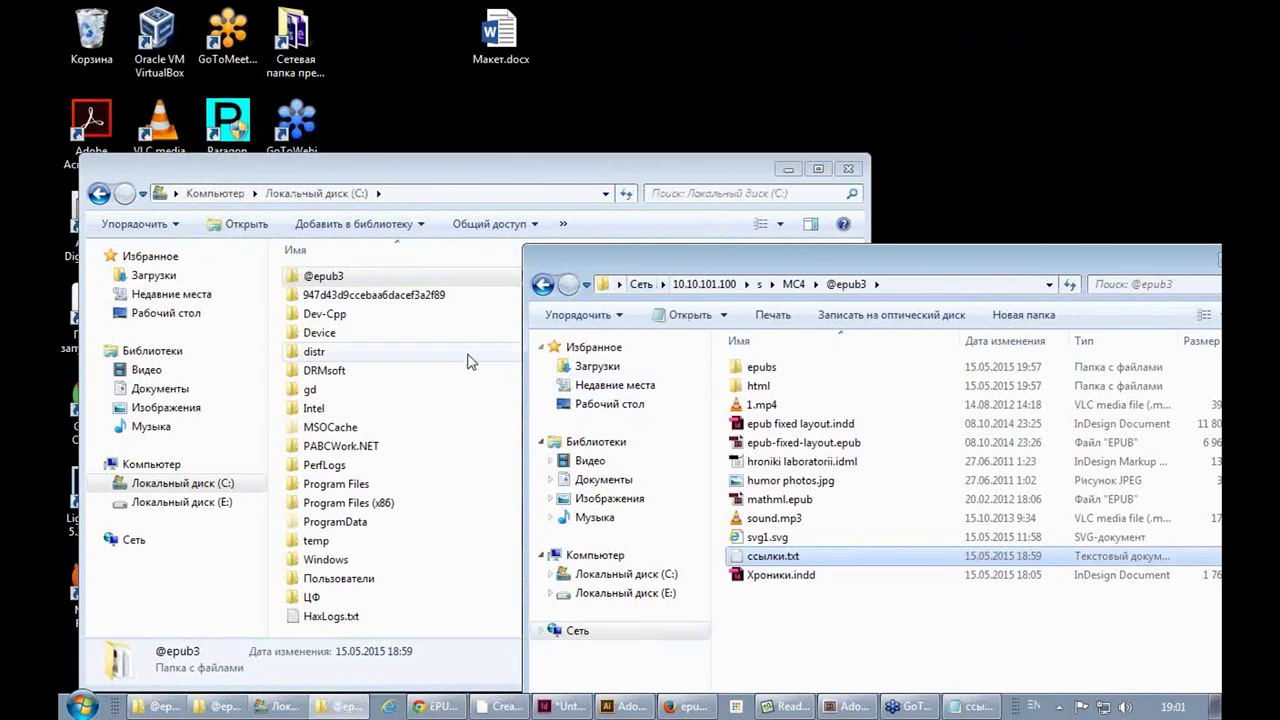
{"action": "left_click_drag", "start_coordinate": [452, 168], "coordinate": [490, 80]}
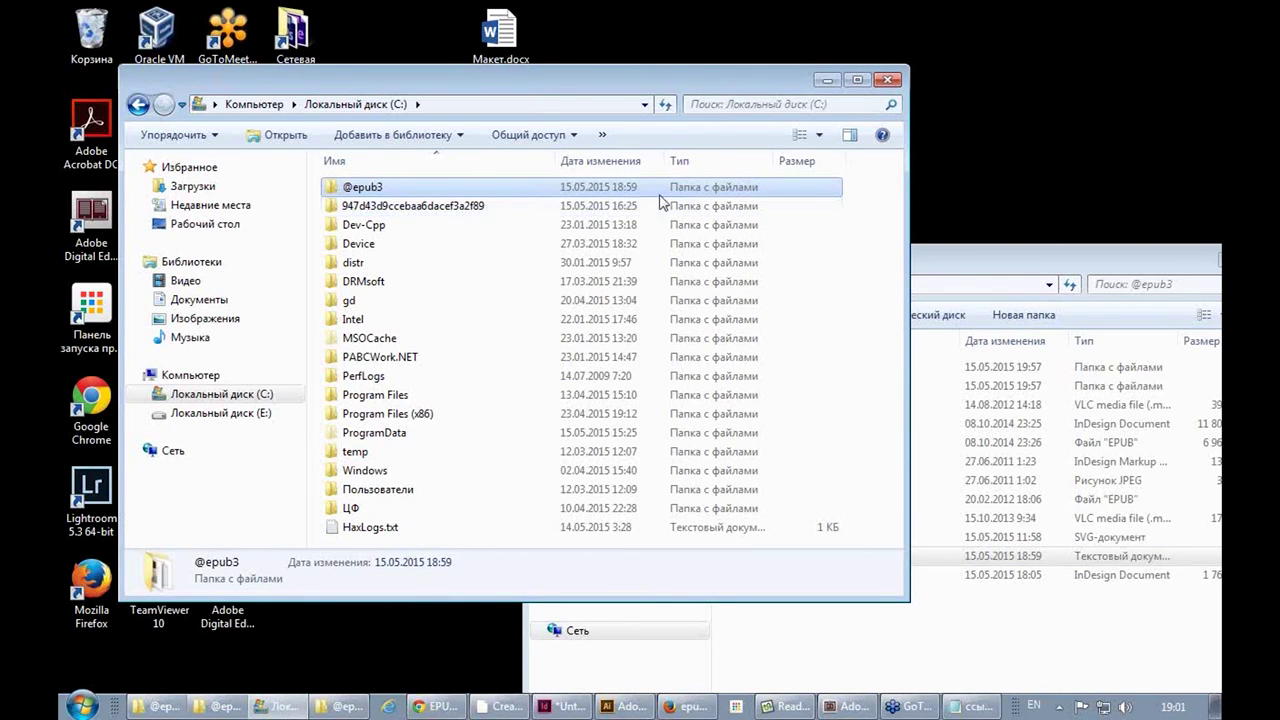
{"action": "double_click", "coordinate": [428, 187]}
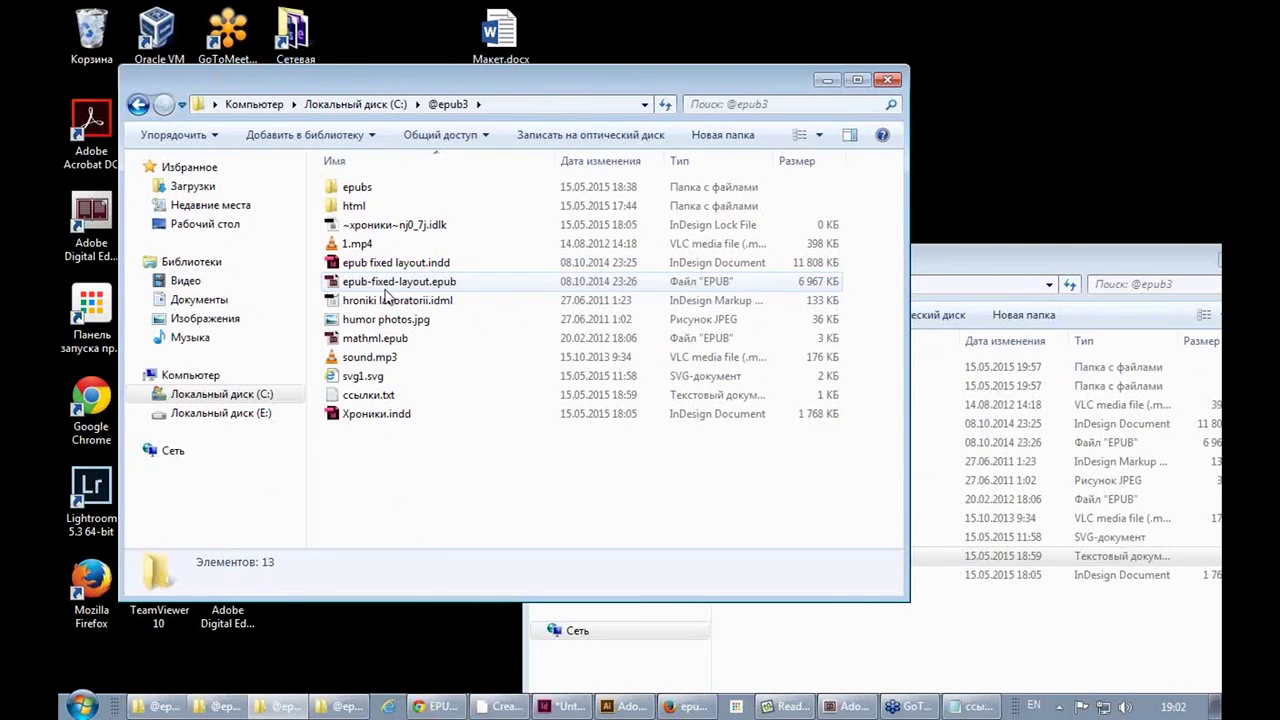
{"action": "double_click", "coordinate": [405, 283]}
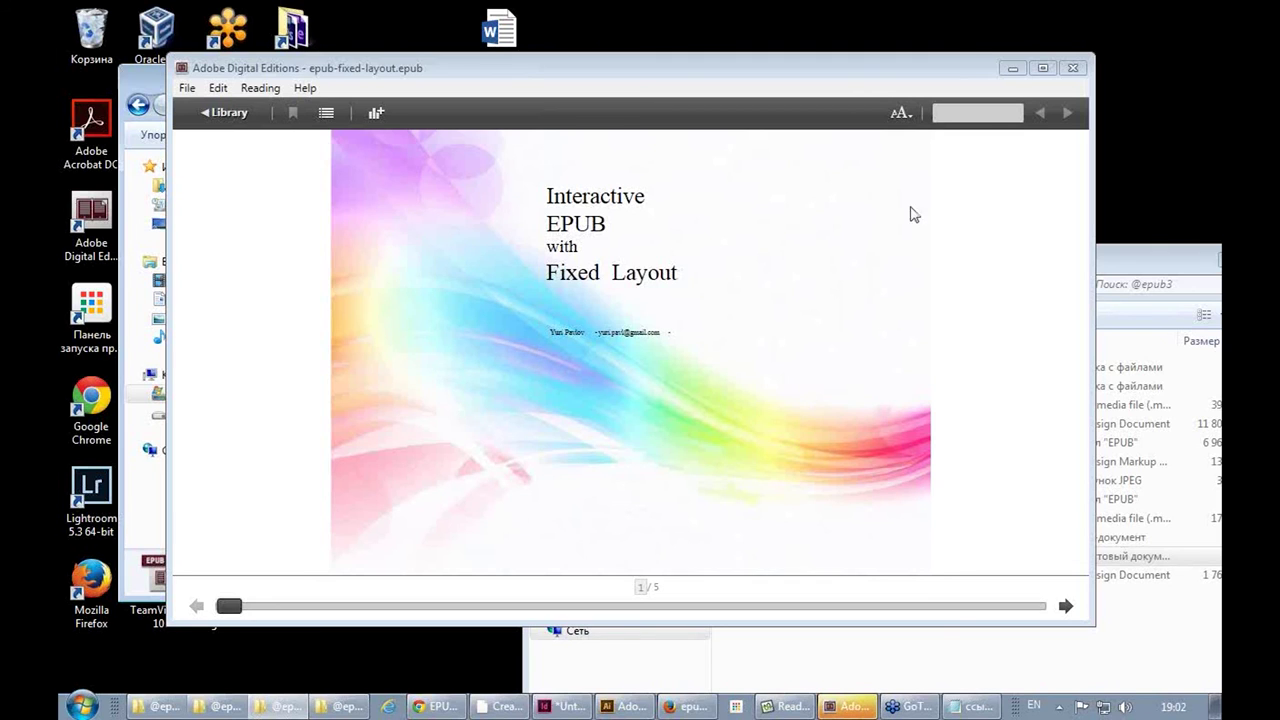
{"action": "left_click", "coordinate": [1042, 68]}
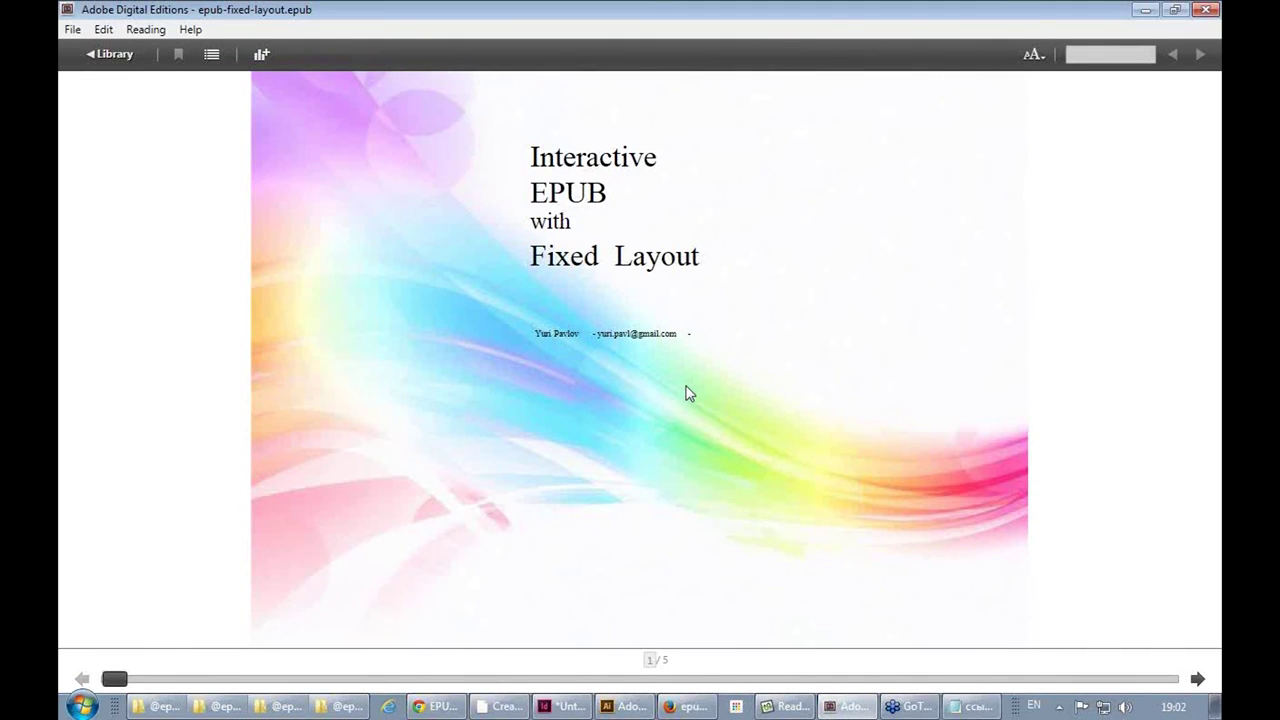
Go to the Interactive Buttons page and test the Part-1 to Part-5 buttons, finishing on Part-1
{"action": "left_click", "coordinate": [1198, 680]}
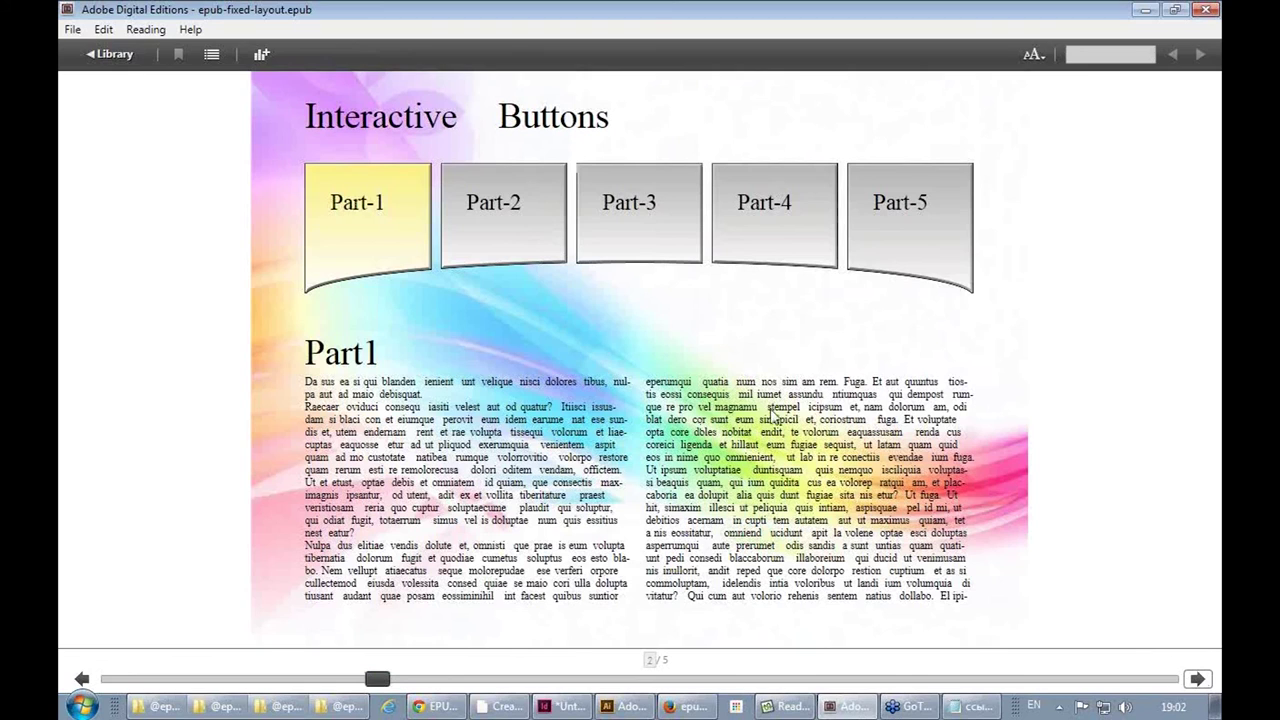
{"action": "left_click", "coordinate": [500, 191]}
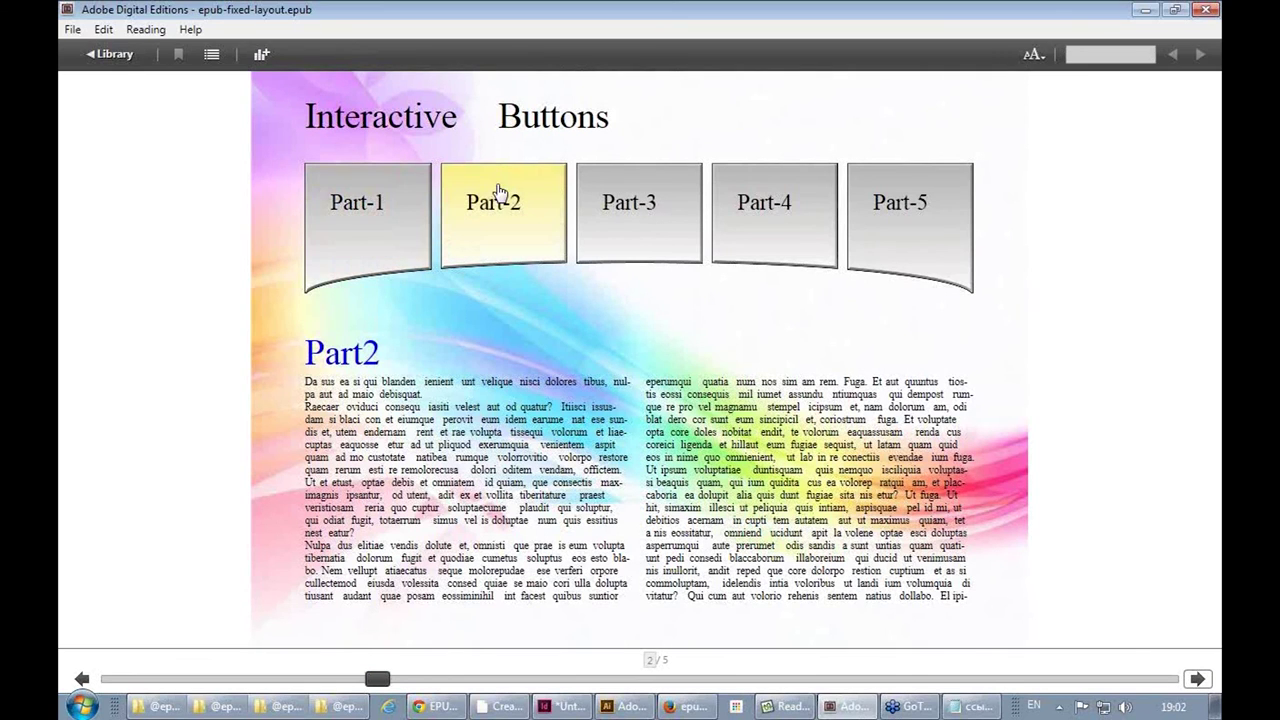
{"action": "left_click", "coordinate": [630, 200]}
{"action": "left_click", "coordinate": [762, 201]}
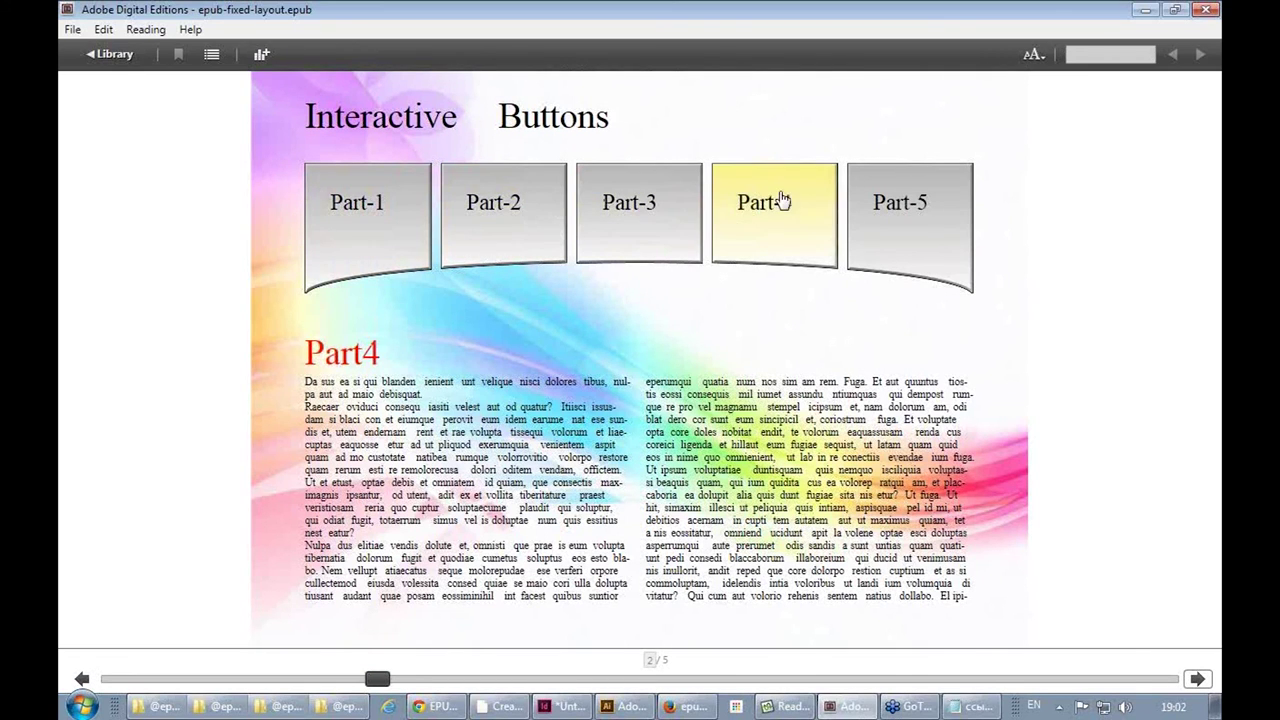
{"action": "left_click", "coordinate": [877, 200]}
{"action": "left_click", "coordinate": [670, 201]}
{"action": "left_click", "coordinate": [550, 204]}
{"action": "left_click", "coordinate": [368, 208]}
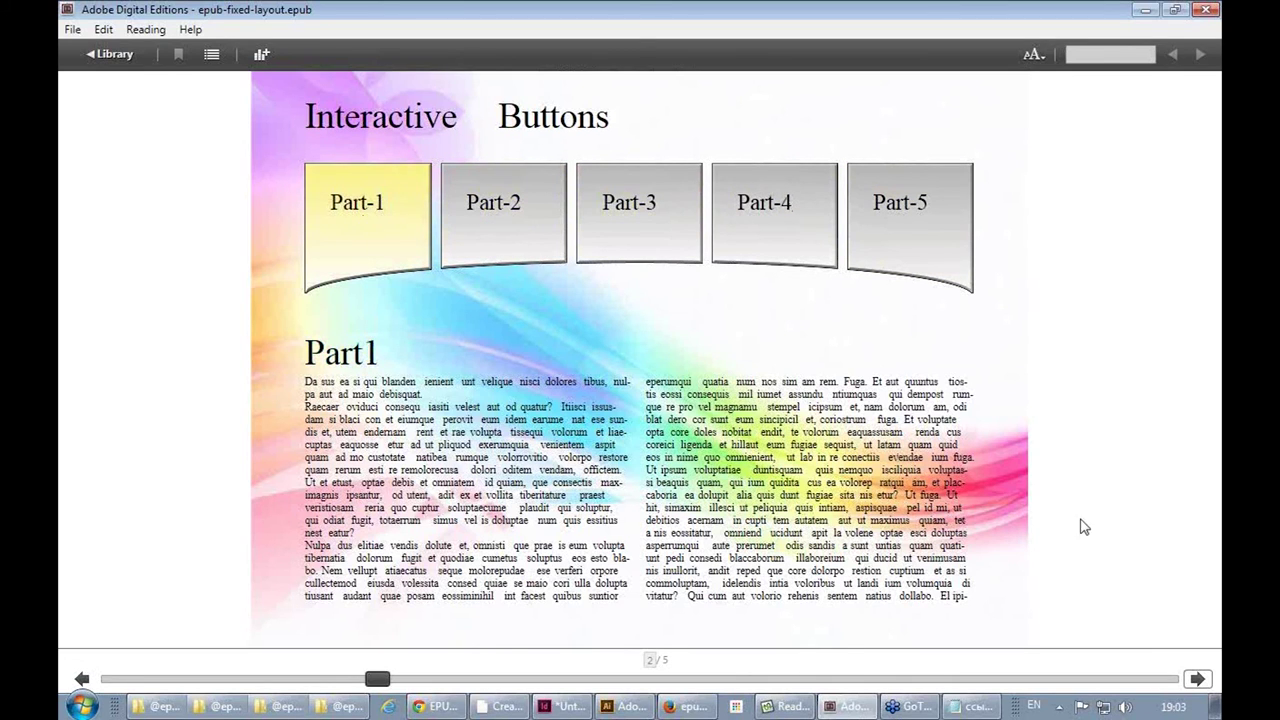
Go to the Video & Audio page and play the embedded cat video and the audio clip
{"action": "left_click", "coordinate": [1195, 679]}
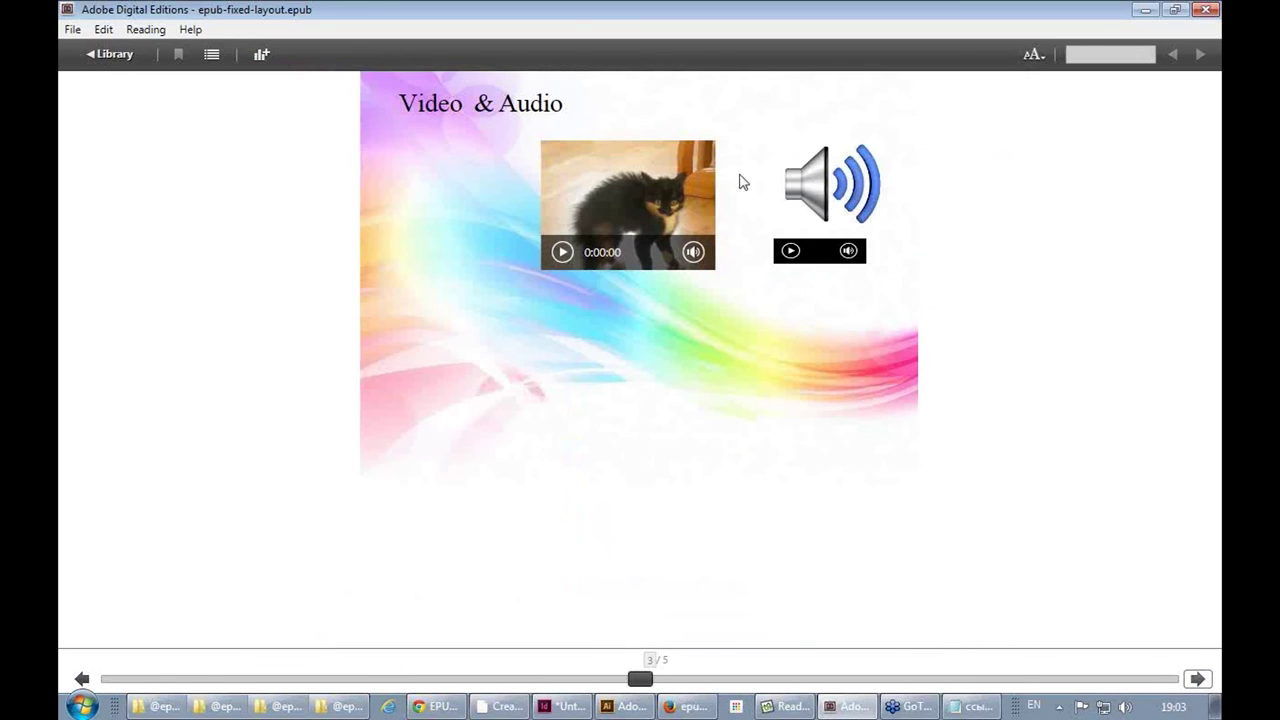
{"action": "left_click", "coordinate": [565, 258]}
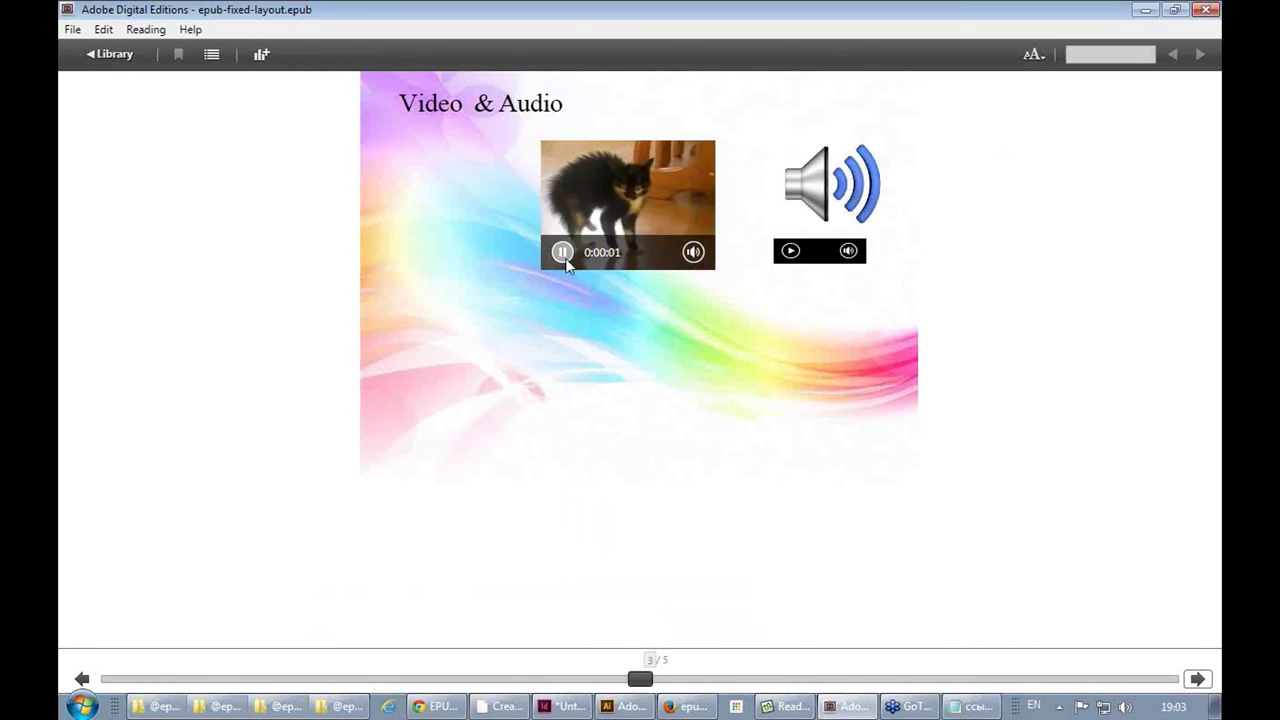
{"action": "left_click", "coordinate": [788, 253]}
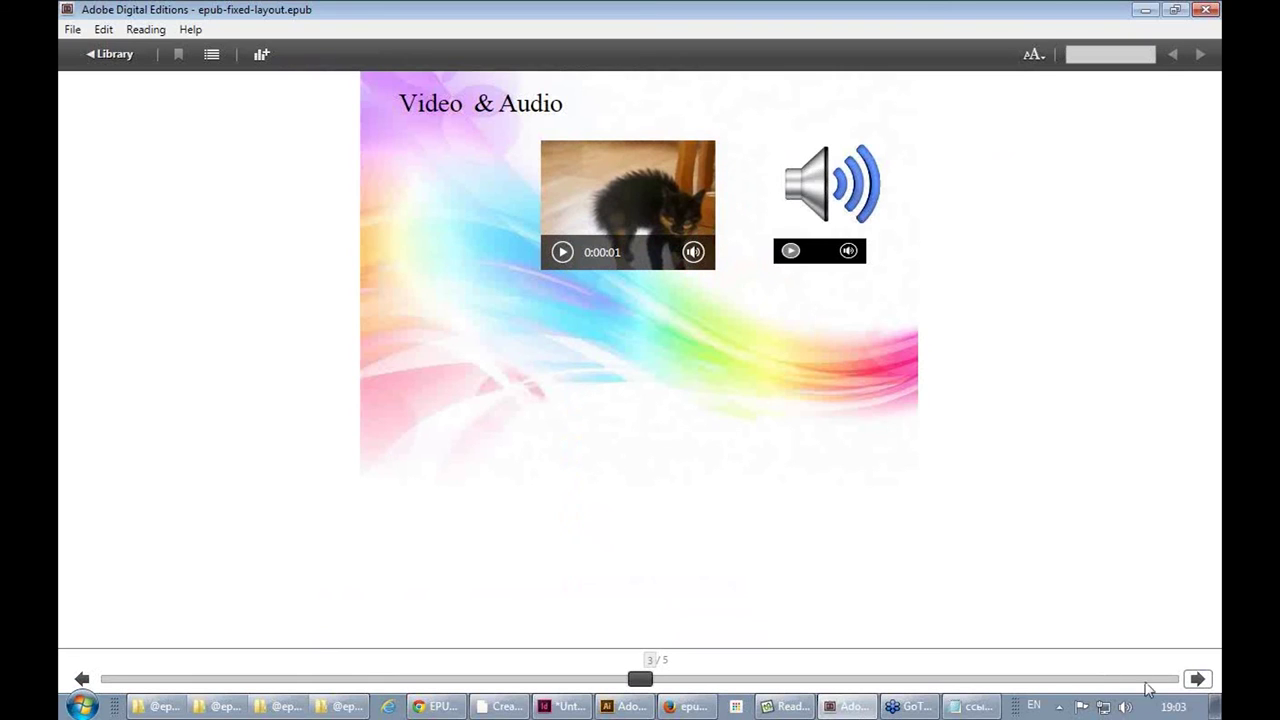
View the Animations page, trigger its Dont Touch! ellipse, and continue to the Regular Text page
{"action": "left_click", "coordinate": [1197, 679]}
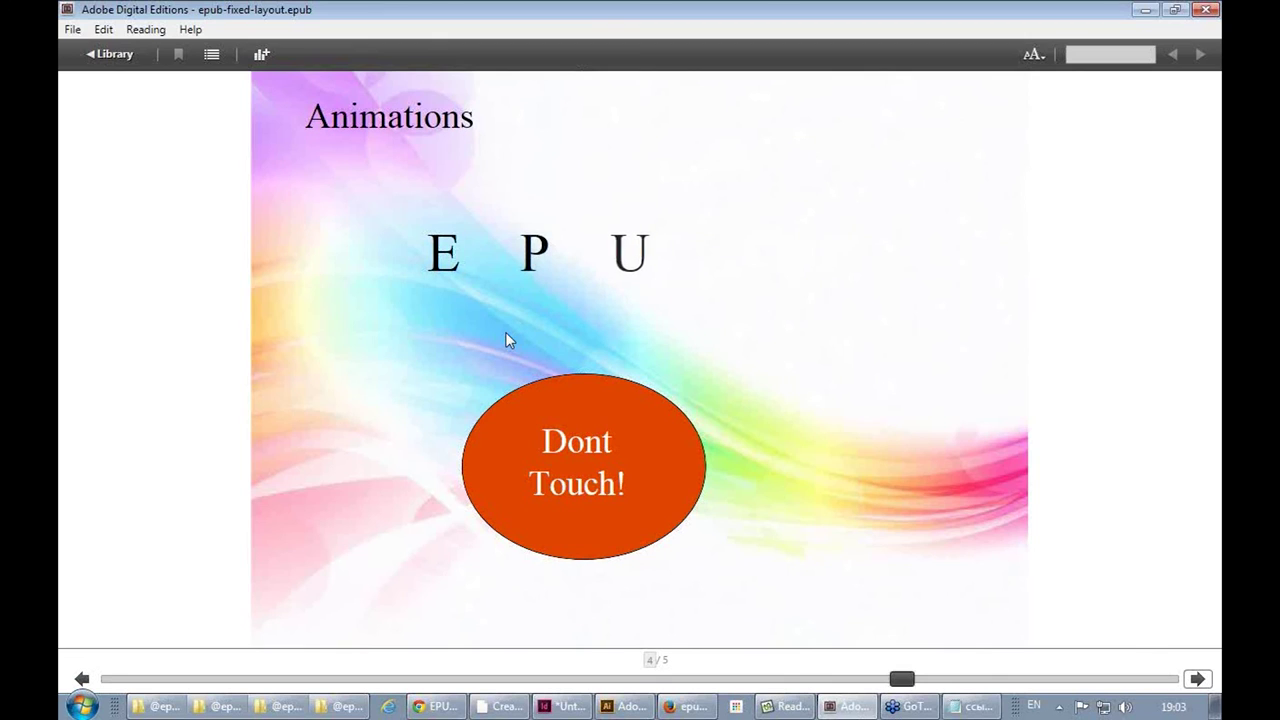
{"action": "left_click", "coordinate": [591, 466]}
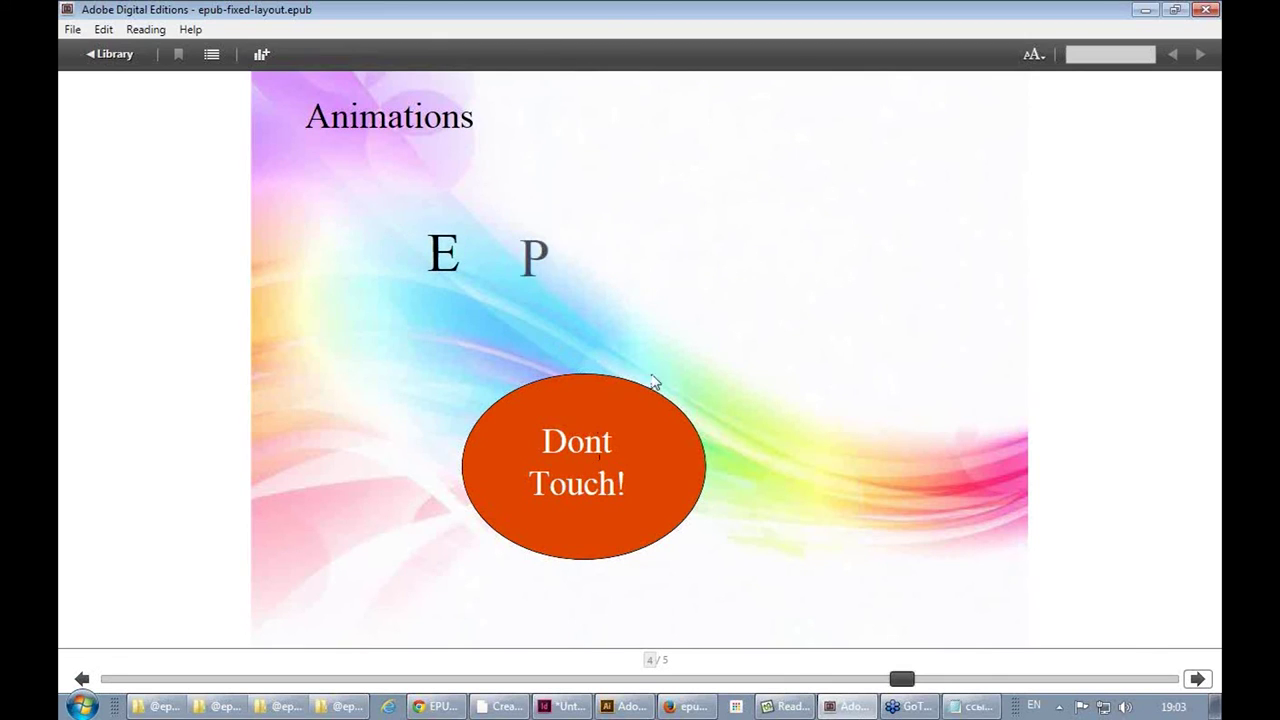
{"action": "left_click", "coordinate": [1198, 679]}
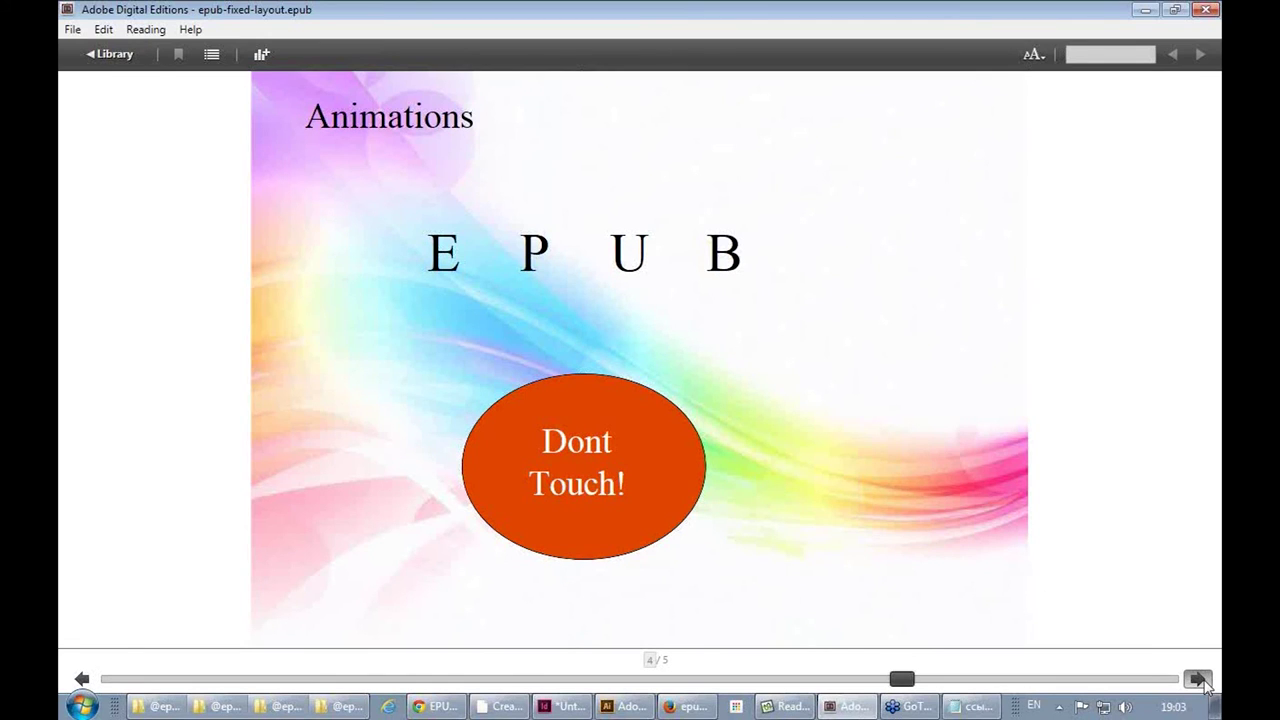
{"action": "left_click", "coordinate": [1199, 679]}
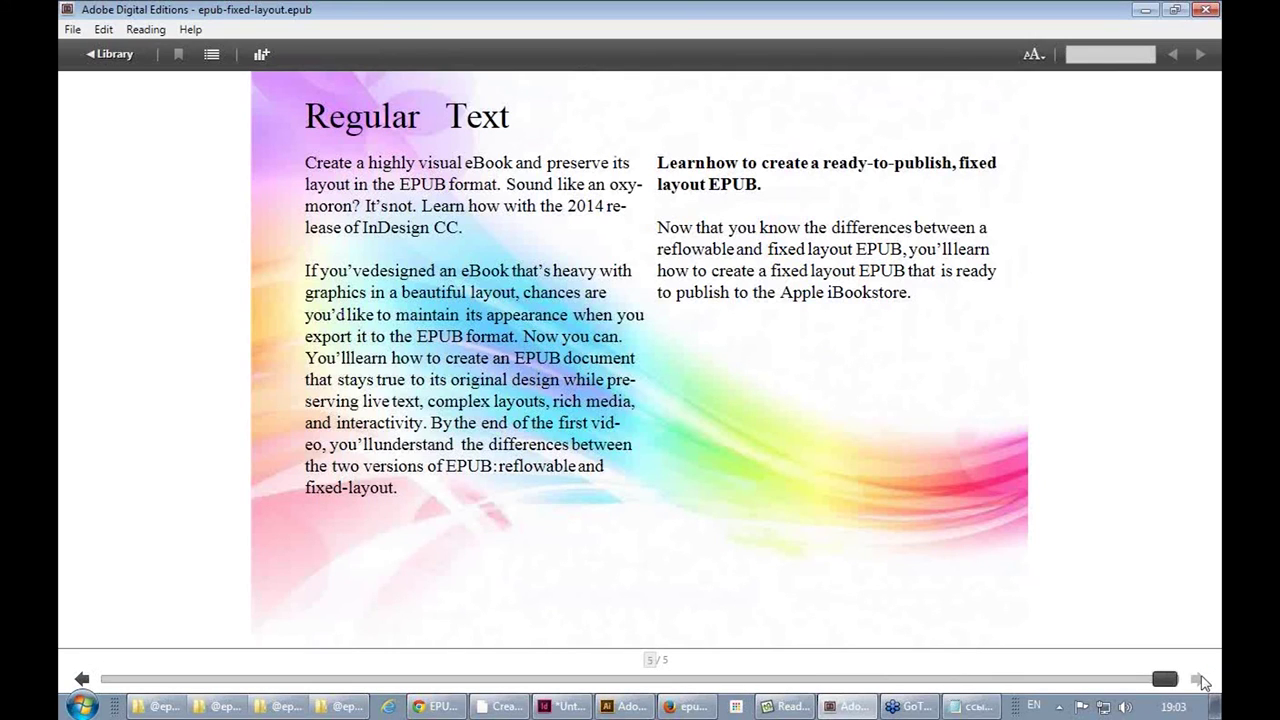
Check the Adobe Digital Editions version in its About window and close that window
{"action": "left_click", "coordinate": [189, 30]}
{"action": "left_click", "coordinate": [236, 152]}
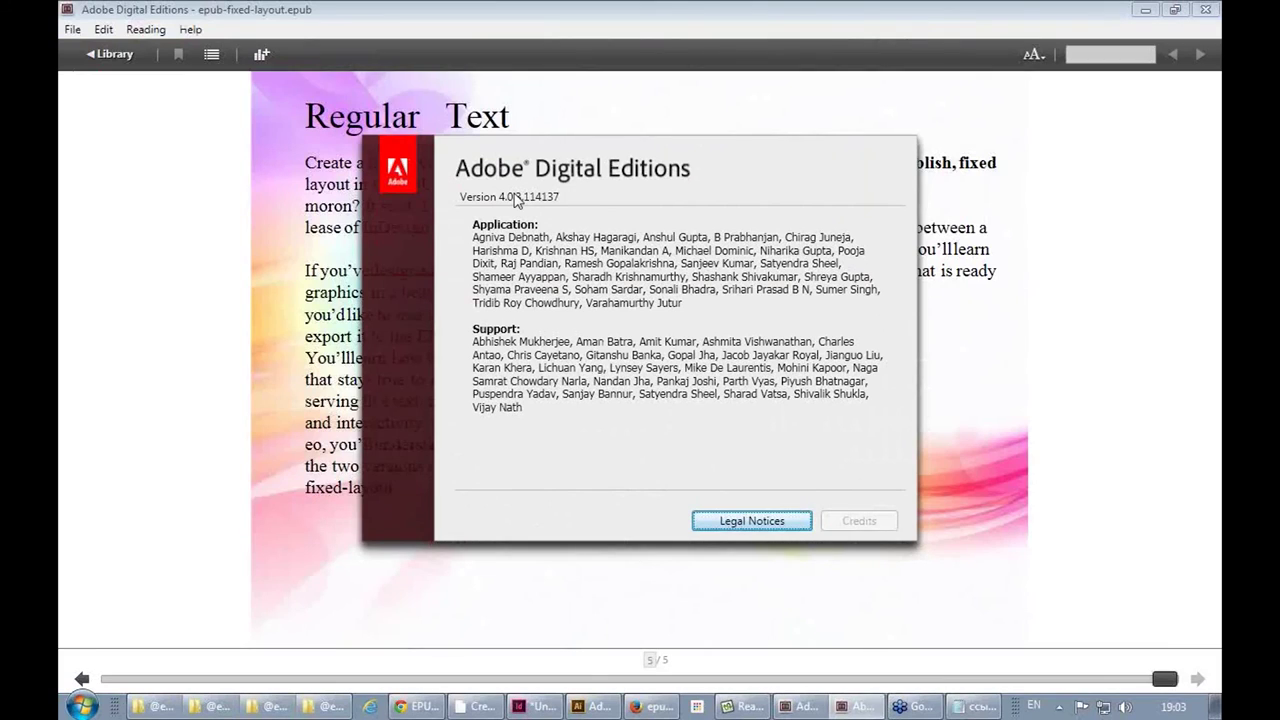
{"action": "left_click", "coordinate": [790, 272]}
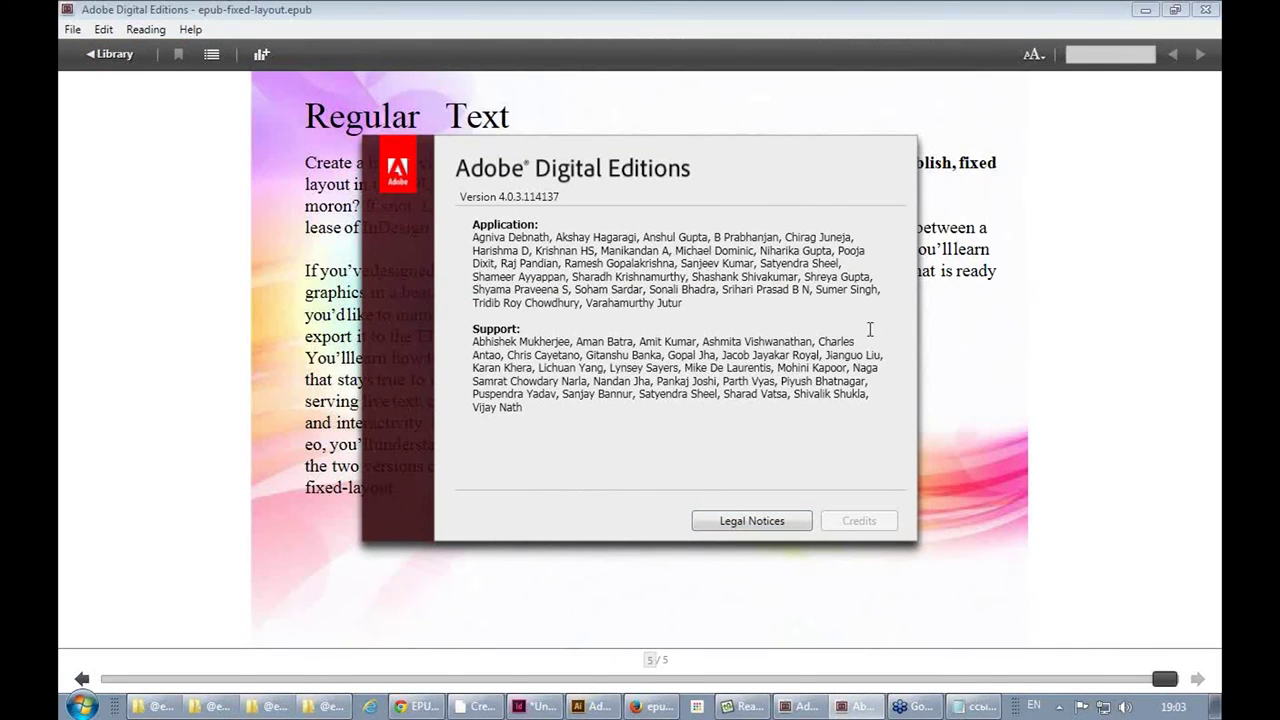
{"action": "left_click", "coordinate": [480, 423]}
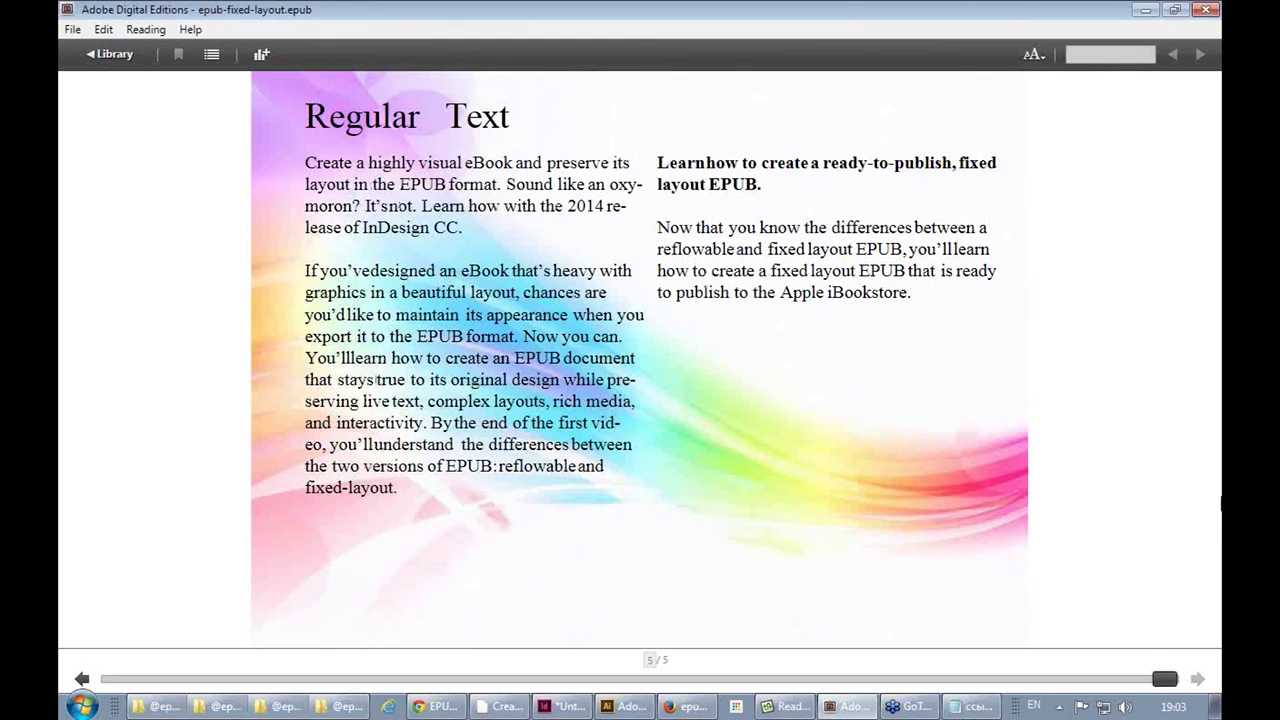
{"action": "left_click", "coordinate": [1146, 11]}
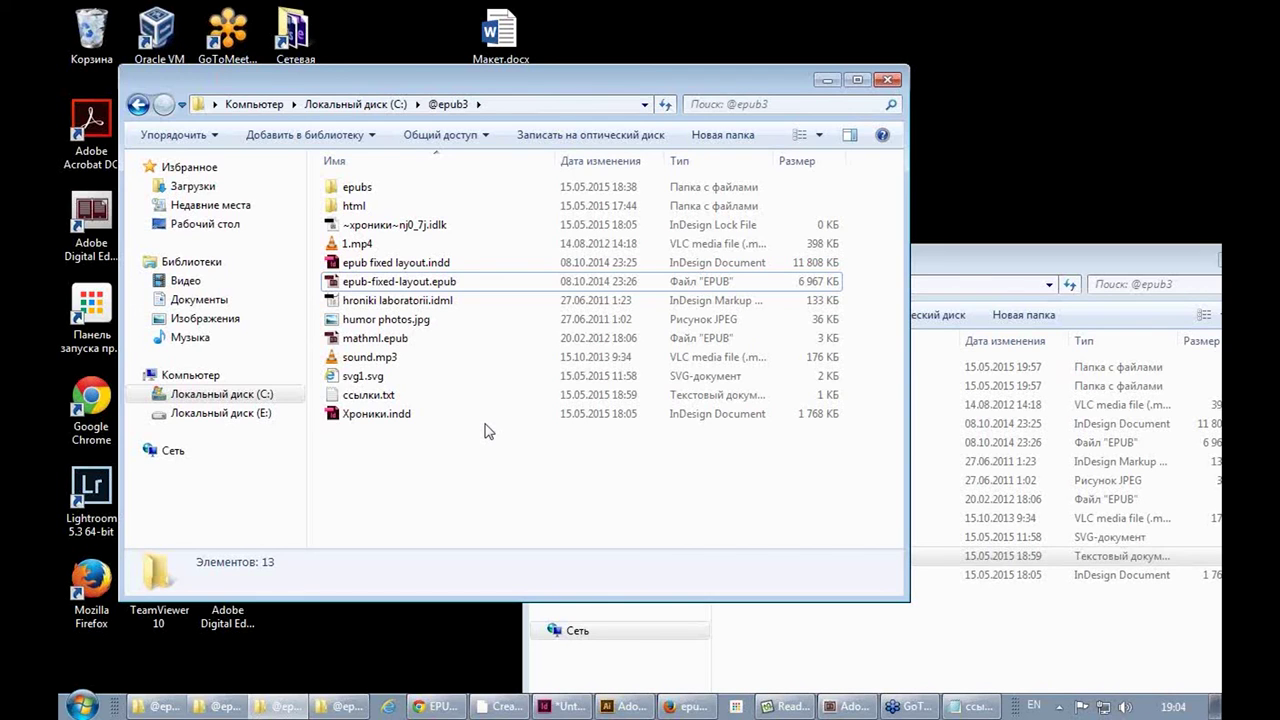
{"action": "double_click", "coordinate": [370, 188]}
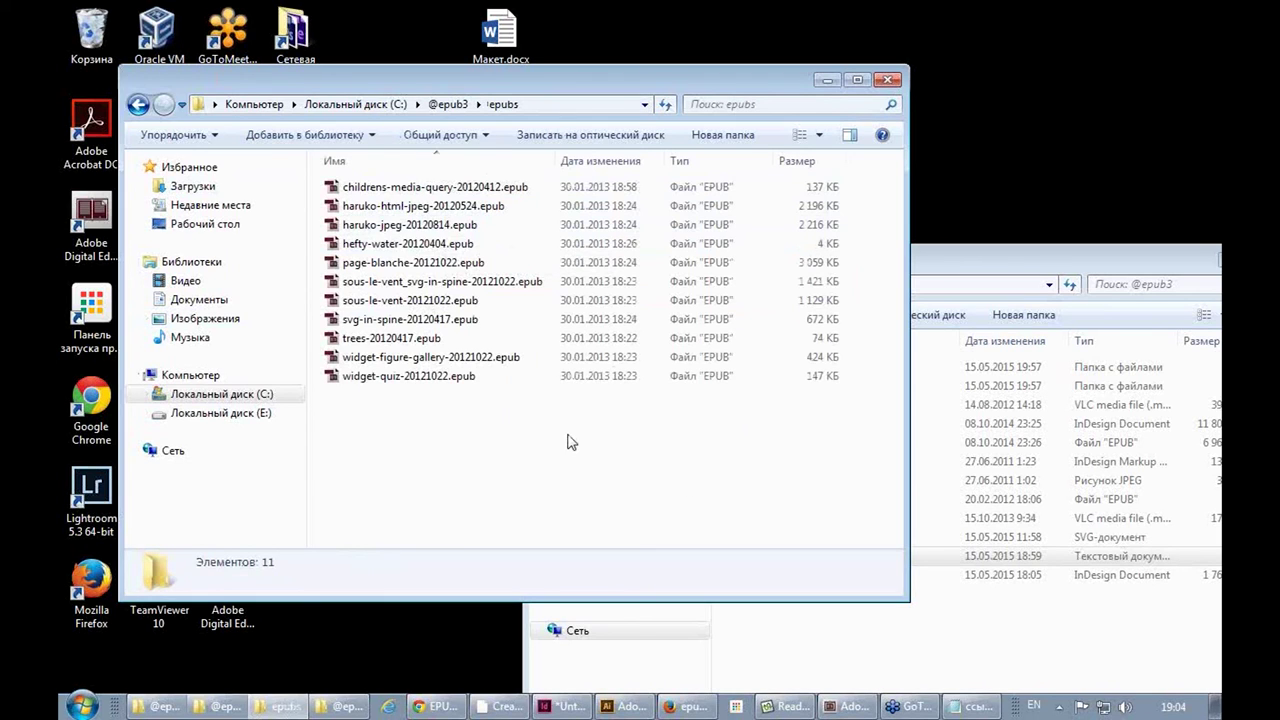
{"action": "left_click", "coordinate": [390, 188]}
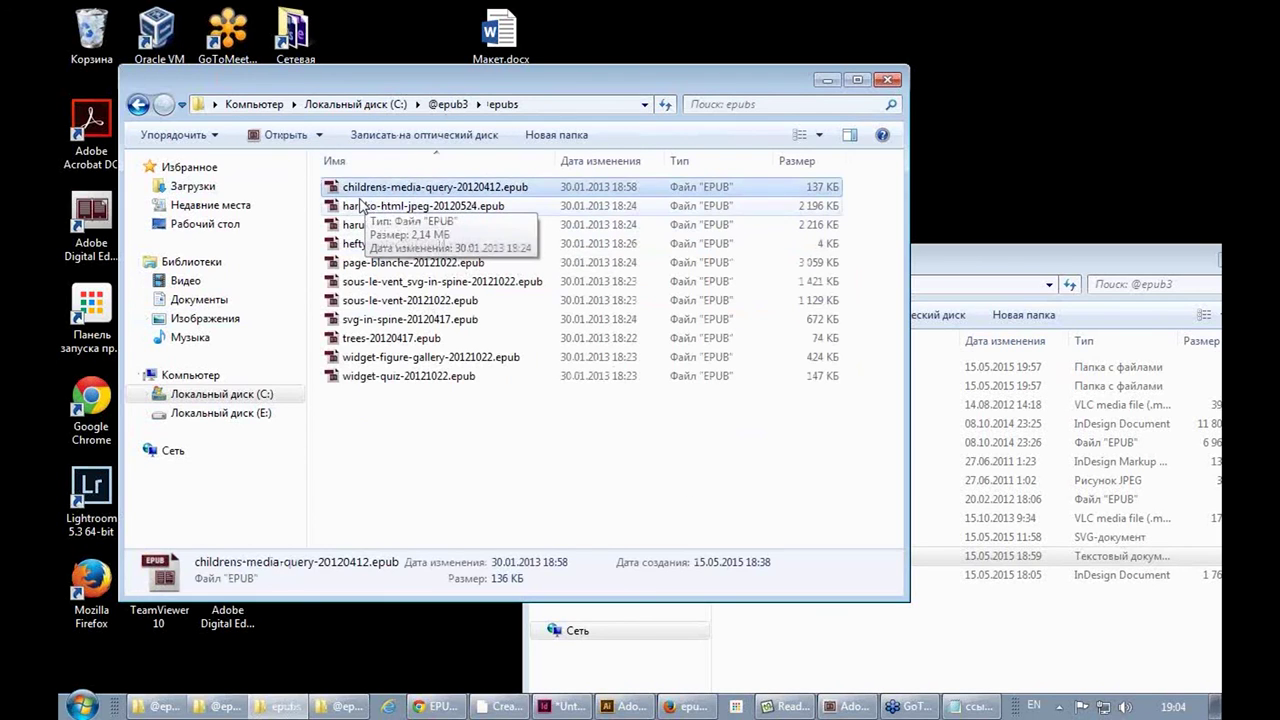
{"action": "double_click", "coordinate": [390, 187]}
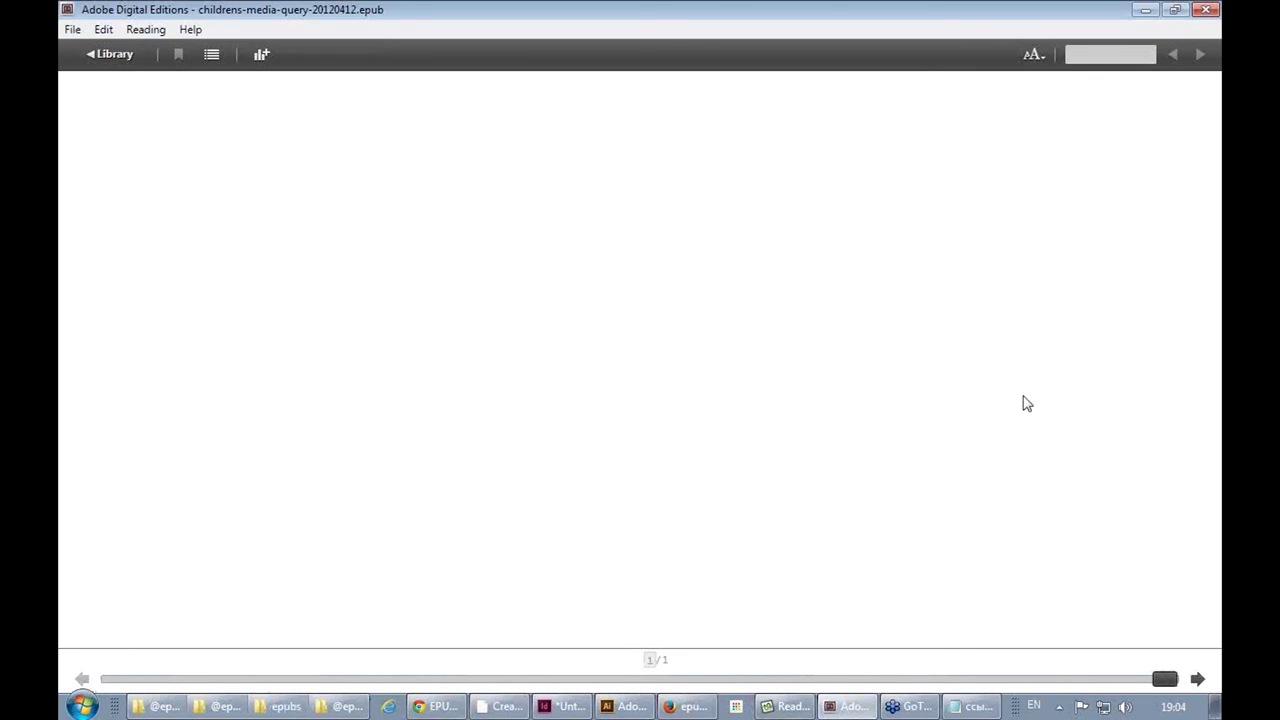
Try to page forward through the childrens-media-query book to check how it renders
{"action": "left_click", "coordinate": [1197, 679]}
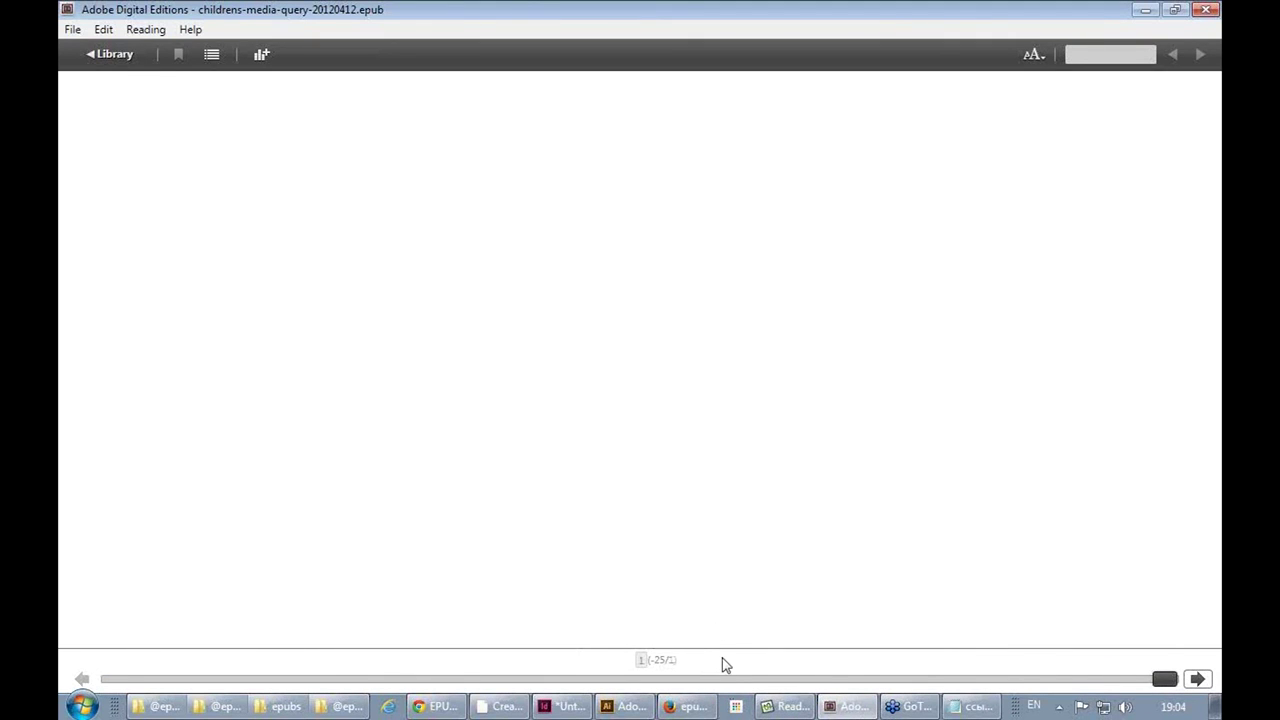
{"action": "left_click", "coordinate": [1198, 680]}
{"action": "left_click", "coordinate": [1197, 679]}
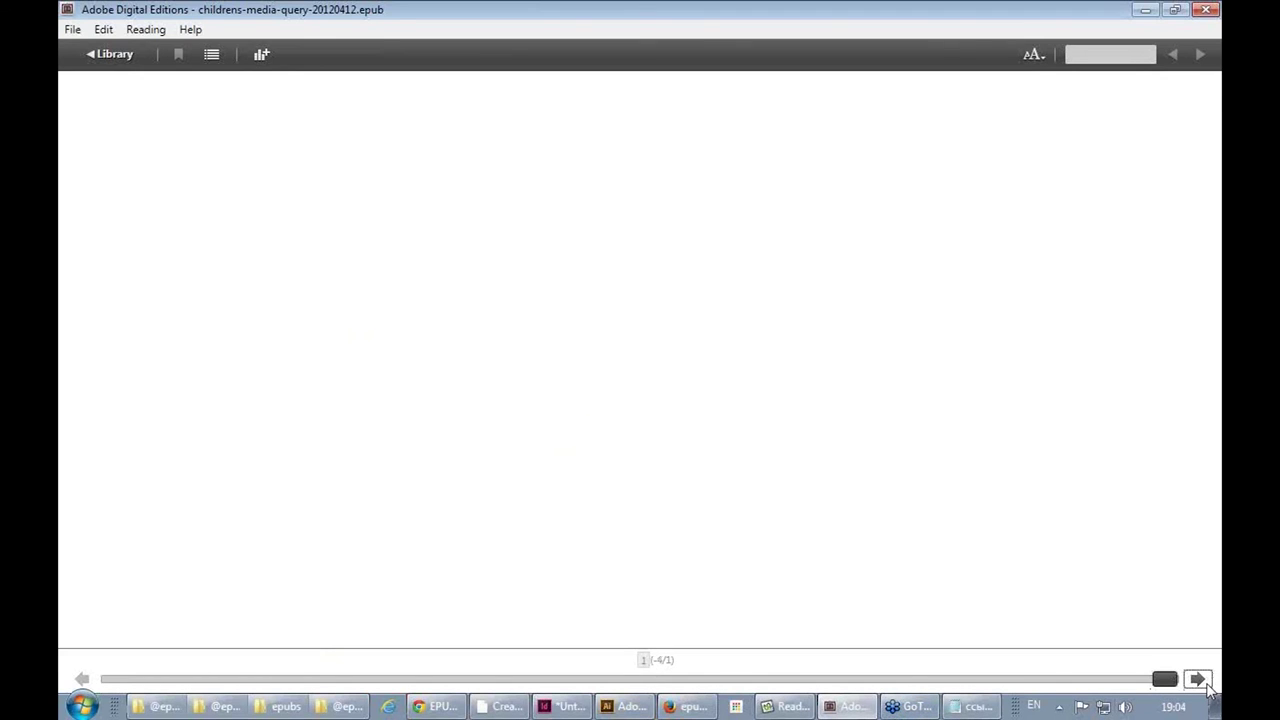
Restore the reader window, resize it narrower and wider to examine how the Swans page layout adapts, and minimize it
{"action": "left_click", "coordinate": [1198, 680]}
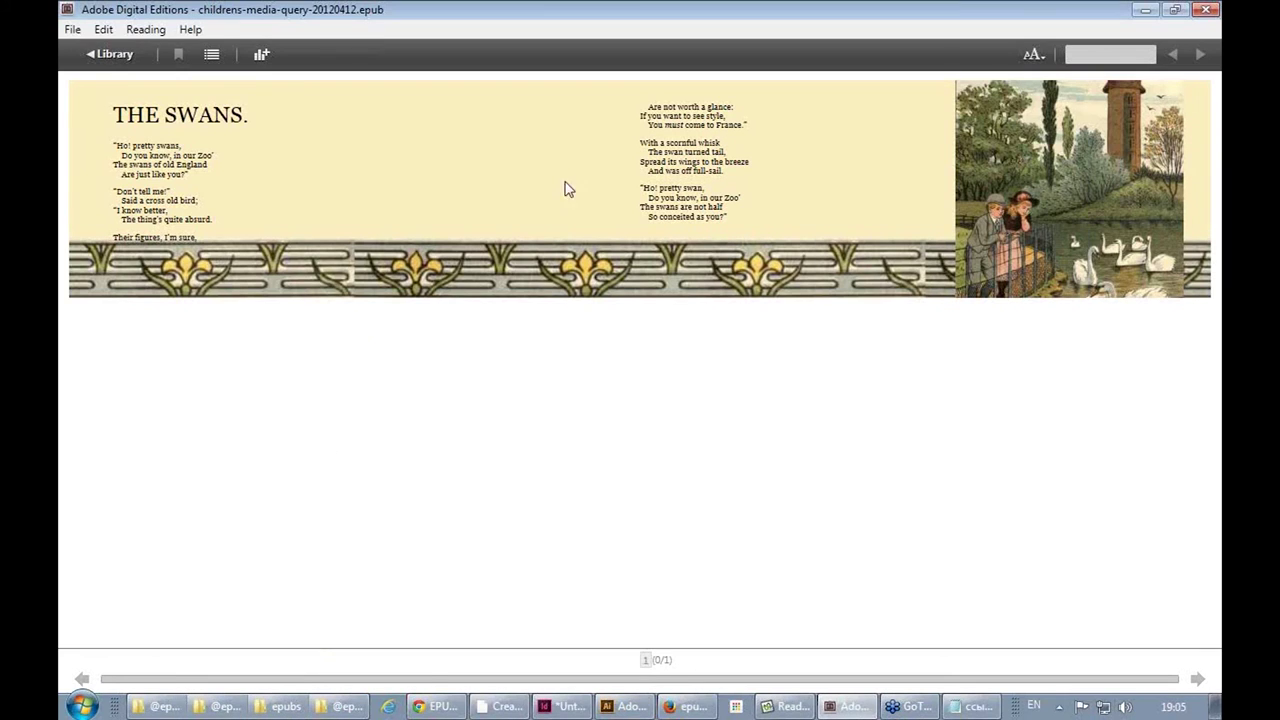
{"action": "left_click", "coordinate": [1175, 9]}
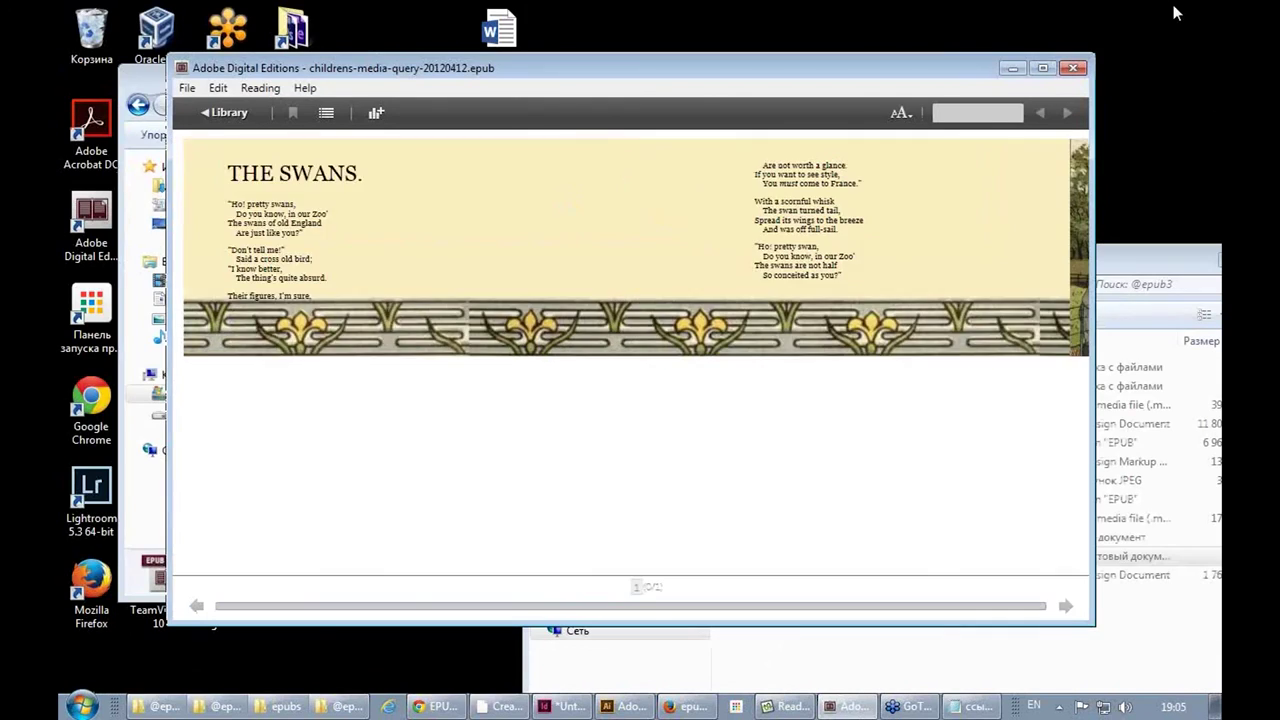
{"action": "left_click_drag", "start_coordinate": [1092, 305], "coordinate": [745, 378]}
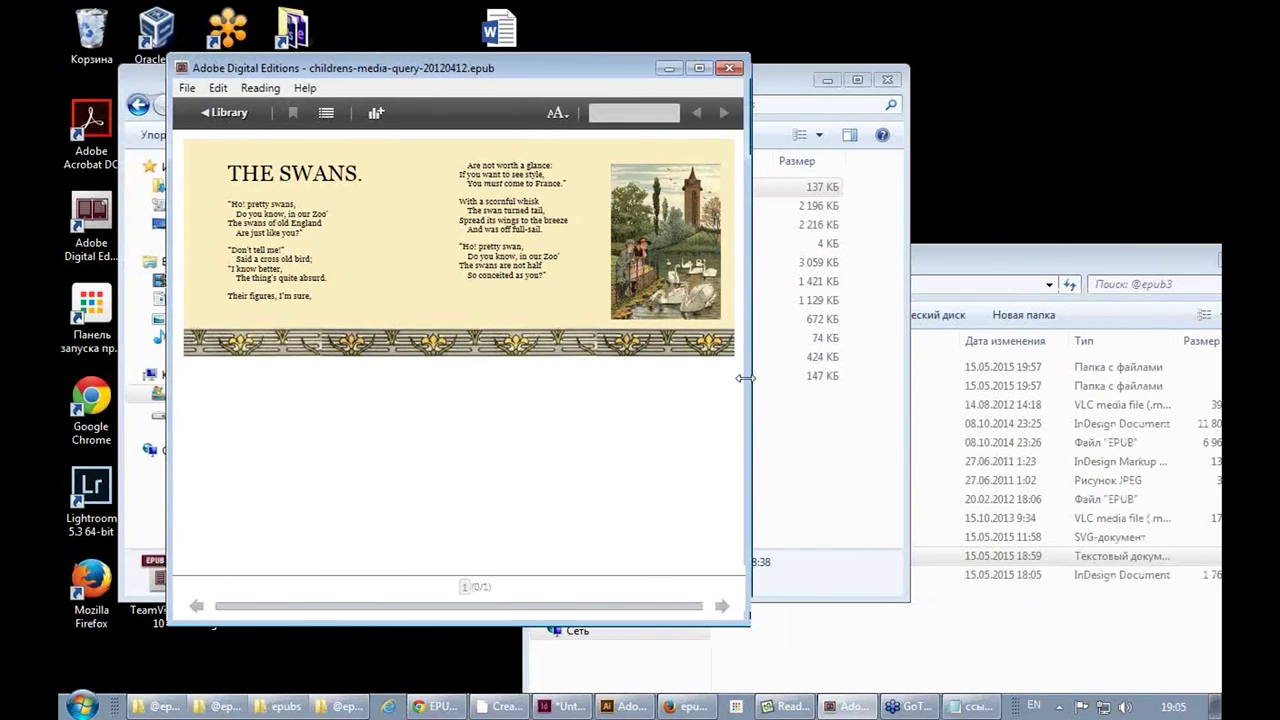
{"action": "left_click_drag", "start_coordinate": [750, 405], "coordinate": [585, 405]}
{"action": "left_click_drag", "start_coordinate": [857, 386], "coordinate": [1124, 390]}
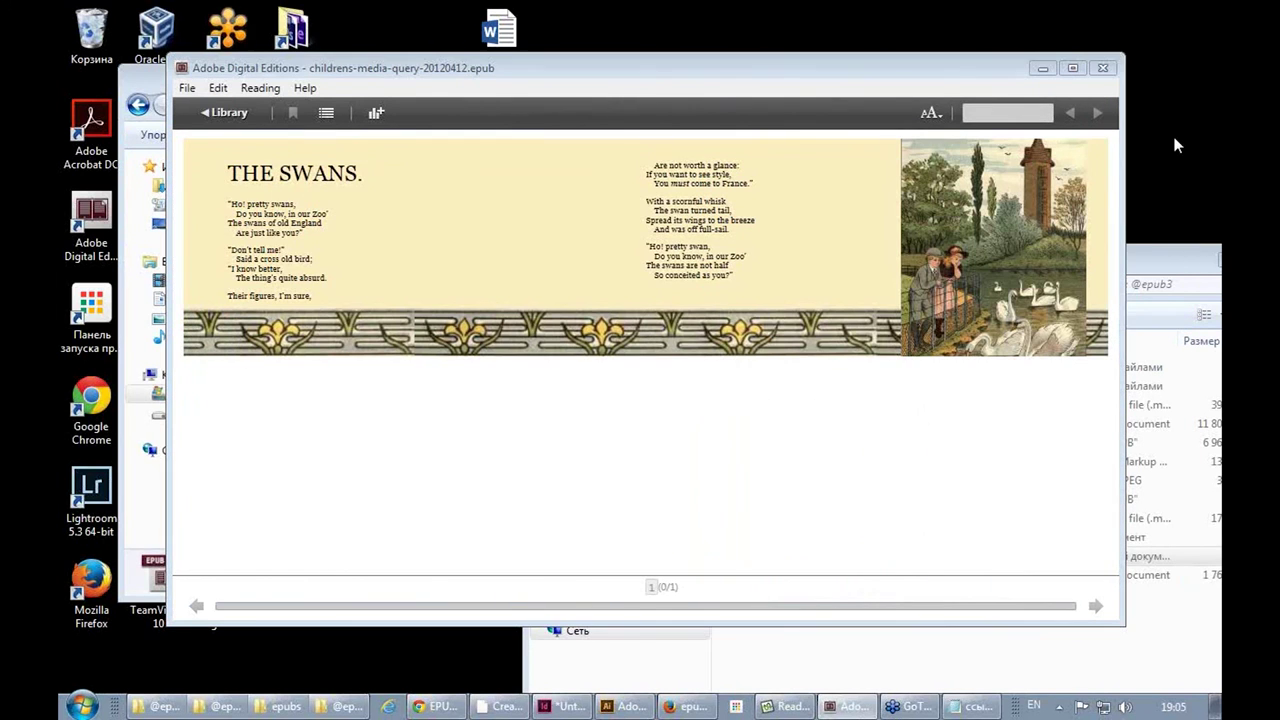
{"action": "left_click", "coordinate": [1041, 70]}
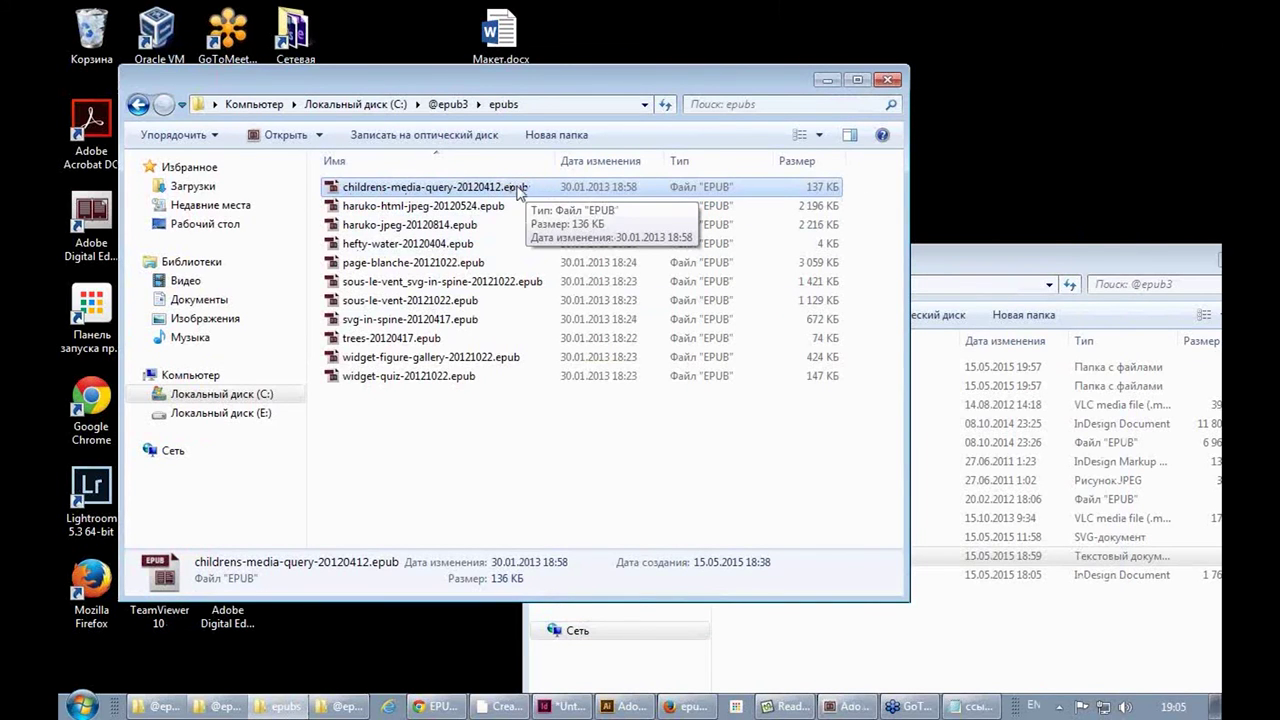
Try to rename childrens-media-query-20120412.epub to childrens-media-query-20120412.zip and accept the extension change
{"action": "left_click", "coordinate": [523, 189]}
{"action": "double_click", "coordinate": [515, 187]}
{"action": "type", "text": "zip"}
{"action": "key", "text": "Return"}
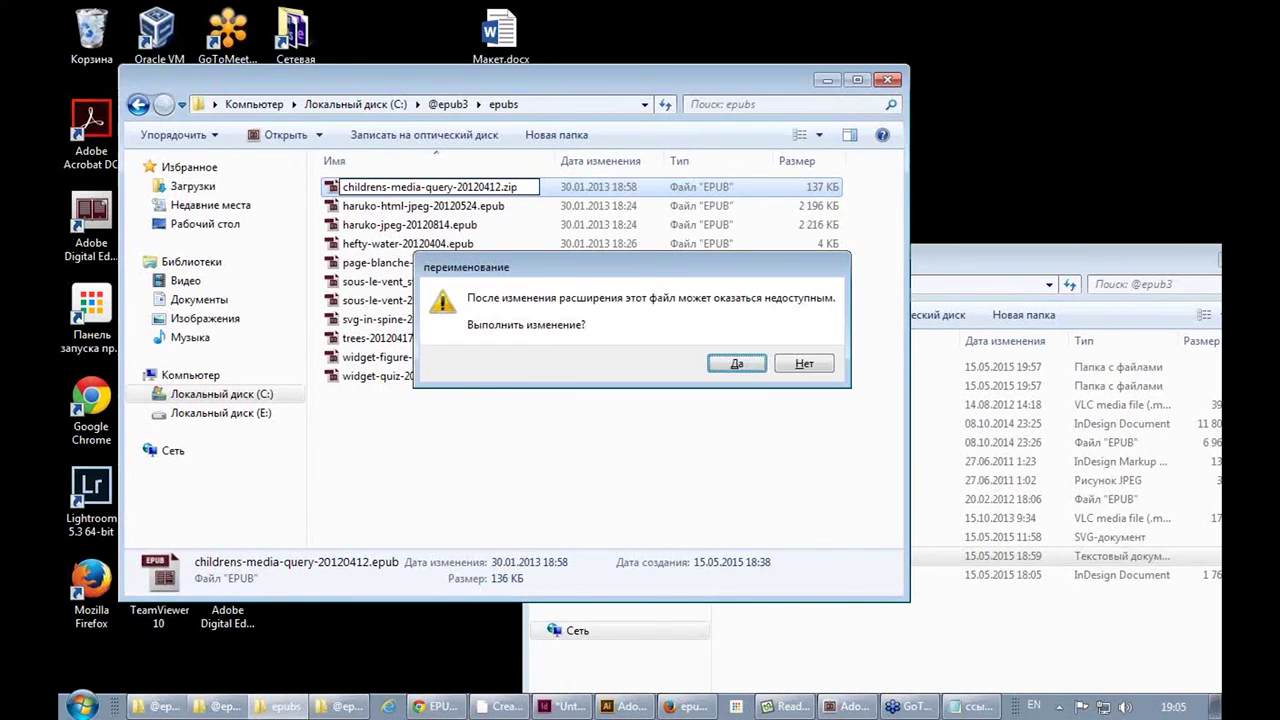
{"action": "key", "text": "Return"}
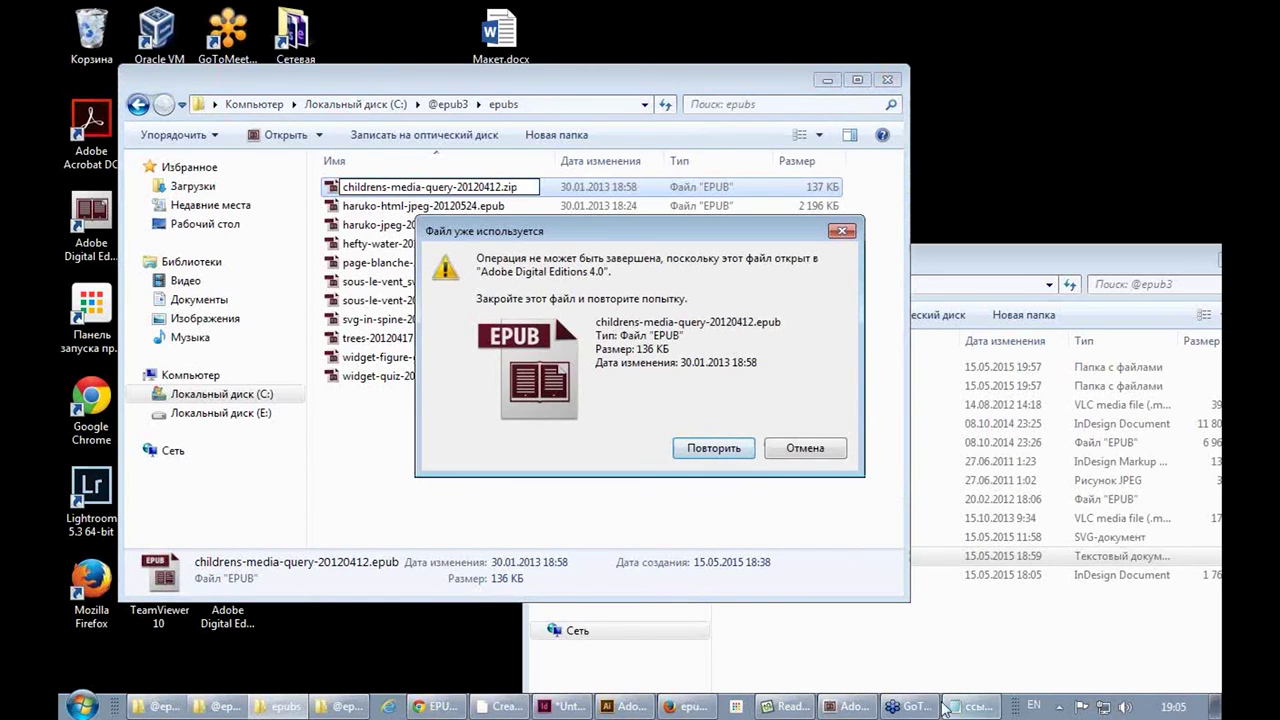
Close Adobe Digital Editions to release the book file and retry its rename to the zip extension
{"action": "left_click", "coordinate": [864, 713]}
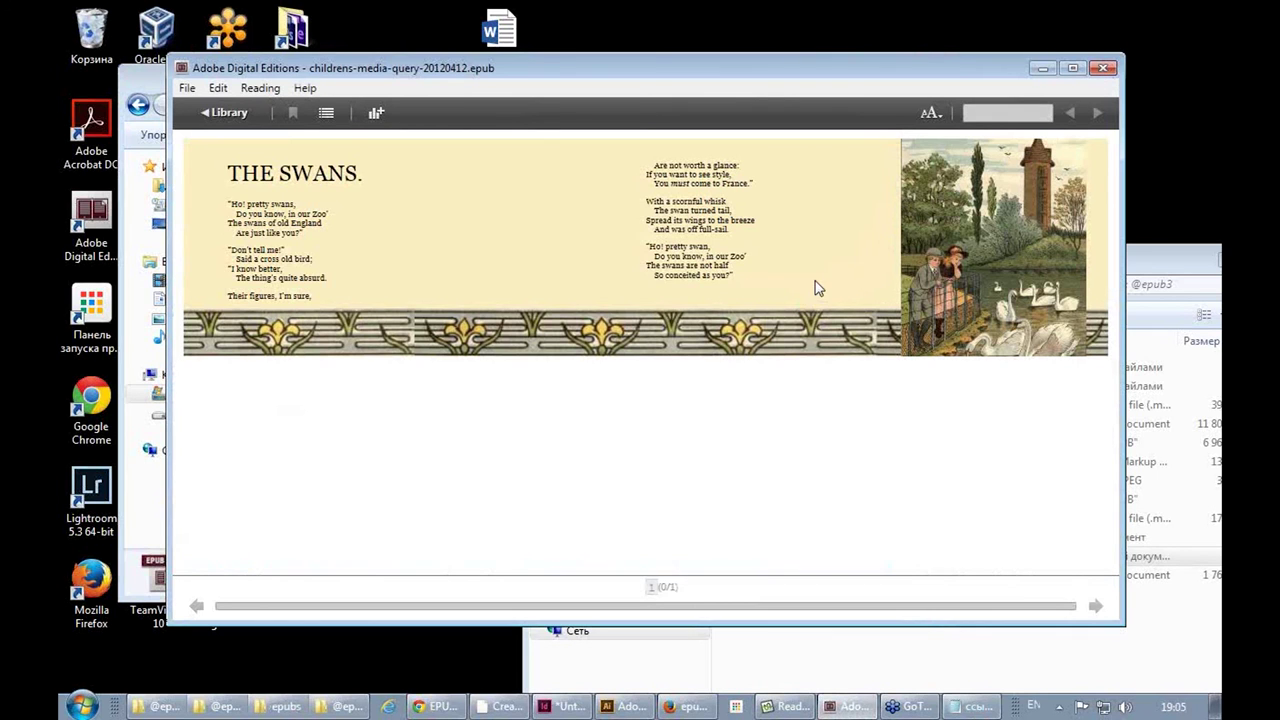
{"action": "left_click_drag", "start_coordinate": [922, 70], "coordinate": [896, 112]}
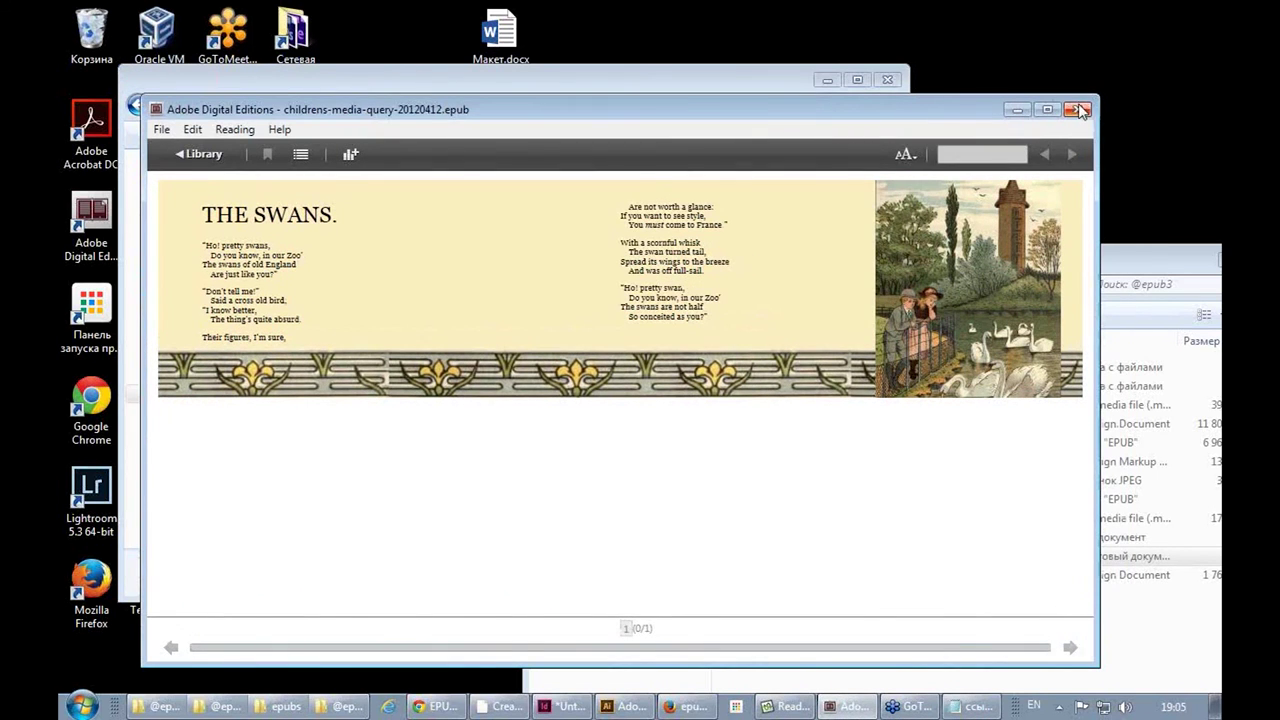
{"action": "left_click", "coordinate": [383, 82]}
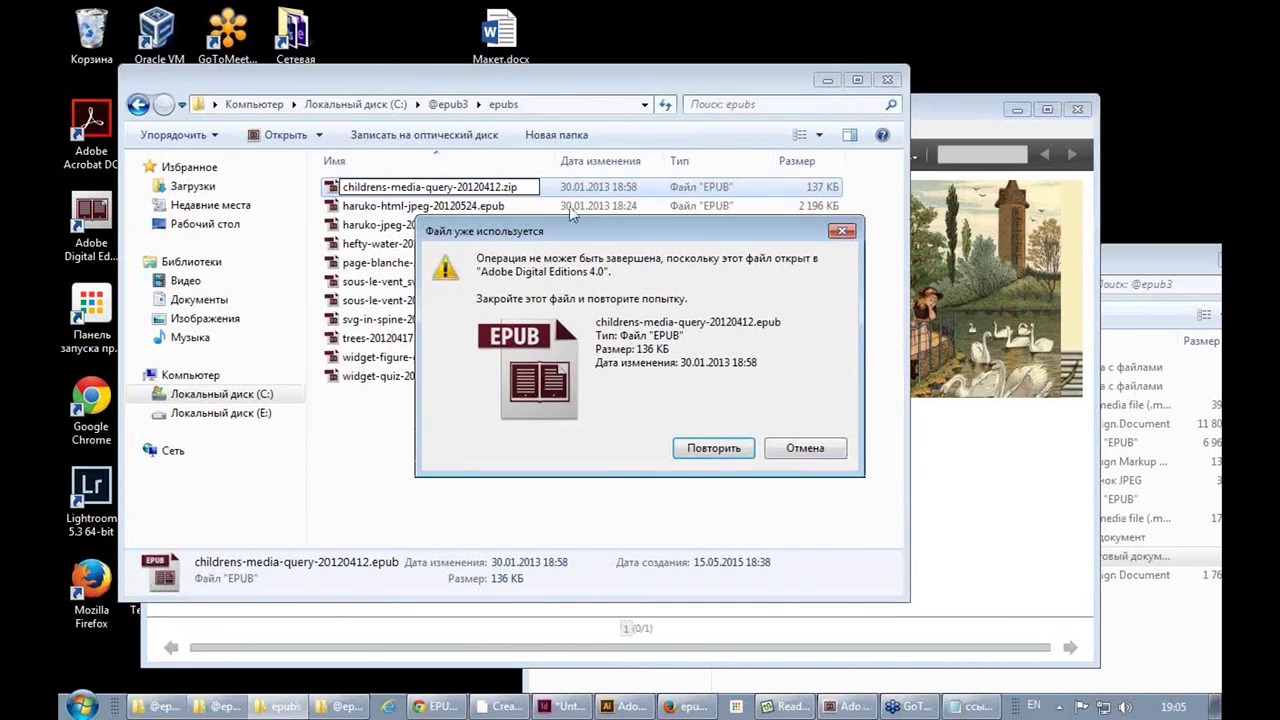
{"action": "left_click", "coordinate": [1077, 110]}
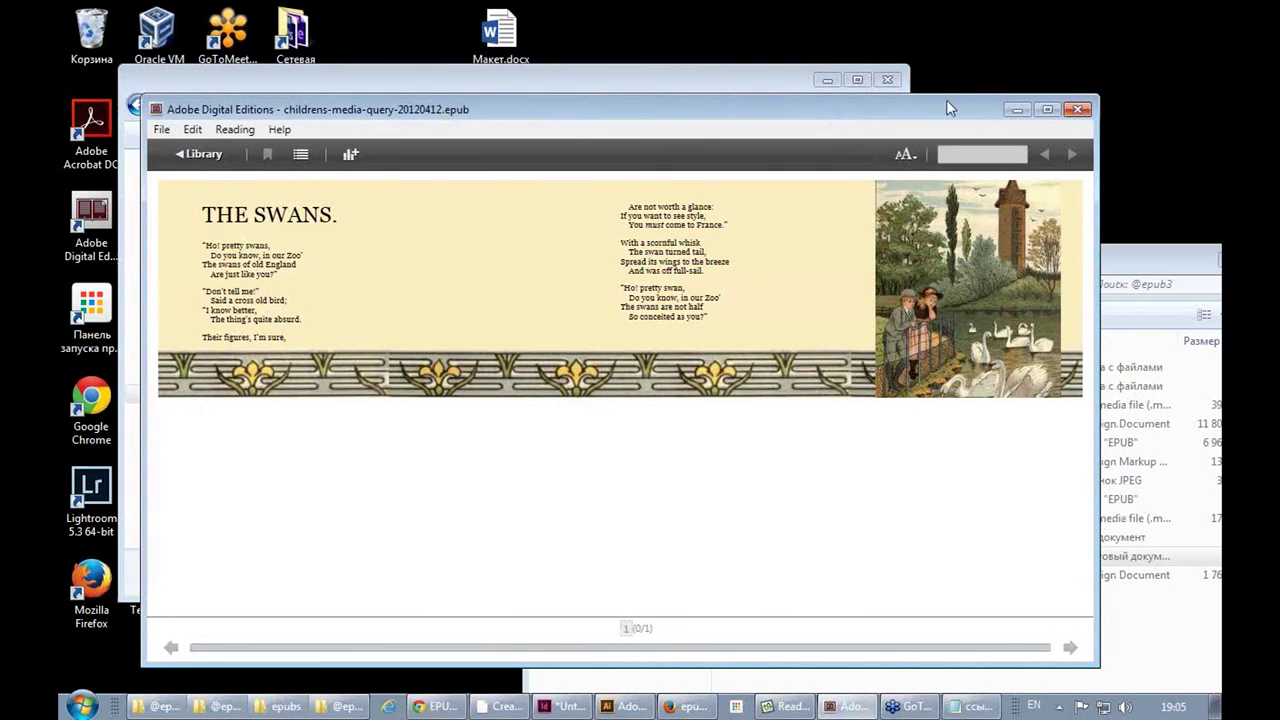
{"action": "left_click_drag", "start_coordinate": [944, 100], "coordinate": [1016, 142]}
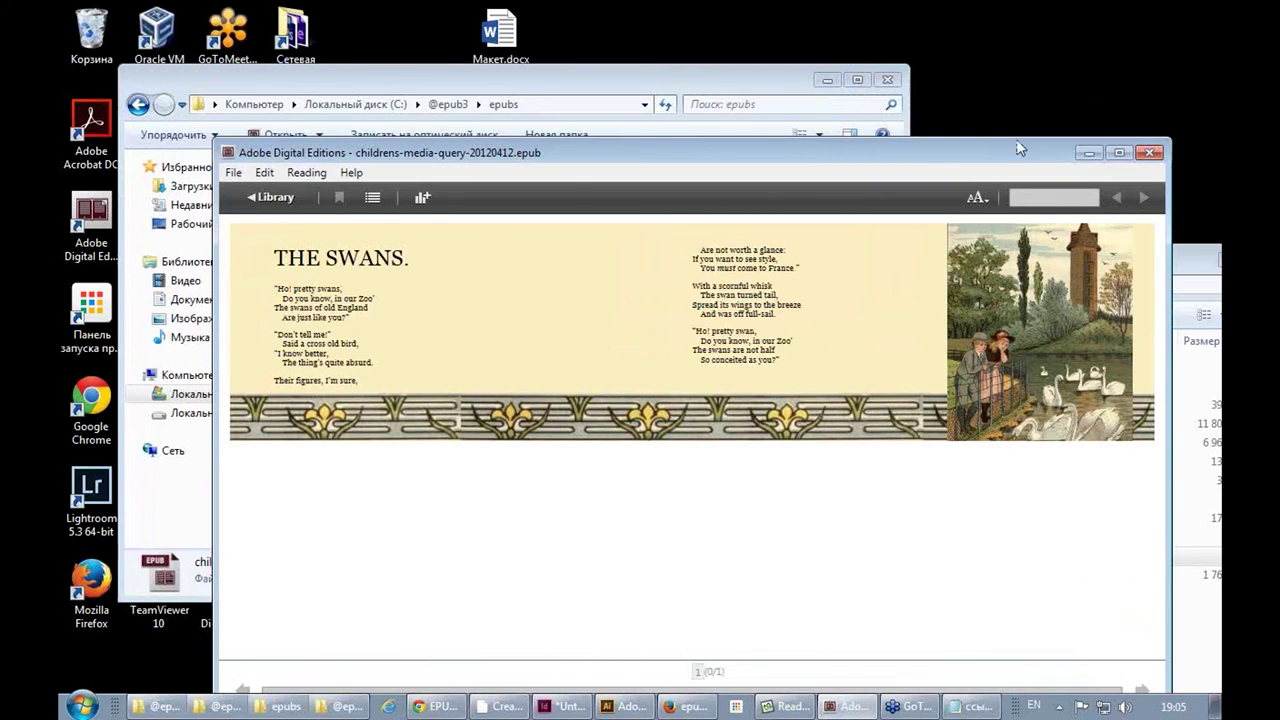
{"action": "left_click", "coordinate": [1150, 152]}
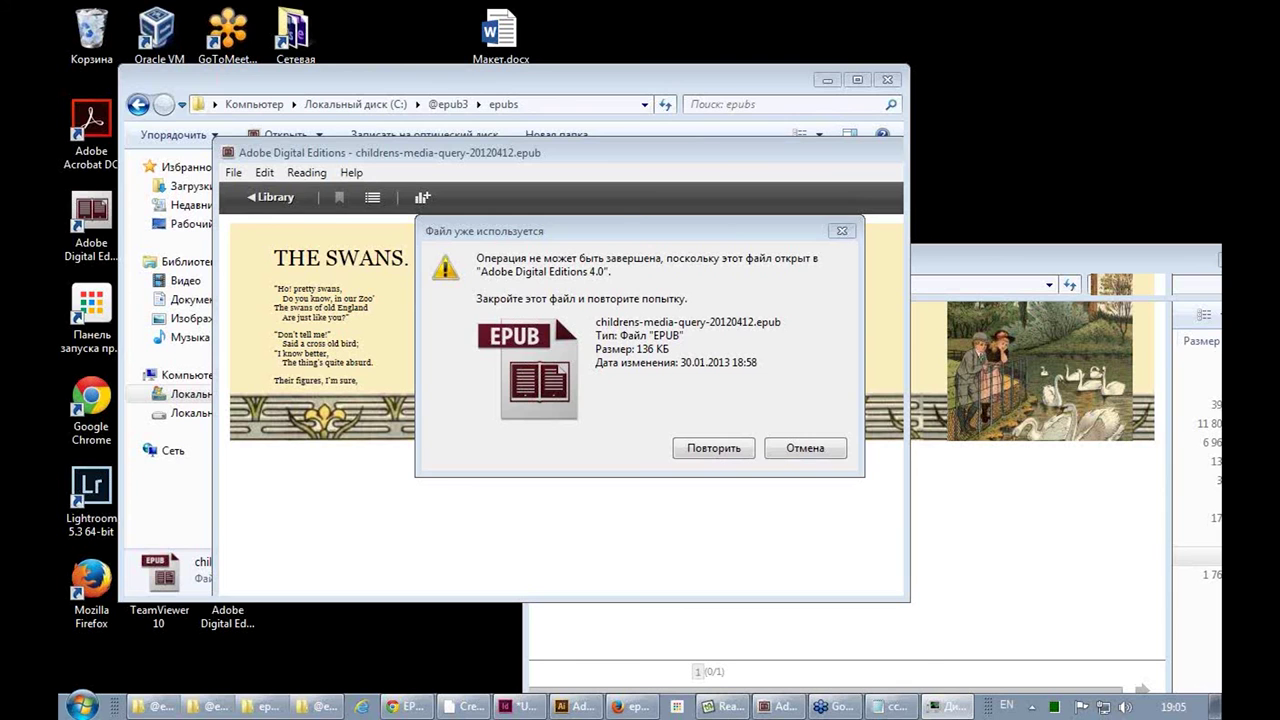
{"action": "key", "text": "alt+F4"}
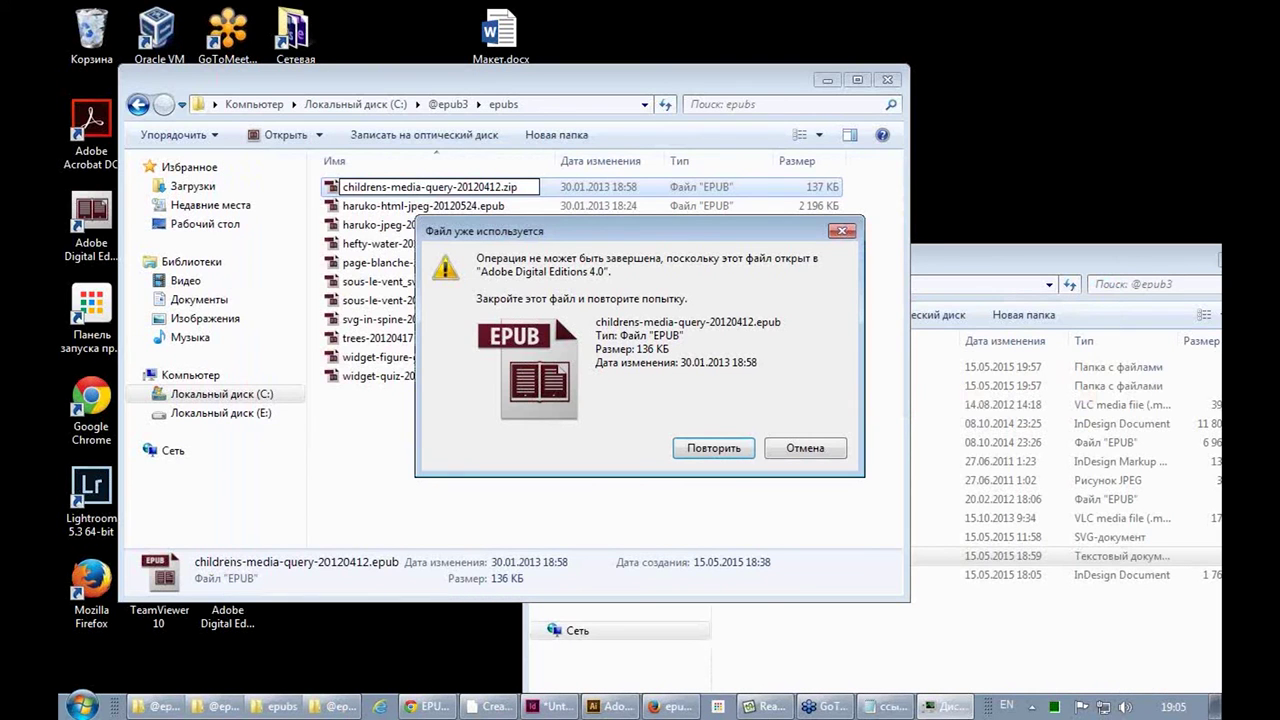
{"action": "left_click", "coordinate": [703, 447]}
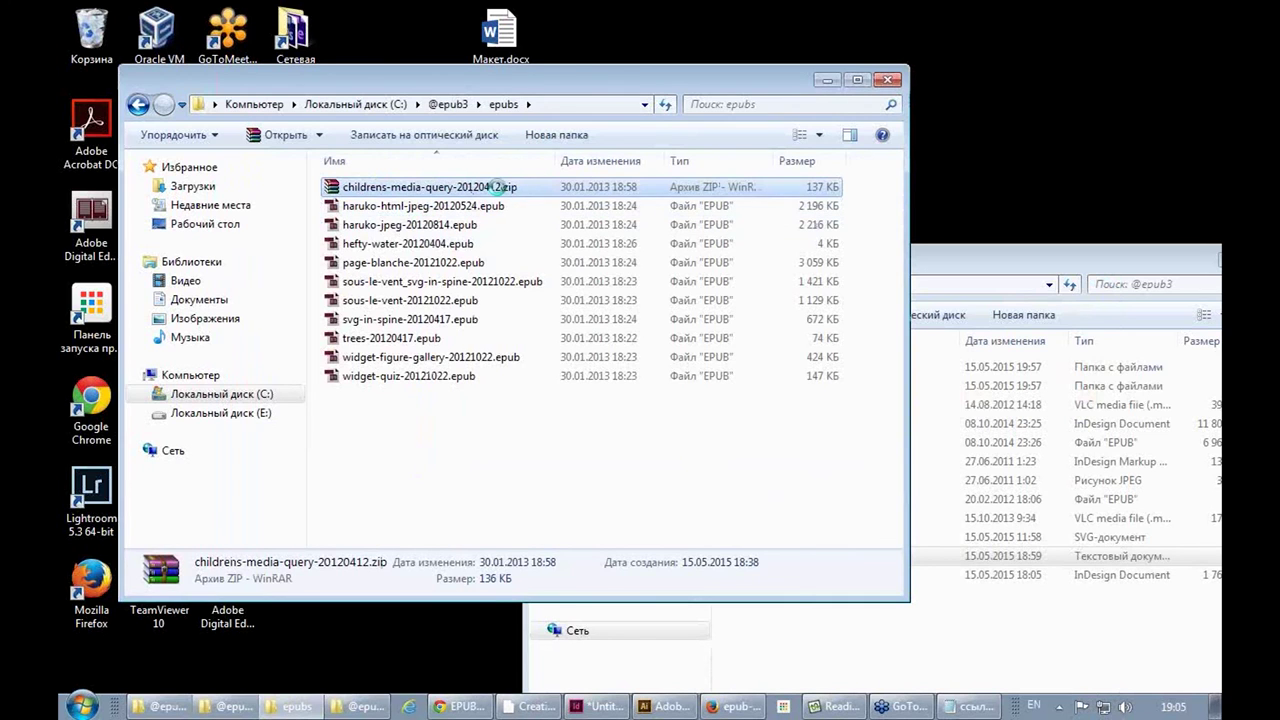
Extract childrens-media-query-20120412.zip into a folder of the same name and open that folder
{"action": "right_click", "coordinate": [465, 188]}
{"action": "left_click", "coordinate": [565, 268]}
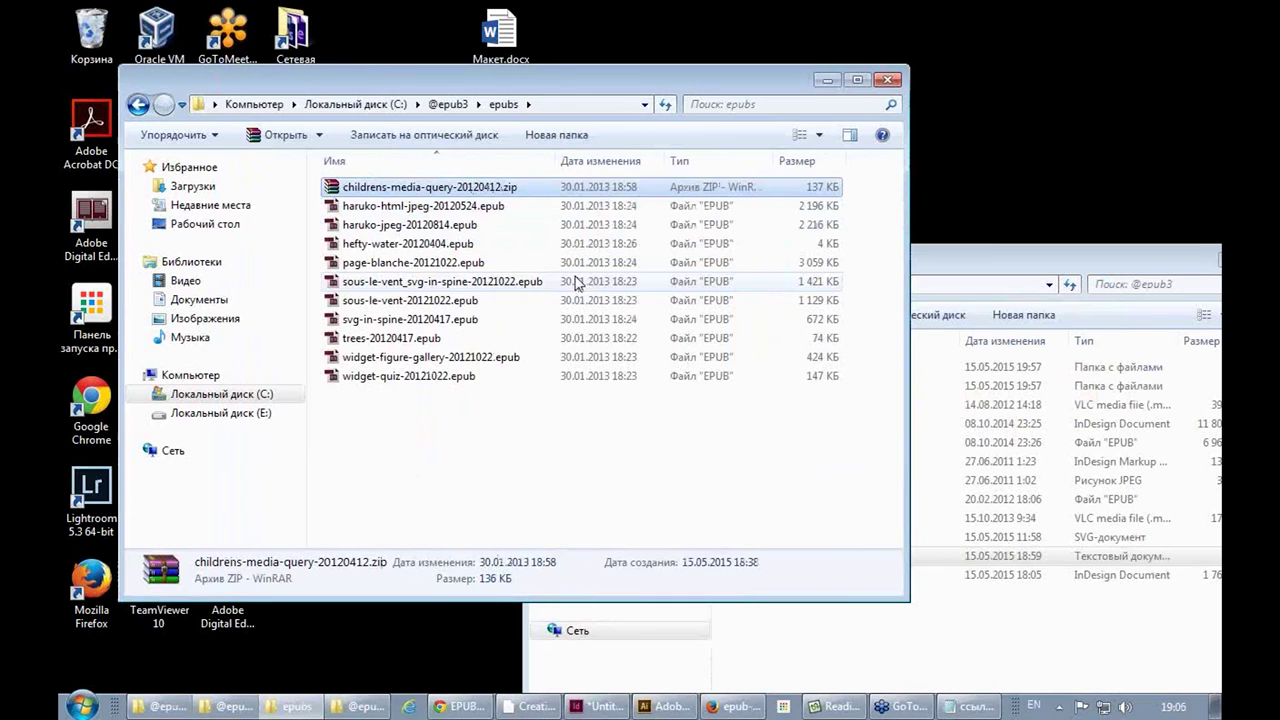
{"action": "double_click", "coordinate": [387, 188]}
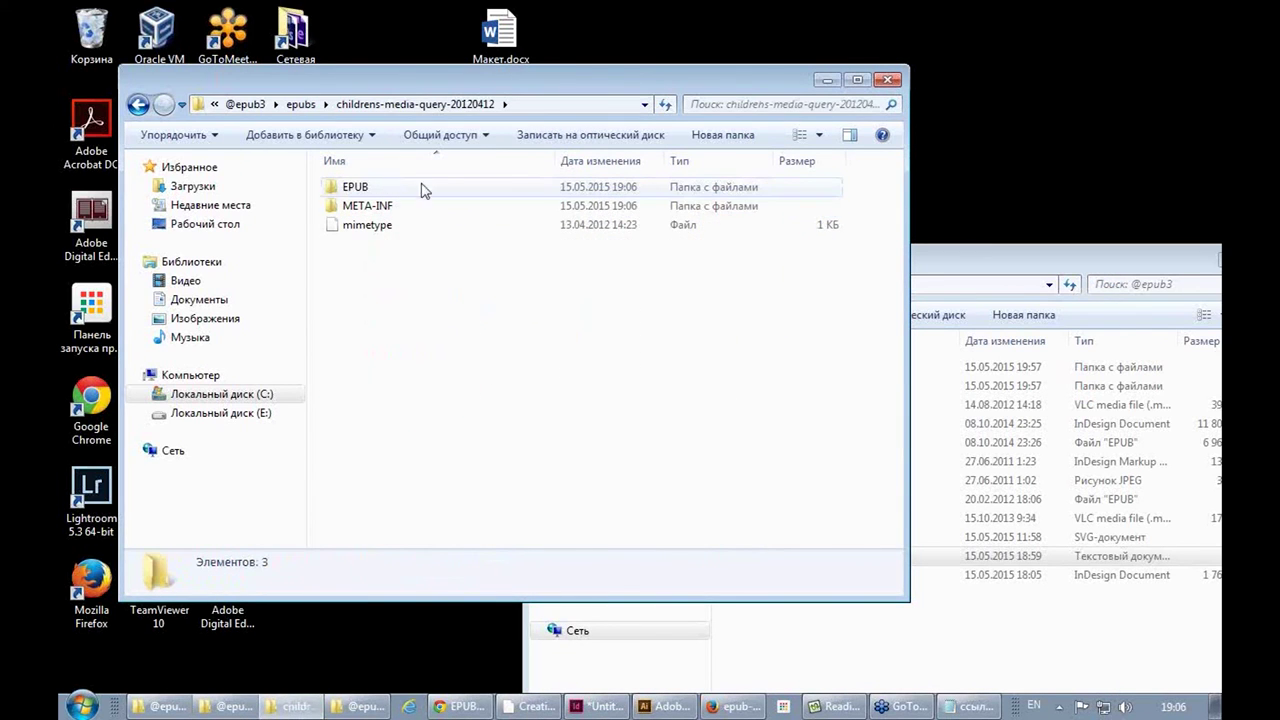
Look inside the extracted book's META-INF folder, return to the parent folder, and open its EPUB folder
{"action": "double_click", "coordinate": [366, 207]}
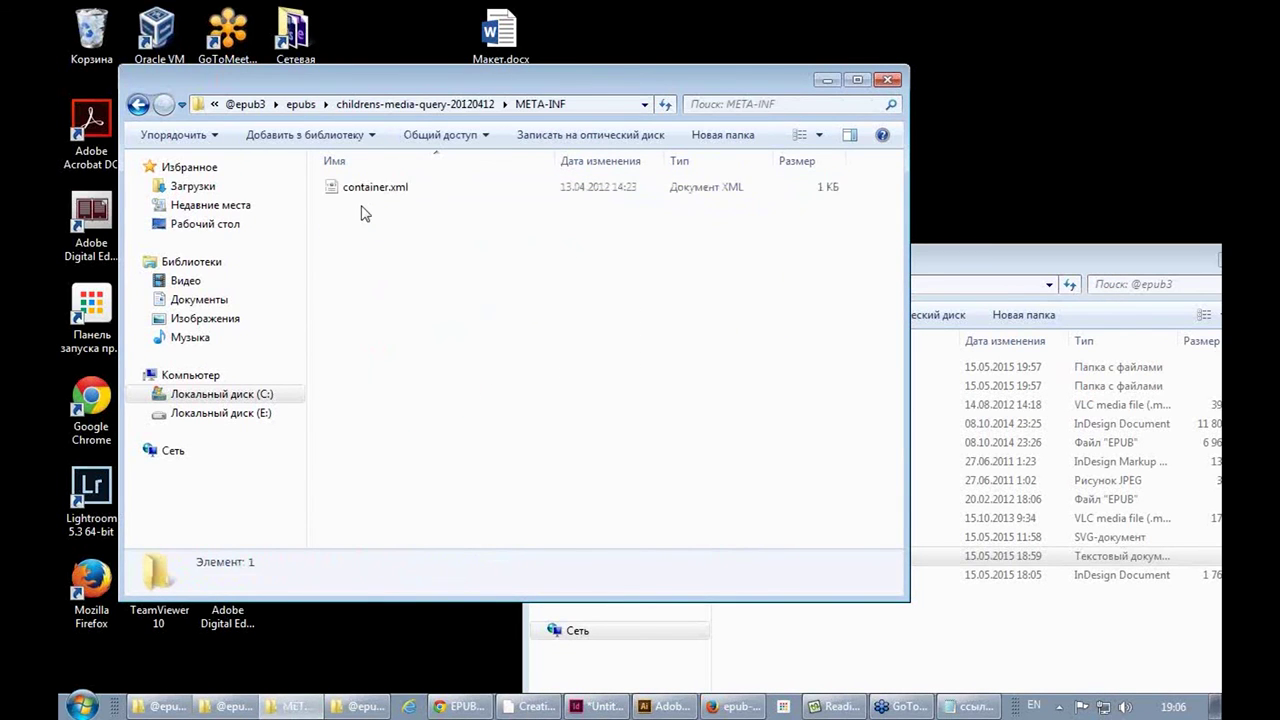
{"action": "left_click", "coordinate": [138, 104]}
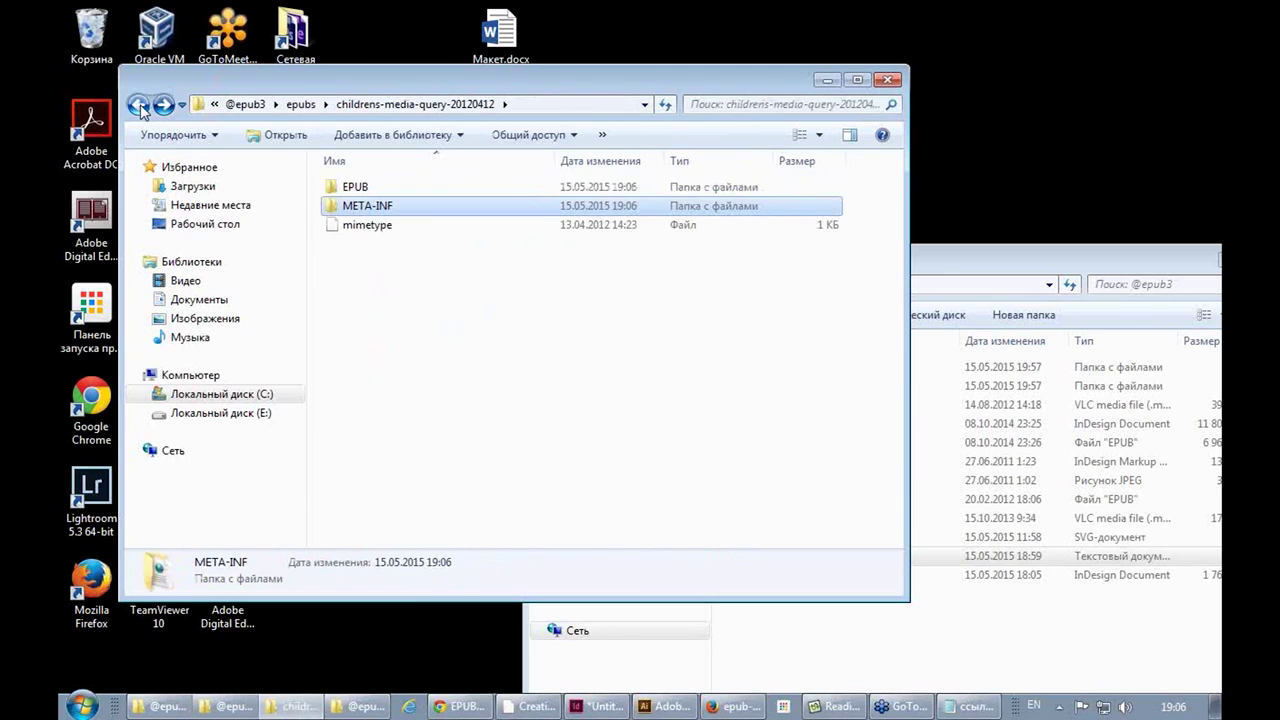
{"action": "double_click", "coordinate": [354, 190]}
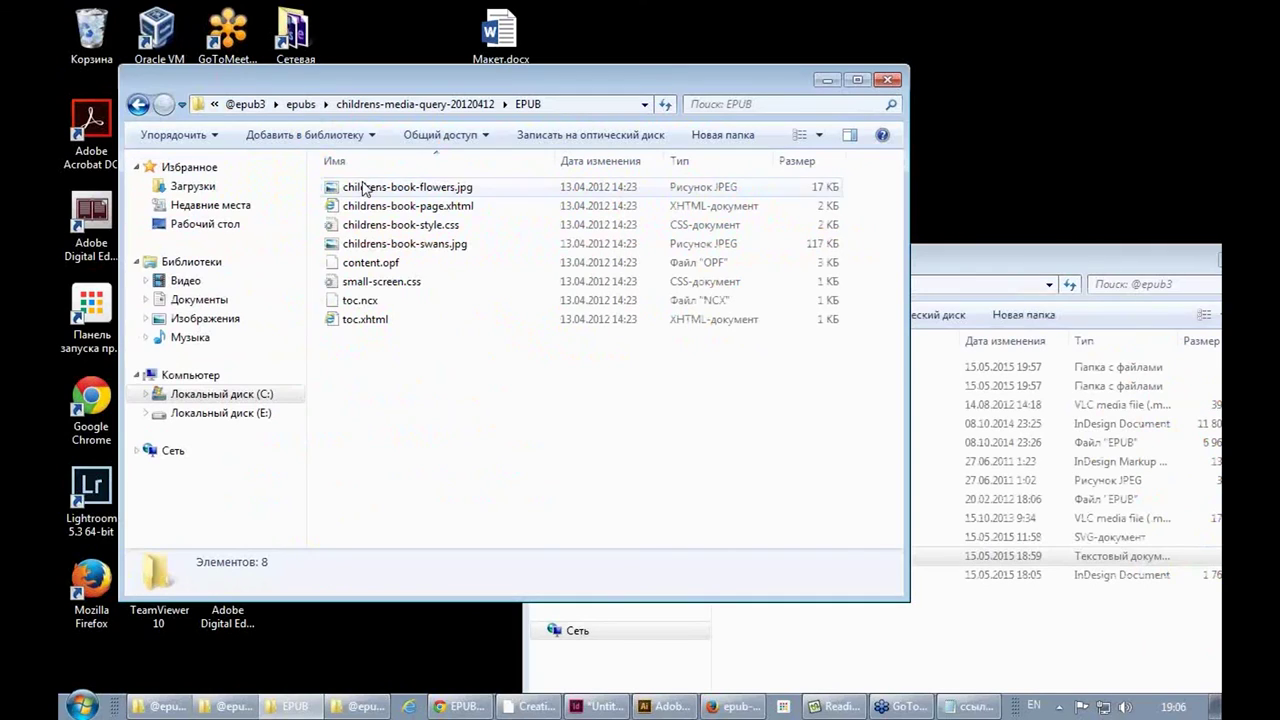
Open childrens-book-page.xhtml in Notepad++, dismiss the plugin updates, and enlarge the text and the window for reading
{"action": "right_click", "coordinate": [366, 208]}
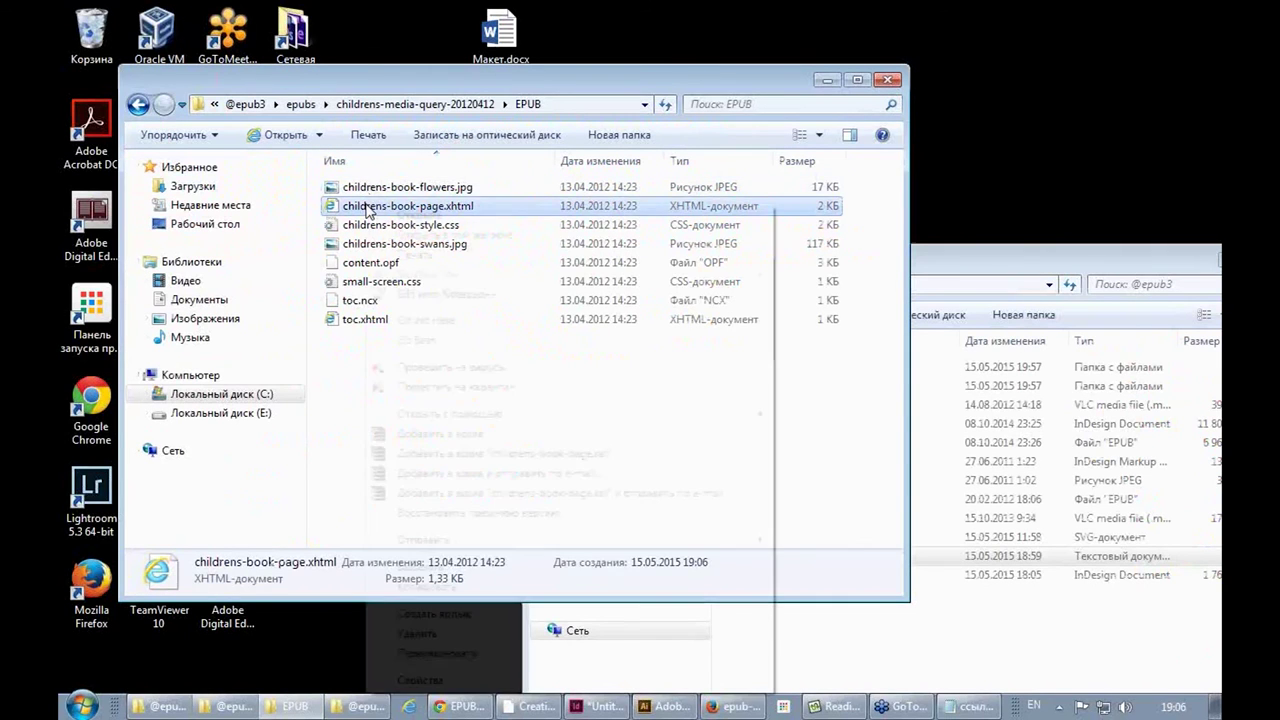
{"action": "left_click", "coordinate": [445, 291]}
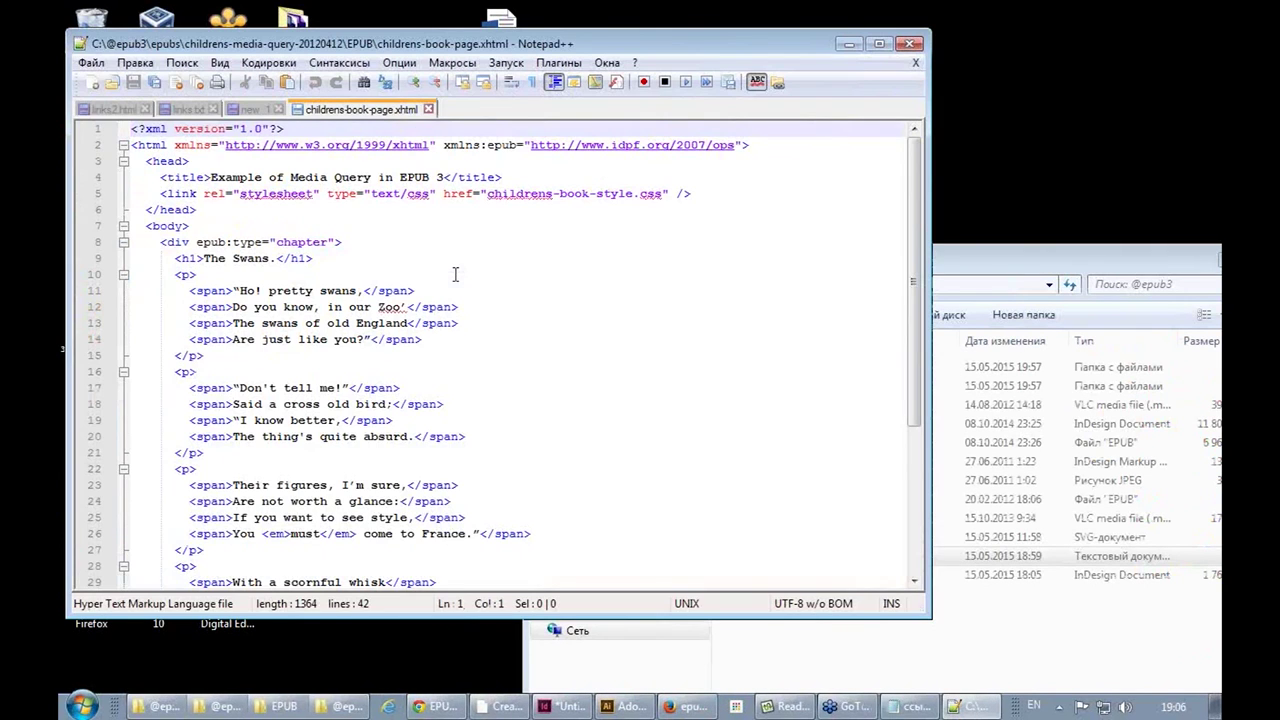
{"action": "scroll", "coordinate": [466, 277], "scroll_direction": "up", "scroll_amount": 5}
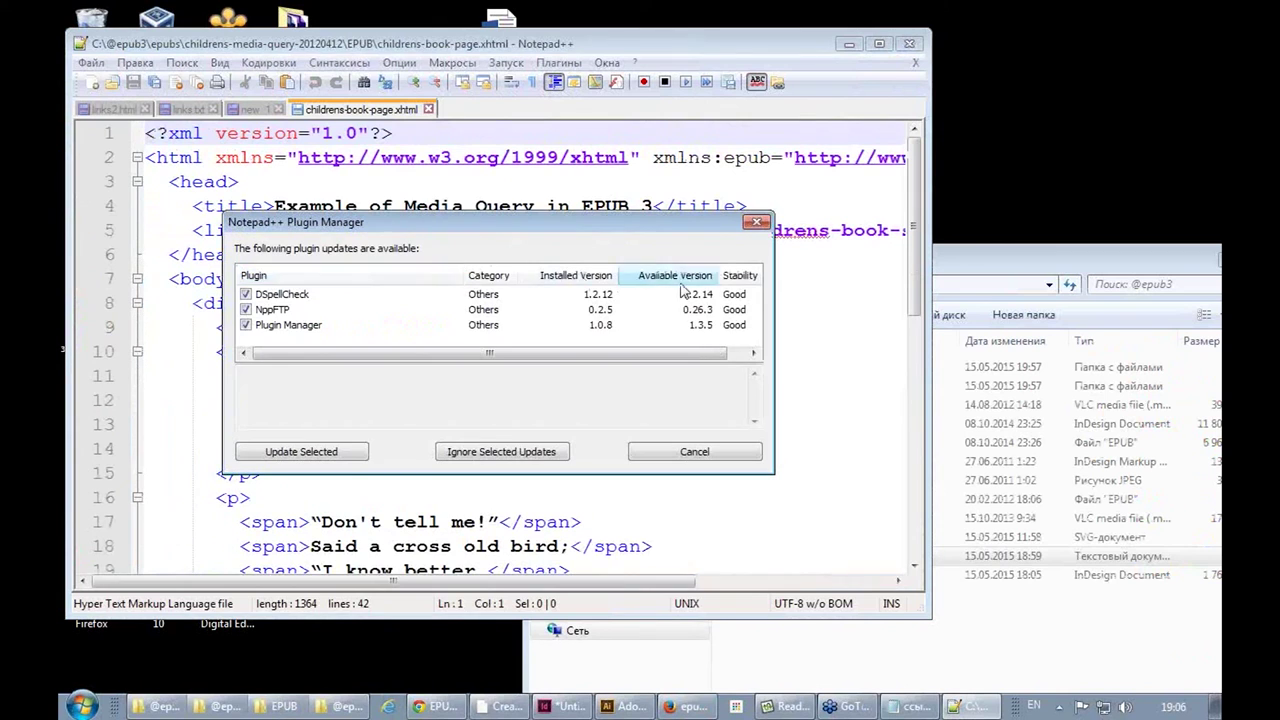
{"action": "left_click", "coordinate": [759, 221]}
{"action": "scroll", "coordinate": [516, 266], "scroll_direction": "up", "scroll_amount": 2}
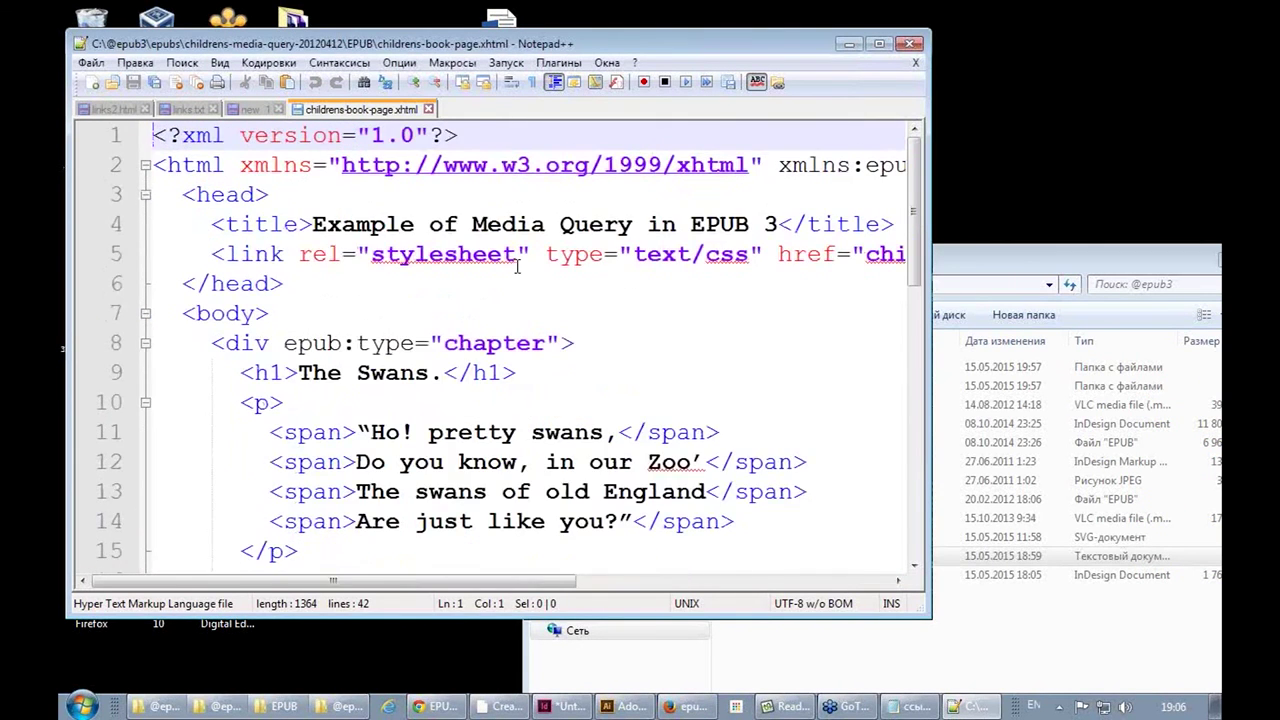
{"action": "scroll", "coordinate": [516, 266], "scroll_direction": "up", "scroll_amount": 1}
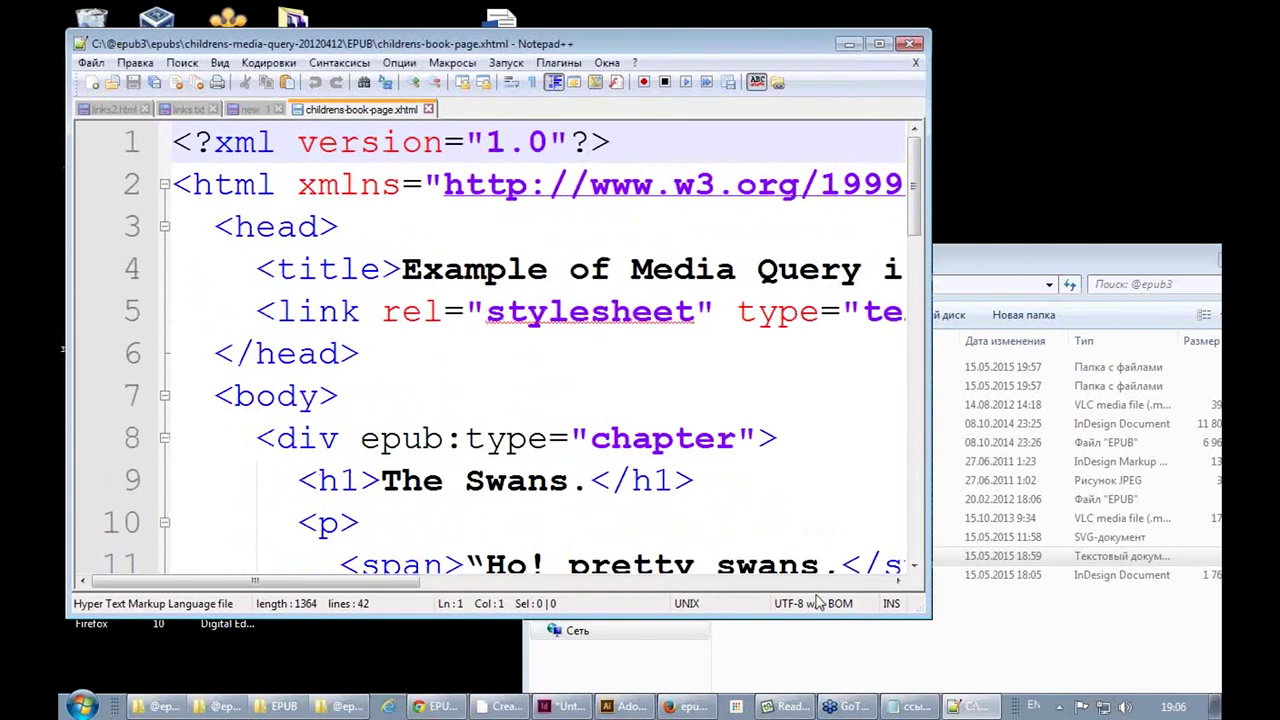
{"action": "left_click_drag", "start_coordinate": [929, 444], "coordinate": [1147, 461]}
{"action": "mouse_move", "coordinate": [628, 579]}
{"action": "left_mouse_down"}
{"action": "mouse_move", "coordinate": [1112, 586]}
{"action": "mouse_move", "coordinate": [625, 581]}
{"action": "left_mouse_up"}
Read through the poem's XHTML markup, close the file, and minimize the editor
{"action": "scroll", "coordinate": [510, 232], "scroll_direction": "down", "scroll_amount": 2}
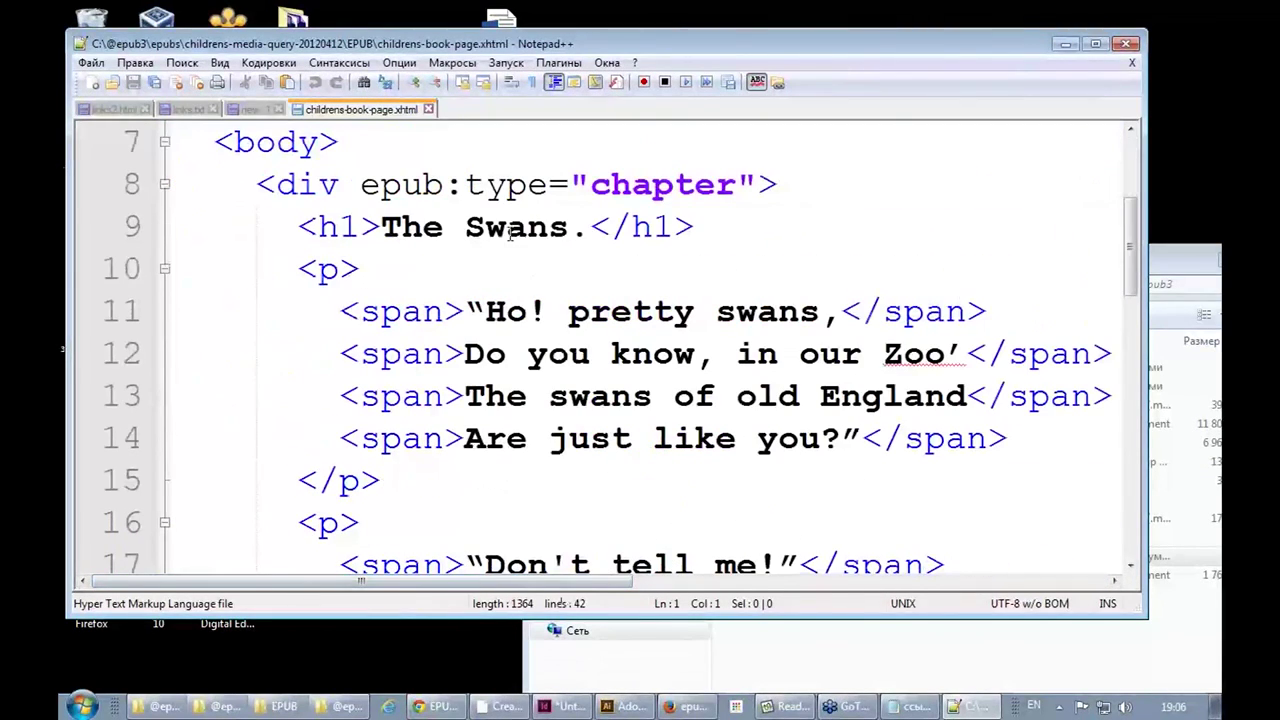
{"action": "scroll", "coordinate": [318, 215], "scroll_direction": "down", "scroll_amount": 9}
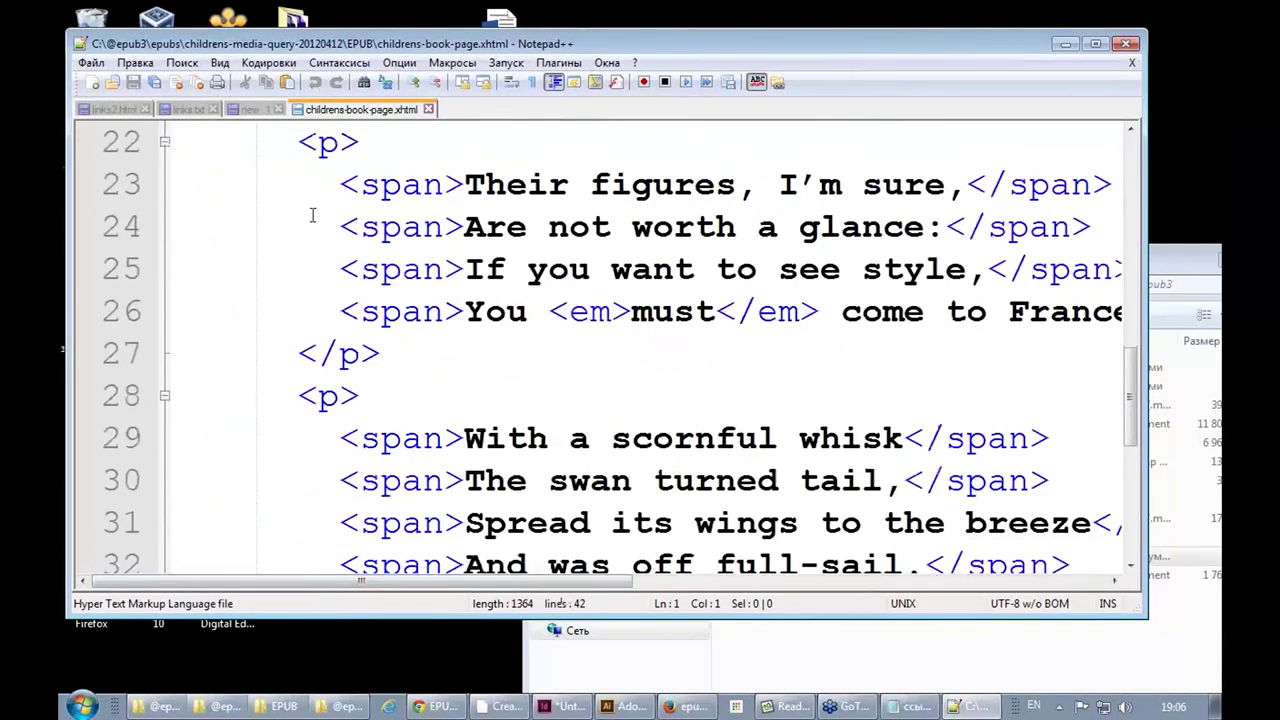
{"action": "left_click", "coordinate": [428, 109]}
{"action": "left_click", "coordinate": [1065, 52]}
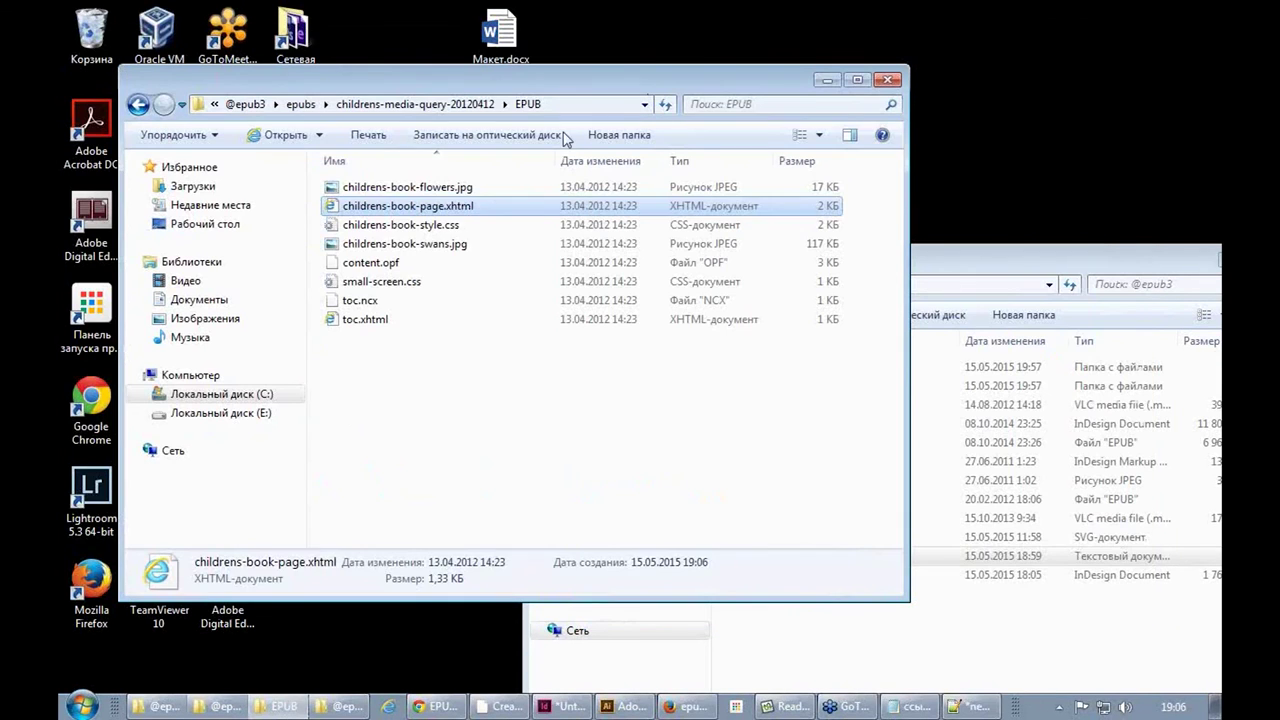
Open content.opf in Notepad++ to examine its package version, metadata and manifest, and close it to return to the EPUB folder
{"action": "left_click", "coordinate": [360, 263]}
{"action": "right_click", "coordinate": [379, 262]}
{"action": "left_click", "coordinate": [441, 310]}
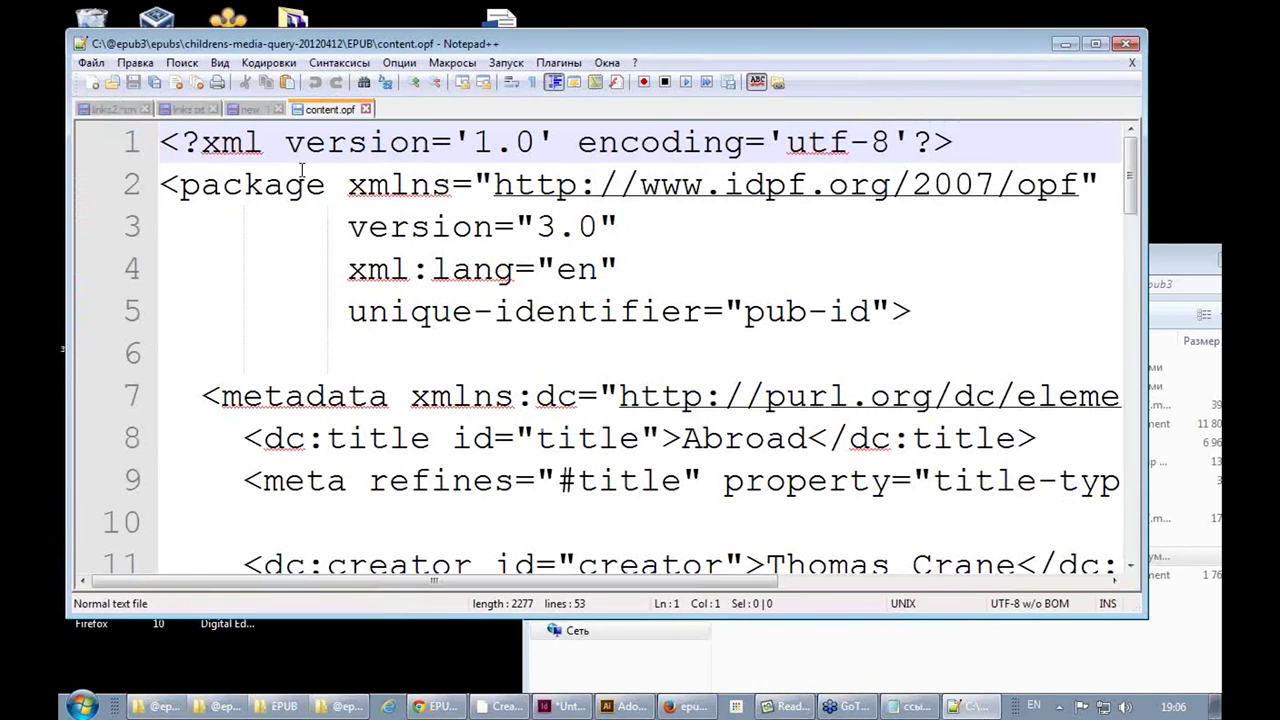
{"action": "left_click", "coordinate": [302, 176]}
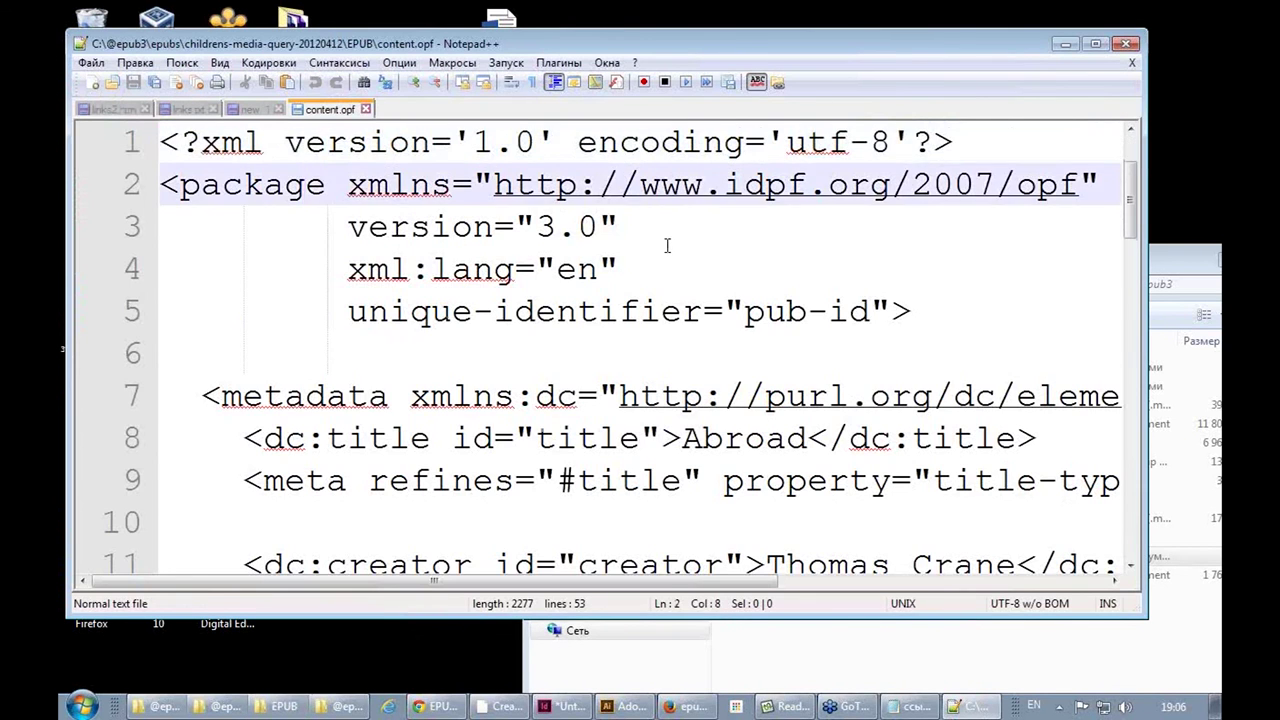
{"action": "scroll", "coordinate": [670, 245], "scroll_direction": "down", "scroll_amount": 5}
{"action": "scroll", "coordinate": [780, 330], "scroll_direction": "down", "scroll_amount": 8}
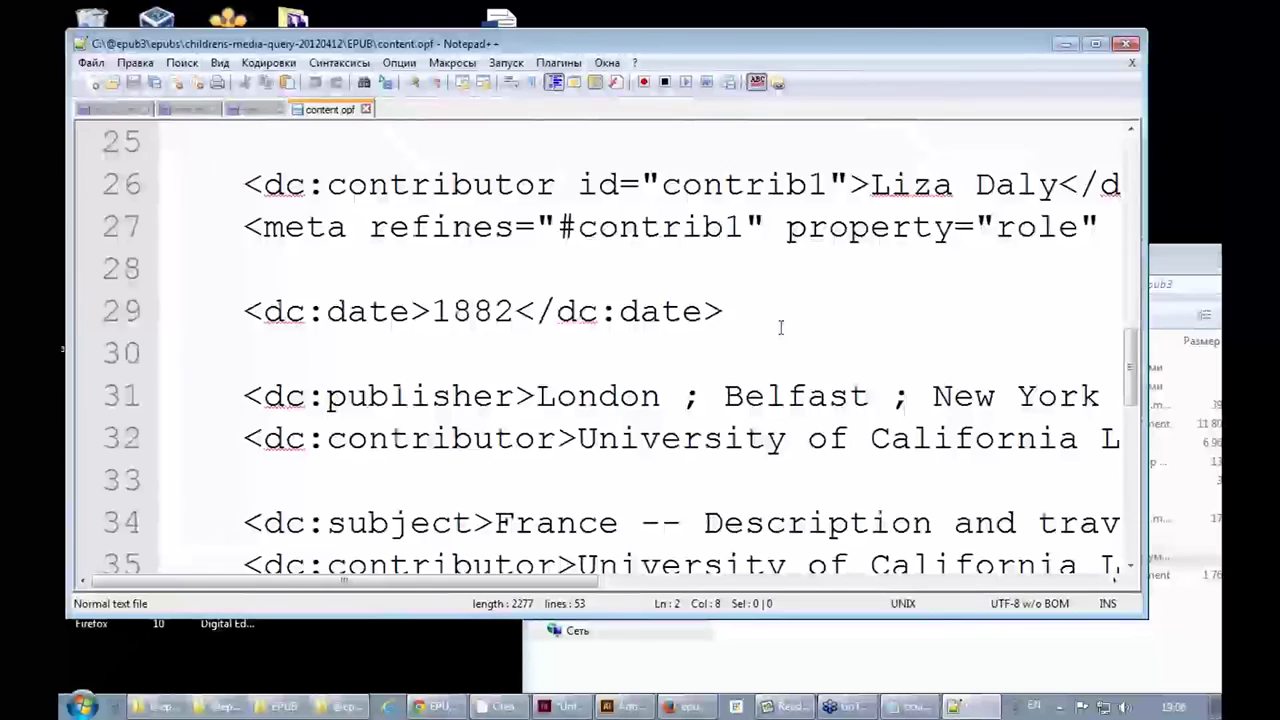
{"action": "scroll", "coordinate": [780, 325], "scroll_direction": "up", "scroll_amount": 1}
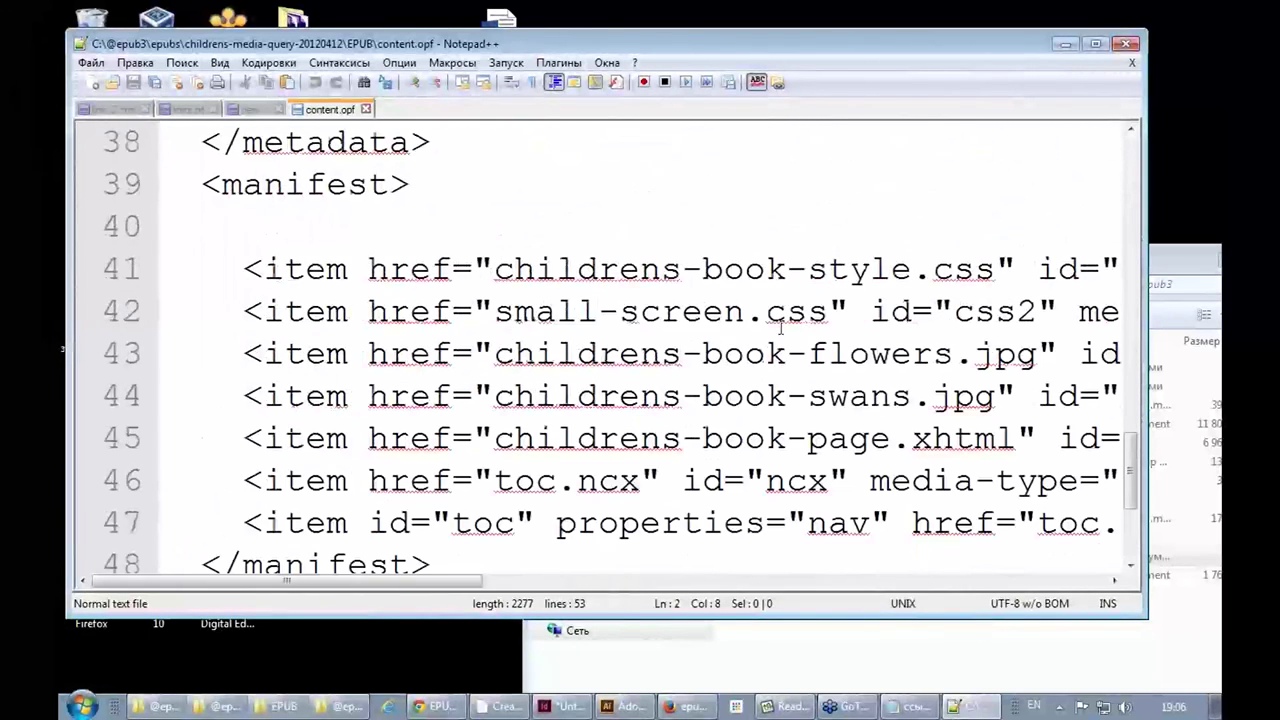
{"action": "left_click", "coordinate": [1131, 62]}
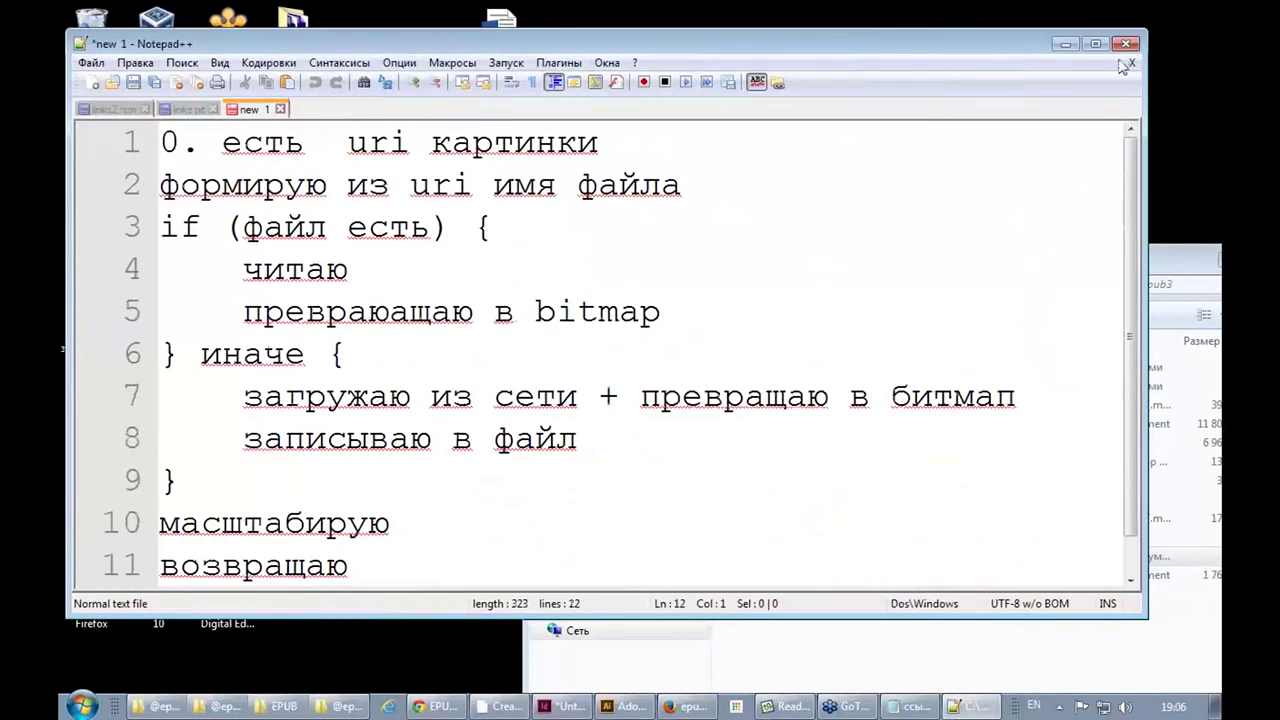
{"action": "left_click", "coordinate": [1066, 45]}
{"action": "left_click", "coordinate": [551, 360]}
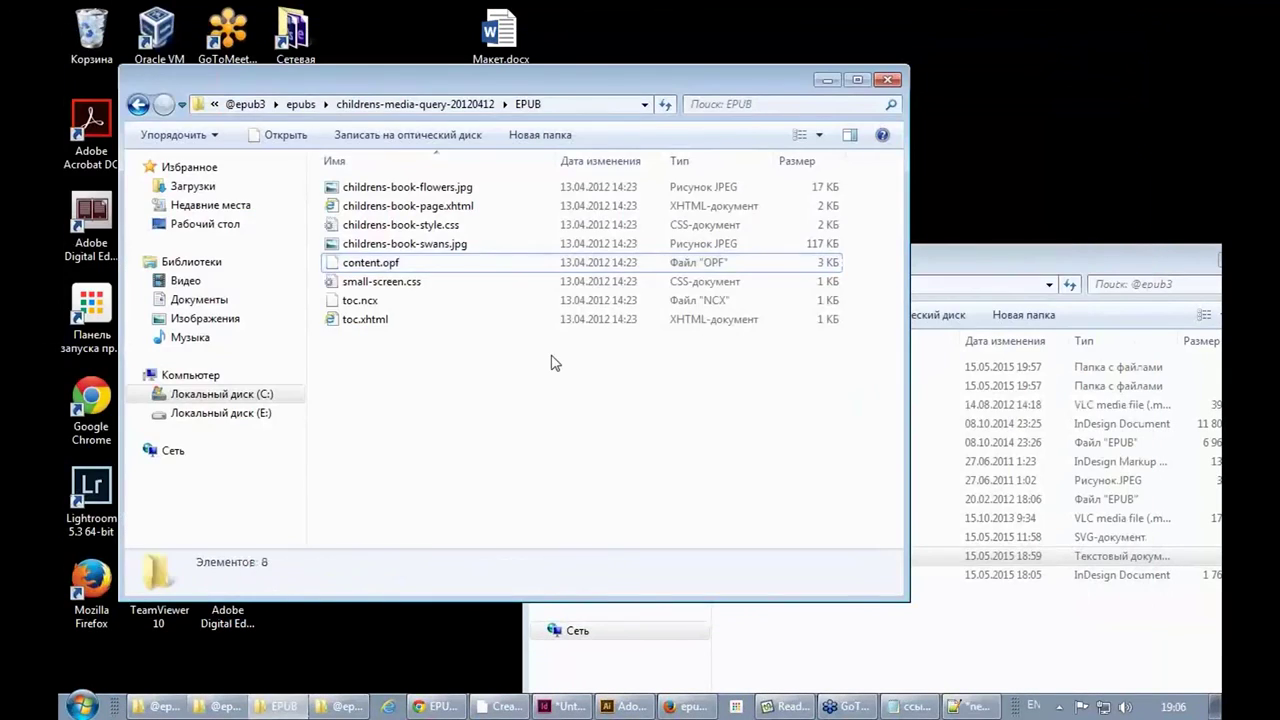
Open toc.ncx in Notepad++, read through its title, author and navMap markup, close the file, and minimize the editor
{"action": "left_click", "coordinate": [364, 303]}
{"action": "right_click", "coordinate": [409, 305]}
{"action": "left_click", "coordinate": [508, 316]}
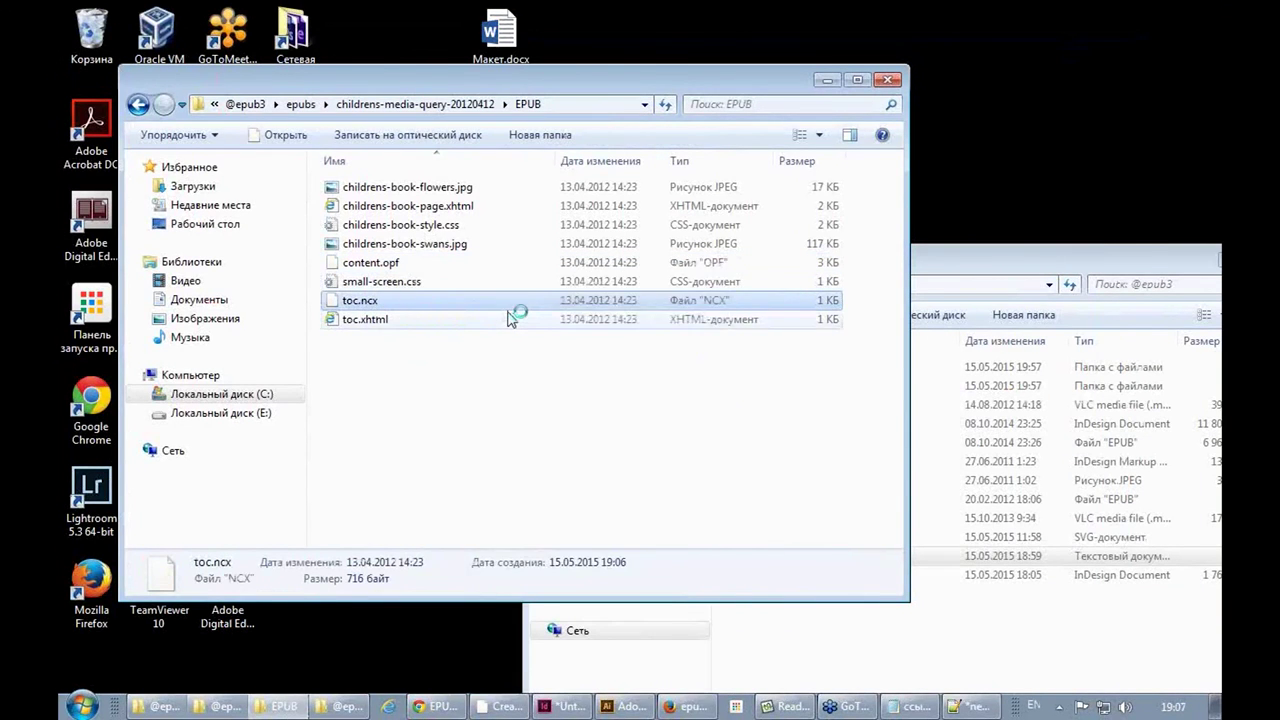
{"action": "scroll", "coordinate": [541, 335], "scroll_direction": "down", "scroll_amount": 2}
{"action": "scroll", "coordinate": [541, 335], "scroll_direction": "down", "scroll_amount": 2}
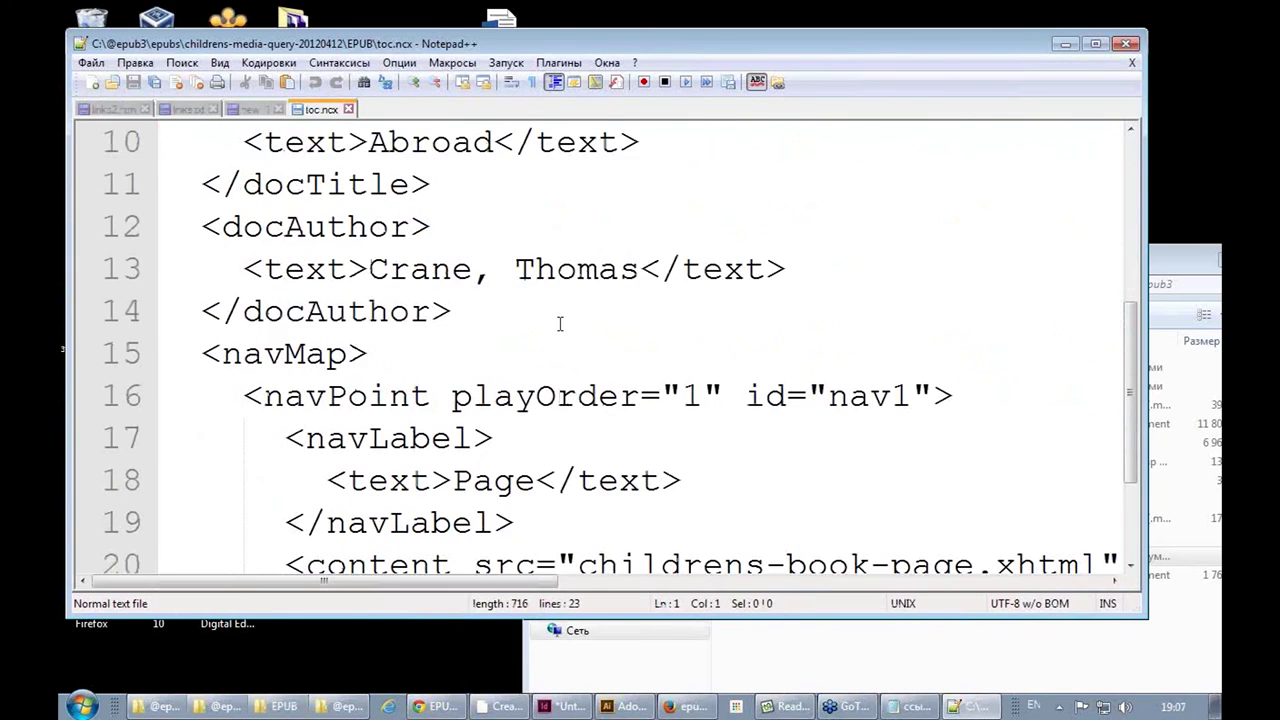
{"action": "scroll", "coordinate": [631, 270], "scroll_direction": "down", "scroll_amount": 1}
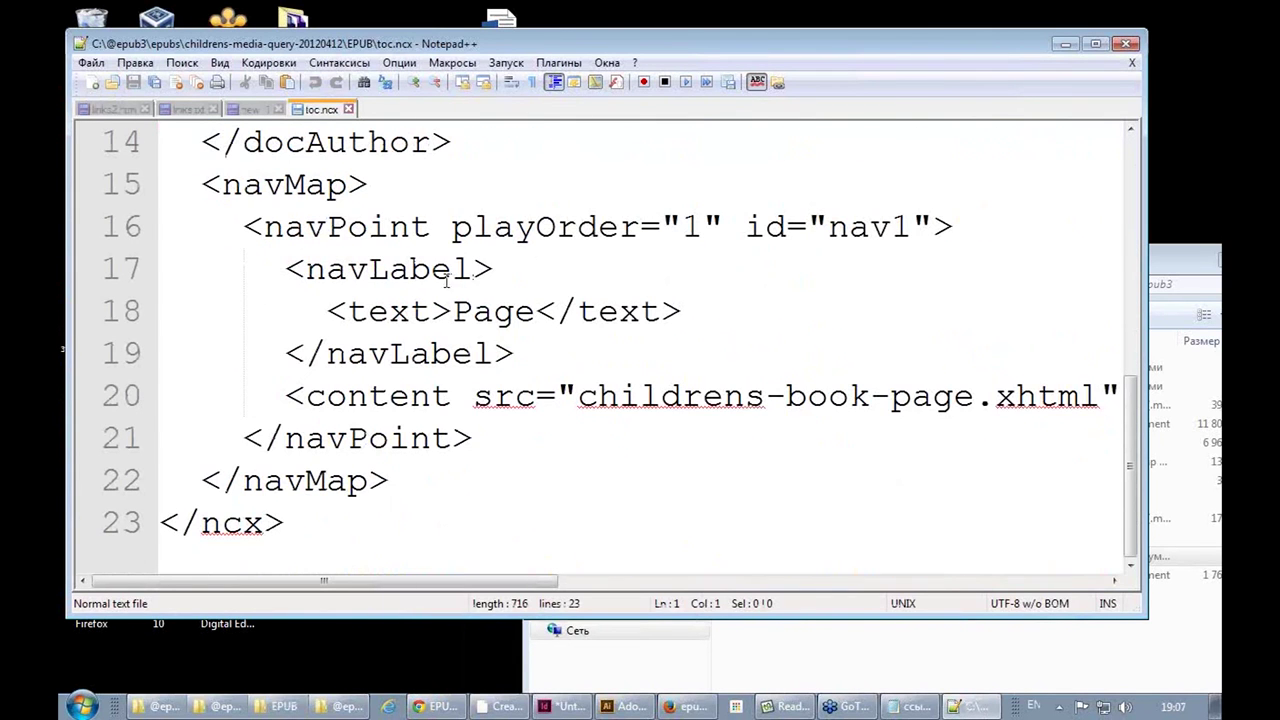
{"action": "left_click", "coordinate": [1131, 62]}
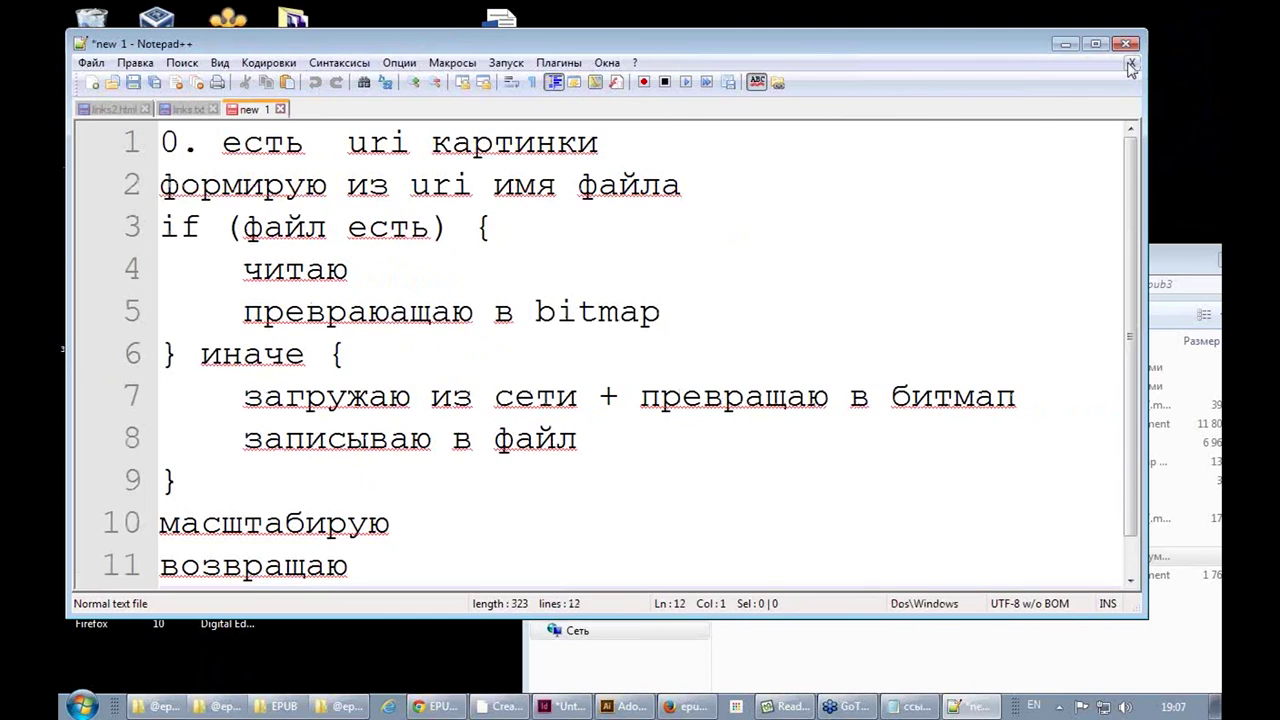
{"action": "left_click", "coordinate": [1065, 44]}
Open toc.xhtml in Notepad++ and turn on word wrap so the long lines fit the window
{"action": "left_click", "coordinate": [360, 320]}
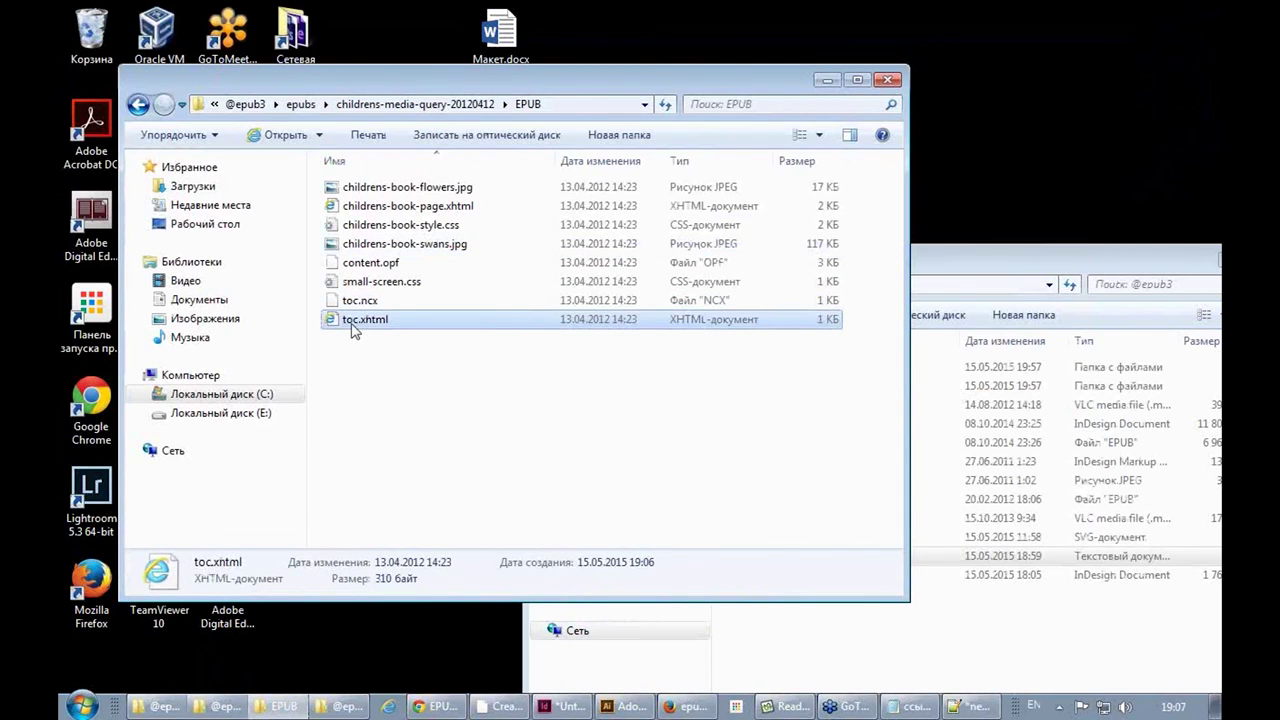
{"action": "right_click", "coordinate": [357, 322]}
{"action": "left_click", "coordinate": [437, 294]}
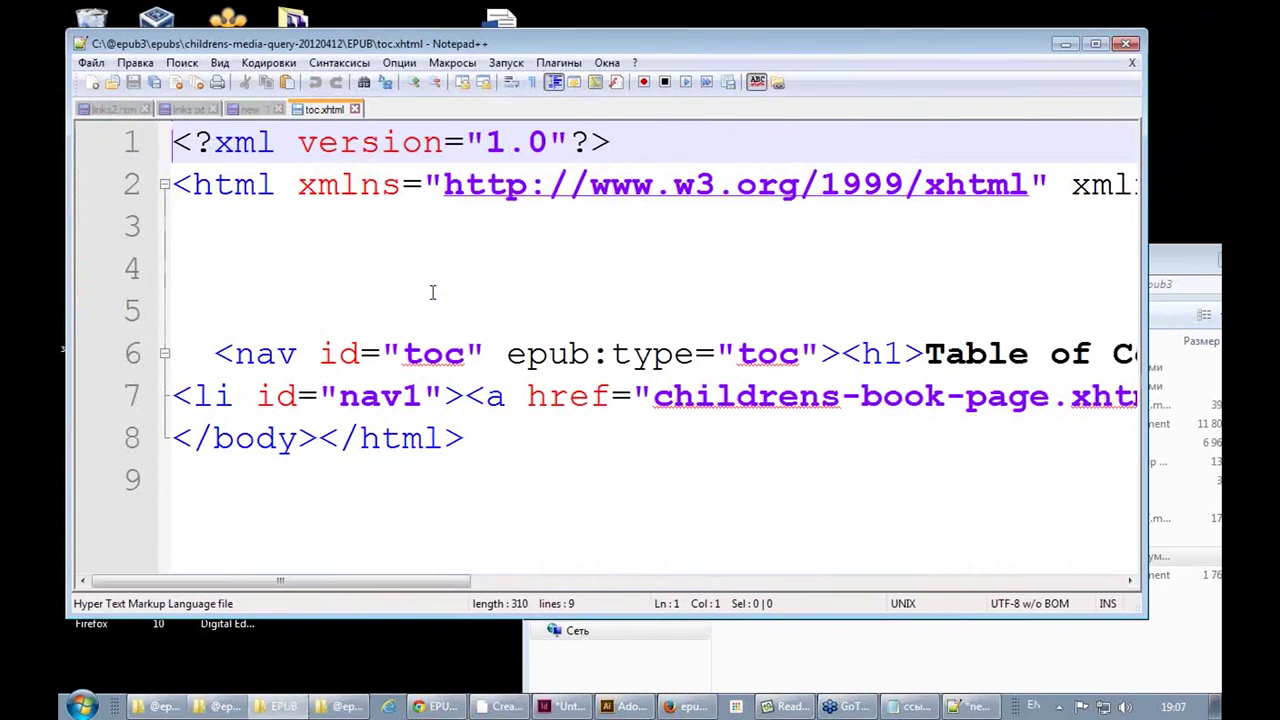
{"action": "left_click", "coordinate": [428, 362]}
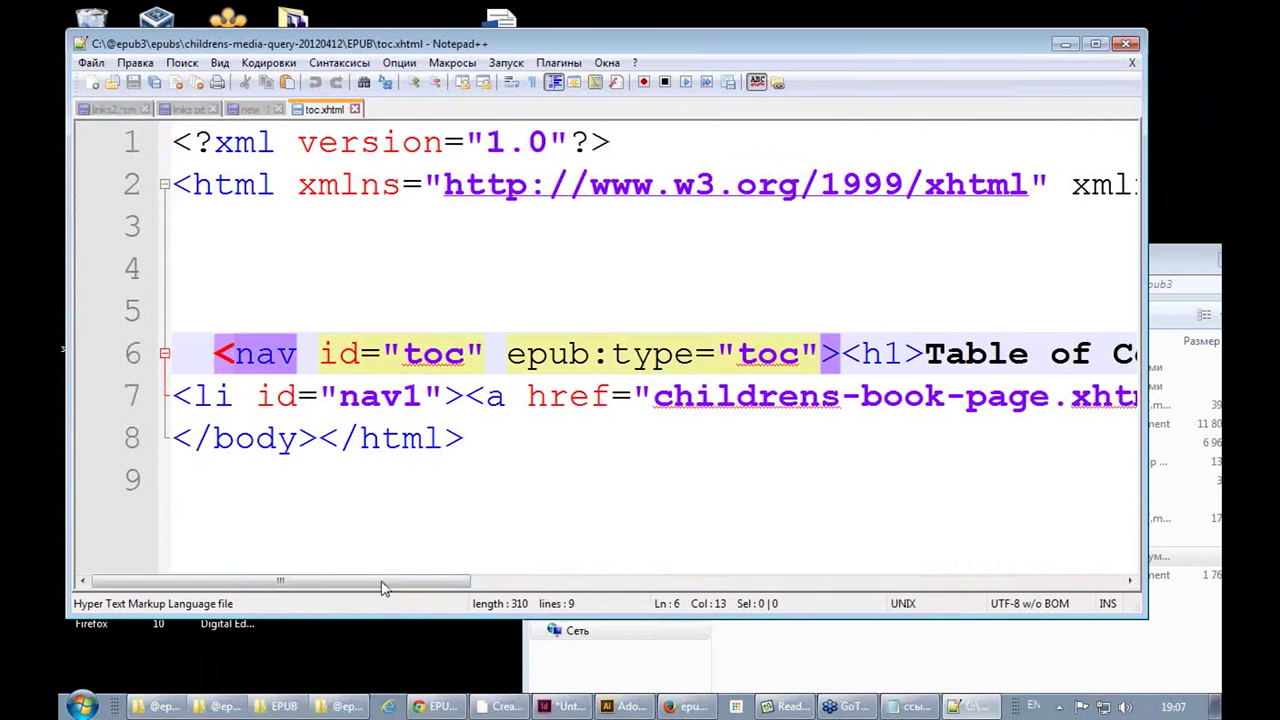
{"action": "left_click", "coordinate": [511, 82]}
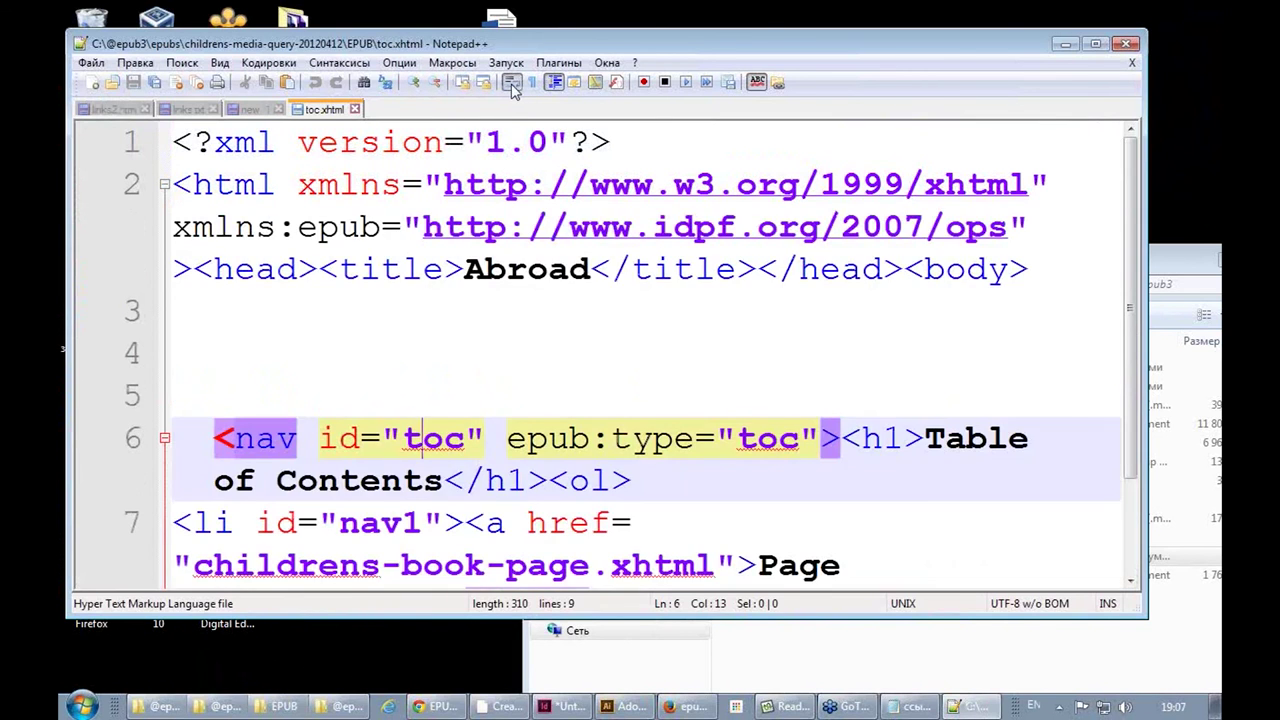
Examine the nav element with epub:type "toc" and its list link in toc.xhtml, close the file, and minimize the editor
{"action": "scroll", "coordinate": [545, 277], "scroll_direction": "down", "scroll_amount": 1}
{"action": "left_click", "coordinate": [276, 312]}
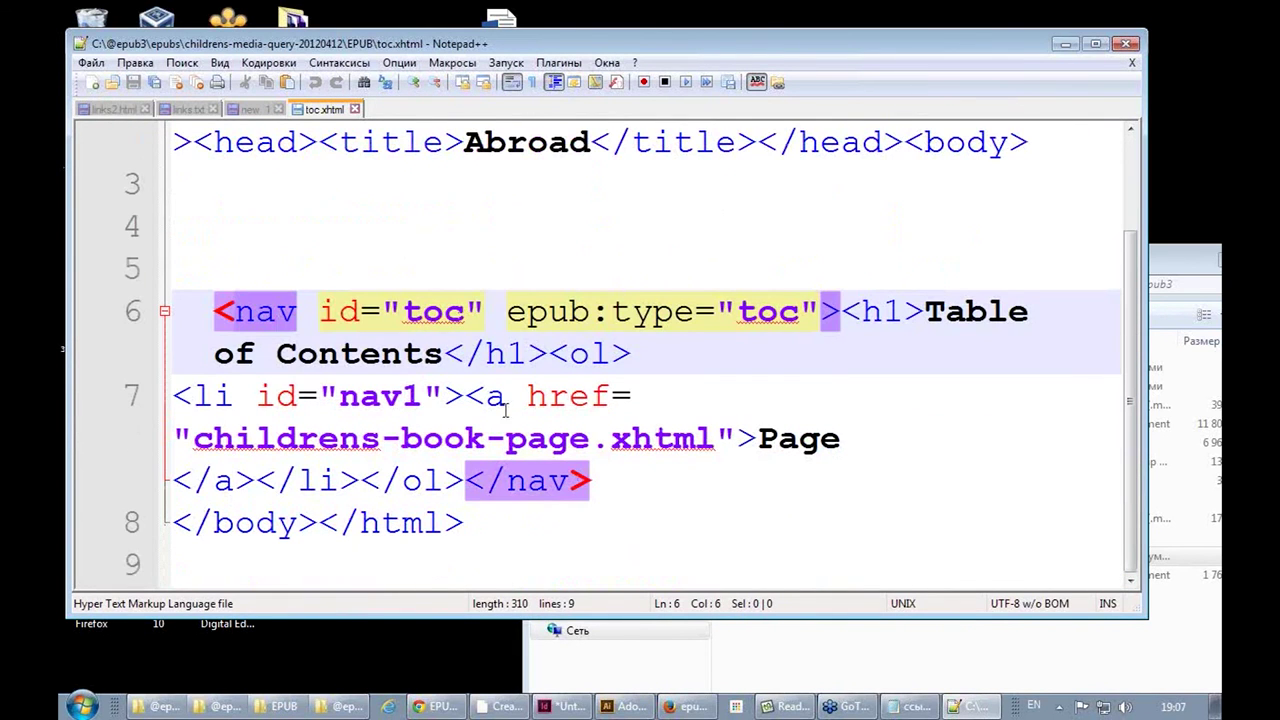
{"action": "scroll", "coordinate": [497, 408], "scroll_direction": "up", "scroll_amount": 1}
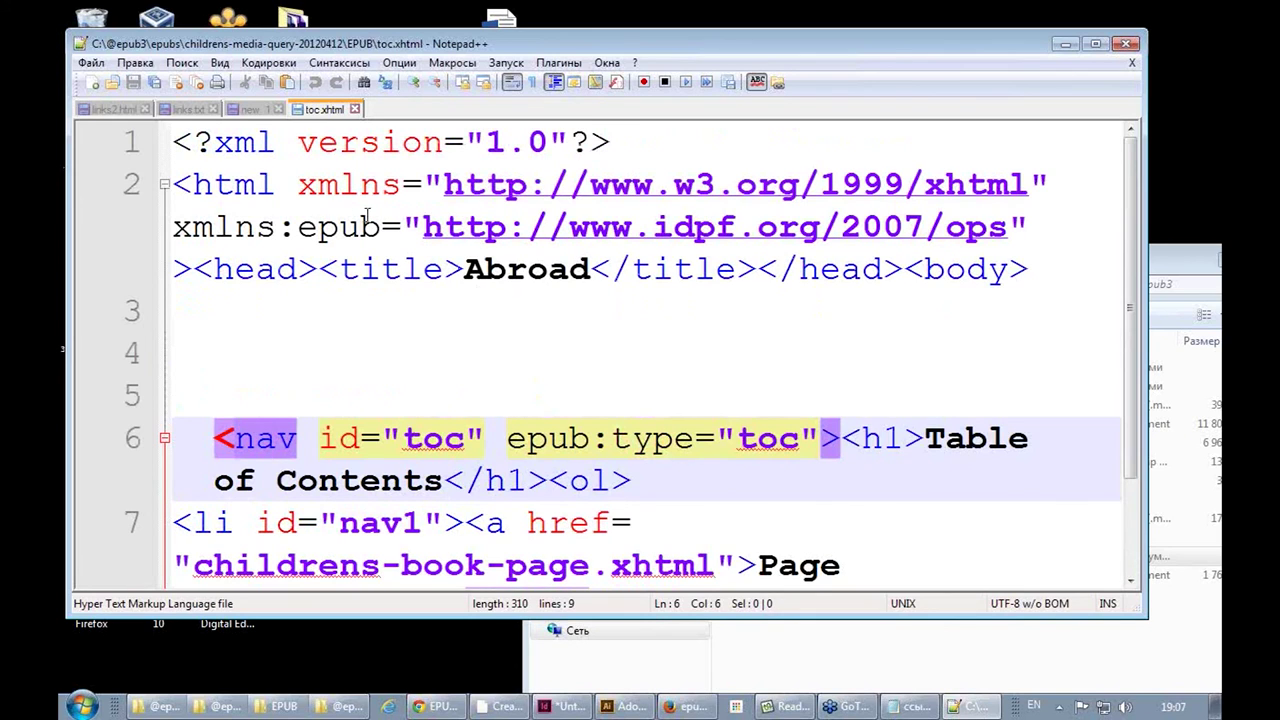
{"action": "left_click", "coordinate": [322, 482]}
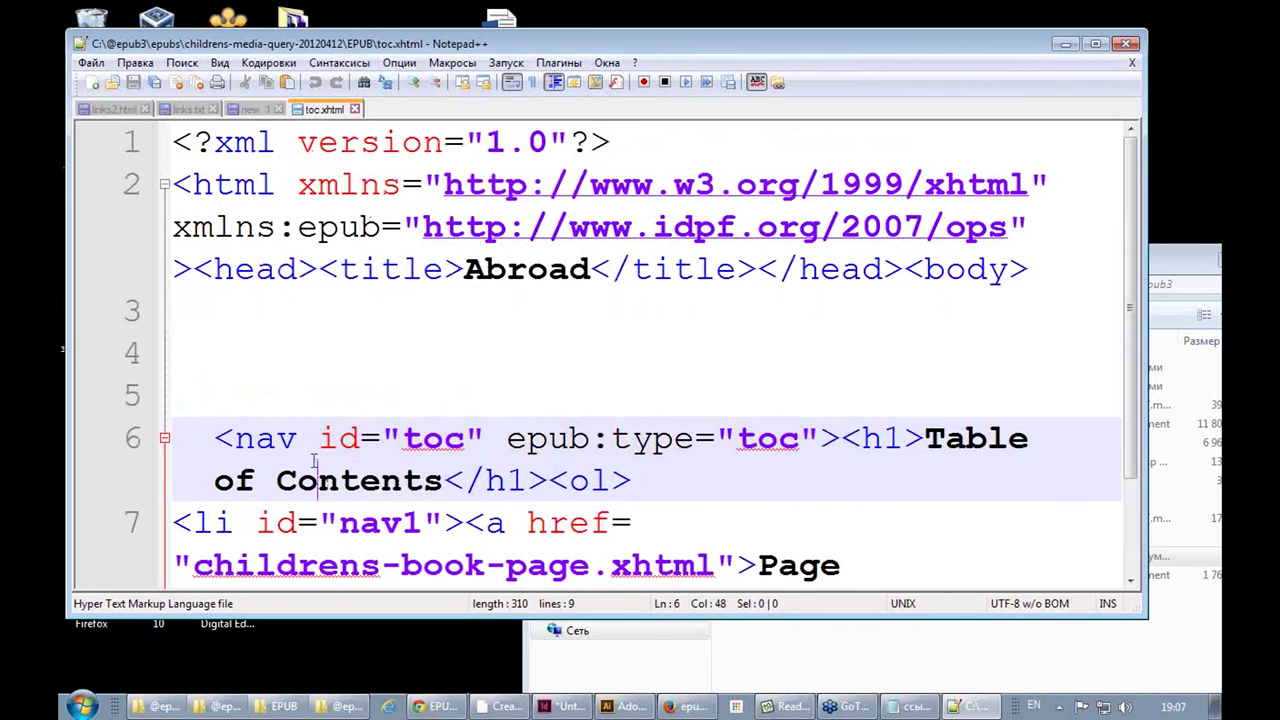
{"action": "left_click", "coordinate": [249, 447]}
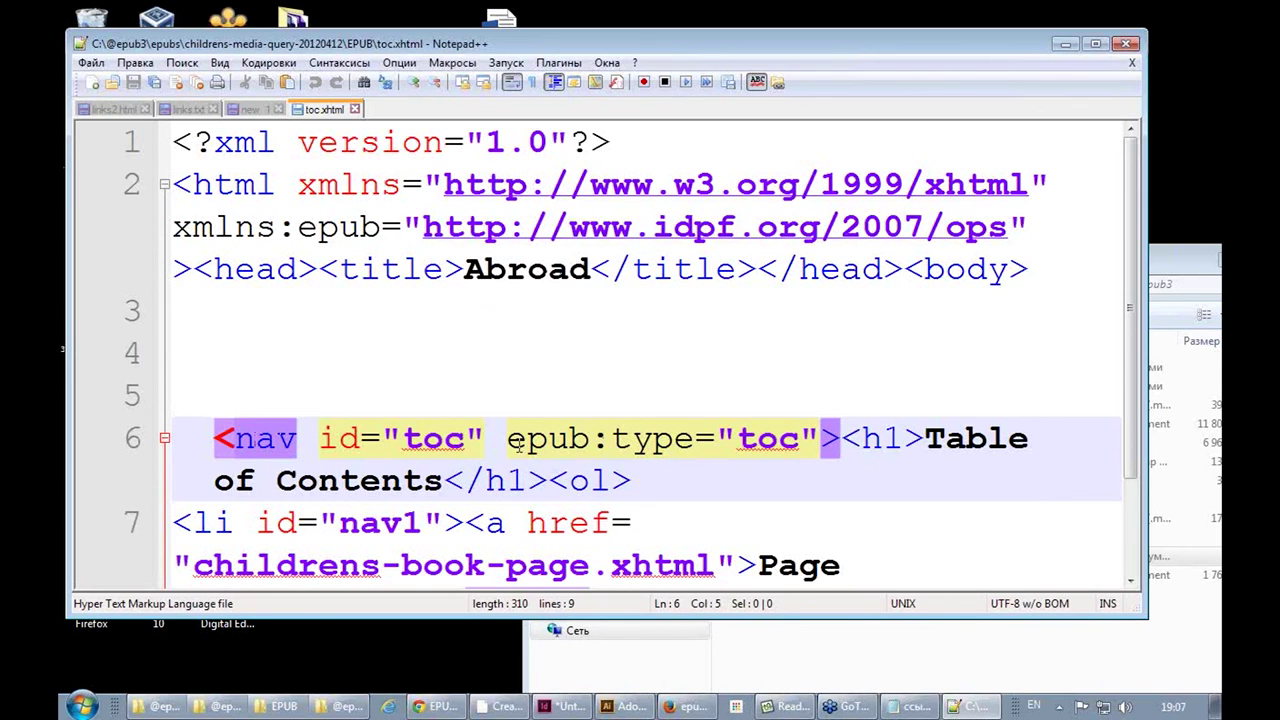
{"action": "key", "text": "Right"}
{"action": "key", "text": "Right"}
{"action": "scroll", "coordinate": [591, 470], "scroll_direction": "down", "scroll_amount": 1}
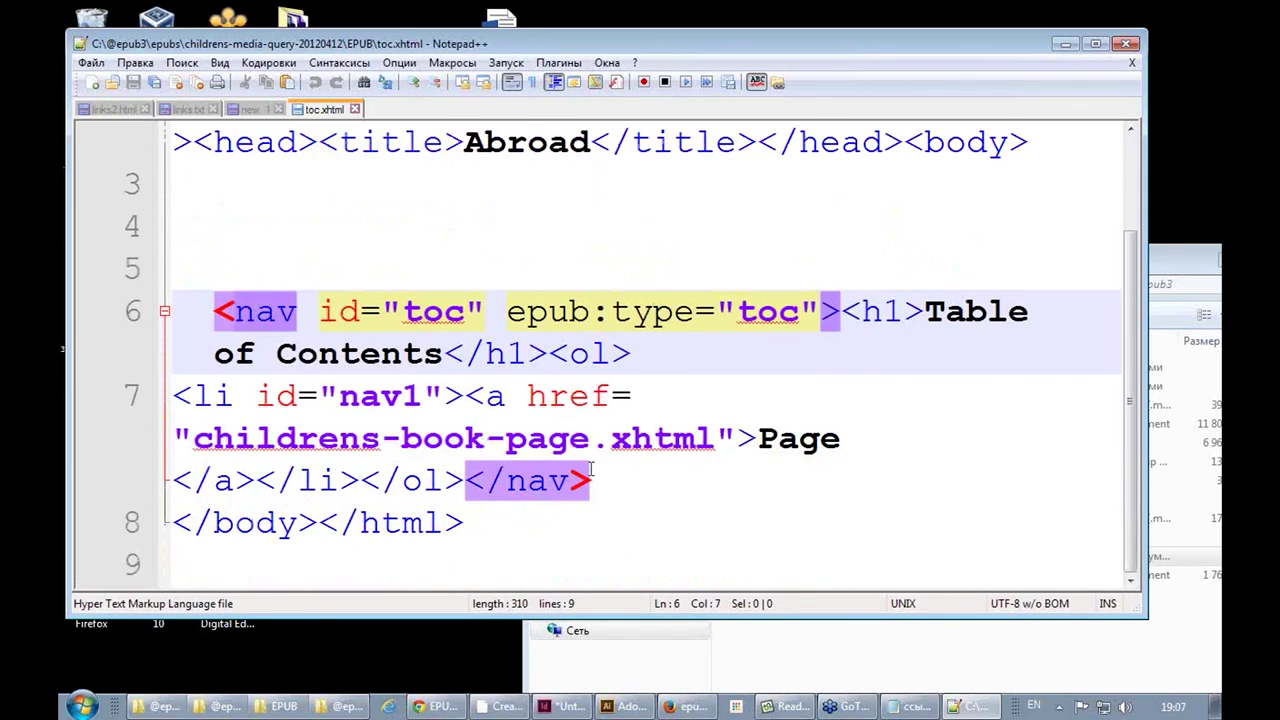
{"action": "left_click", "coordinate": [755, 437]}
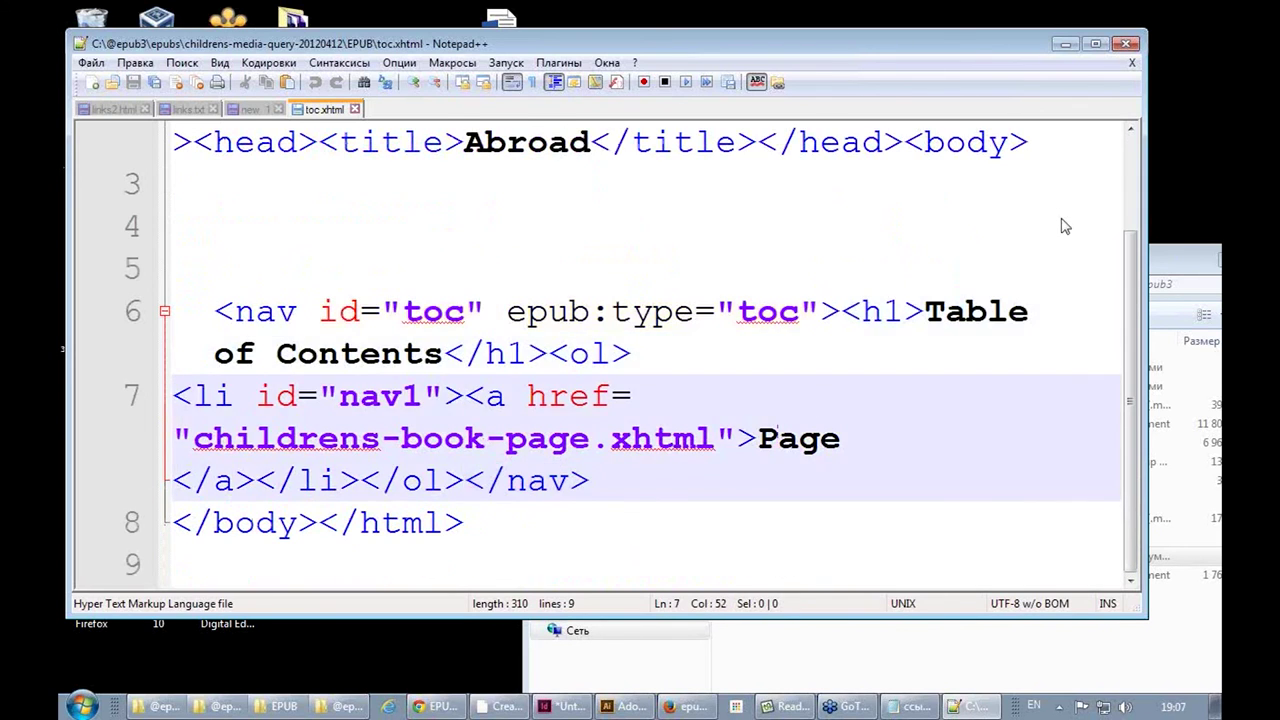
{"action": "left_click", "coordinate": [1133, 63]}
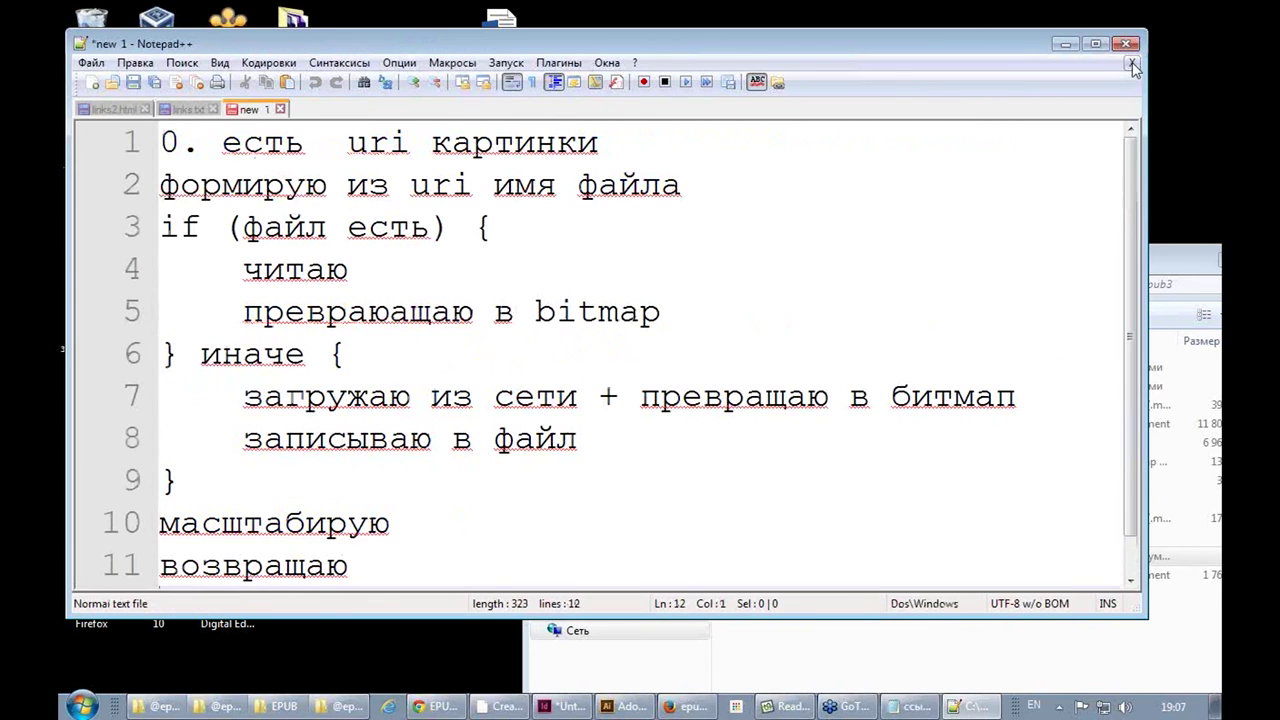
{"action": "left_click", "coordinate": [1066, 44]}
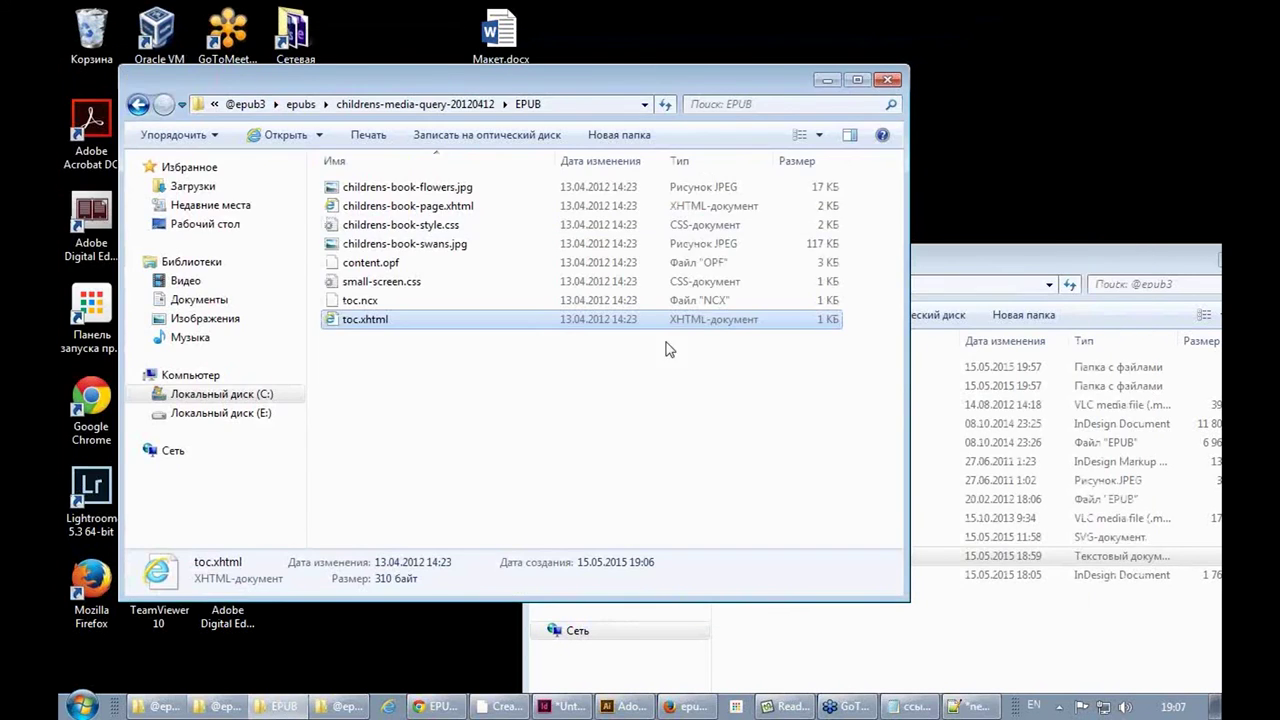
Return to the epubs folder, open trees-20120417.epub in Adobe Digital Editions, and maximize the reader window
{"action": "left_click", "coordinate": [414, 105]}
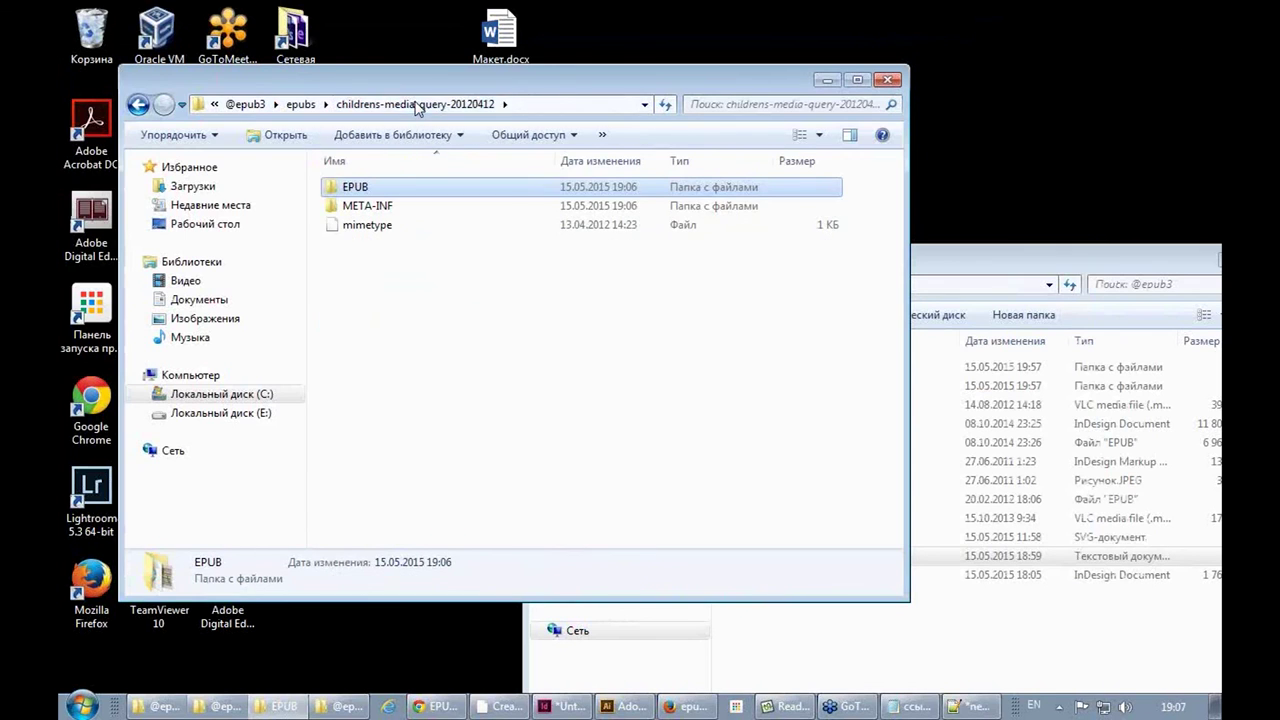
{"action": "left_click", "coordinate": [300, 105]}
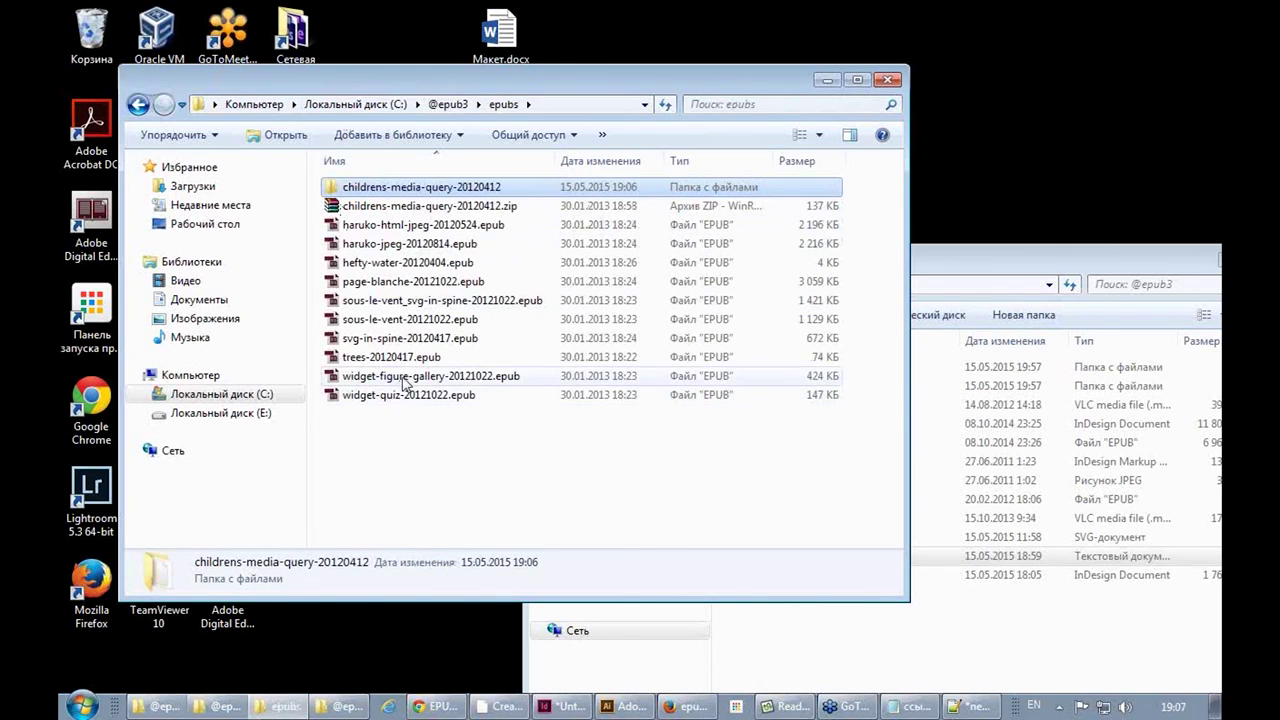
{"action": "left_click", "coordinate": [404, 364]}
{"action": "double_click", "coordinate": [404, 364]}
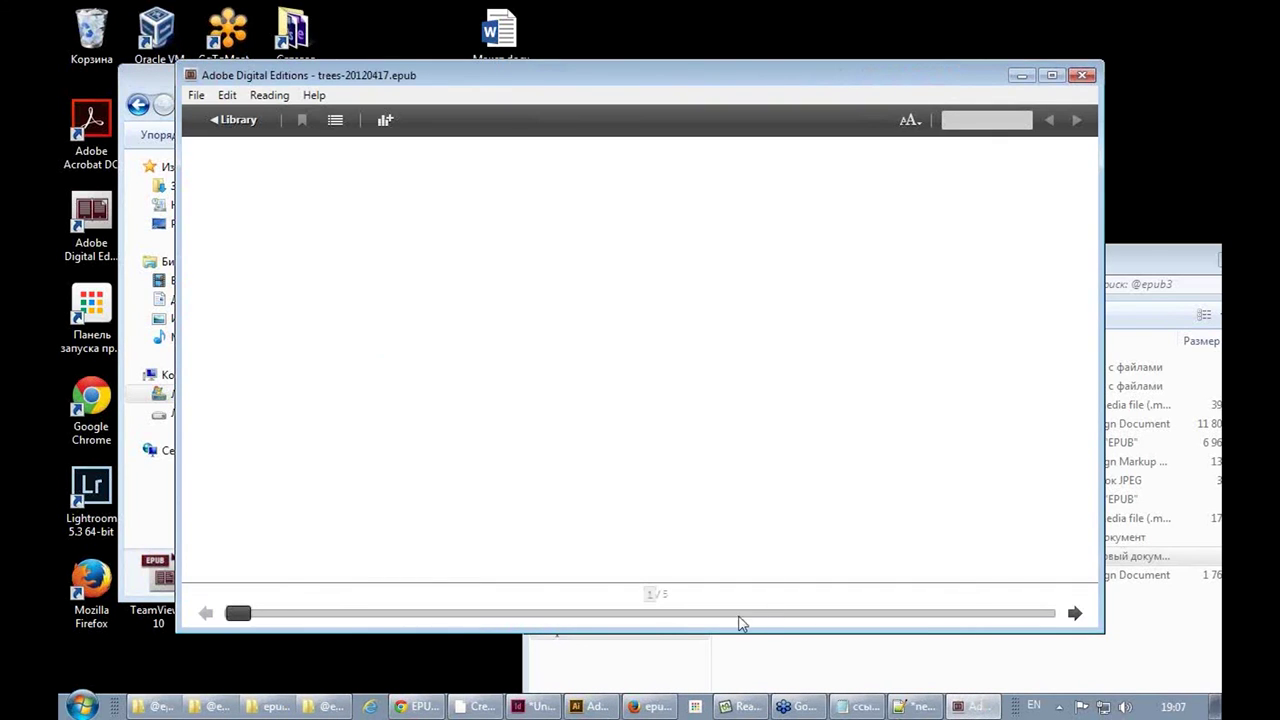
{"action": "left_click", "coordinate": [1051, 75]}
Page forward to the Classification chapter to view the tree drawing, and close the book without copying it to the library
{"action": "left_click", "coordinate": [1197, 679]}
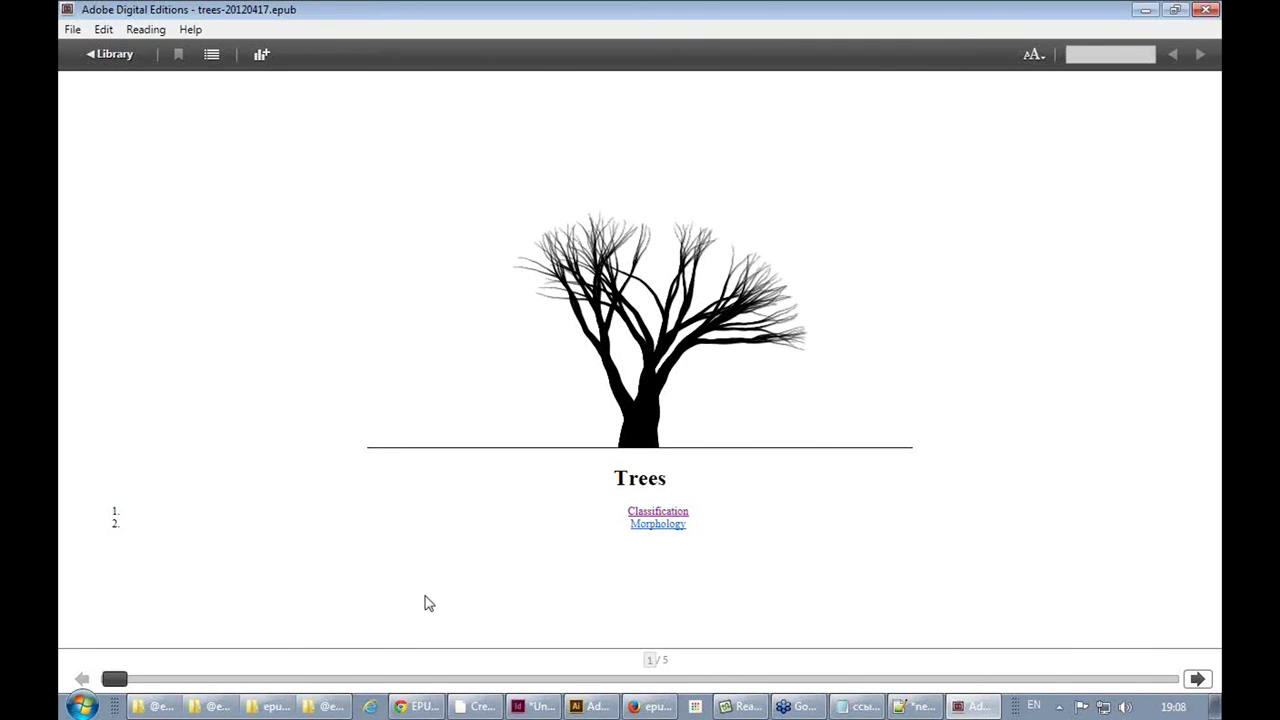
{"action": "left_click", "coordinate": [1199, 682]}
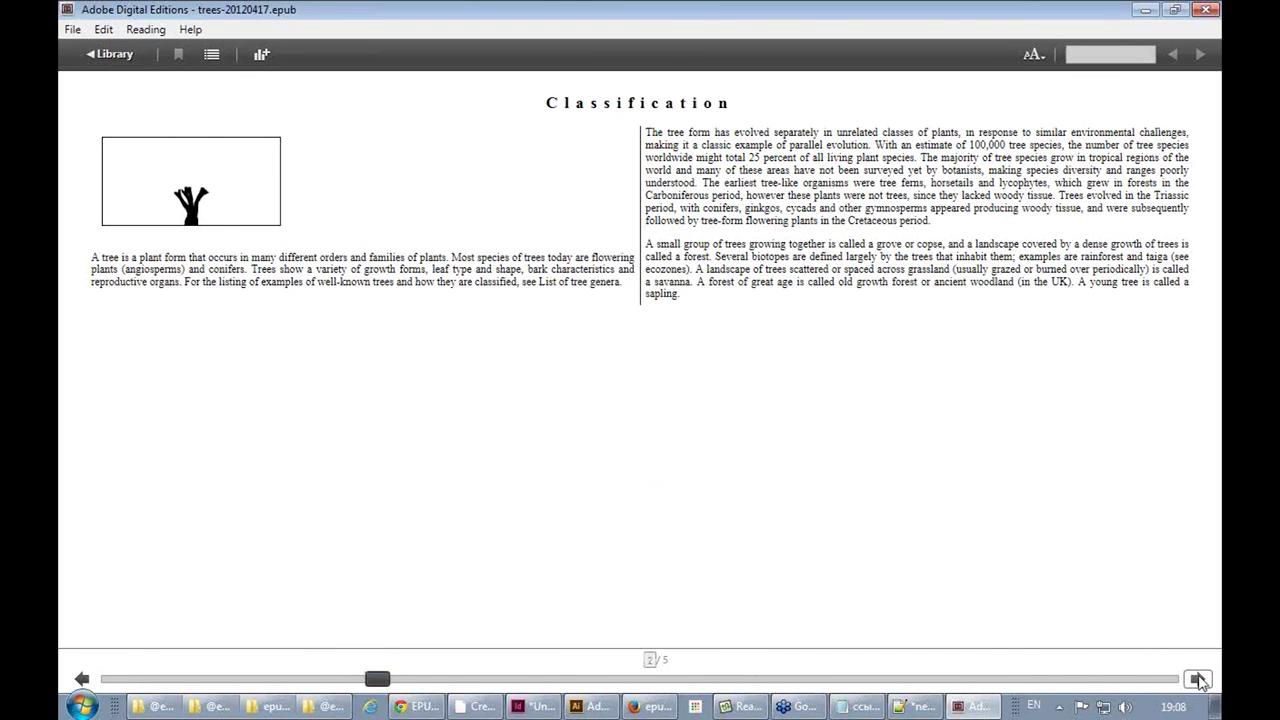
{"action": "left_click", "coordinate": [1206, 10]}
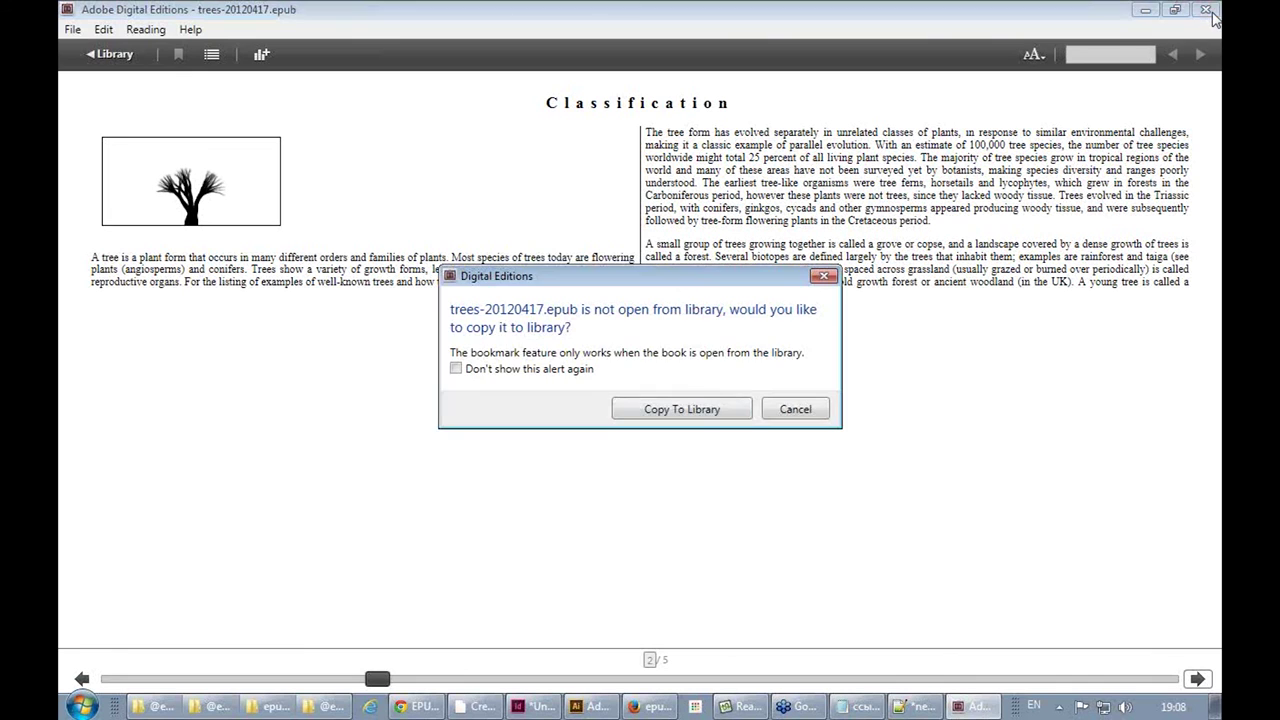
{"action": "left_click", "coordinate": [793, 409]}
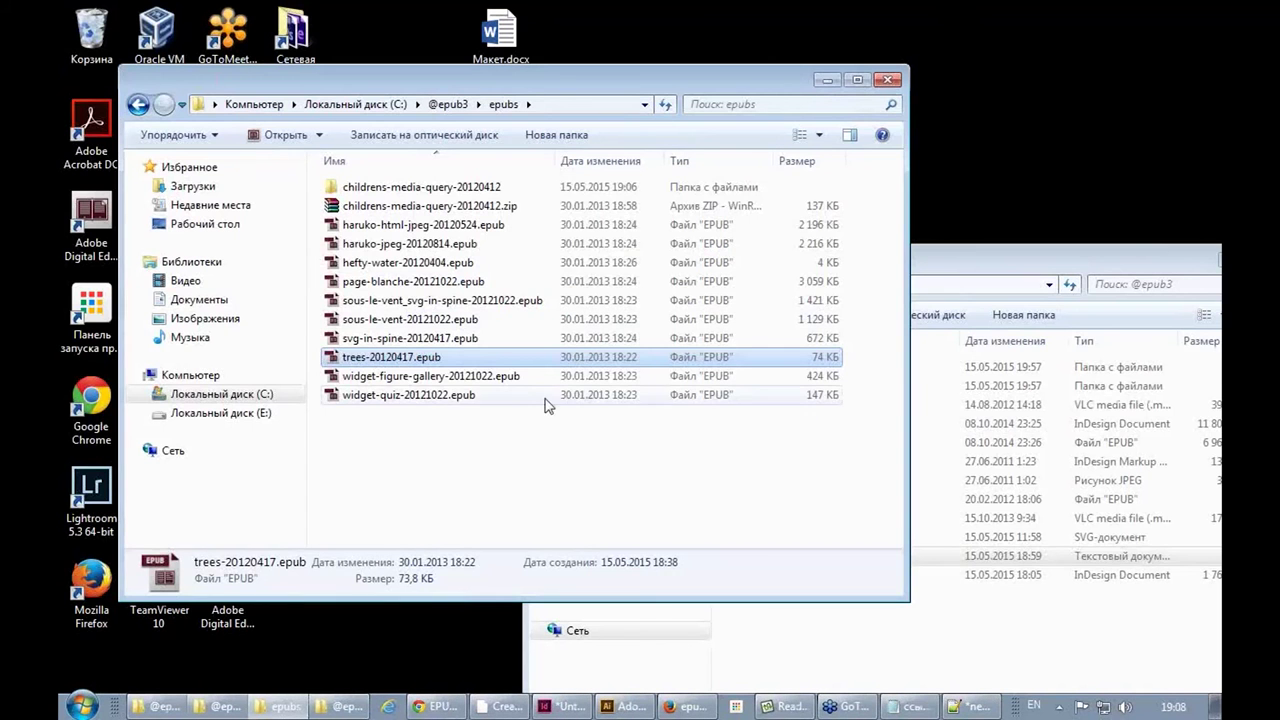
Rename trees-20120417.epub to trees-20120417.zip and extract it into its own trees-20120417 folder
{"action": "left_click", "coordinate": [435, 360]}
{"action": "double_click", "coordinate": [430, 357]}
{"action": "type", "text": "zi"}
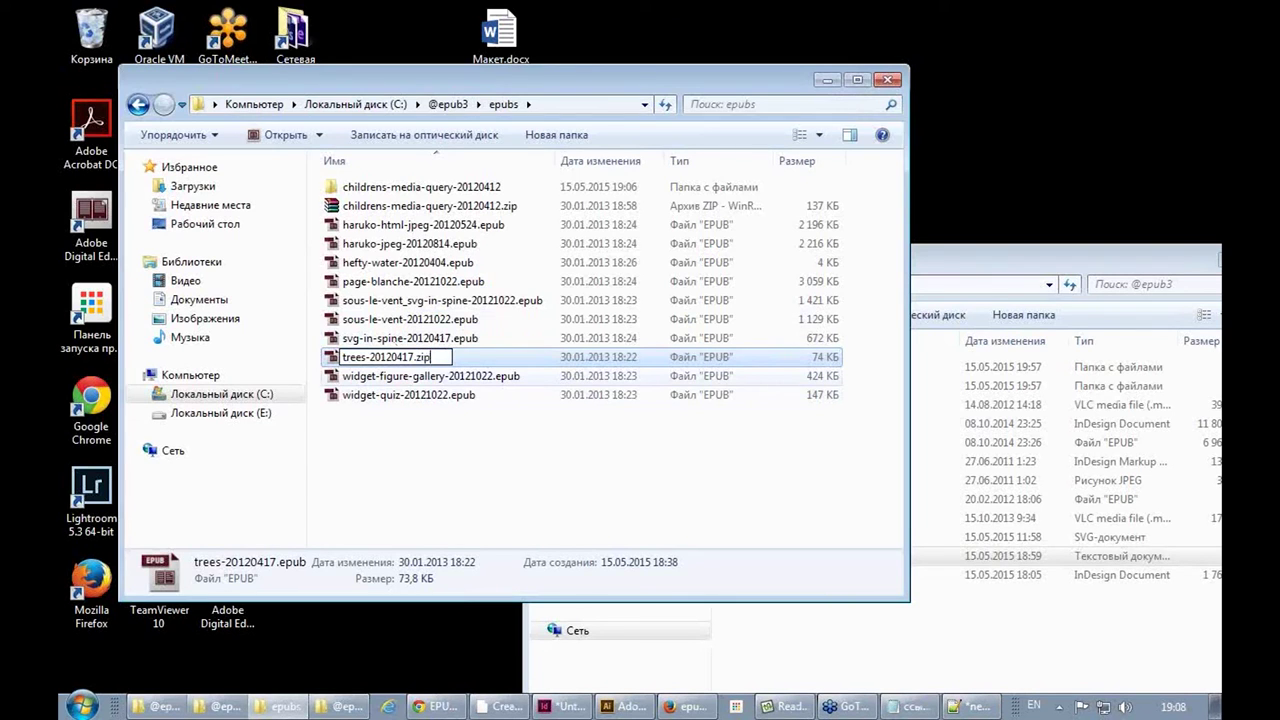
{"action": "key", "text": "Return"}
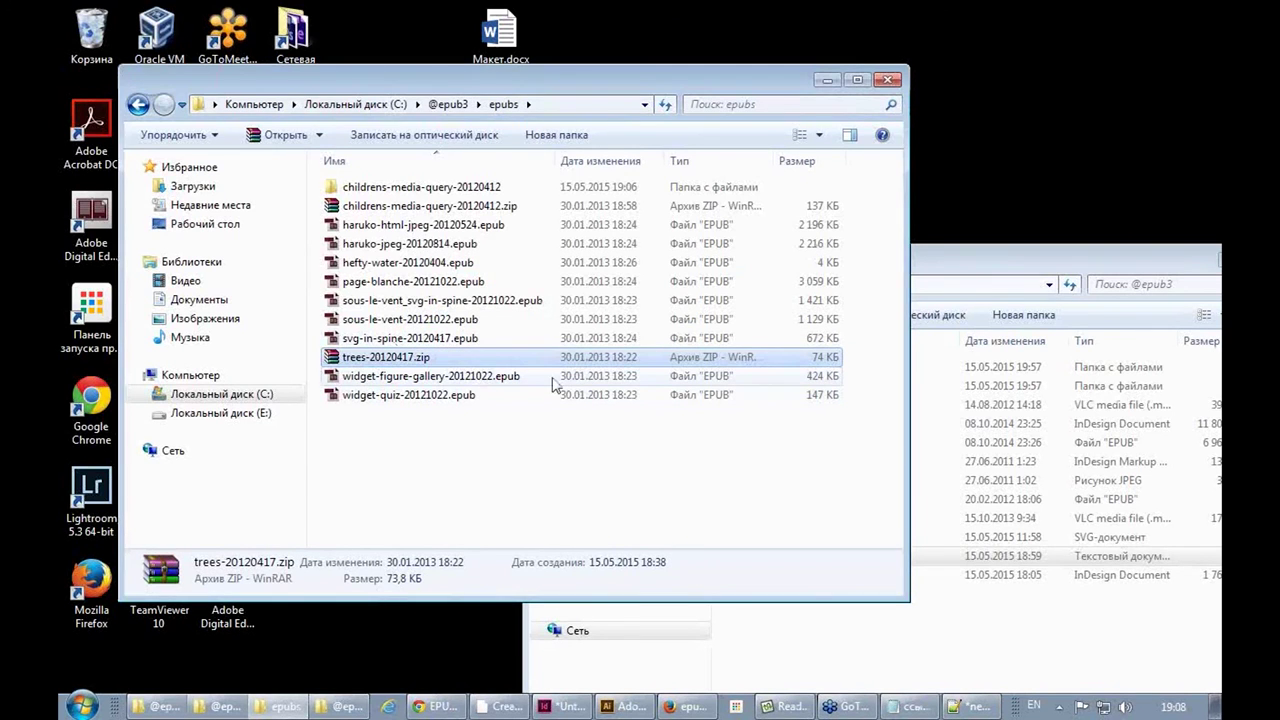
{"action": "right_click", "coordinate": [524, 357]}
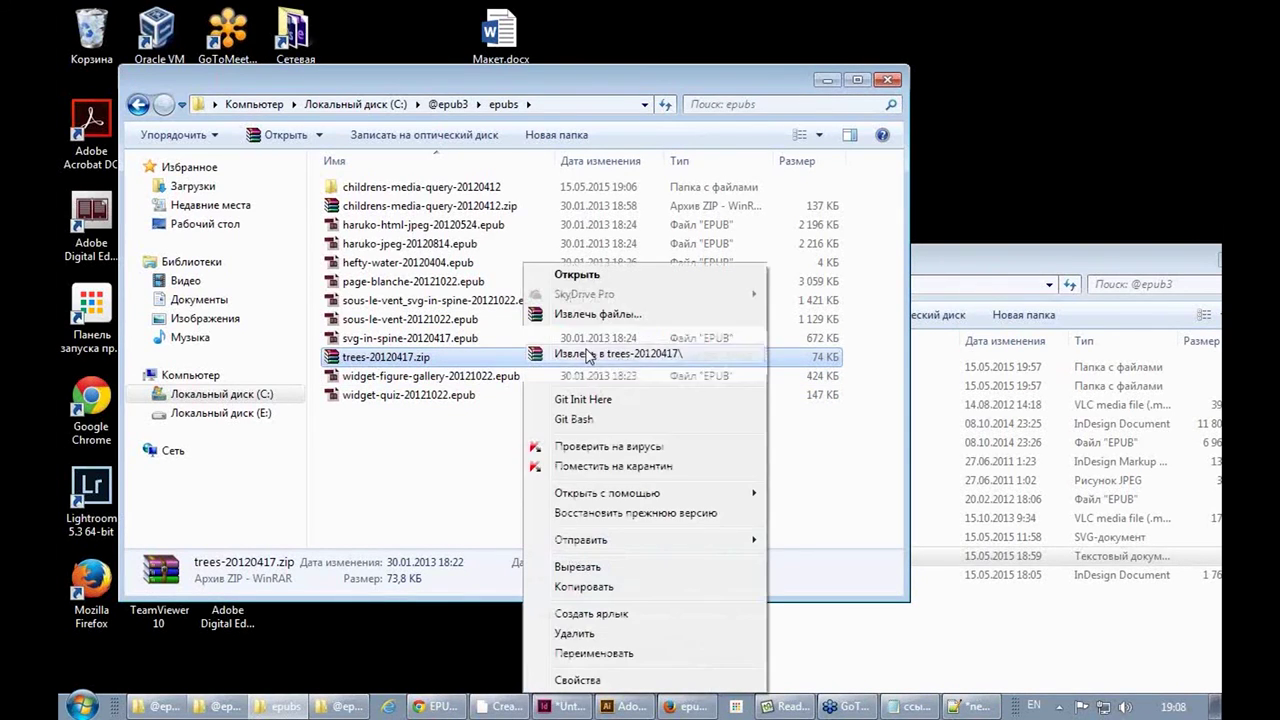
{"action": "left_click", "coordinate": [589, 355]}
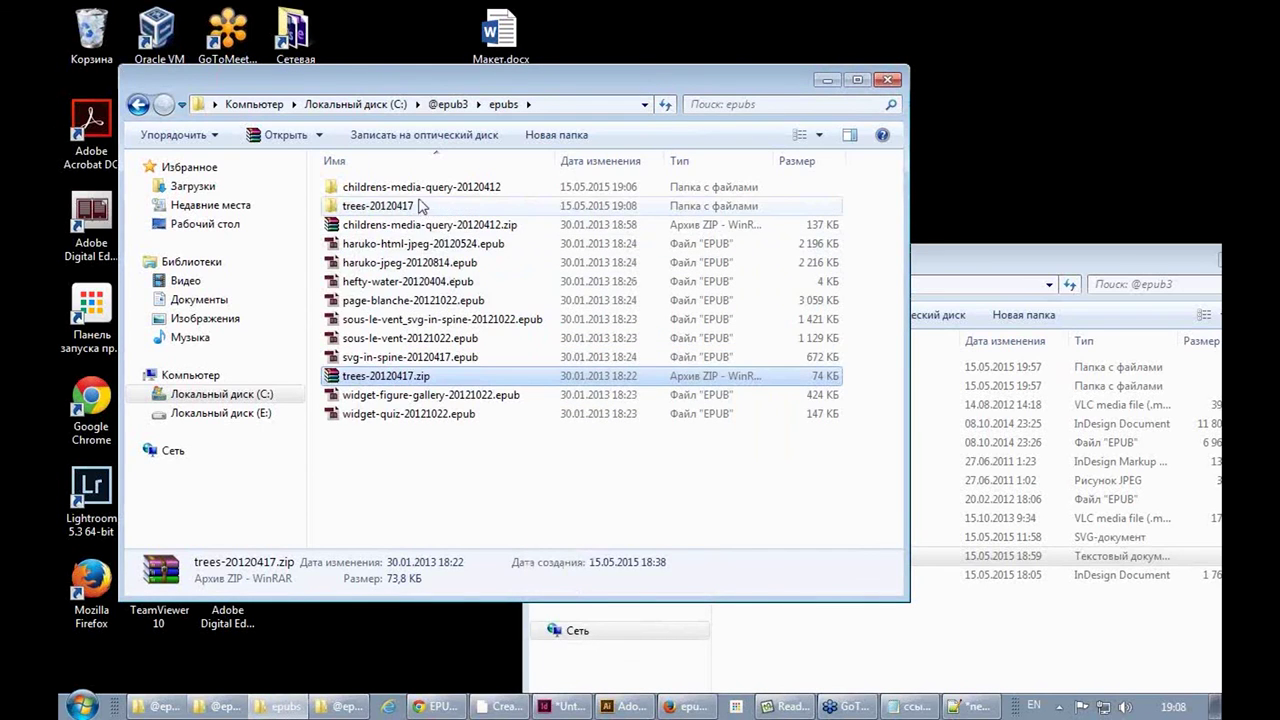
Go into the EPUB folder of the extracted trees-20120417 book and open c1.xhtml in Notepad++
{"action": "double_click", "coordinate": [421, 205]}
{"action": "left_click", "coordinate": [339, 192]}
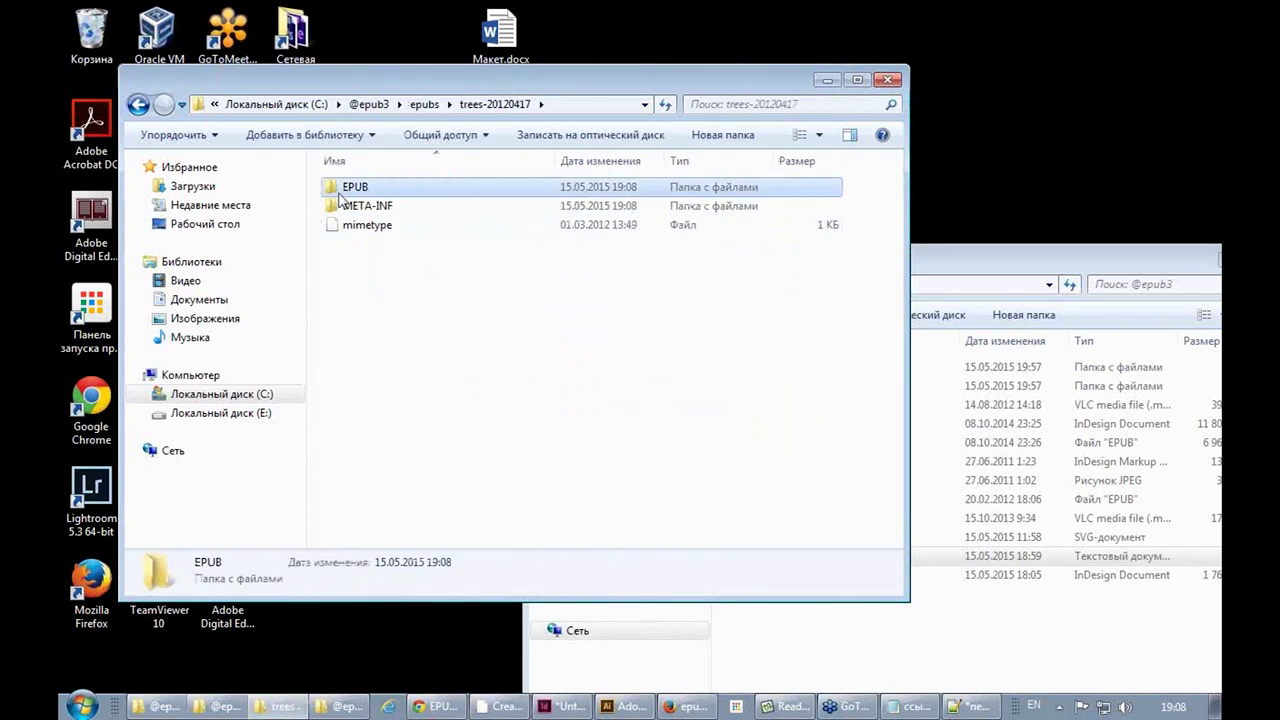
{"action": "double_click", "coordinate": [338, 194]}
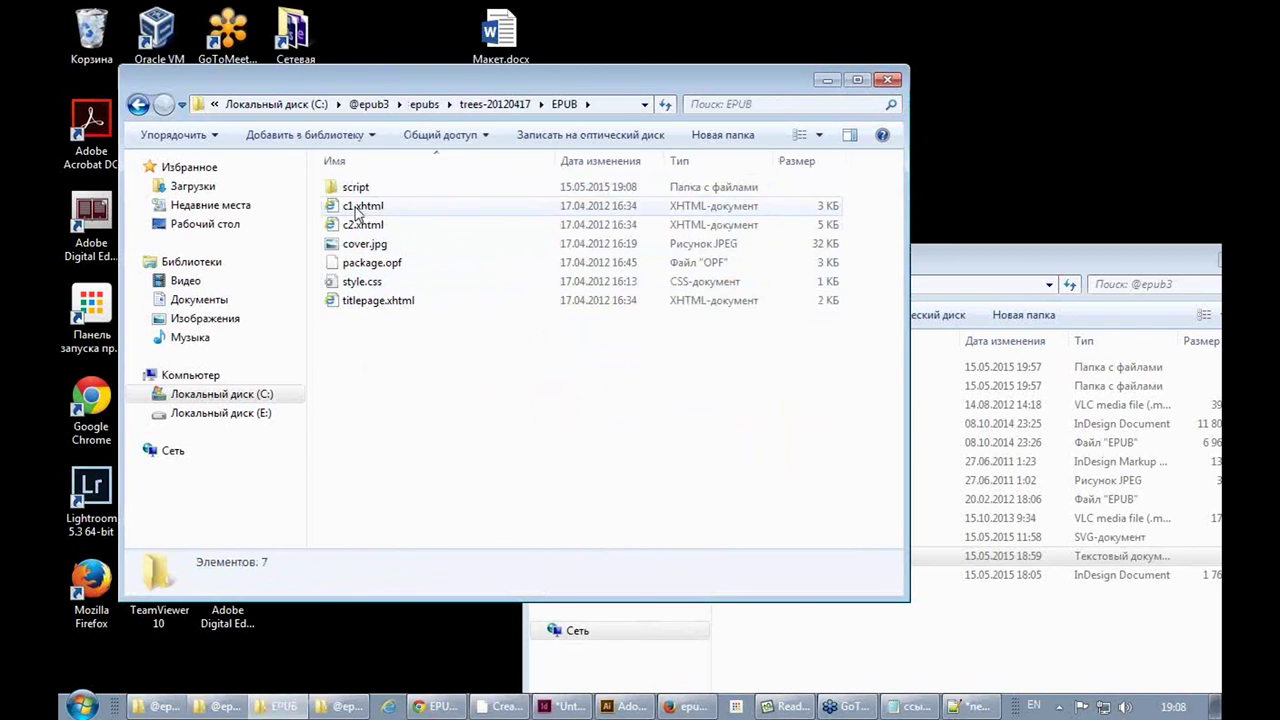
{"action": "left_click", "coordinate": [383, 209]}
{"action": "left_click", "coordinate": [378, 228]}
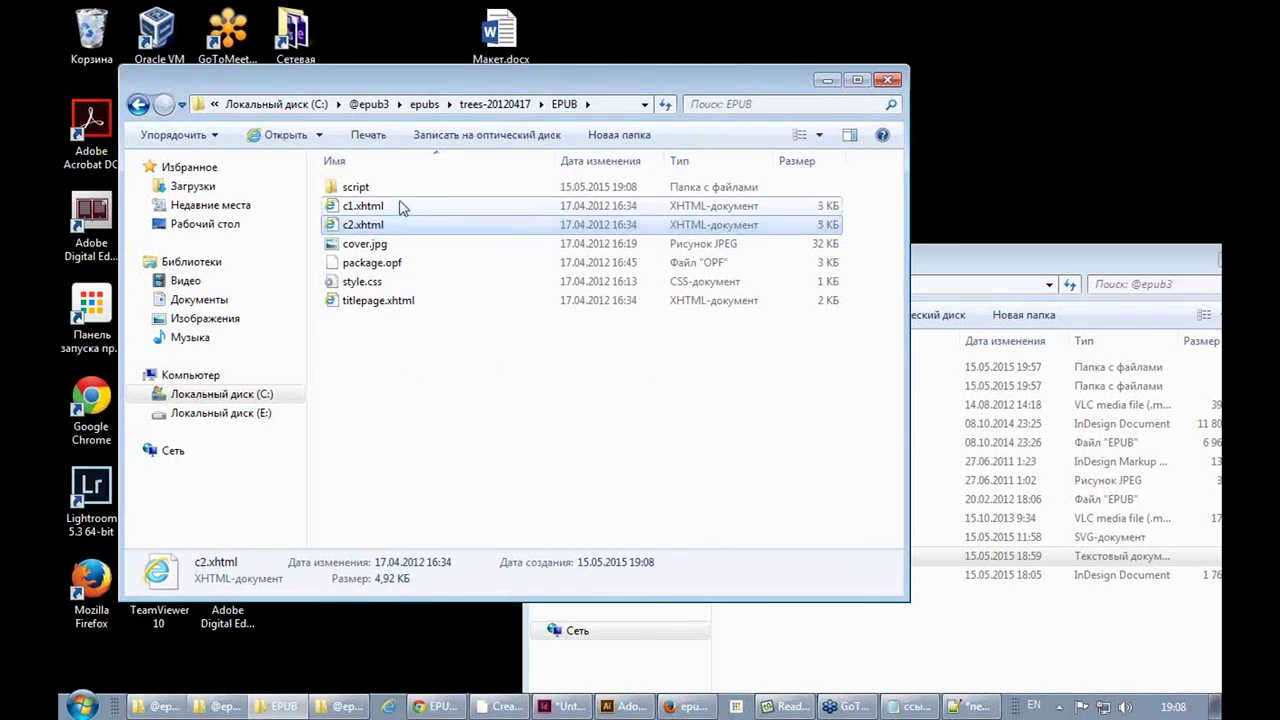
{"action": "right_click", "coordinate": [400, 206]}
{"action": "left_click", "coordinate": [548, 294]}
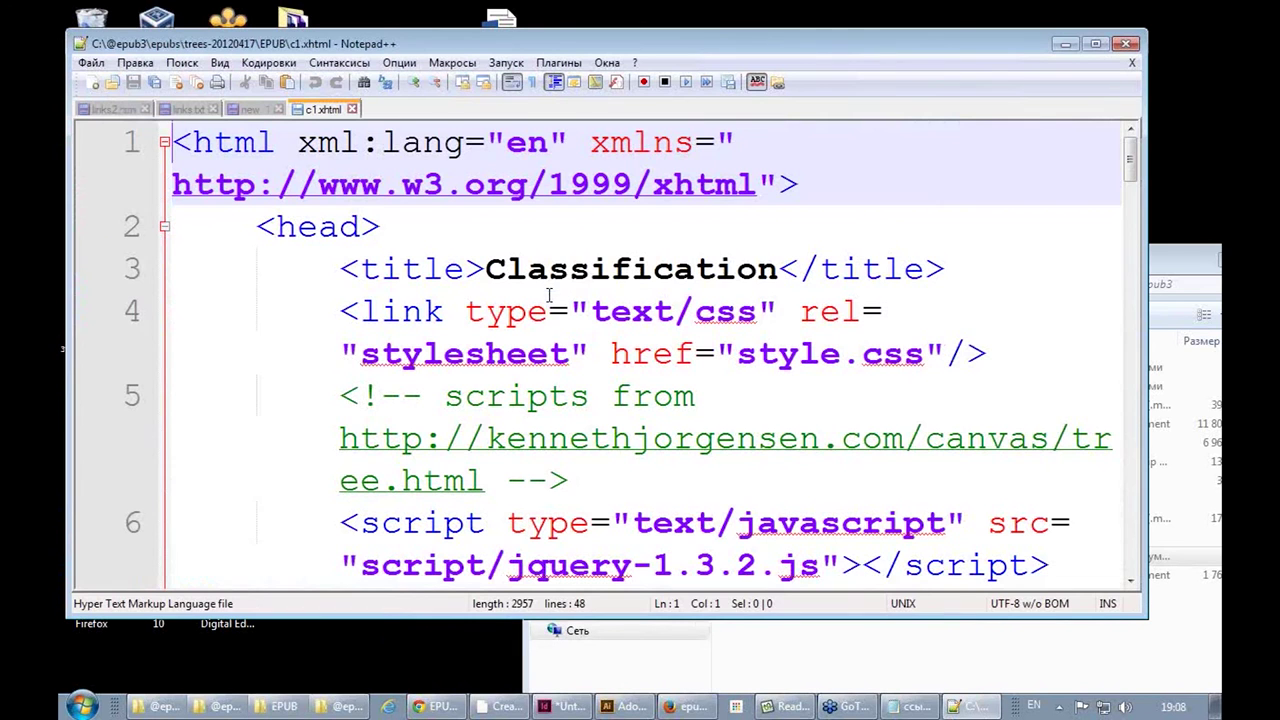
Examine c1.xhtml, looking at the linked scripts, the #canvas style rule, the canvas element with its fallback text, and the chapter text
{"action": "left_click", "coordinate": [508, 228]}
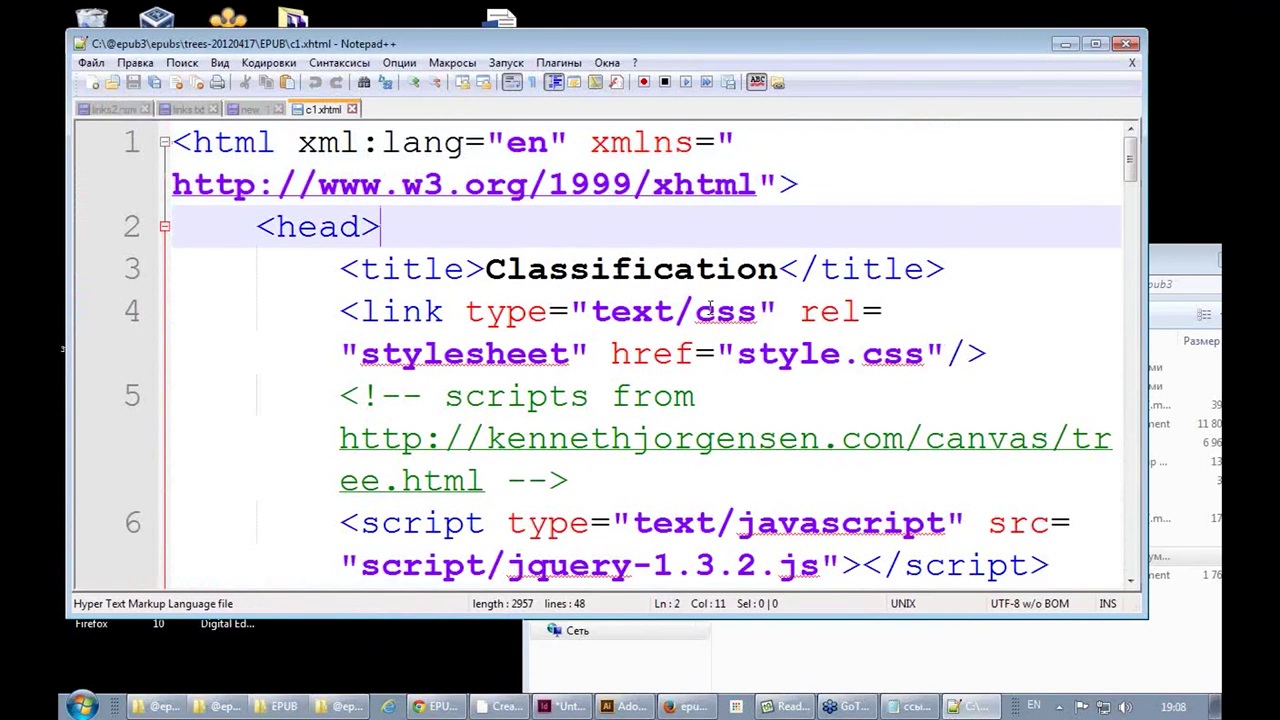
{"action": "scroll", "coordinate": [550, 232], "scroll_direction": "down", "scroll_amount": 2}
{"action": "left_click", "coordinate": [404, 269]}
{"action": "left_click", "coordinate": [694, 310]}
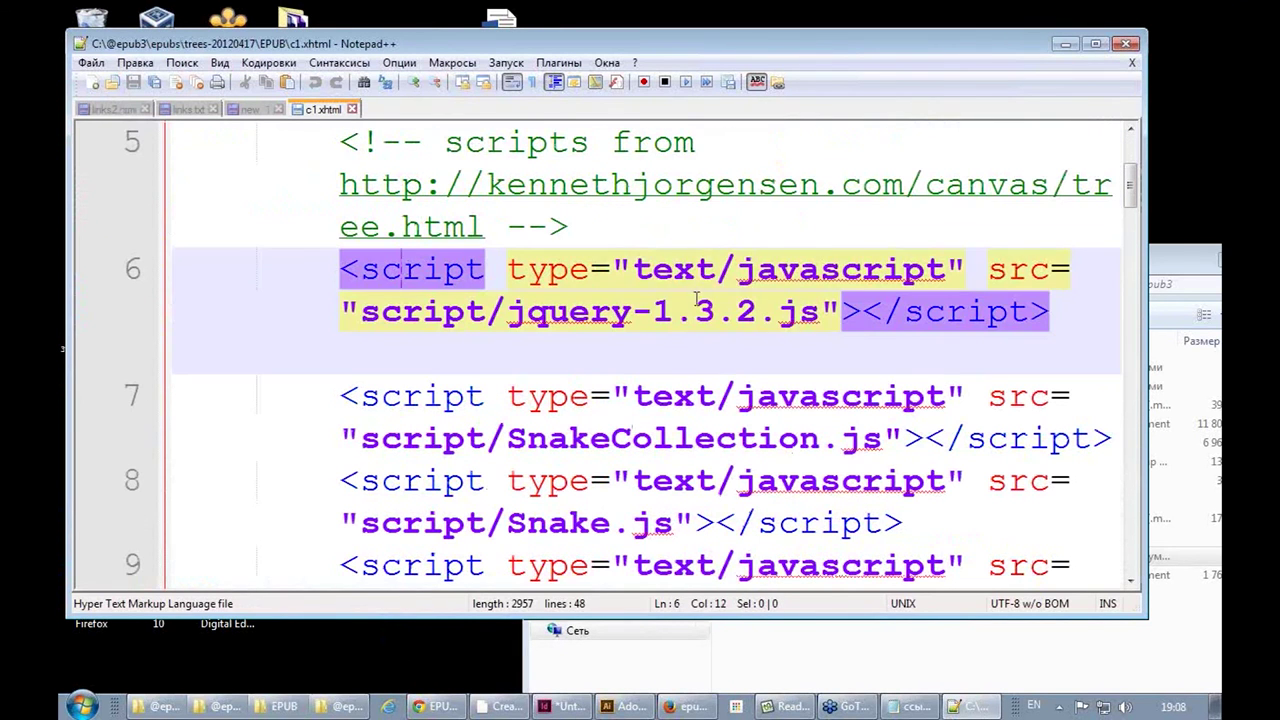
{"action": "scroll", "coordinate": [864, 303], "scroll_direction": "down", "scroll_amount": 3}
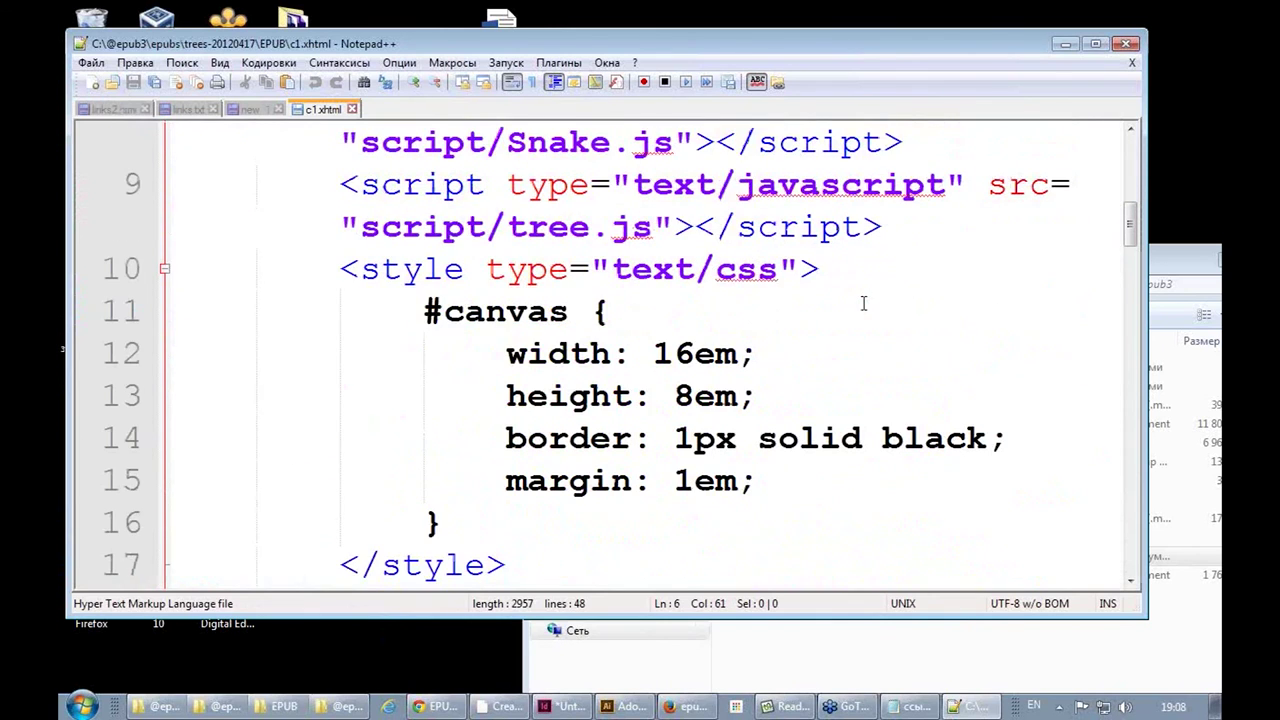
{"action": "scroll", "coordinate": [864, 303], "scroll_direction": "down", "scroll_amount": 3}
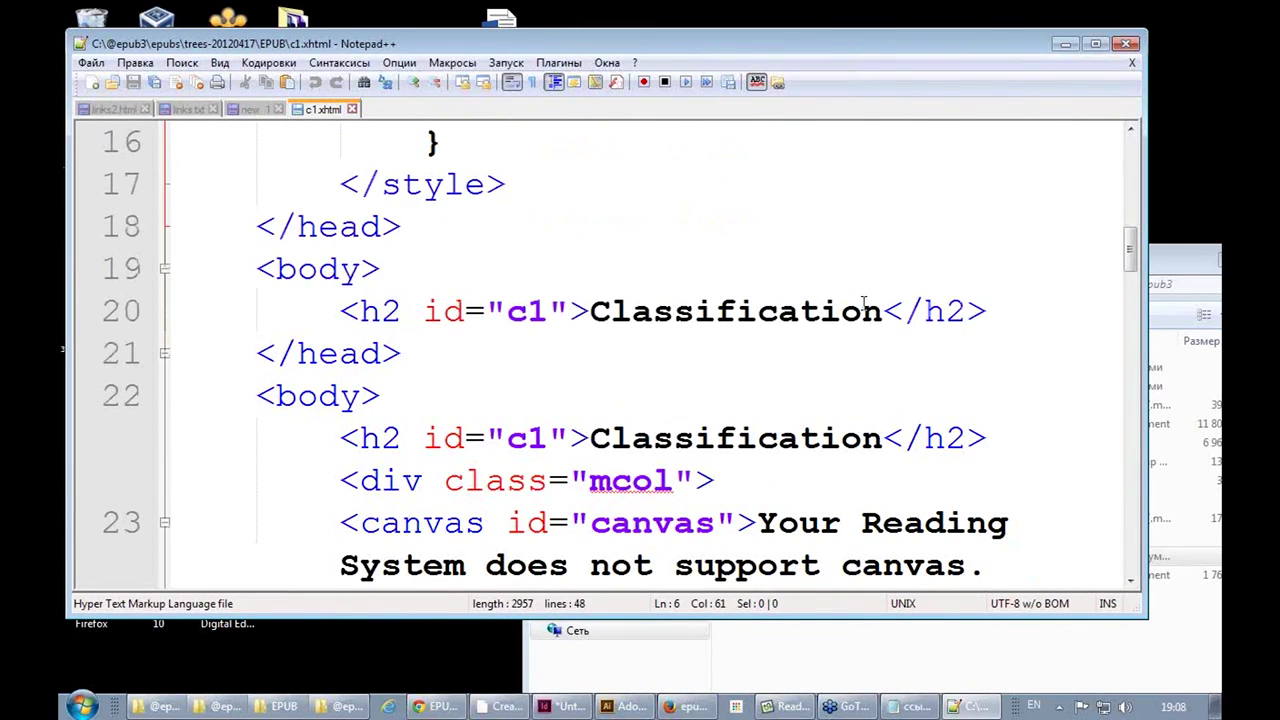
{"action": "scroll", "coordinate": [864, 303], "scroll_direction": "down", "scroll_amount": 1}
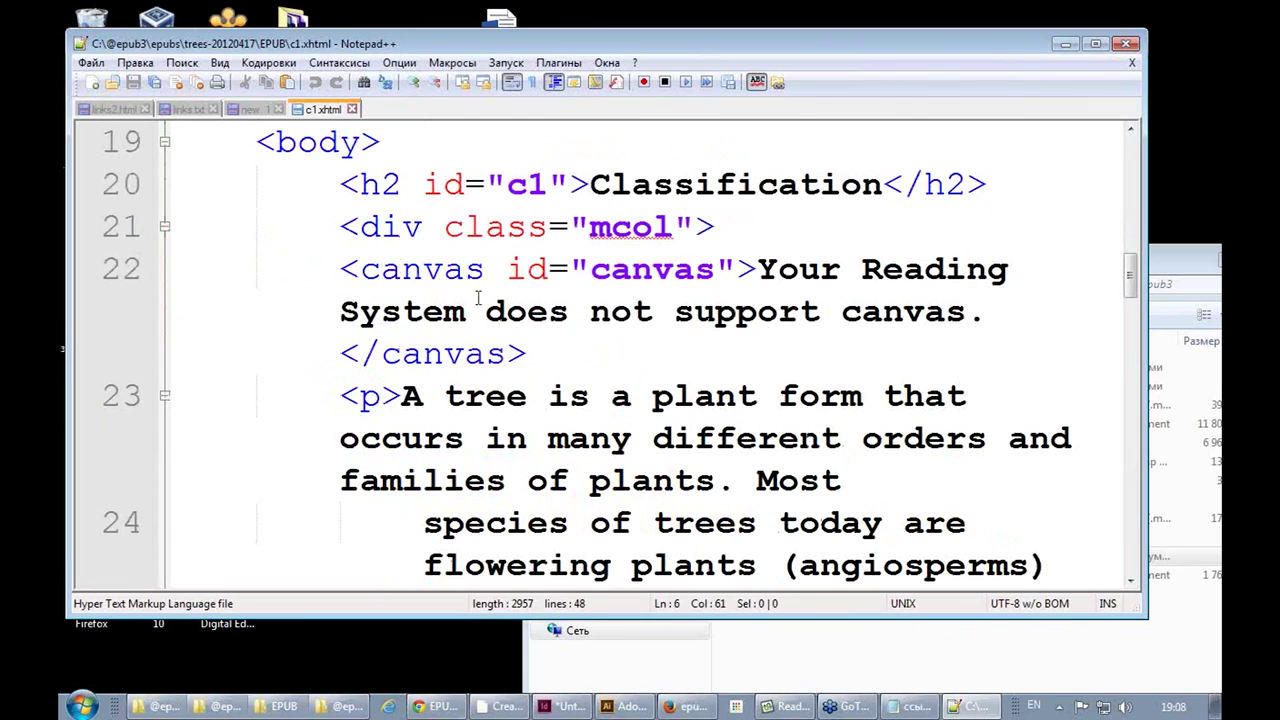
{"action": "left_click", "coordinate": [401, 272]}
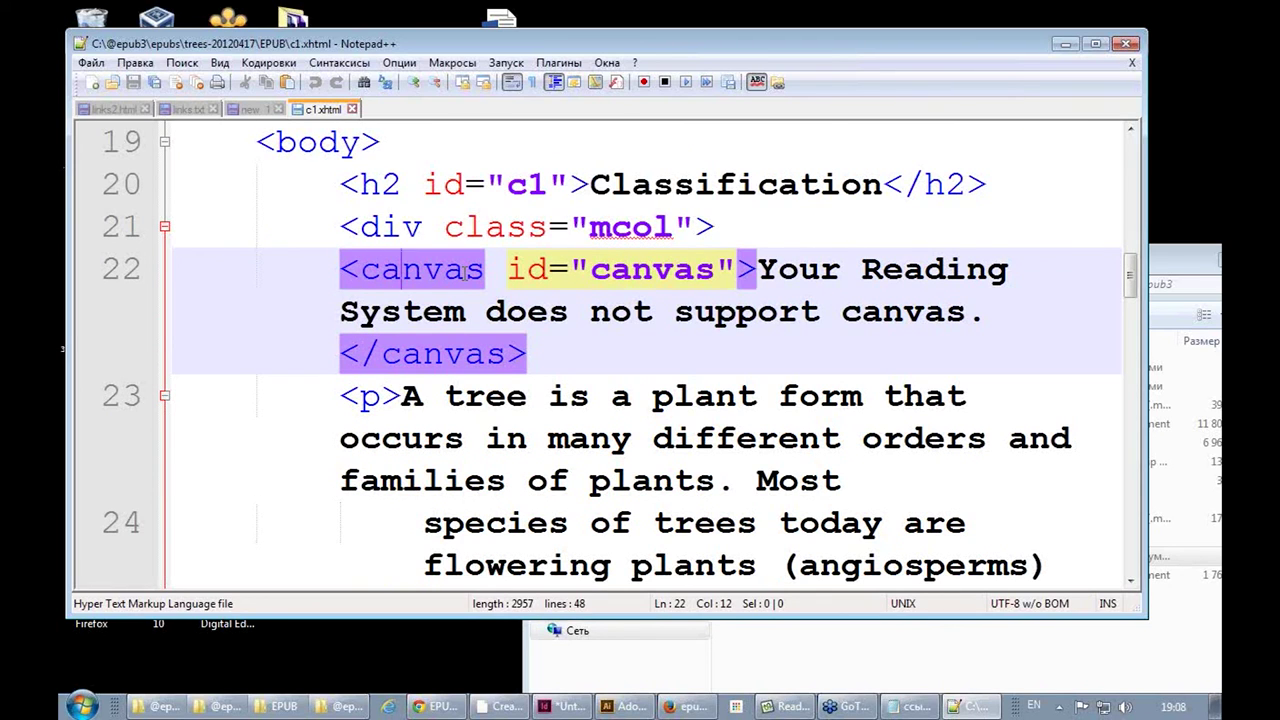
{"action": "scroll", "coordinate": [672, 318], "scroll_direction": "down", "scroll_amount": 3}
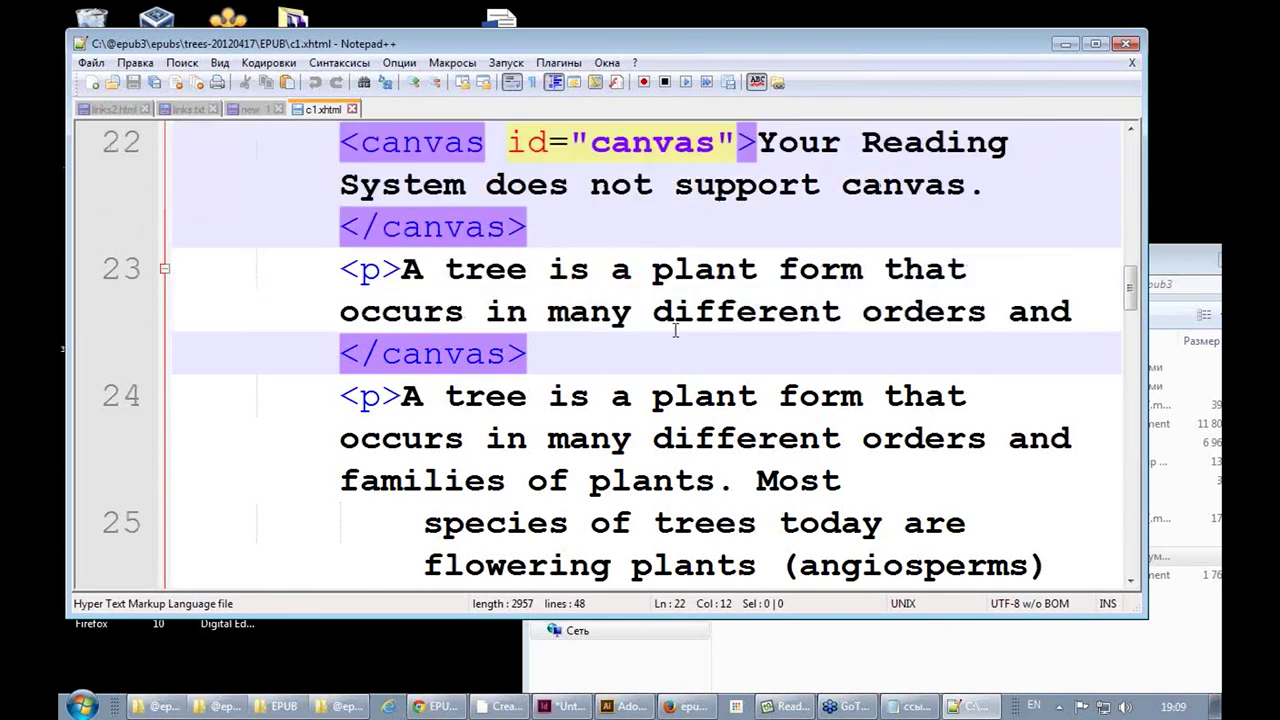
{"action": "scroll", "coordinate": [676, 325], "scroll_direction": "down", "scroll_amount": 12}
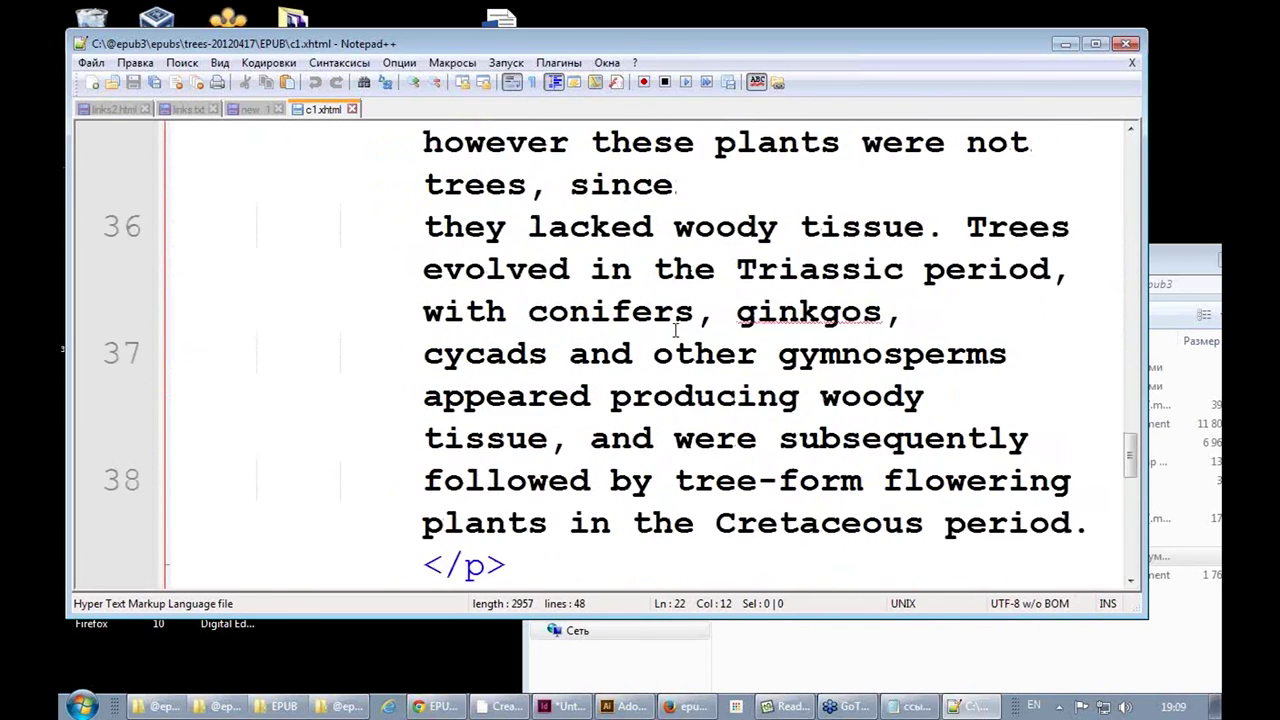
{"action": "scroll", "coordinate": [676, 330], "scroll_direction": "down", "scroll_amount": 1}
Return to the extracted book's files, go into the script folder, and open tree.js in Notepad++
{"action": "left_click", "coordinate": [1066, 44]}
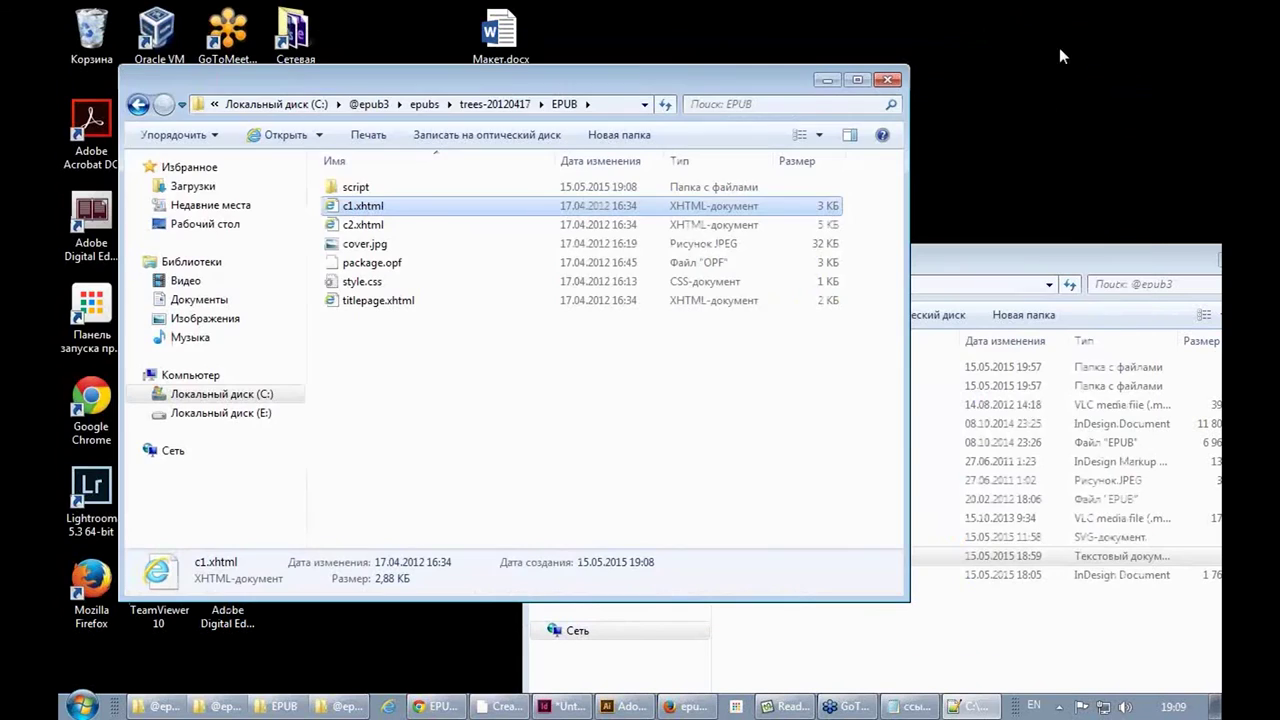
{"action": "double_click", "coordinate": [380, 188]}
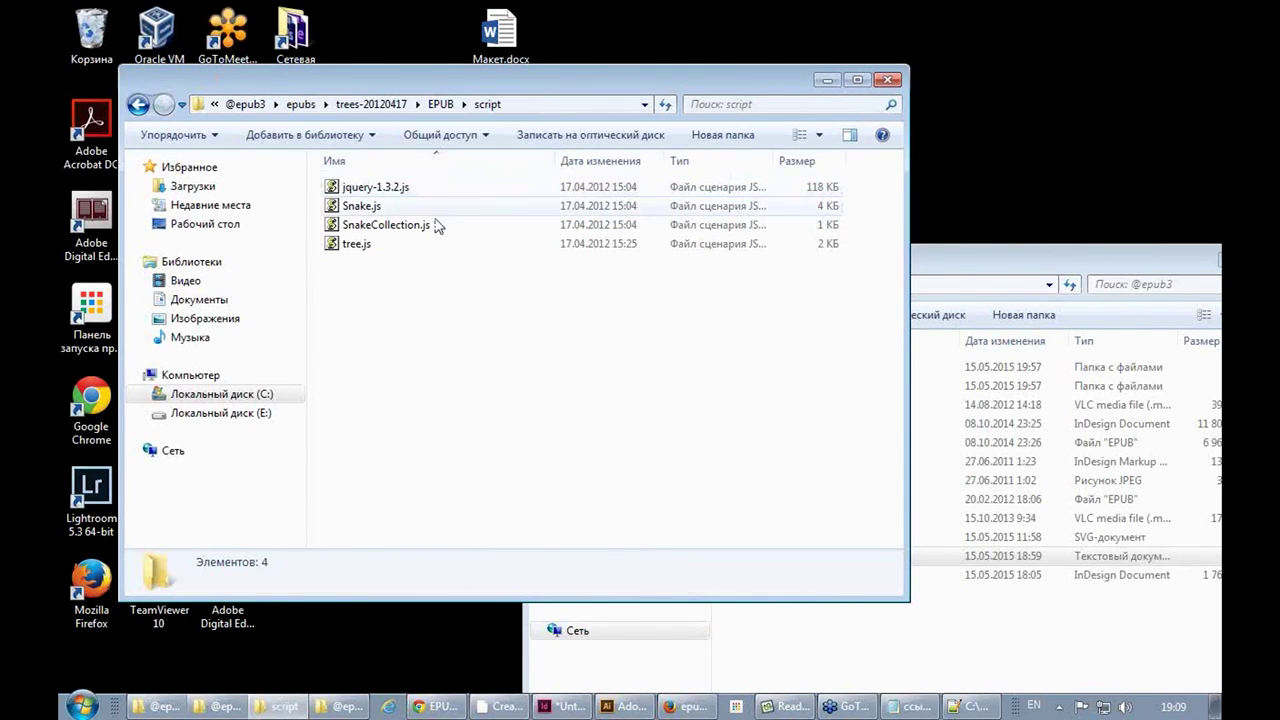
{"action": "right_click", "coordinate": [363, 249]}
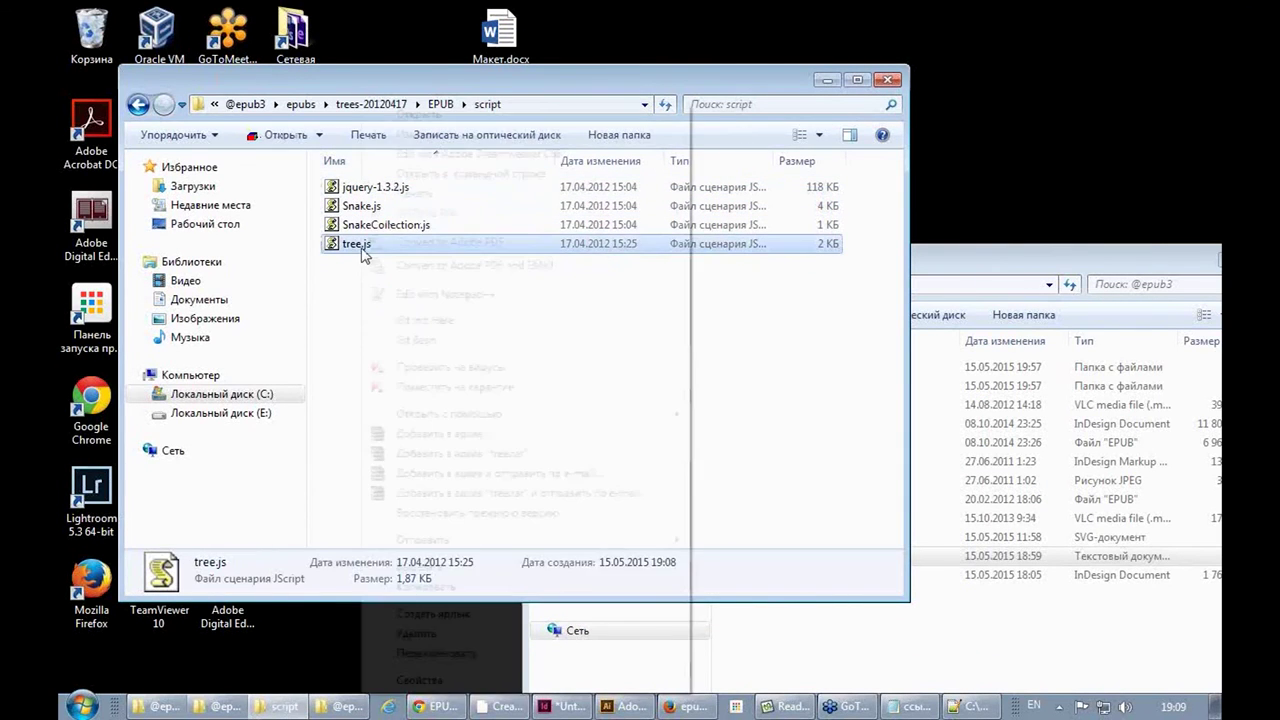
{"action": "left_click", "coordinate": [420, 294]}
Look through the whole code of tree.js and close the file
{"action": "scroll", "coordinate": [415, 291], "scroll_direction": "down", "scroll_amount": 2}
{"action": "scroll", "coordinate": [634, 269], "scroll_direction": "down", "scroll_amount": 9}
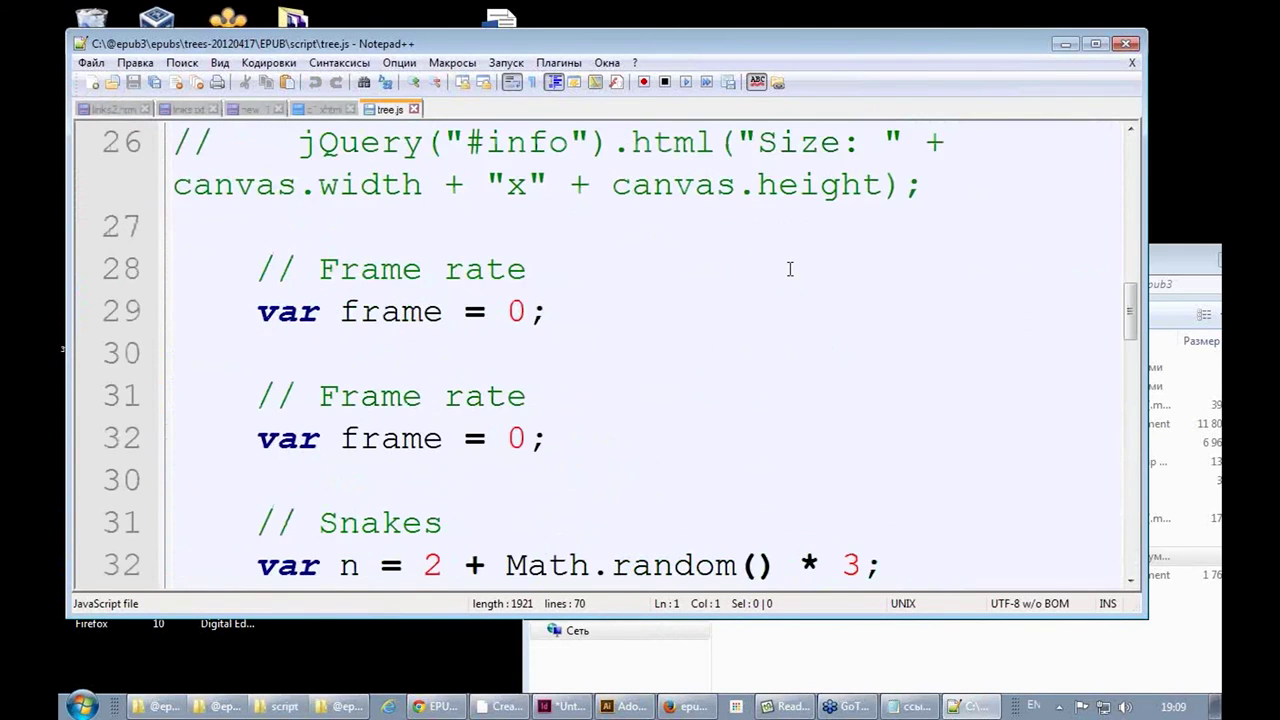
{"action": "scroll", "coordinate": [790, 268], "scroll_direction": "down", "scroll_amount": 9}
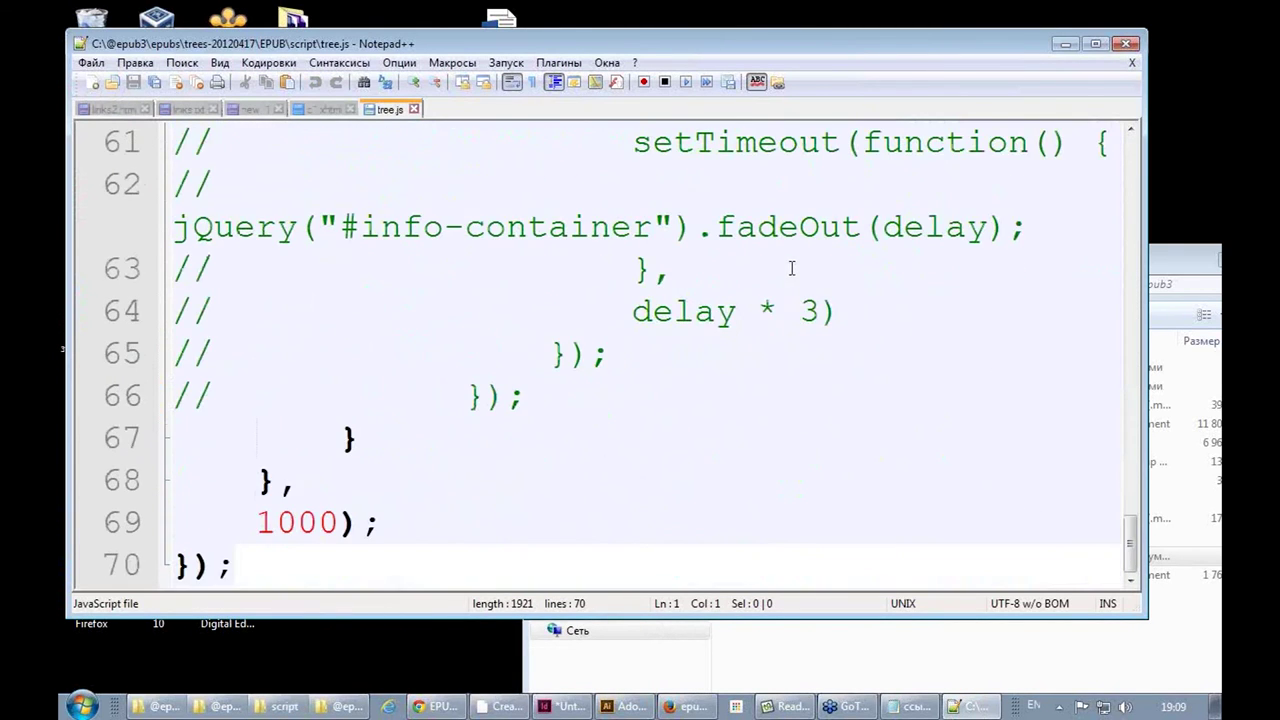
{"action": "scroll", "coordinate": [792, 268], "scroll_direction": "up", "scroll_amount": 9}
{"action": "left_click", "coordinate": [1132, 62]}
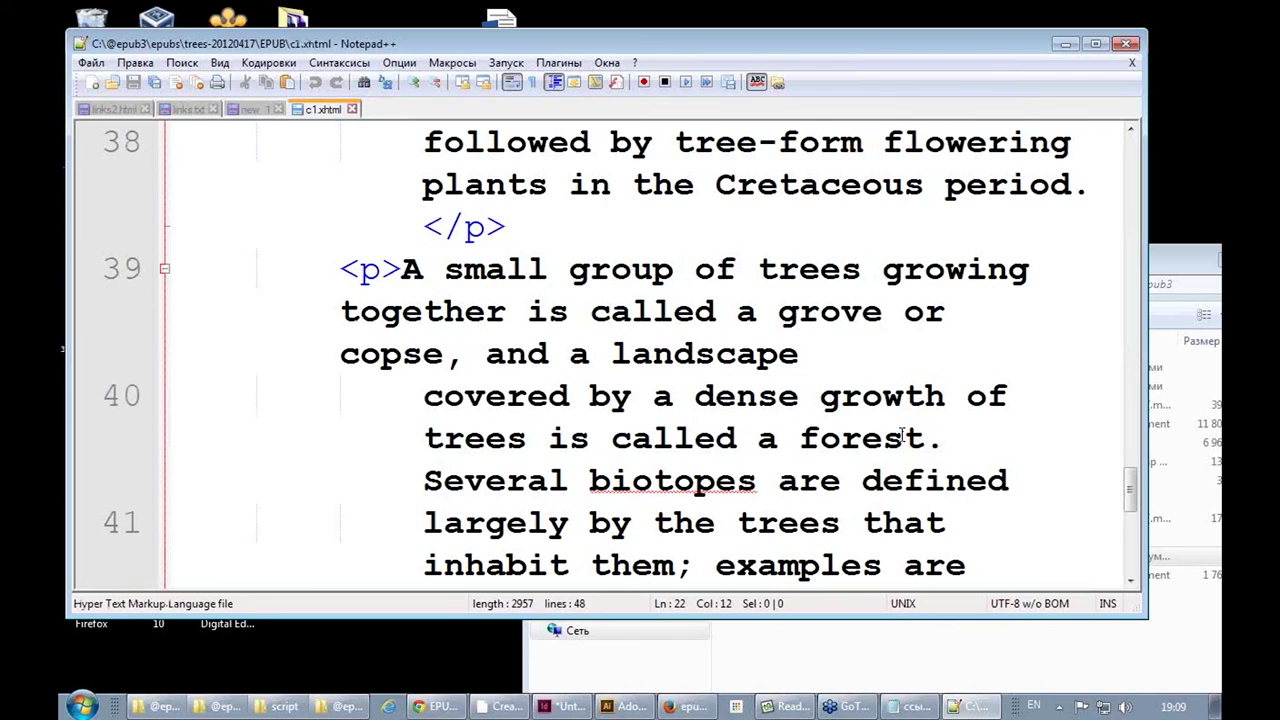
{"action": "left_click", "coordinate": [1066, 45]}
{"action": "left_click", "coordinate": [1016, 254]}
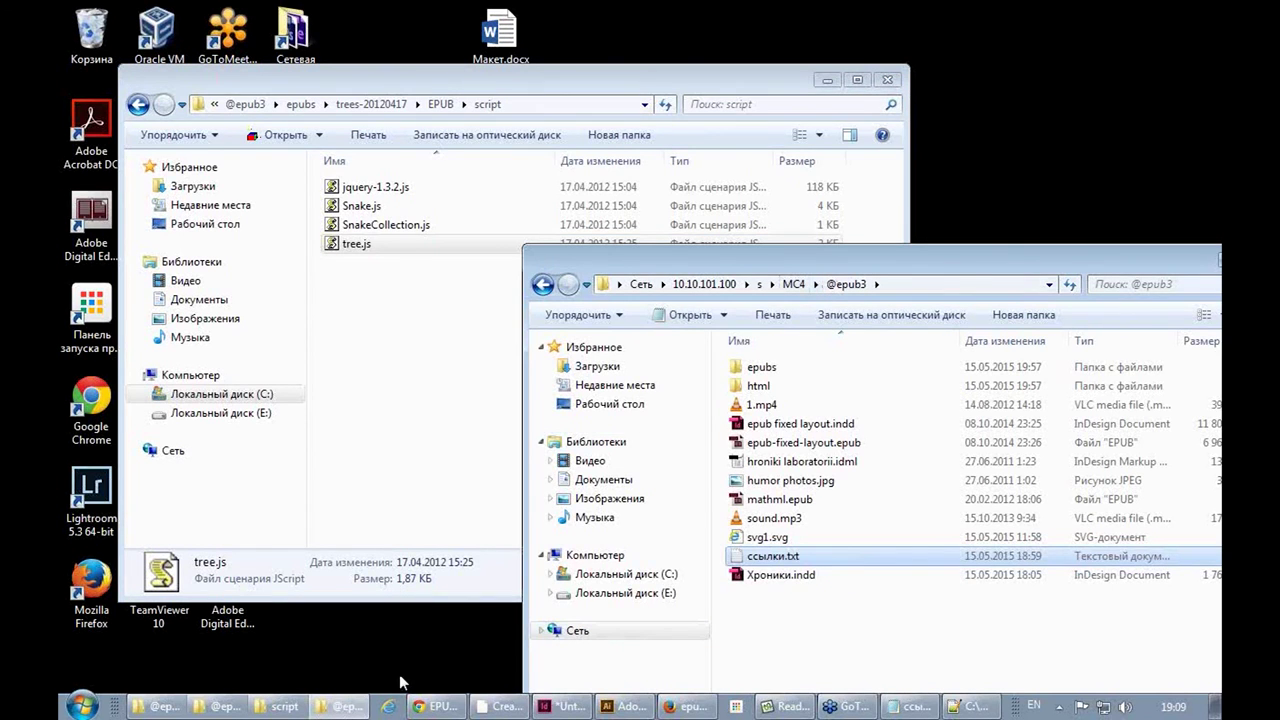
{"action": "left_click", "coordinate": [288, 707]}
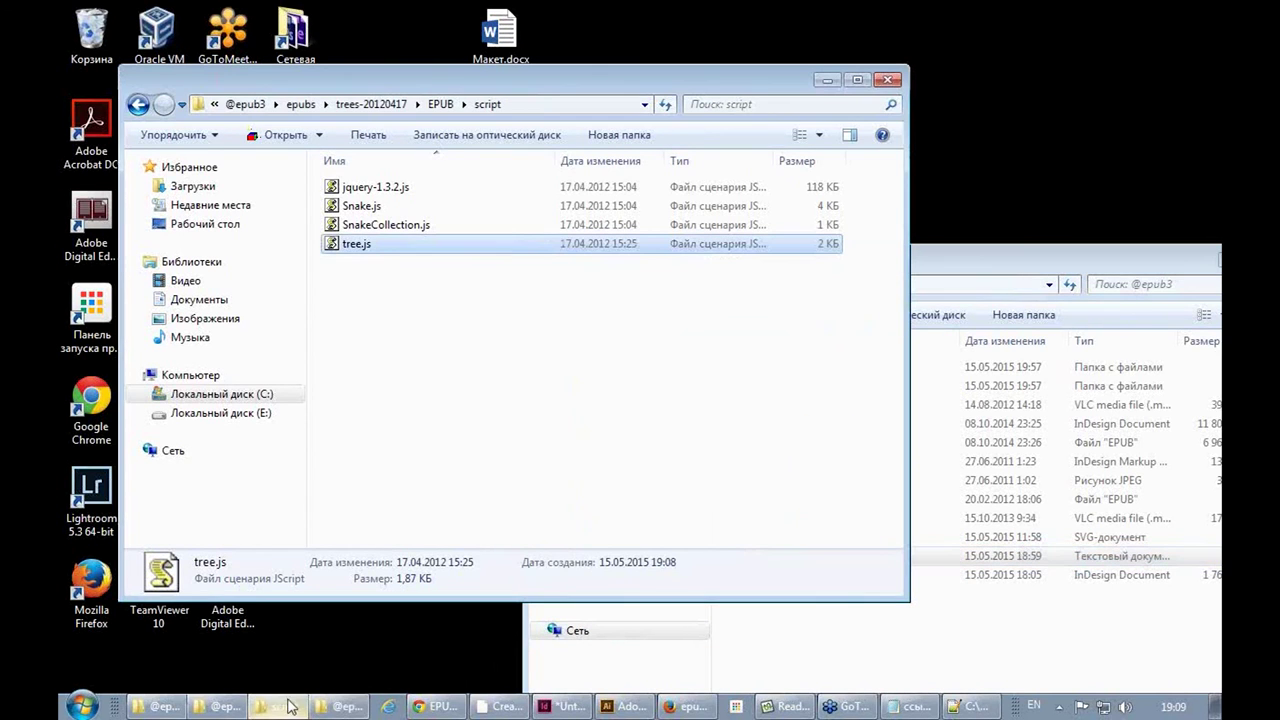
{"action": "left_click", "coordinate": [218, 706]}
{"action": "left_click_drag", "start_coordinate": [843, 21], "coordinate": [636, 88]}
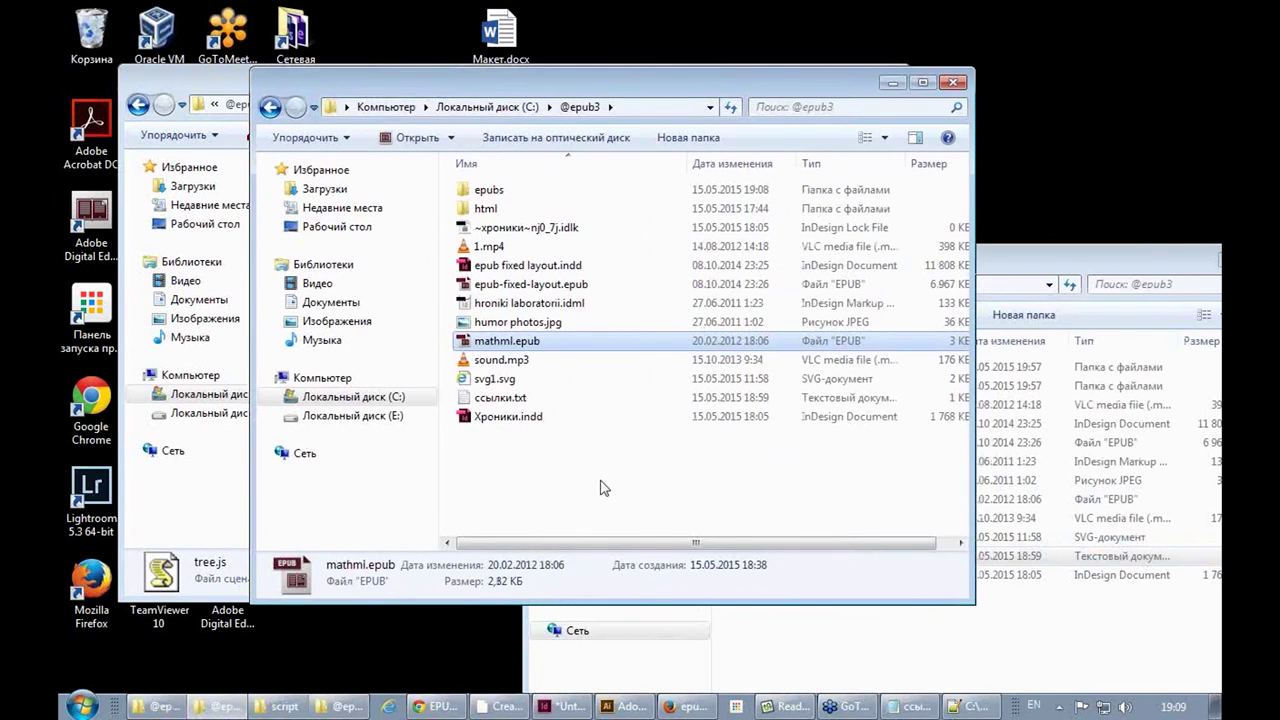
{"action": "left_click", "coordinate": [600, 486]}
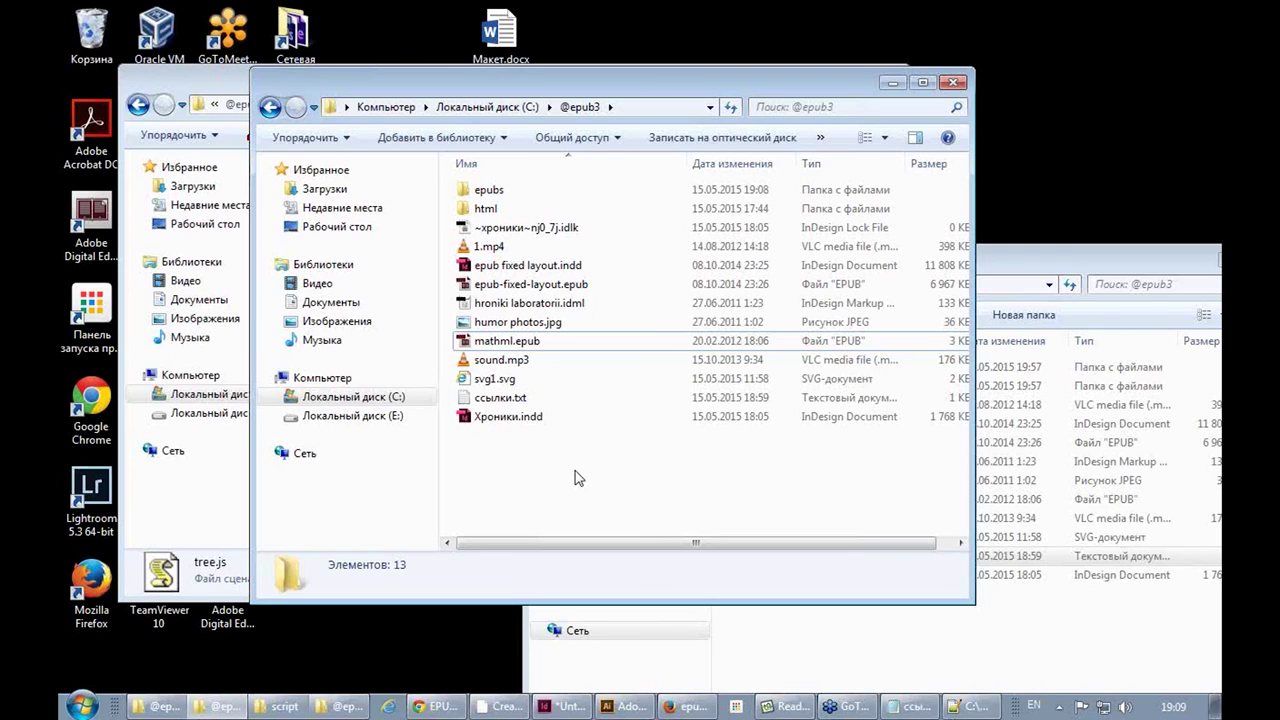
{"action": "left_click", "coordinate": [523, 311]}
{"action": "double_click", "coordinate": [524, 303]}
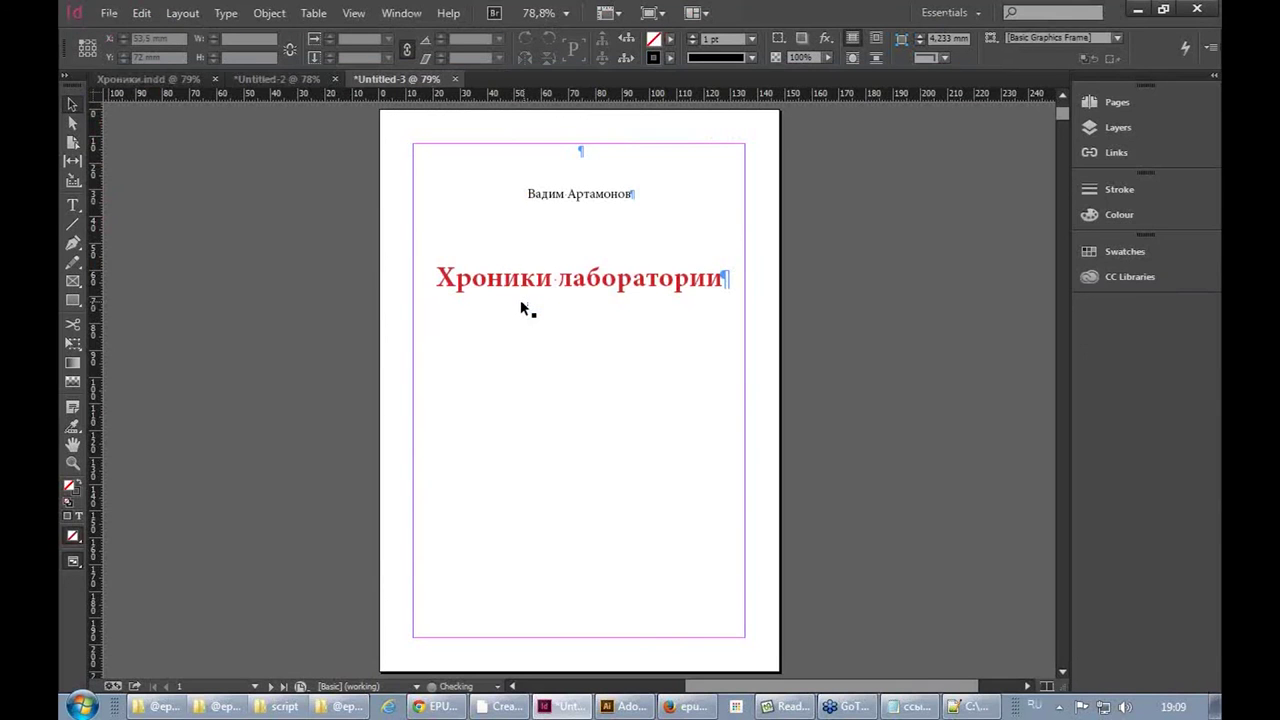
Look through all pages of the opened laboratory chronicles document, and return to its title page
{"action": "left_click", "coordinate": [573, 272]}
{"action": "scroll", "coordinate": [573, 272], "scroll_direction": "down", "scroll_amount": 10}
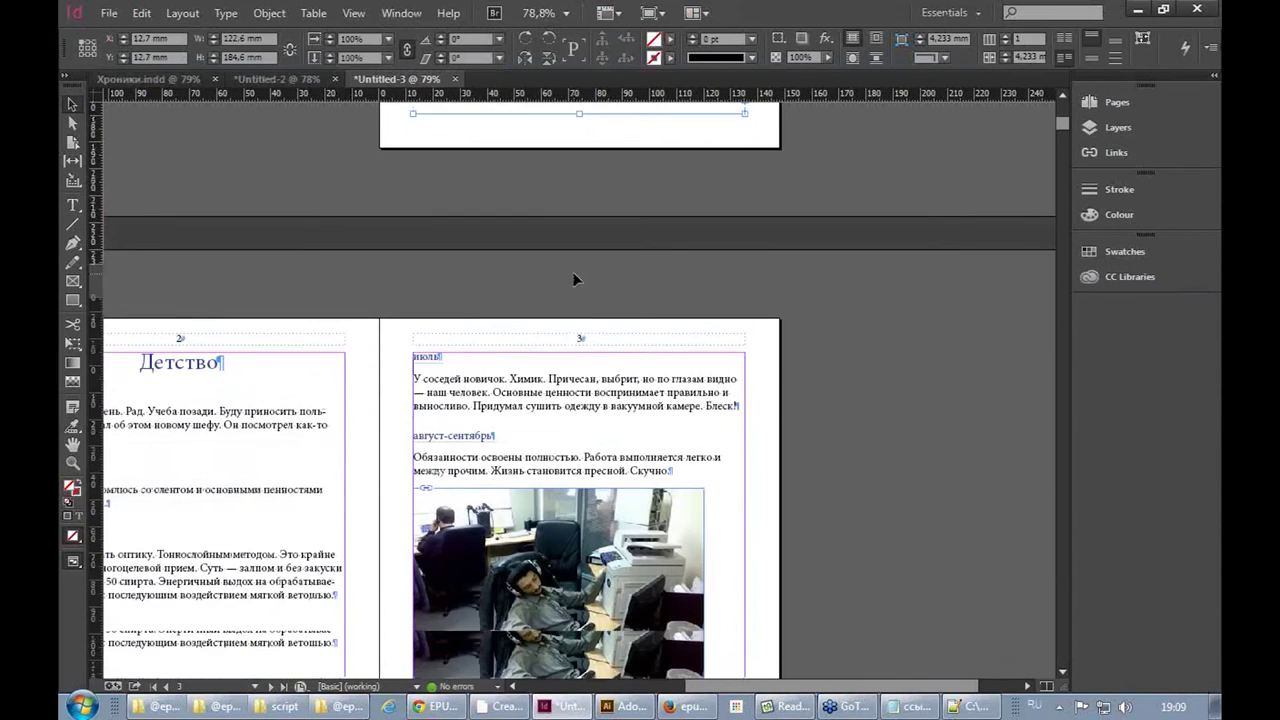
{"action": "scroll", "coordinate": [484, 265], "scroll_direction": "down", "scroll_amount": 5}
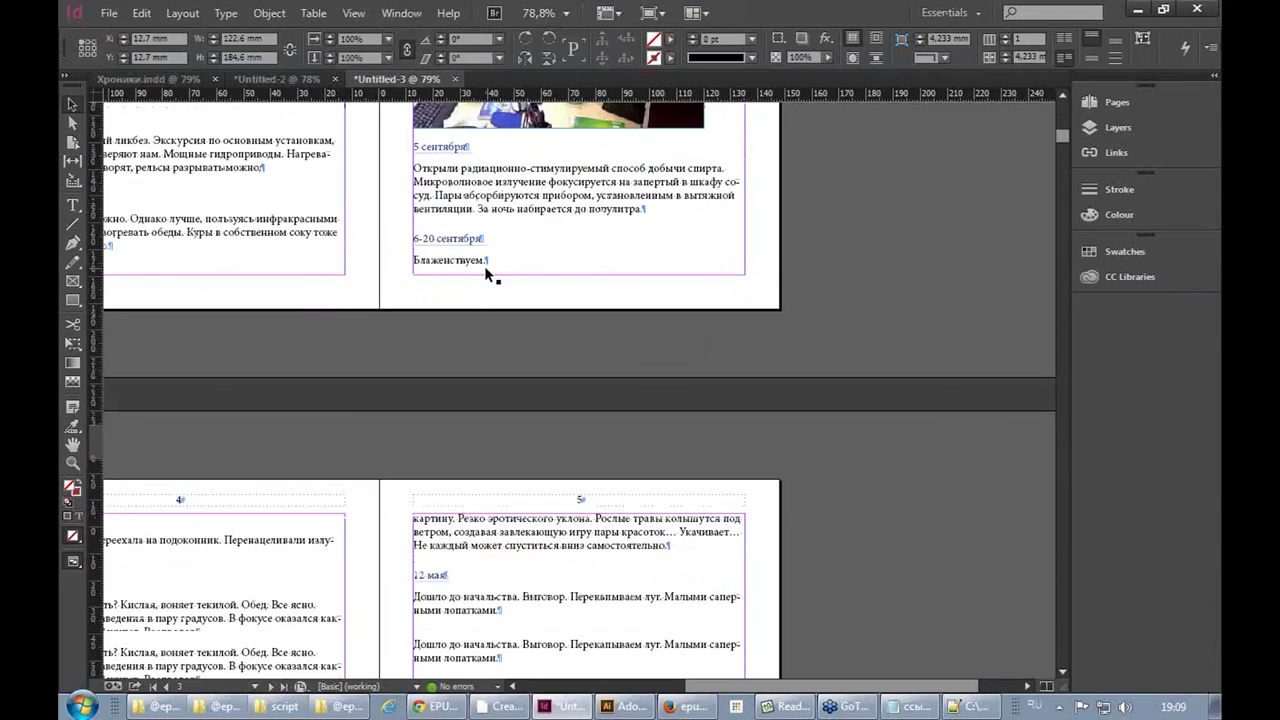
{"action": "scroll", "coordinate": [486, 272], "scroll_direction": "down", "scroll_amount": 10}
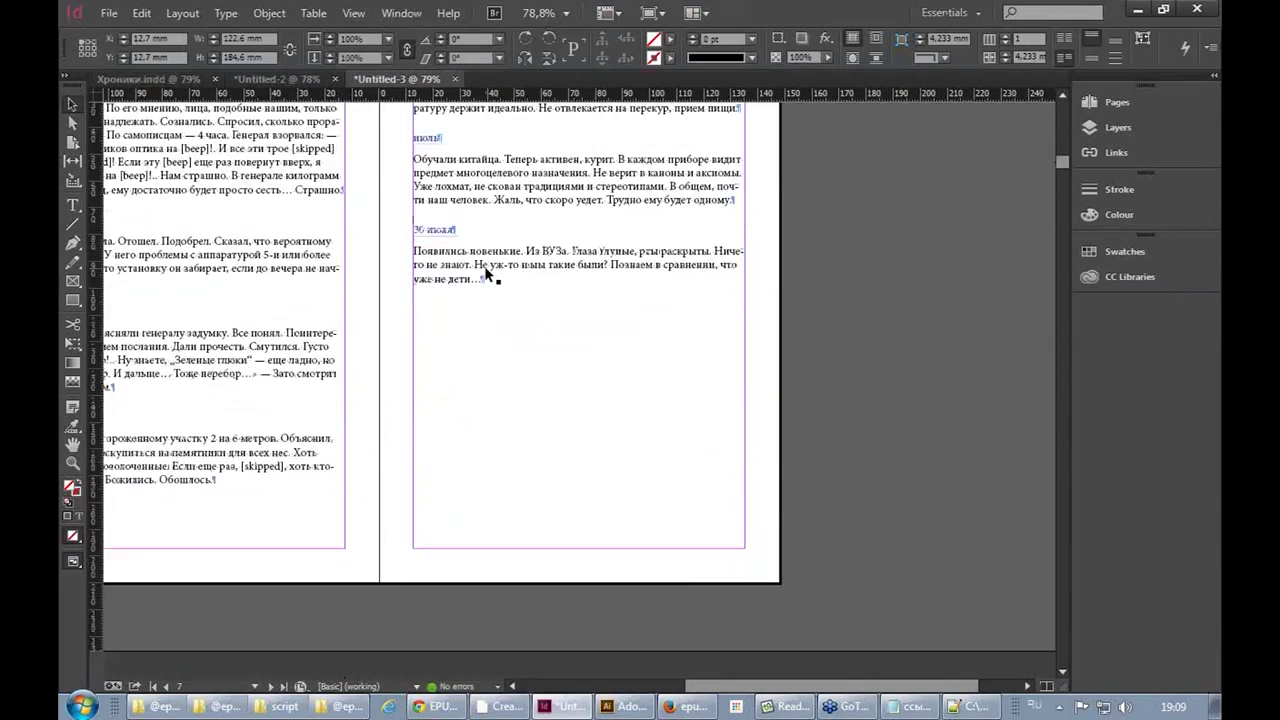
{"action": "scroll", "coordinate": [486, 272], "scroll_direction": "down", "scroll_amount": 5}
{"action": "scroll", "coordinate": [1000, 270], "scroll_direction": "down", "scroll_amount": 3}
{"action": "left_click_drag", "start_coordinate": [1060, 180], "coordinate": [1100, 102]}
{"action": "left_click", "coordinate": [108, 13]}
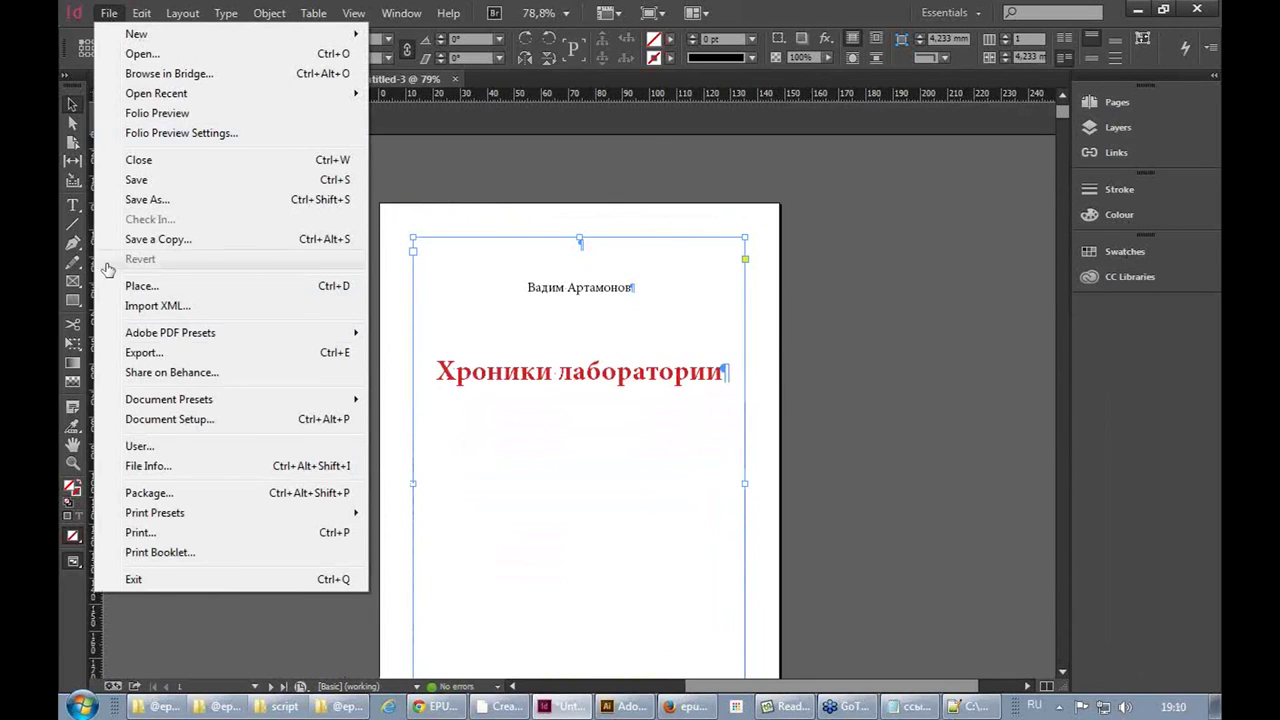
{"action": "left_click", "coordinate": [141, 352]}
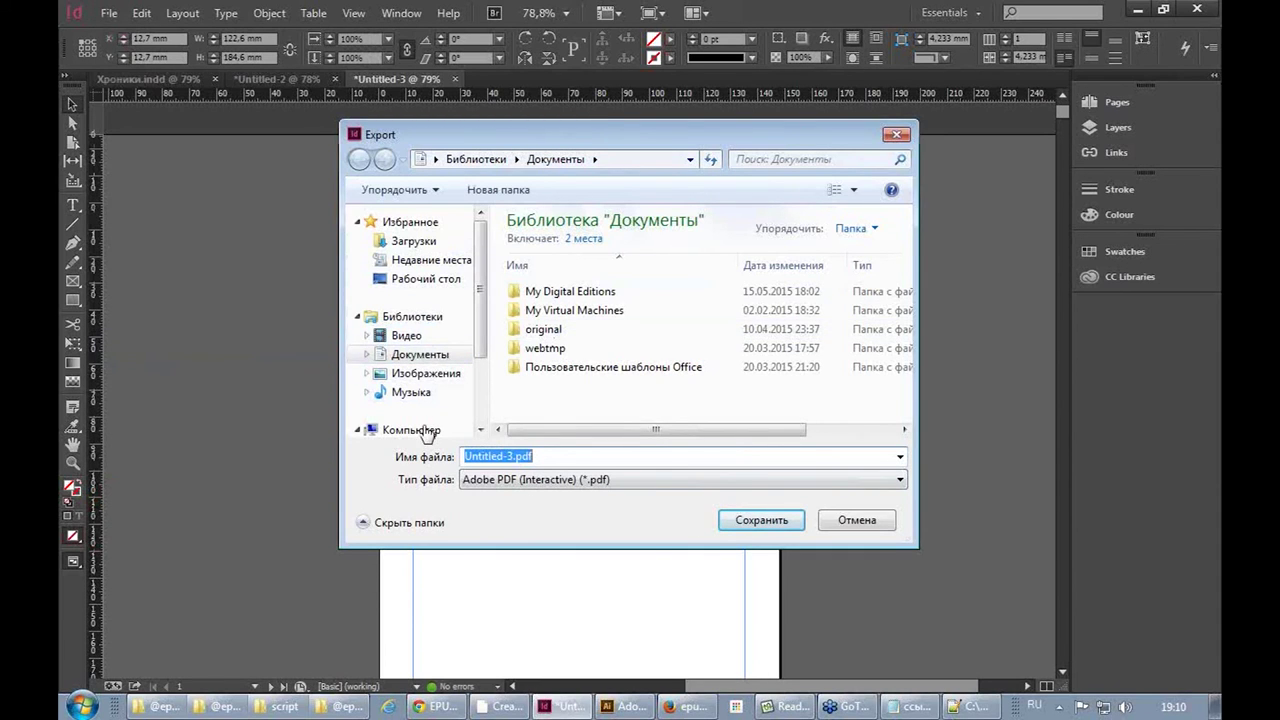
{"action": "left_click", "coordinate": [405, 430]}
{"action": "double_click", "coordinate": [535, 265]}
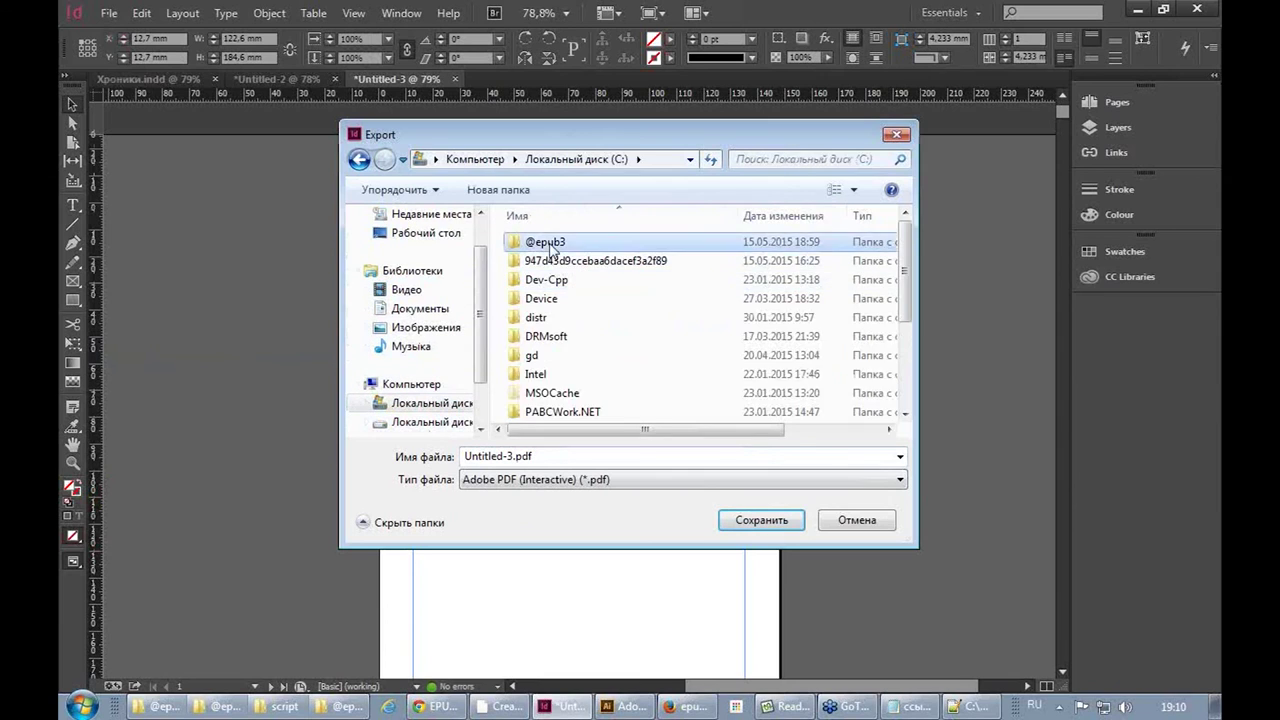
{"action": "double_click", "coordinate": [545, 242]}
Name the export file хро
{"action": "left_click", "coordinate": [485, 456]}
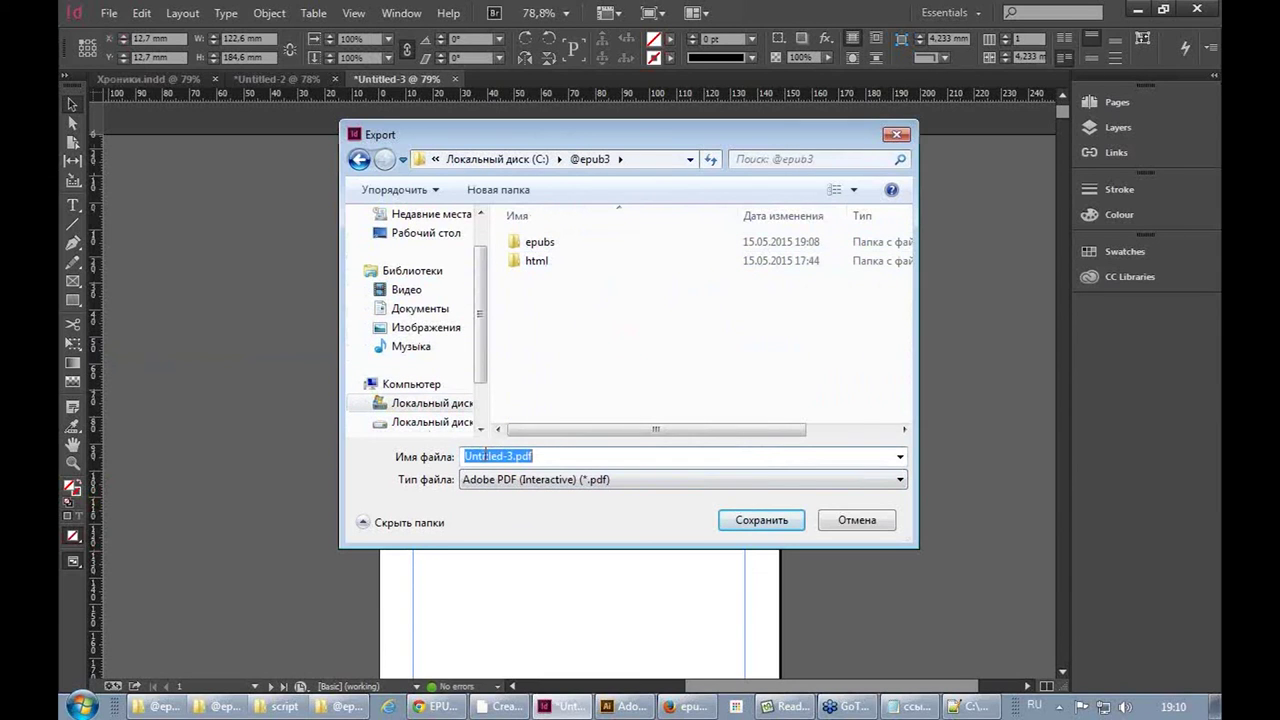
{"action": "type", "text": "[hj"}
{"action": "key", "text": "BackSpace"}
{"action": "key", "text": "BackSpace"}
{"action": "key", "text": "BackSpace"}
{"action": "key", "text": "alt+shift"}
{"action": "type", "text": "хро"}
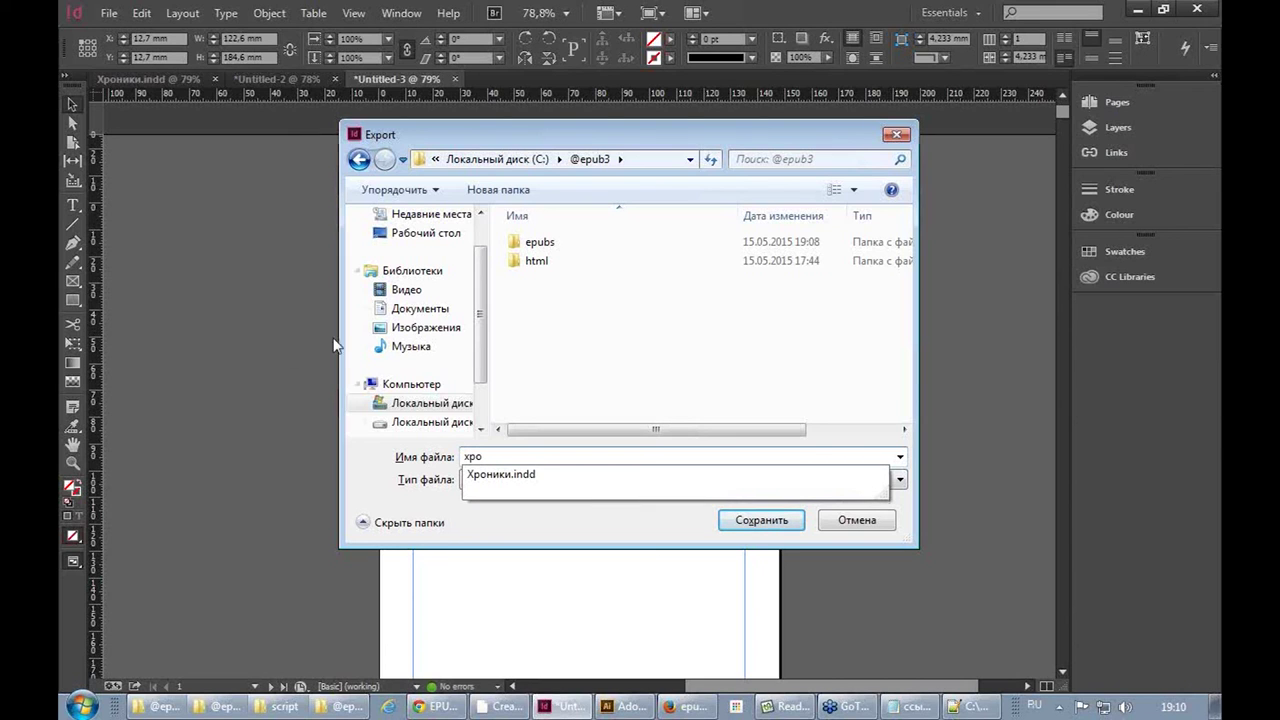
{"action": "left_click", "coordinate": [606, 389]}
Set the export format to EPUB (Reflowable) and save to bring up the reflowable layout export options
{"action": "left_click", "coordinate": [657, 482]}
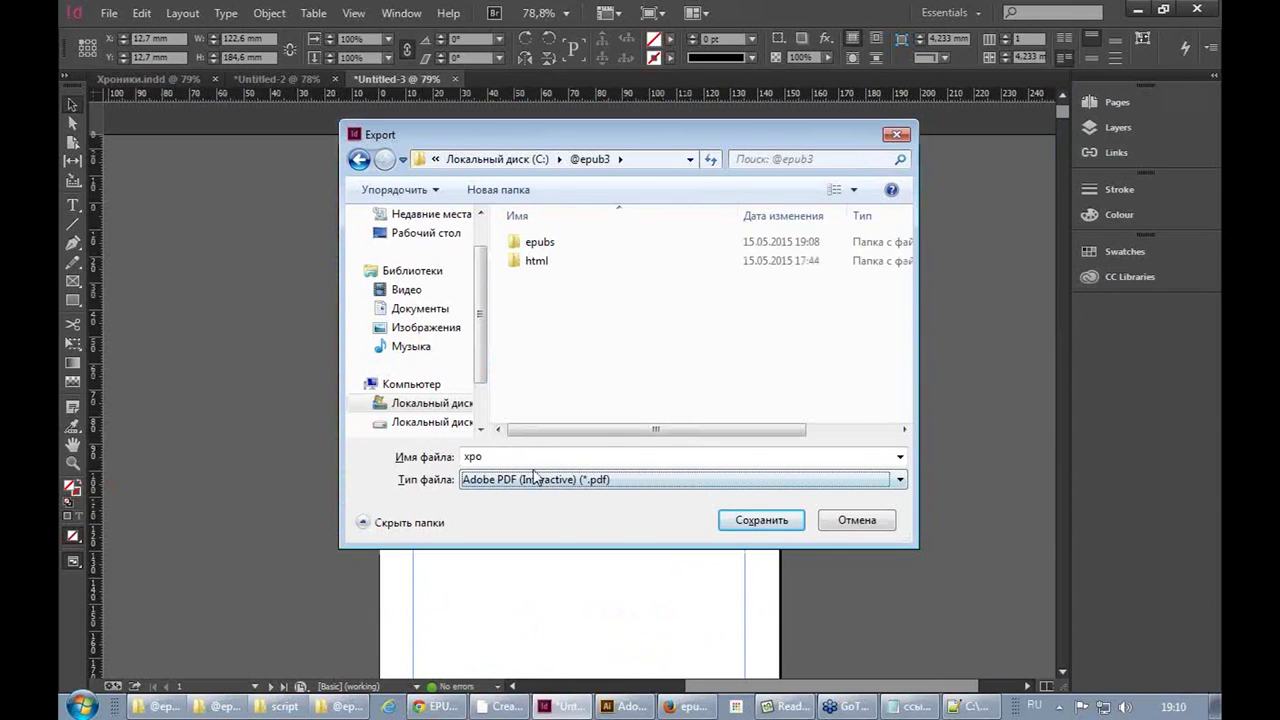
{"action": "left_click", "coordinate": [617, 482]}
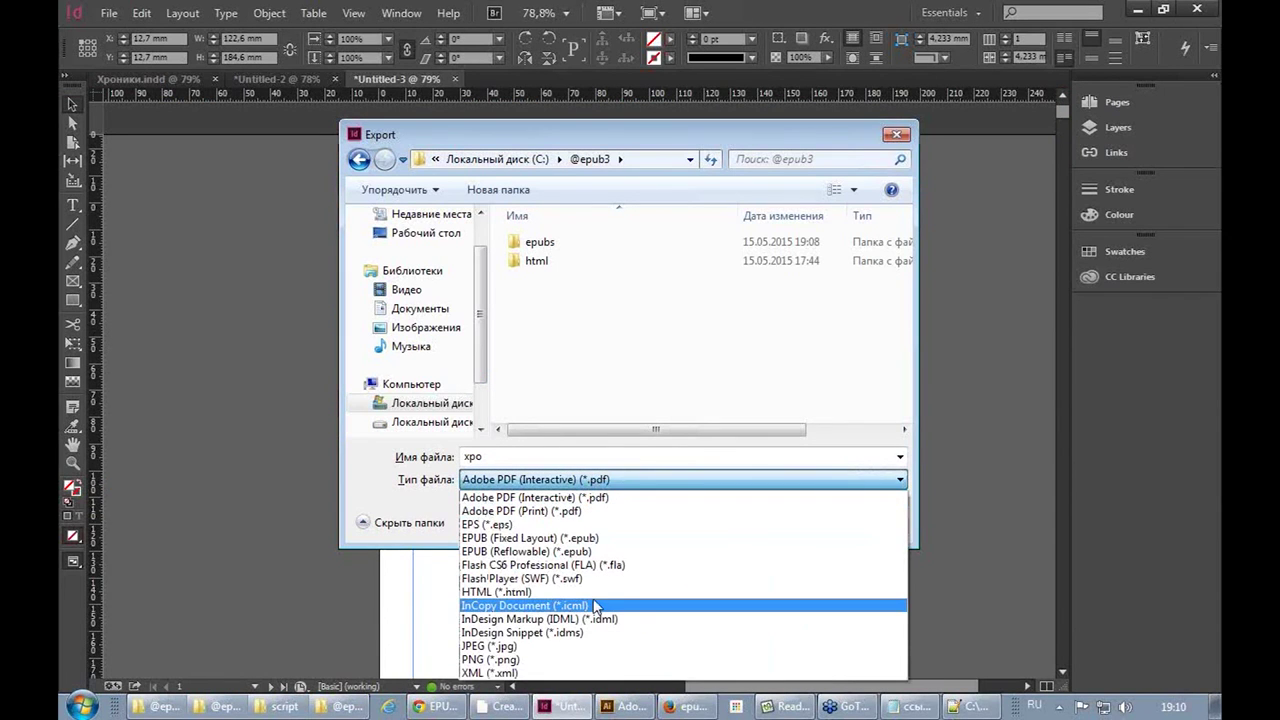
{"action": "left_click", "coordinate": [567, 551]}
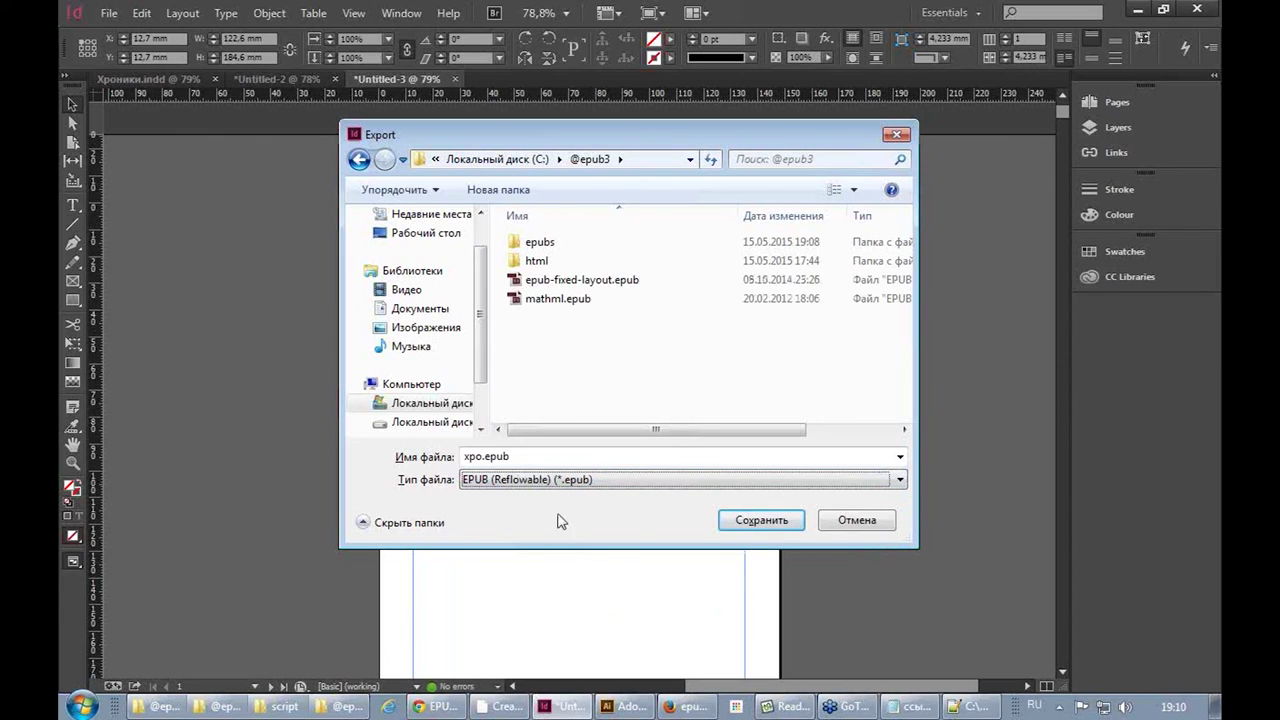
{"action": "left_click", "coordinate": [751, 523]}
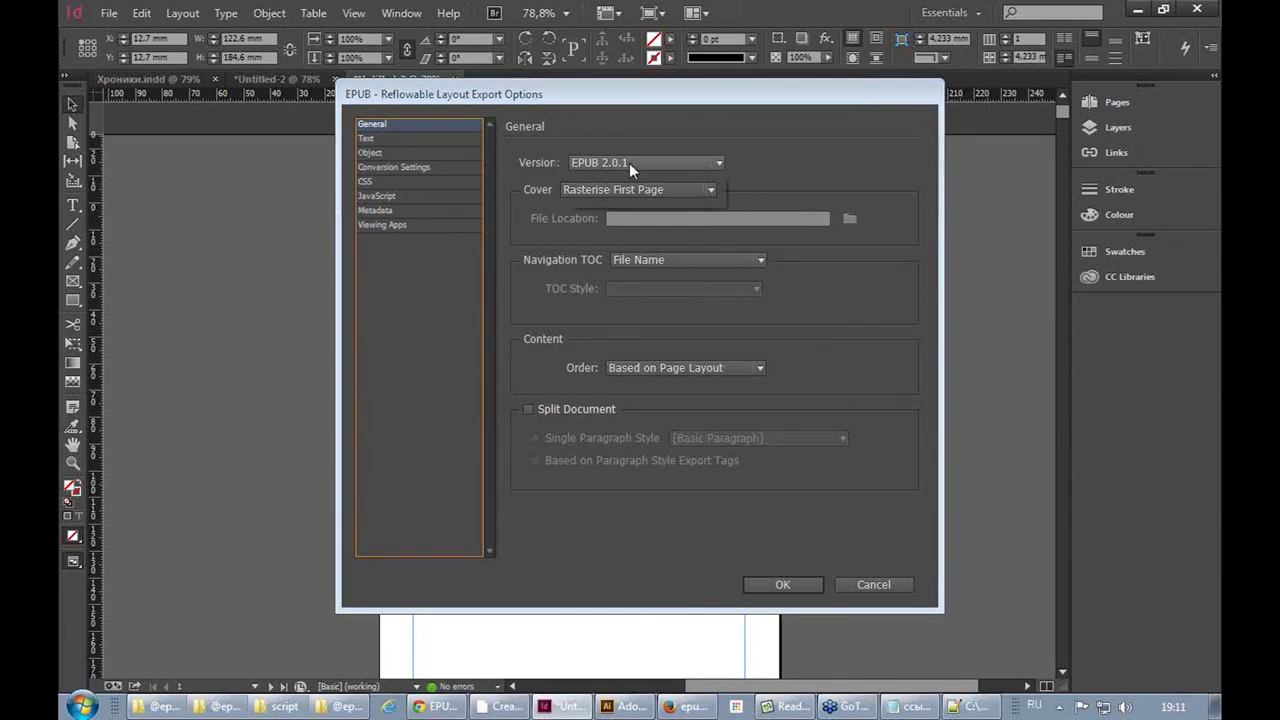
Keep the version at EPUB 2.0.1 and set the navigation TOC to Multi Level (TOC Style) with the [Default] TOC style
{"action": "left_click", "coordinate": [629, 163]}
{"action": "left_click", "coordinate": [632, 163]}
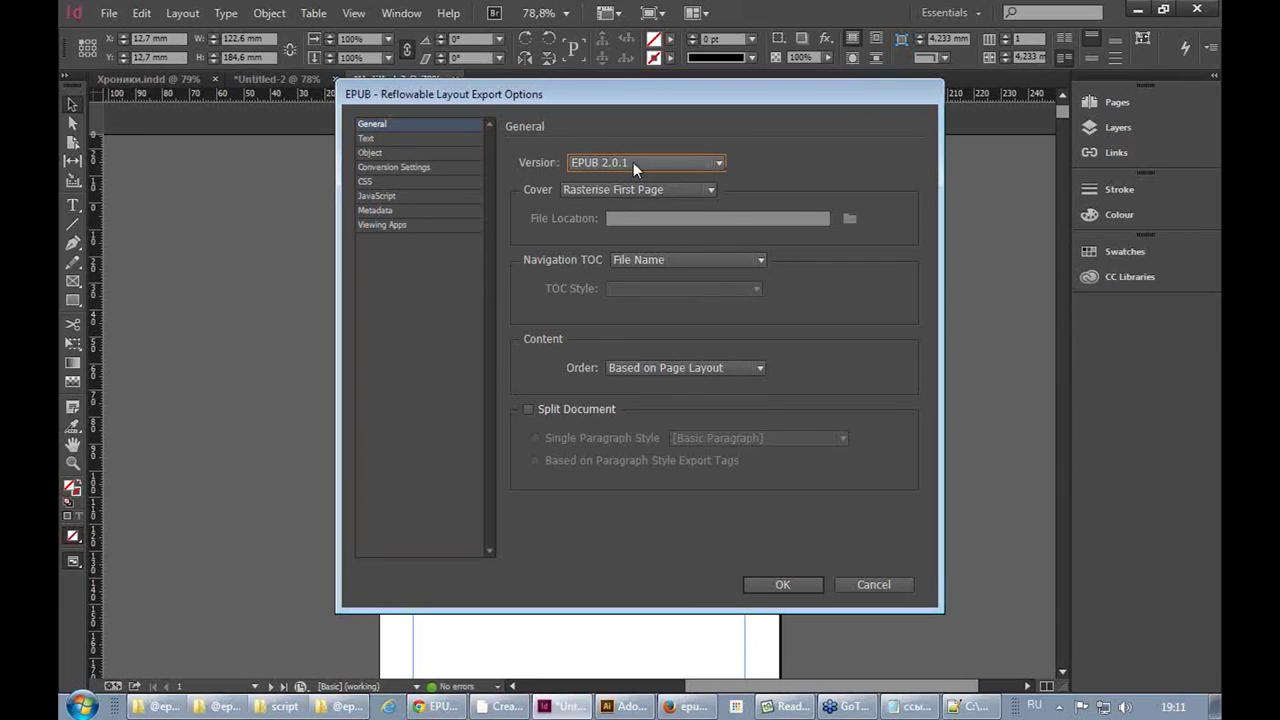
{"action": "left_click", "coordinate": [716, 259]}
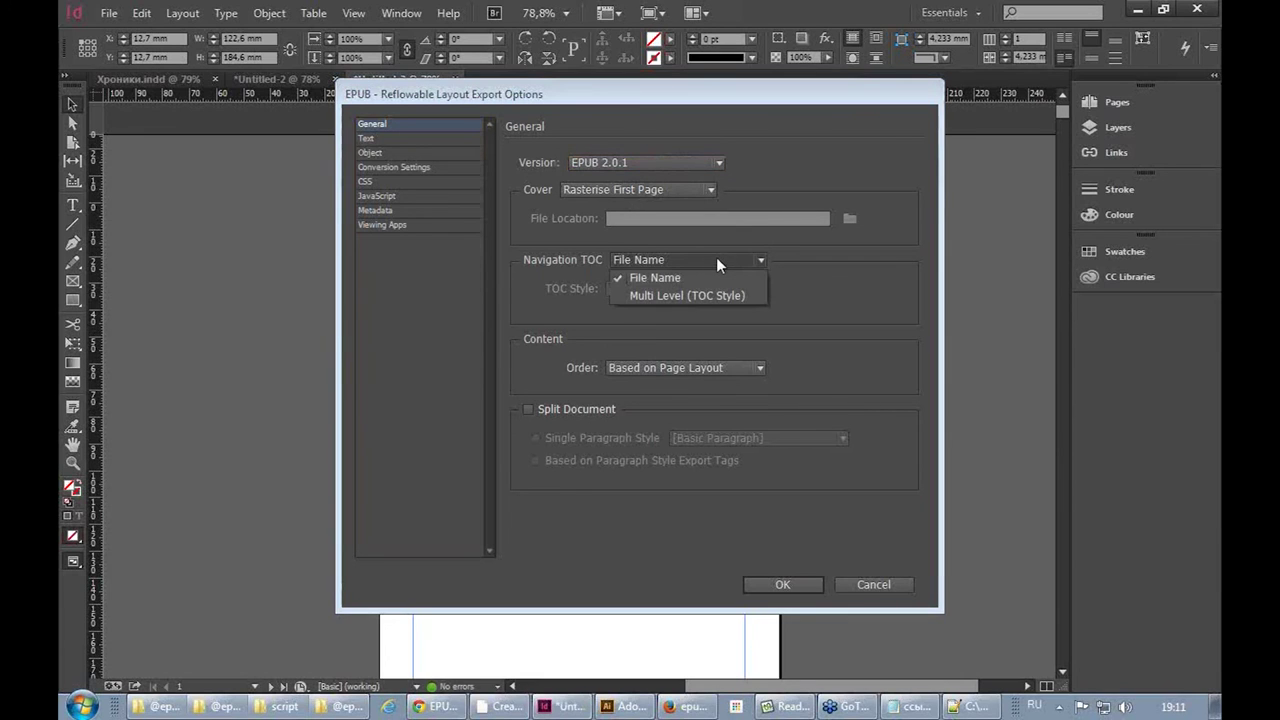
{"action": "left_click", "coordinate": [713, 297]}
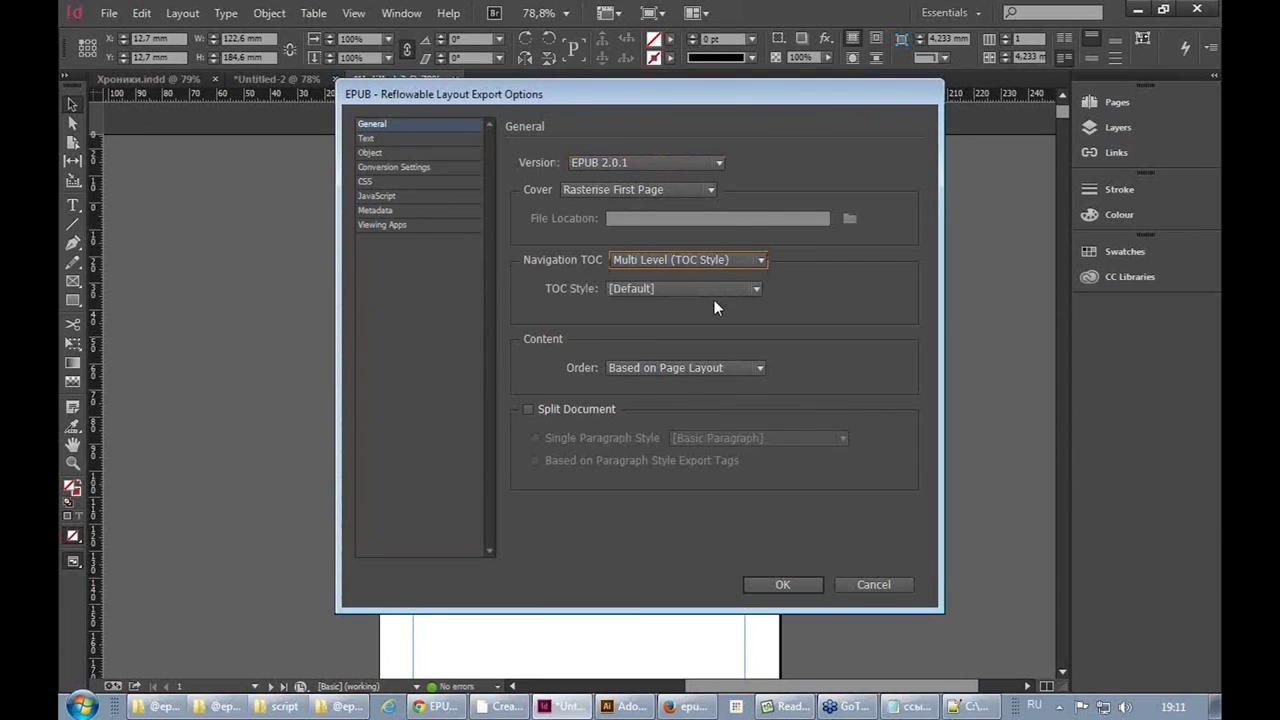
{"action": "left_click", "coordinate": [646, 288]}
{"action": "left_click", "coordinate": [654, 303]}
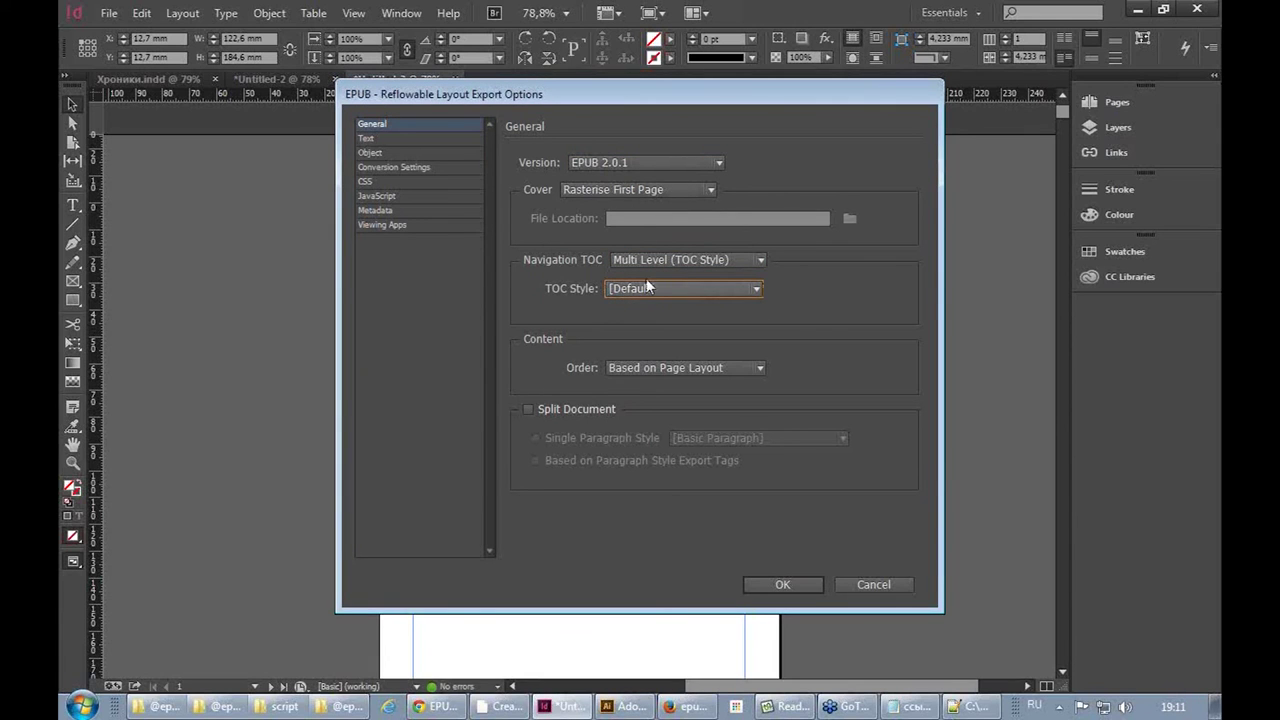
Review the Text, Object and Conversion Settings export options, including the available image resolutions and formats
{"action": "left_click", "coordinate": [370, 139]}
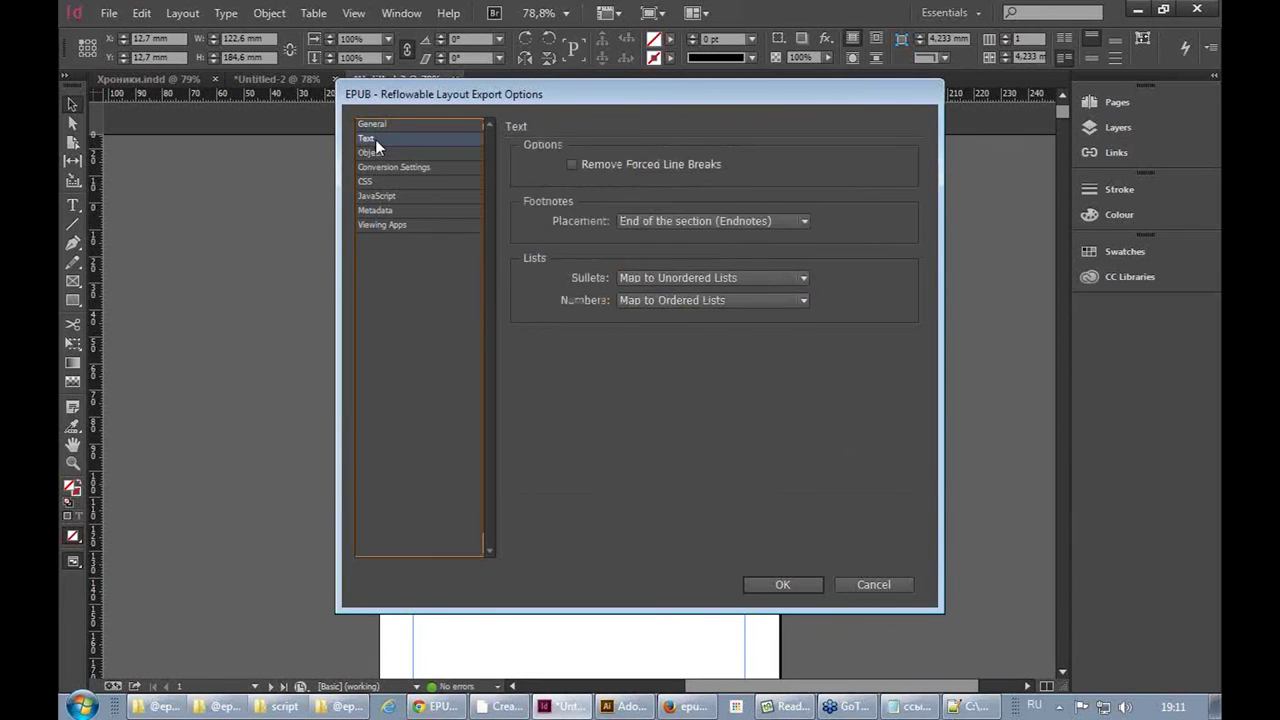
{"action": "left_click", "coordinate": [378, 152]}
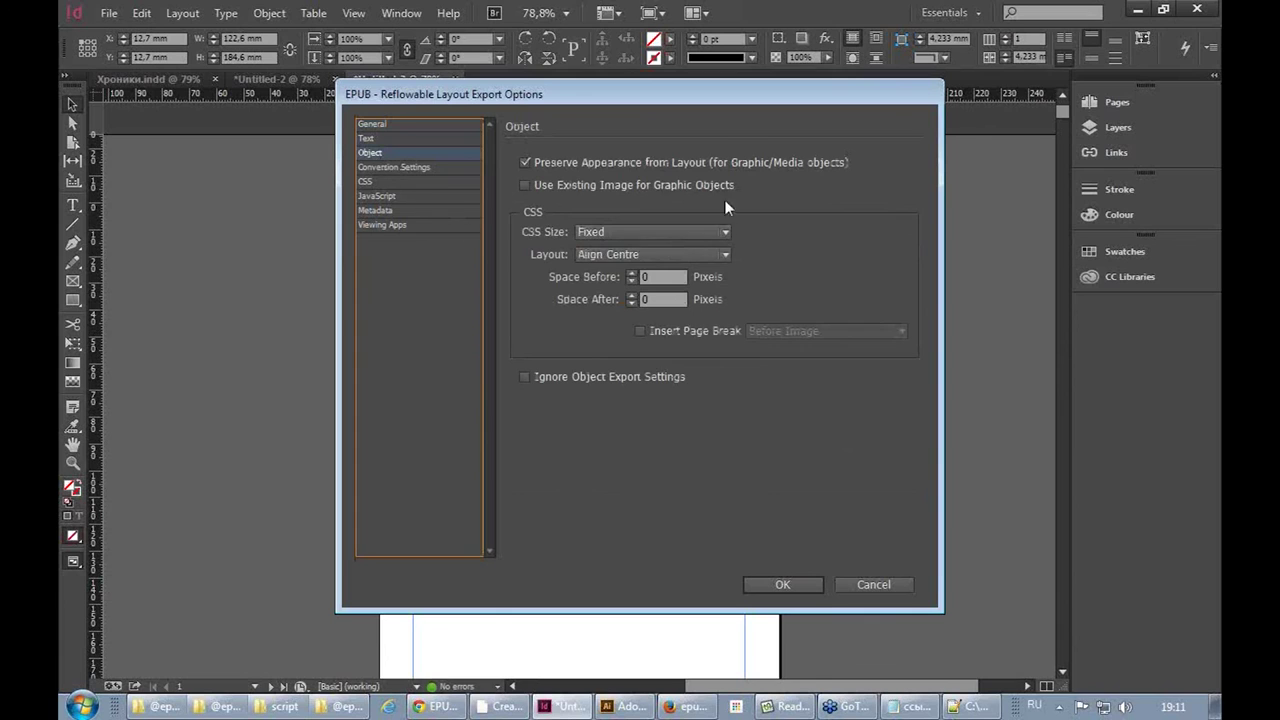
{"action": "left_click", "coordinate": [369, 141]}
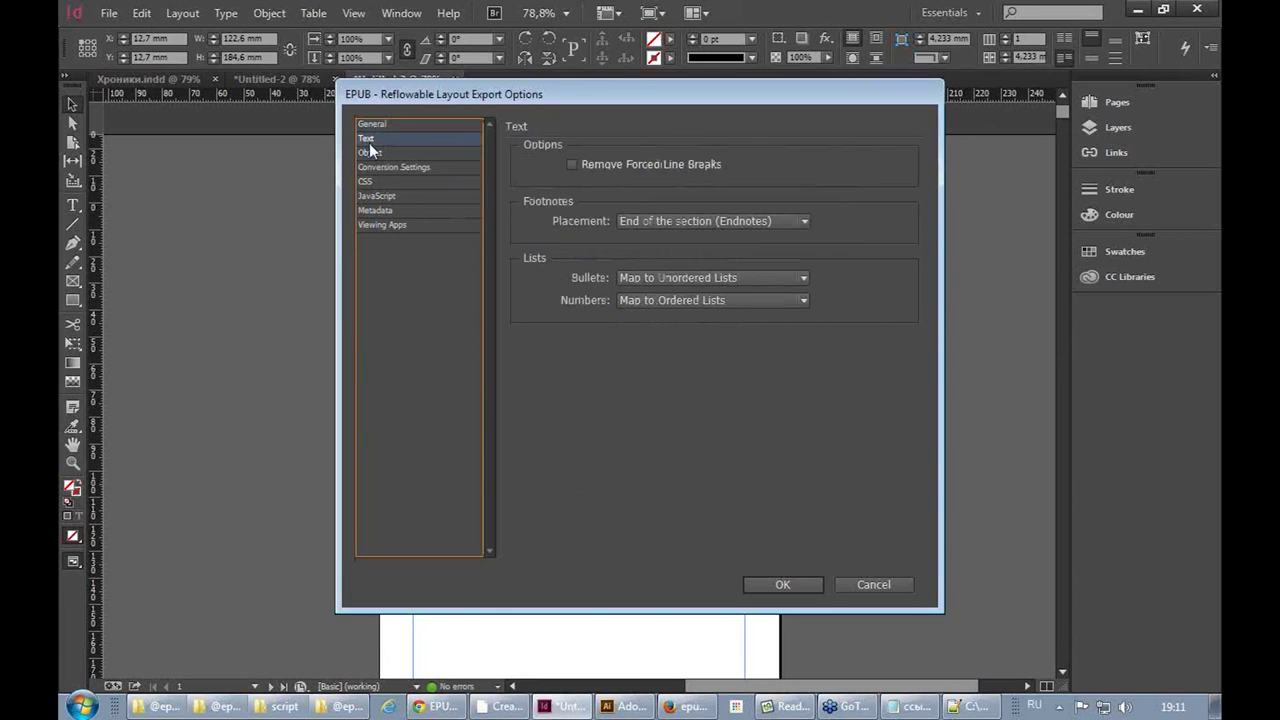
{"action": "left_click", "coordinate": [372, 155]}
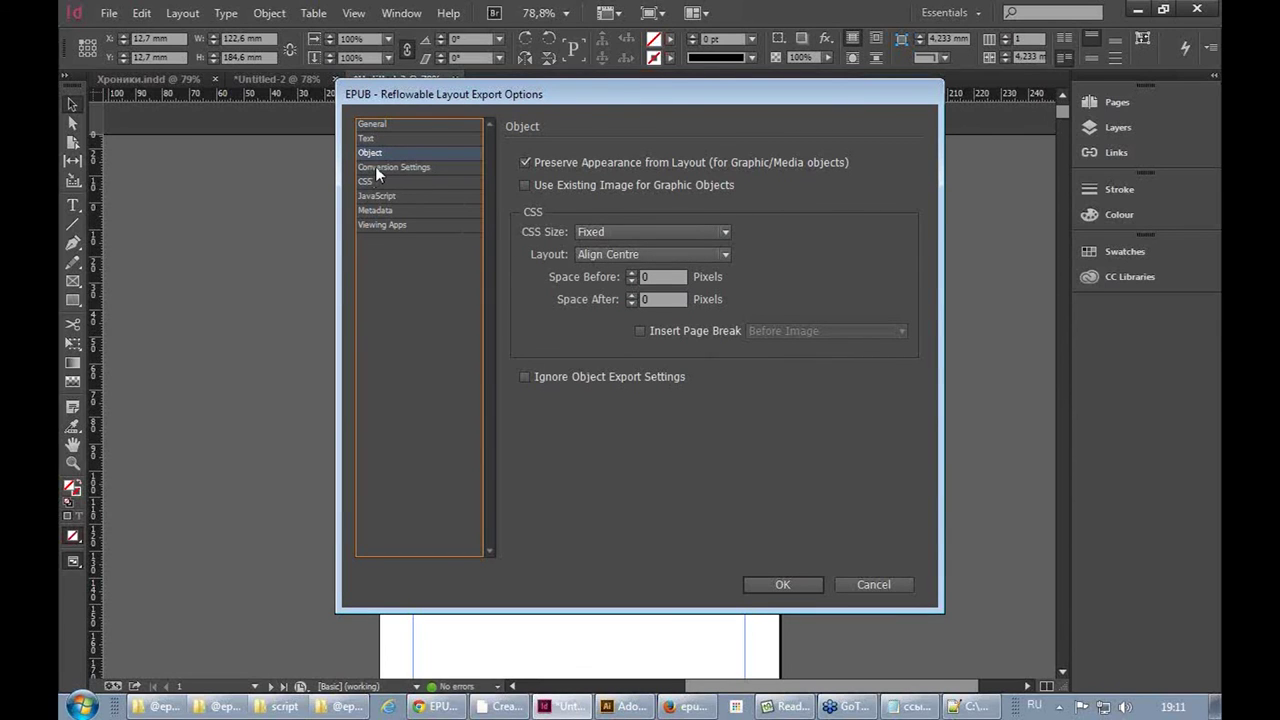
{"action": "left_click", "coordinate": [376, 170]}
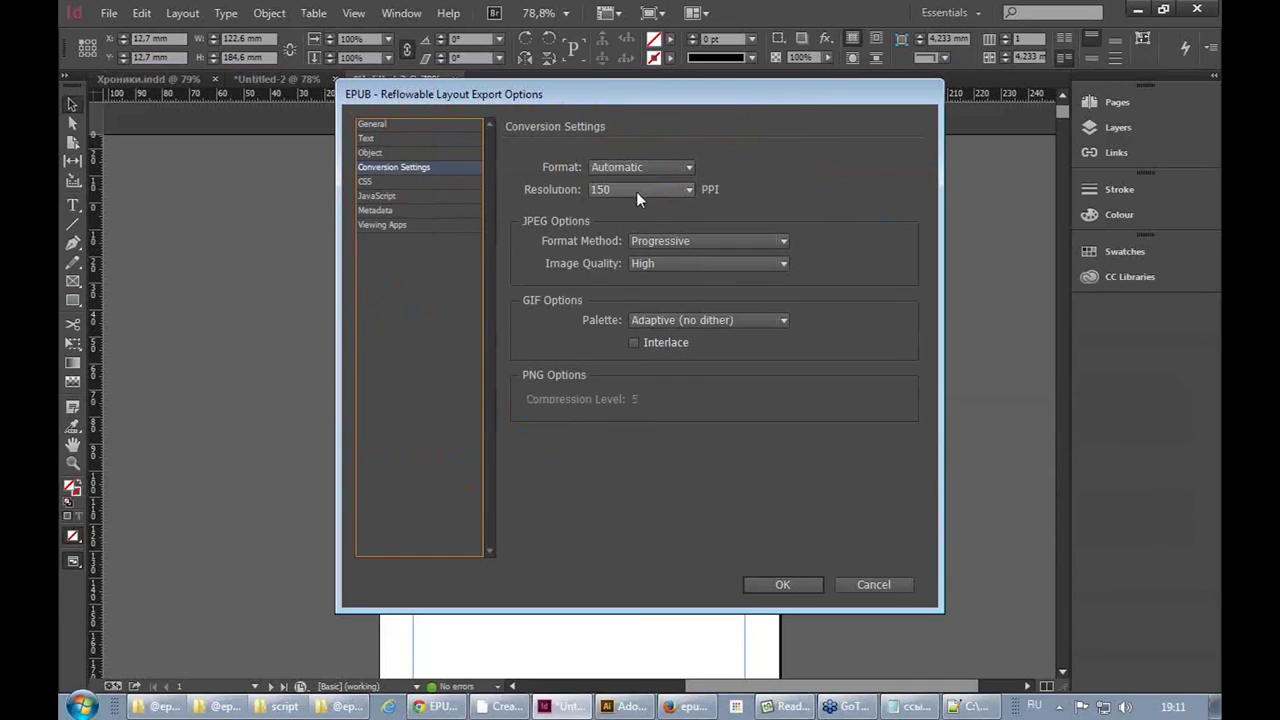
{"action": "left_click", "coordinate": [592, 208]}
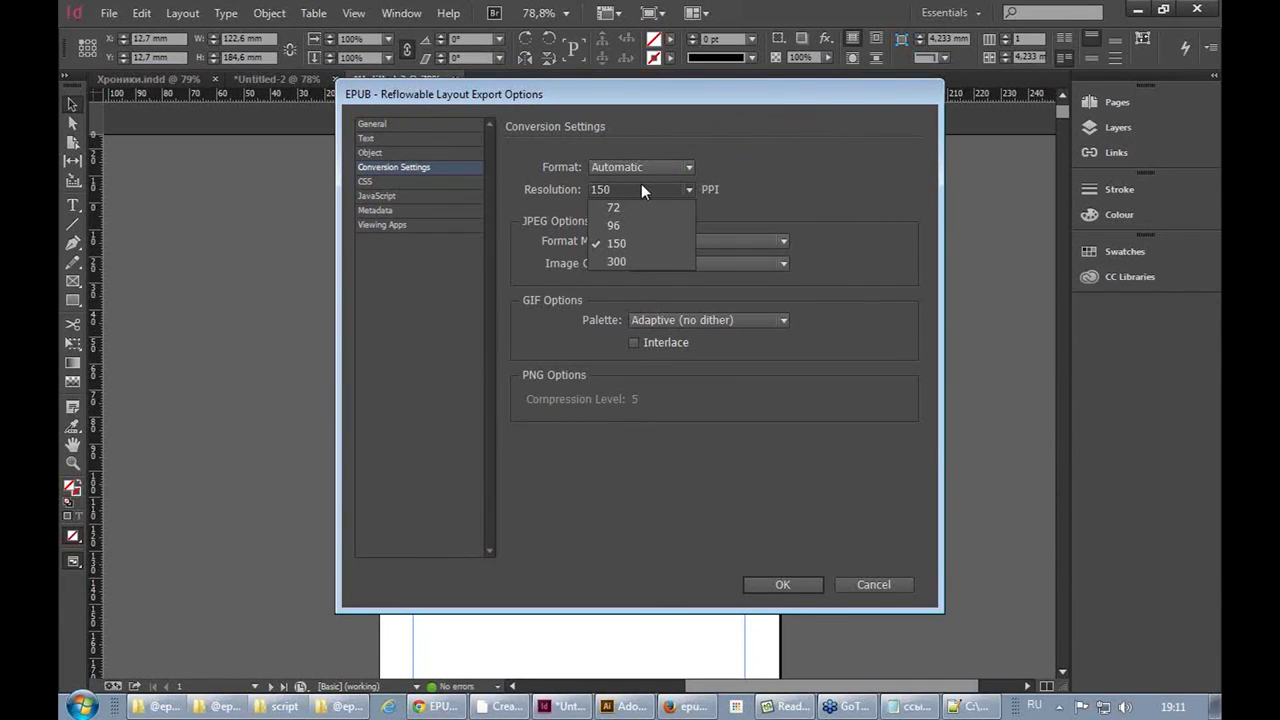
{"action": "left_click", "coordinate": [641, 190]}
{"action": "left_click", "coordinate": [654, 167]}
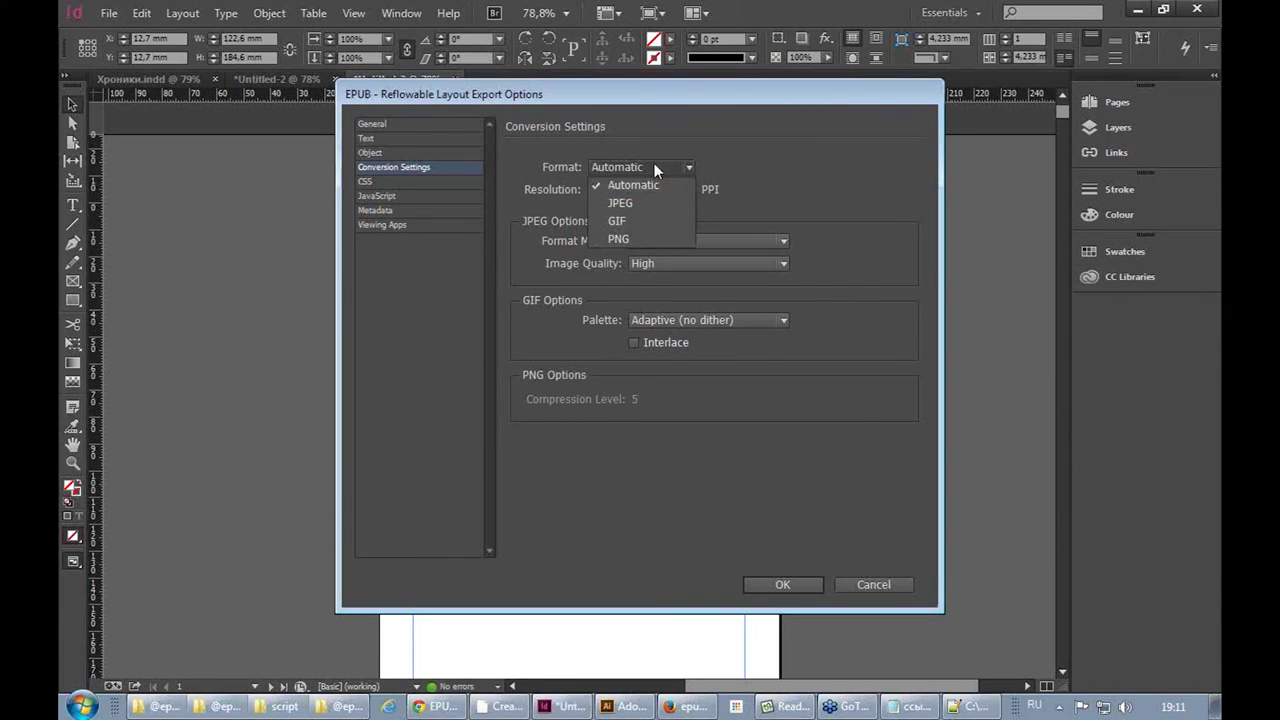
{"action": "left_click", "coordinate": [654, 168]}
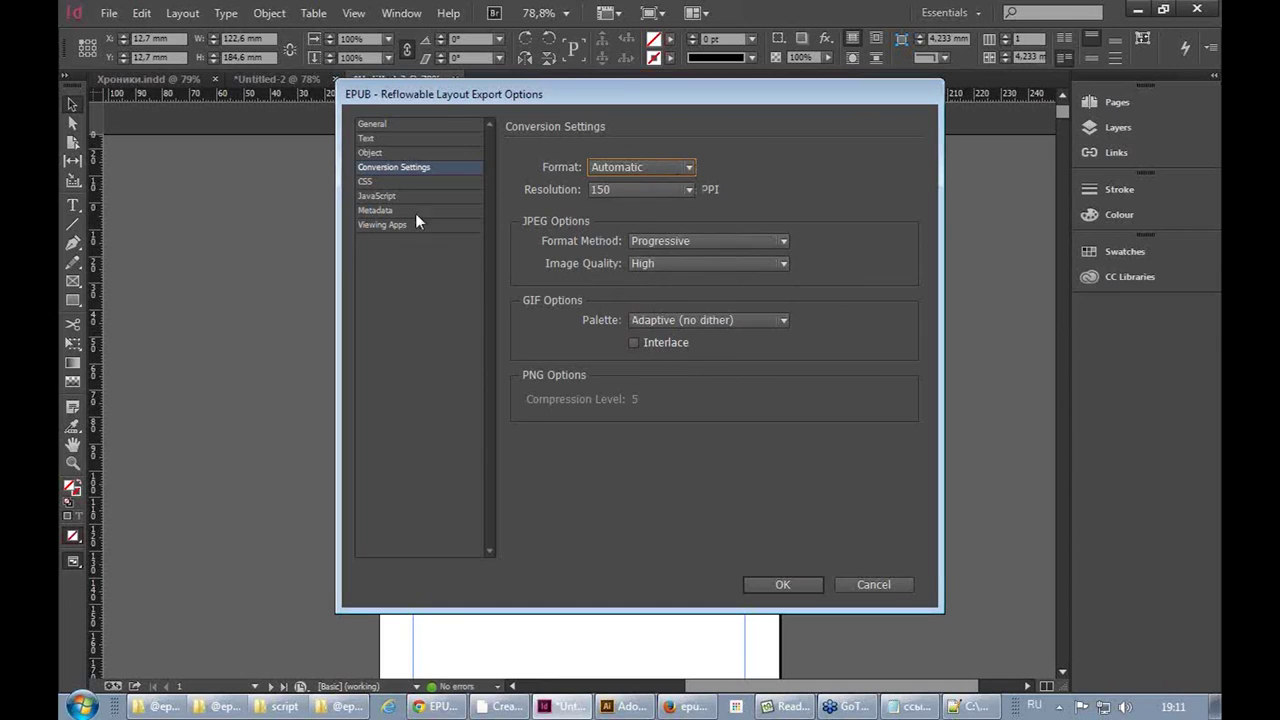
Look over the CSS and JavaScript export options and export the reflowable EPUB with the current settings
{"action": "left_click", "coordinate": [370, 181]}
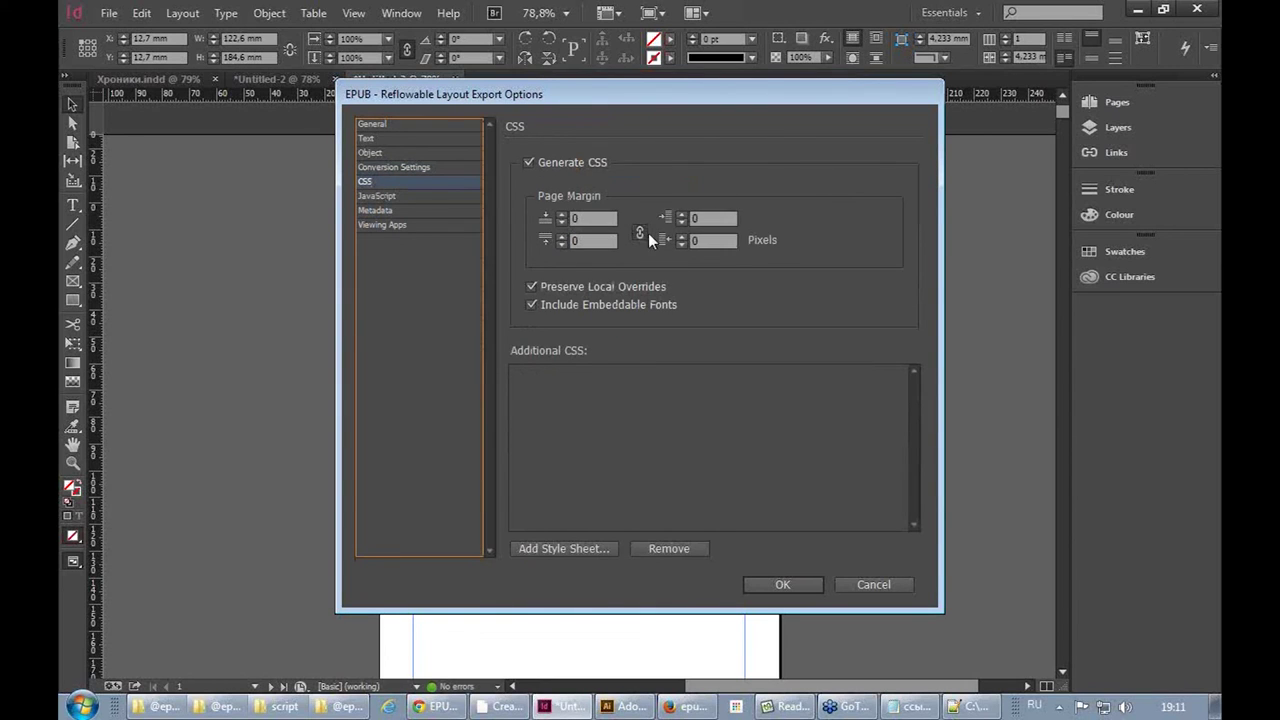
{"action": "left_click", "coordinate": [380, 198]}
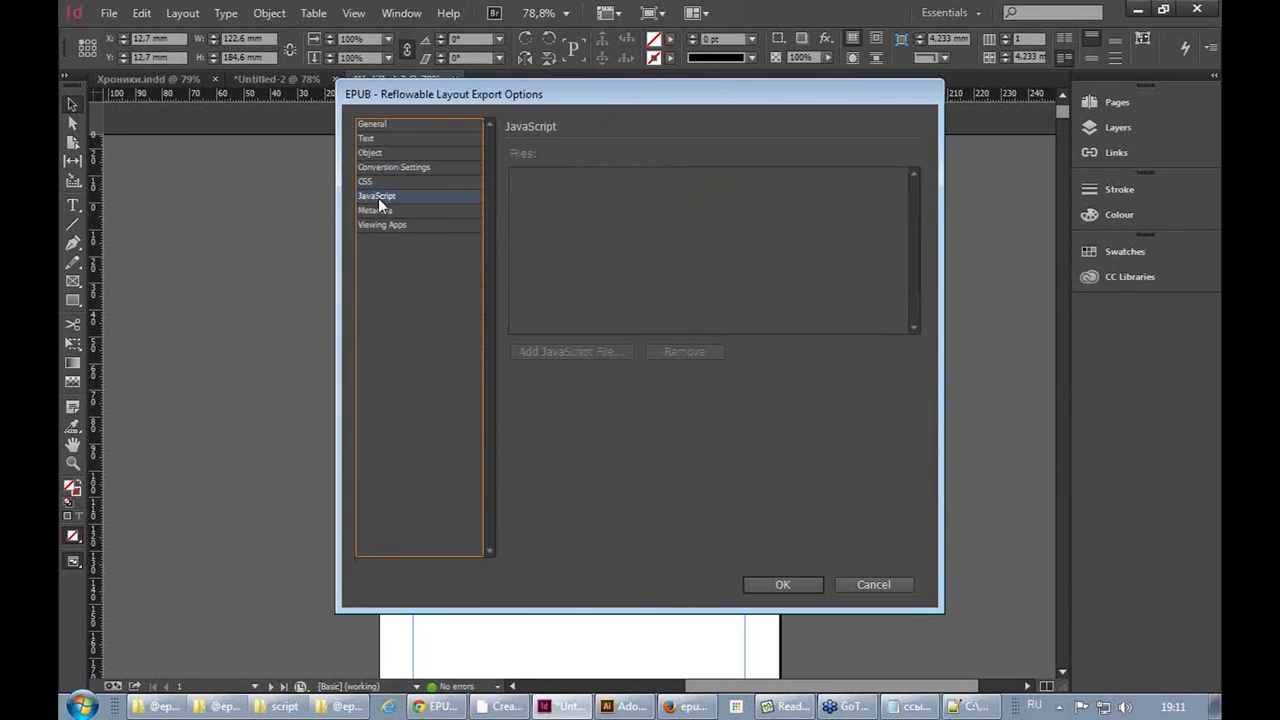
{"action": "left_click", "coordinate": [809, 584]}
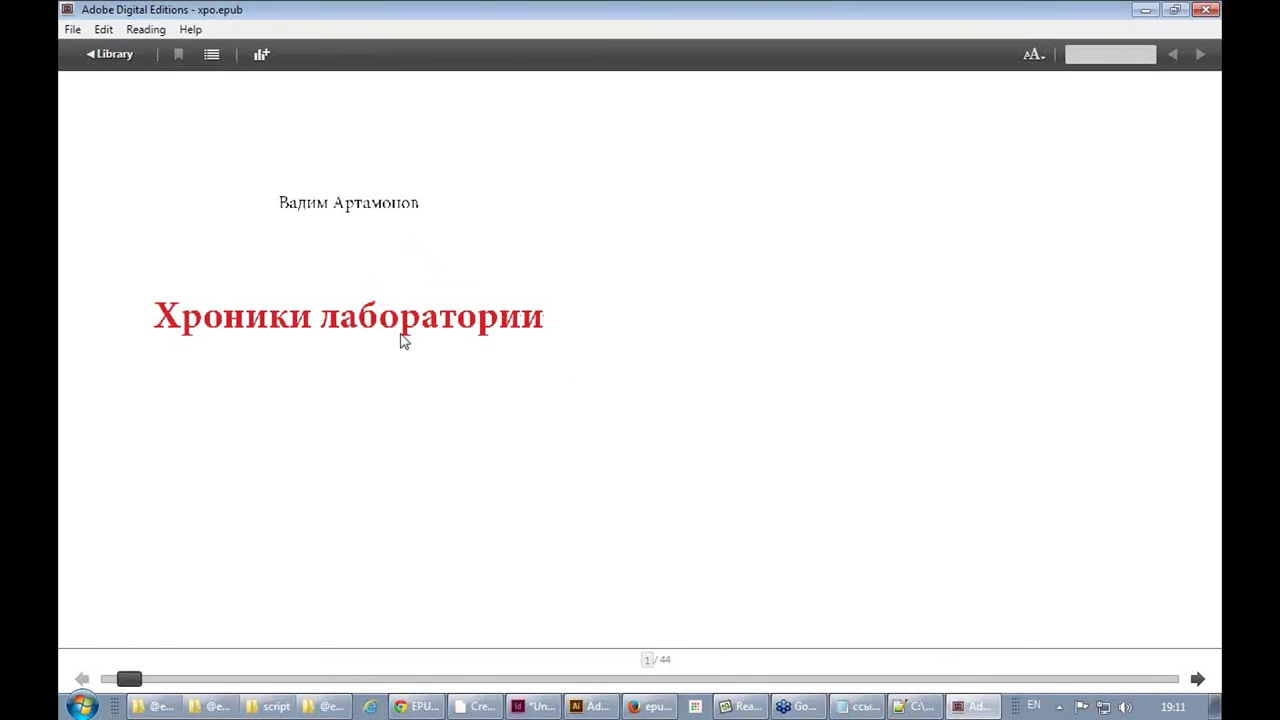
Go to page 3 of the exported EPUB and compare the Ultra Large, Small and Large reading sizes, finishing on Ultra Large
{"action": "scroll", "coordinate": [403, 341], "scroll_direction": "down", "scroll_amount": 10}
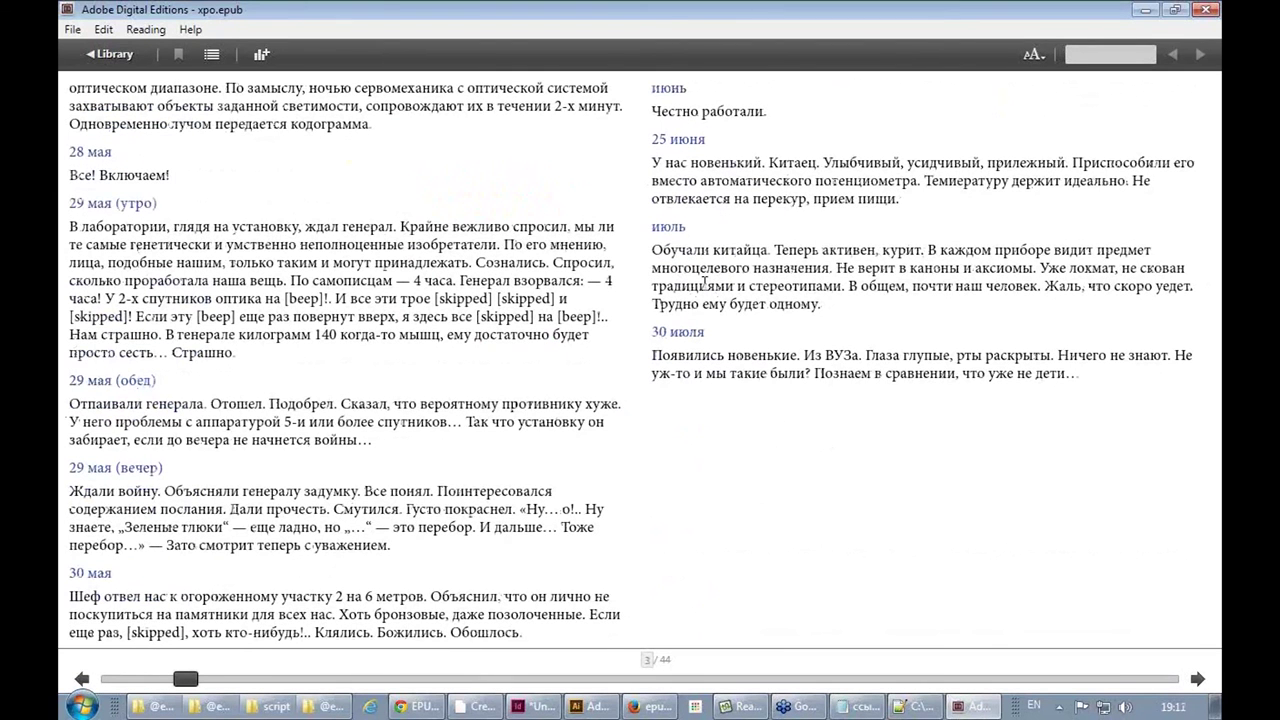
{"action": "left_click", "coordinate": [1033, 54]}
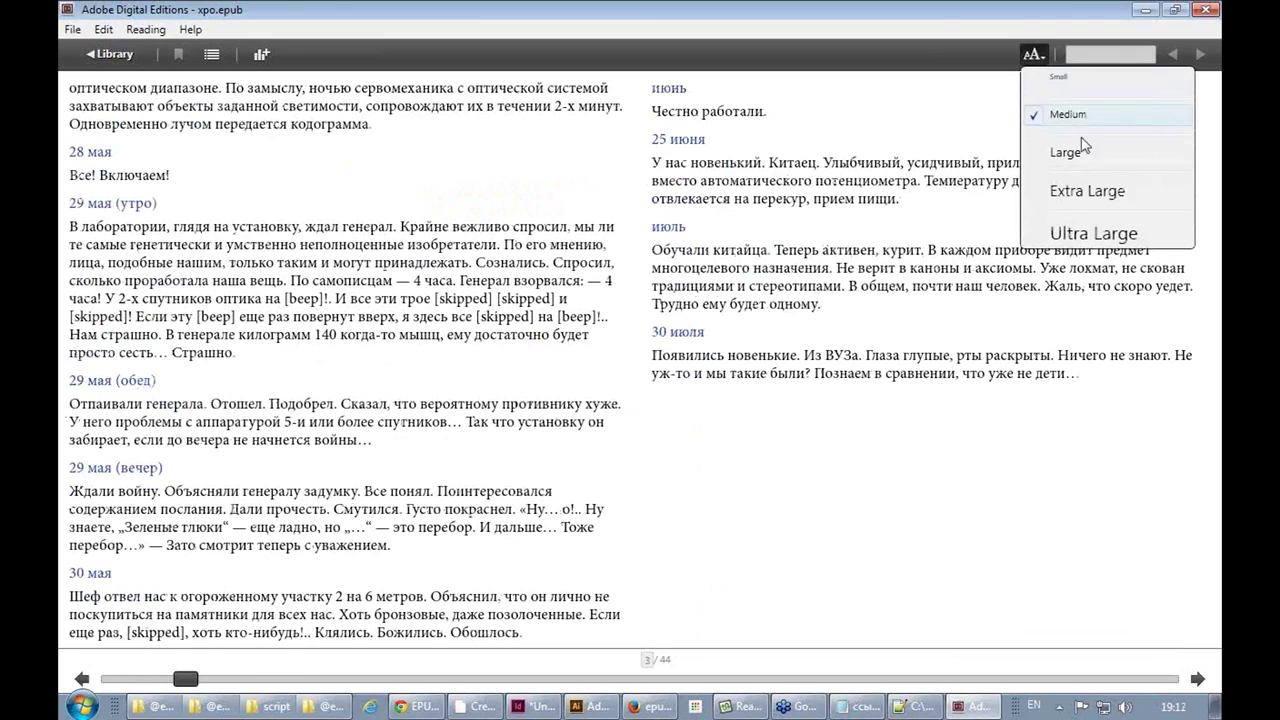
{"action": "left_click", "coordinate": [1080, 236]}
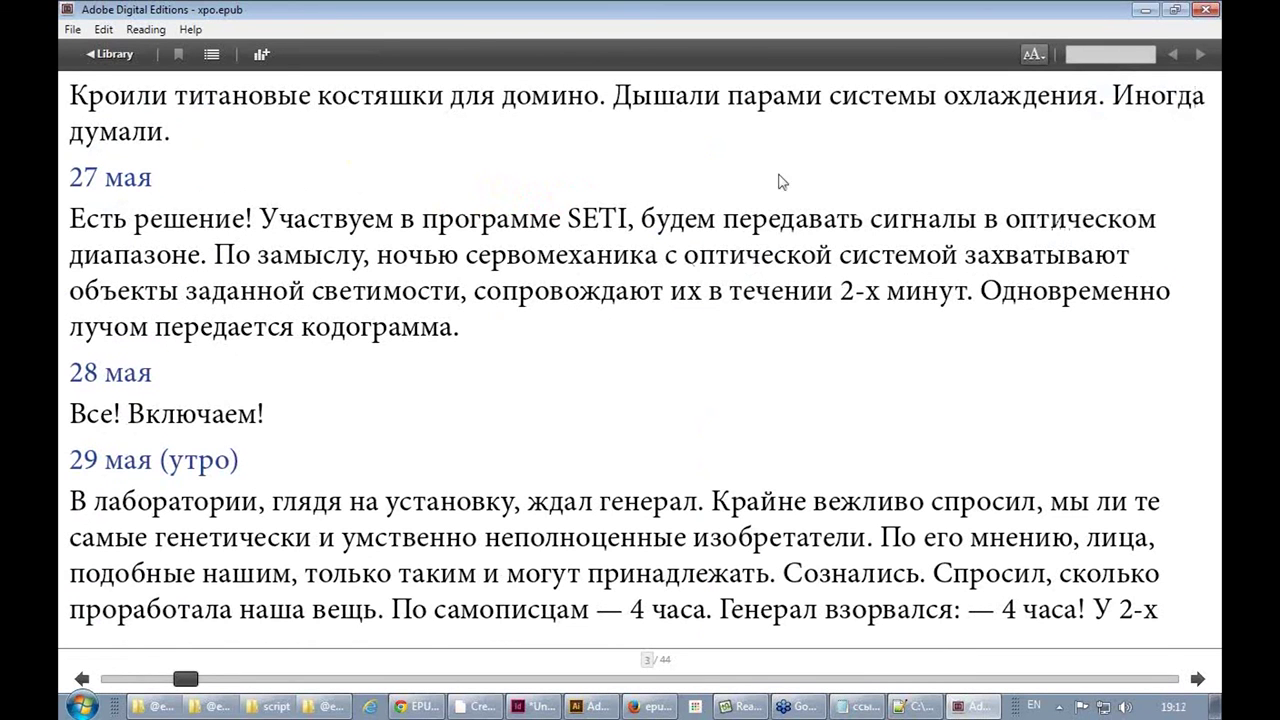
{"action": "left_click", "coordinate": [1033, 54]}
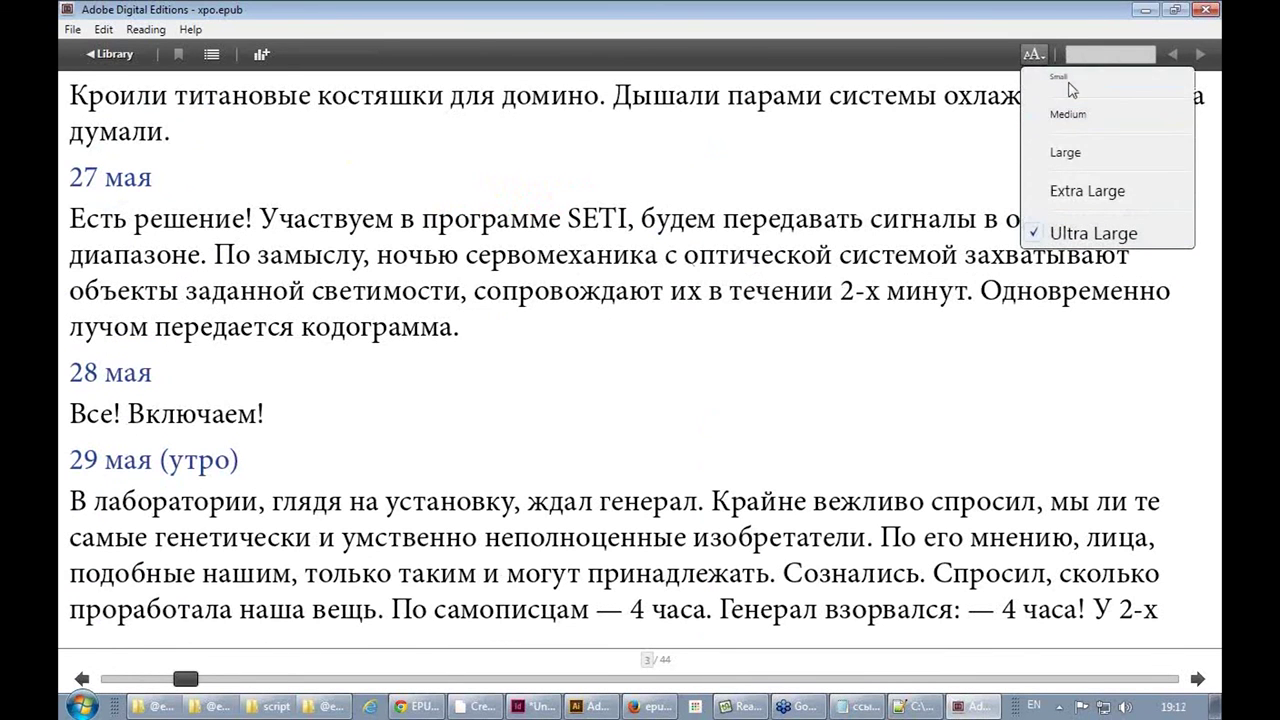
{"action": "left_click", "coordinate": [1069, 83]}
{"action": "left_click", "coordinate": [1033, 54]}
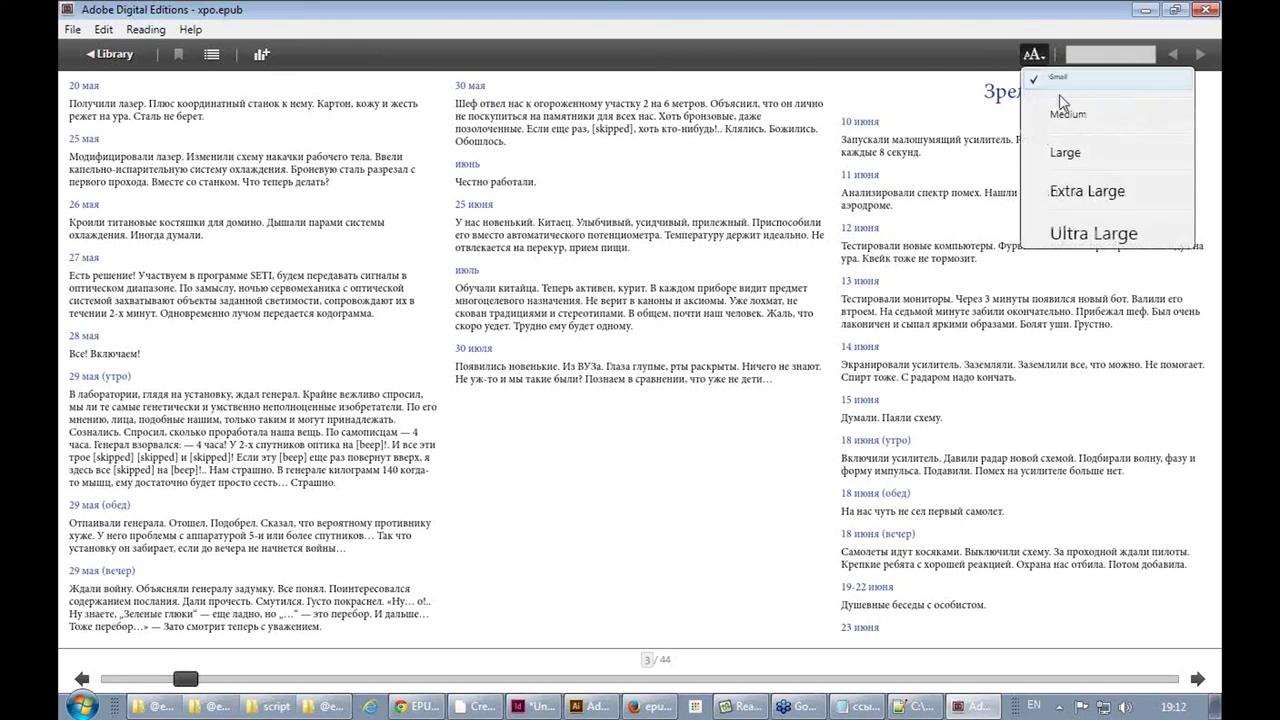
{"action": "left_click", "coordinate": [1076, 152]}
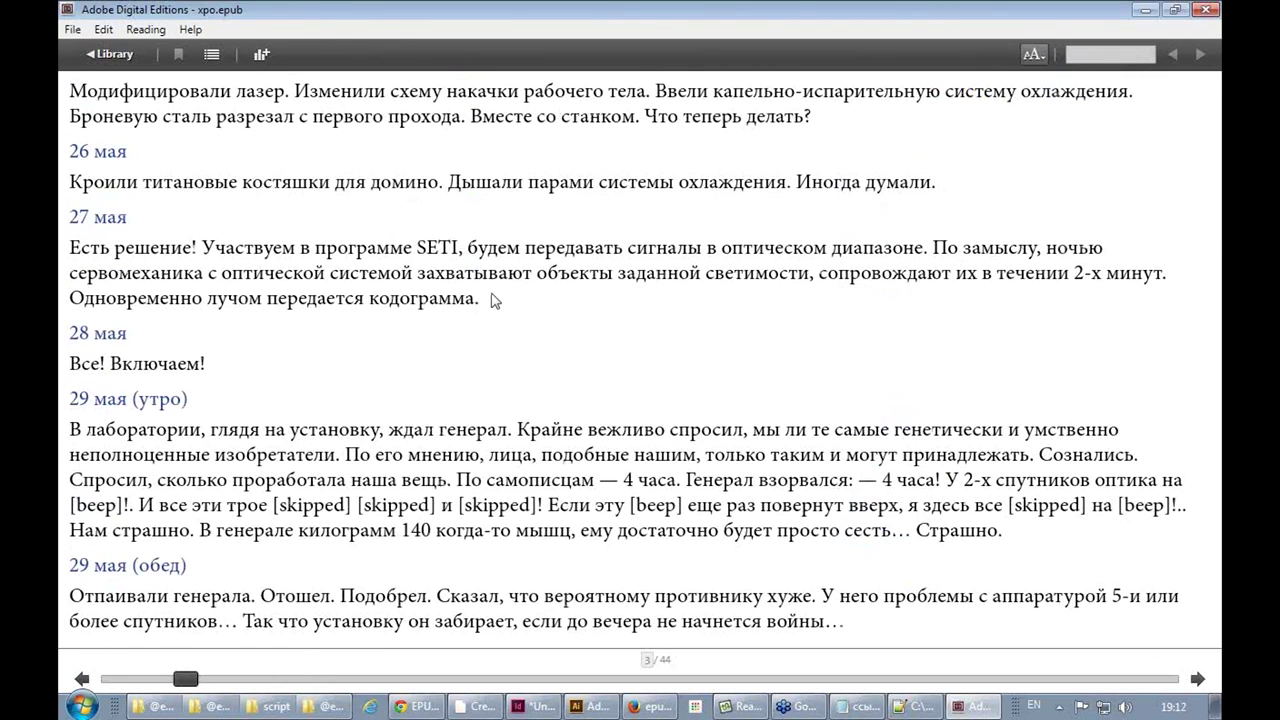
{"action": "left_click", "coordinate": [1033, 54]}
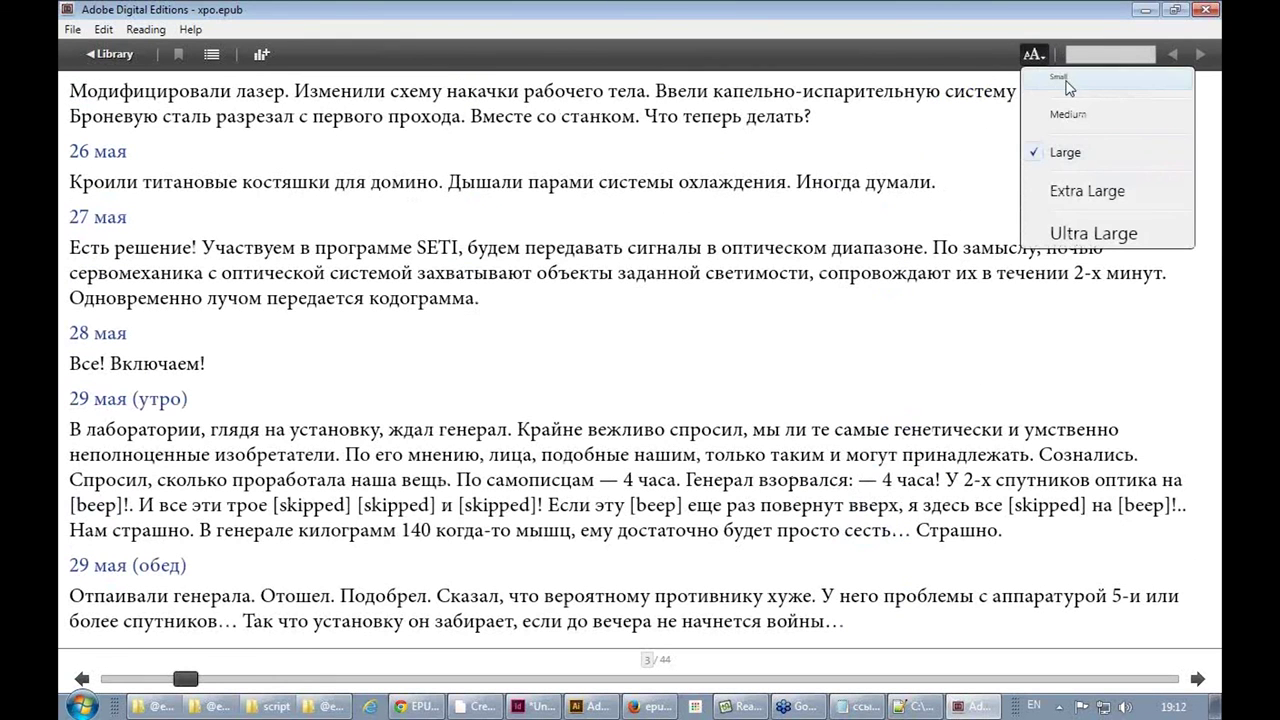
{"action": "left_click", "coordinate": [1063, 84]}
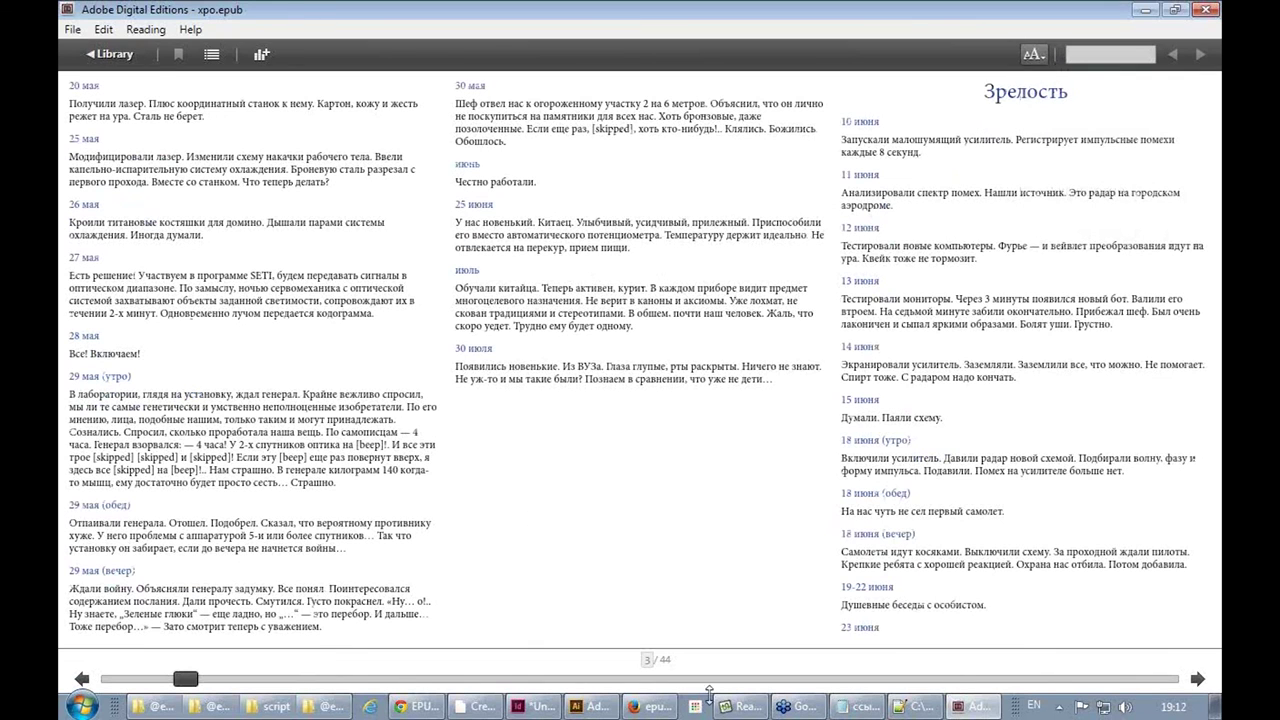
{"action": "left_click", "coordinate": [1033, 54]}
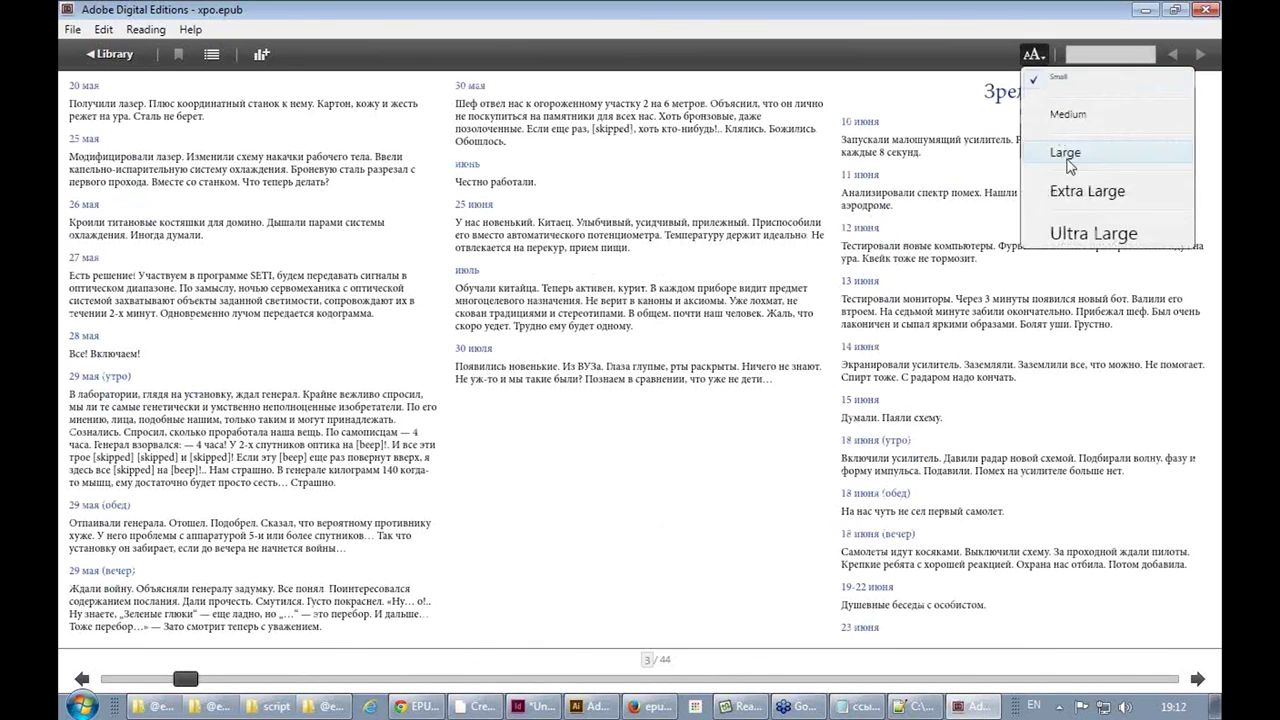
{"action": "left_click", "coordinate": [1073, 240]}
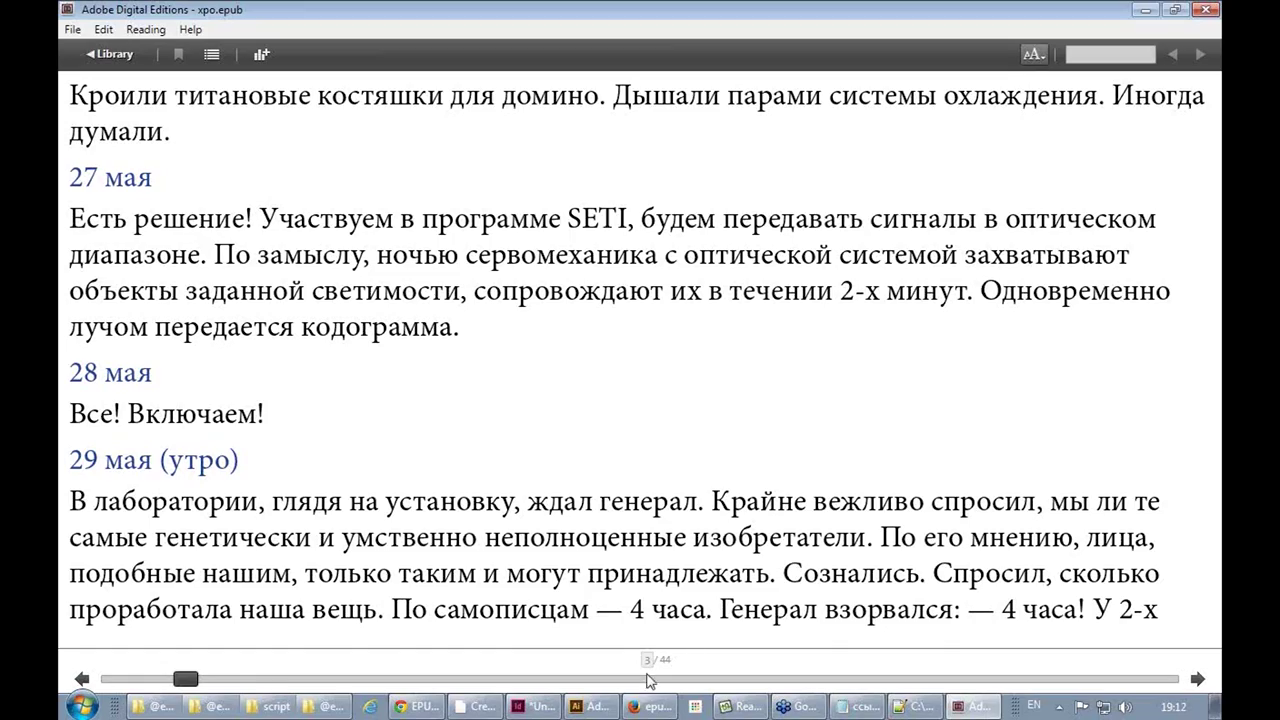
Browse through the exported book at the current text size and stop at page 22
{"action": "left_click_drag", "start_coordinate": [190, 679], "coordinate": [468, 680]}
{"action": "left_click", "coordinate": [1160, 679]}
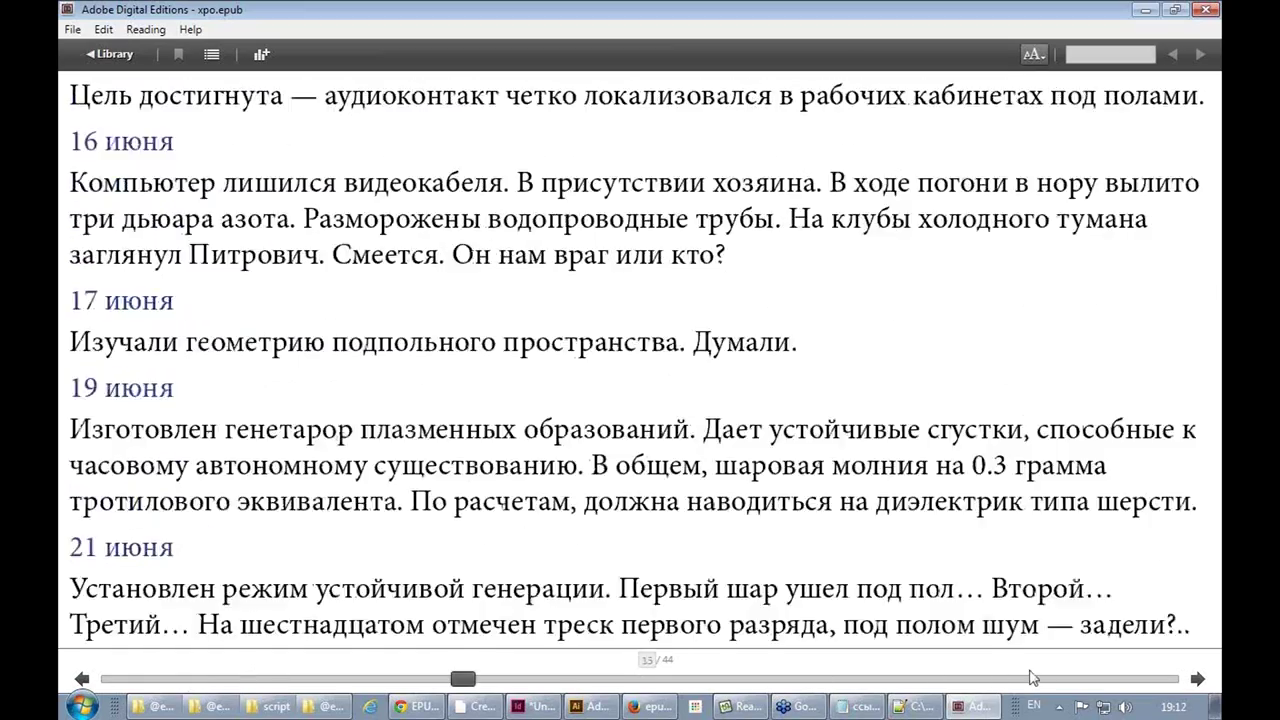
{"action": "left_click_drag", "start_coordinate": [1163, 679], "coordinate": [1054, 679]}
{"action": "left_click_drag", "start_coordinate": [808, 678], "coordinate": [640, 684]}
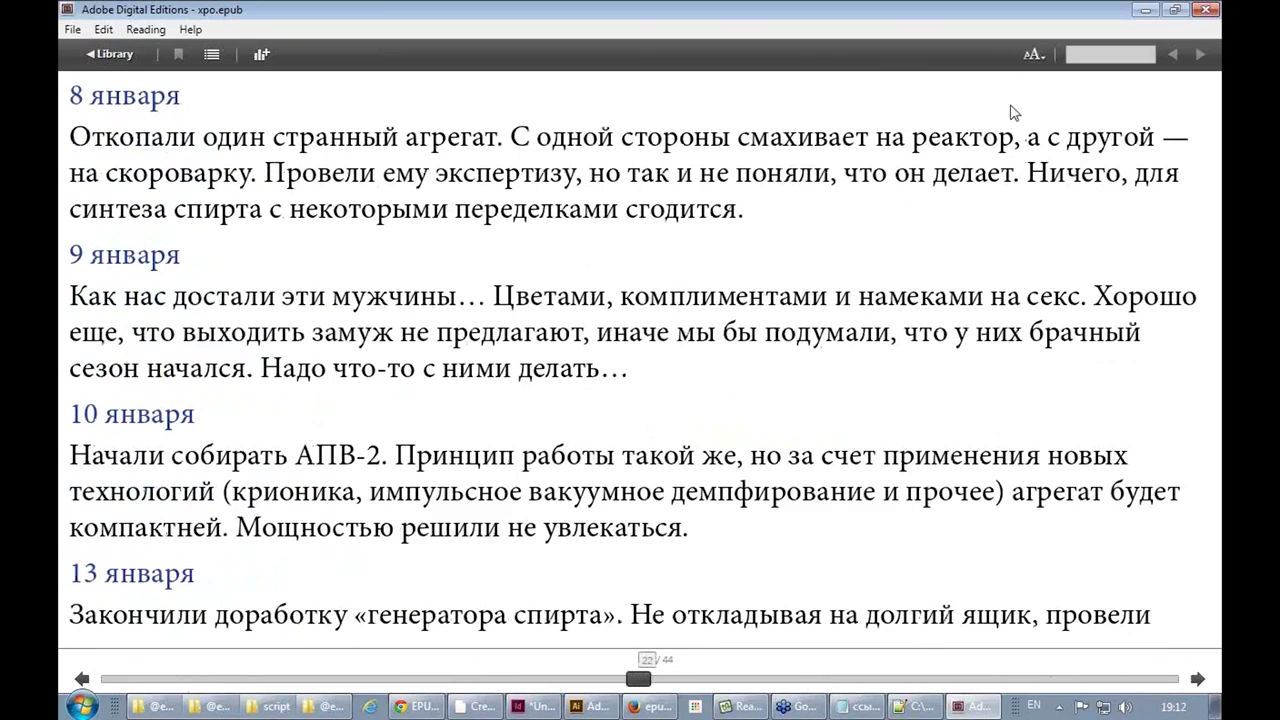
Set the reading text size to Small and go back to page 16 of the book
{"action": "left_click", "coordinate": [1034, 54]}
{"action": "left_click", "coordinate": [1060, 80]}
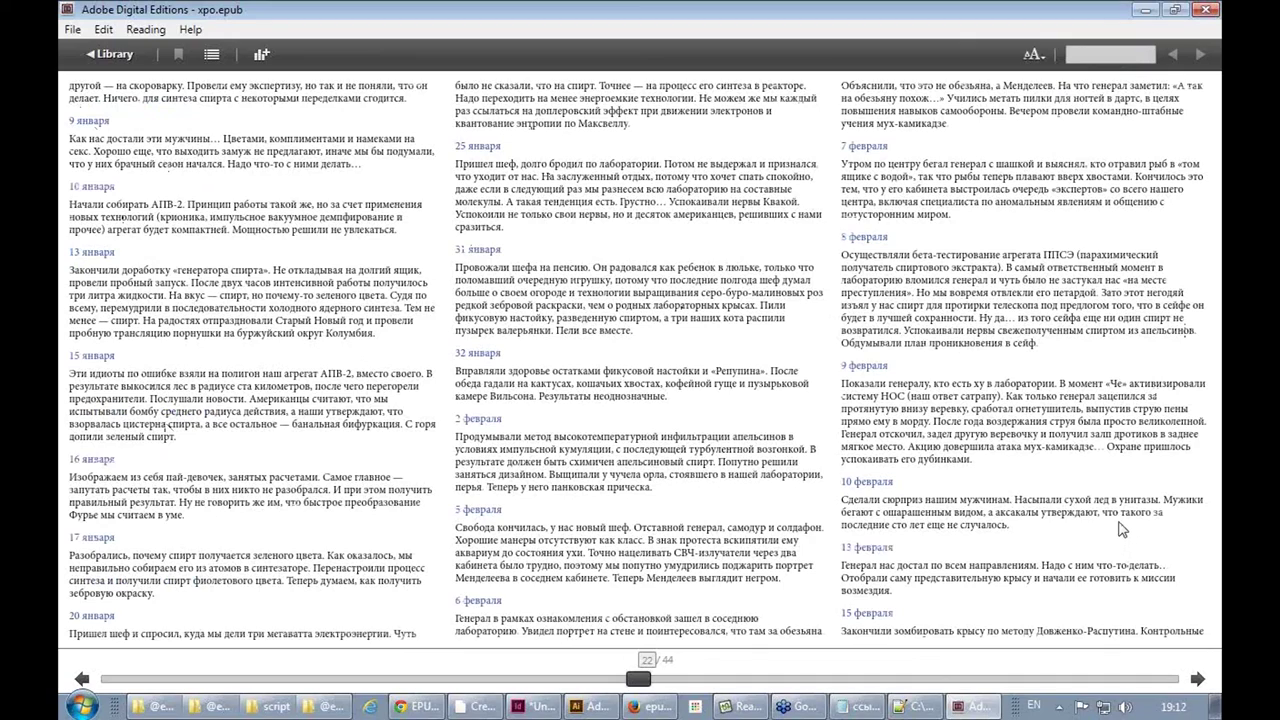
{"action": "left_click_drag", "start_coordinate": [640, 680], "coordinate": [476, 677]}
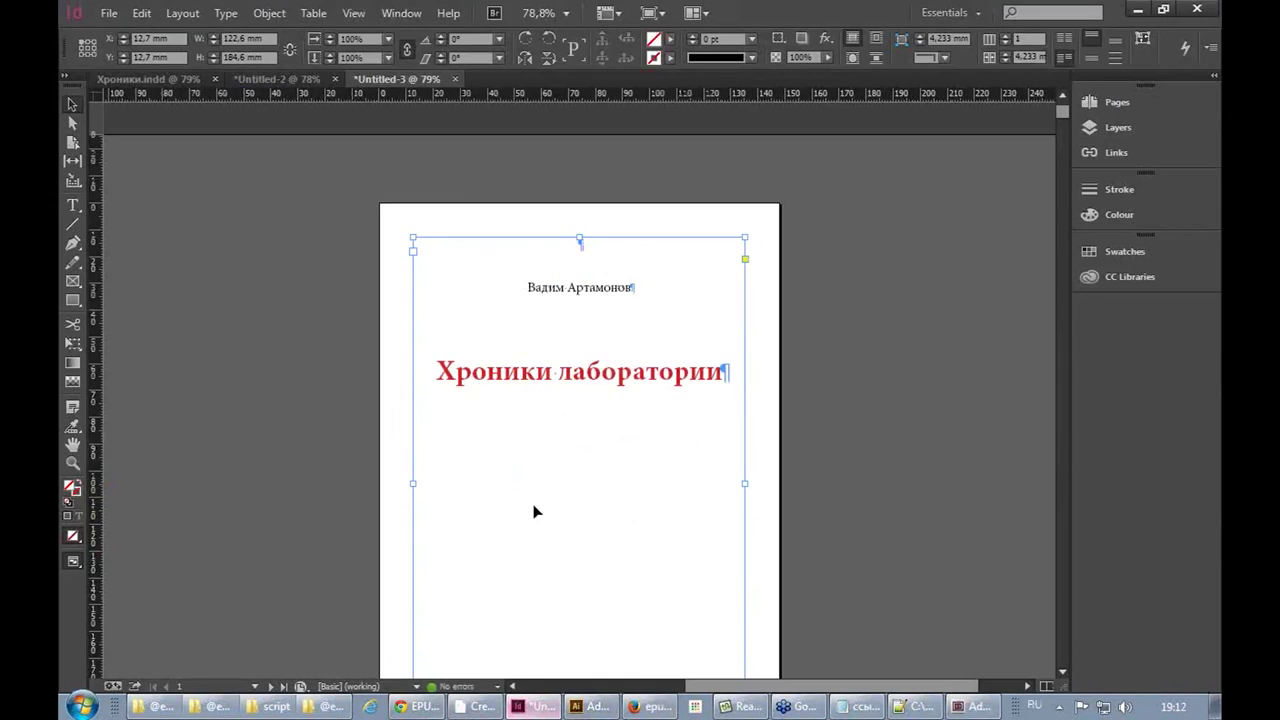
Switch to InDesign, examine the hyphenated line ends of the 17 июня paragraph on page 2, and compare them with the EPUB in Adobe Digital Editions
{"action": "scroll", "coordinate": [576, 389], "scroll_direction": "down", "scroll_amount": 10}
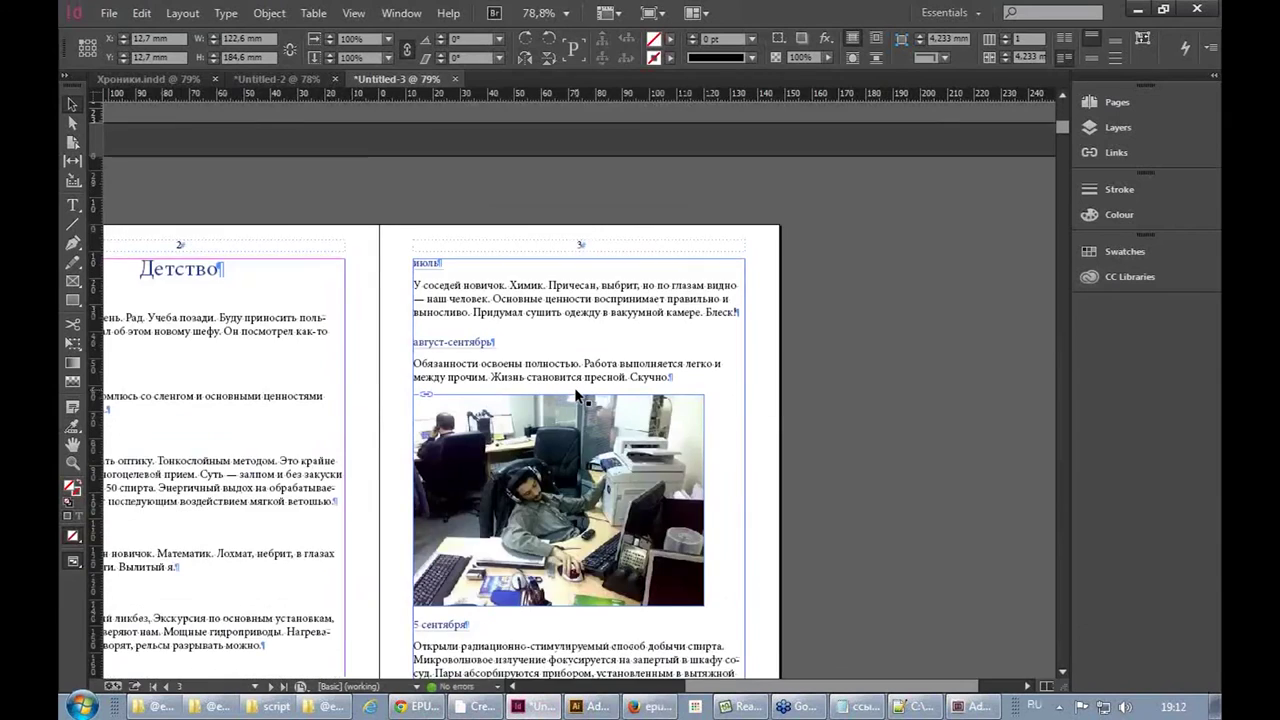
{"action": "scroll", "coordinate": [576, 397], "scroll_direction": "down", "scroll_amount": 4}
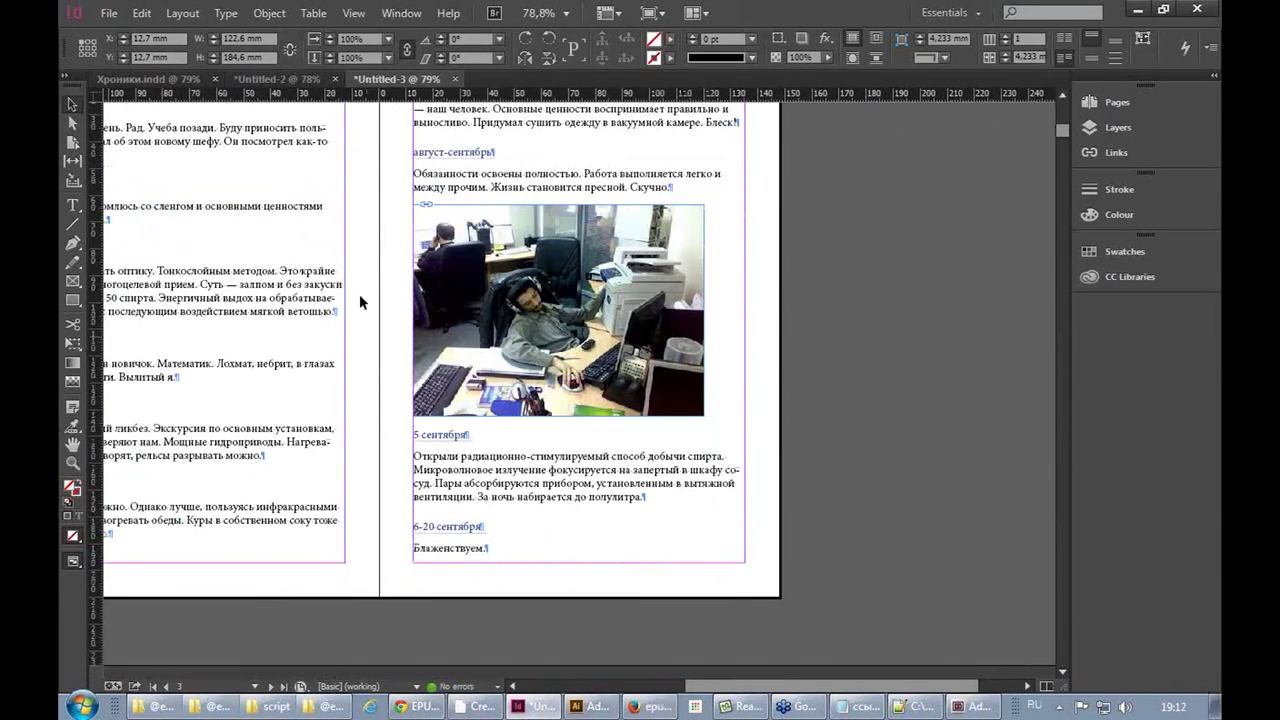
{"action": "left_click_drag", "start_coordinate": [266, 277], "coordinate": [394, 357]}
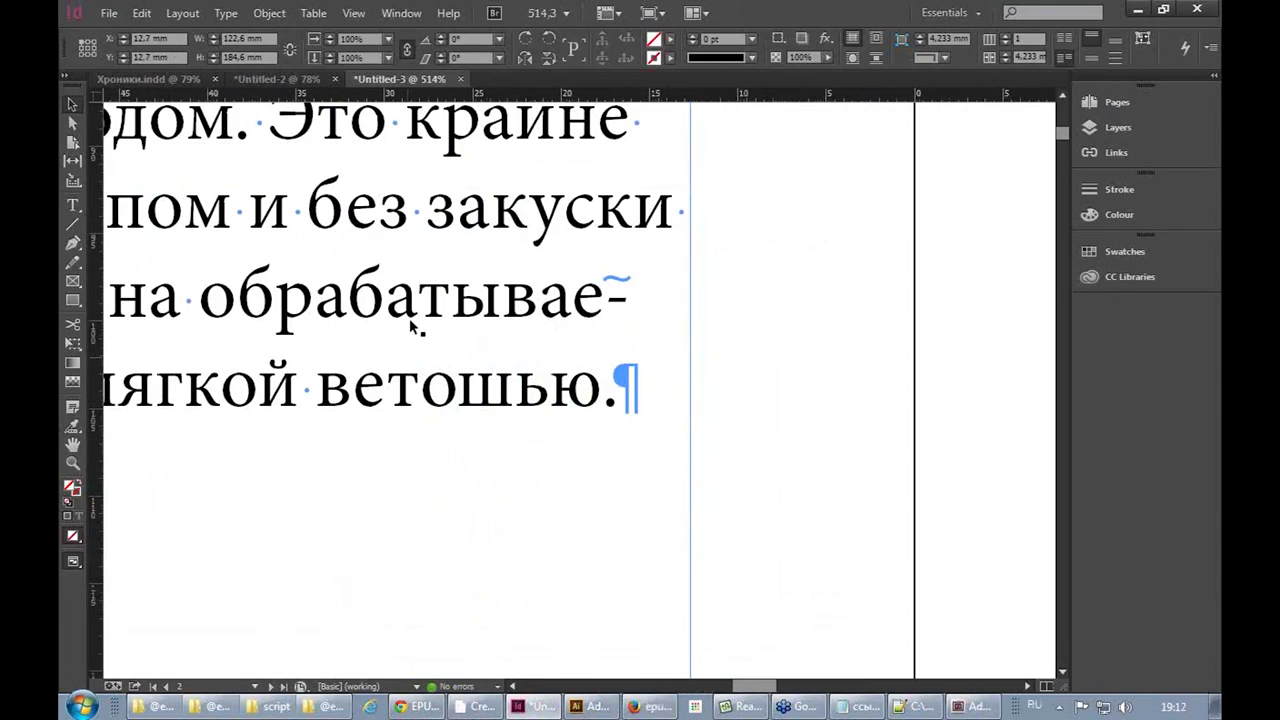
{"action": "key", "text": "alt+Tab"}
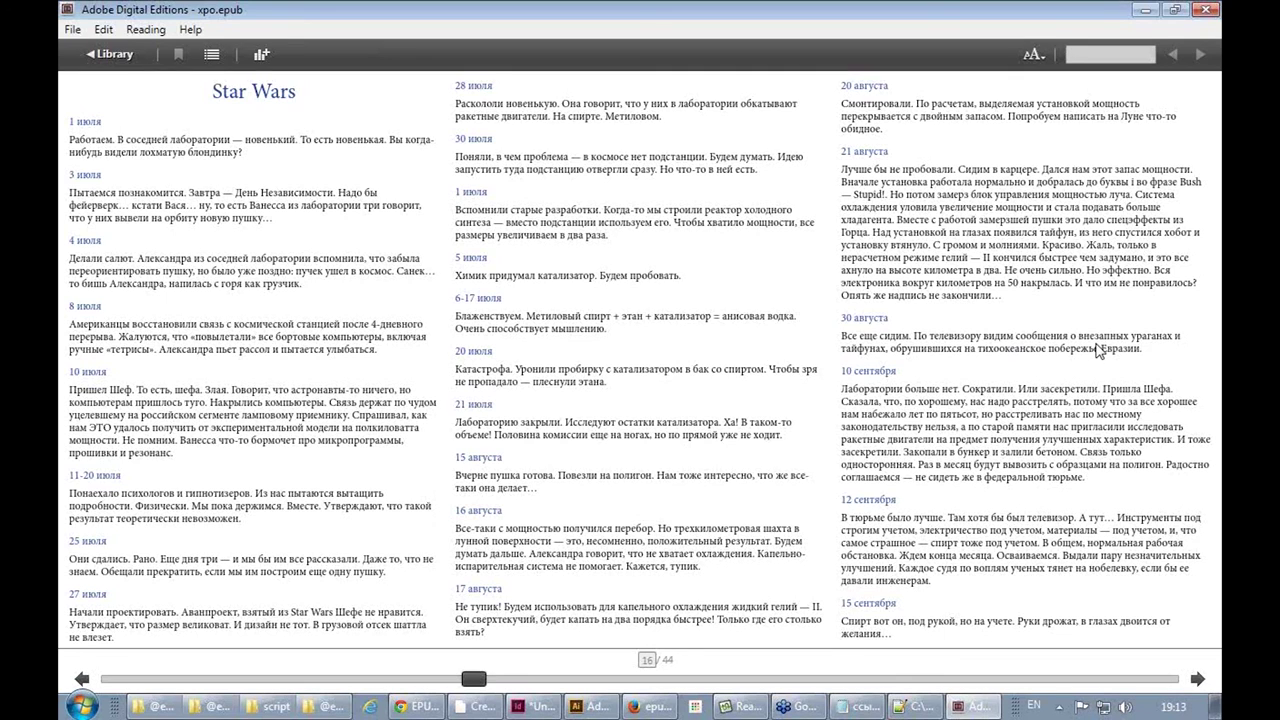
{"action": "scroll", "coordinate": [1005, 303], "scroll_direction": "down", "scroll_amount": 3}
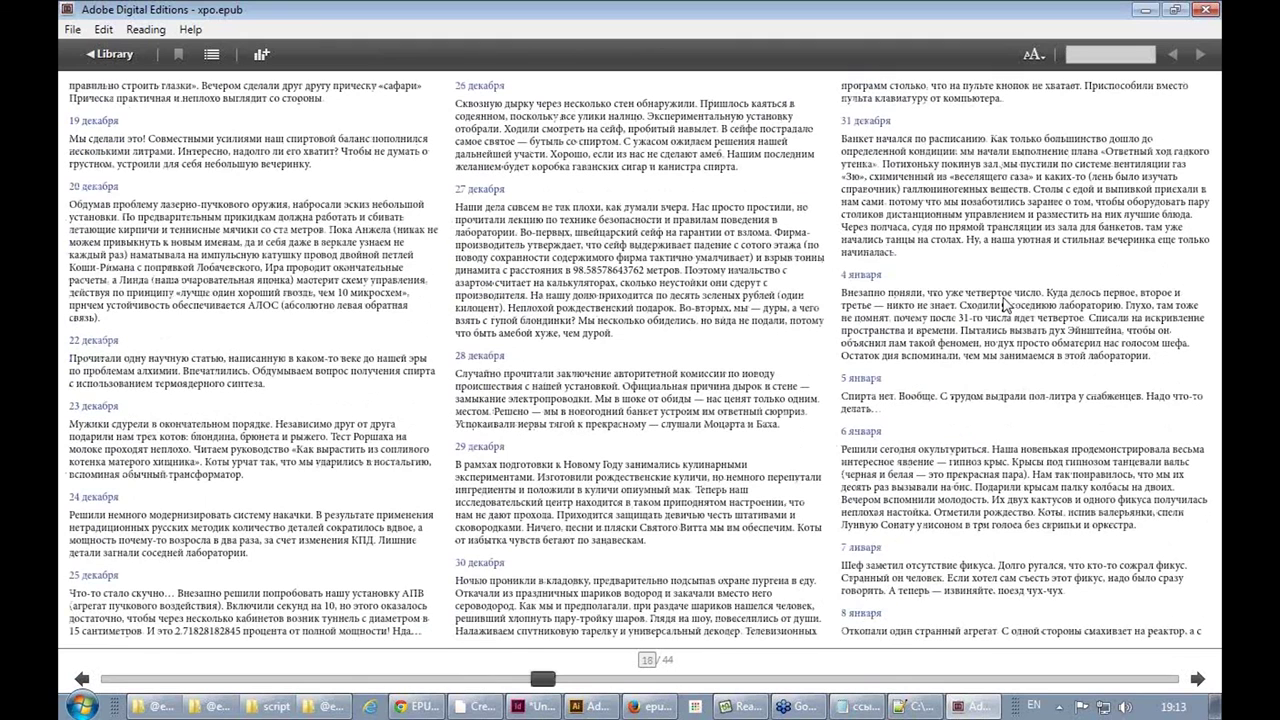
Switch back to InDesign and justify the paragraph under 17 июня on page 2 with its last line aligned left
{"action": "left_click", "coordinate": [533, 706]}
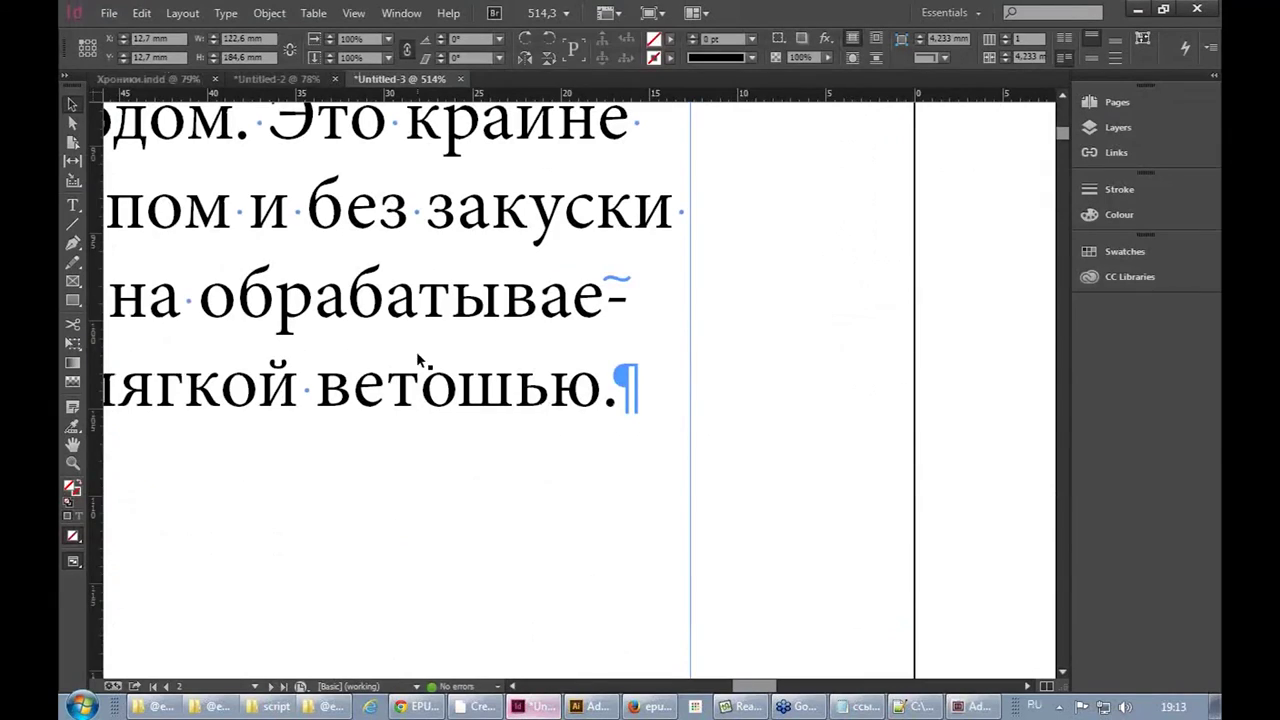
{"action": "key", "text": "ctrl+0"}
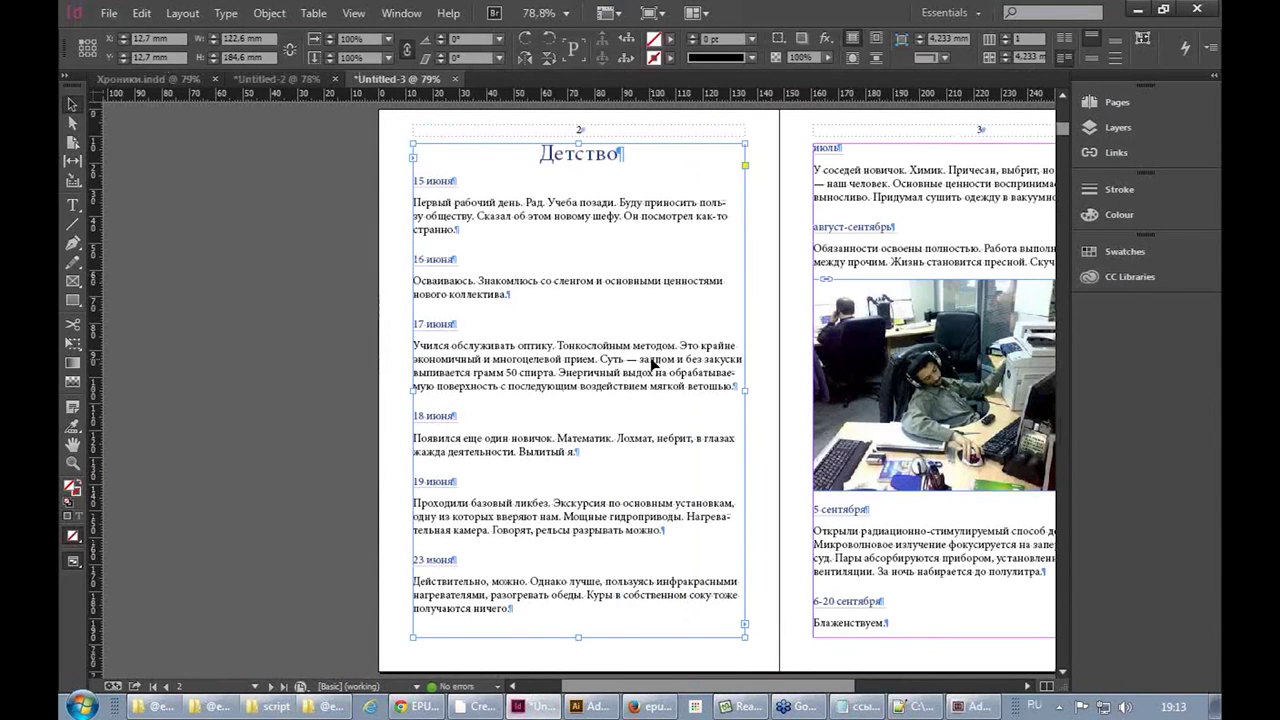
{"action": "key", "text": "t"}
{"action": "triple_click", "coordinate": [652, 351]}
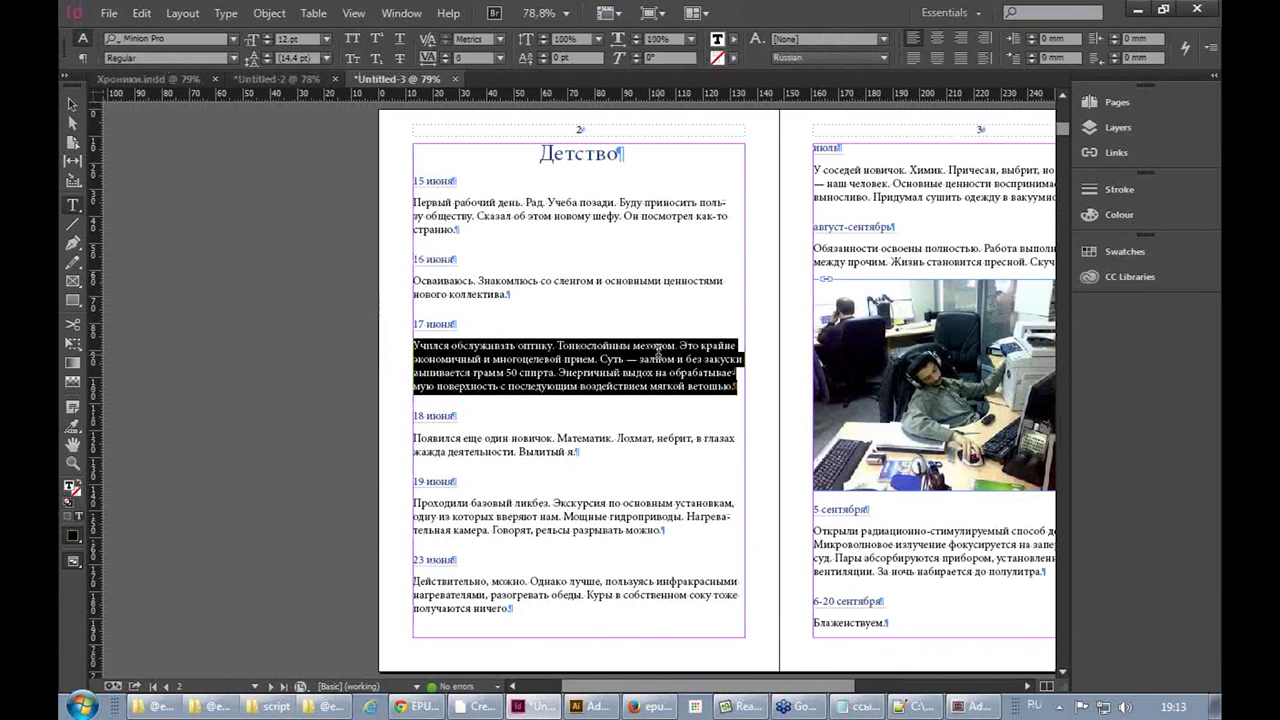
{"action": "left_click", "coordinate": [913, 57]}
{"action": "left_click", "coordinate": [641, 373]}
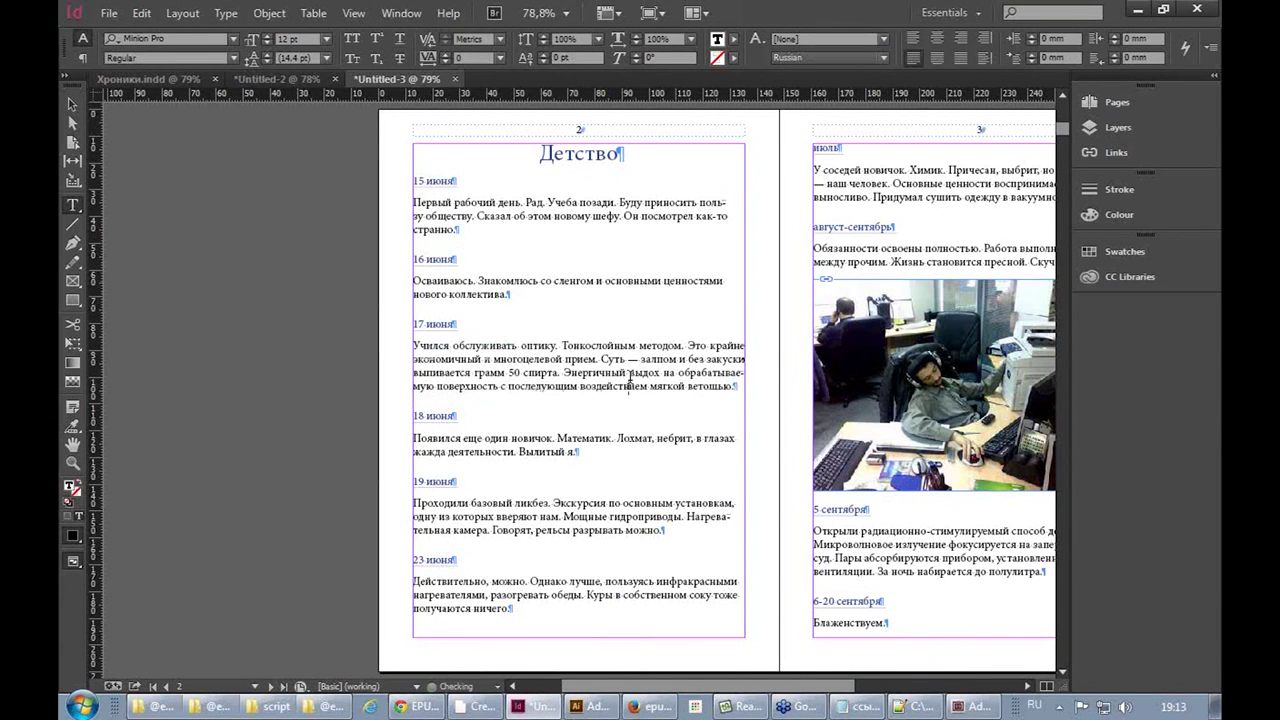
Export the document as a reflowable EPUB named xpo2.epub, using version EPUB 2.0.1 and the rasterised first page as cover
{"action": "key", "text": "ctrl+s"}
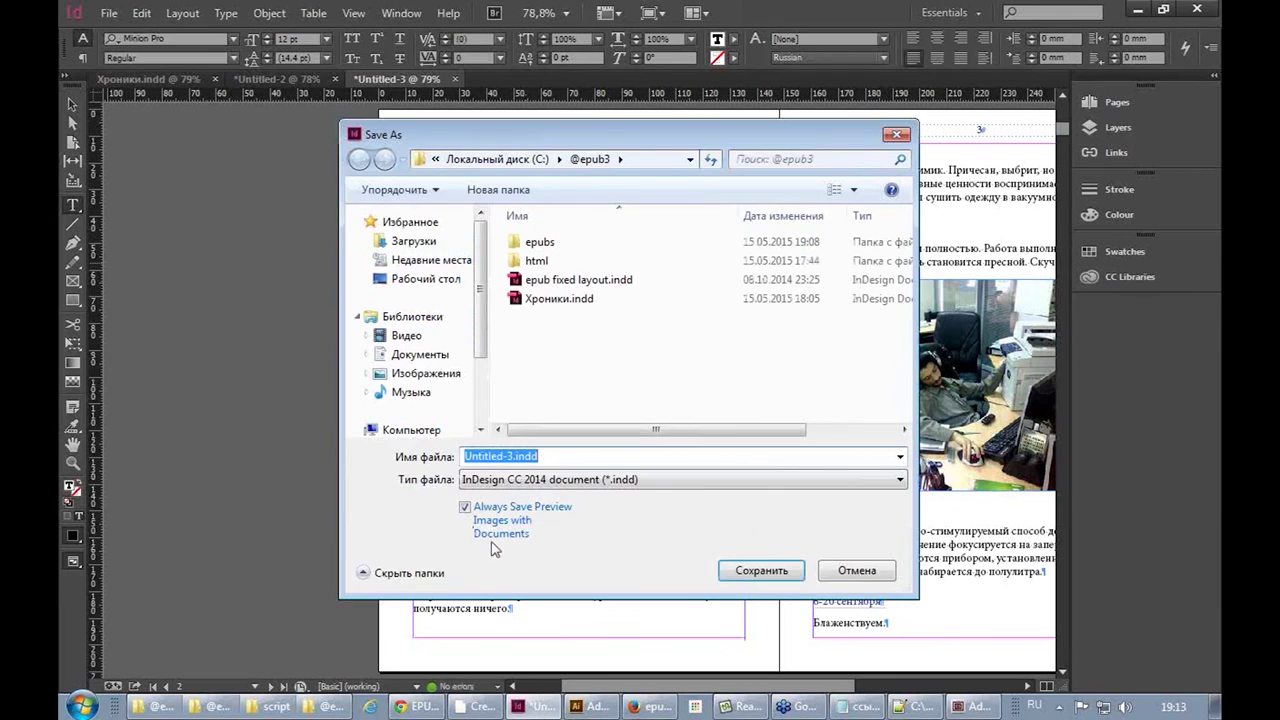
{"action": "key", "text": "Escape"}
{"action": "left_click", "coordinate": [108, 13]}
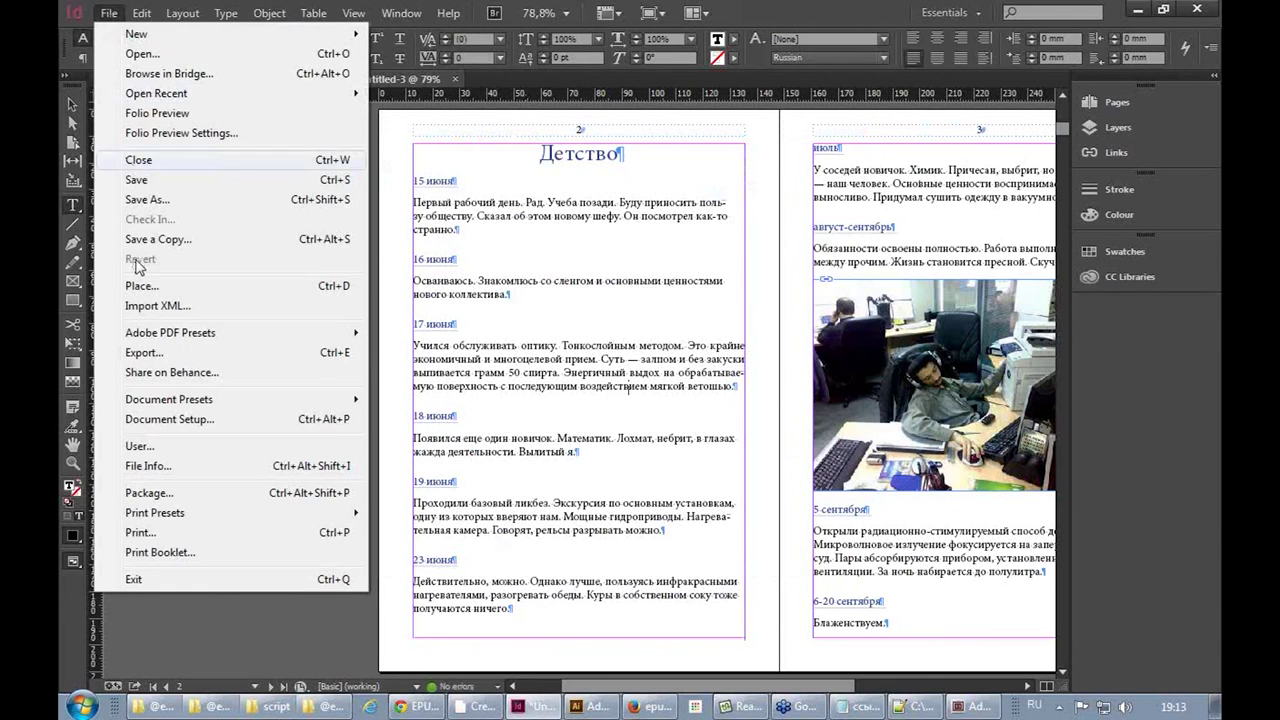
{"action": "left_click", "coordinate": [150, 352]}
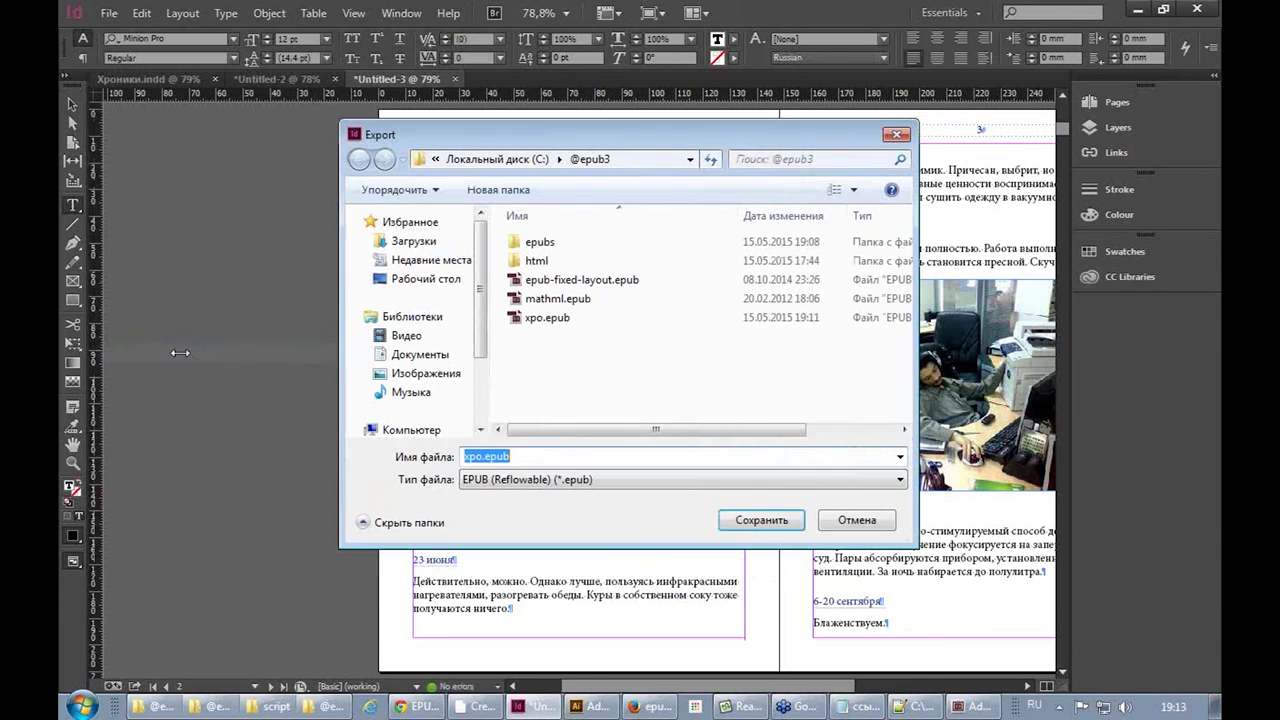
{"action": "left_click", "coordinate": [483, 460]}
{"action": "type", "text": "2"}
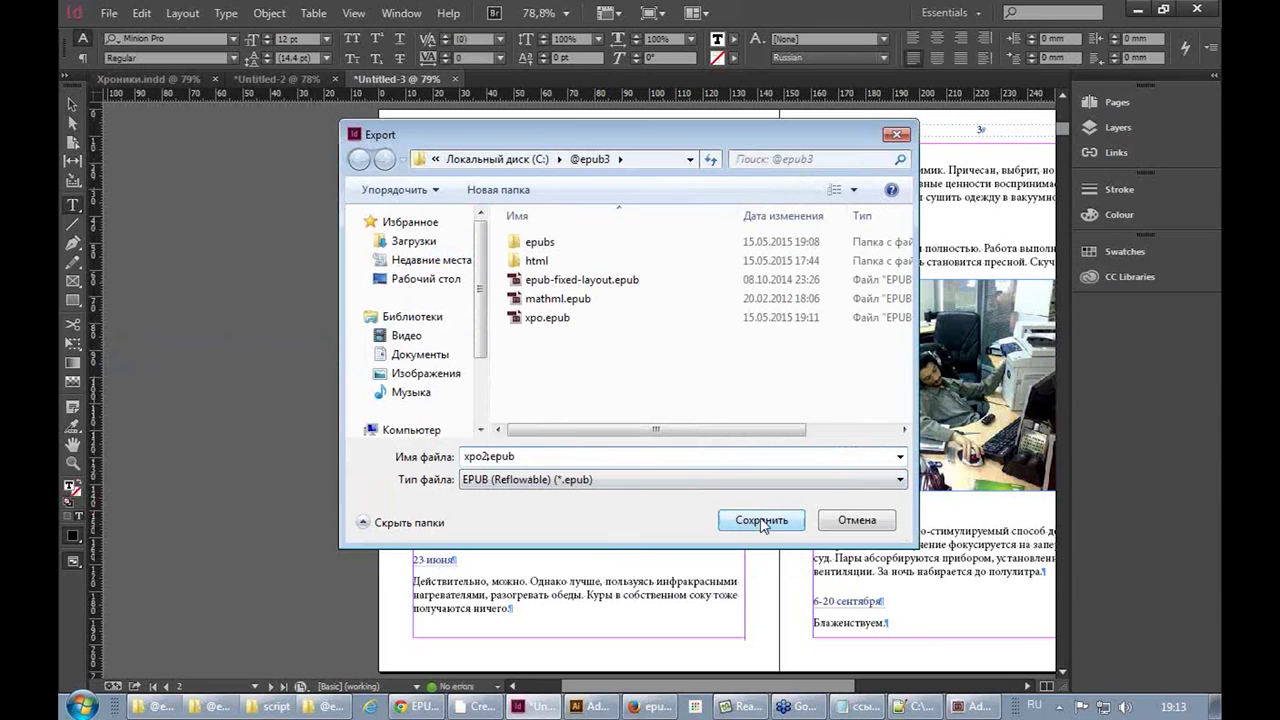
{"action": "left_click", "coordinate": [758, 524]}
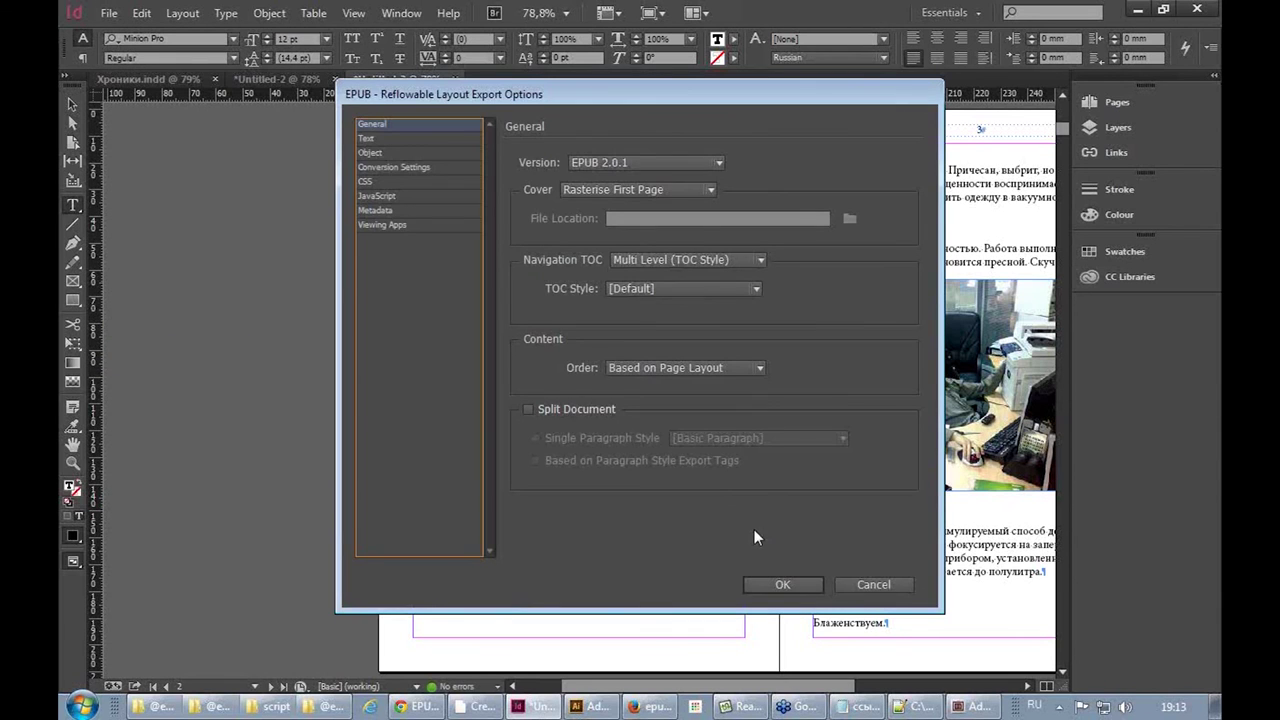
{"action": "left_click", "coordinate": [775, 584]}
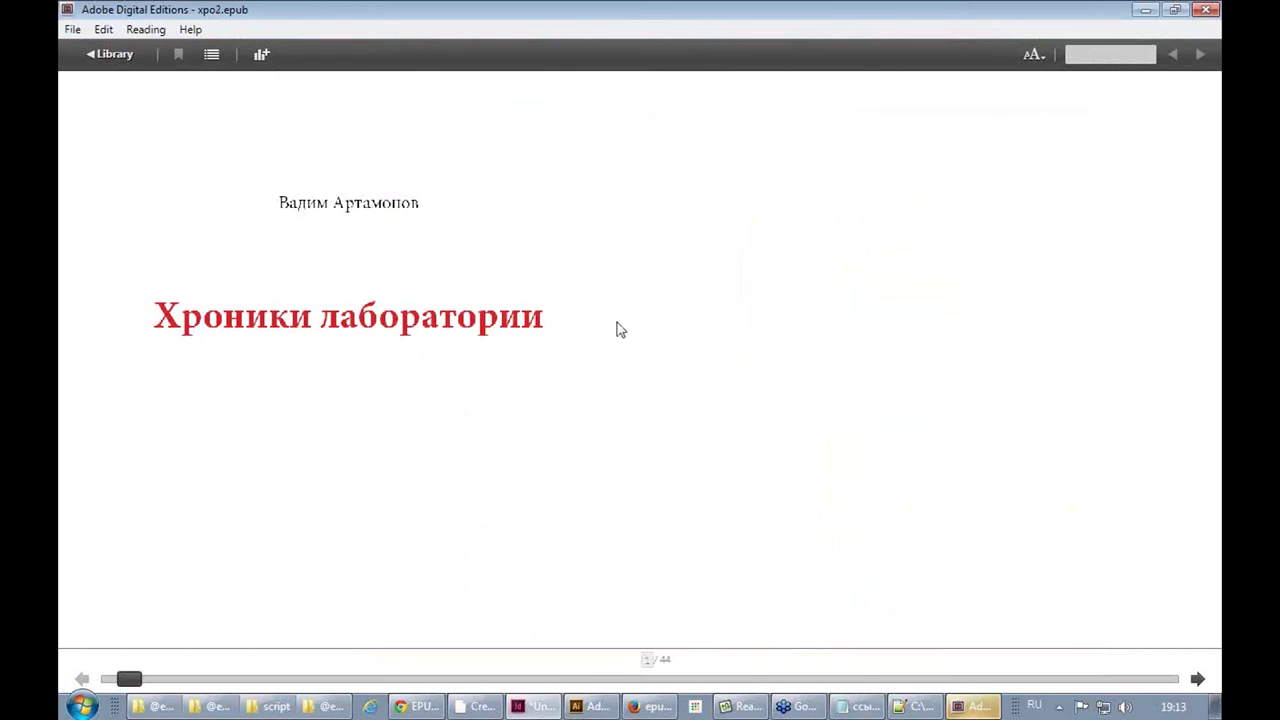
Compare the justified 17 июня paragraph on page 2 of xpo2.epub with the same paragraph in the InDesign layout
{"action": "left_click", "coordinate": [420, 299]}
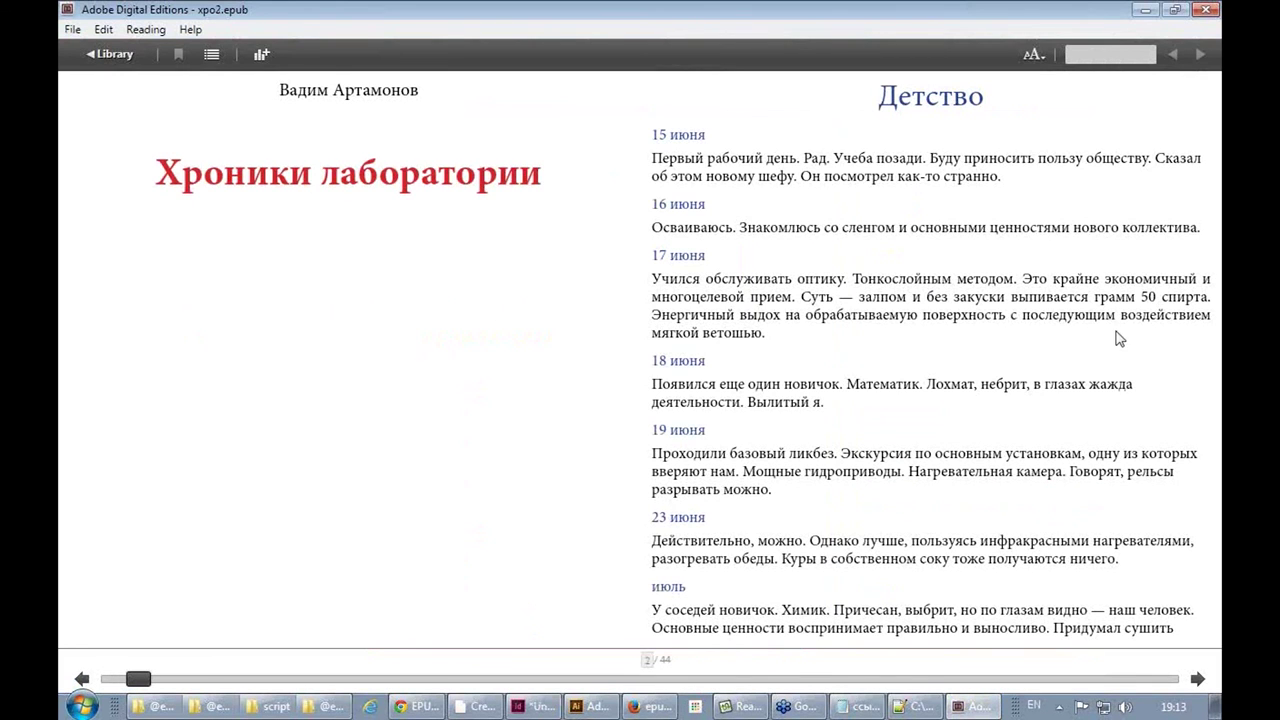
{"action": "key", "text": "alt+Tab"}
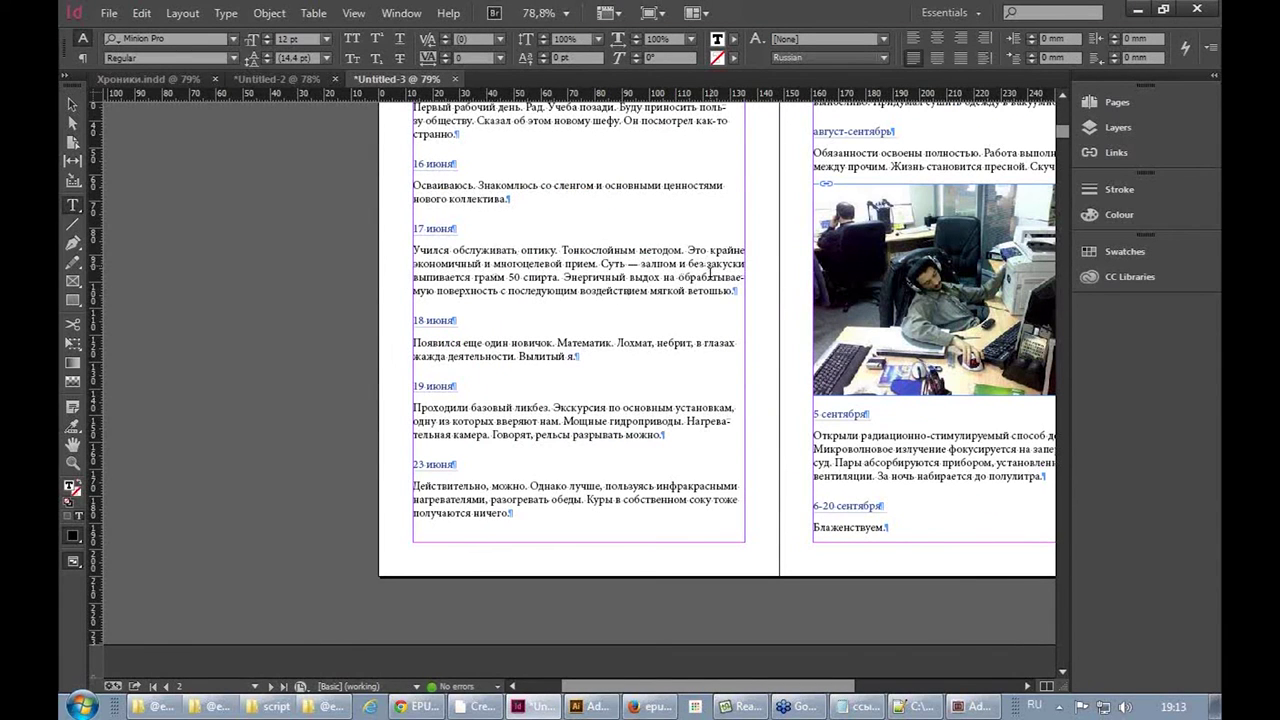
{"action": "key", "text": "alt+Tab"}
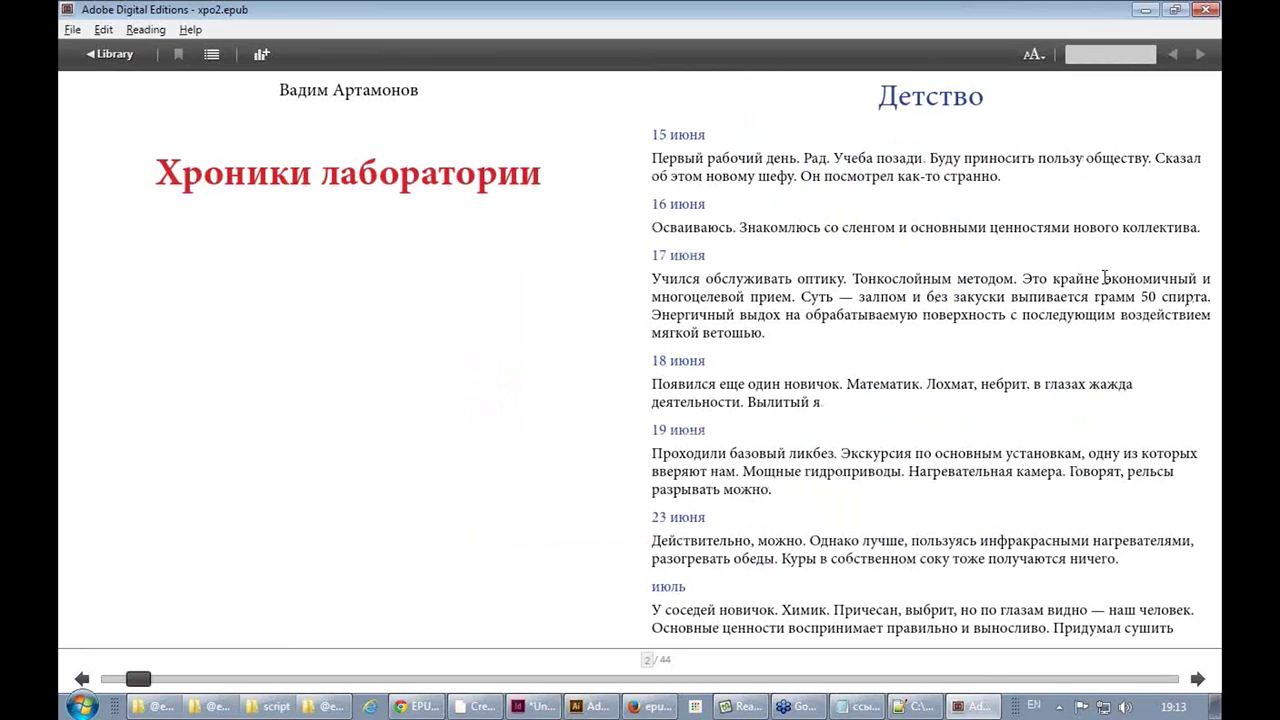
{"action": "mouse_move", "coordinate": [637, 268]}
{"action": "left_mouse_down"}
{"action": "mouse_move", "coordinate": [1138, 352]}
{"action": "mouse_move", "coordinate": [1220, 352]}
{"action": "left_mouse_up"}
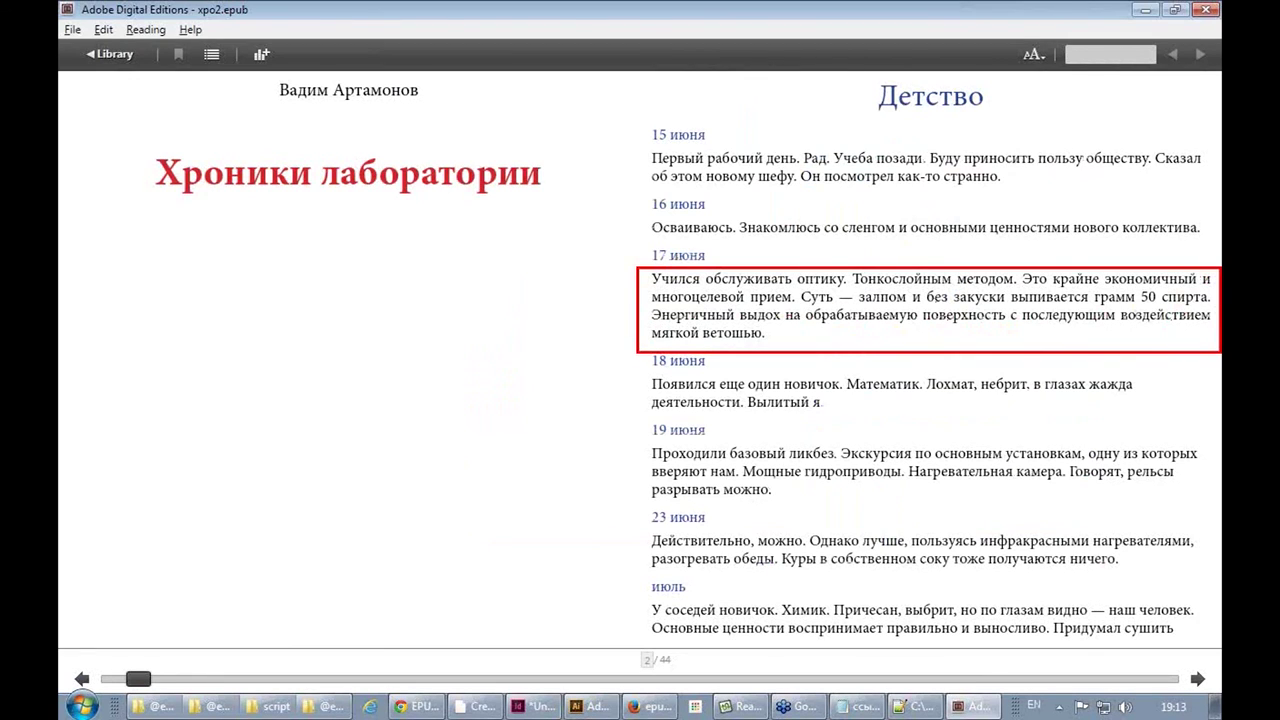
{"action": "key", "text": "Escape"}
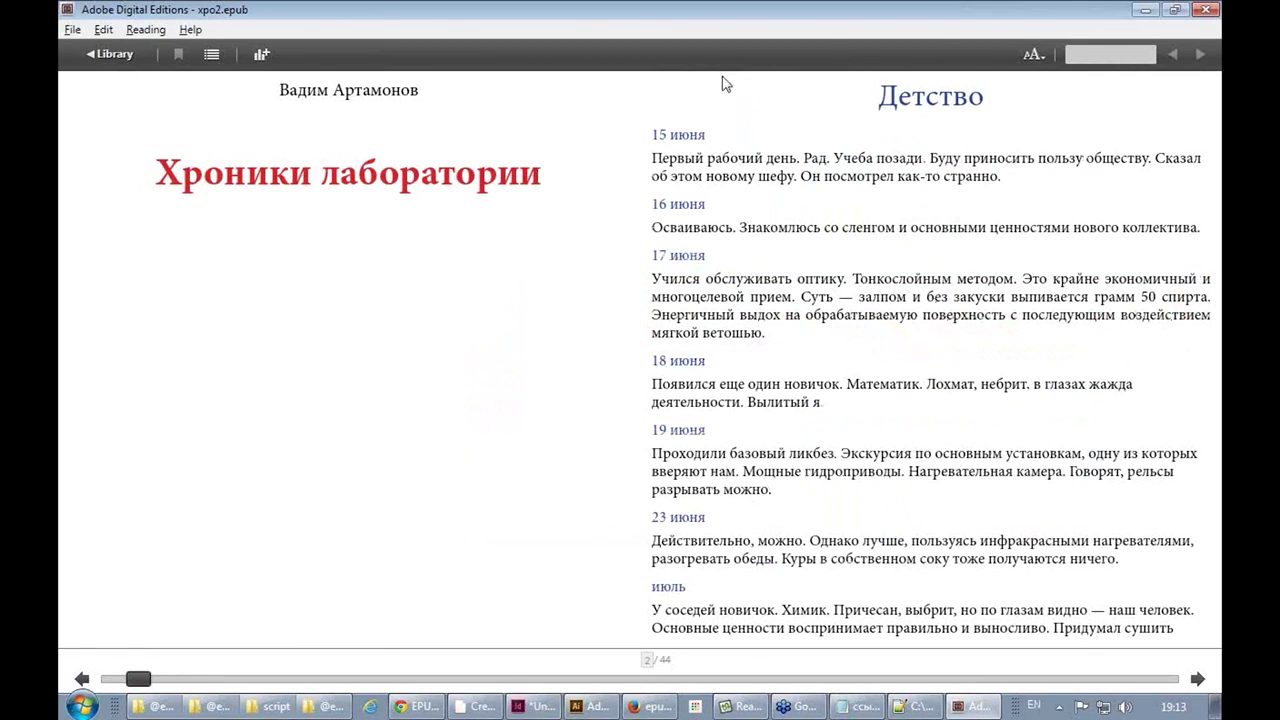
View page 2 of the book at Ultra Large text size and return the text size to Medium
{"action": "left_click", "coordinate": [1031, 58]}
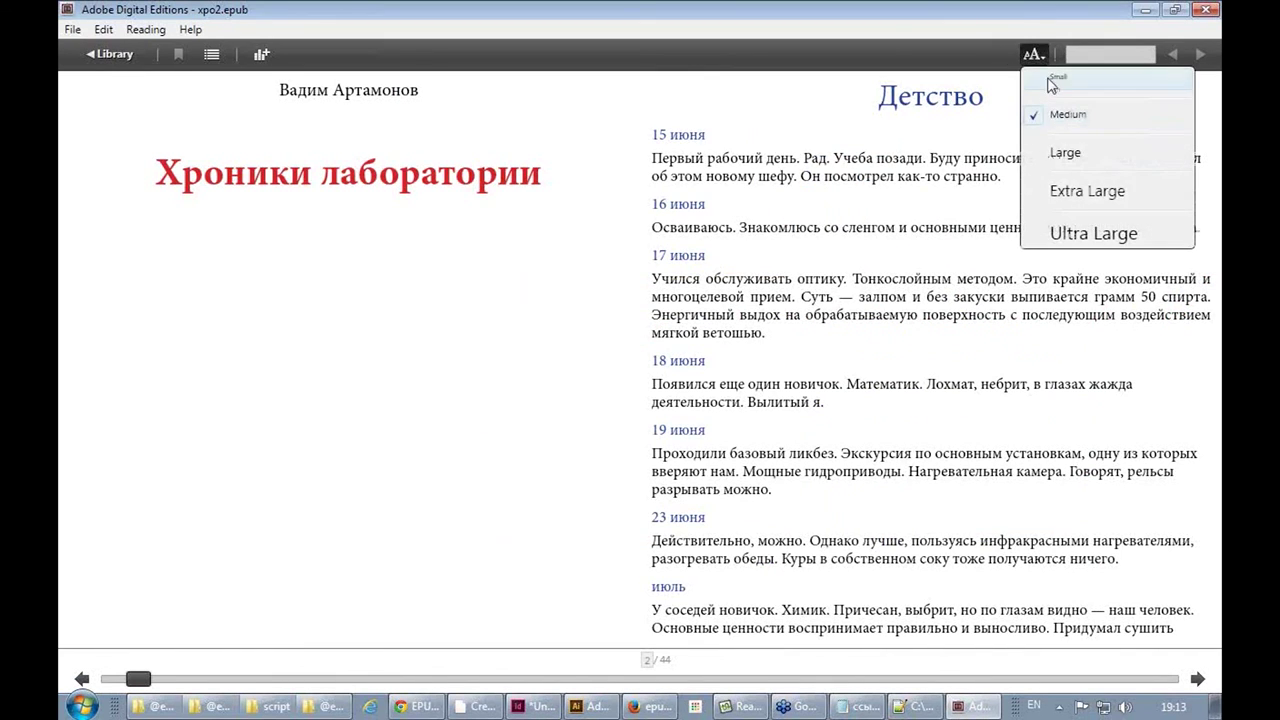
{"action": "left_click", "coordinate": [1092, 234]}
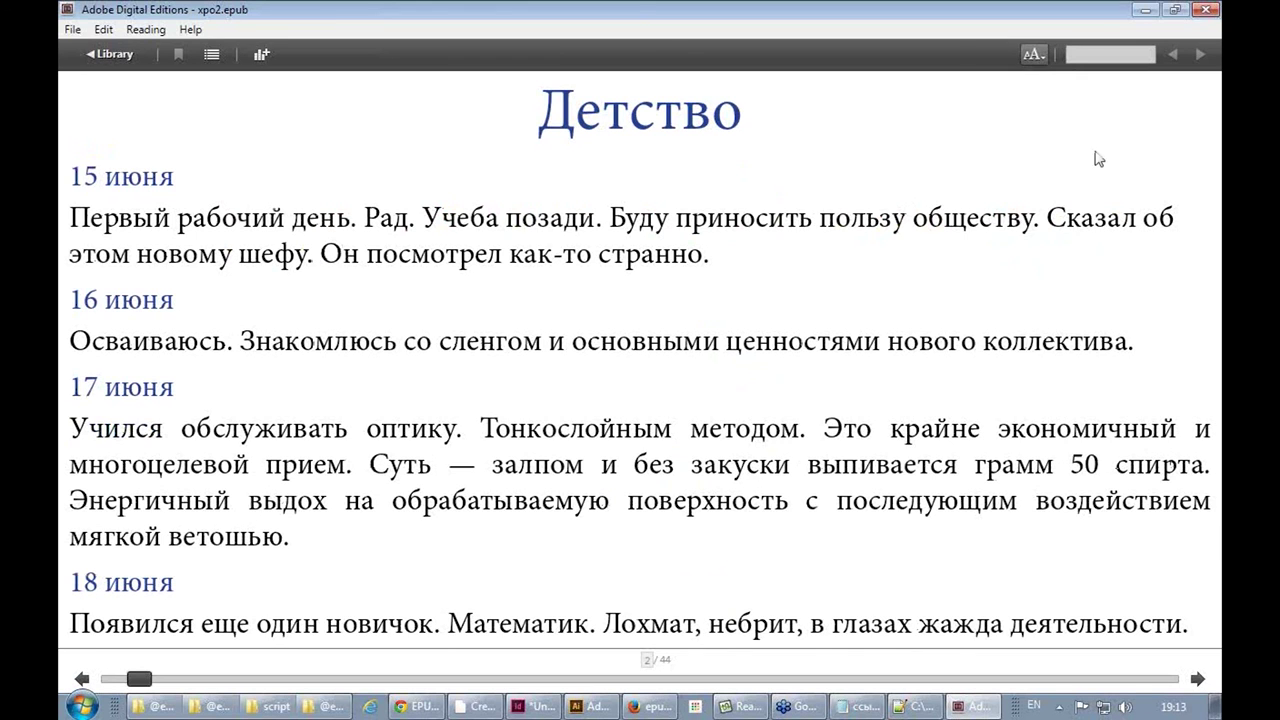
{"action": "left_click", "coordinate": [1034, 54]}
{"action": "left_click", "coordinate": [1061, 116]}
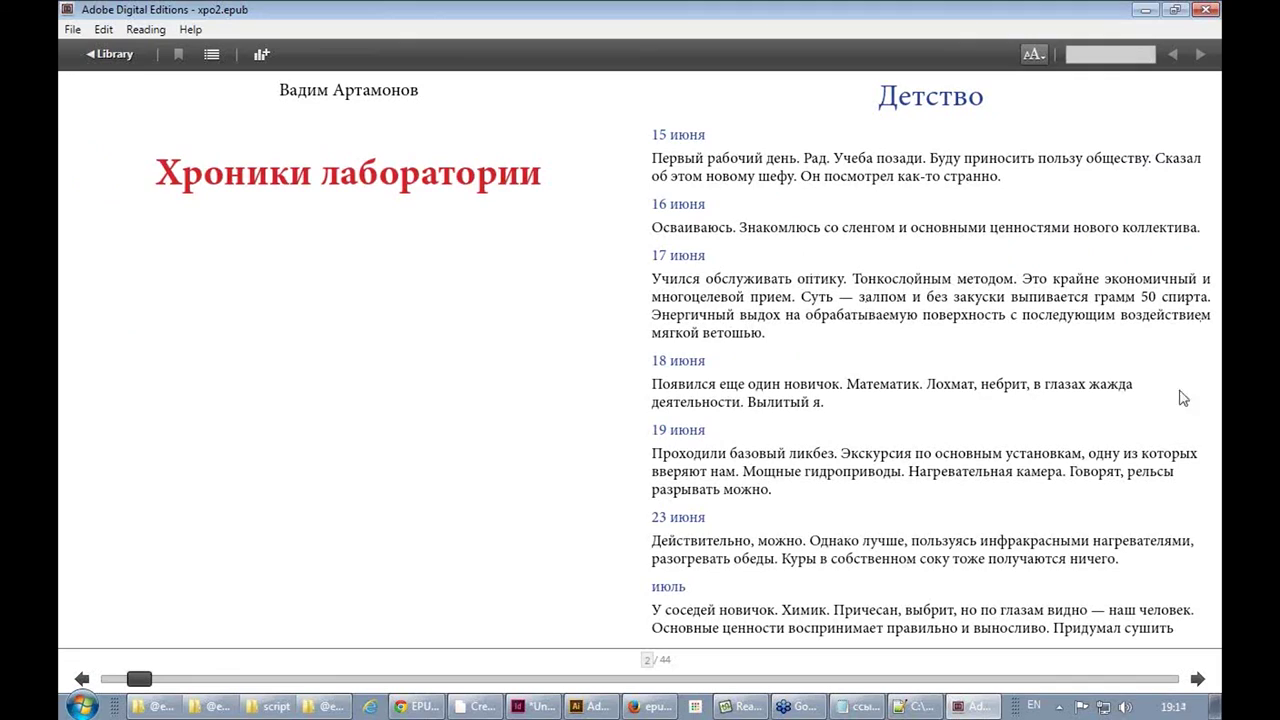
Leaf through the following pages of xpo2.epub to examine how the text is laid out
{"action": "scroll", "coordinate": [1008, 342], "scroll_direction": "down", "scroll_amount": 1}
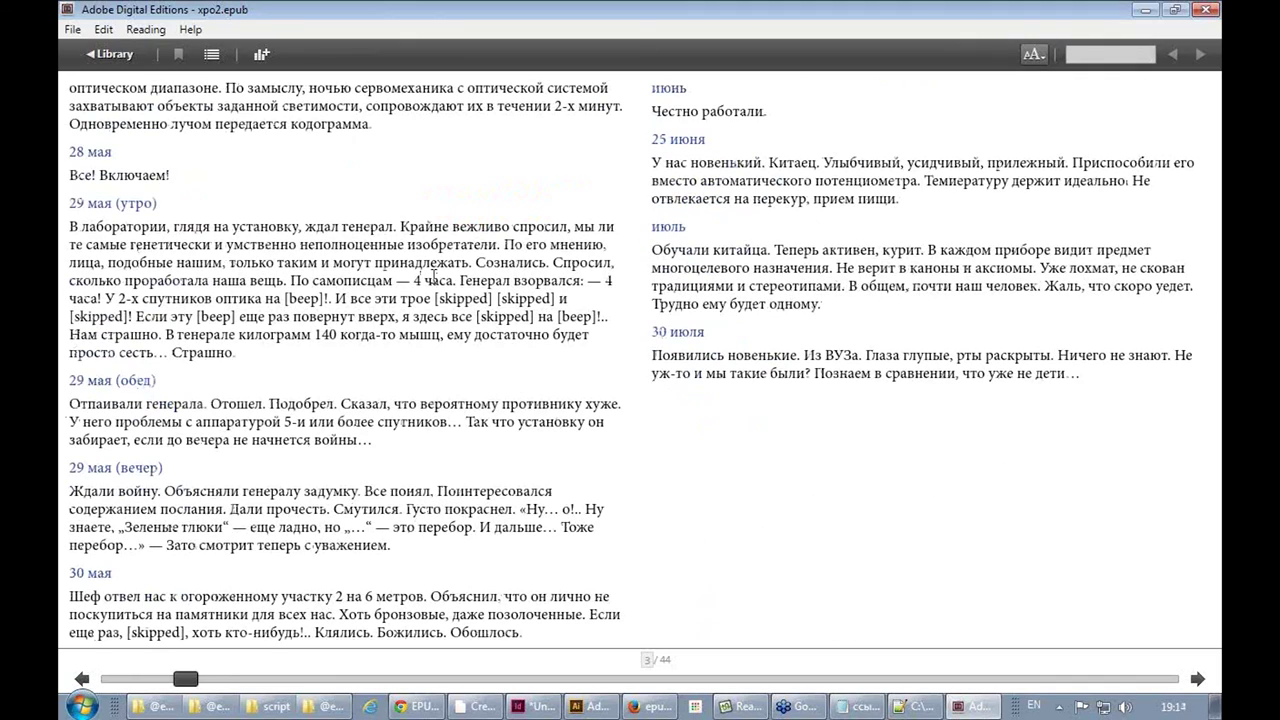
{"action": "scroll", "coordinate": [436, 278], "scroll_direction": "down", "scroll_amount": 3}
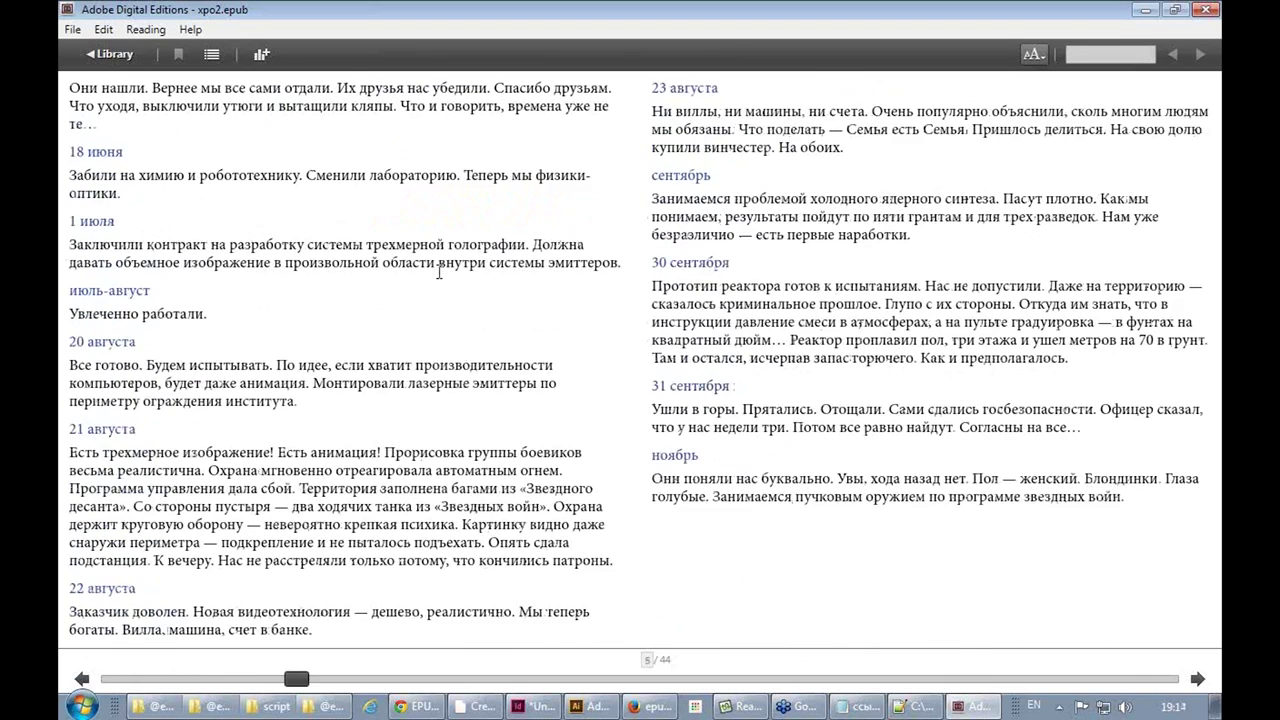
{"action": "scroll", "coordinate": [645, 252], "scroll_direction": "up", "scroll_amount": 5}
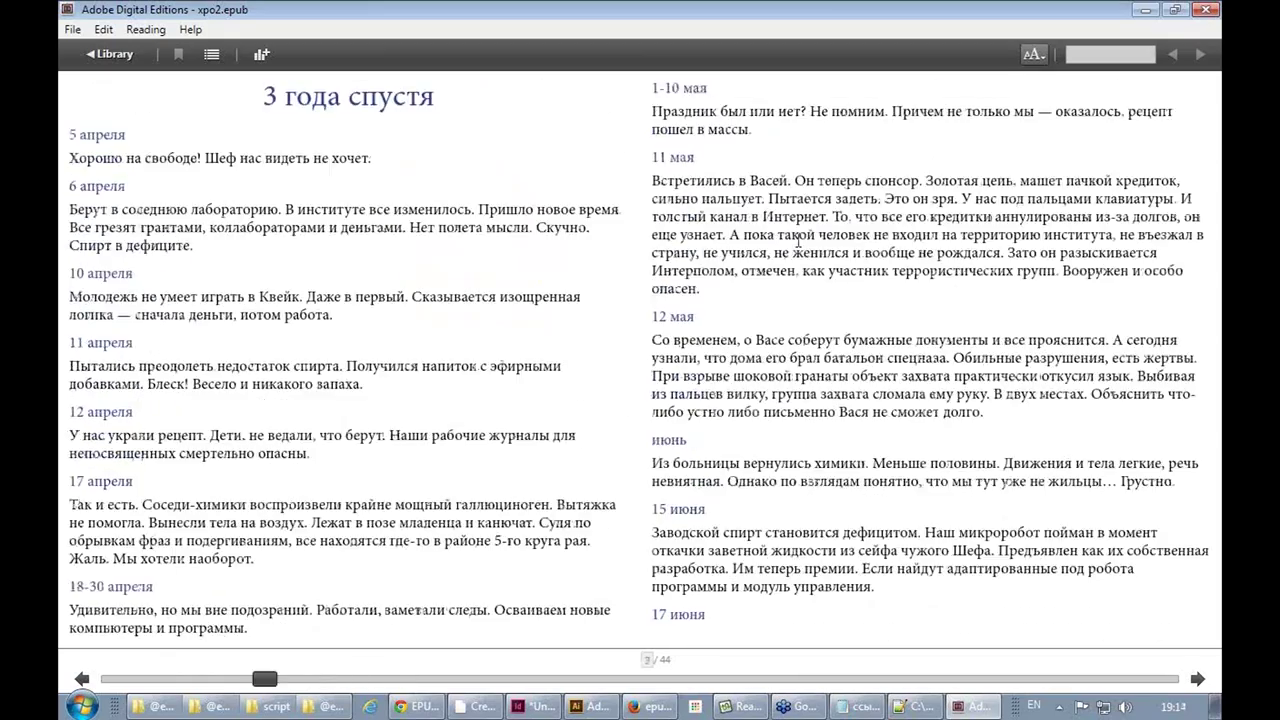
Switch to InDesign and draw a rectangle about 121.3 × 29.5 mm over the title on page 1, filled with C=0 M=0 Y=100 K=0
{"action": "left_click", "coordinate": [540, 706]}
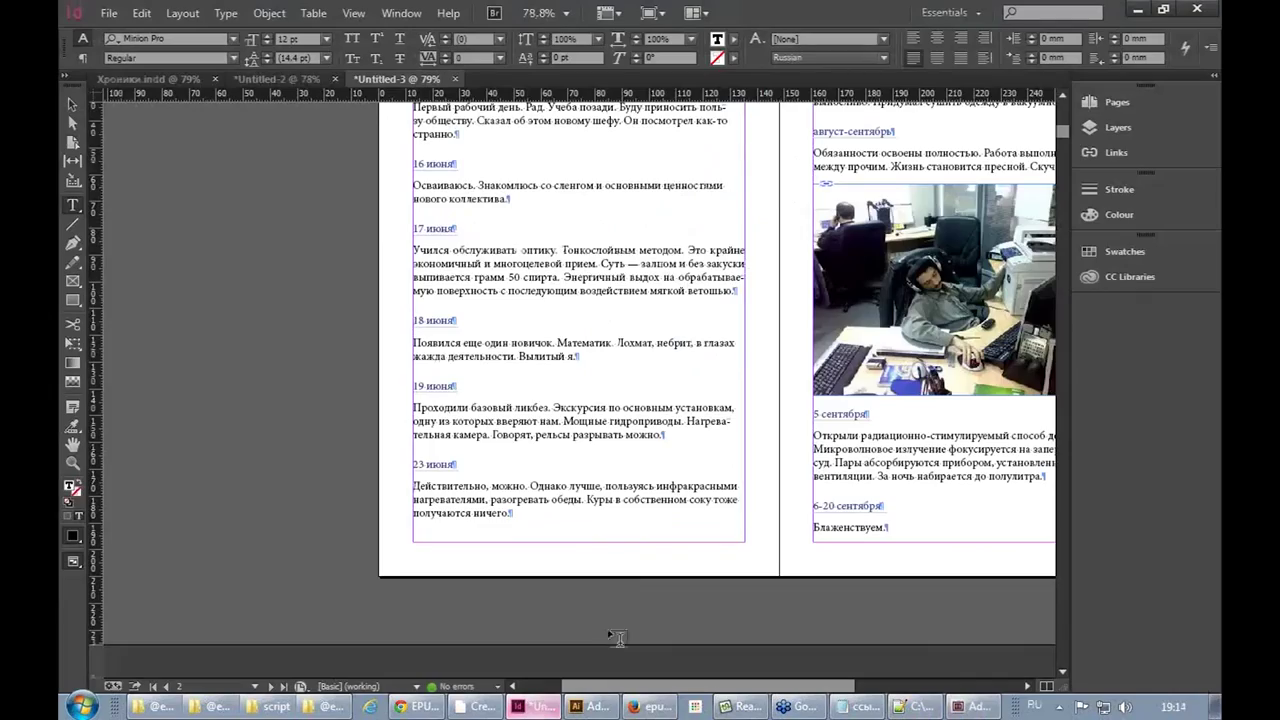
{"action": "scroll", "coordinate": [504, 241], "scroll_direction": "up", "scroll_amount": 10}
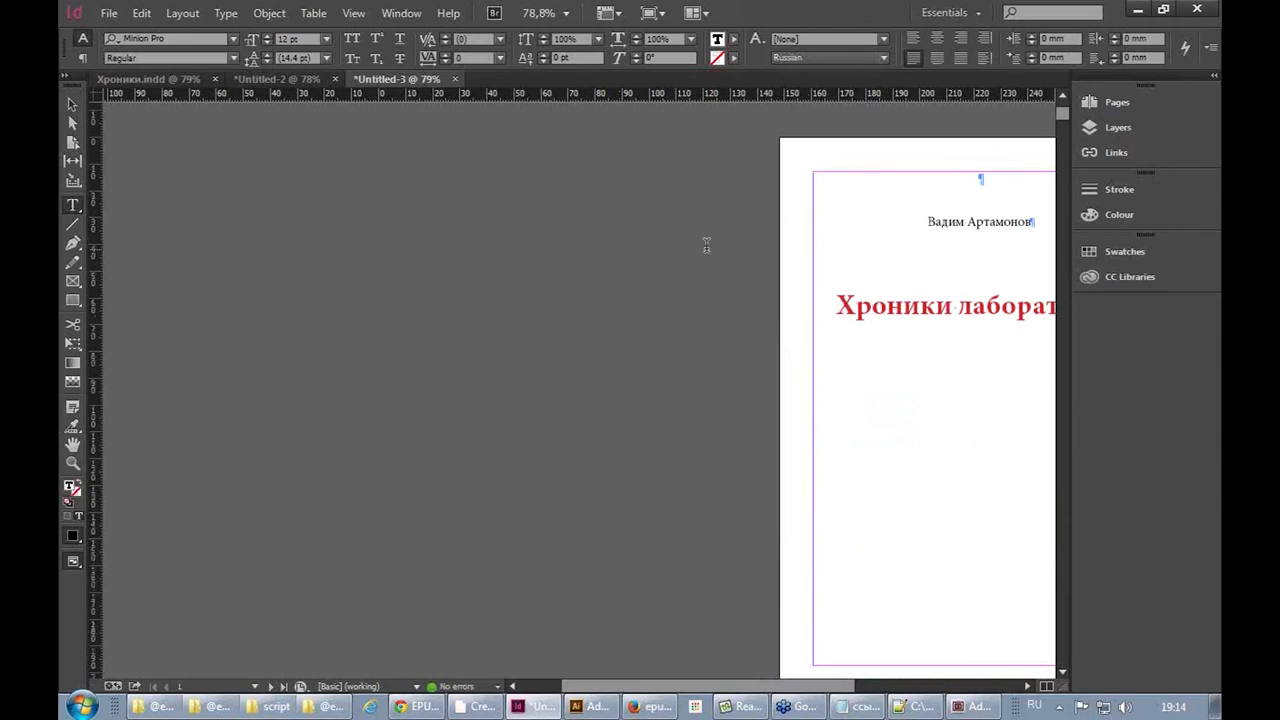
{"action": "left_click", "coordinate": [82, 101]}
{"action": "left_click_drag", "start_coordinate": [891, 289], "coordinate": [492, 237]}
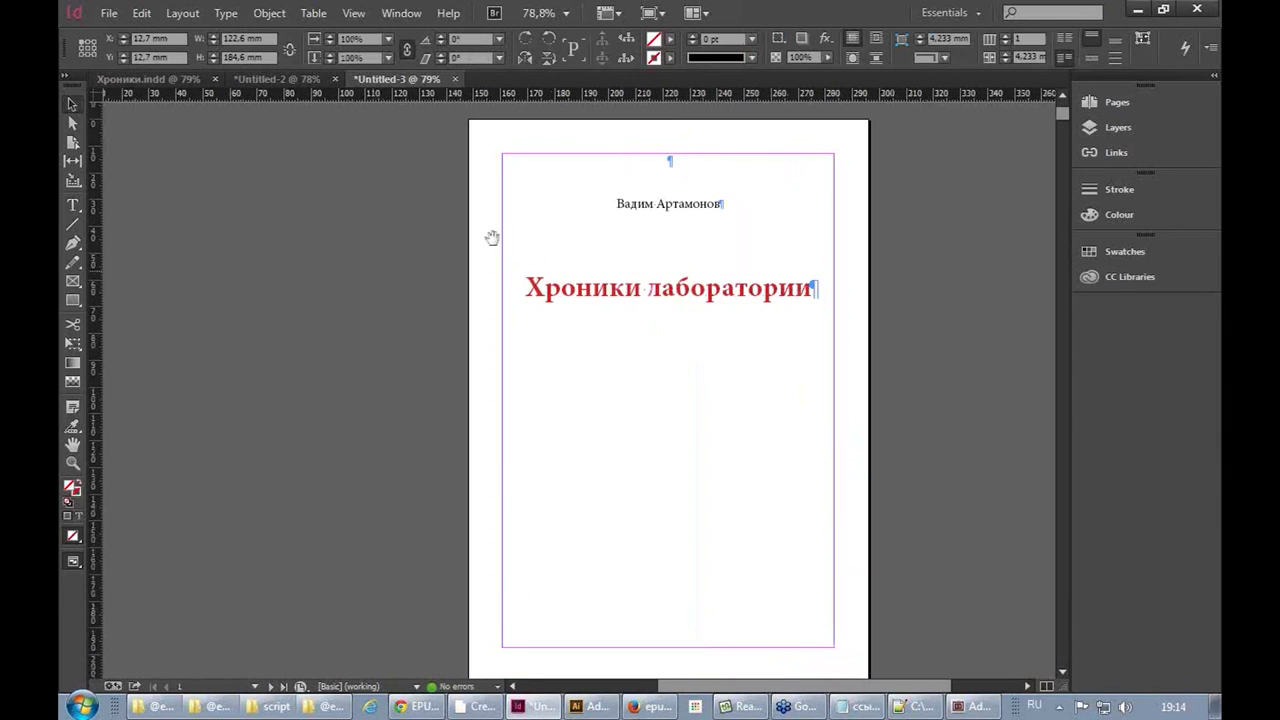
{"action": "mouse_move", "coordinate": [505, 252]}
{"action": "left_mouse_down"}
{"action": "mouse_move", "coordinate": [586, 287]}
{"action": "mouse_move", "coordinate": [833, 331]}
{"action": "left_mouse_up"}
{"action": "left_click", "coordinate": [670, 38]}
{"action": "left_click", "coordinate": [524, 149]}
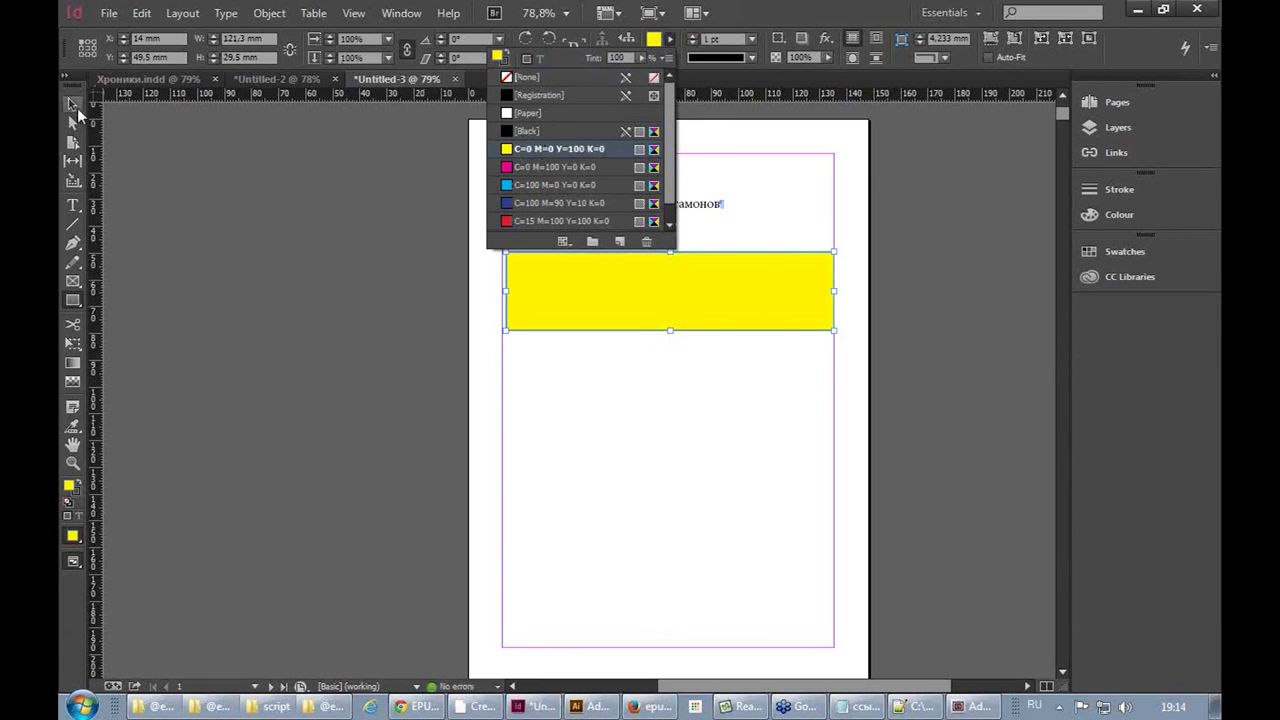
Send the yellow rectangle behind the title Хроники лаборатории on page 1 and deselect it
{"action": "left_click", "coordinate": [589, 309]}
{"action": "type", "text": "Хроники лаборатории"}
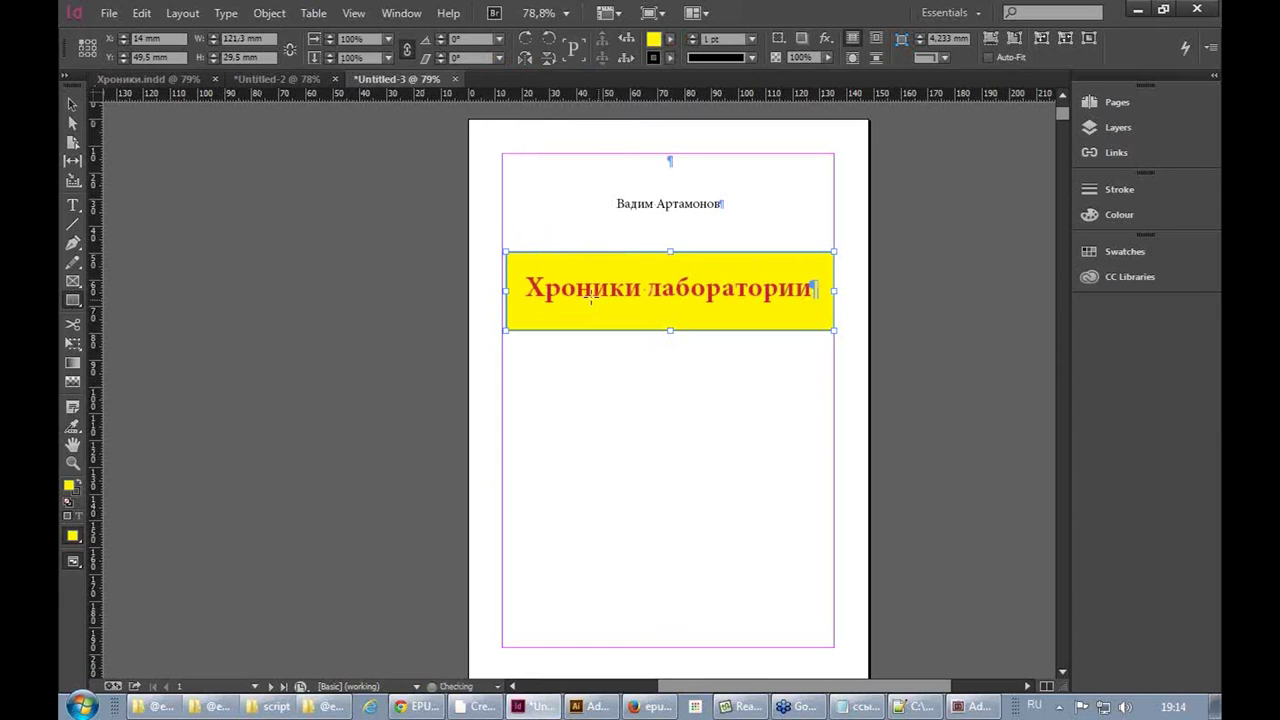
{"action": "left_click", "coordinate": [352, 204]}
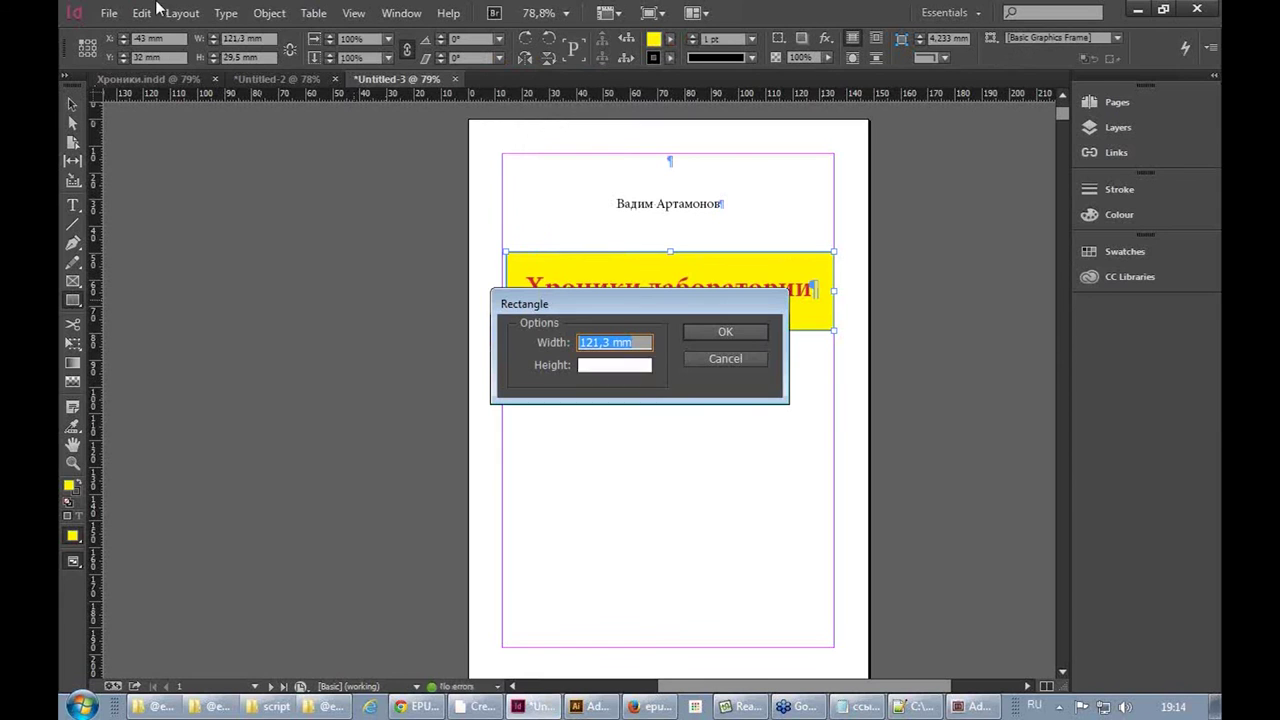
{"action": "left_click", "coordinate": [719, 358]}
Export the document with the yellow title background as a reflowable EPUB named xpo3.epub
{"action": "left_click", "coordinate": [108, 13]}
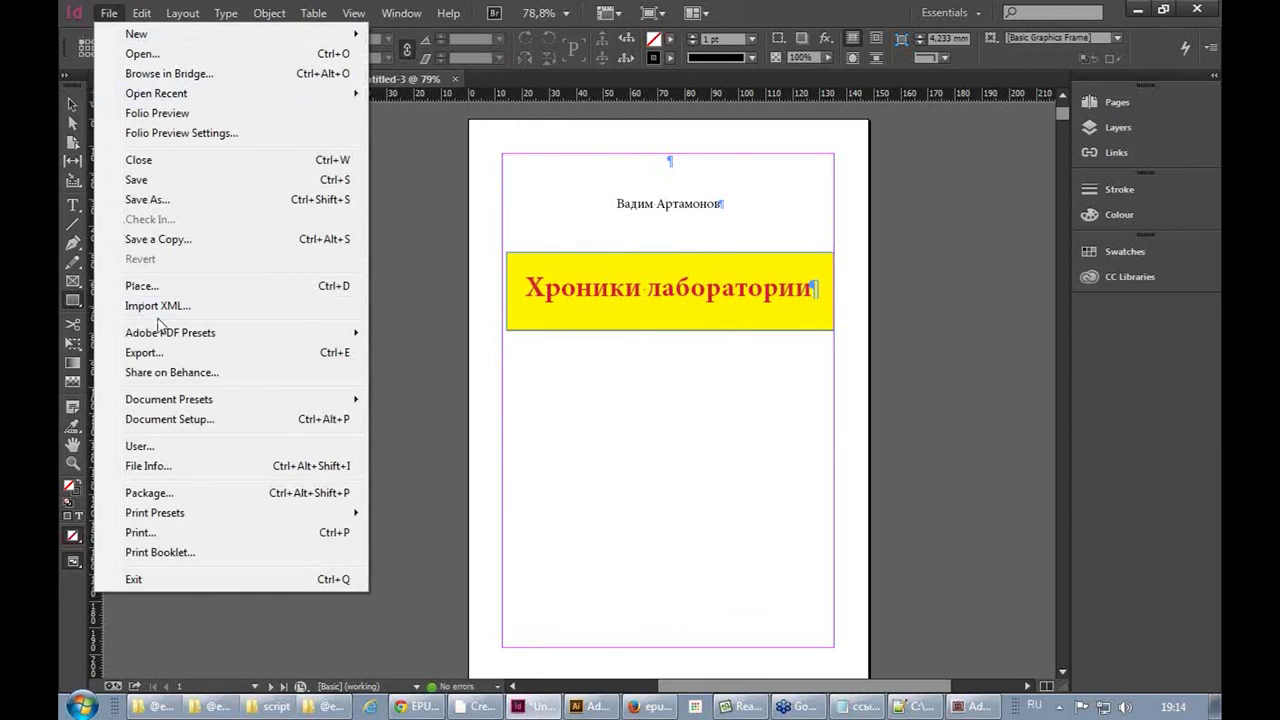
{"action": "left_click", "coordinate": [170, 352]}
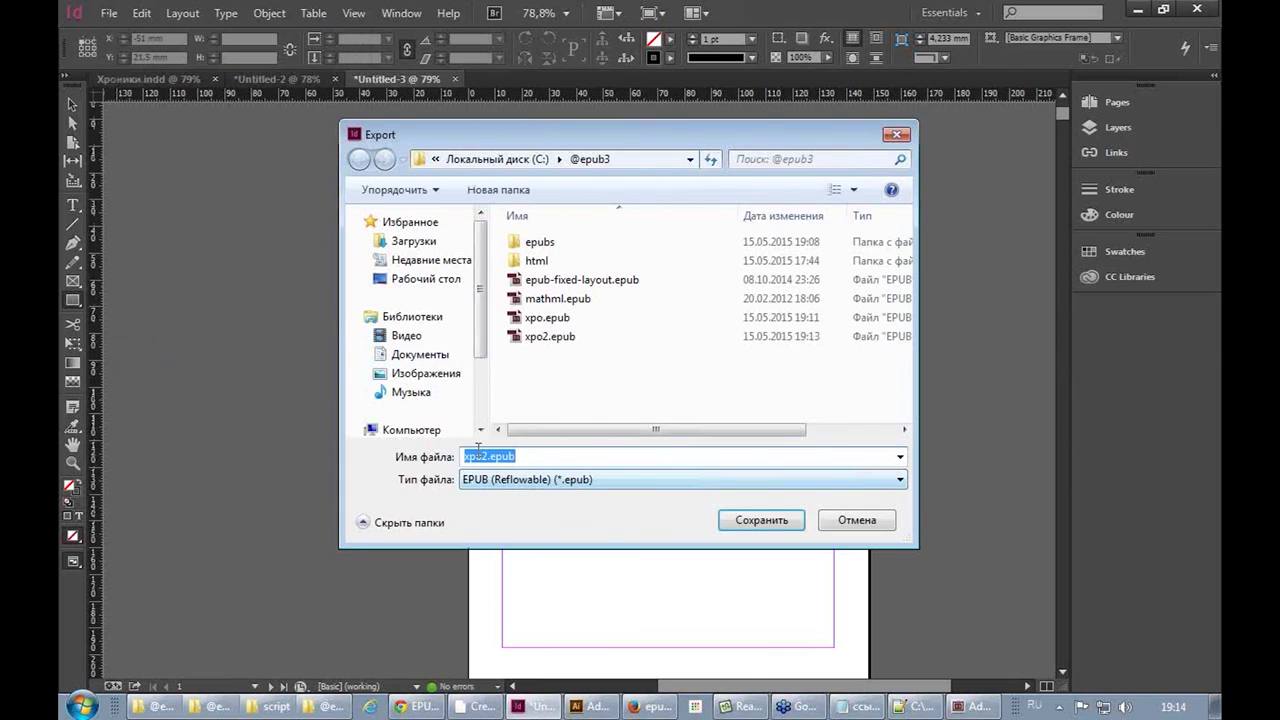
{"action": "left_click", "coordinate": [482, 456]}
{"action": "left_click", "coordinate": [752, 524]}
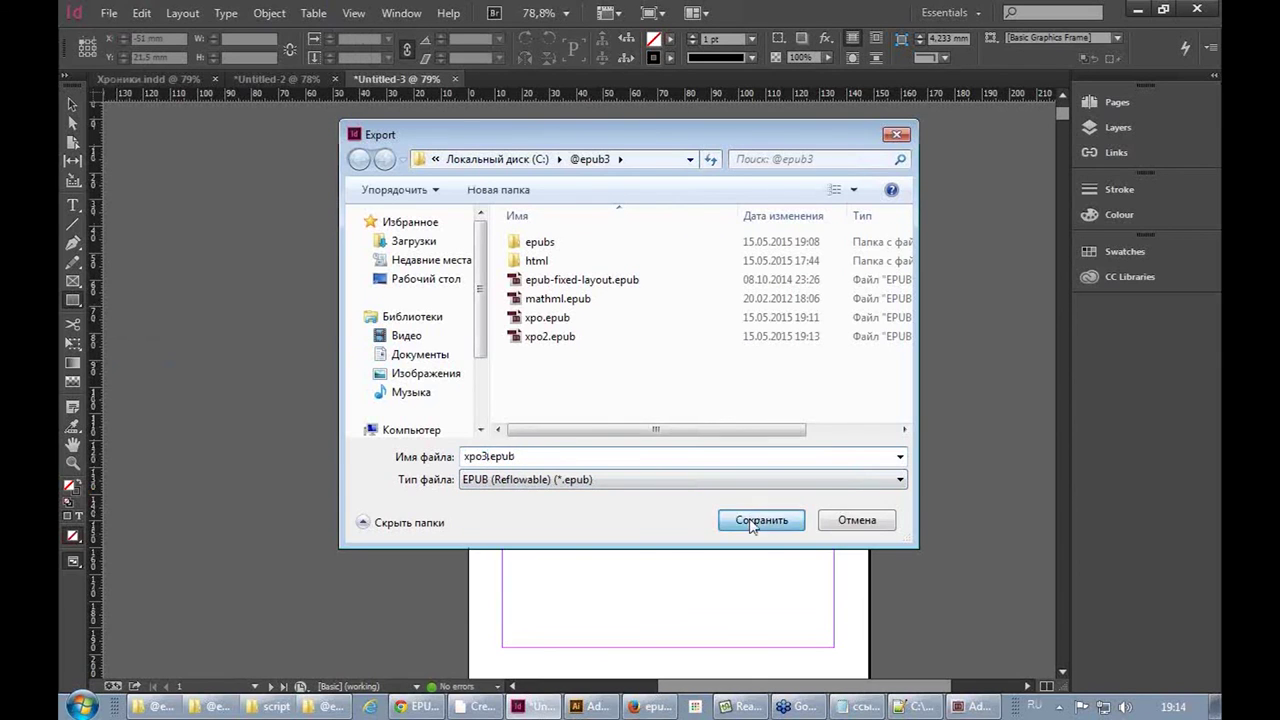
{"action": "left_click", "coordinate": [808, 585]}
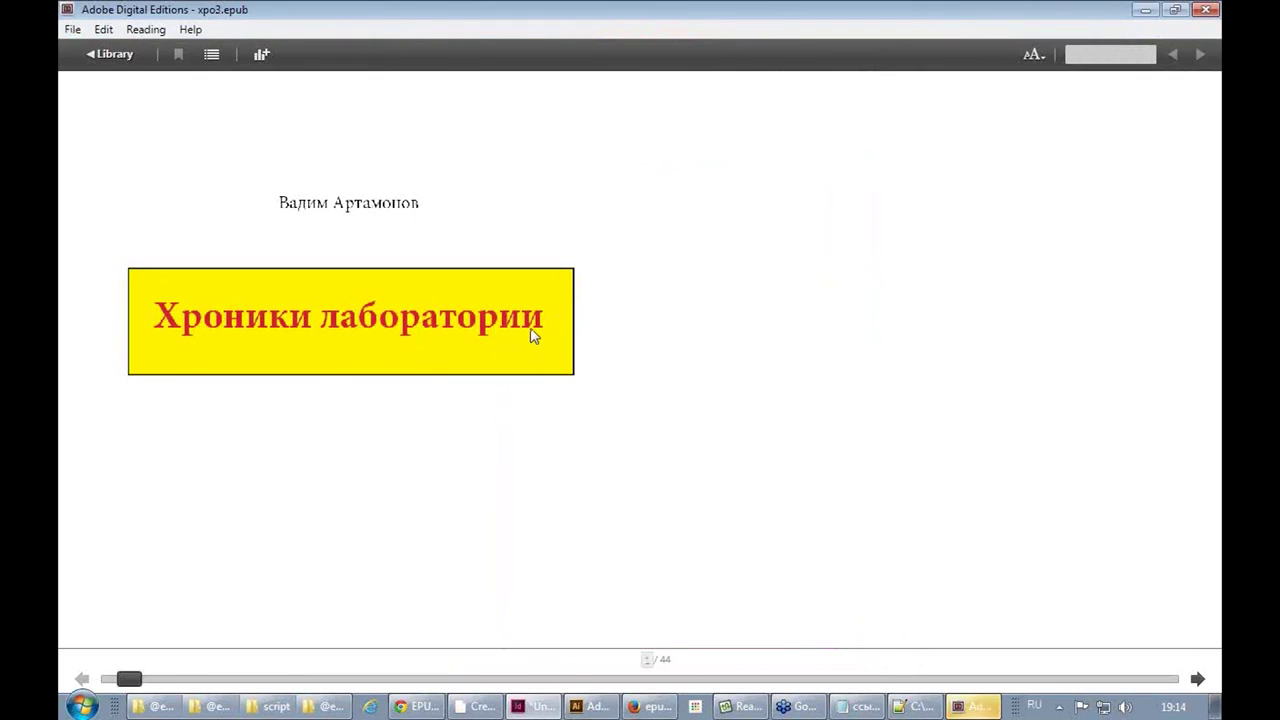
Compare the cover of xpo3.epub with the title text on the following page, checking how the title's yellow background is exported
{"action": "left_click", "coordinate": [479, 282]}
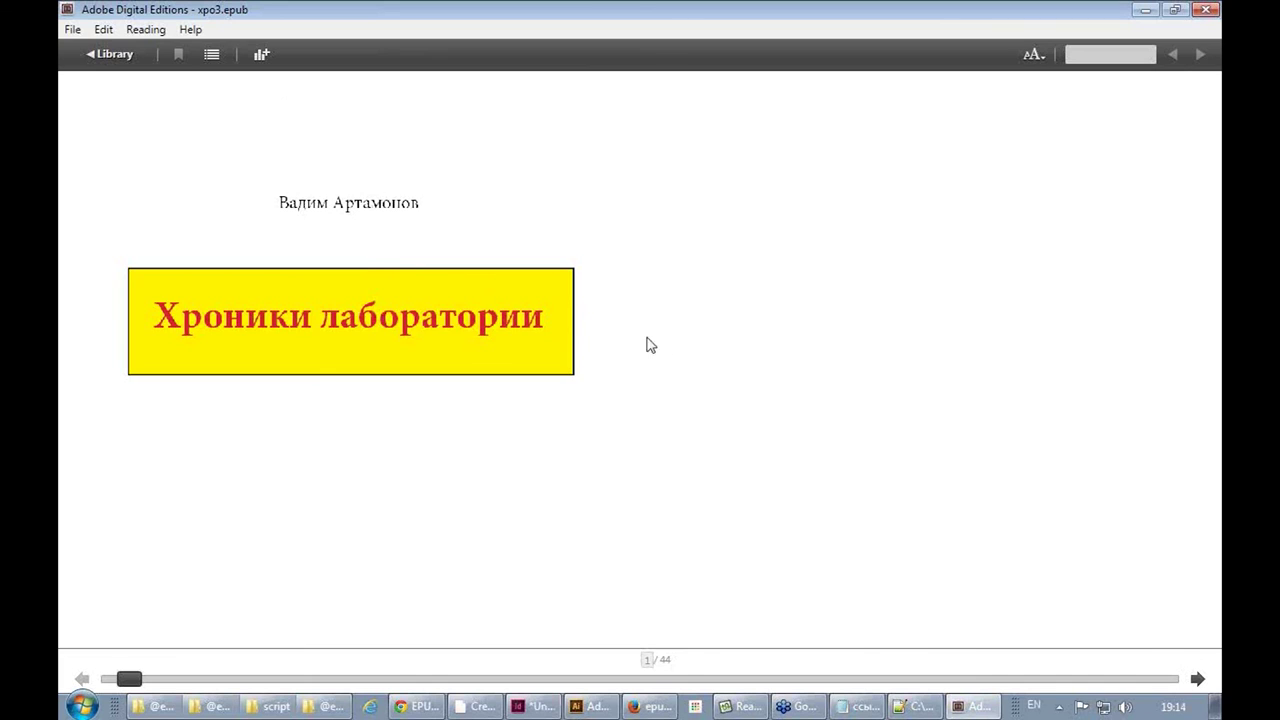
{"action": "scroll", "coordinate": [366, 277], "scroll_direction": "down", "scroll_amount": 1}
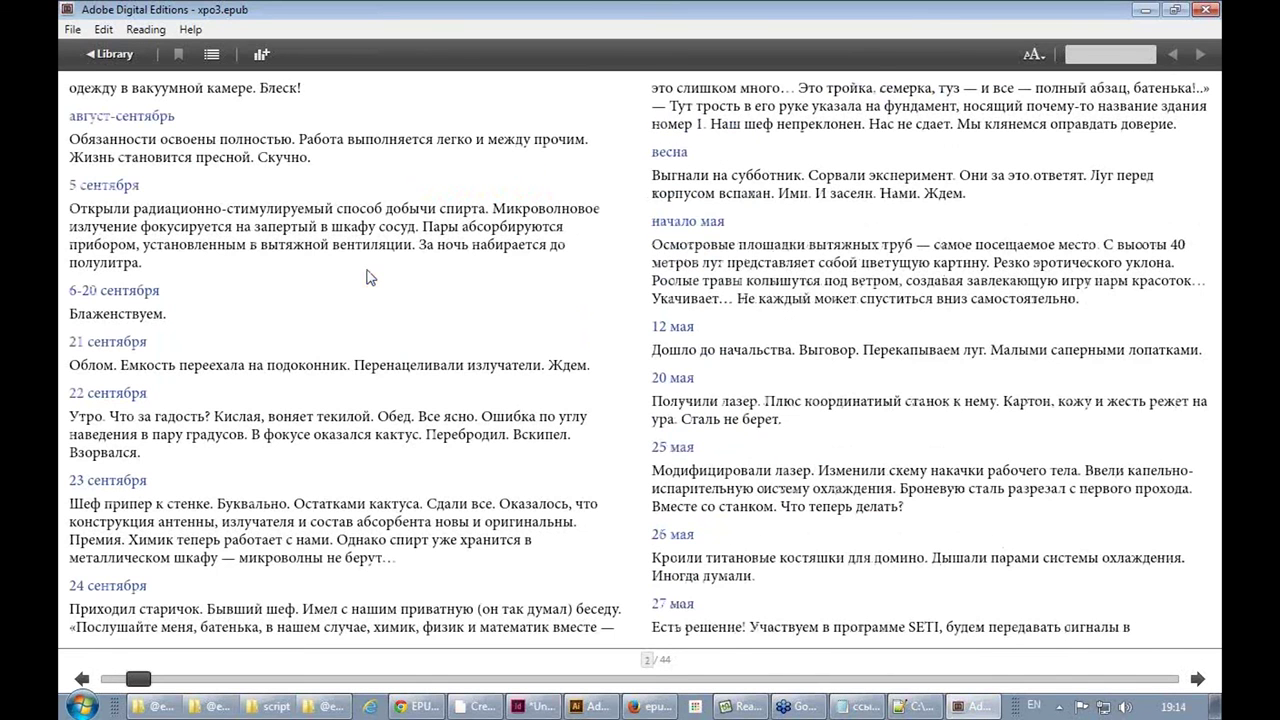
{"action": "scroll", "coordinate": [368, 276], "scroll_direction": "up", "scroll_amount": 1}
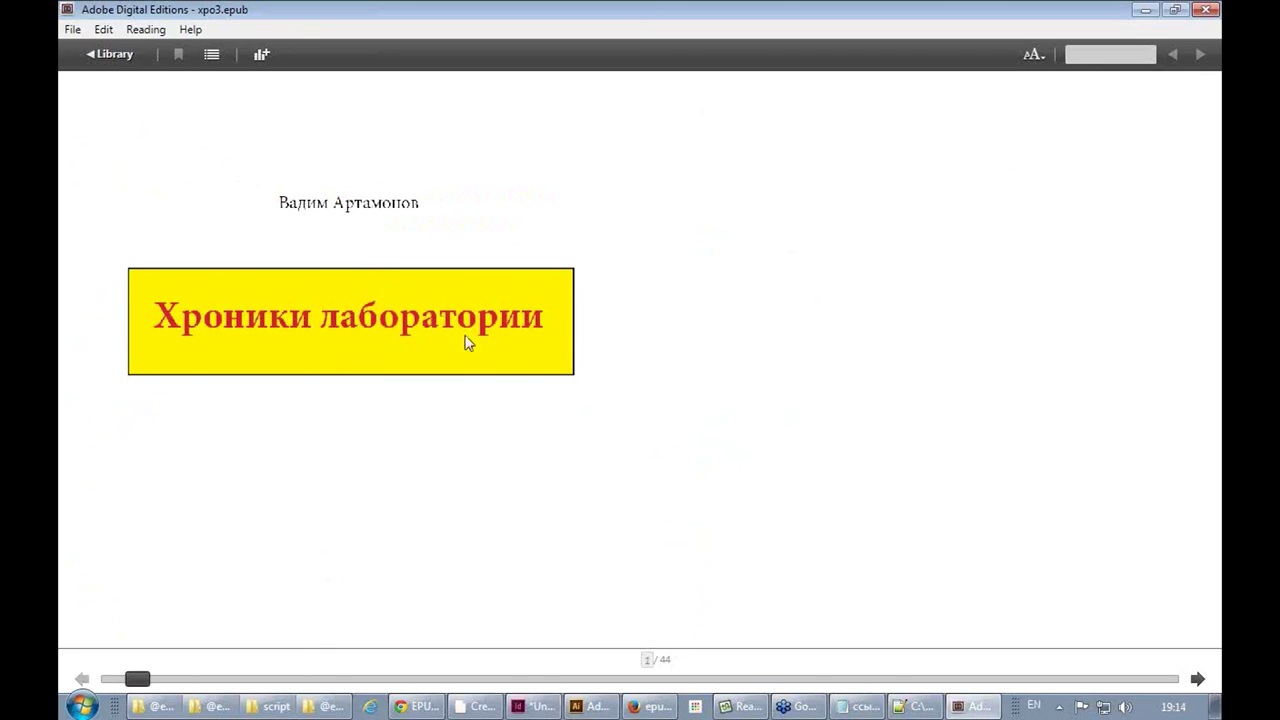
{"action": "scroll", "coordinate": [606, 349], "scroll_direction": "down", "scroll_amount": 1}
{"action": "left_click_drag", "start_coordinate": [818, 403], "coordinate": [818, 403]}
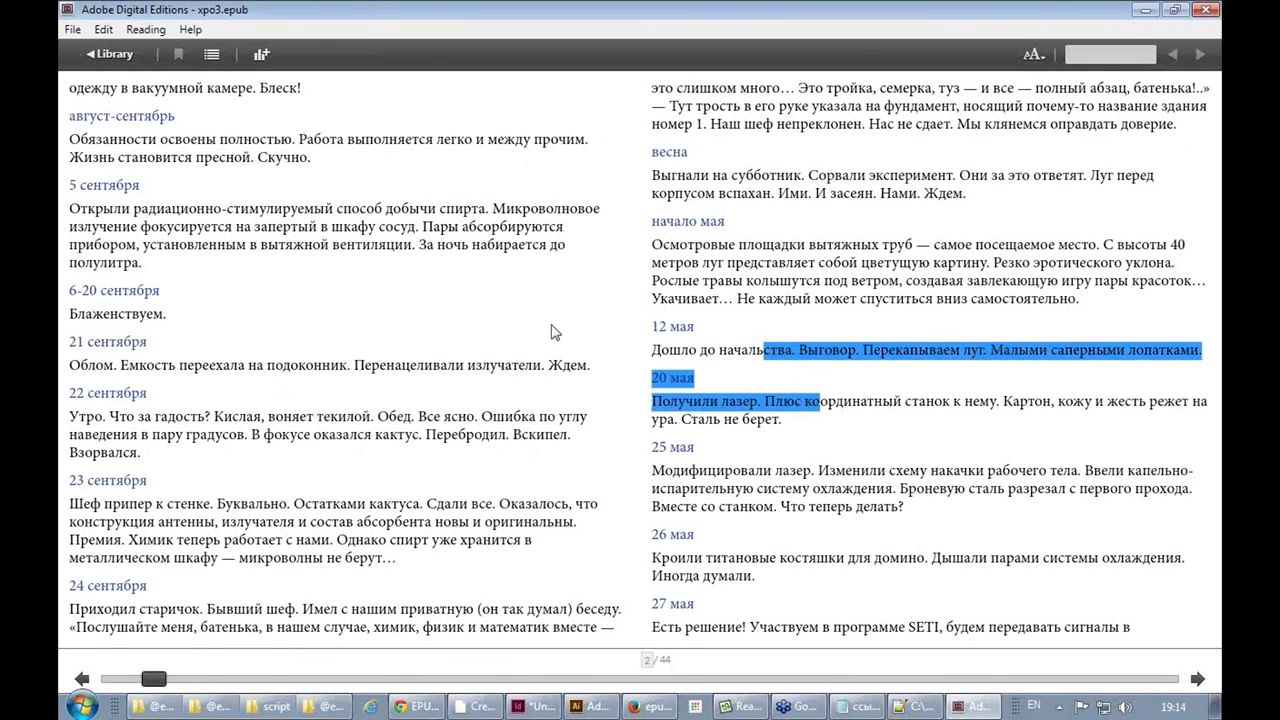
{"action": "scroll", "coordinate": [556, 332], "scroll_direction": "up", "scroll_amount": 1}
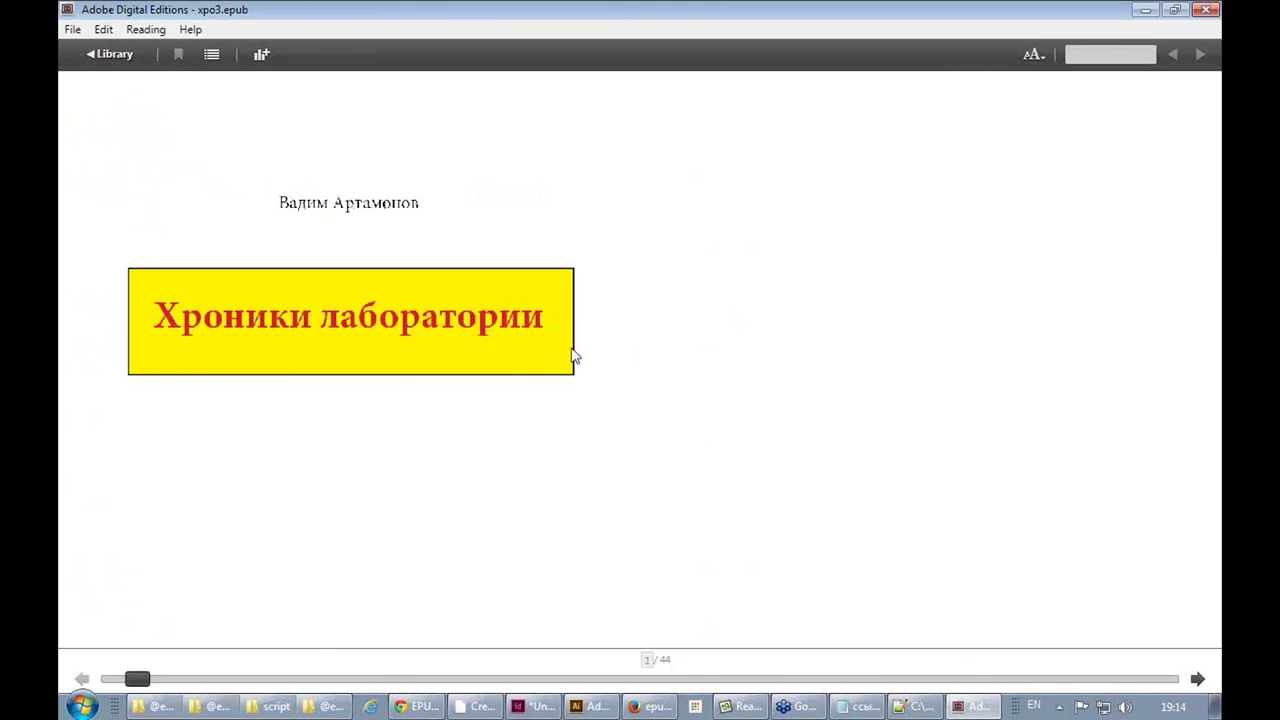
{"action": "scroll", "coordinate": [580, 360], "scroll_direction": "down", "scroll_amount": 1}
{"action": "scroll", "coordinate": [541, 335], "scroll_direction": "up", "scroll_amount": 1}
{"action": "left_click", "coordinate": [540, 706]}
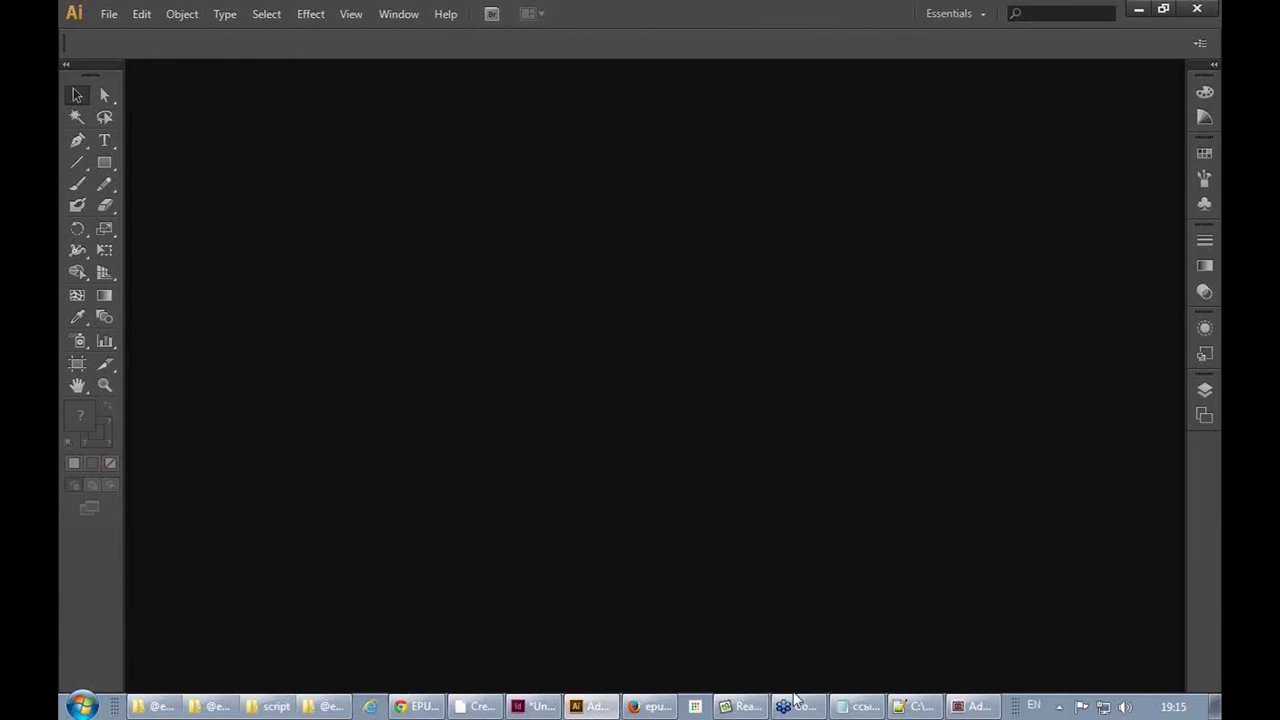
{"action": "left_click", "coordinate": [955, 708]}
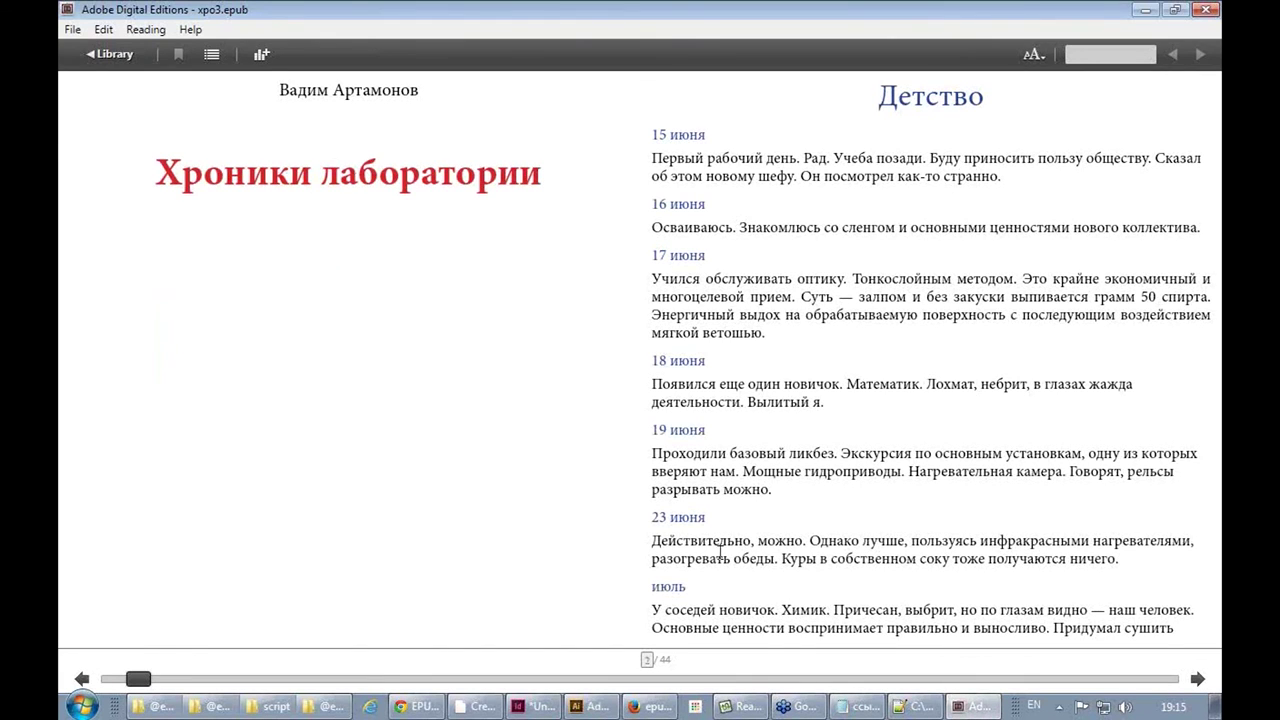
{"action": "left_click", "coordinate": [535, 706]}
{"action": "left_click", "coordinate": [112, 13]}
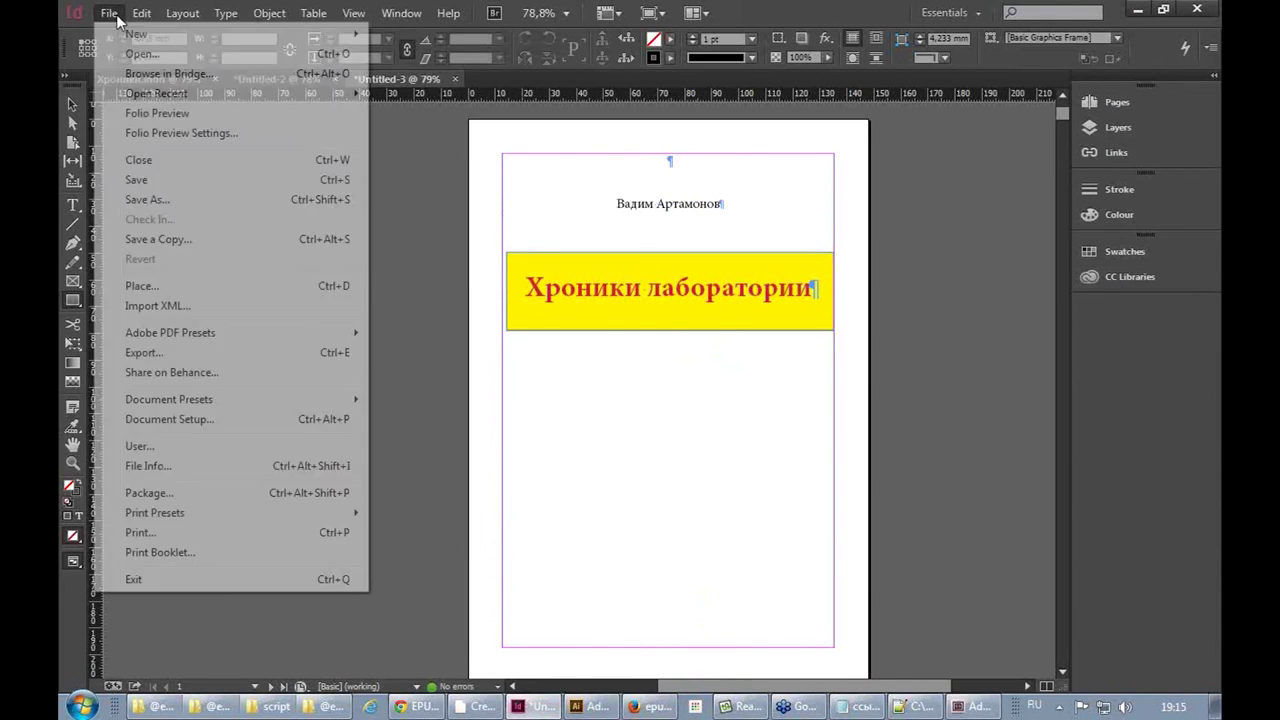
{"action": "left_click", "coordinate": [175, 352]}
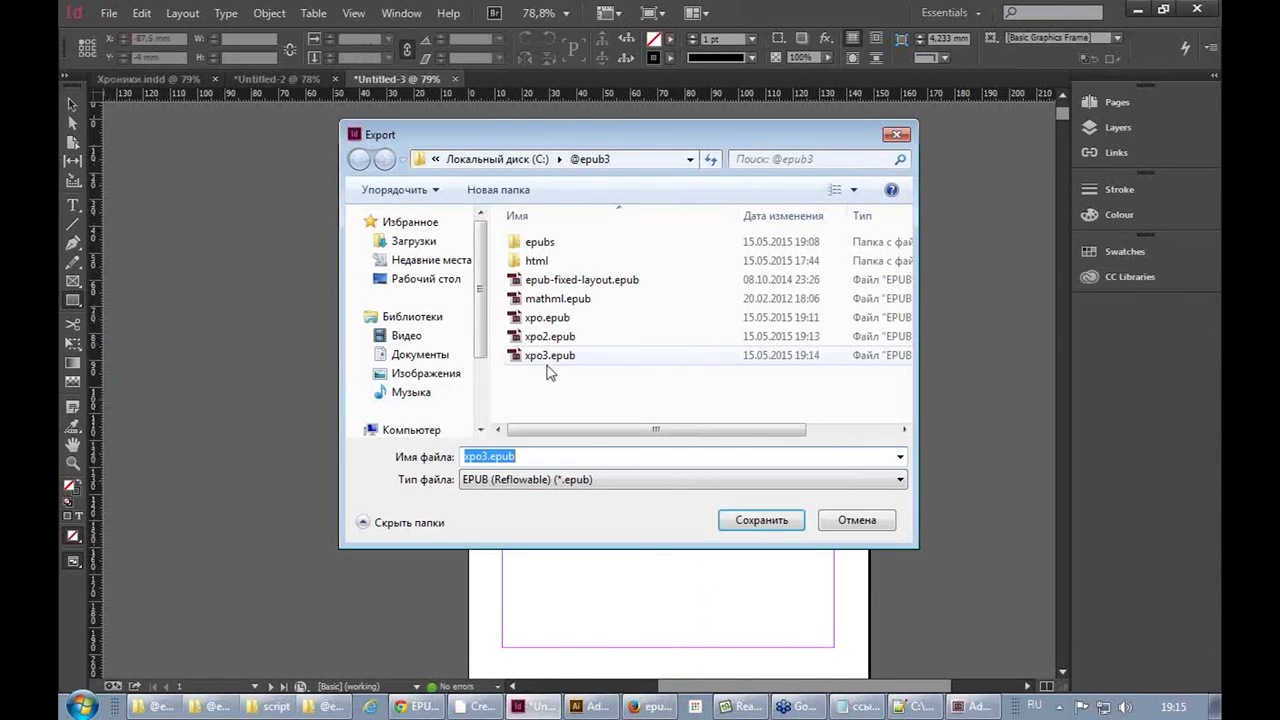
{"action": "left_click", "coordinate": [760, 521]}
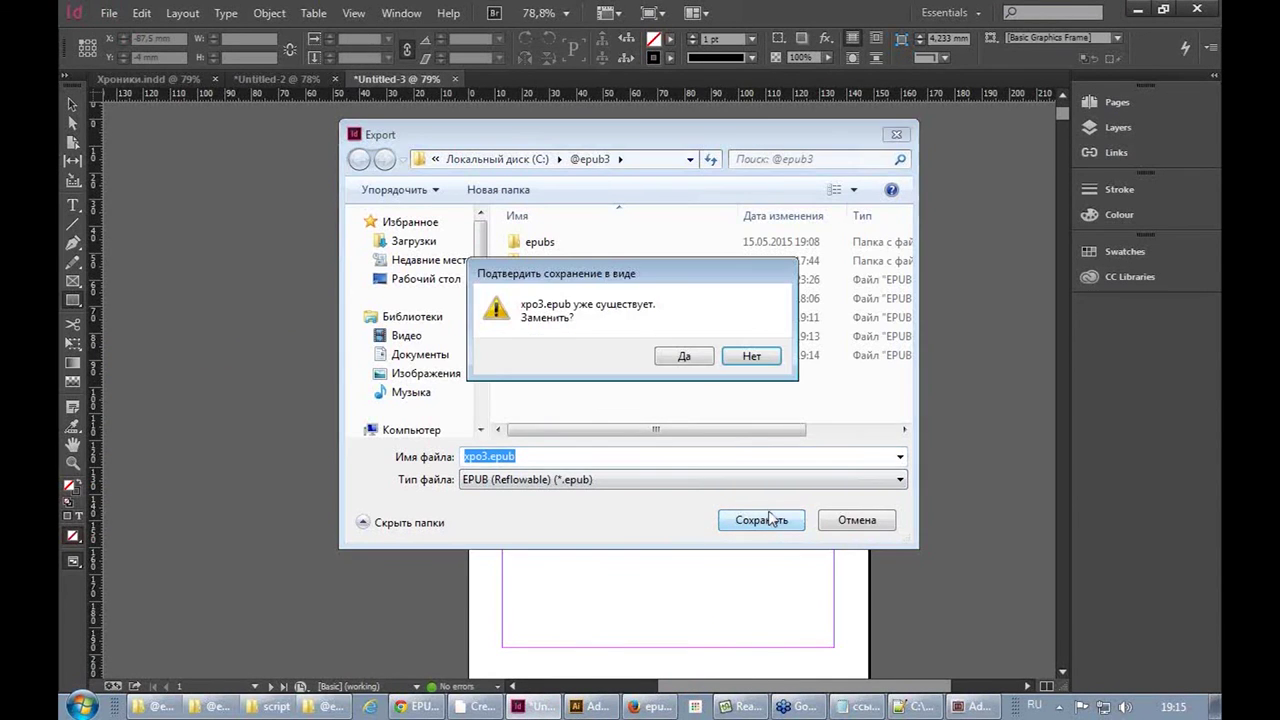
{"action": "left_click", "coordinate": [685, 362]}
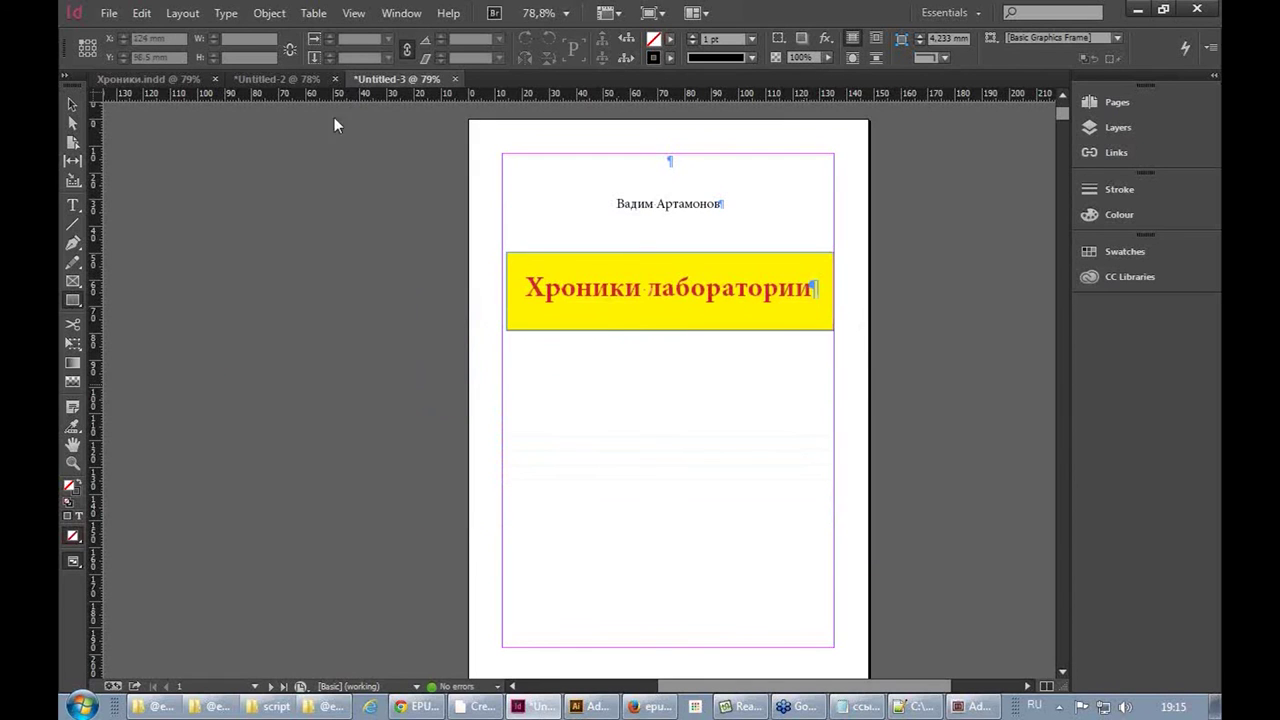
Open the reflowable EPUB export options under the file name xpo3+.epub, review the General settings including Cover, and cancel the export
{"action": "left_click", "coordinate": [118, 15]}
{"action": "left_click", "coordinate": [171, 357]}
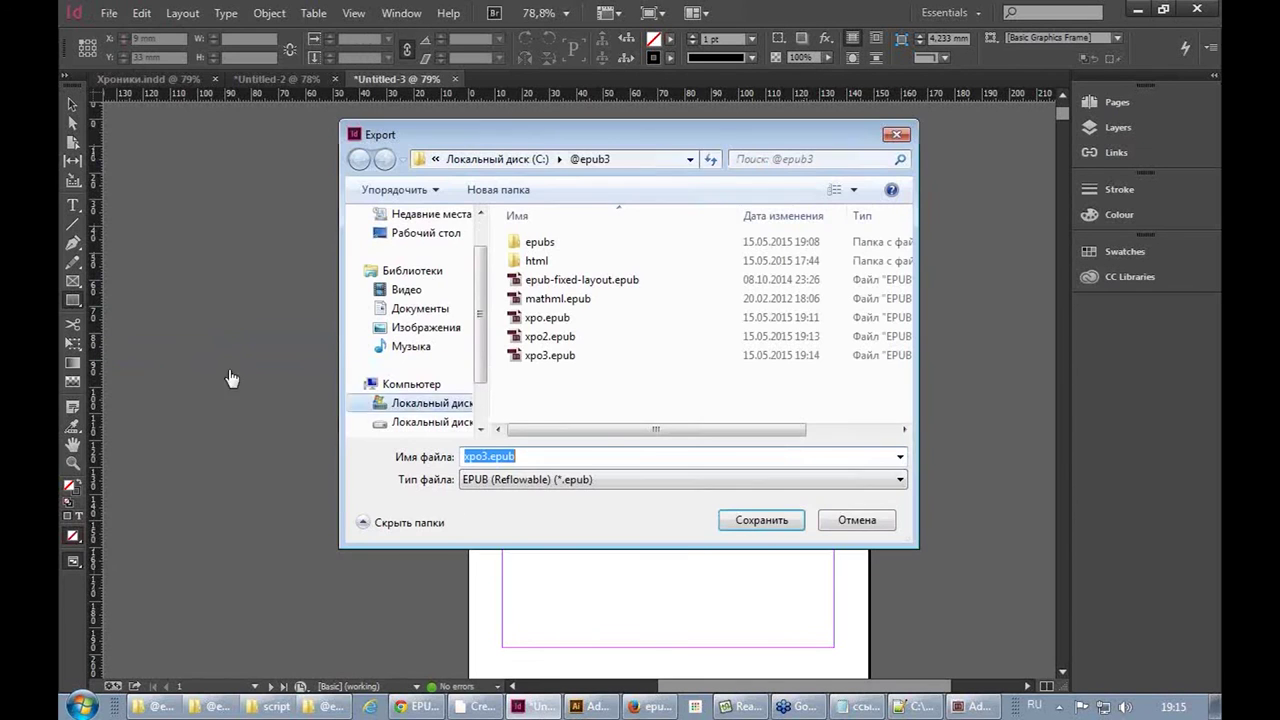
{"action": "left_click", "coordinate": [491, 456]}
{"action": "type", "text": "+"}
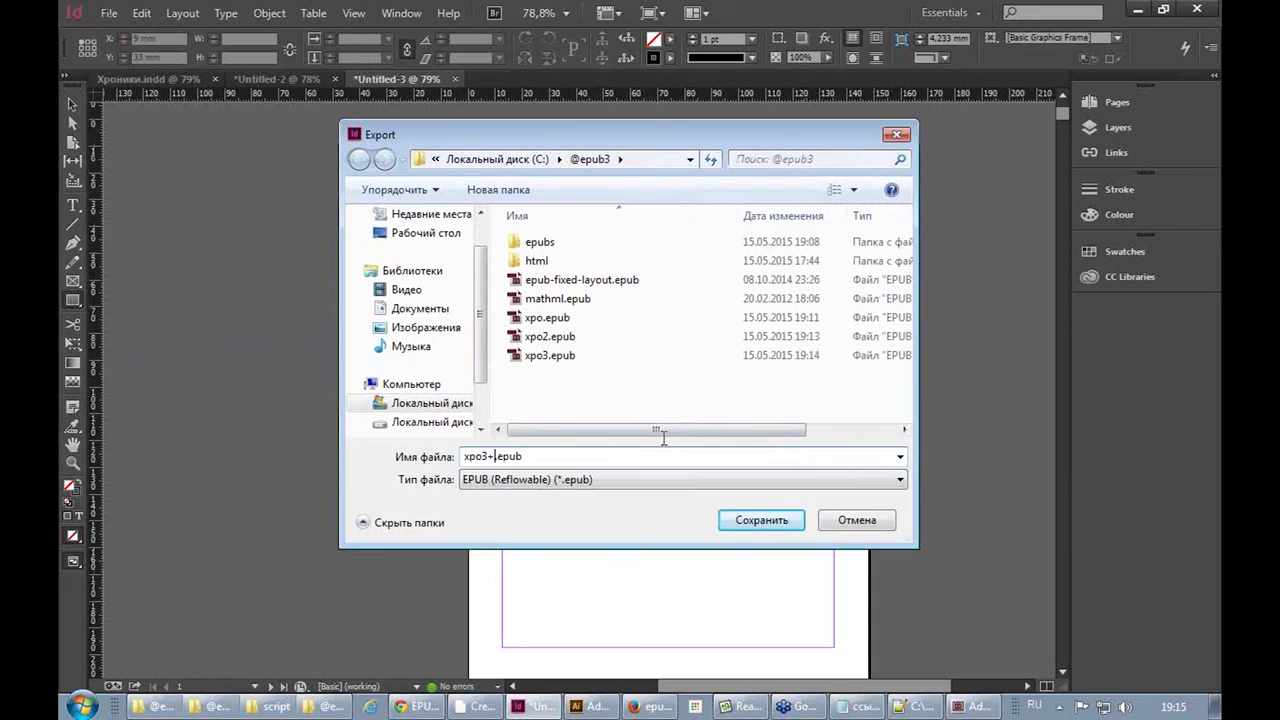
{"action": "left_click", "coordinate": [761, 521]}
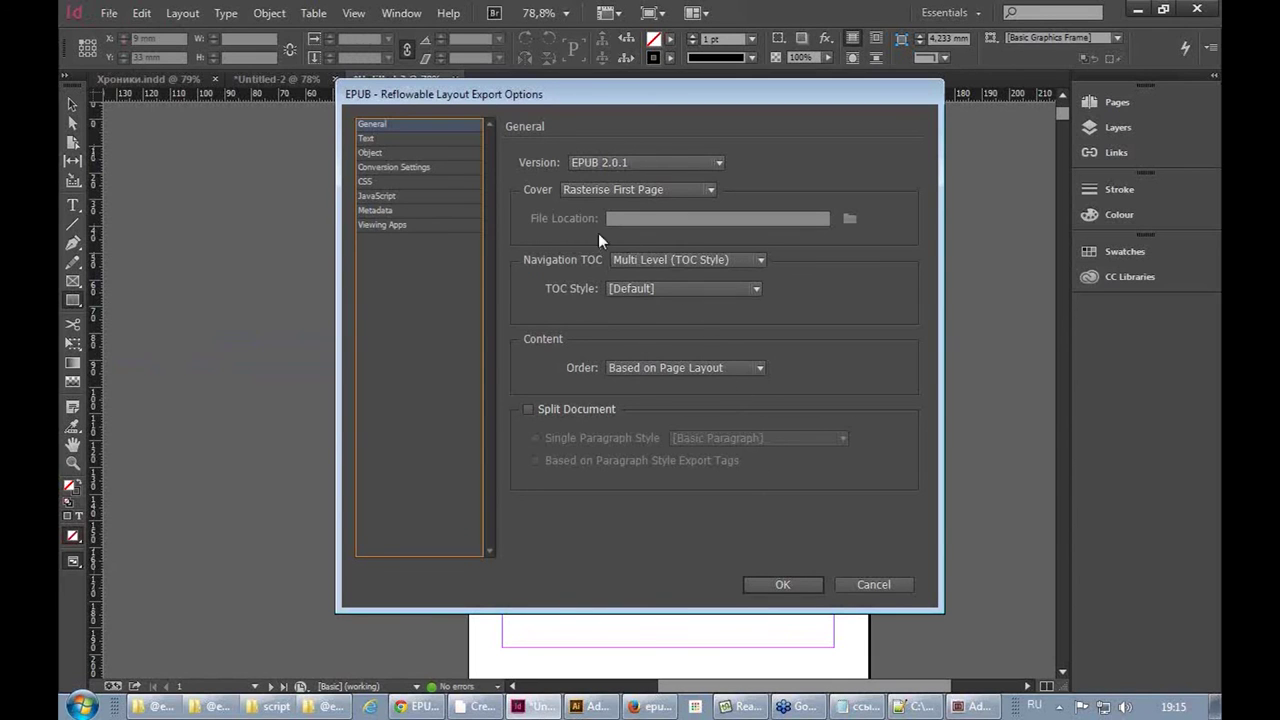
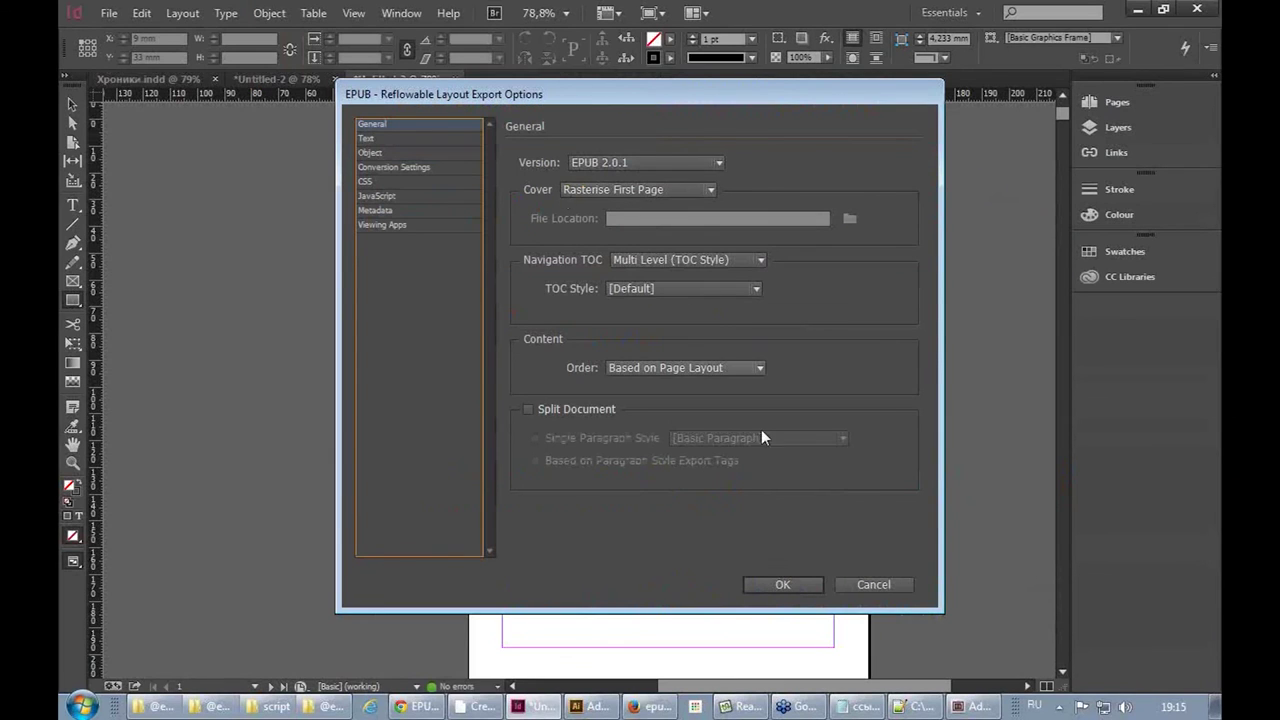
{"action": "left_click", "coordinate": [870, 585]}
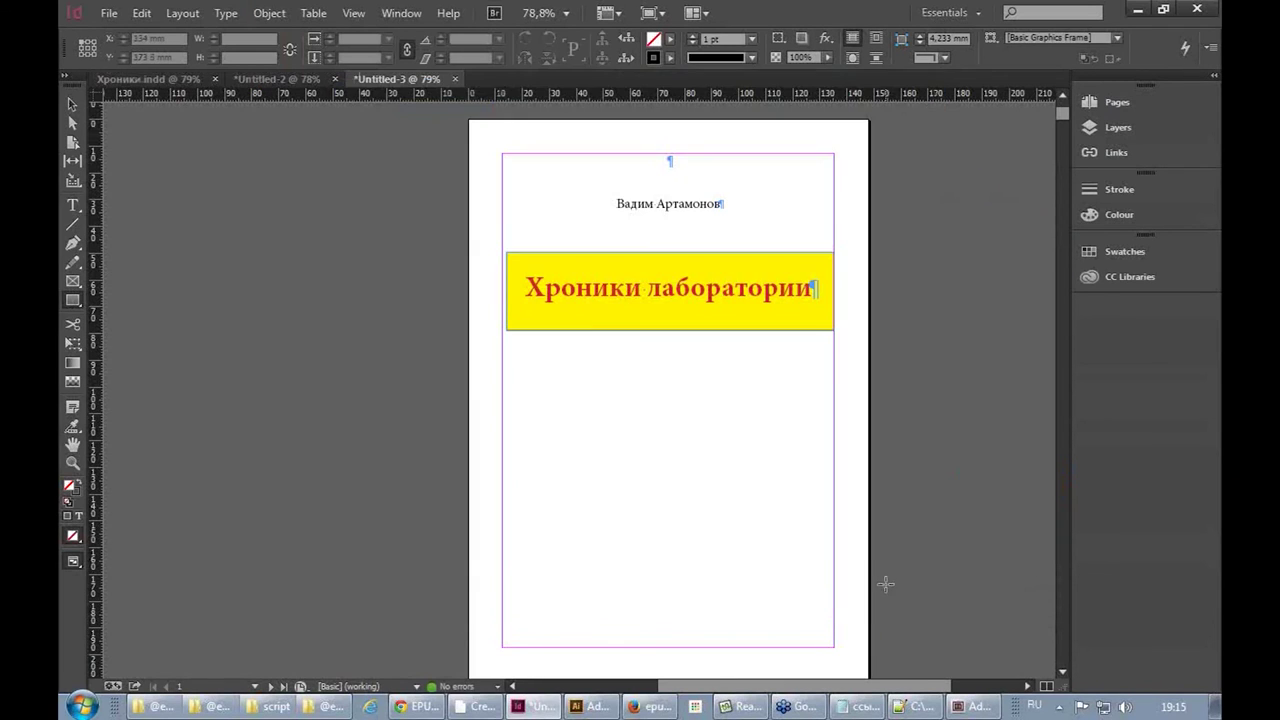
Switch to Adobe Digital Editions and recheck the title page of xpo3.epub for the yellow background
{"action": "left_click", "coordinate": [976, 707]}
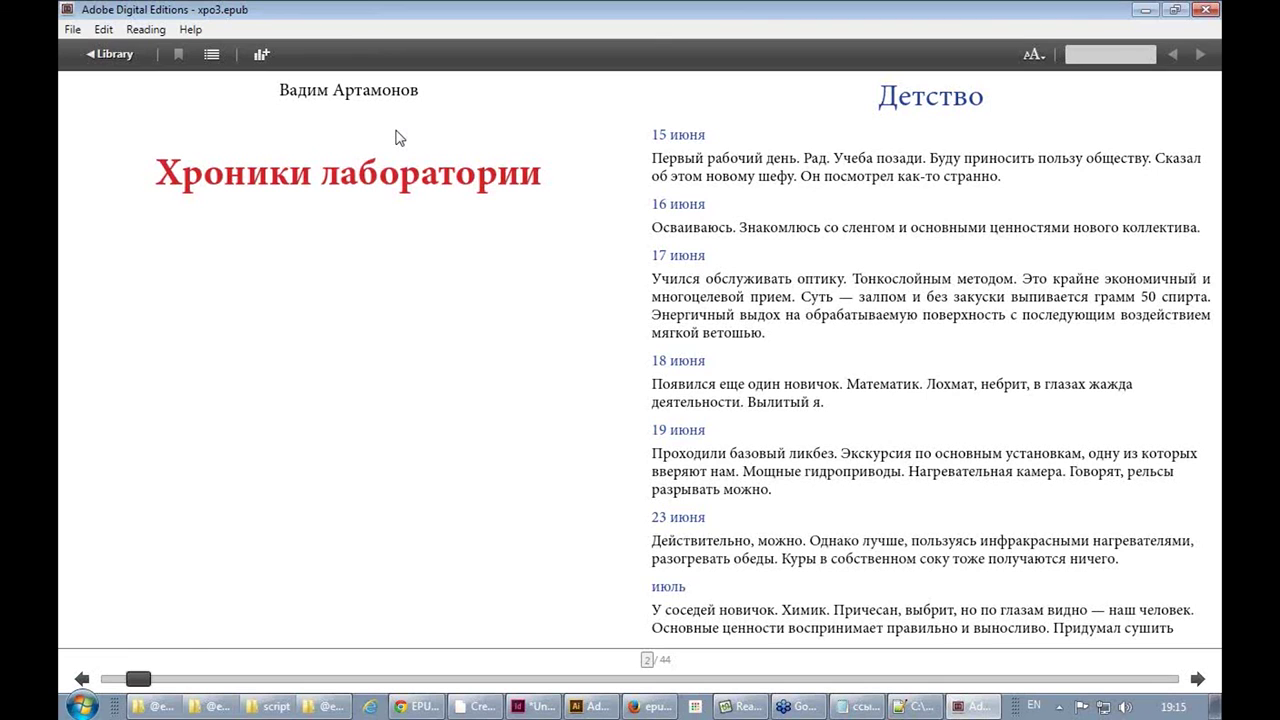
{"action": "left_click", "coordinate": [926, 708]}
{"action": "left_click", "coordinate": [920, 707]}
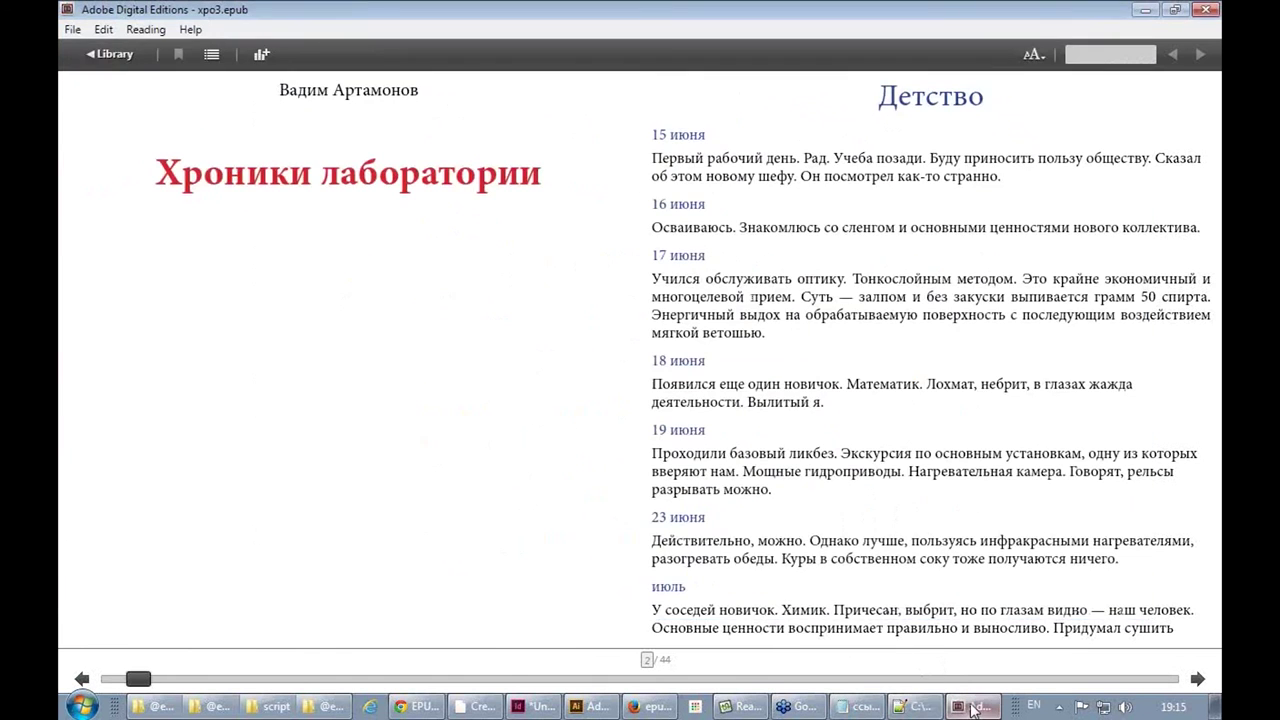
Switch back to InDesign and delete the yellow rectangle behind the title on page 1
{"action": "left_click", "coordinate": [538, 707]}
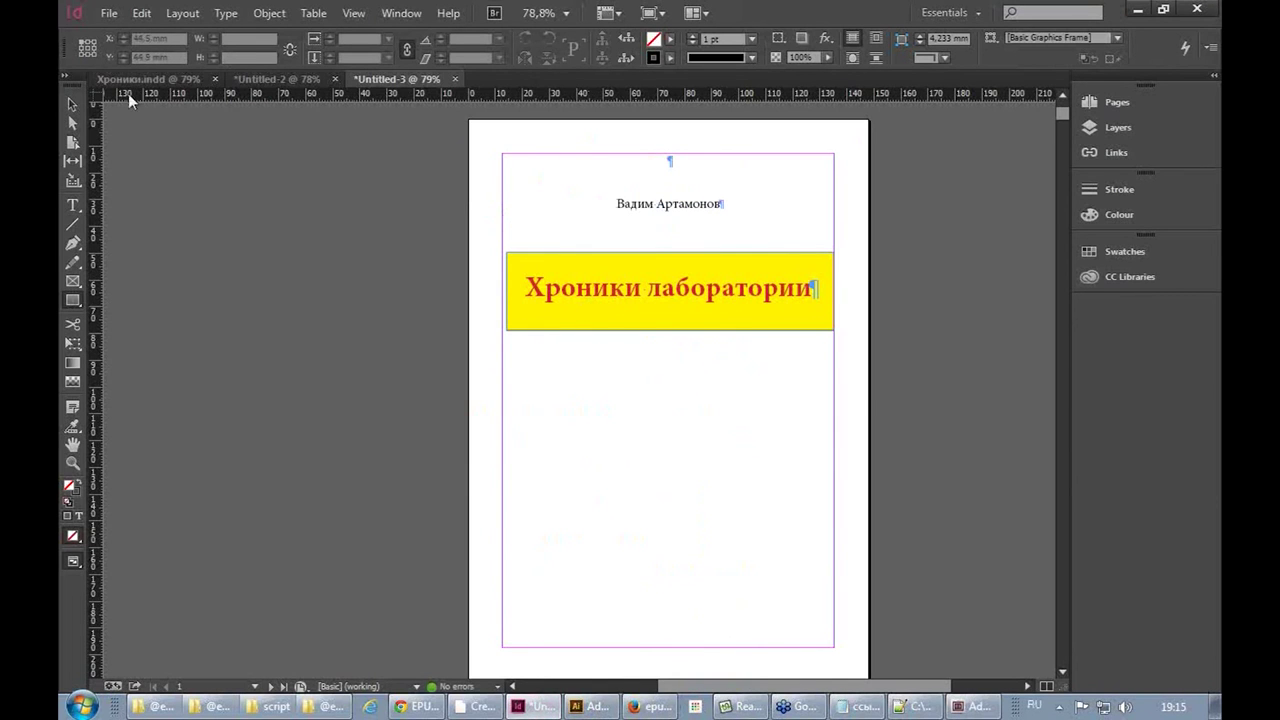
{"action": "left_click", "coordinate": [73, 103]}
{"action": "left_click", "coordinate": [743, 256]}
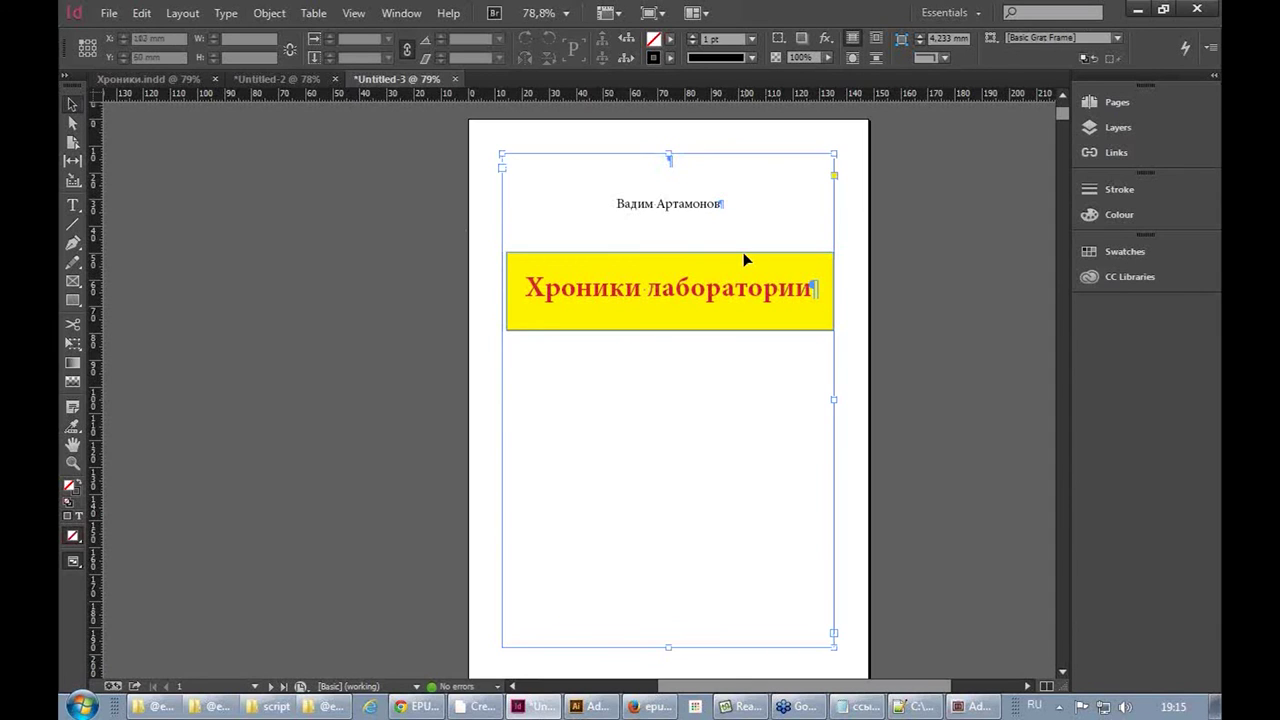
{"action": "left_click", "coordinate": [558, 312]}
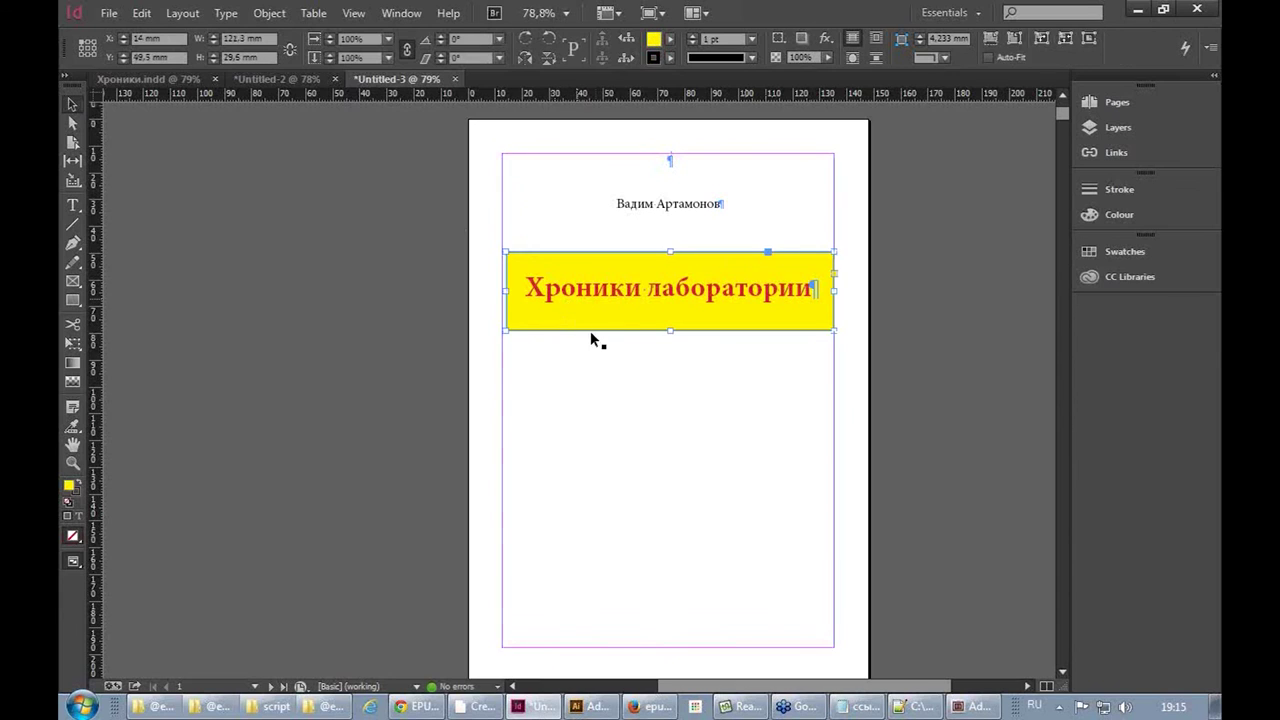
{"action": "key", "text": "Delete"}
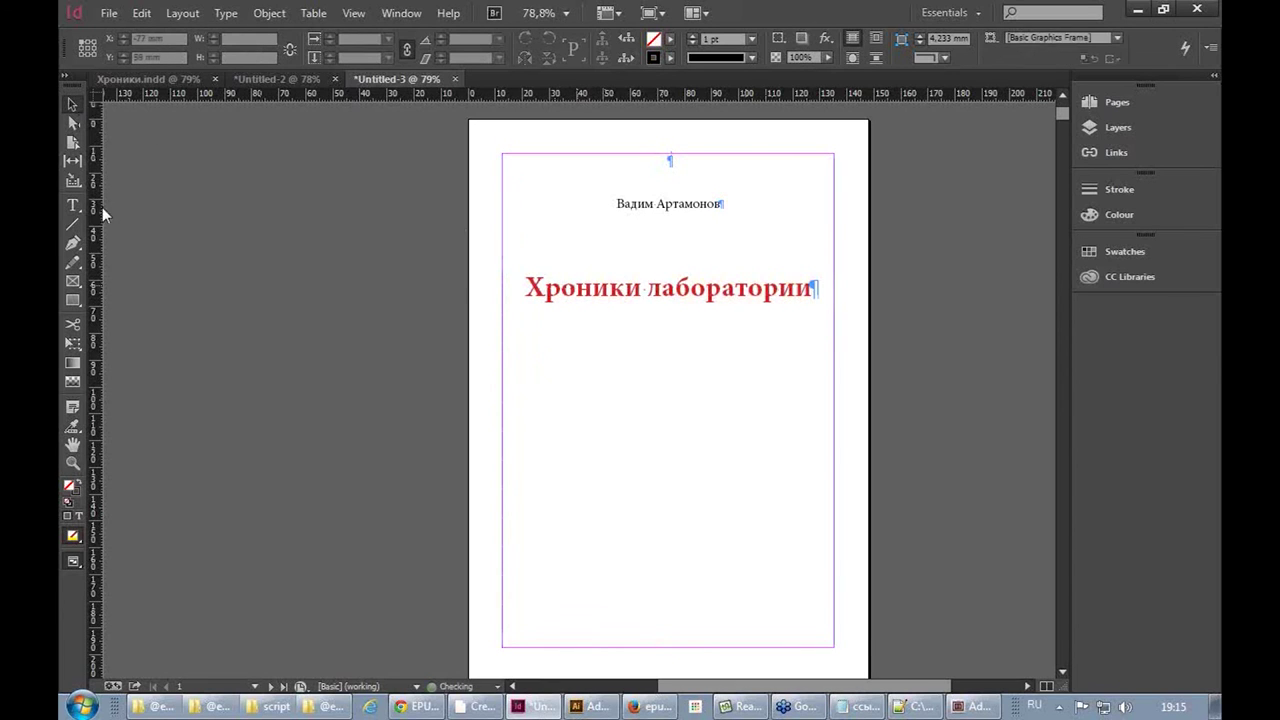
Draw a text frame about 116 × 31 mm under the title and insert a table with 1 body row and 1 column
{"action": "left_click", "coordinate": [73, 207]}
{"action": "left_click_drag", "start_coordinate": [483, 300], "coordinate": [797, 382]}
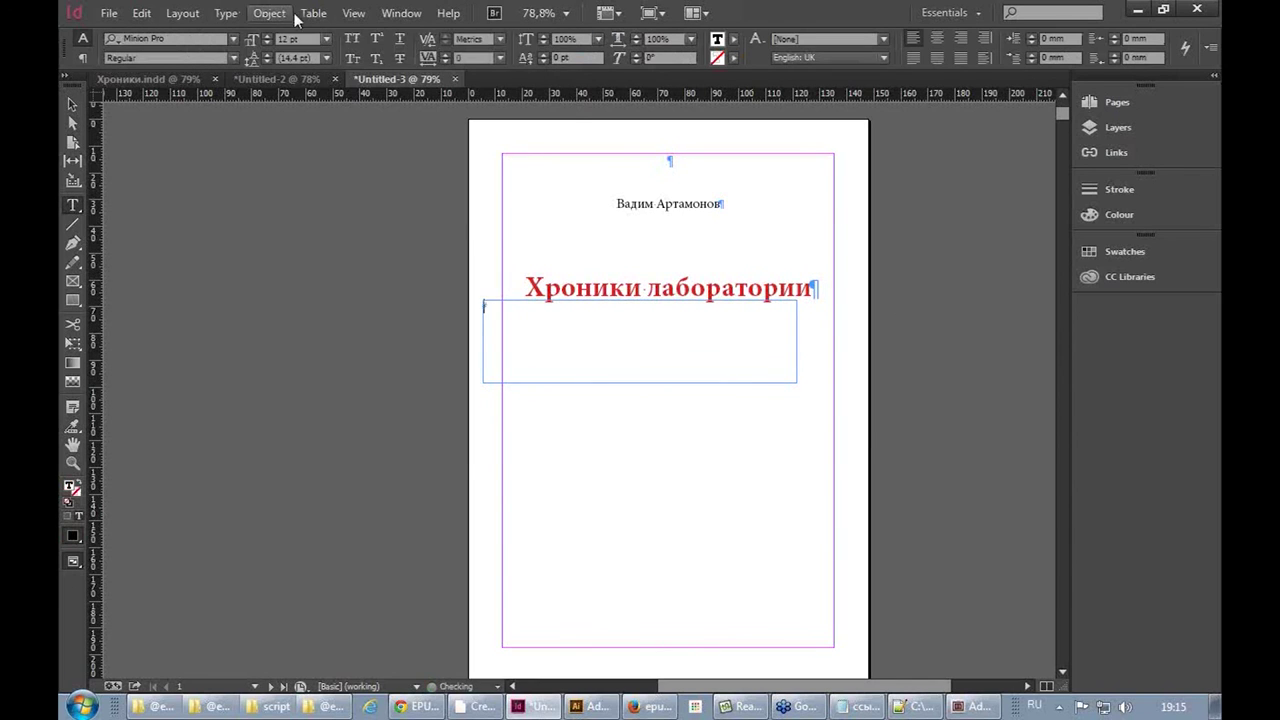
{"action": "left_click", "coordinate": [313, 13]}
{"action": "left_click", "coordinate": [356, 33]}
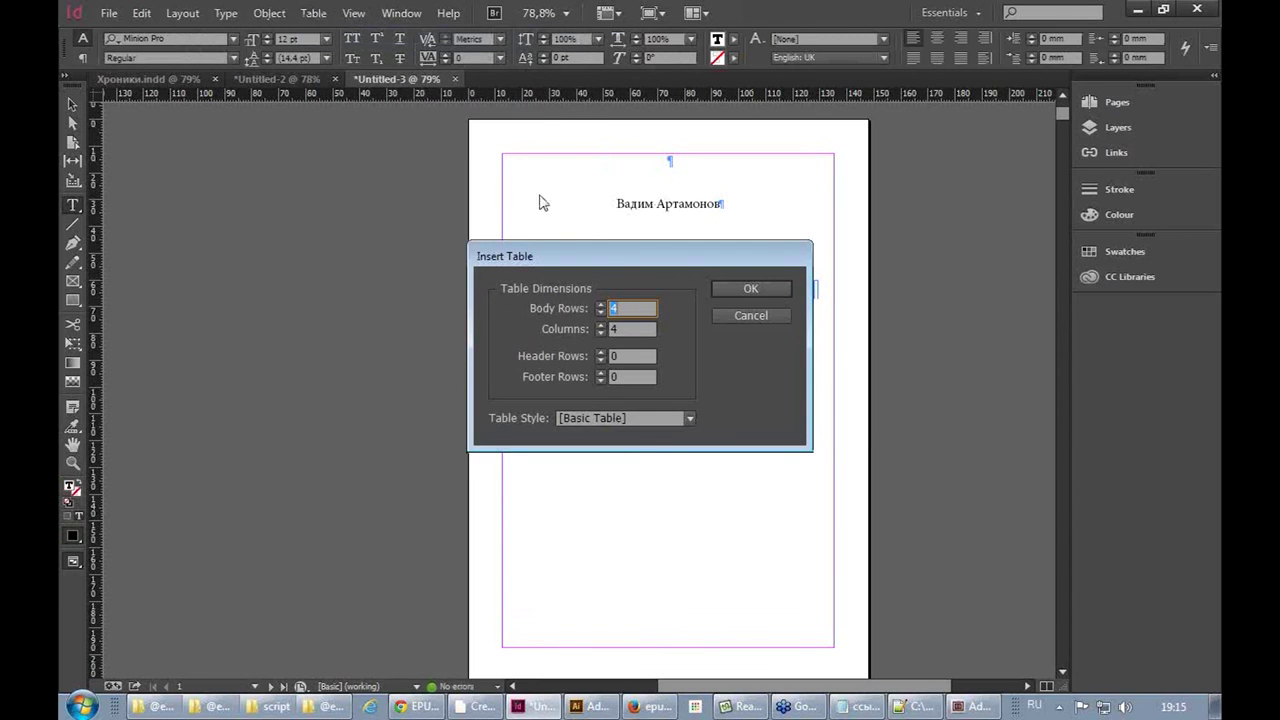
{"action": "type", "text": "1"}
{"action": "key", "text": "Tab"}
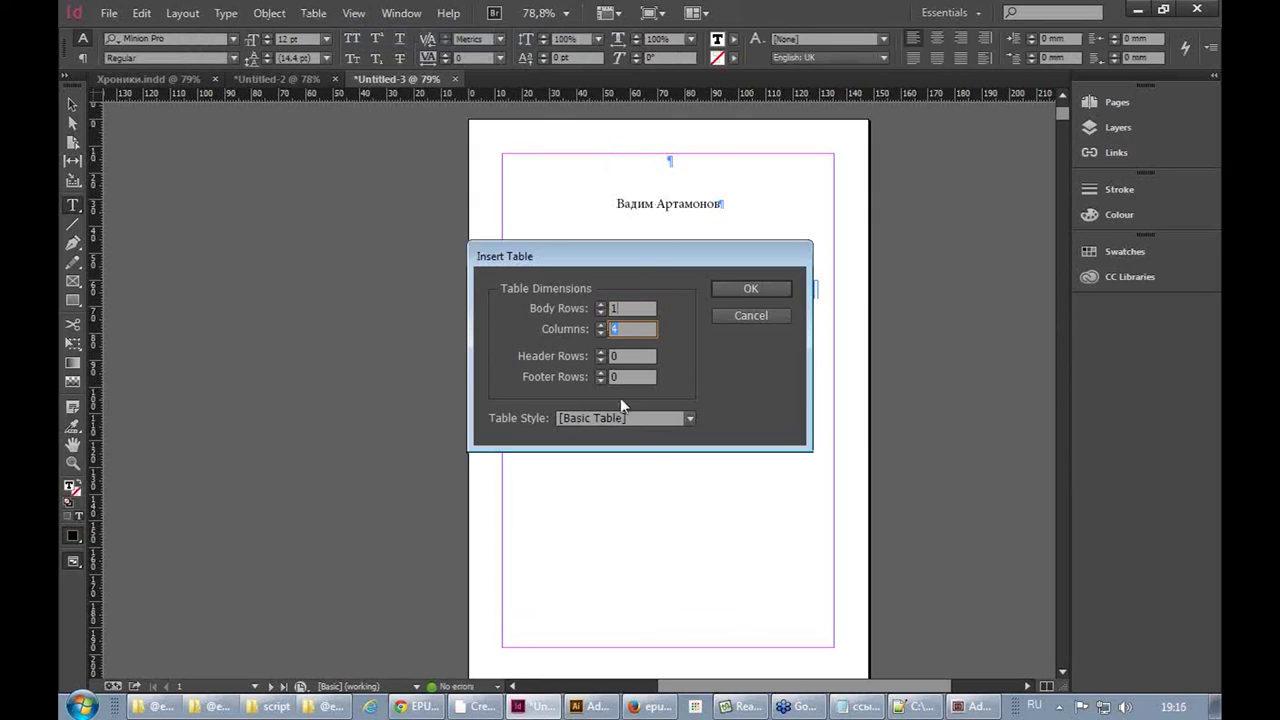
{"action": "type", "text": "1"}
{"action": "left_click", "coordinate": [743, 289]}
Try to copy the title Хроники лаборатории into the table cell overlapping the main text frame
{"action": "triple_click", "coordinate": [600, 275]}
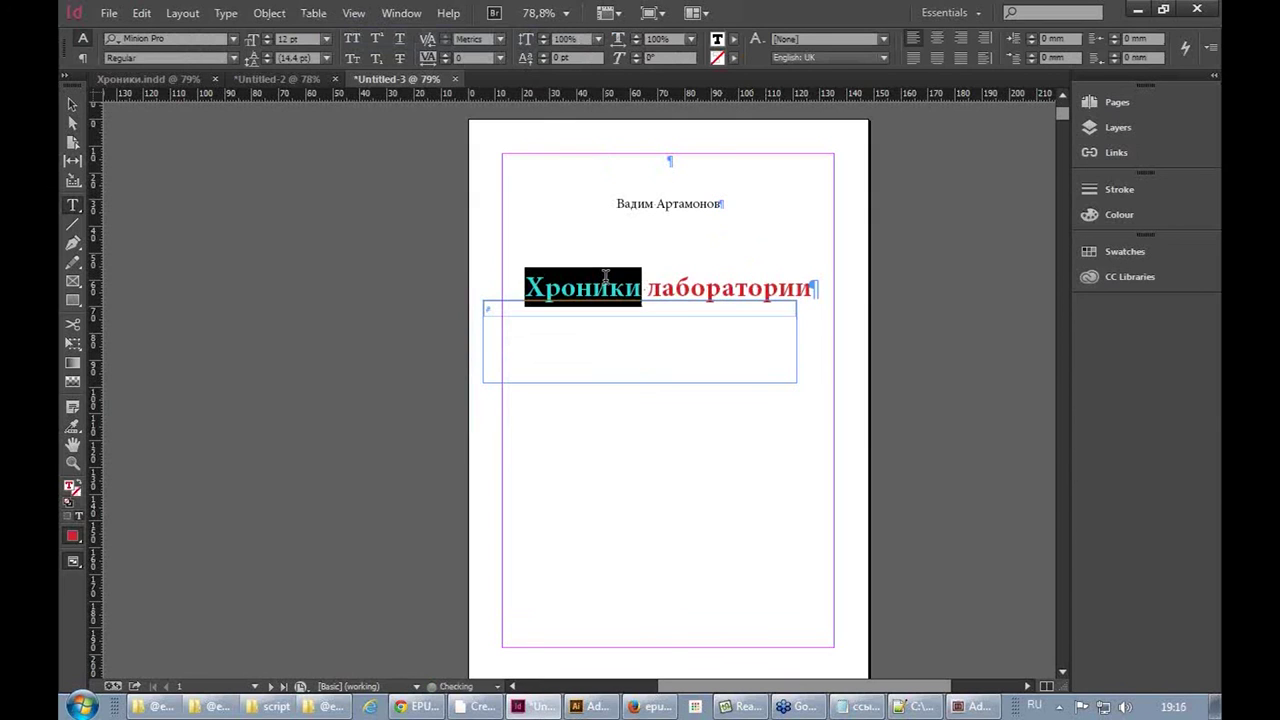
{"action": "key", "text": "ctrl+c"}
{"action": "left_click", "coordinate": [543, 308]}
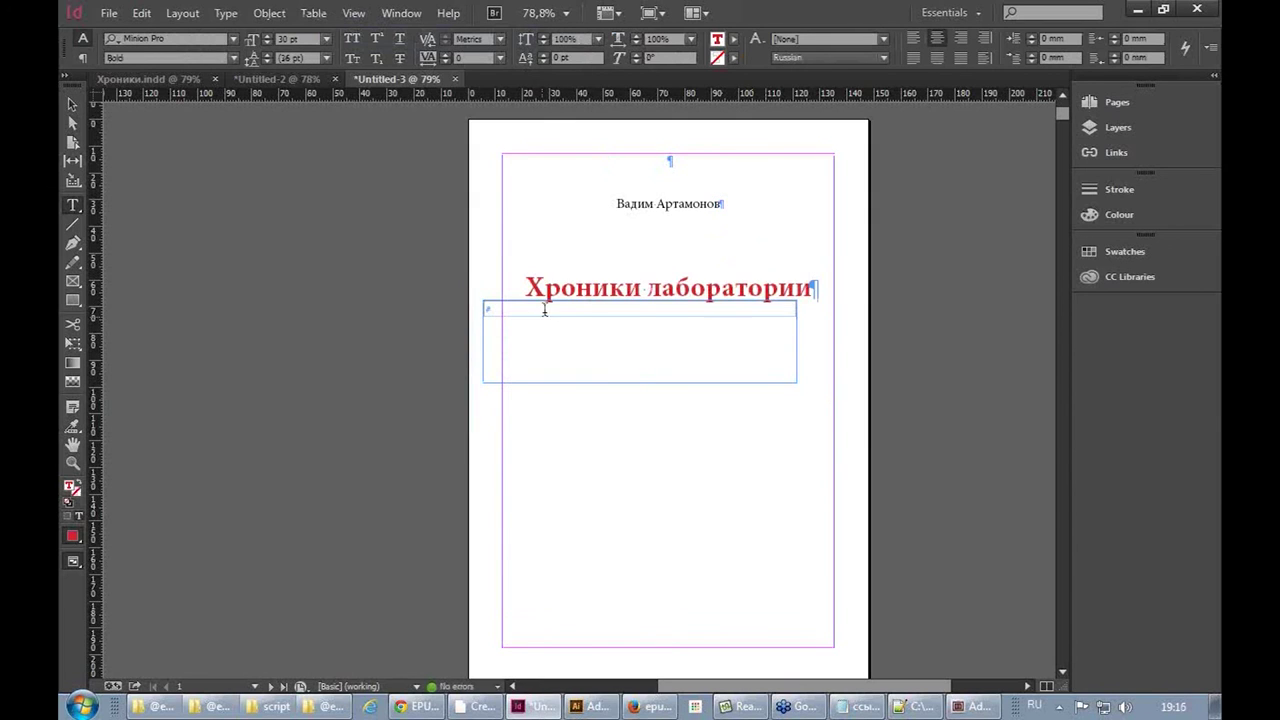
{"action": "key", "text": "ctrl+v"}
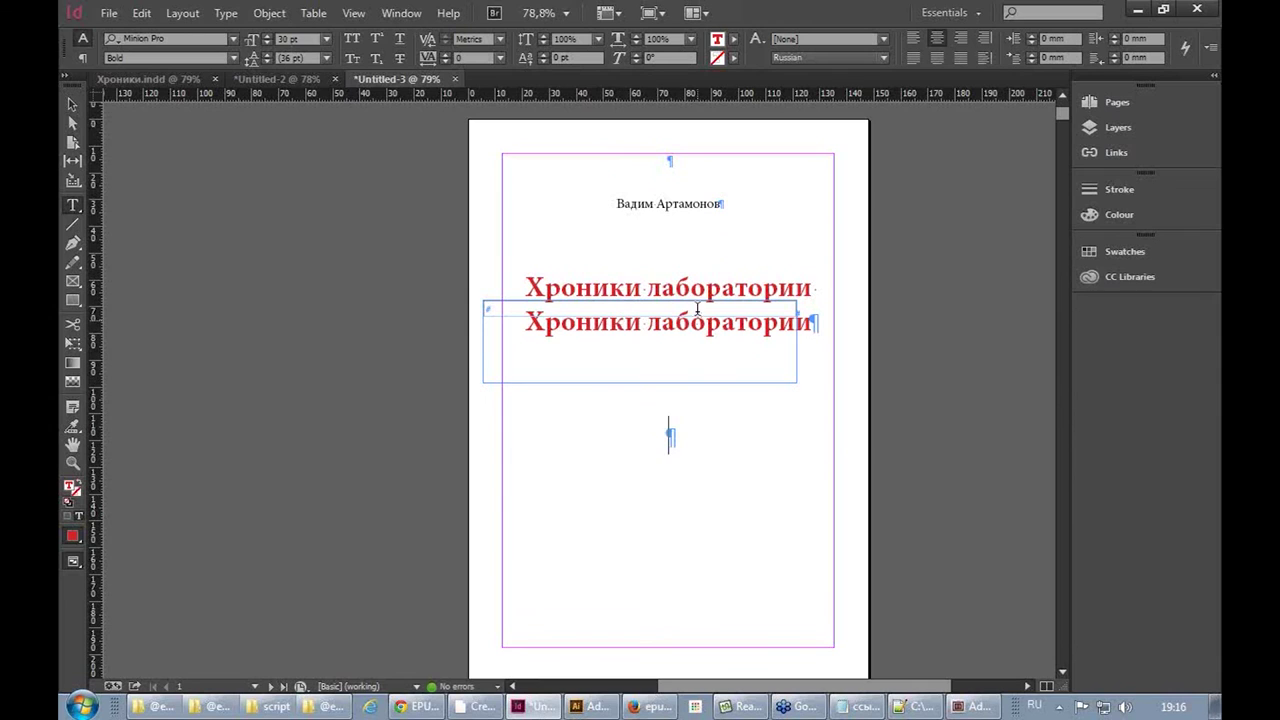
{"action": "double_click", "coordinate": [572, 306]}
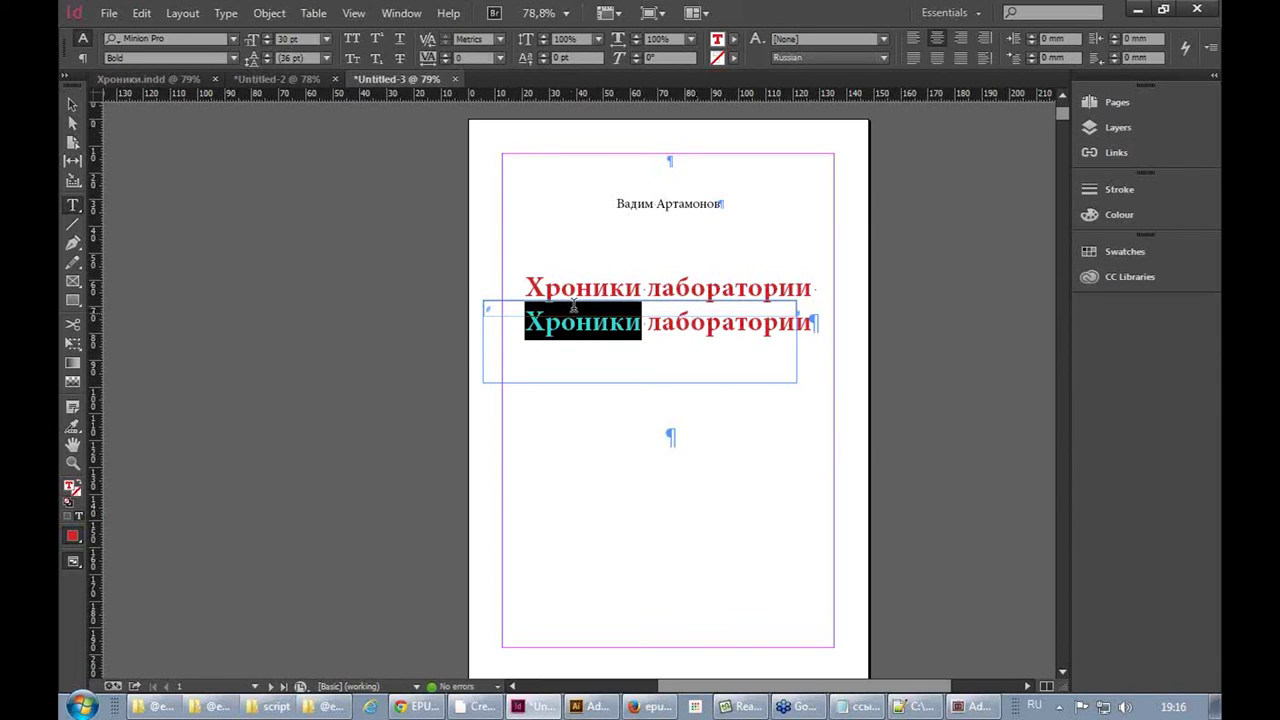
Move the table frame below the title lines and paste a copy of Хроники лаборатории into its cell
{"action": "left_click", "coordinate": [73, 104]}
{"action": "left_click_drag", "start_coordinate": [487, 380], "coordinate": [492, 384]}
{"action": "left_click", "coordinate": [566, 322]}
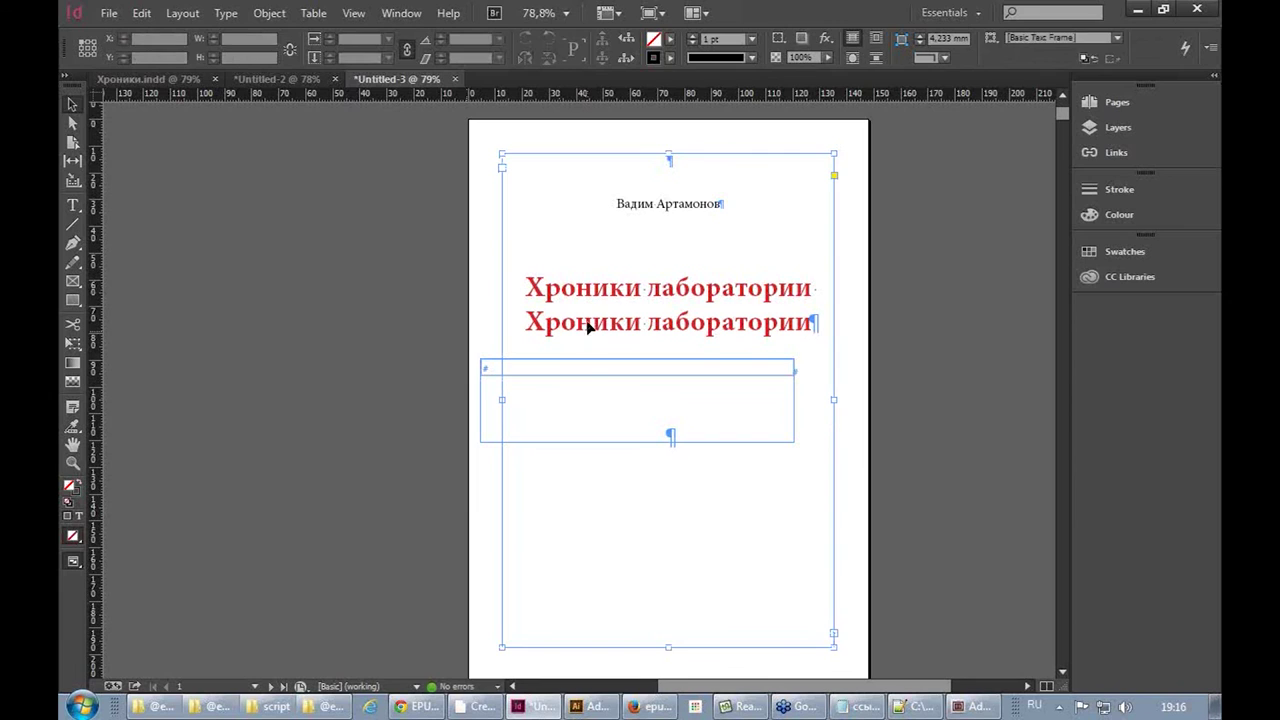
{"action": "double_click", "coordinate": [590, 322]}
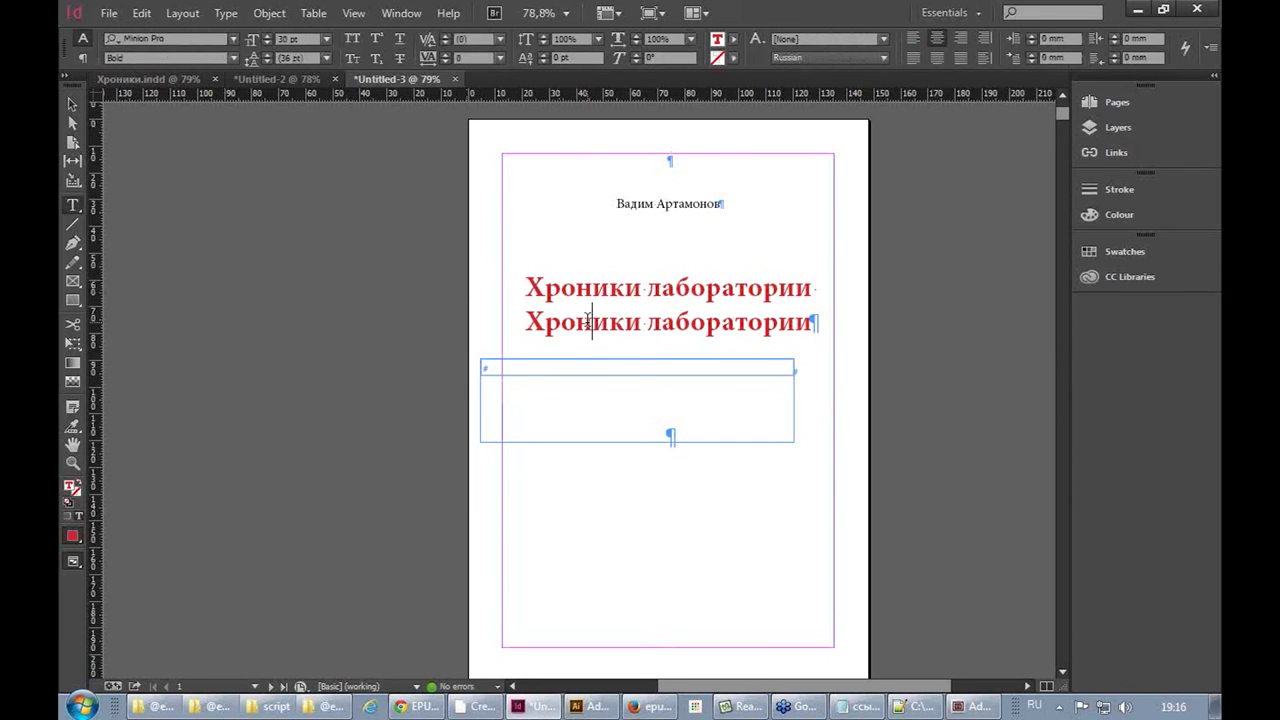
{"action": "triple_click", "coordinate": [597, 283]}
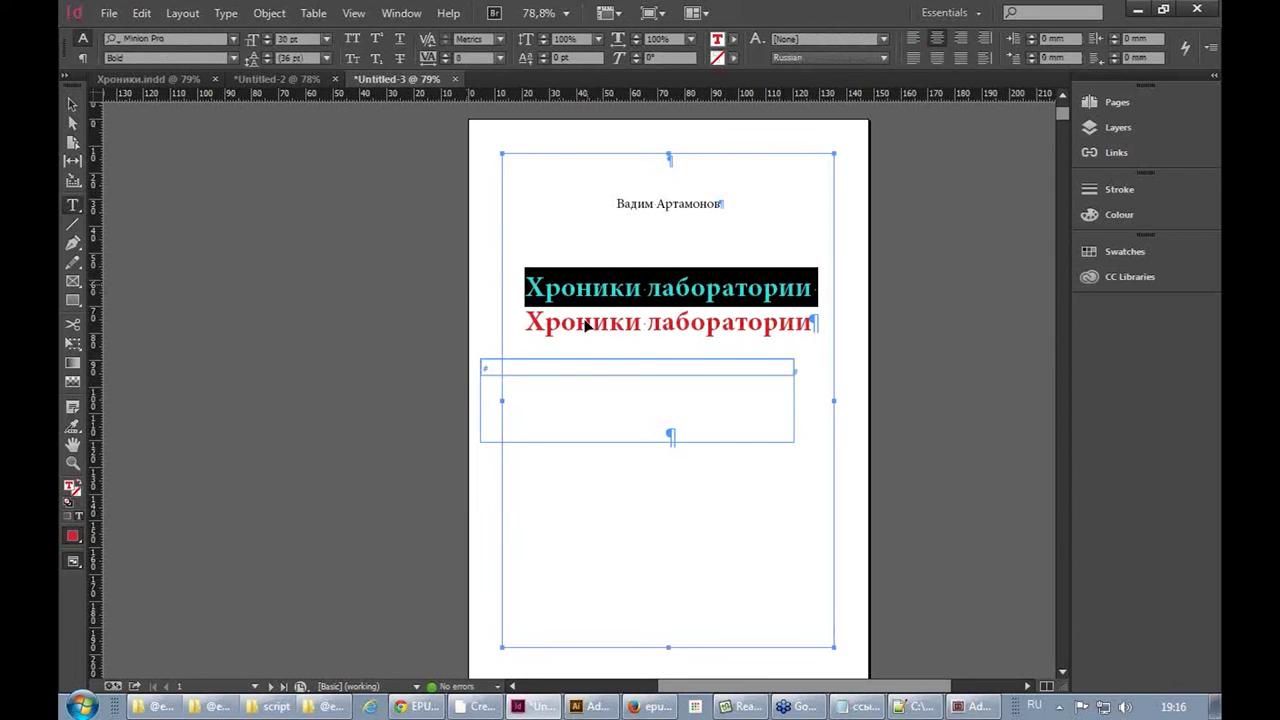
{"action": "left_click", "coordinate": [491, 363]}
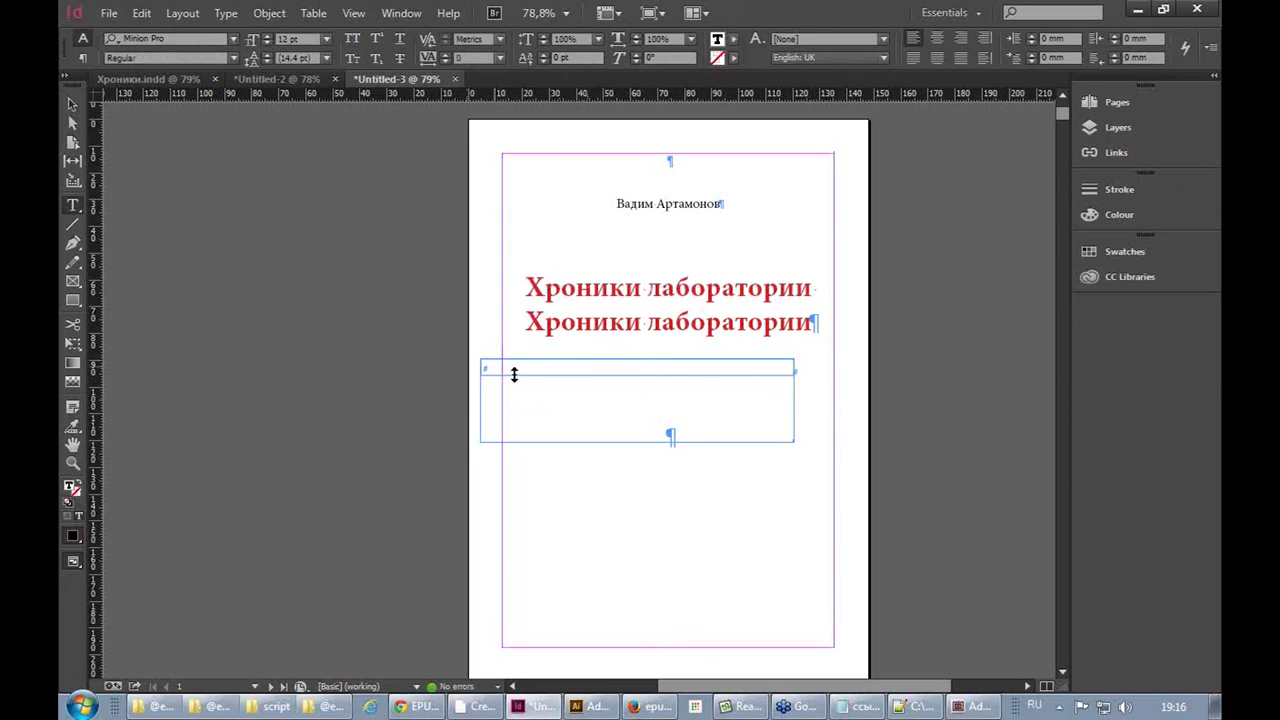
{"action": "key", "text": "ctrl+v"}
{"action": "left_click", "coordinate": [72, 104]}
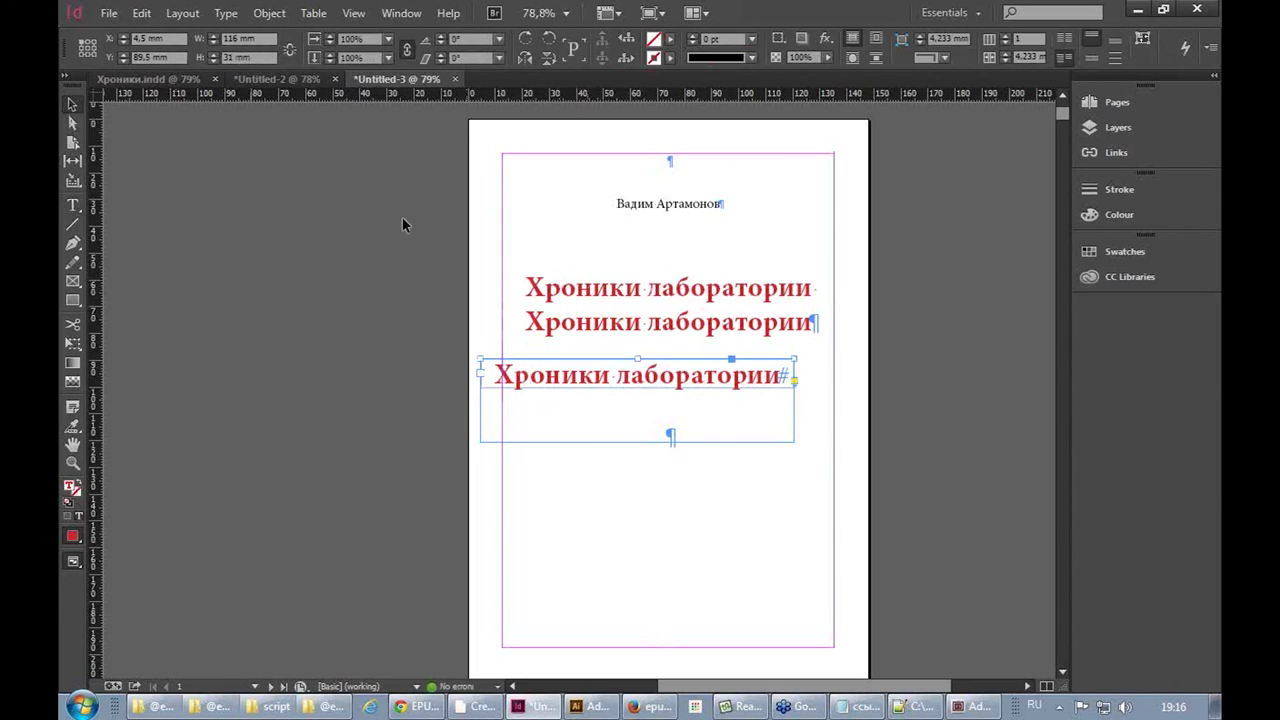
Delete both Хроники лаборатории lines from the main text frame, keeping the copy in the table
{"action": "left_click", "coordinate": [569, 288]}
{"action": "double_click", "coordinate": [570, 288]}
{"action": "left_click_drag", "start_coordinate": [525, 288], "coordinate": [812, 322]}
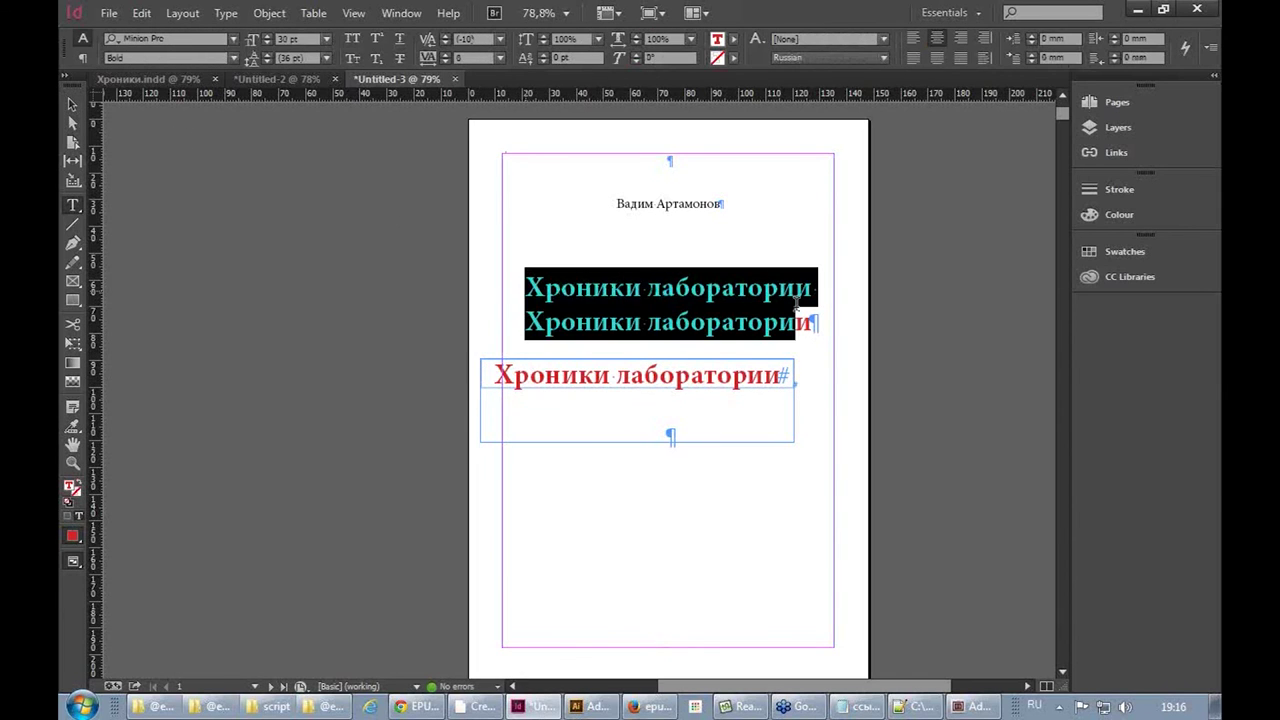
{"action": "key", "text": "BackSpace"}
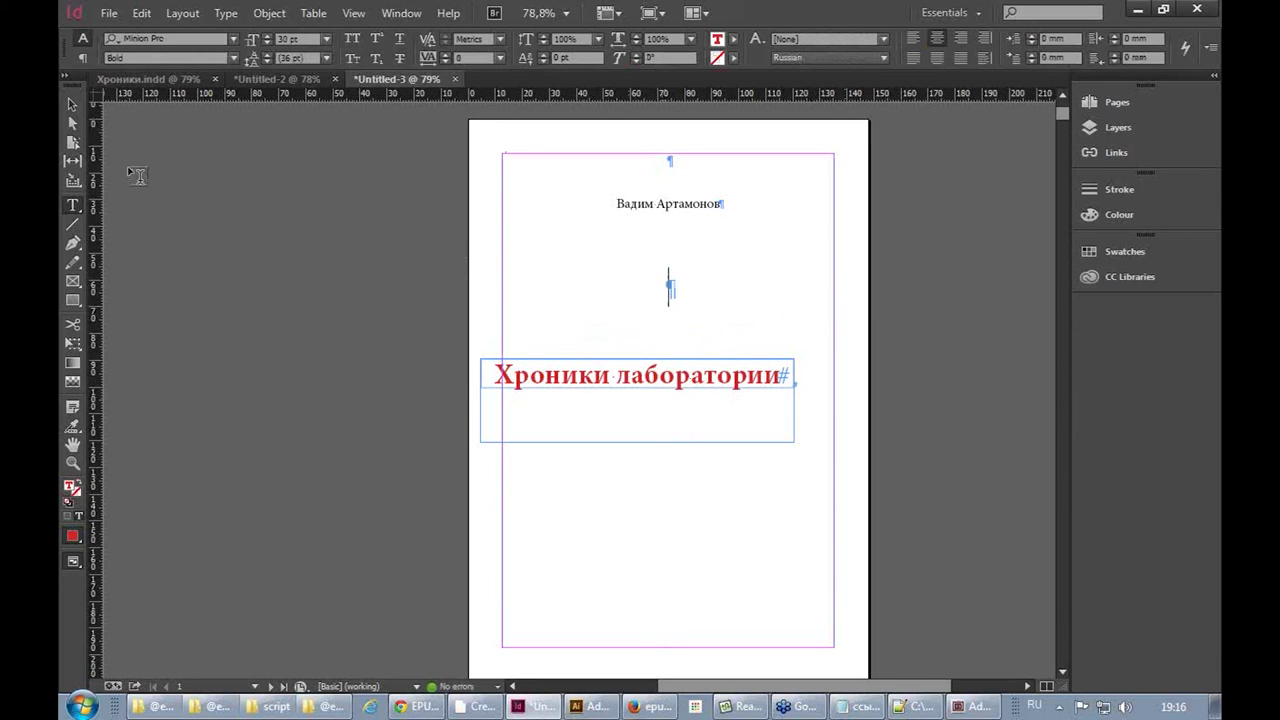
Move the table frame with the title up and to the right, closer to the author line on page 1
{"action": "left_click", "coordinate": [71, 103]}
{"action": "left_click_drag", "start_coordinate": [552, 386], "coordinate": [606, 353]}
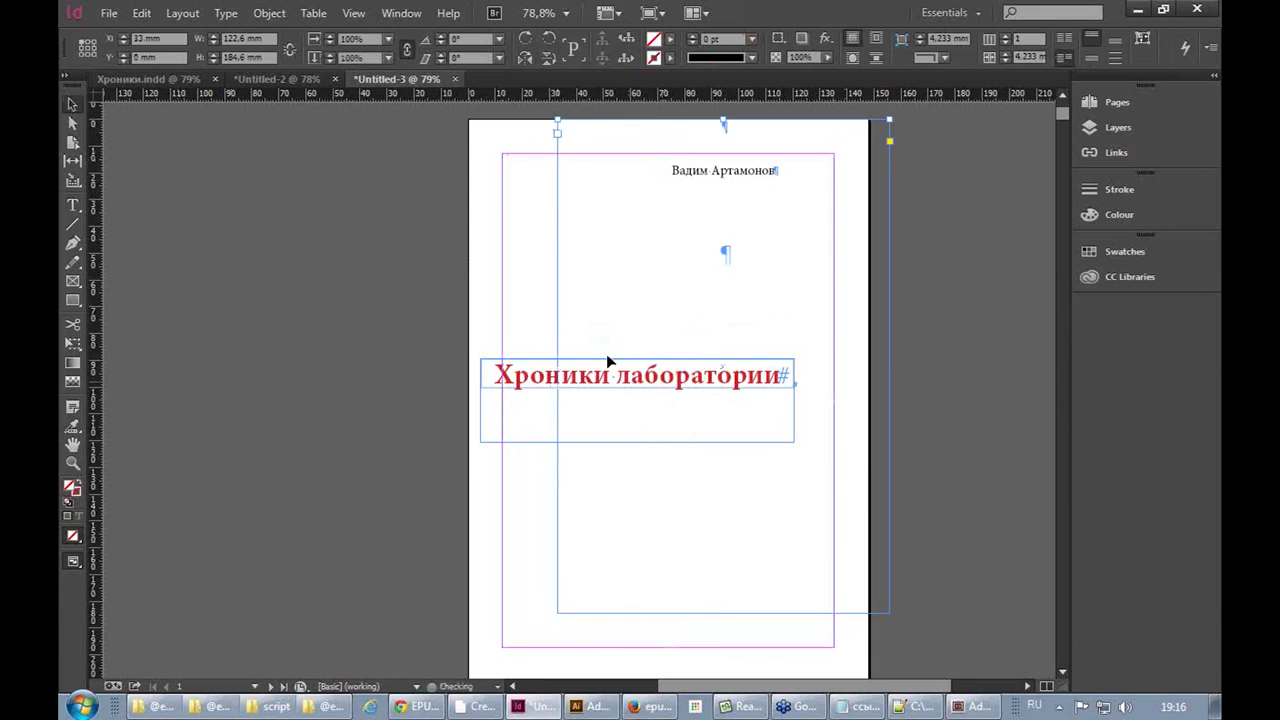
{"action": "key", "text": "ctrl+z"}
{"action": "left_click", "coordinate": [485, 417]}
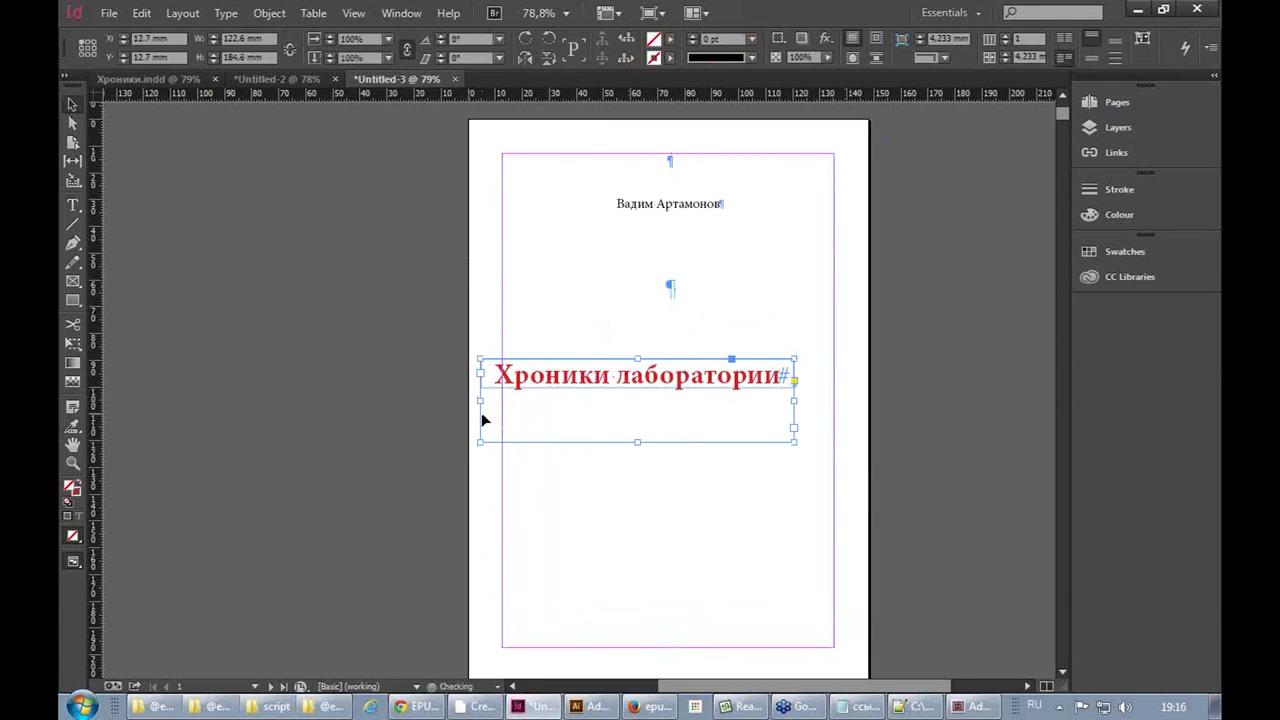
{"action": "left_click_drag", "start_coordinate": [484, 420], "coordinate": [539, 387]}
Select the table cell containing Хроники лаборатории and fill it with C=0 M=0 Y=100 K=0
{"action": "double_click", "coordinate": [742, 346]}
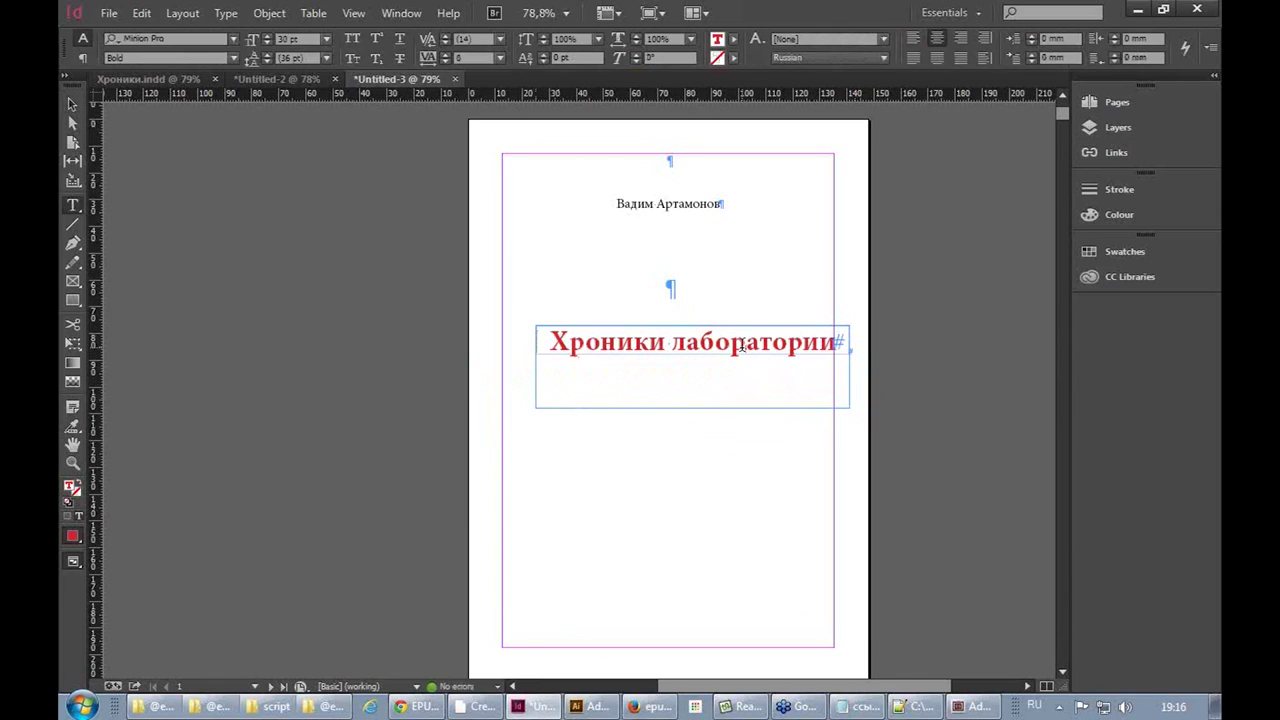
{"action": "key", "text": "ctrl+a"}
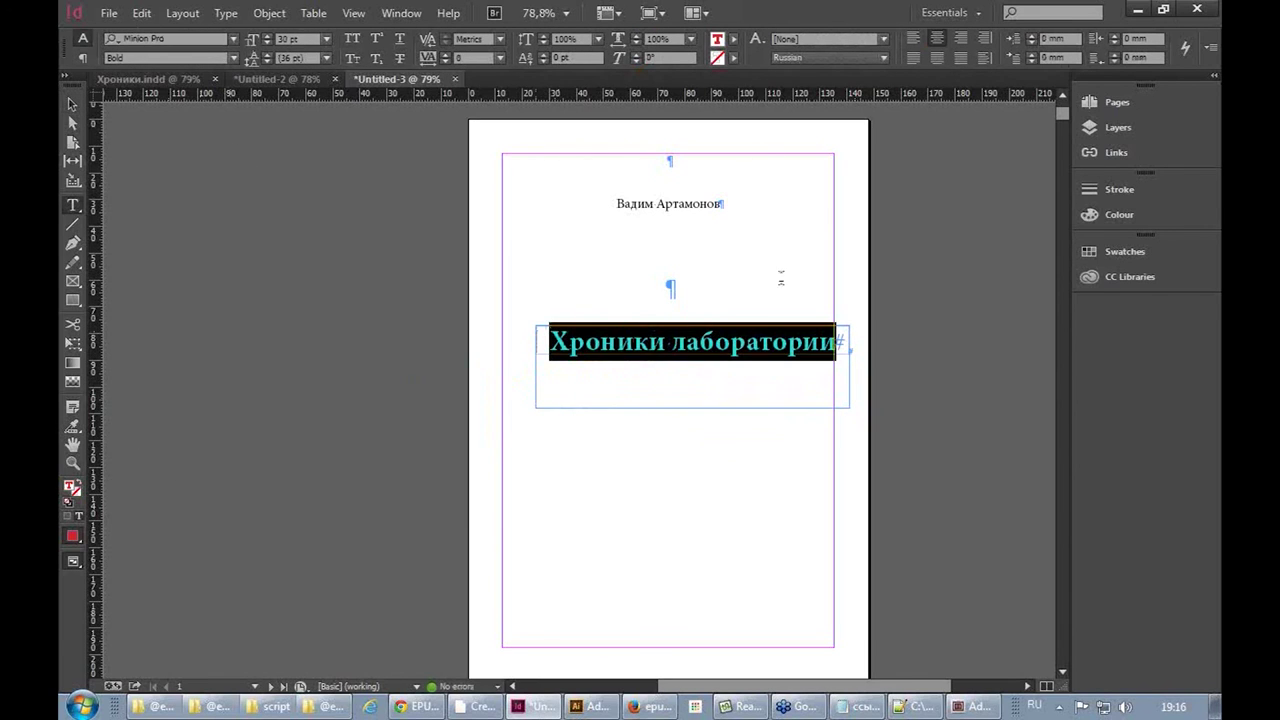
{"action": "left_click", "coordinate": [538, 343]}
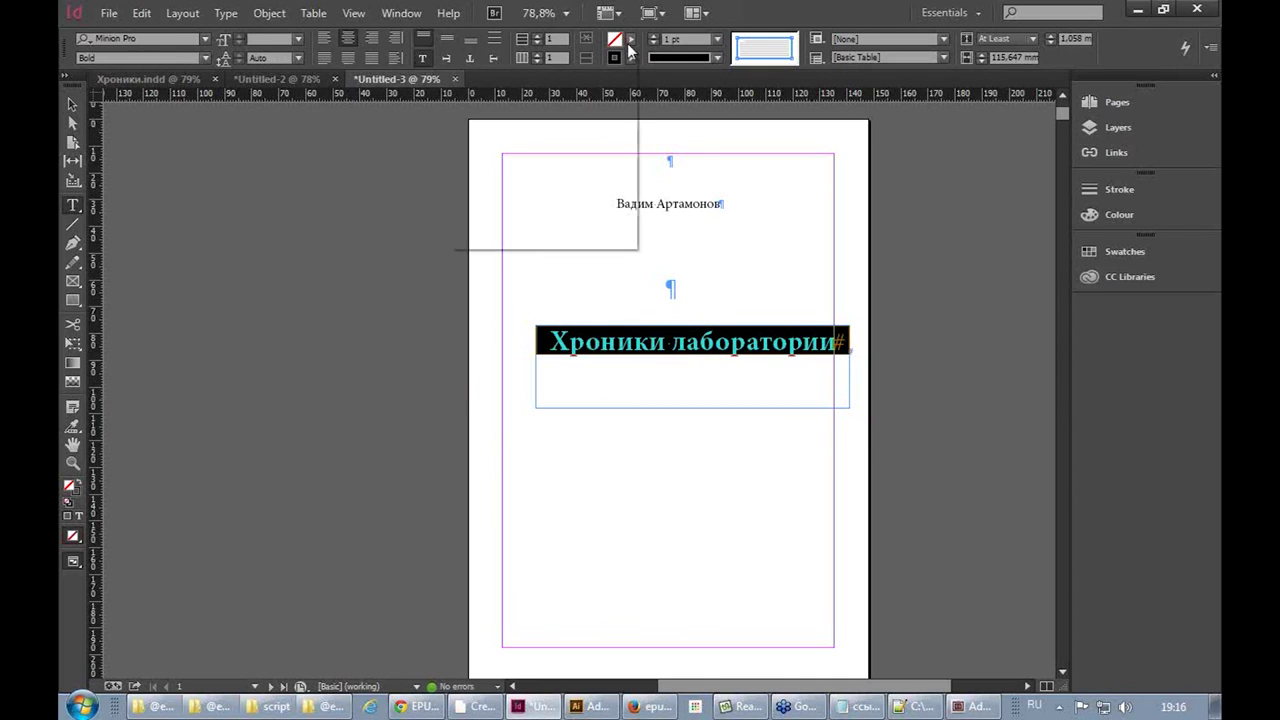
{"action": "left_click", "coordinate": [627, 43]}
{"action": "left_click", "coordinate": [494, 146]}
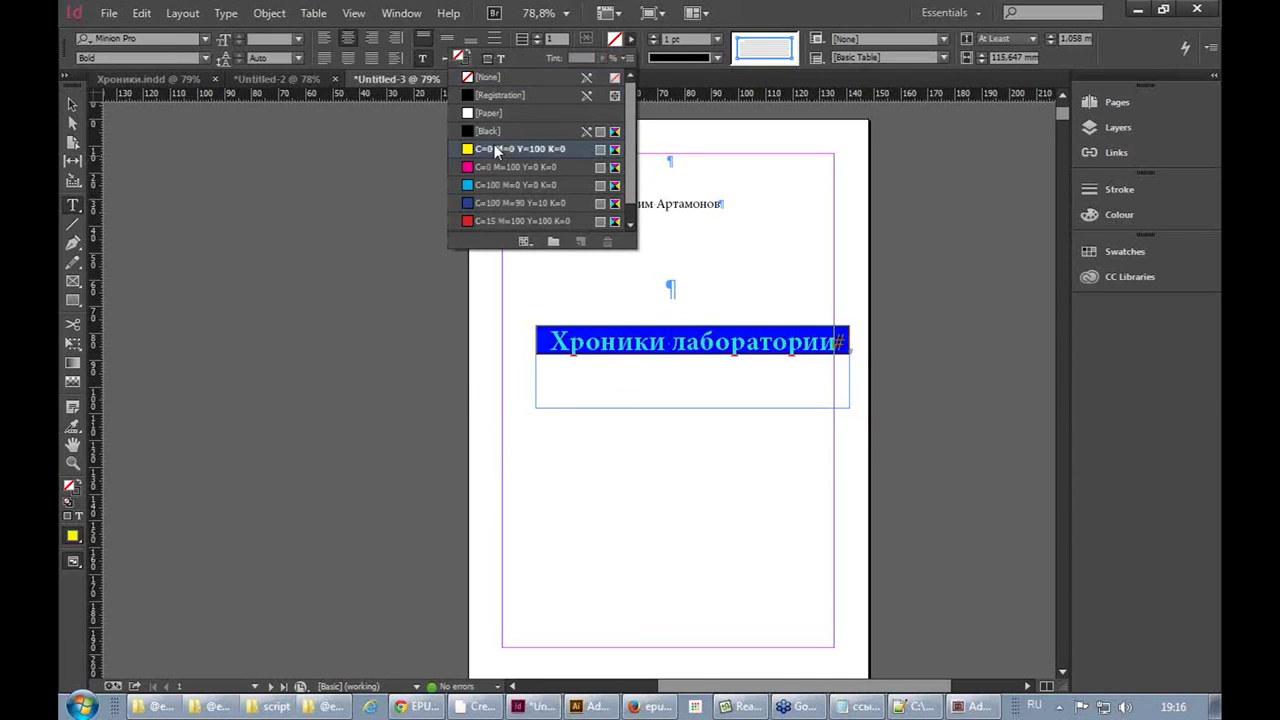
Increase the height of the yellow table row containing Хроники лаборатории to about 20 mm
{"action": "left_click", "coordinate": [646, 372]}
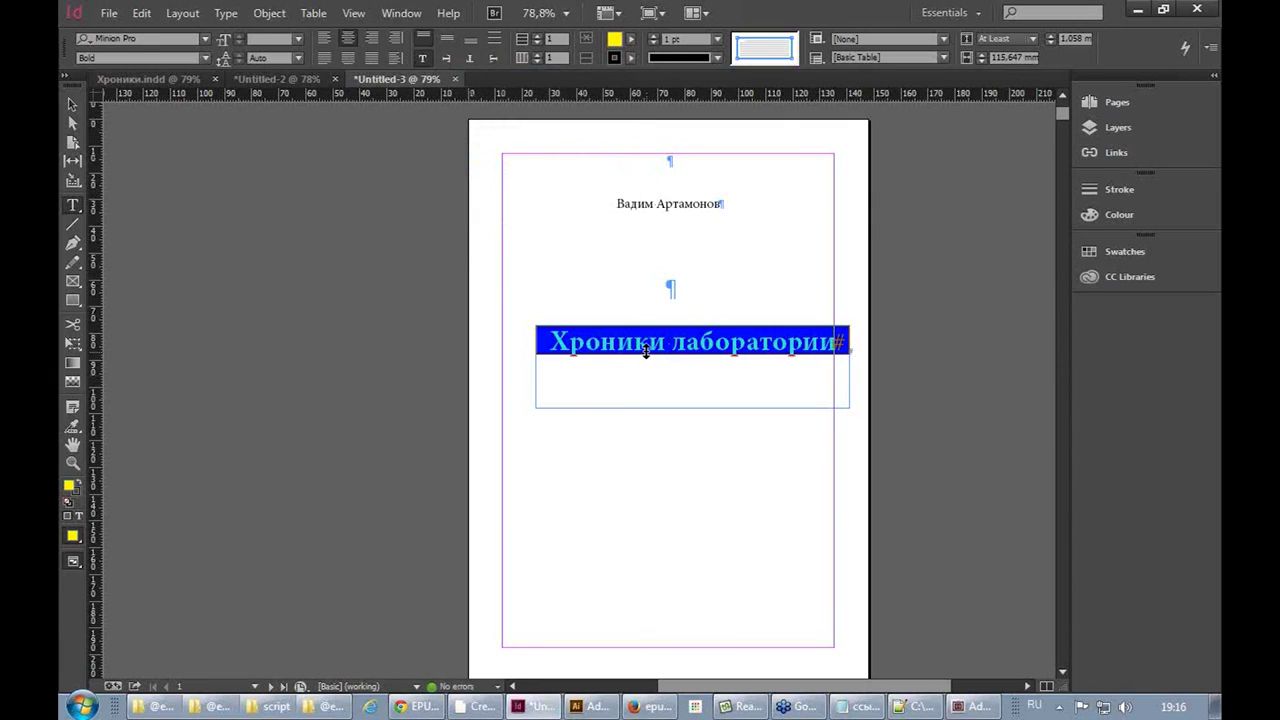
{"action": "left_click_drag", "start_coordinate": [646, 352], "coordinate": [655, 380]}
{"action": "left_click", "coordinate": [660, 360]}
{"action": "left_click", "coordinate": [667, 343]}
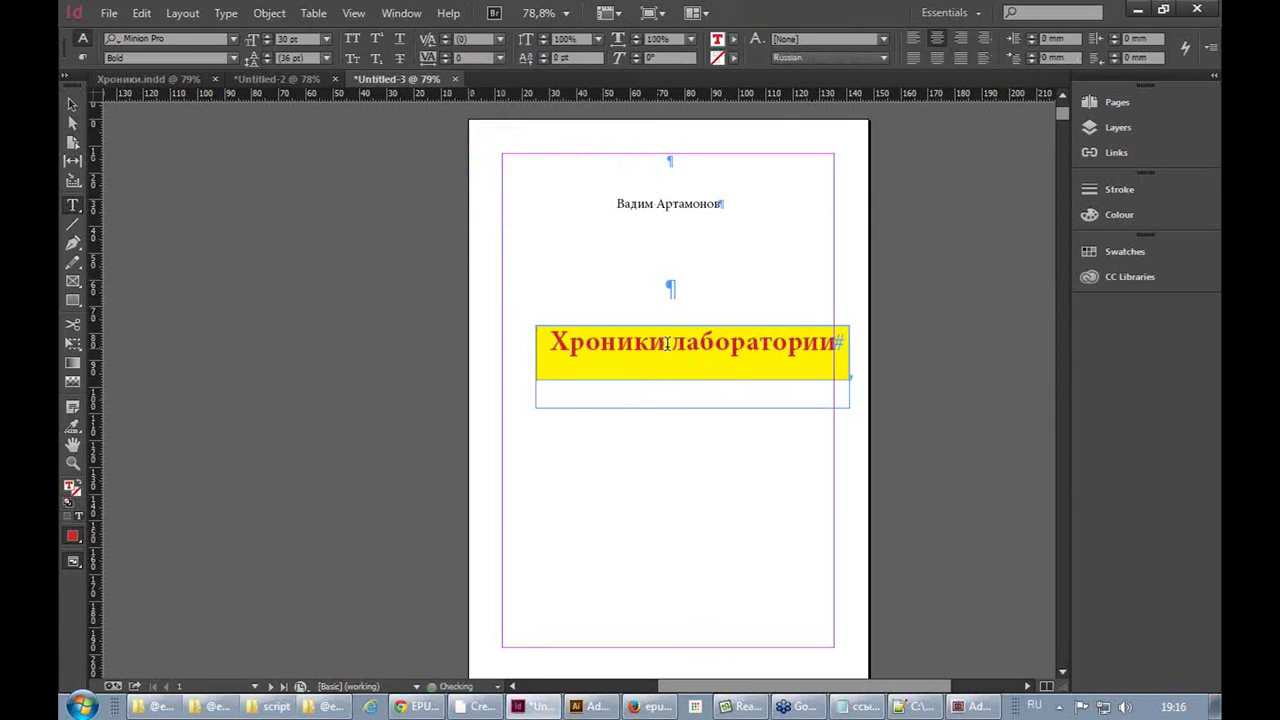
Centre the title vertically in its table cell and move the table frame within the margins to X 16 mm, Y 79.5 mm
{"action": "left_click", "coordinate": [530, 364]}
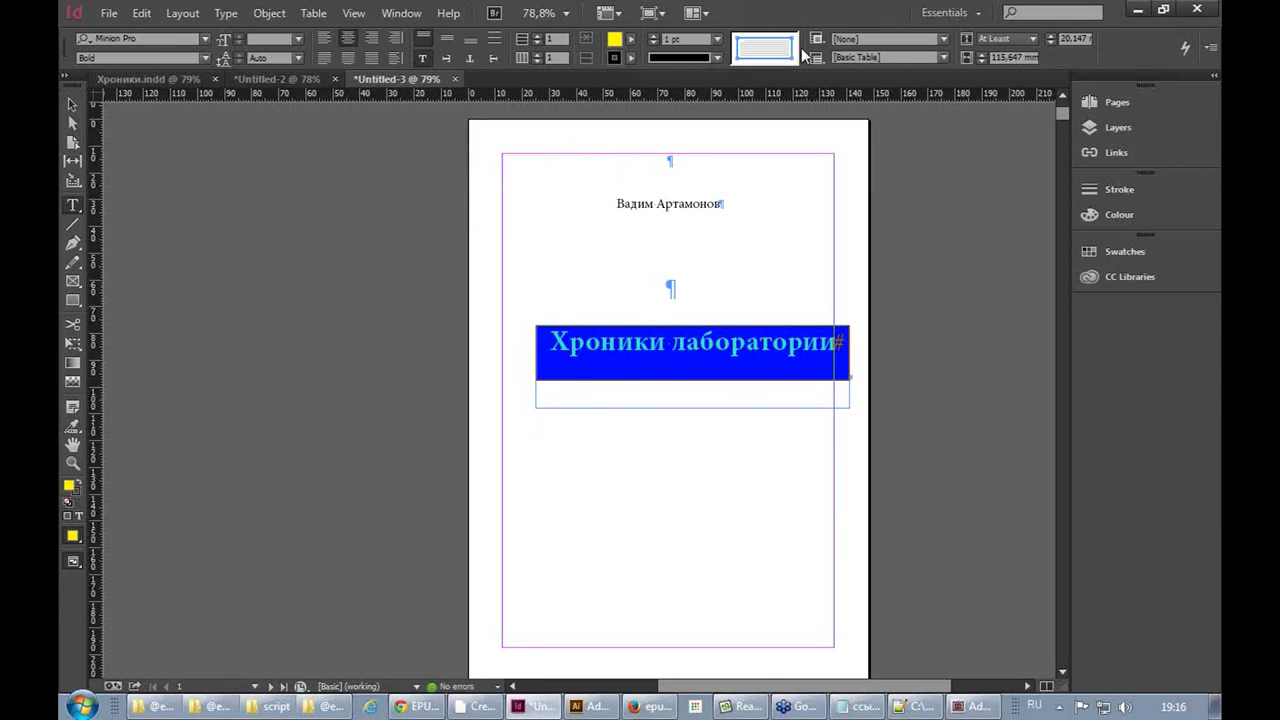
{"action": "left_click", "coordinate": [447, 38]}
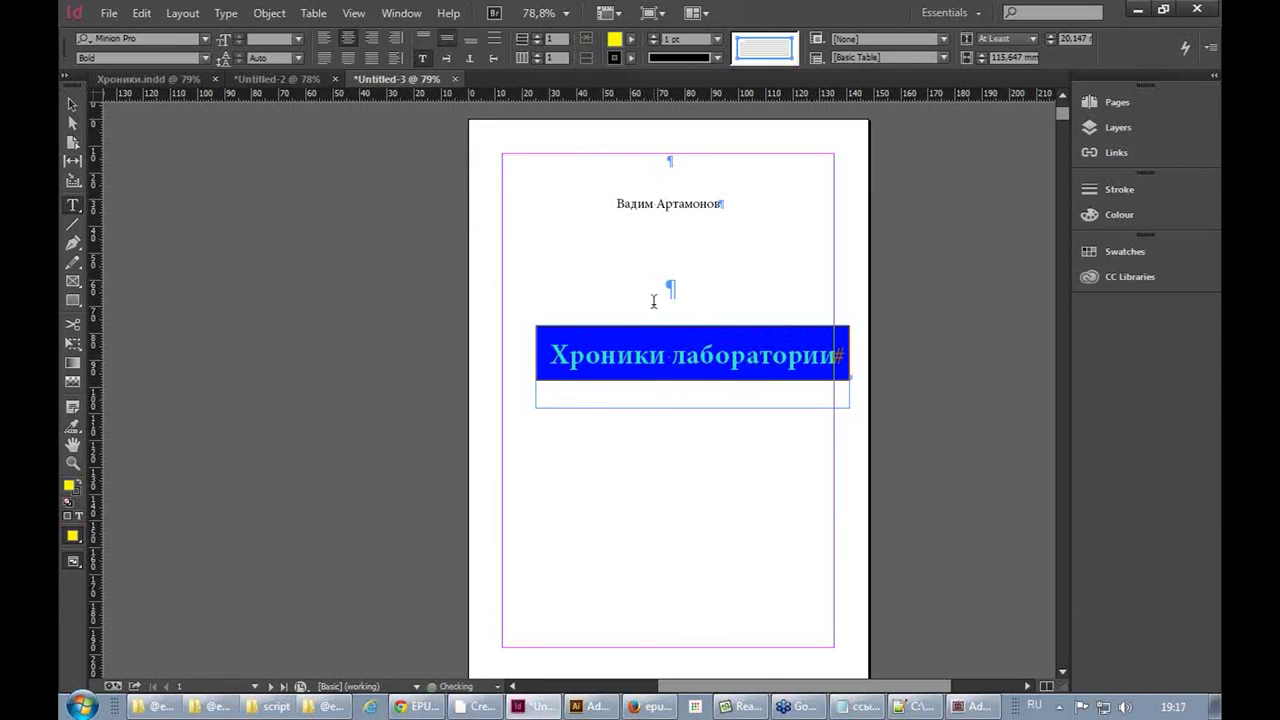
{"action": "key", "text": "Escape"}
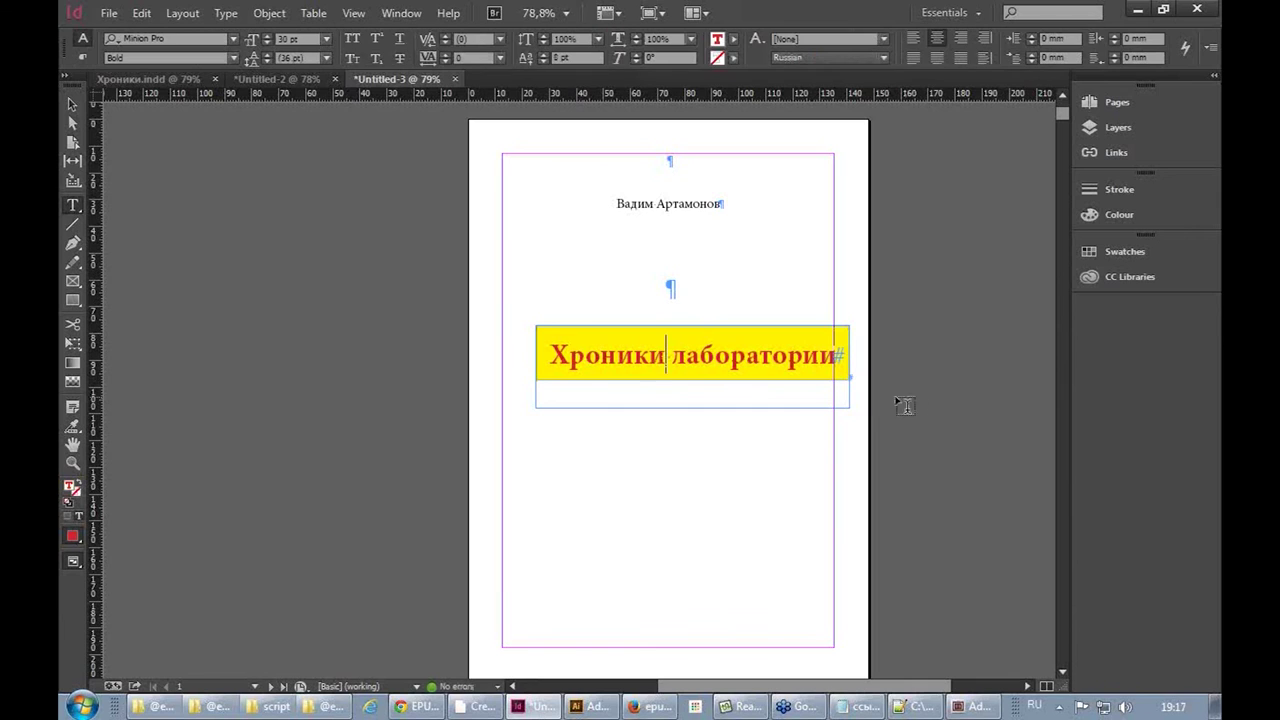
{"action": "left_click", "coordinate": [73, 103]}
{"action": "left_click_drag", "start_coordinate": [557, 375], "coordinate": [532, 382]}
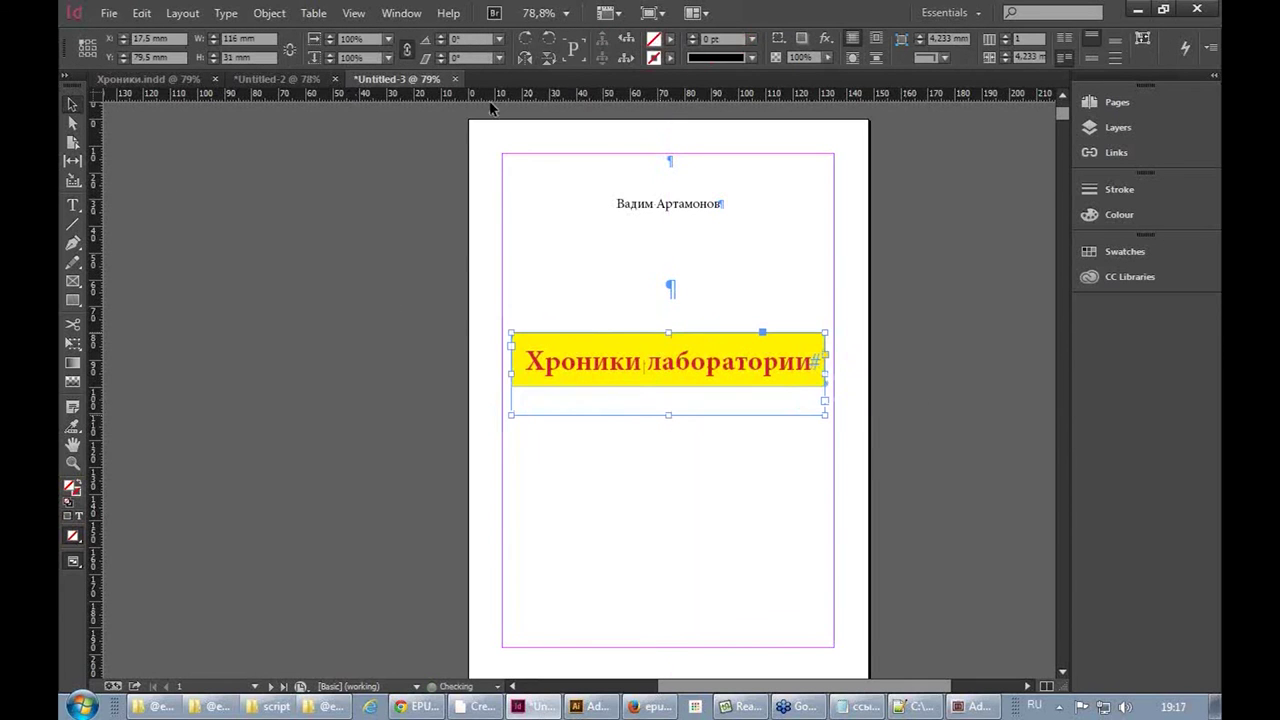
Export the document as a reflowable EPUB under a changed file name, keeping the current layout export options
{"action": "left_click", "coordinate": [109, 13]}
{"action": "left_click", "coordinate": [190, 354]}
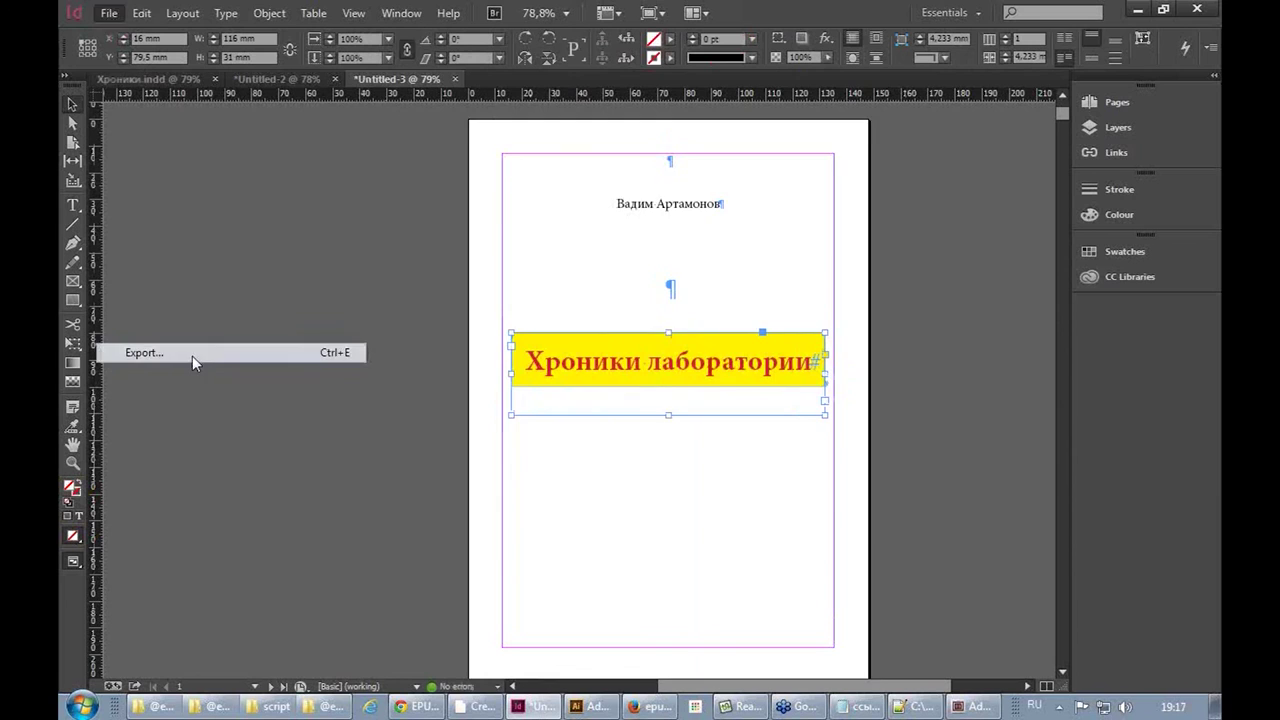
{"action": "left_click", "coordinate": [492, 461]}
{"action": "type", "text": "6"}
{"action": "type", "text": "++.epub"}
{"action": "left_click", "coordinate": [776, 524]}
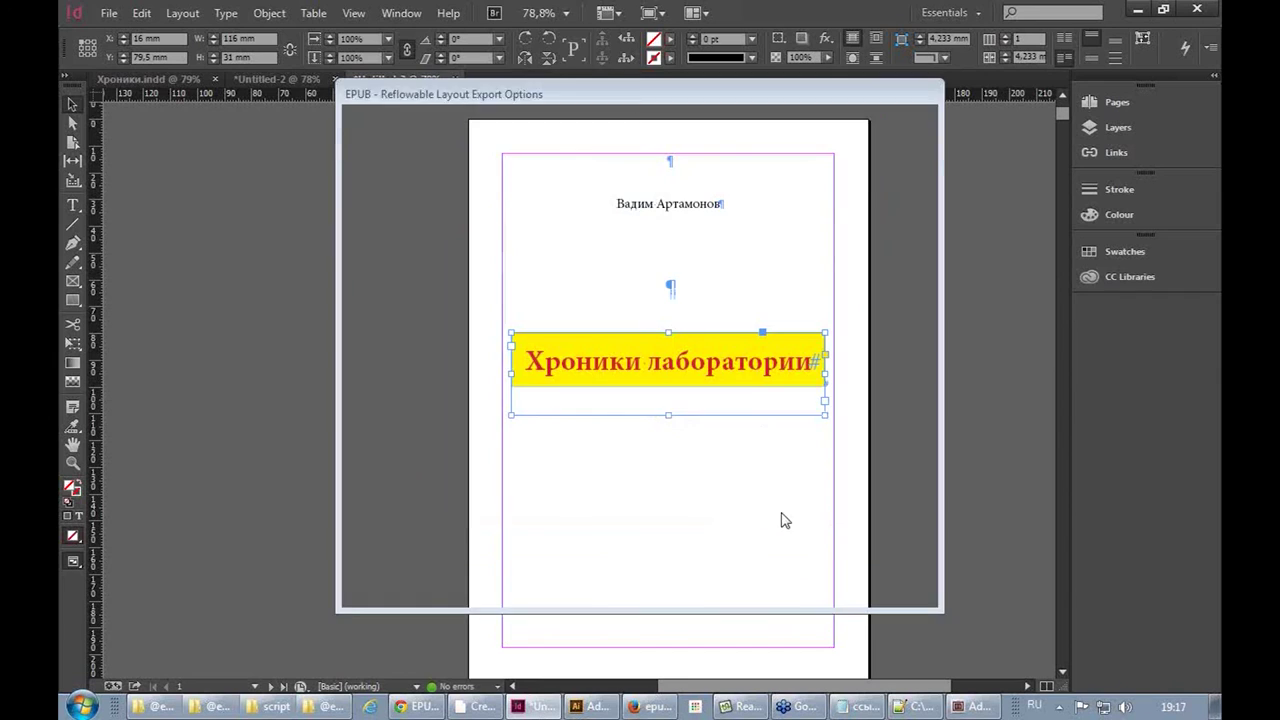
{"action": "left_click", "coordinate": [780, 586]}
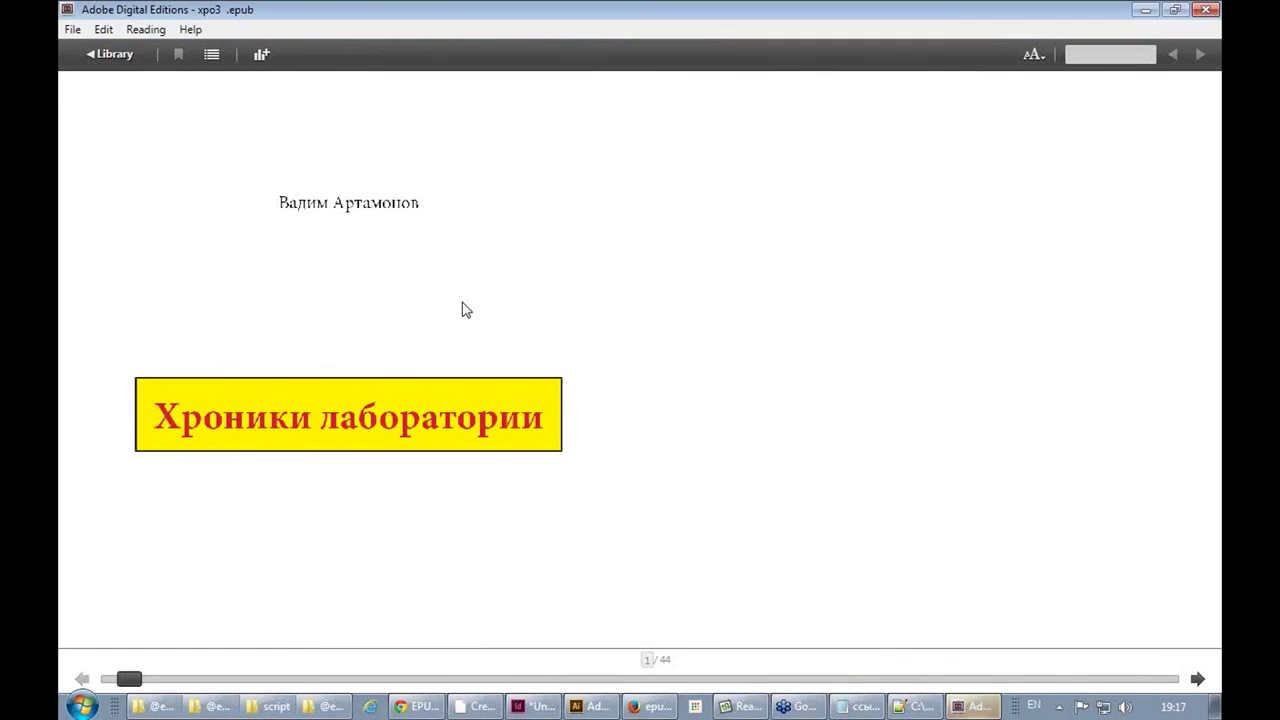
Examine the title table and the following pages of the exported EPUB in Adobe Digital Editions
{"action": "scroll", "coordinate": [462, 310], "scroll_direction": "down", "scroll_amount": 1}
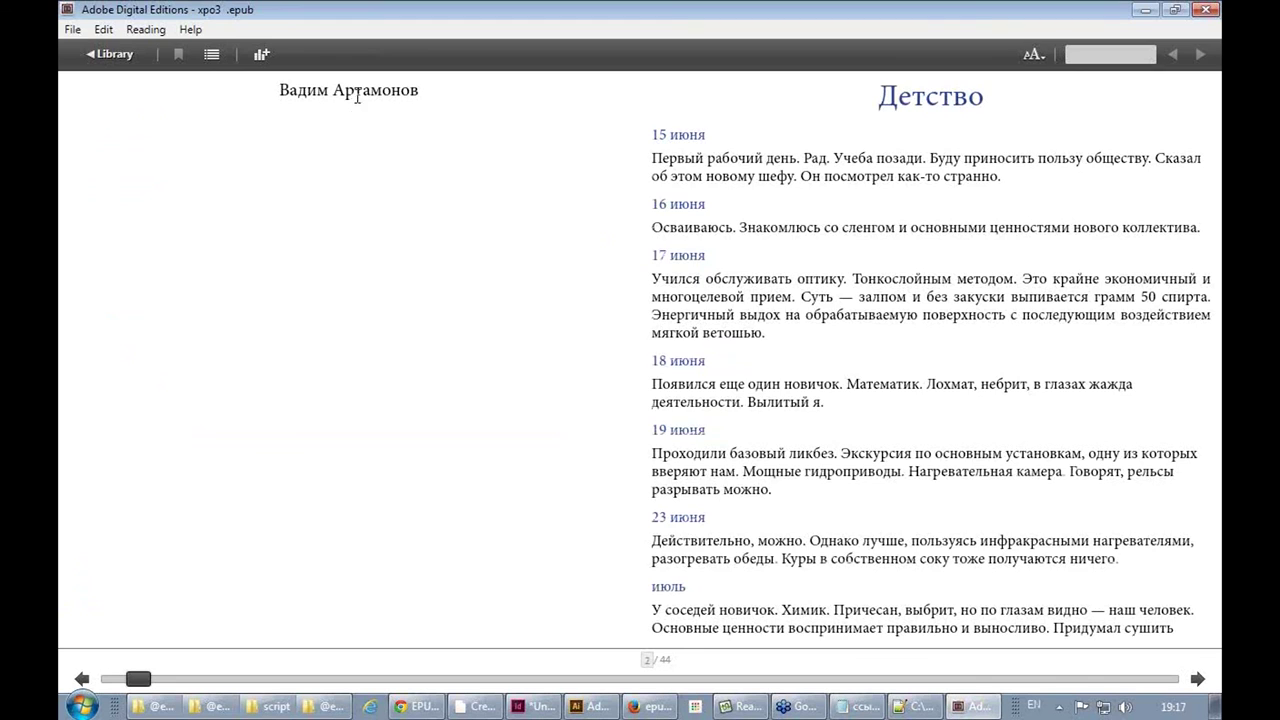
{"action": "scroll", "coordinate": [651, 200], "scroll_direction": "up", "scroll_amount": 1}
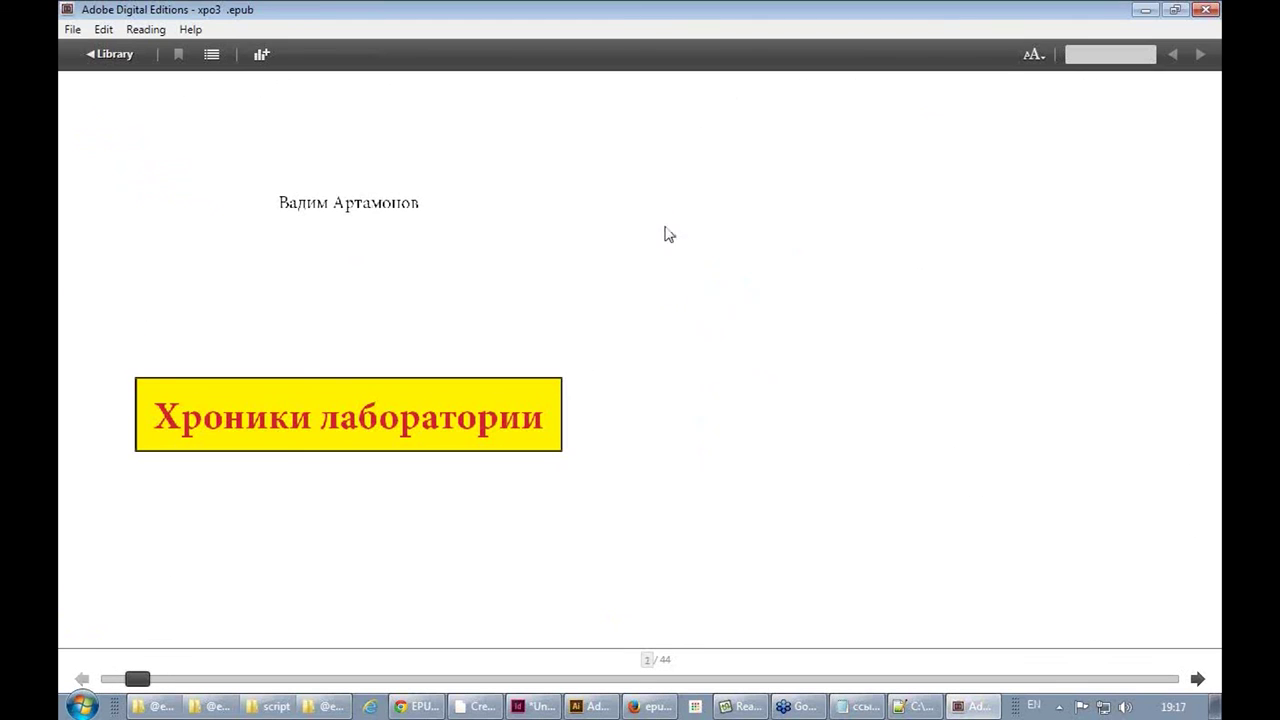
{"action": "left_click", "coordinate": [905, 706]}
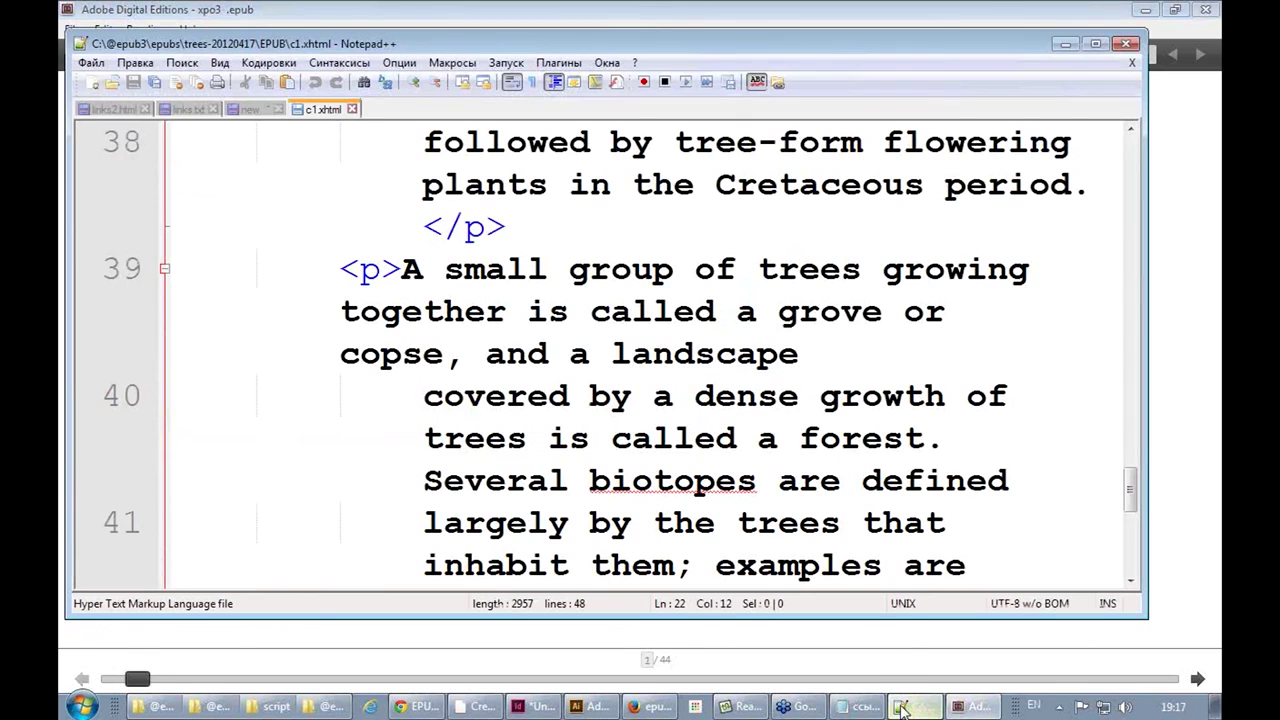
In InDesign, paste a copy of the title's table frame inline before Детство on page 2, with a frame break pushing that heading to page 3
{"action": "left_click", "coordinate": [535, 706]}
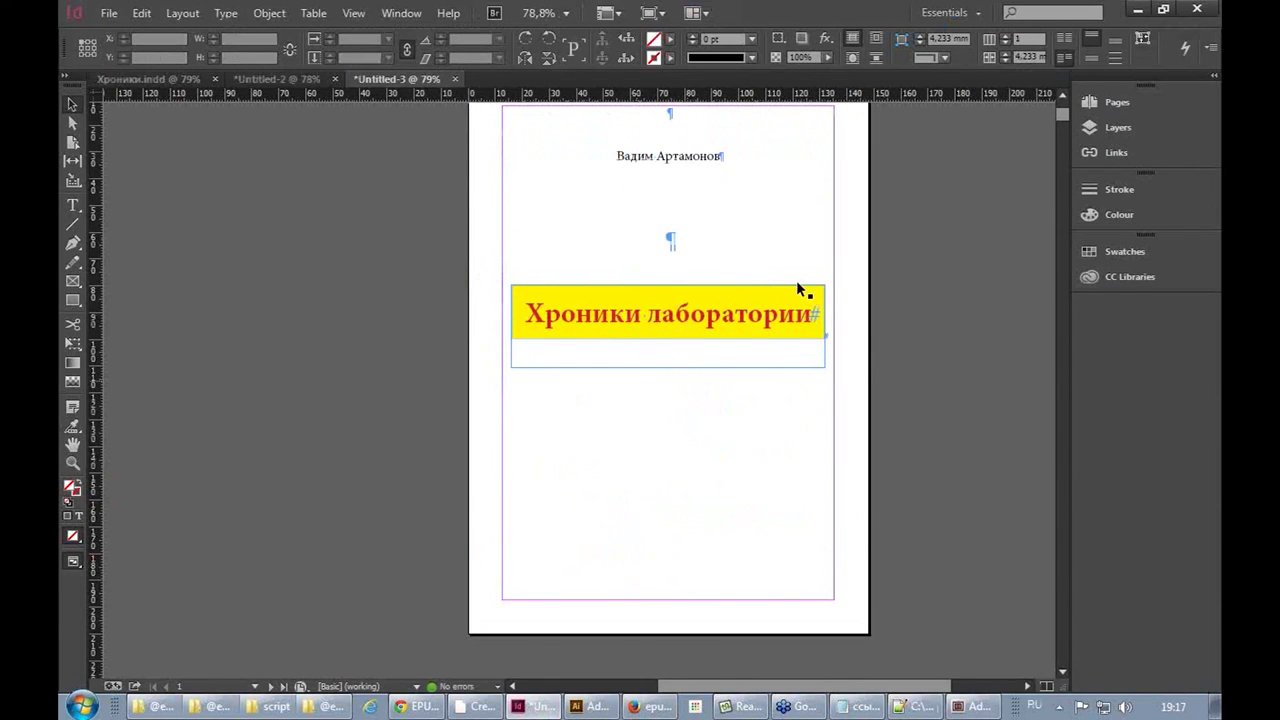
{"action": "scroll", "coordinate": [775, 290], "scroll_direction": "down", "scroll_amount": 1}
{"action": "scroll", "coordinate": [775, 290], "scroll_direction": "down", "scroll_amount": 10}
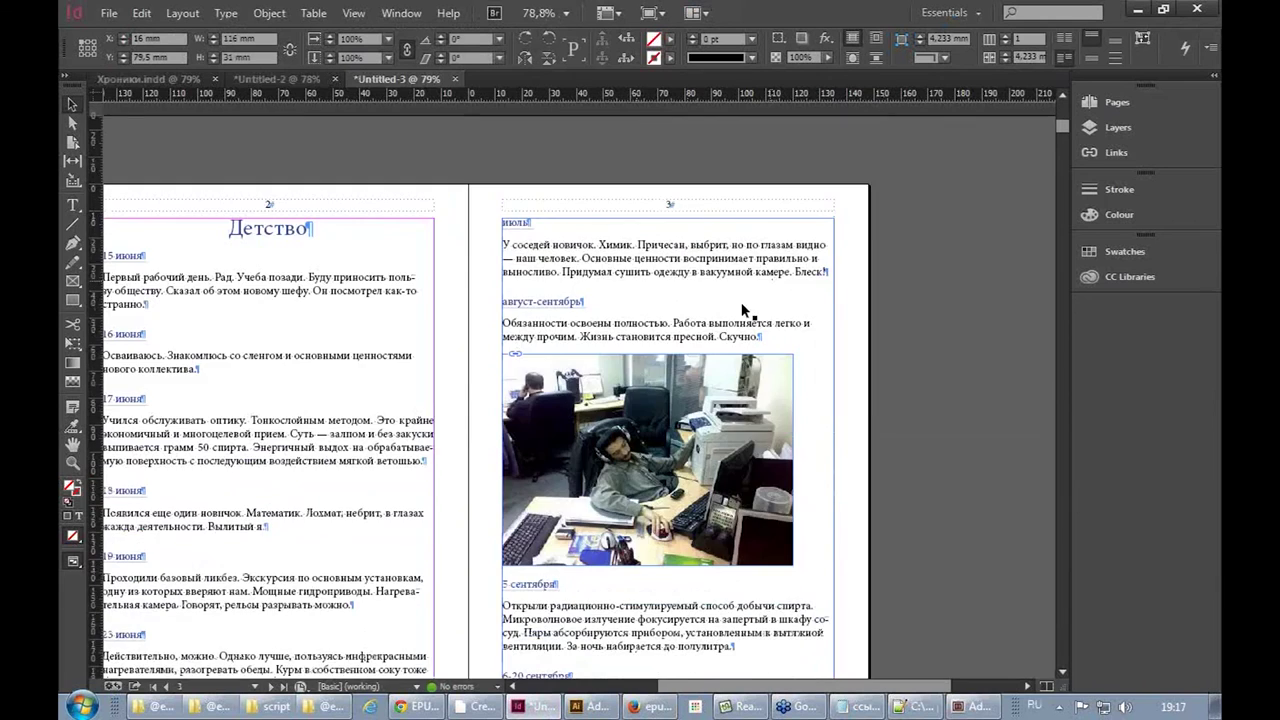
{"action": "left_click_drag", "start_coordinate": [380, 230], "coordinate": [634, 395]}
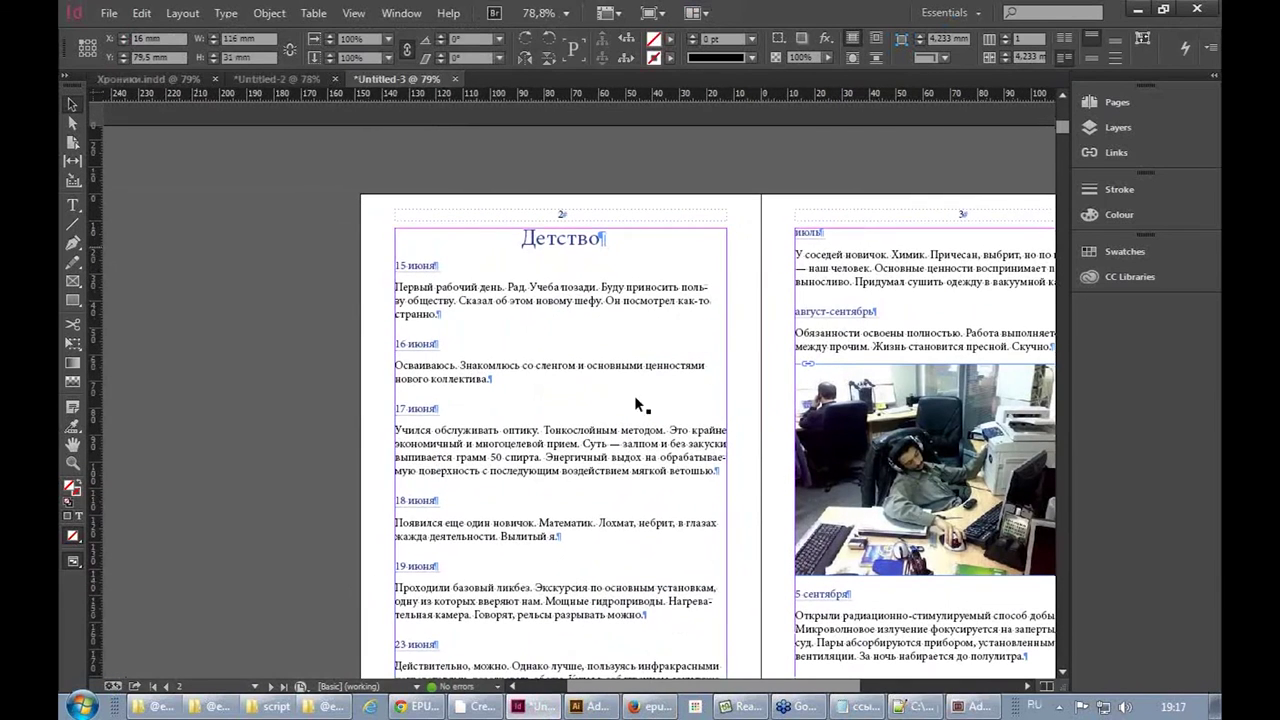
{"action": "double_click", "coordinate": [445, 268]}
{"action": "left_click", "coordinate": [655, 236]}
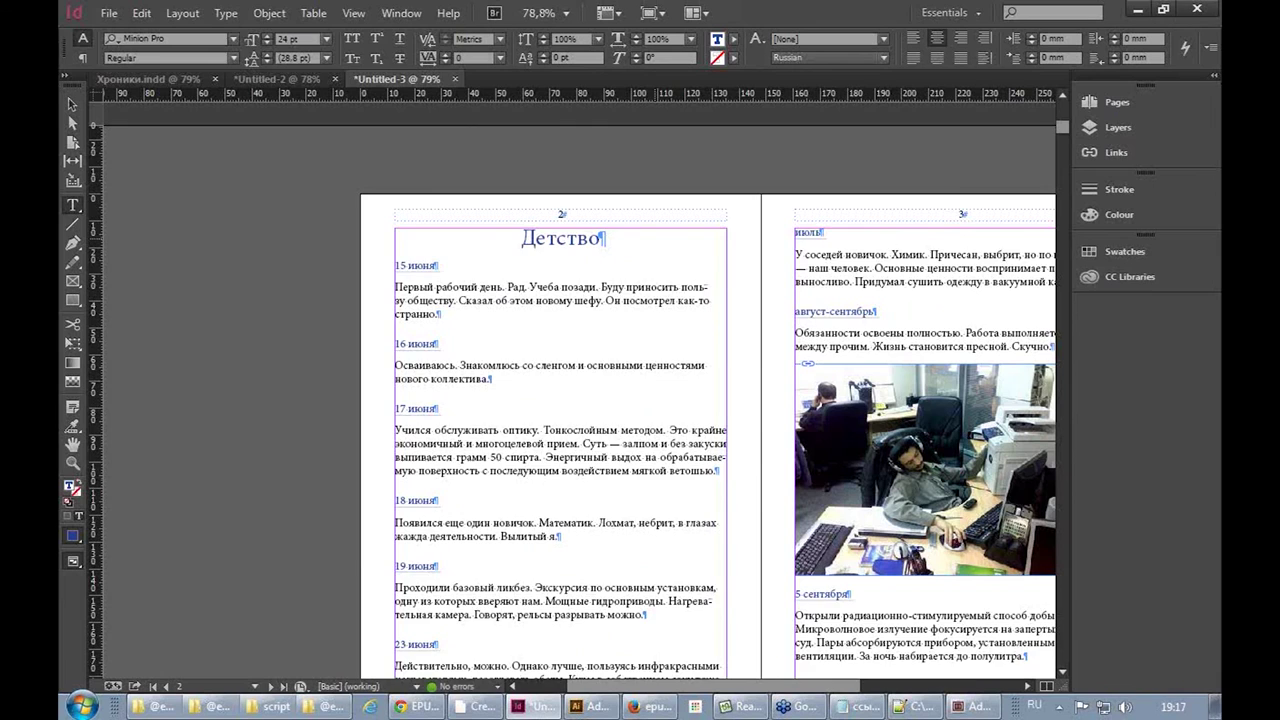
{"action": "key", "text": "shift+KP_Enter"}
{"action": "key", "text": "ctrl+v"}
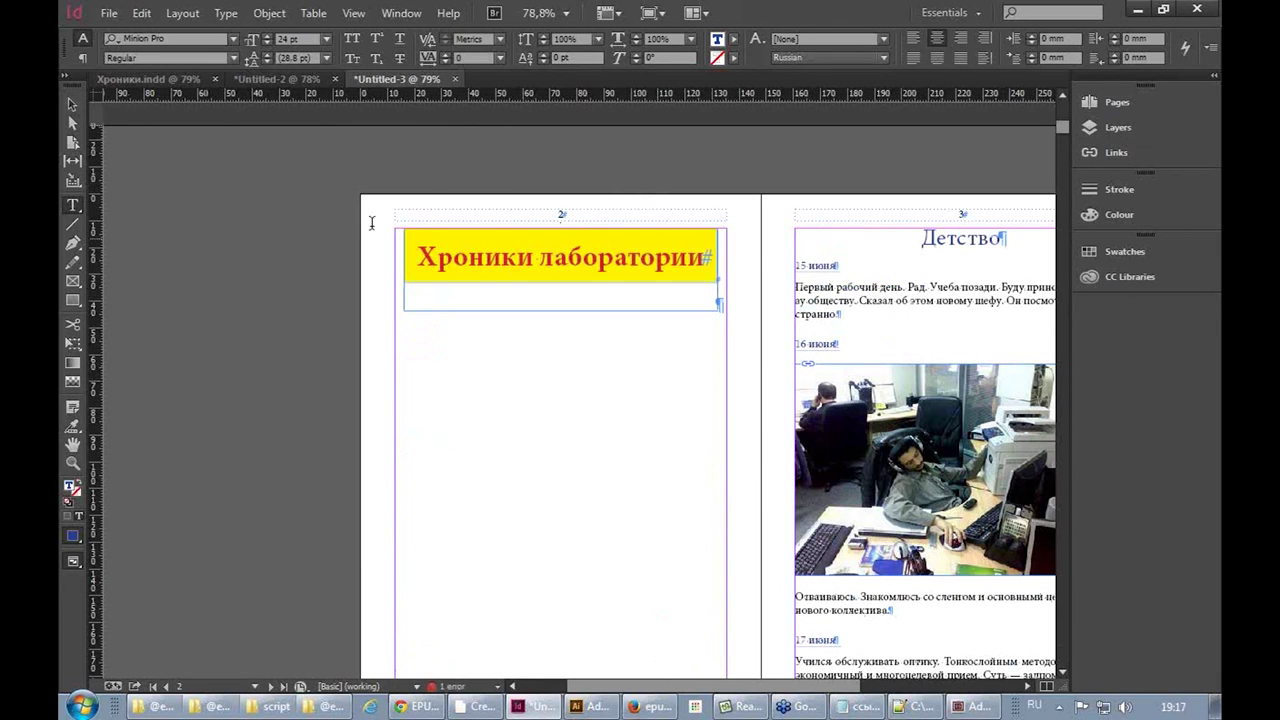
Try filling the pasted title's table cell with C=15 M=100 Y=100 K=0
{"action": "left_click", "coordinate": [398, 252]}
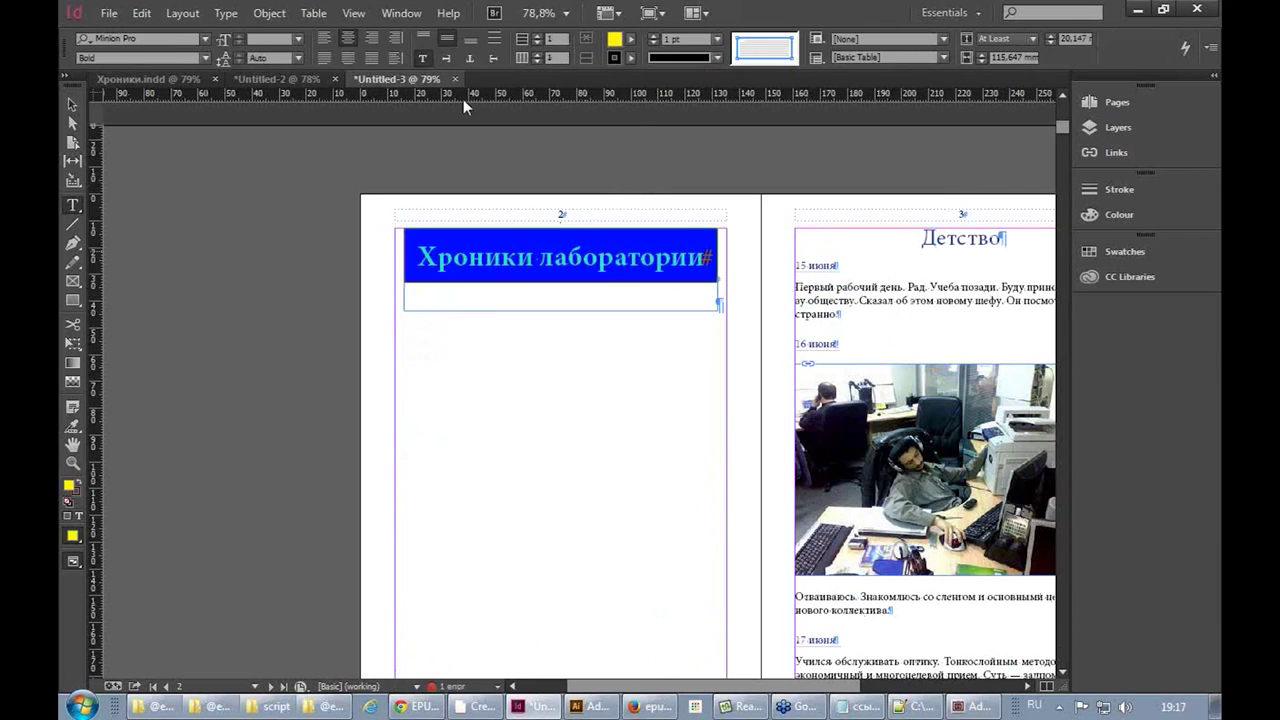
{"action": "left_click", "coordinate": [608, 57]}
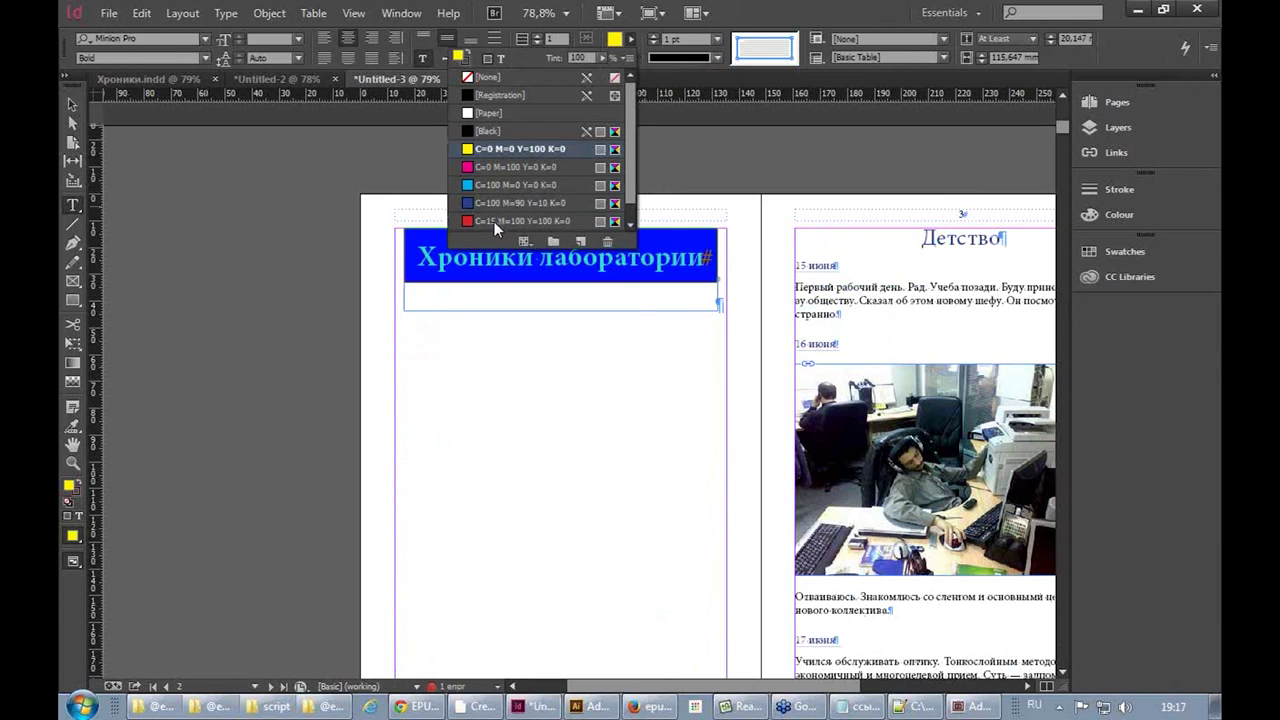
{"action": "left_click", "coordinate": [494, 221]}
{"action": "left_click", "coordinate": [420, 271]}
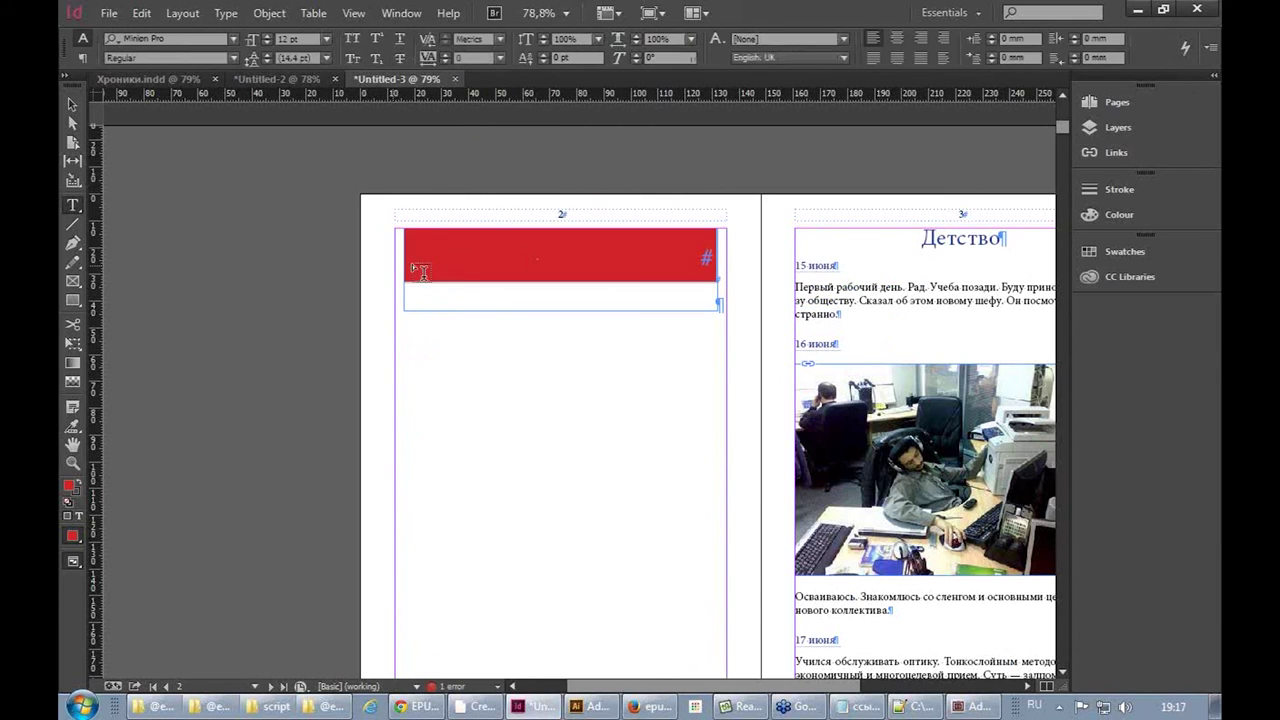
Fill the table cell of the page 2 title with C=100 M=0 Y=0 K=0
{"action": "left_click", "coordinate": [403, 256]}
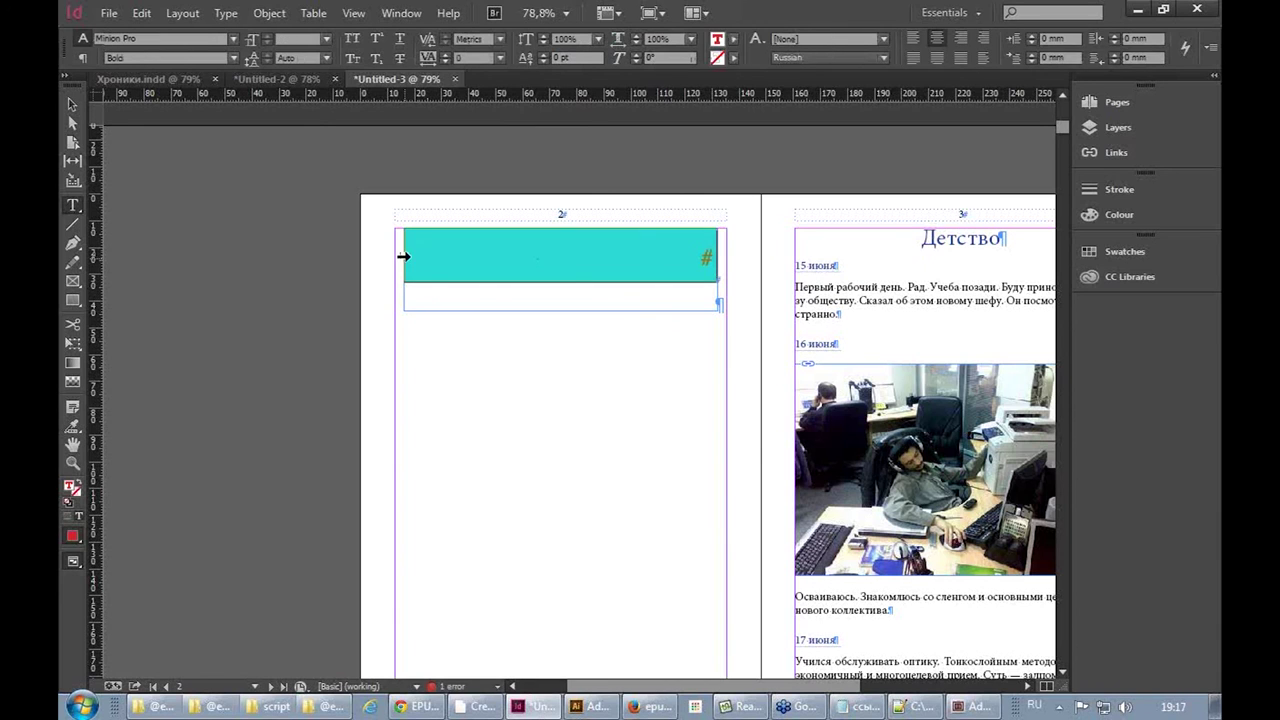
{"action": "left_click", "coordinate": [631, 40]}
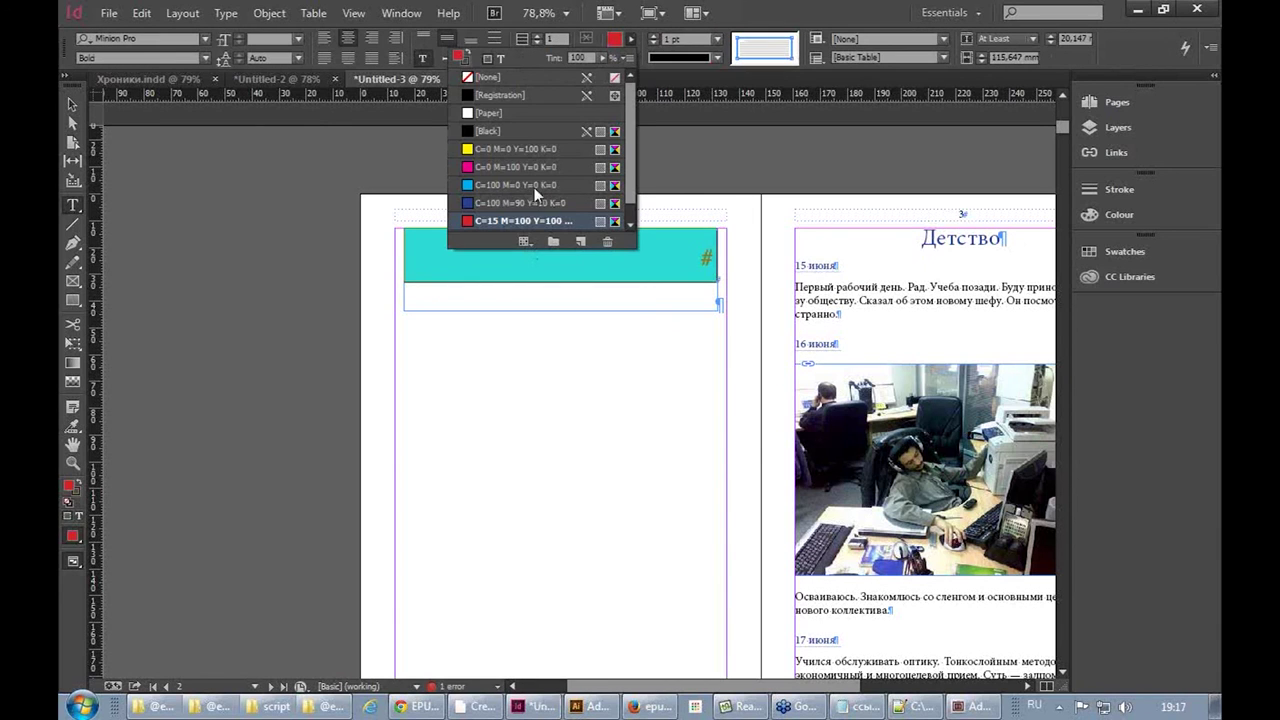
{"action": "scroll", "coordinate": [516, 149], "scroll_direction": "down", "scroll_amount": 1}
{"action": "left_click", "coordinate": [505, 170]}
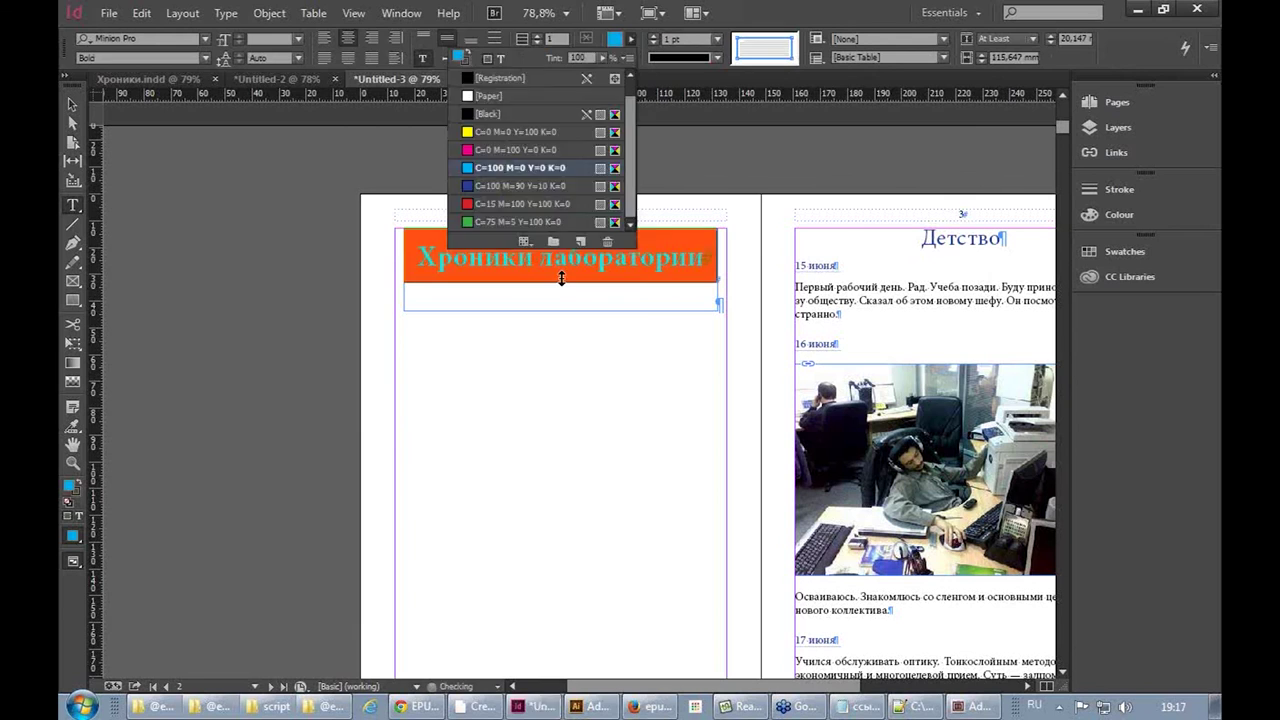
{"action": "left_click", "coordinate": [771, 251]}
Select the Хроники лаборатории text in the cyan cell and set its fill colour to [Paper]
{"action": "triple_click", "coordinate": [575, 252]}
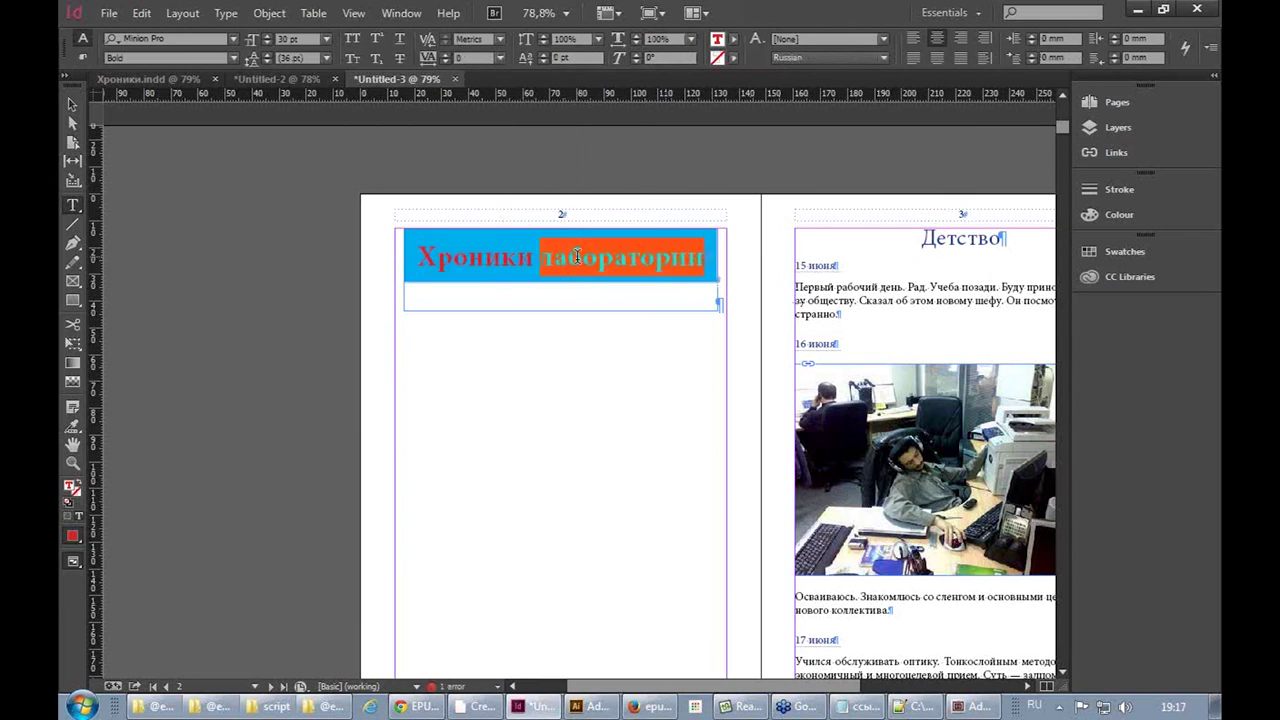
{"action": "left_click", "coordinate": [731, 42]}
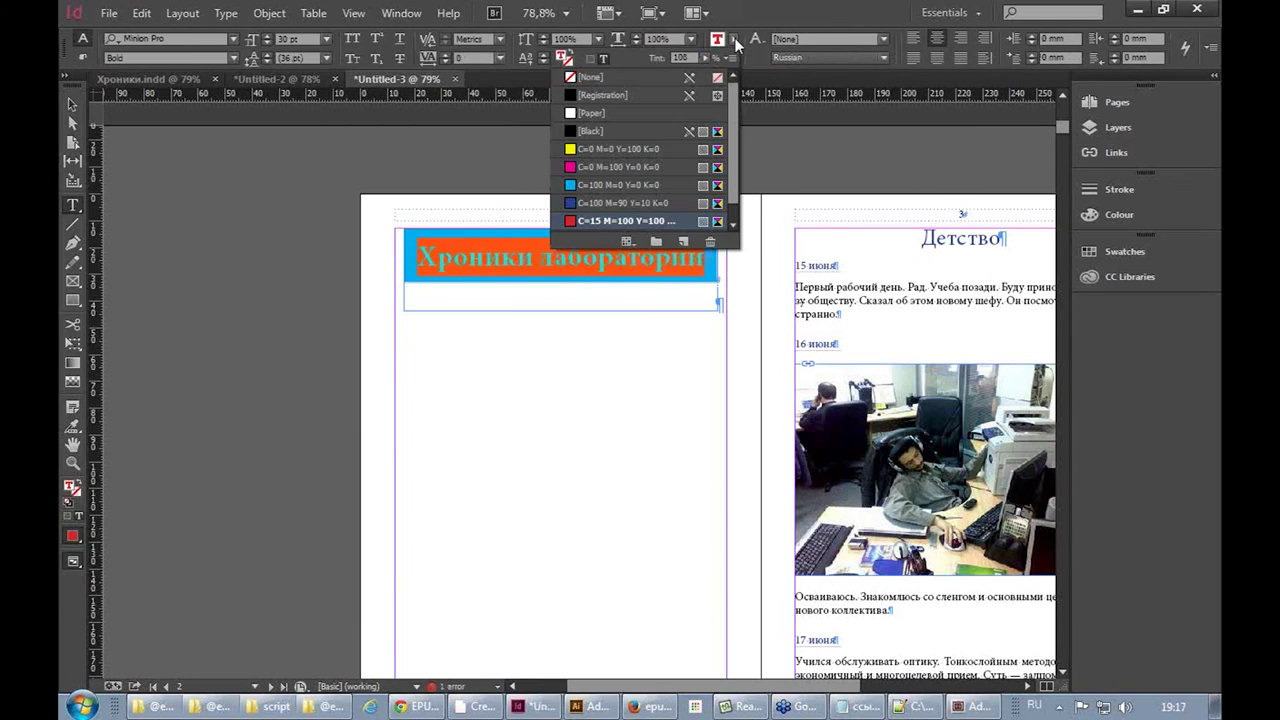
{"action": "left_click", "coordinate": [600, 114]}
{"action": "left_click", "coordinate": [632, 298]}
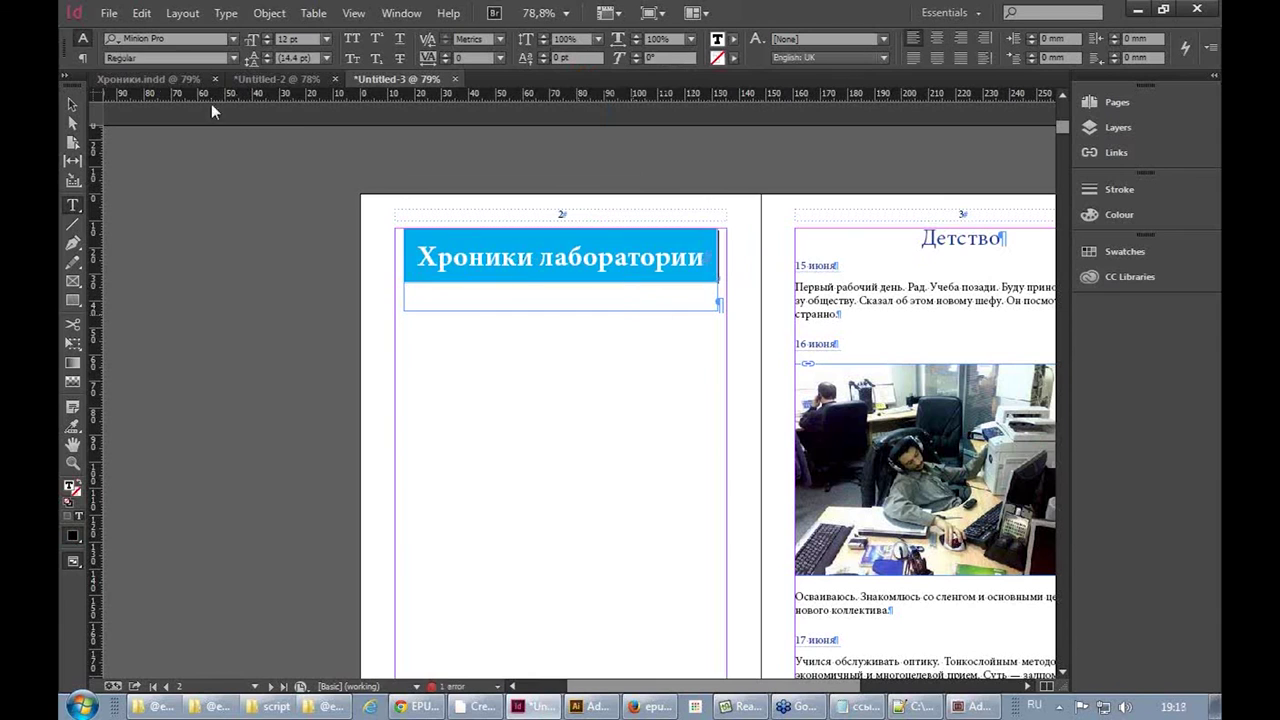
Export the document with the inline table as a reflowable EPUB under an edited file name and dismiss the export warning
{"action": "left_click", "coordinate": [73, 104]}
{"action": "left_click", "coordinate": [109, 13]}
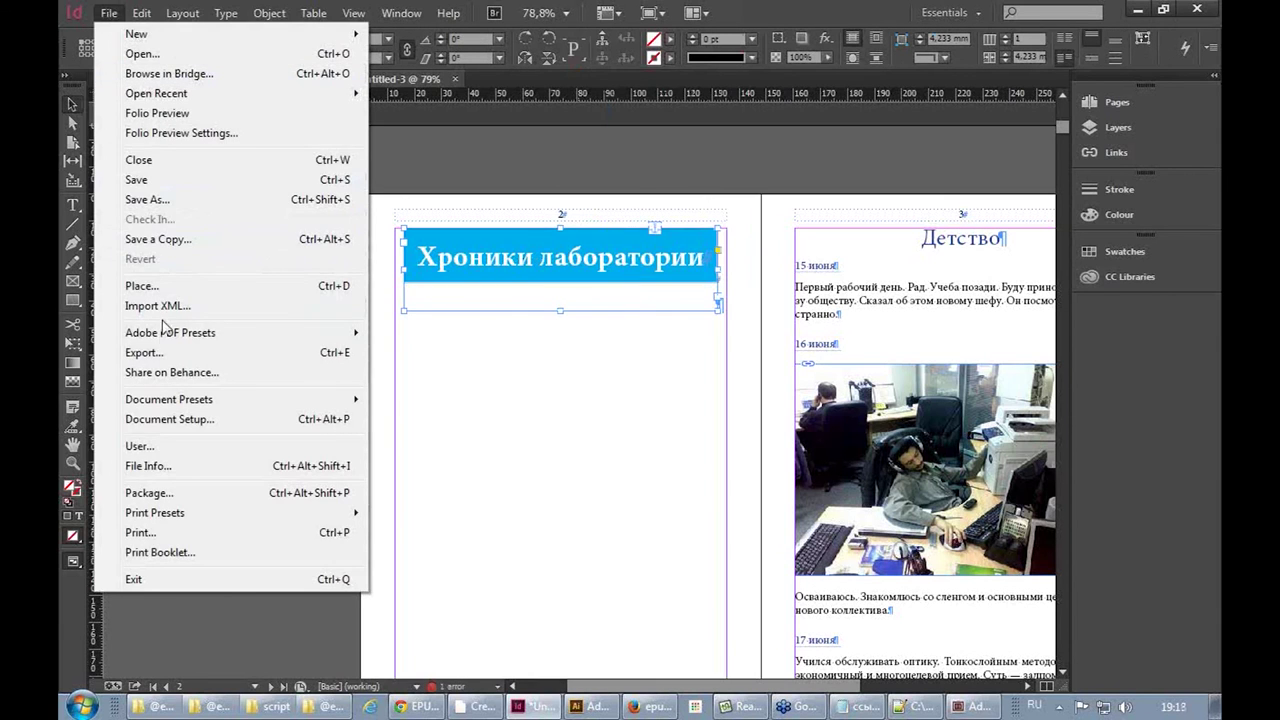
{"action": "left_click", "coordinate": [178, 357]}
{"action": "left_click_drag", "start_coordinate": [498, 458], "coordinate": [492, 458]}
{"action": "key", "text": "BackSpace"}
{"action": "key", "text": "Return"}
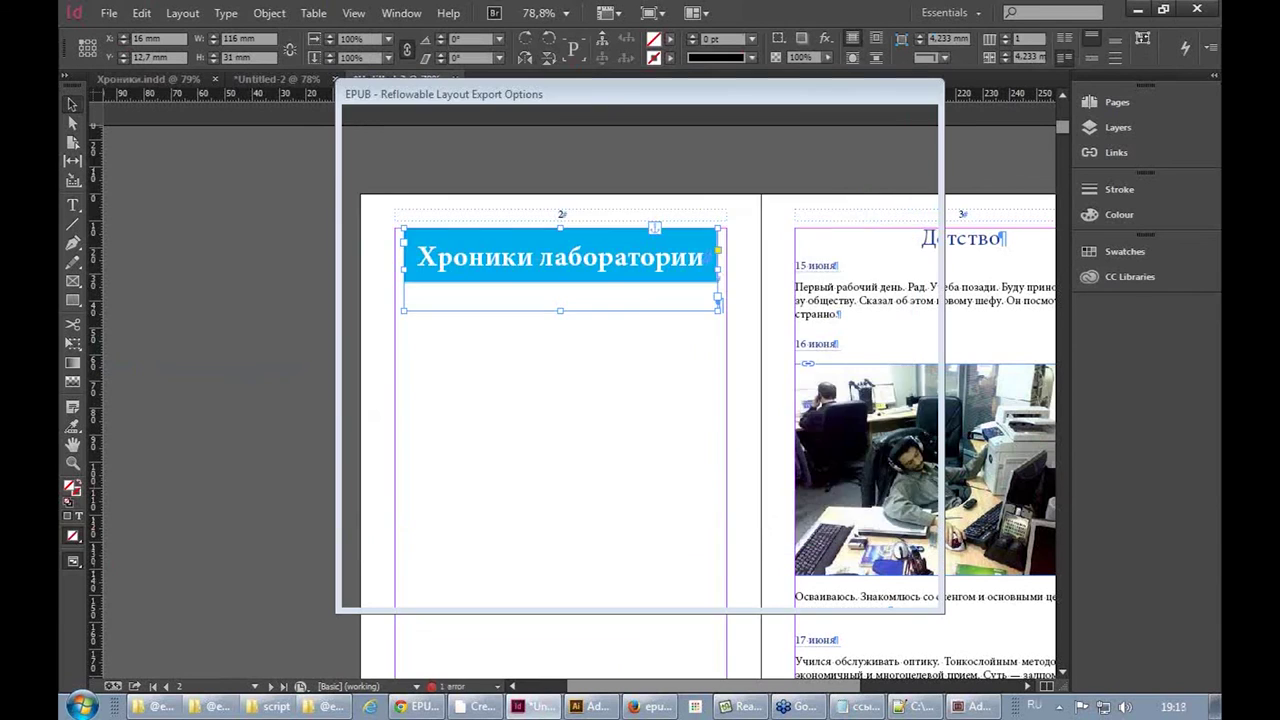
{"action": "left_click", "coordinate": [793, 585]}
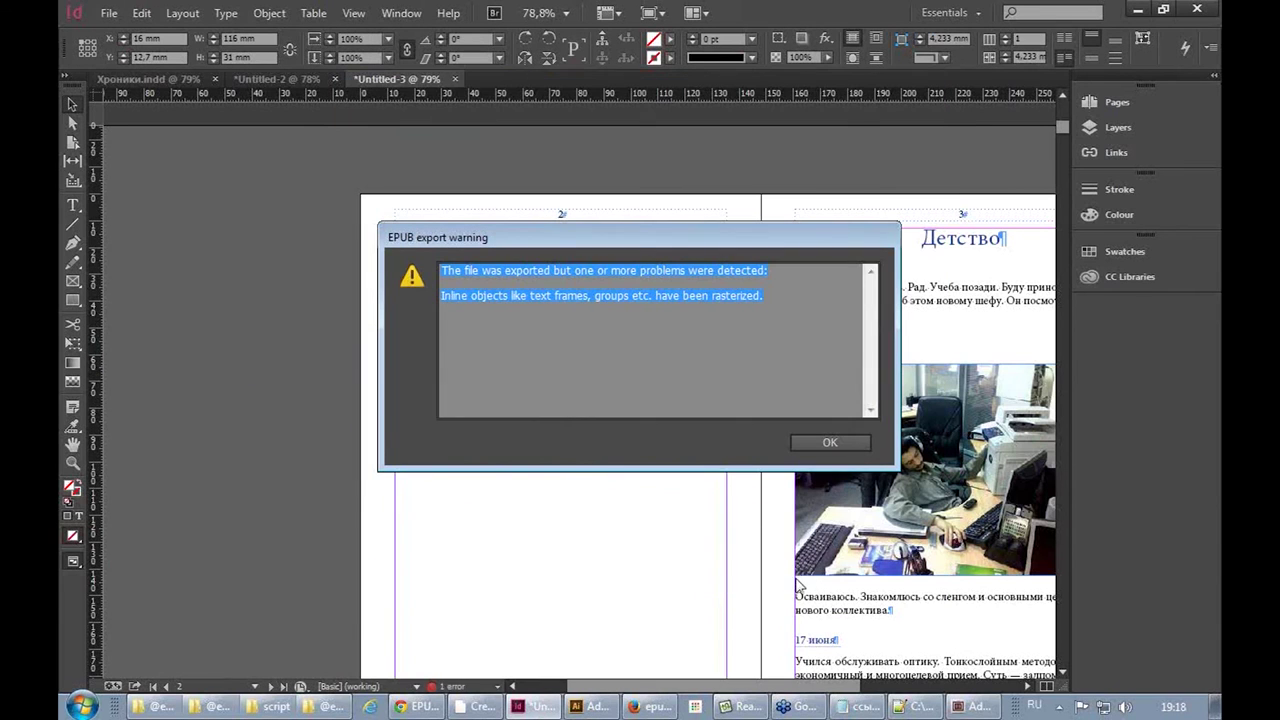
{"action": "left_click", "coordinate": [685, 288]}
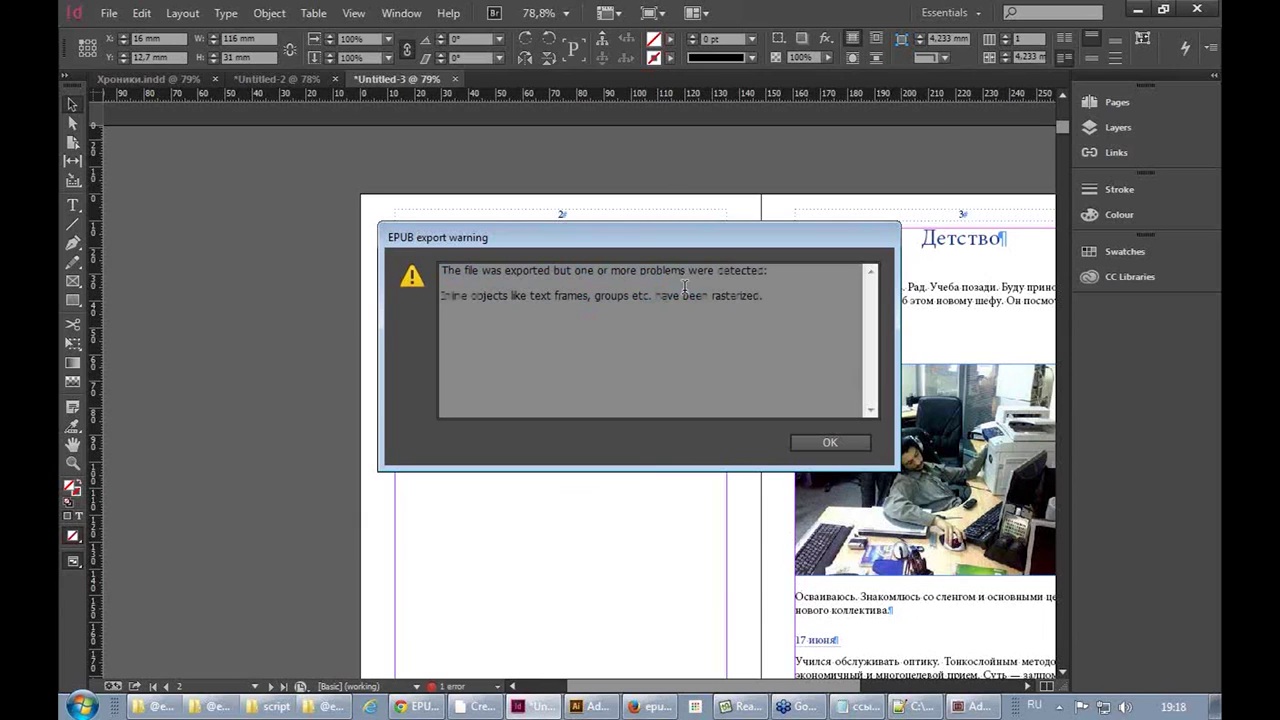
{"action": "left_click", "coordinate": [831, 443]}
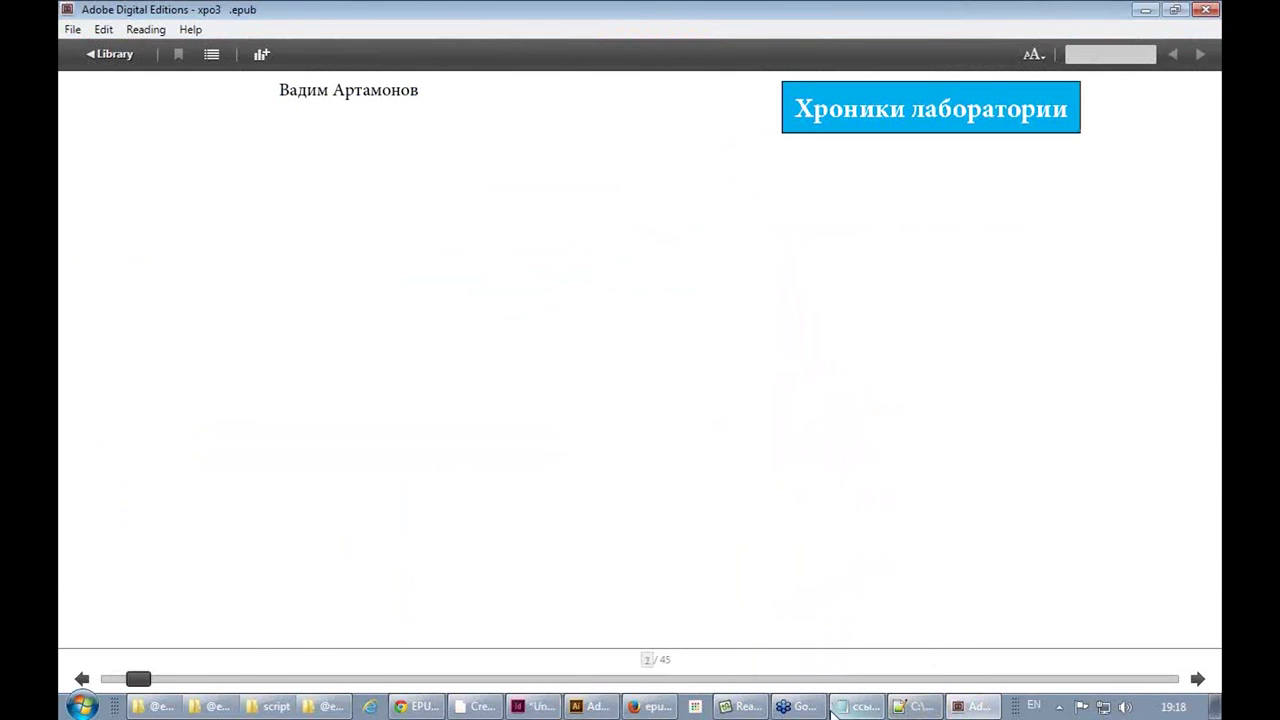
Switch to InDesign and copy the cyan Хроники лаборатории table from page 2 into the body text before the Детство heading on page 3
{"action": "left_click", "coordinate": [903, 710]}
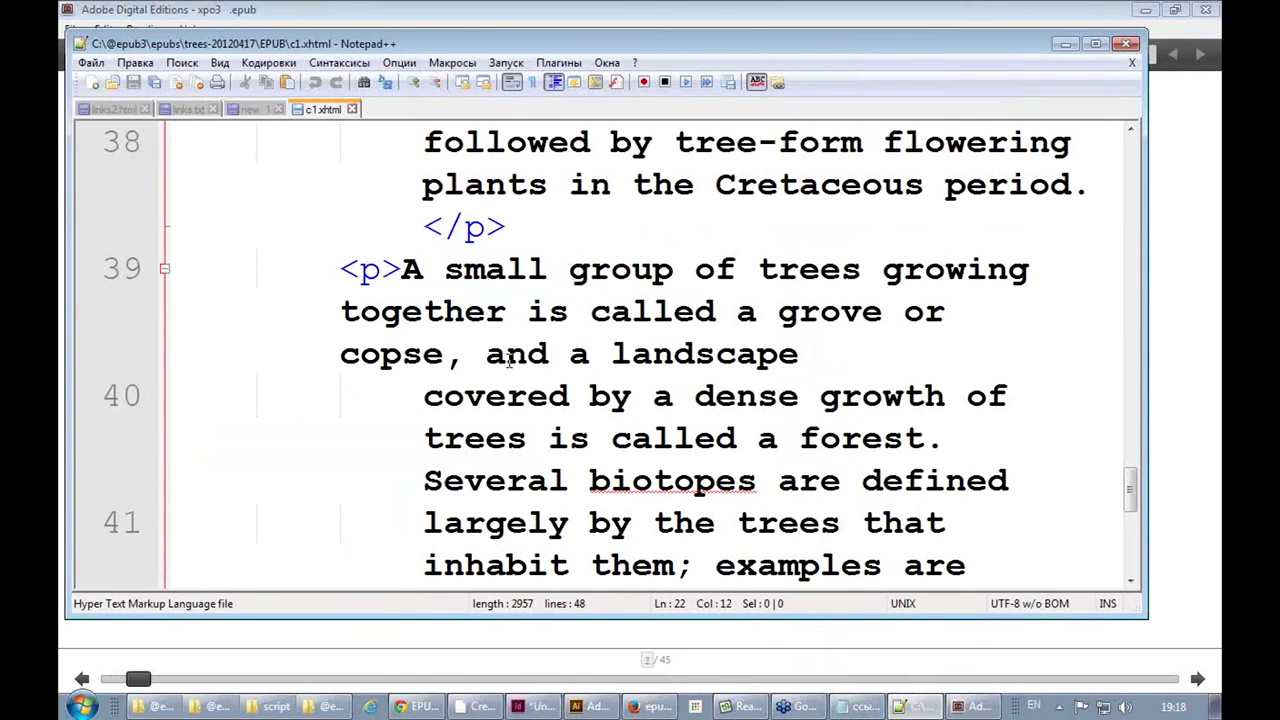
{"action": "left_click", "coordinate": [533, 706]}
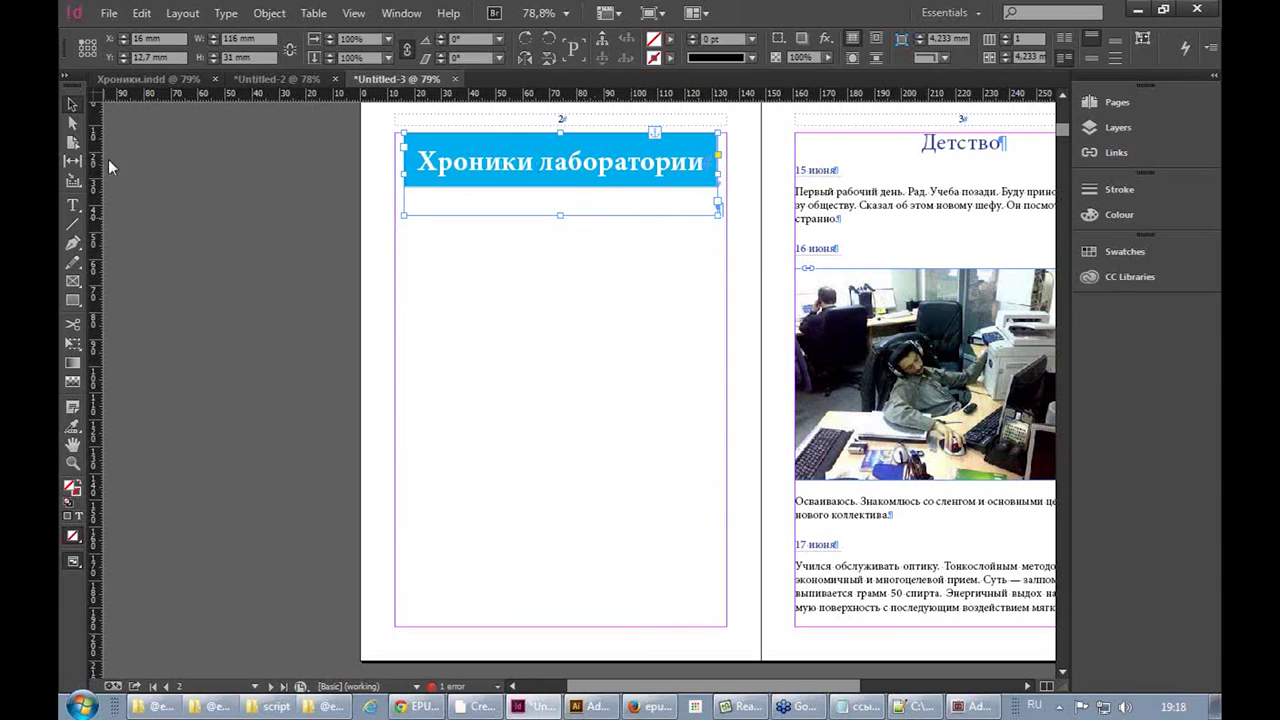
{"action": "left_click", "coordinate": [74, 106]}
{"action": "double_click", "coordinate": [514, 168]}
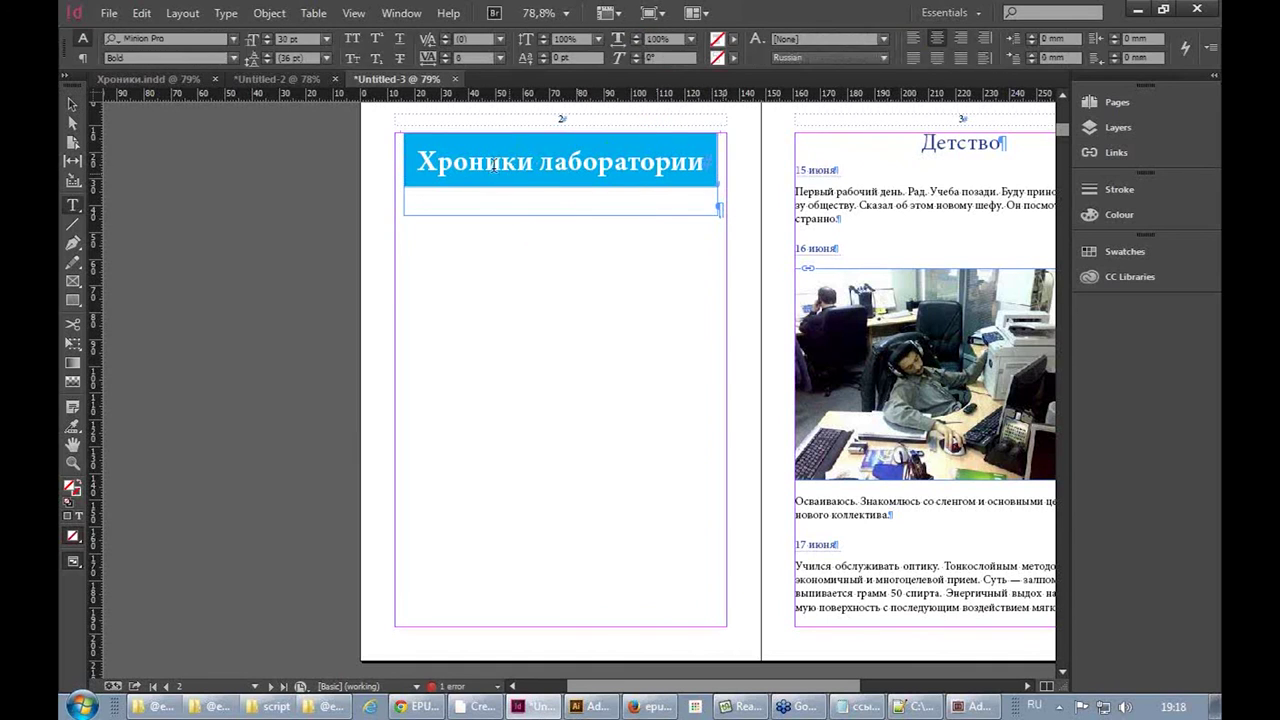
{"action": "left_click", "coordinate": [410, 135]}
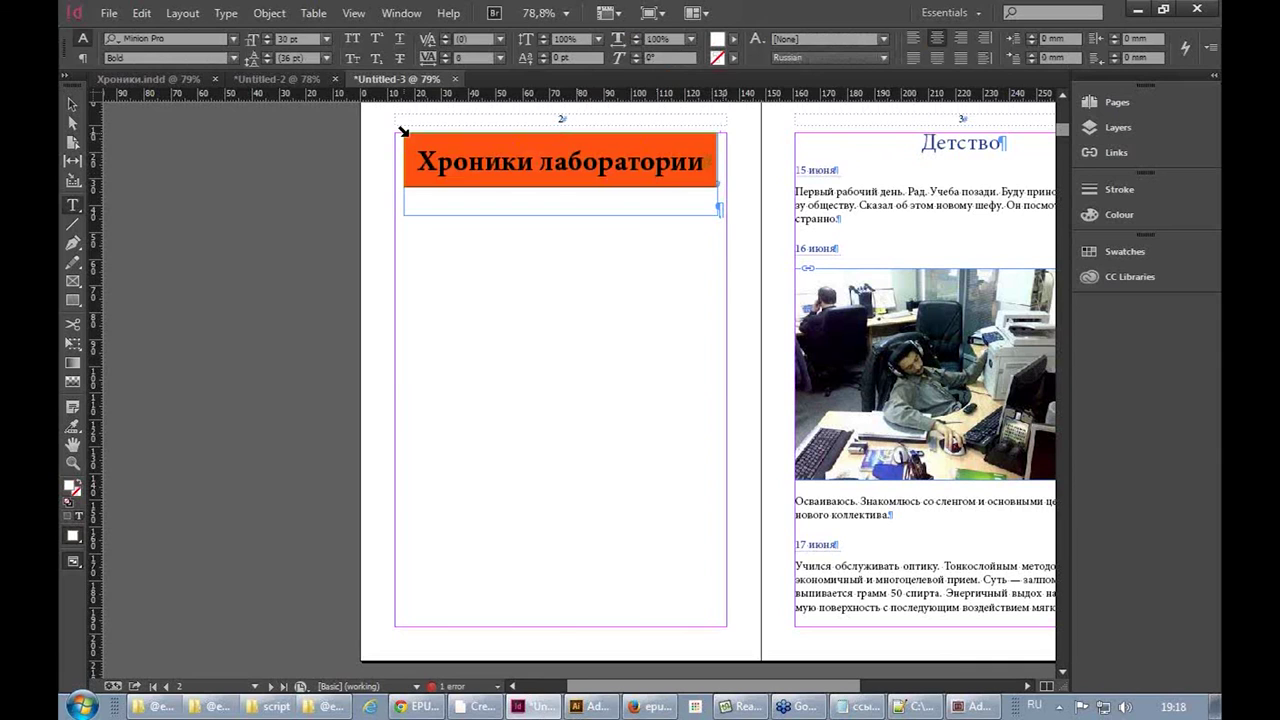
{"action": "left_click", "coordinate": [916, 145]}
{"action": "key", "text": "ctrl+v"}
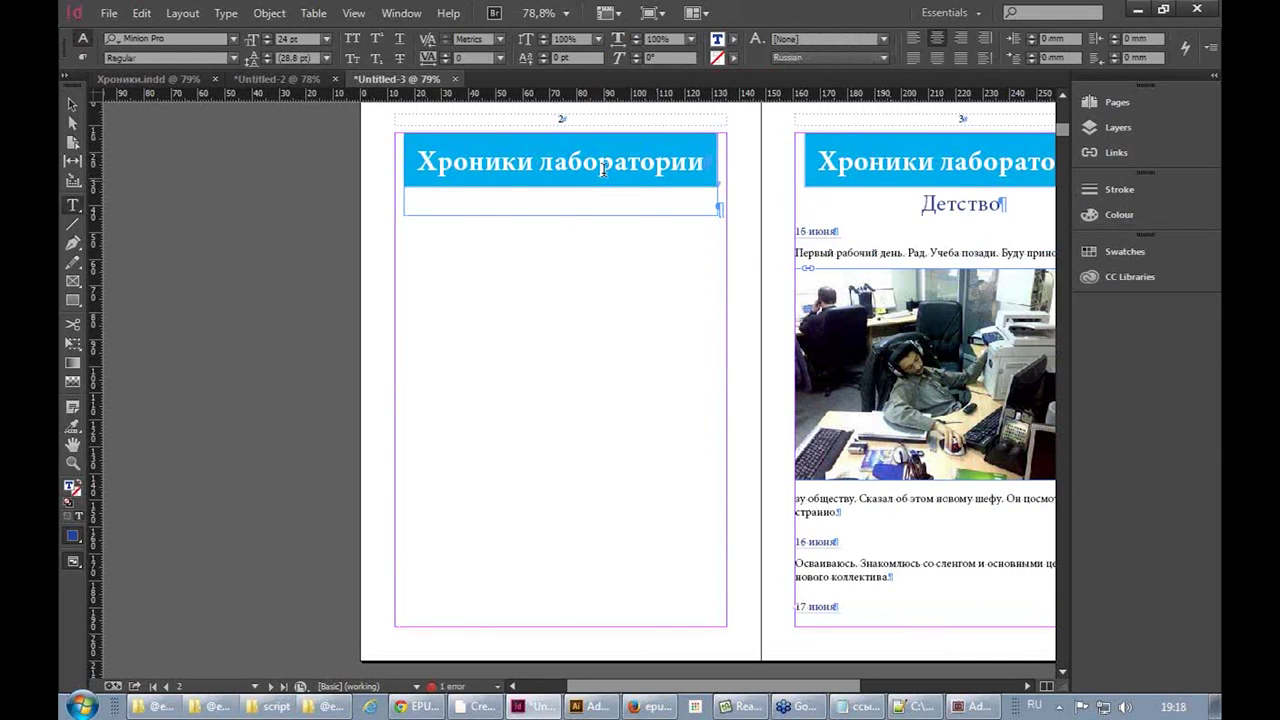
Delete the original title table and its separate frame from page 2, leaving only the copy in the body text
{"action": "key", "text": "Up"}
{"action": "left_click_drag", "start_coordinate": [722, 195], "coordinate": [337, 194]}
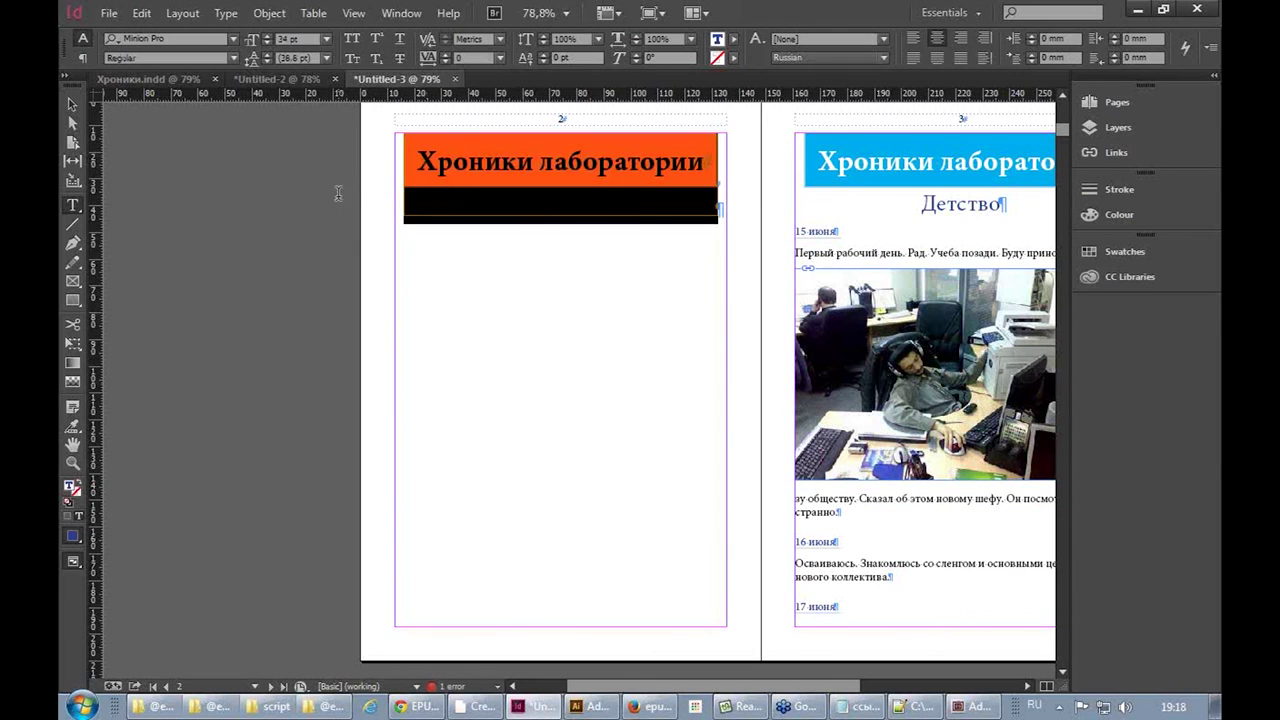
{"action": "key", "text": "Delete"}
{"action": "key", "text": "Delete"}
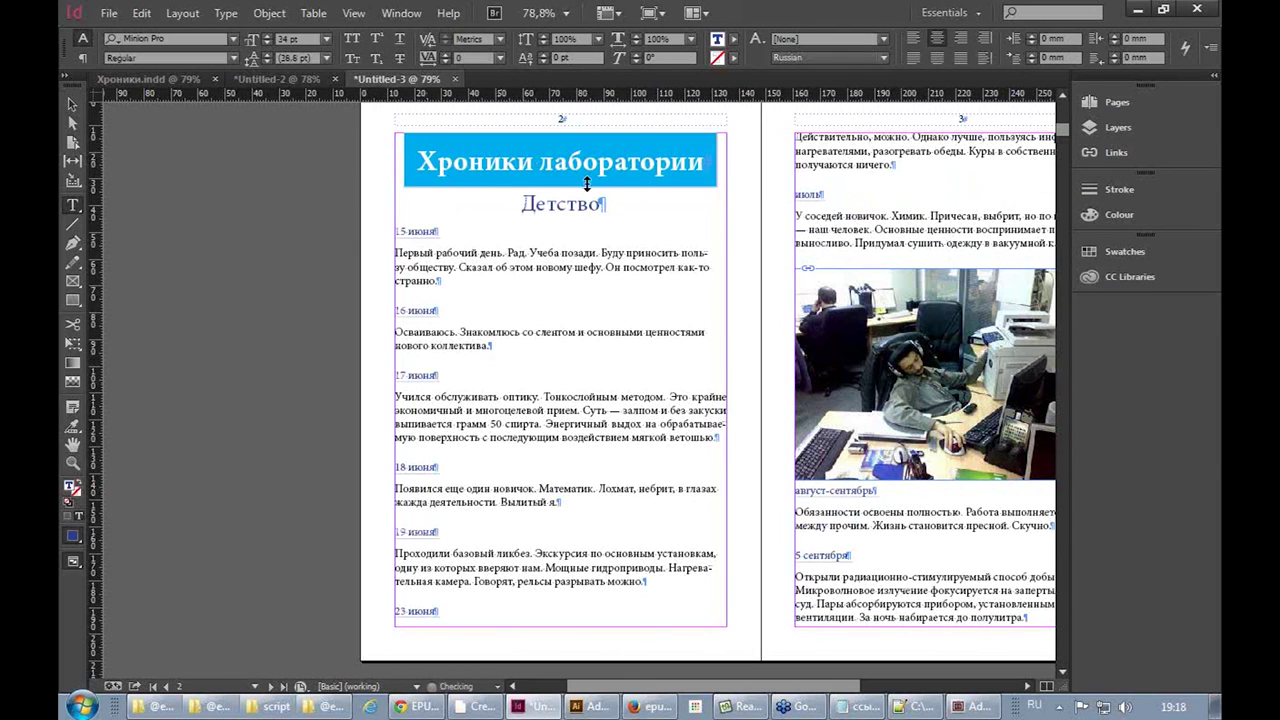
Export the document as a reflowable EPUB named xpo3+++1.epub
{"action": "left_click", "coordinate": [72, 104]}
{"action": "left_click", "coordinate": [109, 13]}
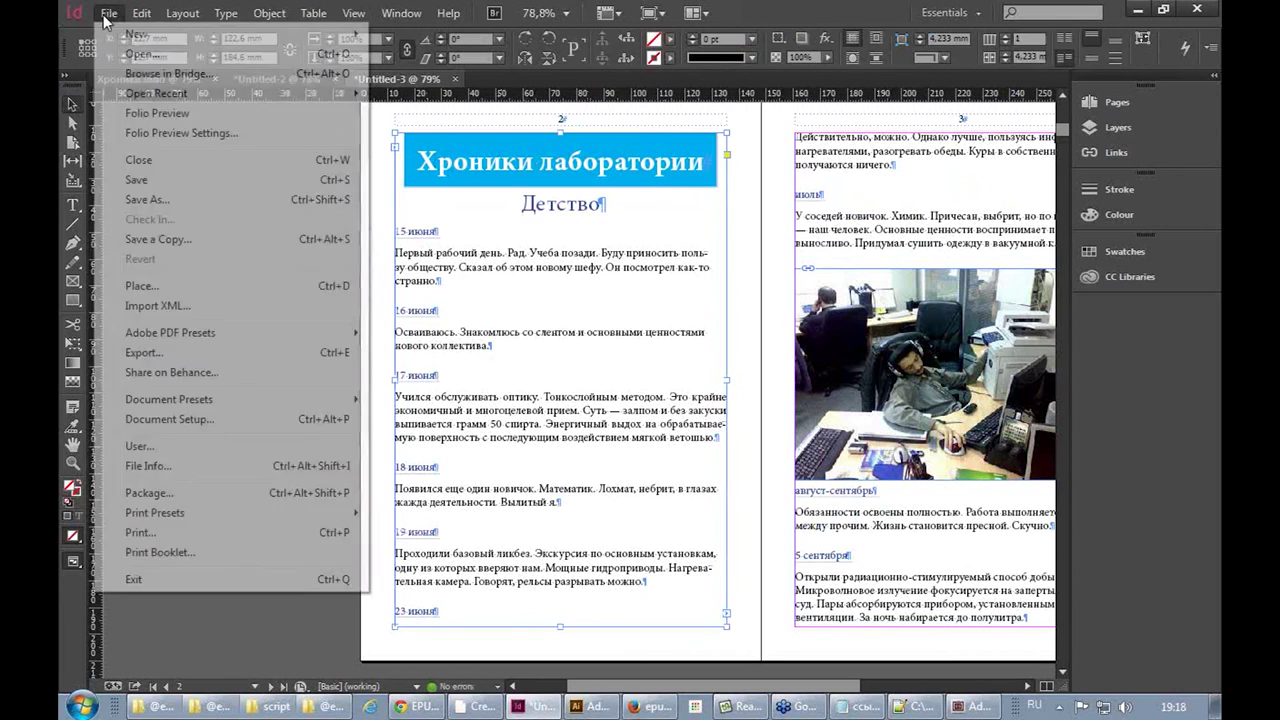
{"action": "left_click", "coordinate": [130, 437]}
{"action": "left_click", "coordinate": [510, 457]}
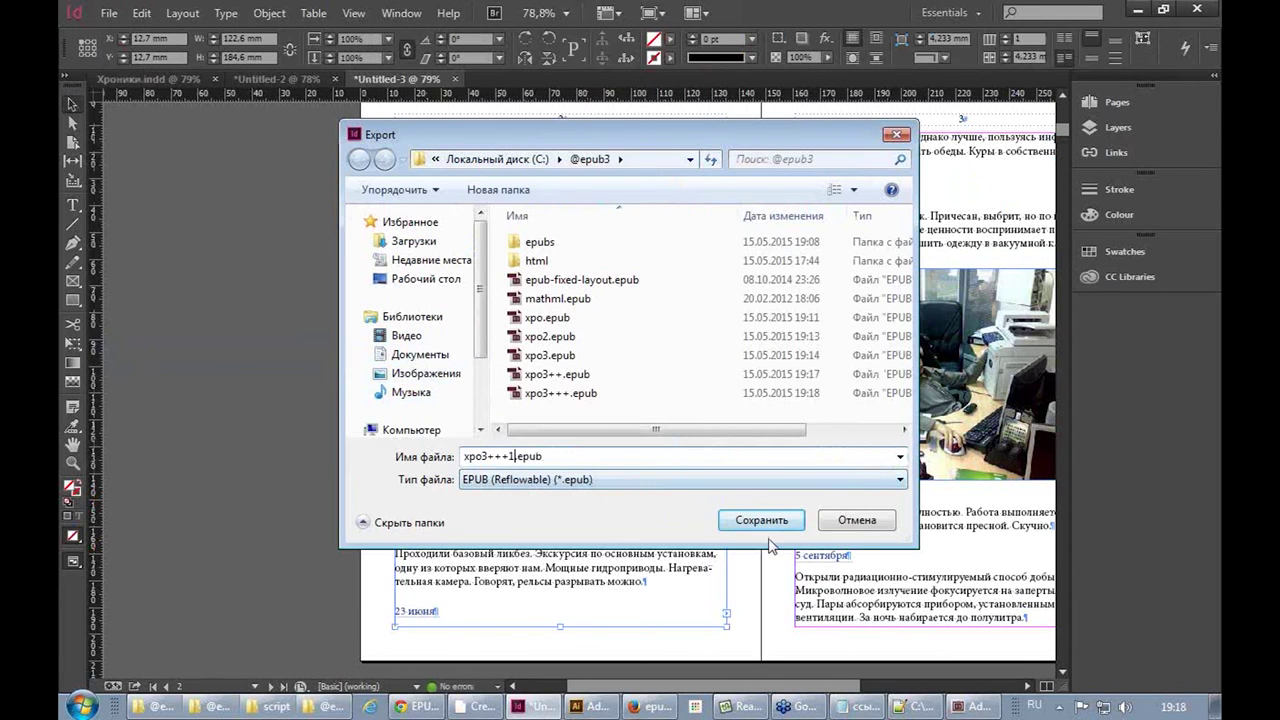
{"action": "left_click", "coordinate": [766, 522]}
{"action": "left_click", "coordinate": [779, 586]}
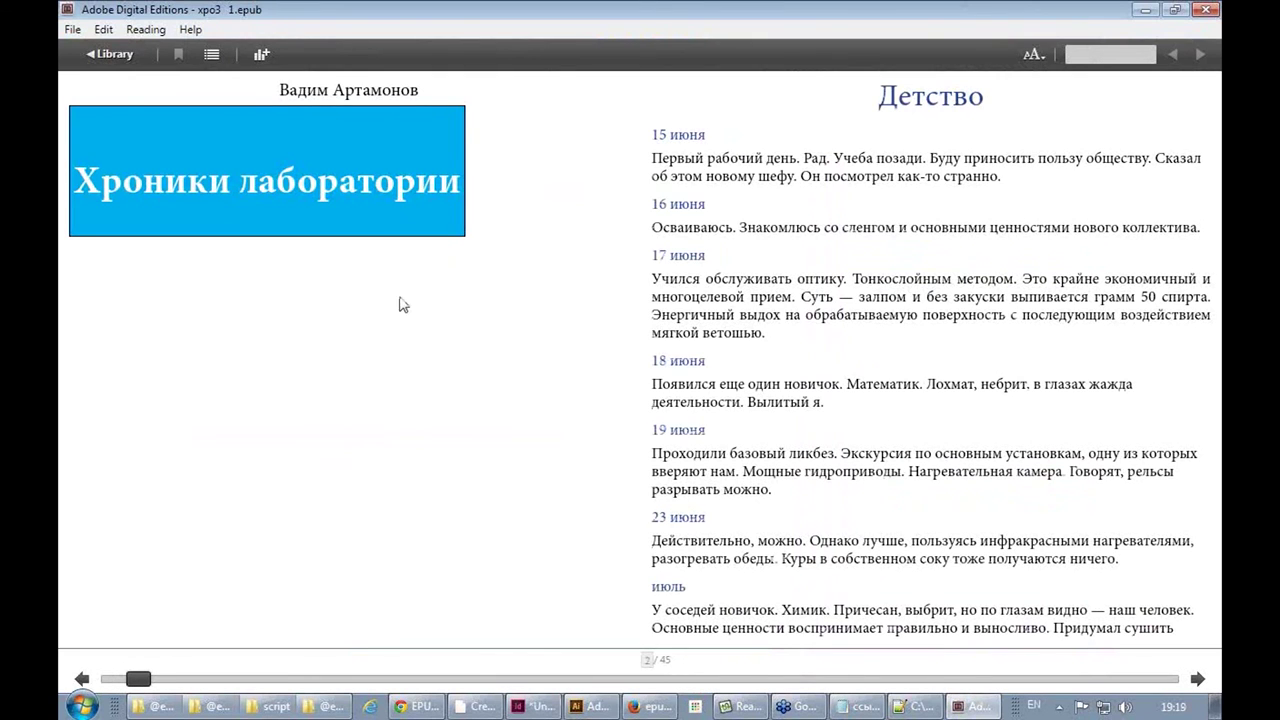
Examine how the cyan title table and the text around it render in Adobe Digital Editions, paging through the book
{"action": "left_click_drag", "start_coordinate": [237, 178], "coordinate": [388, 195]}
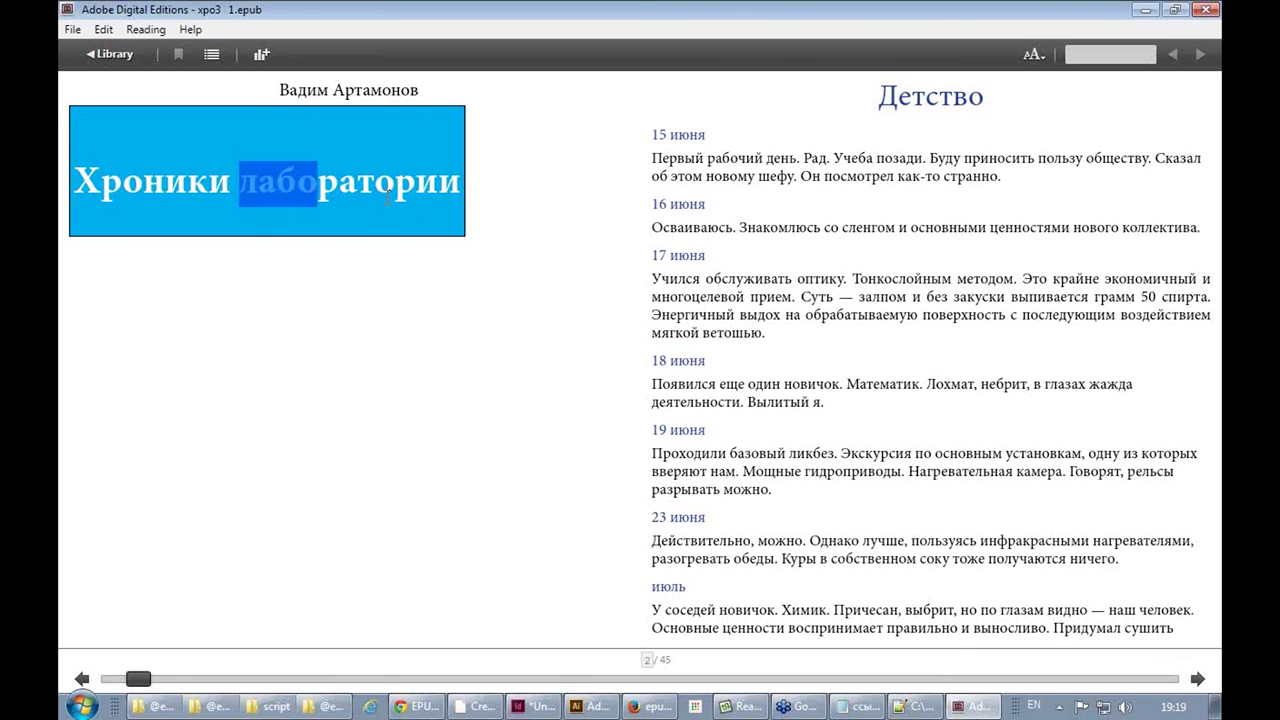
{"action": "left_click", "coordinate": [492, 149]}
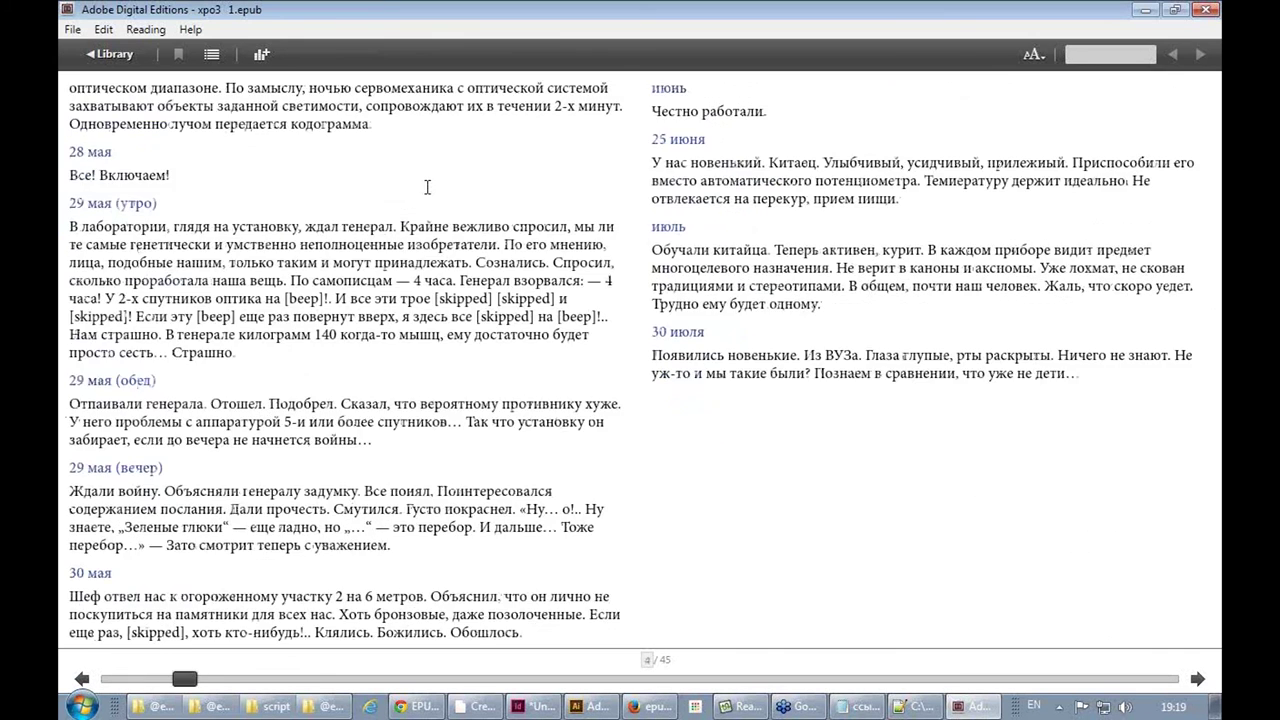
{"action": "scroll", "coordinate": [914, 266], "scroll_direction": "down", "scroll_amount": 3}
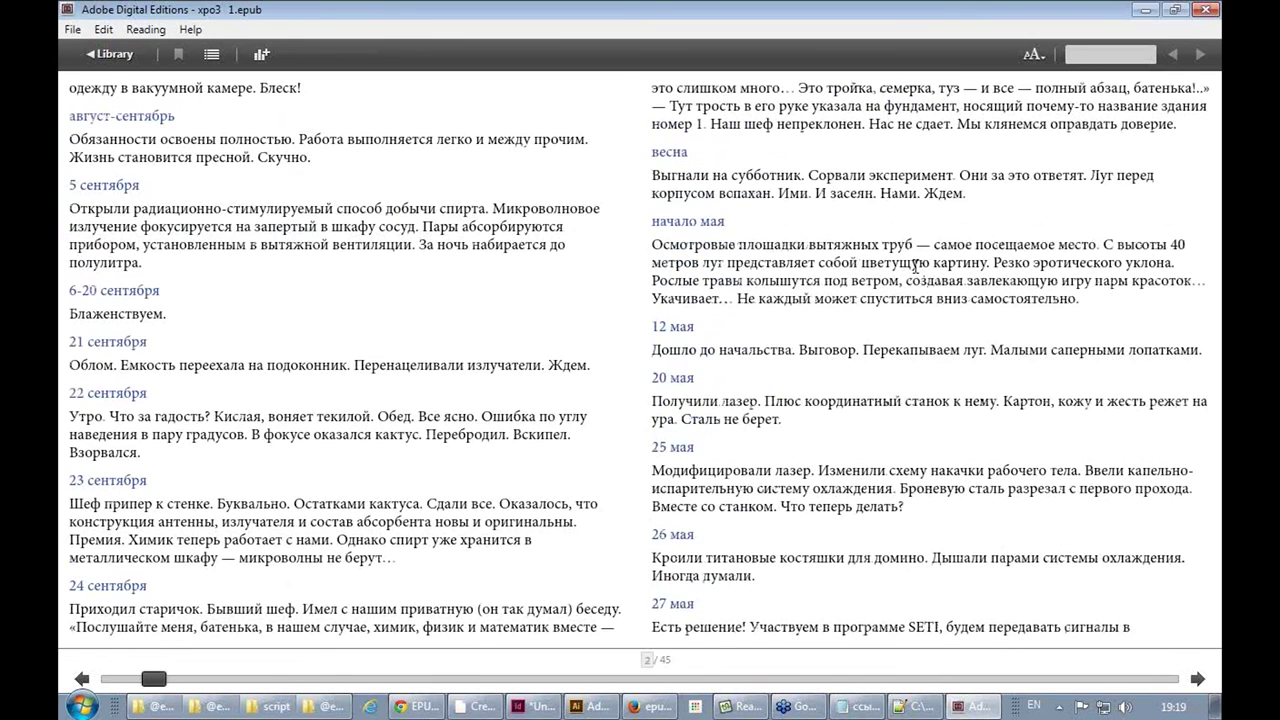
{"action": "scroll", "coordinate": [793, 244], "scroll_direction": "up", "scroll_amount": 3}
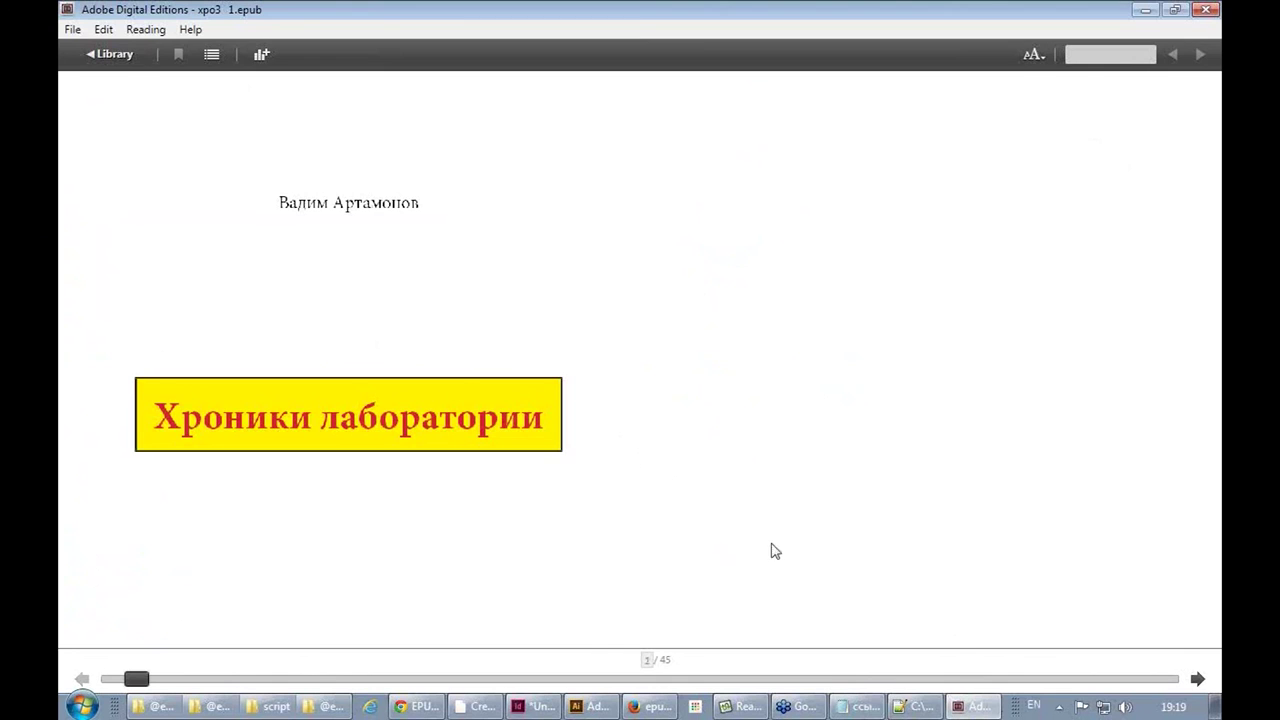
Switch to InDesign and draw a rectangle about 130.8 × 35.5 mm over the 15 июня entry, filled with C=0 M=0 Y=100 K=0
{"action": "left_click", "coordinate": [926, 708]}
{"action": "left_click", "coordinate": [530, 706]}
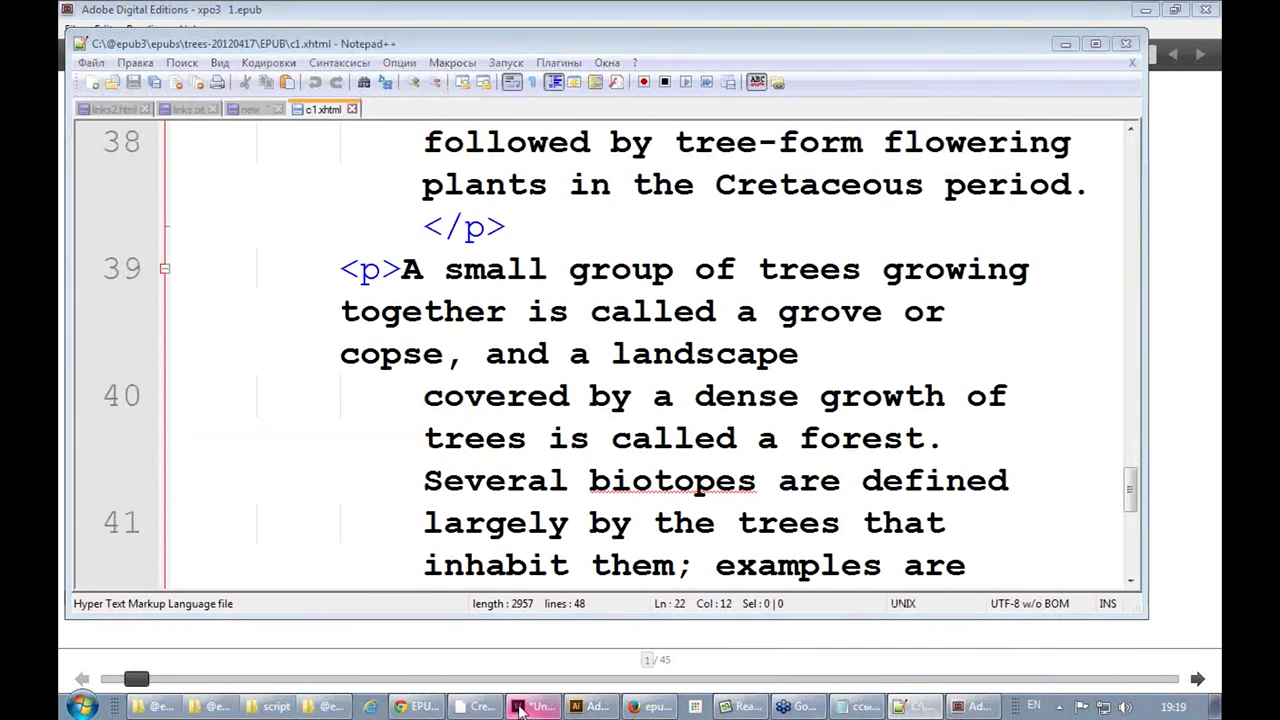
{"action": "scroll", "coordinate": [525, 193], "scroll_direction": "up", "scroll_amount": 2}
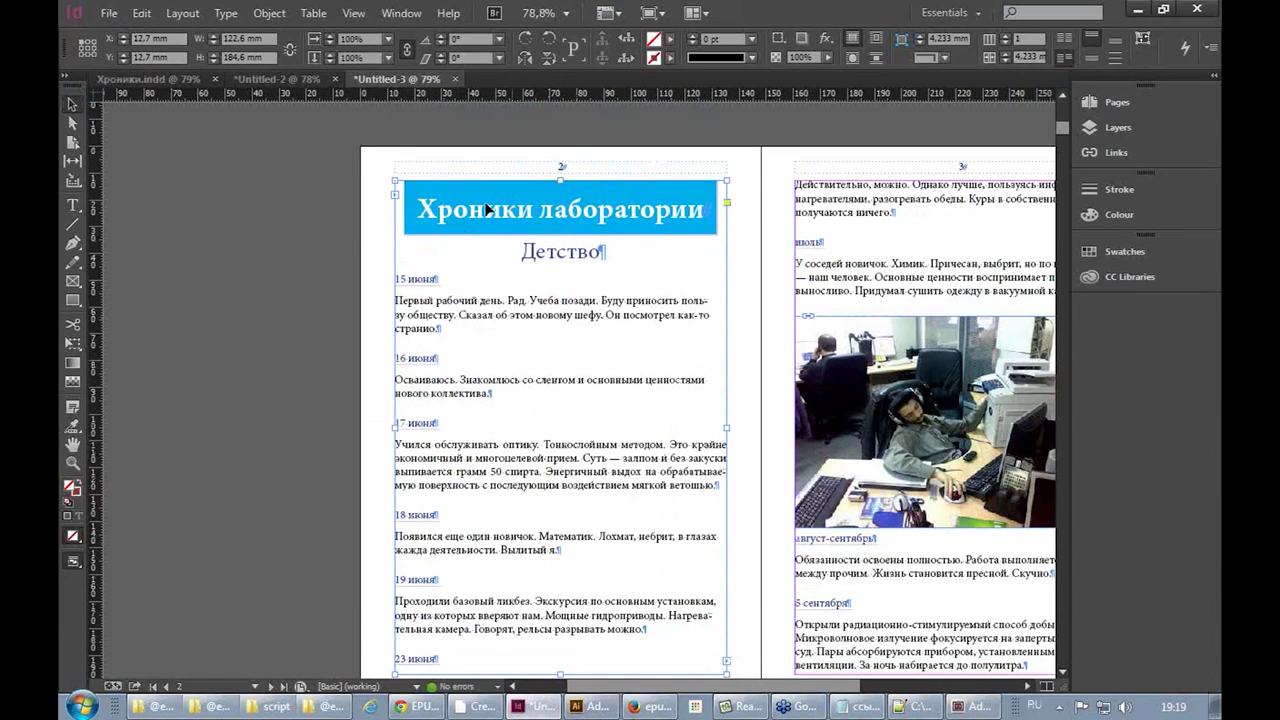
{"action": "left_click", "coordinate": [73, 300]}
{"action": "left_click_drag", "start_coordinate": [395, 266], "coordinate": [748, 360]}
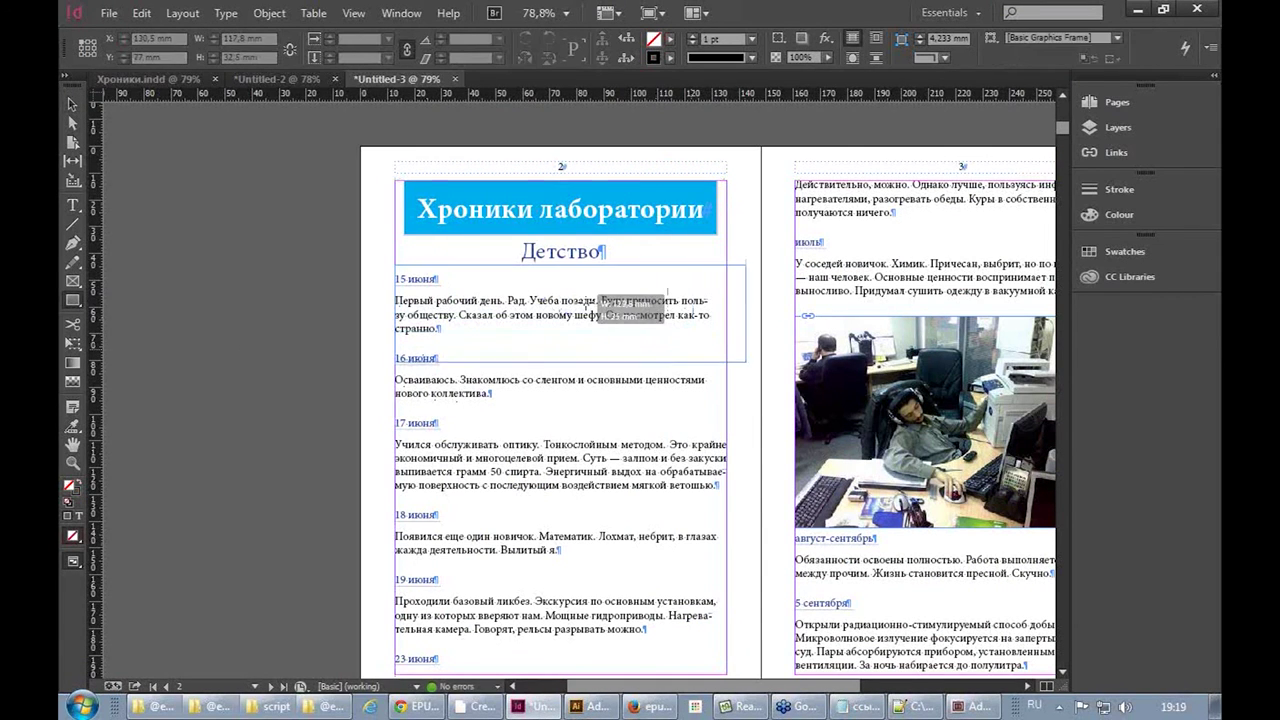
{"action": "left_click", "coordinate": [669, 38]}
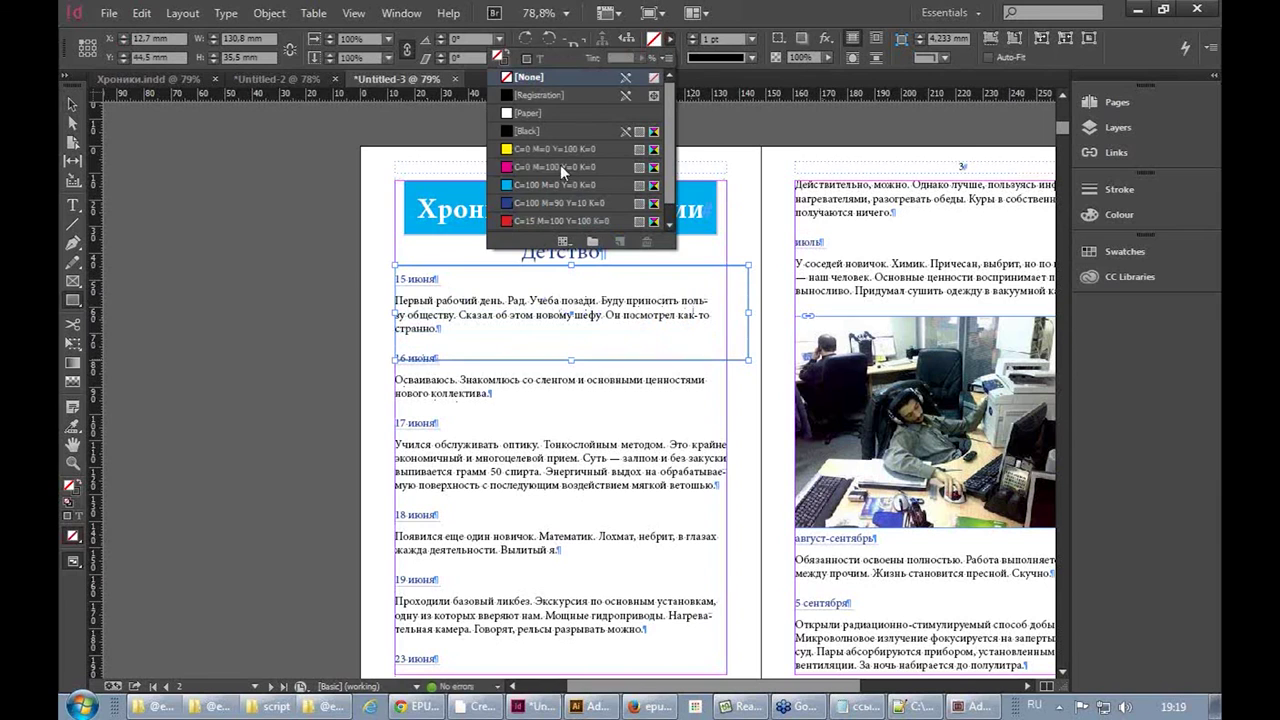
{"action": "left_click", "coordinate": [513, 150]}
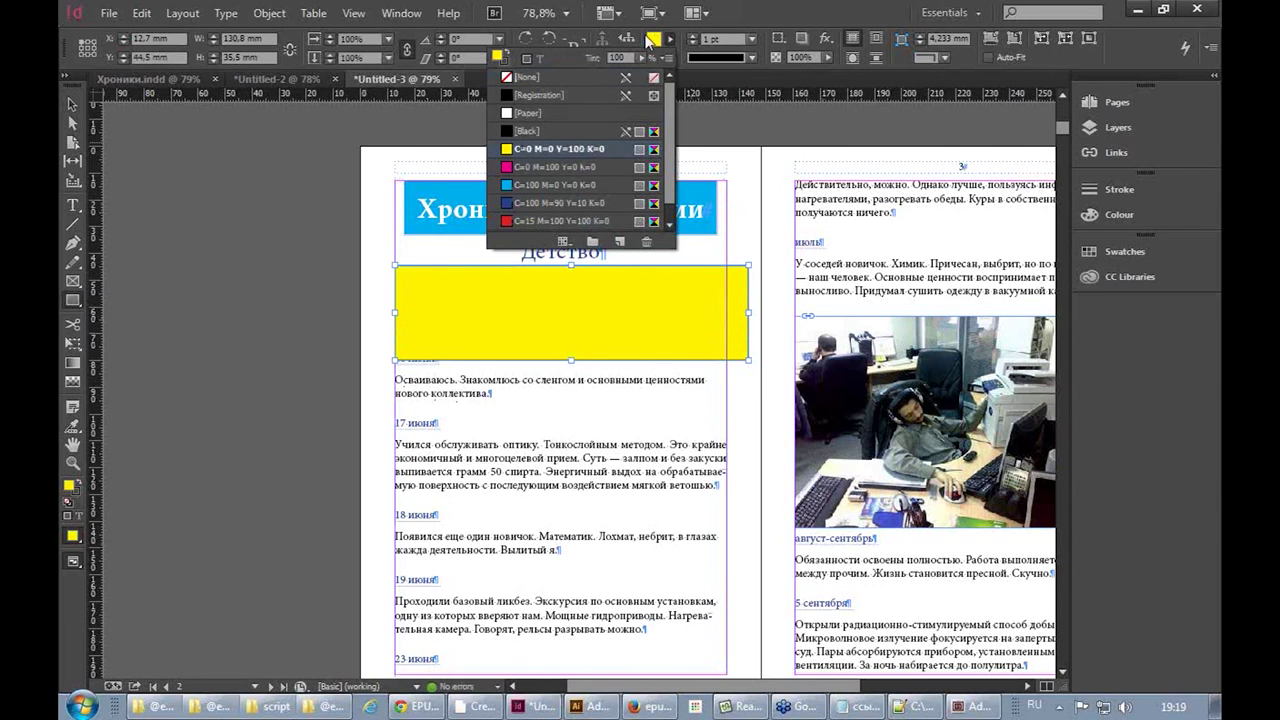
Set the yellow rectangle's fill tint to 30% and send it behind the text
{"action": "left_click", "coordinate": [398, 14]}
{"action": "mouse_move", "coordinate": [428, 143]}
{"action": "left_click", "coordinate": [680, 159]}
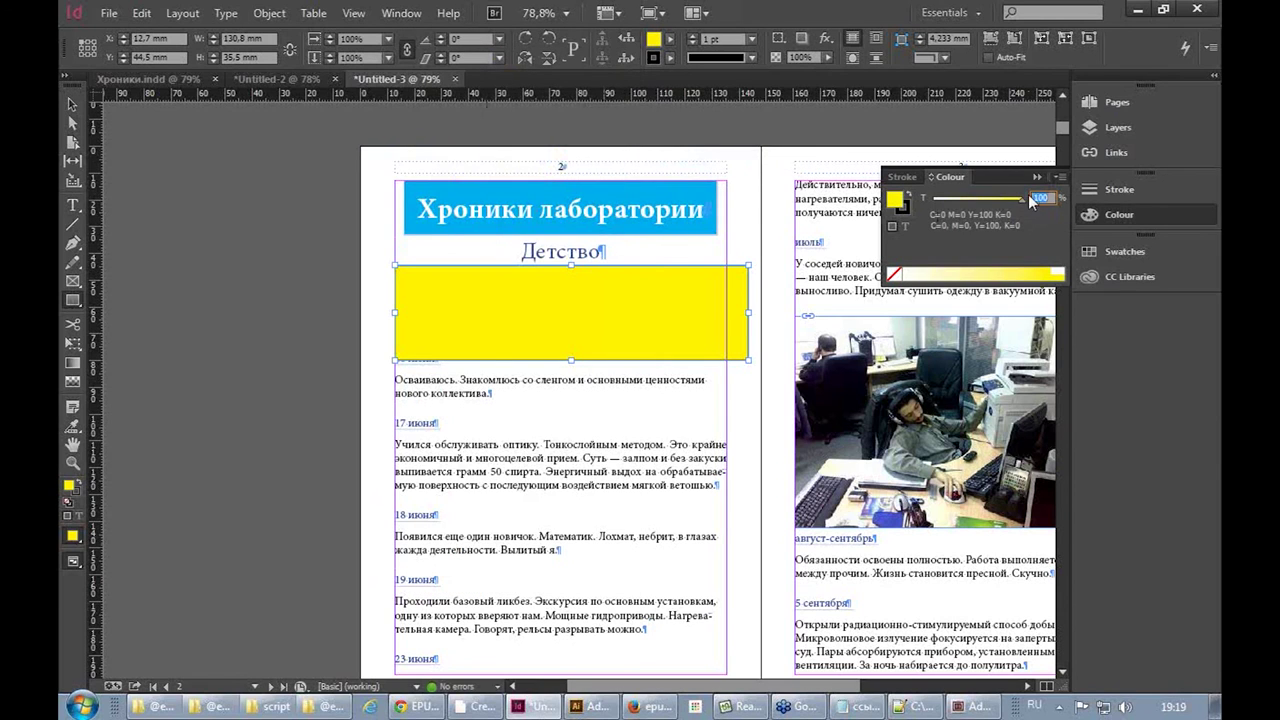
{"action": "key", "text": "Return"}
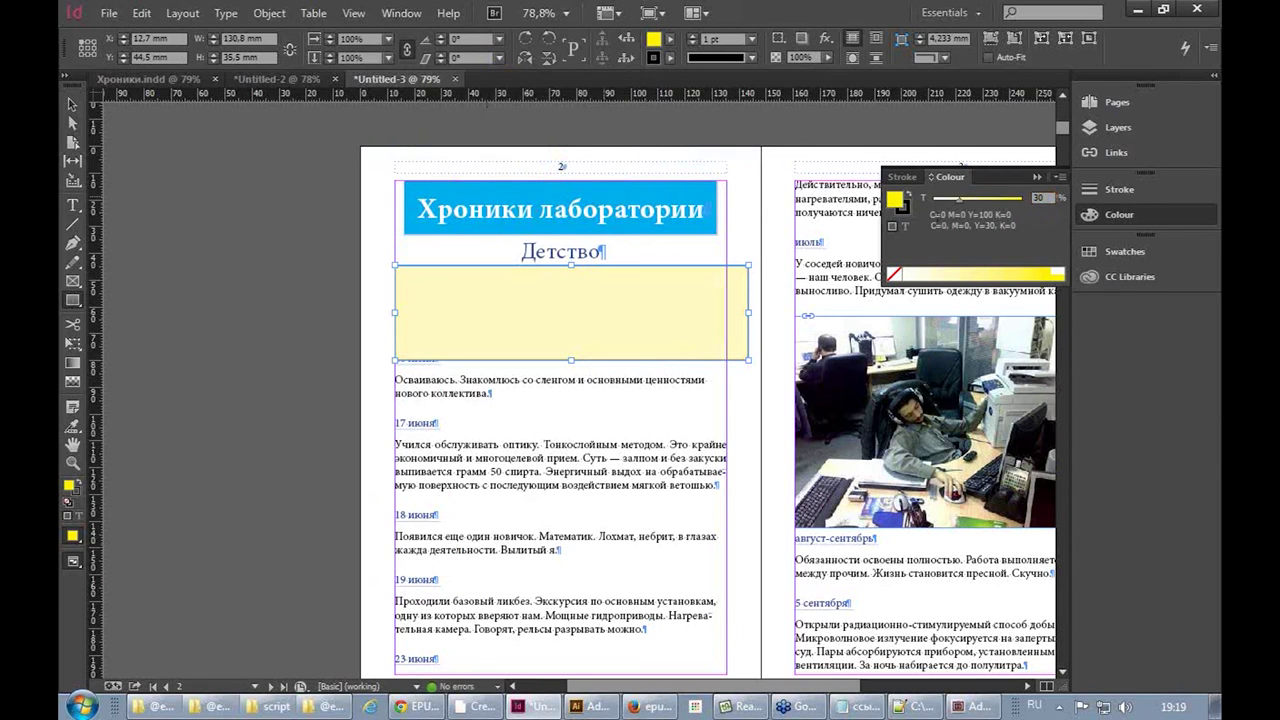
{"action": "left_click", "coordinate": [79, 102]}
{"action": "key", "text": "ctrl+shift+bracketleft"}
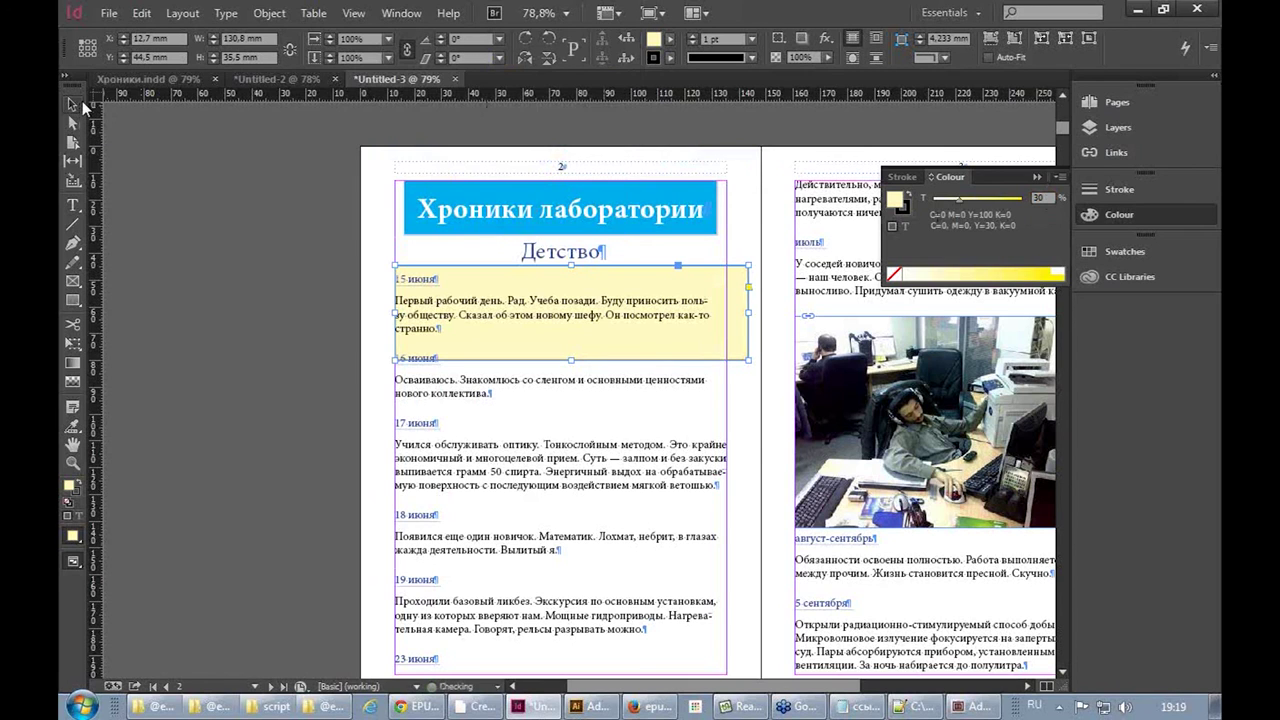
Duplicate the yellow rectangle behind the 17 июня entry at about 130.8 × 35.9 mm and fill the copy with C=100 M=90 Y=10 K=0
{"action": "left_click_drag", "start_coordinate": [741, 308], "coordinate": [741, 509]}
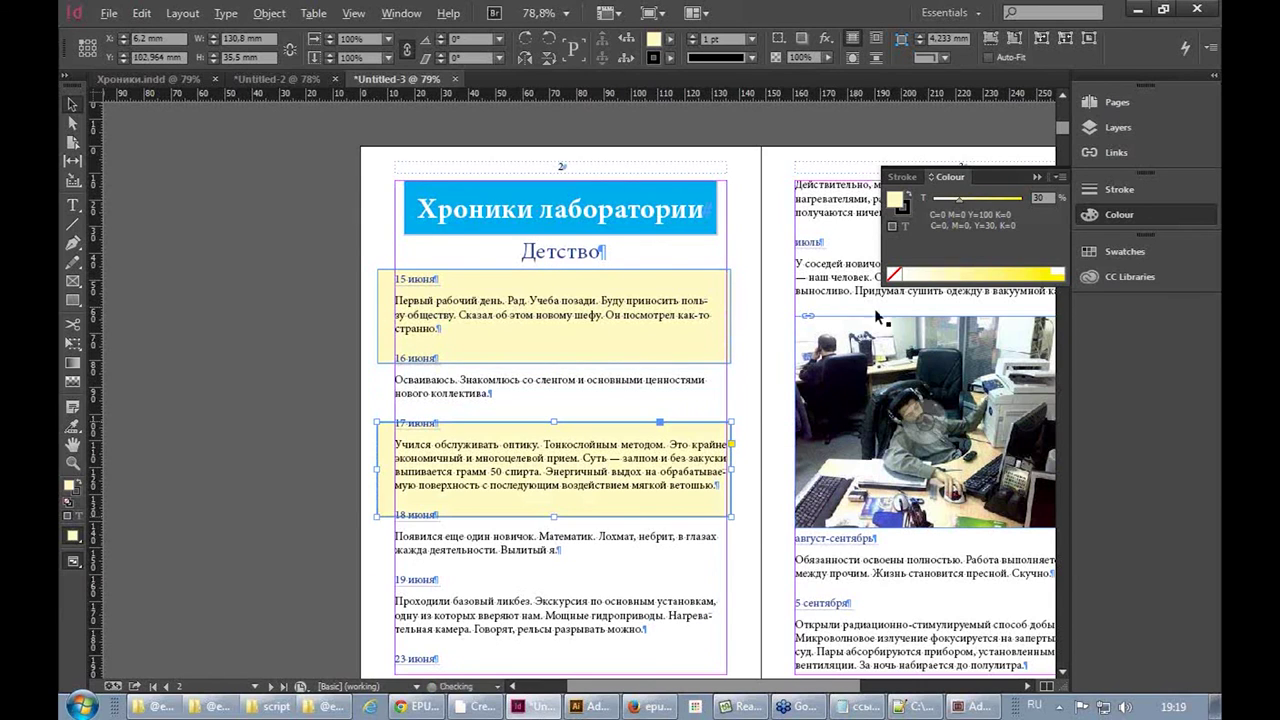
{"action": "left_click_drag", "start_coordinate": [555, 417], "coordinate": [555, 407]}
{"action": "left_click_drag", "start_coordinate": [560, 519], "coordinate": [552, 502]}
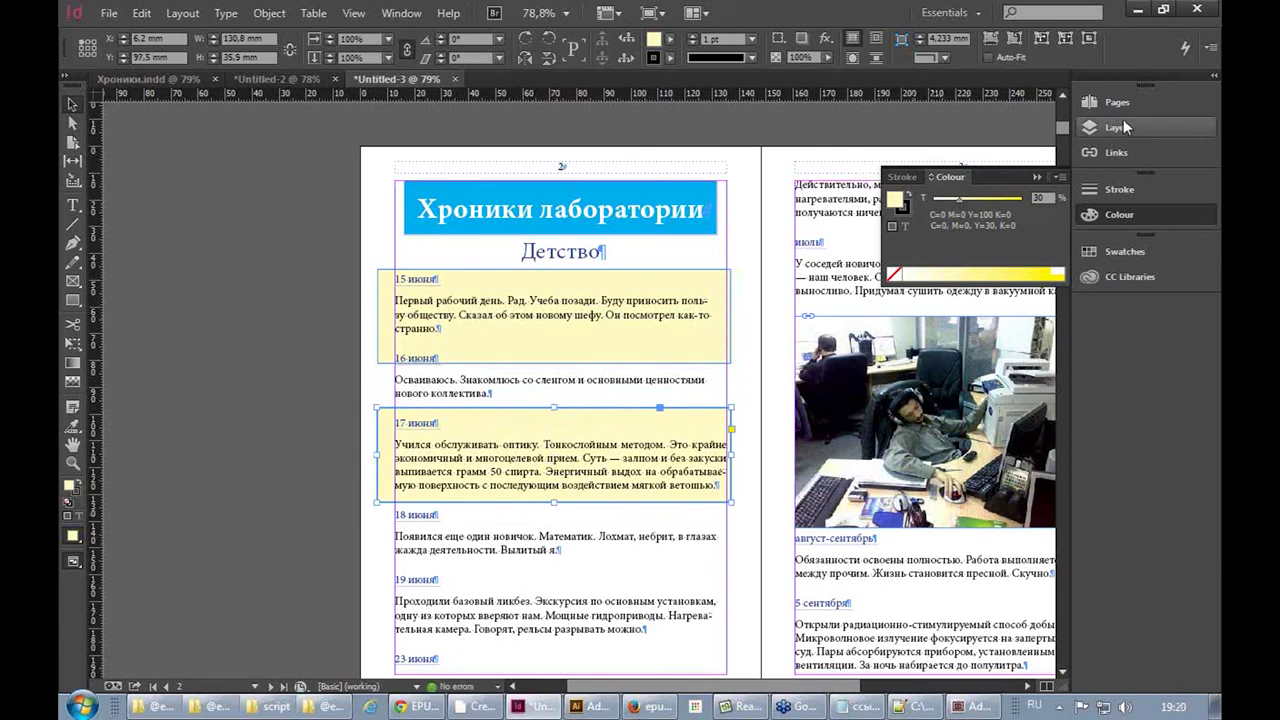
{"action": "left_click", "coordinate": [1132, 252]}
{"action": "left_click", "coordinate": [917, 368]}
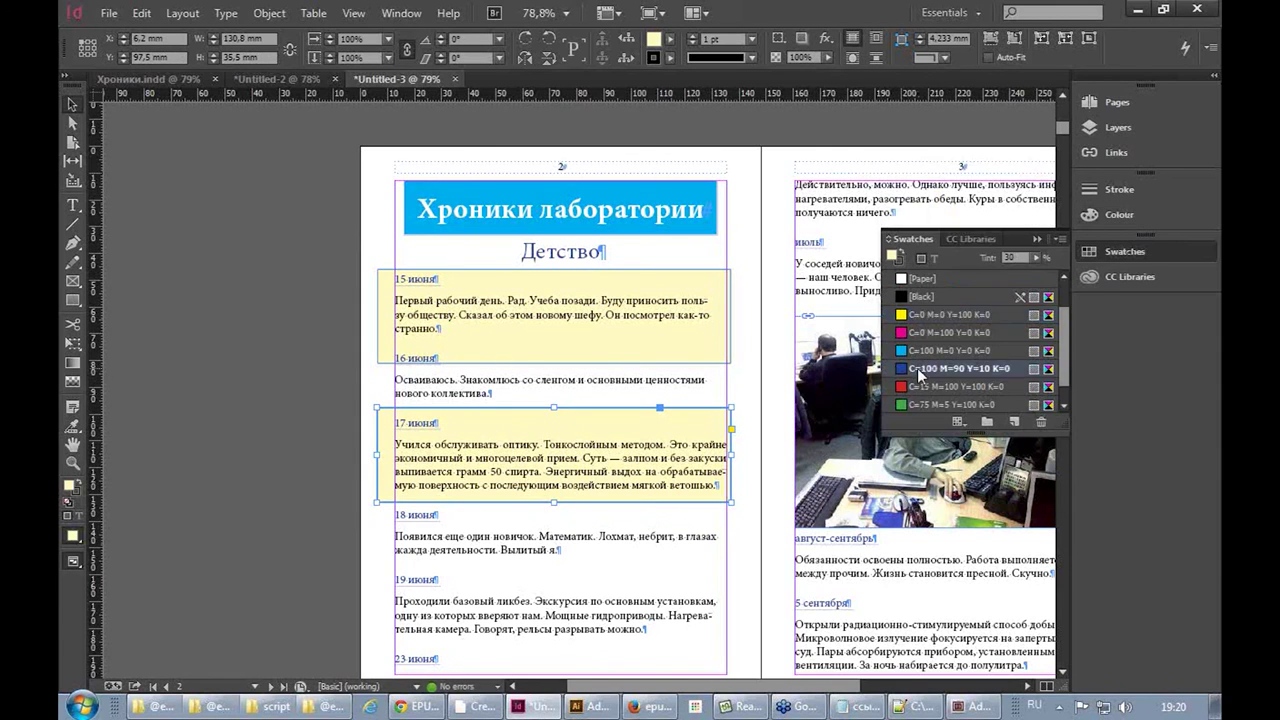
Duplicate the rectangle behind the 19 июня entry, fit its height to the text, and fill it with C=75 M=5 Y=100 K=0
{"action": "left_click_drag", "start_coordinate": [731, 420], "coordinate": [743, 563]}
{"action": "left_click_drag", "start_coordinate": [551, 556], "coordinate": [552, 569]}
{"action": "left_click", "coordinate": [914, 403]}
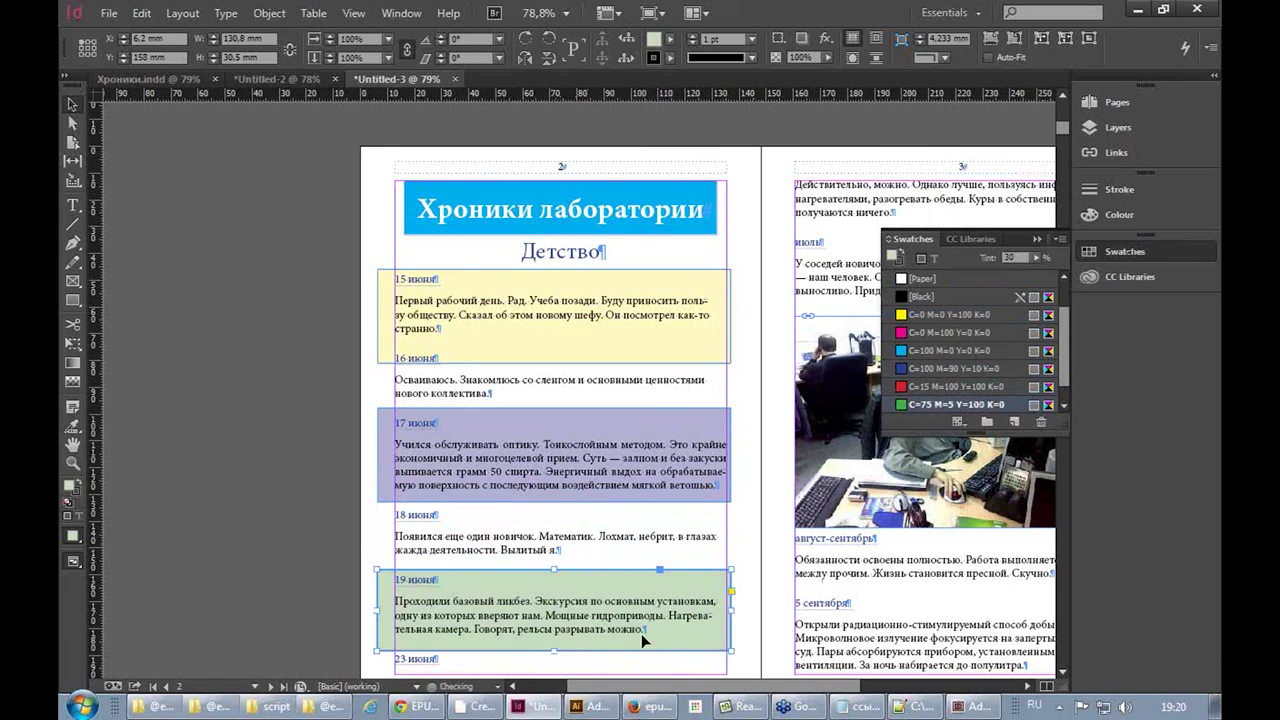
{"action": "left_click_drag", "start_coordinate": [555, 651], "coordinate": [558, 645]}
Show the page in preview mode and choose EPUB (Fixed Layout) as the export format
{"action": "left_click", "coordinate": [275, 404]}
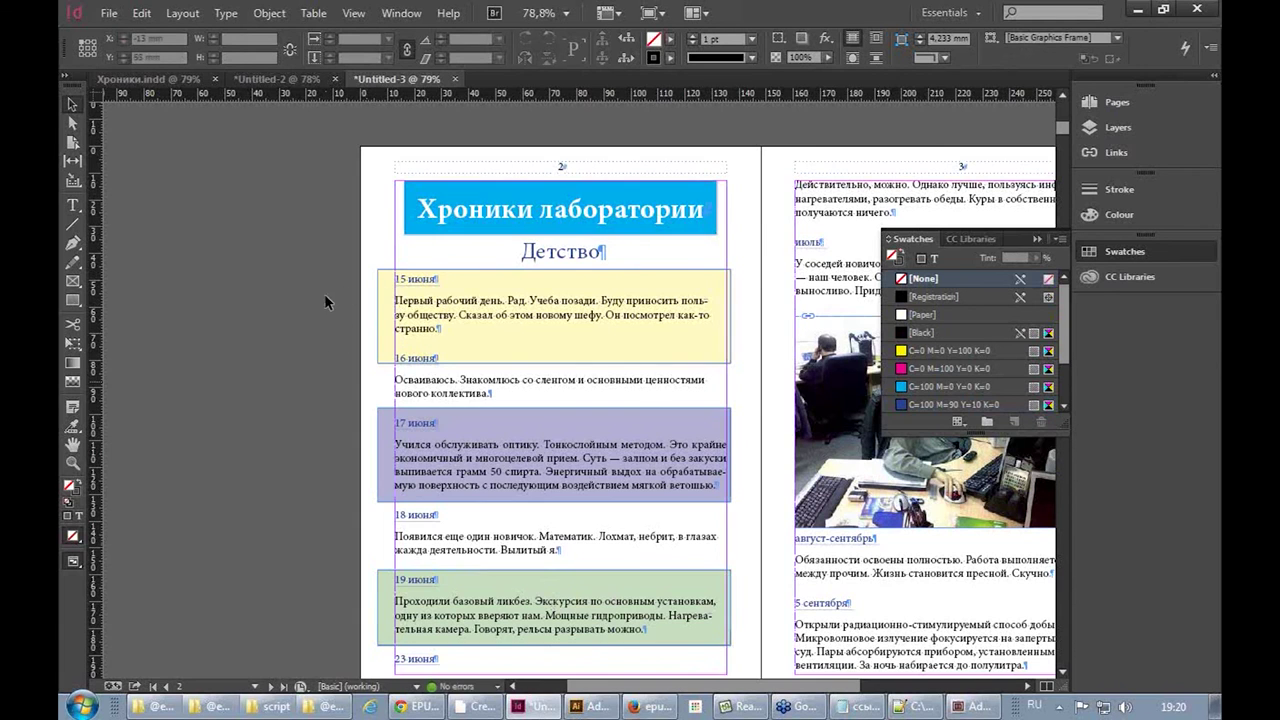
{"action": "key", "text": "w"}
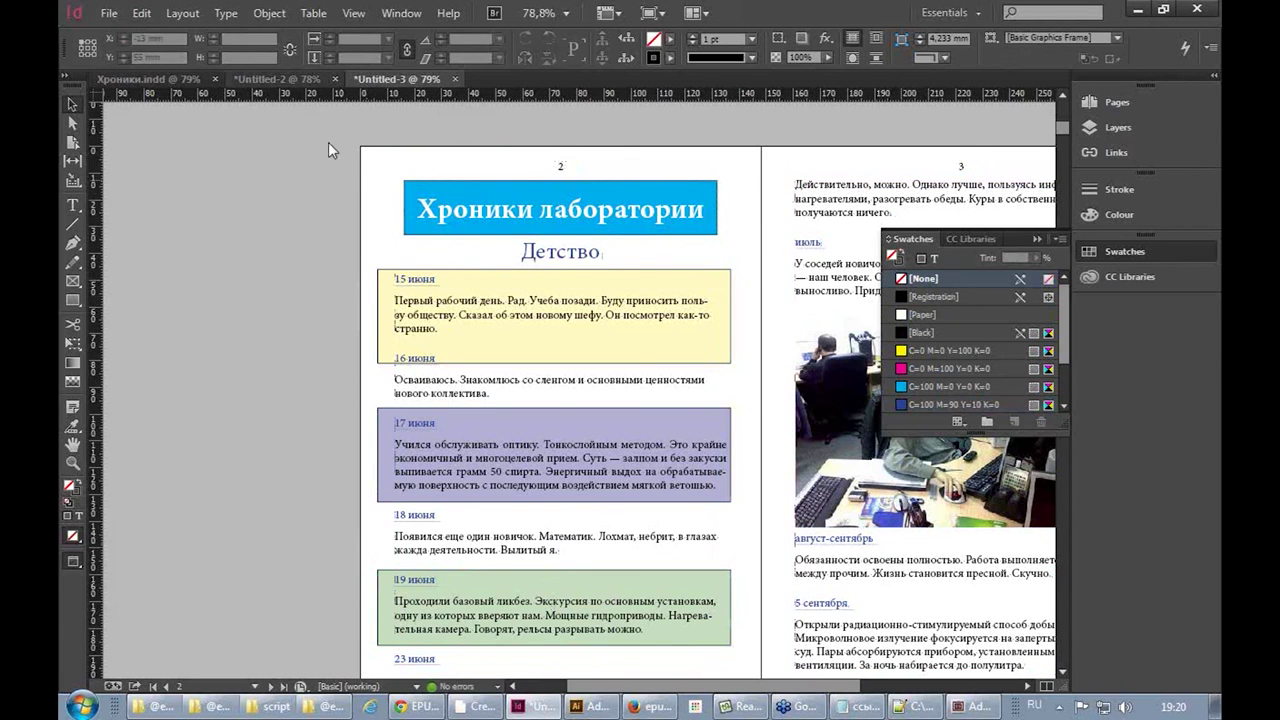
{"action": "left_click", "coordinate": [109, 13]}
{"action": "left_click", "coordinate": [150, 352]}
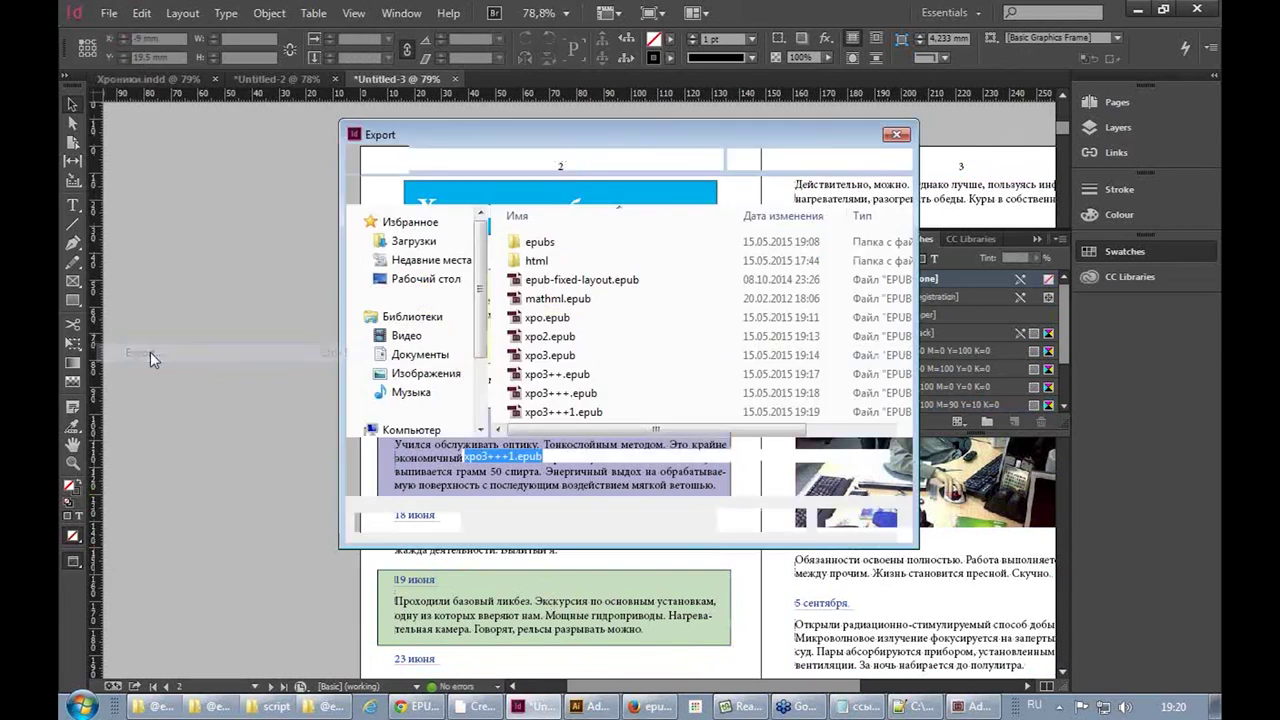
{"action": "left_click", "coordinate": [562, 480]}
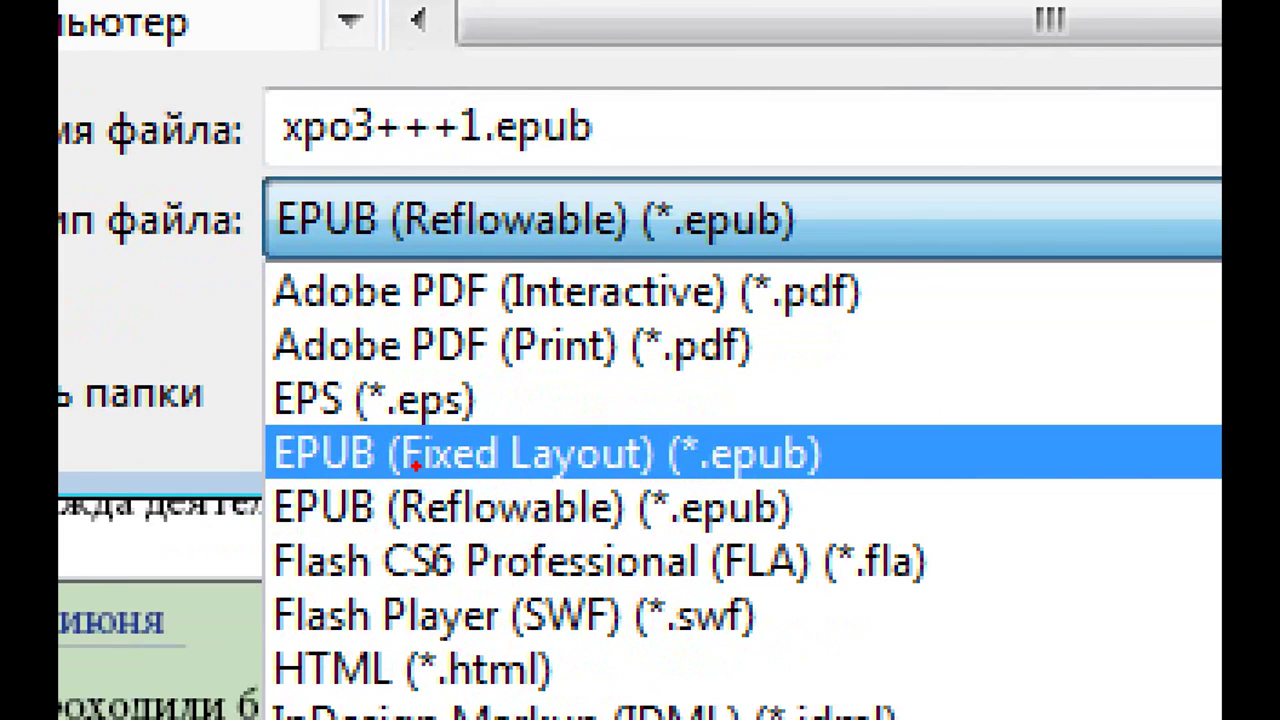
{"action": "left_click", "coordinate": [430, 507]}
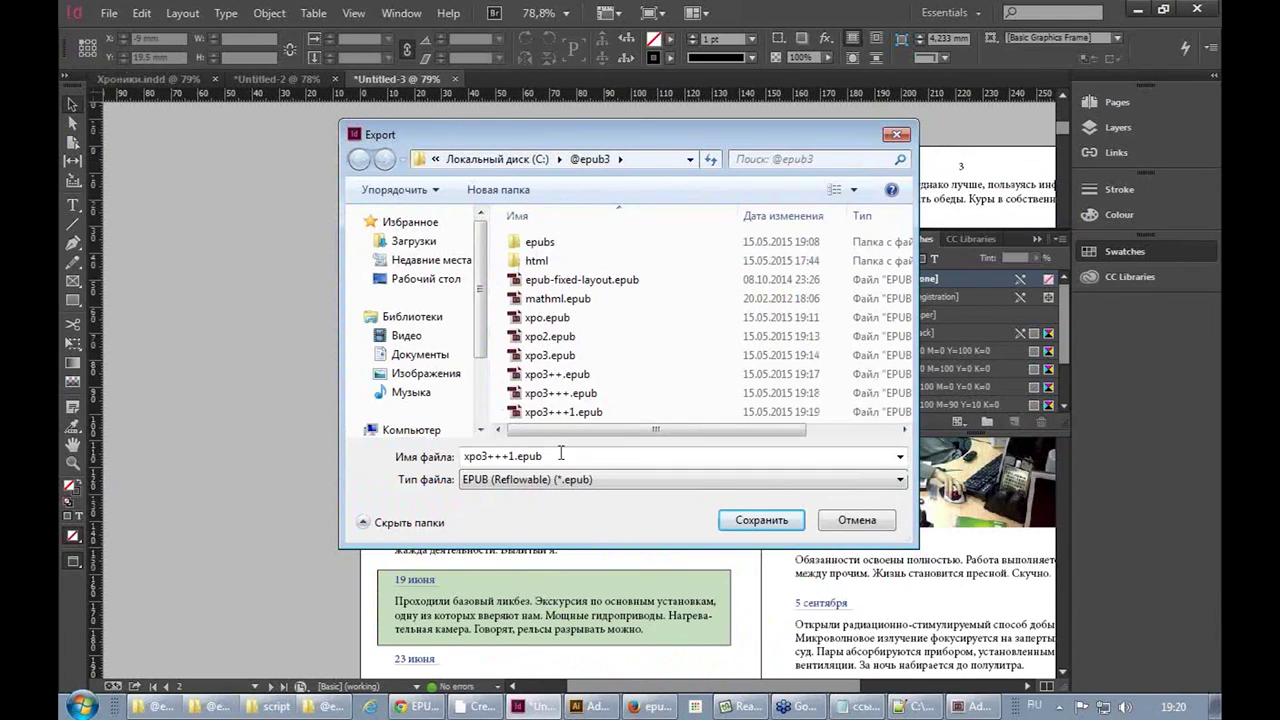
{"action": "left_click", "coordinate": [527, 481]}
{"action": "left_click", "coordinate": [522, 526]}
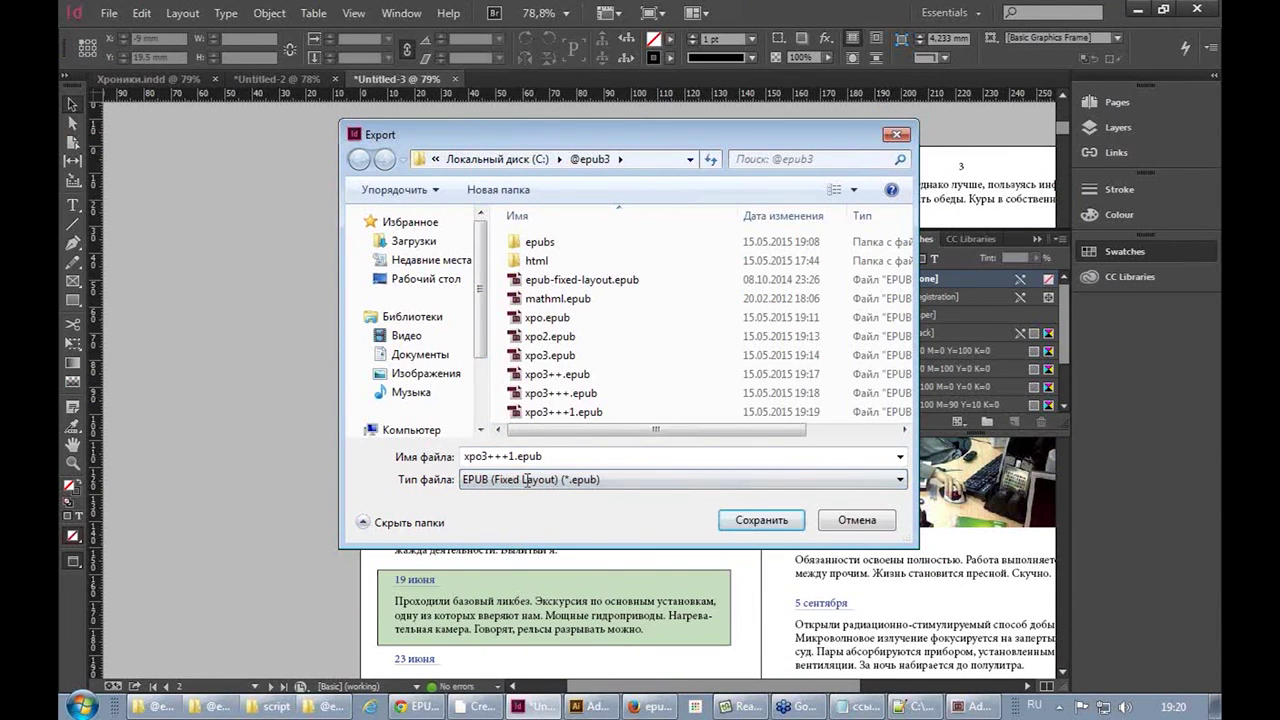
Replace the ++1 ending of the export file name with -fl1 and proceed to the fixed layout export options
{"action": "left_click", "coordinate": [505, 456]}
{"action": "left_click_drag", "start_coordinate": [514, 456], "coordinate": [492, 456]}
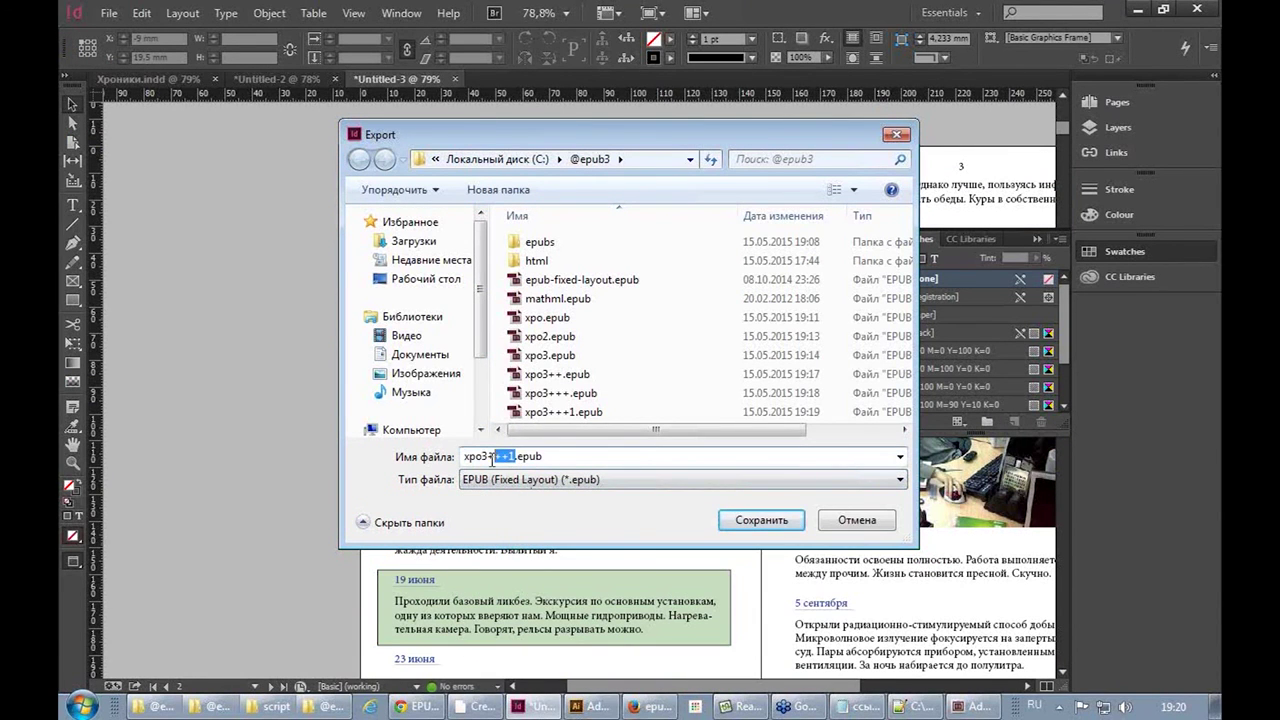
{"action": "key", "text": "BackSpace"}
{"action": "type", "text": "-a"}
{"action": "key", "text": "BackSpace"}
{"action": "type", "text": "fl1"}
{"action": "left_click", "coordinate": [765, 522]}
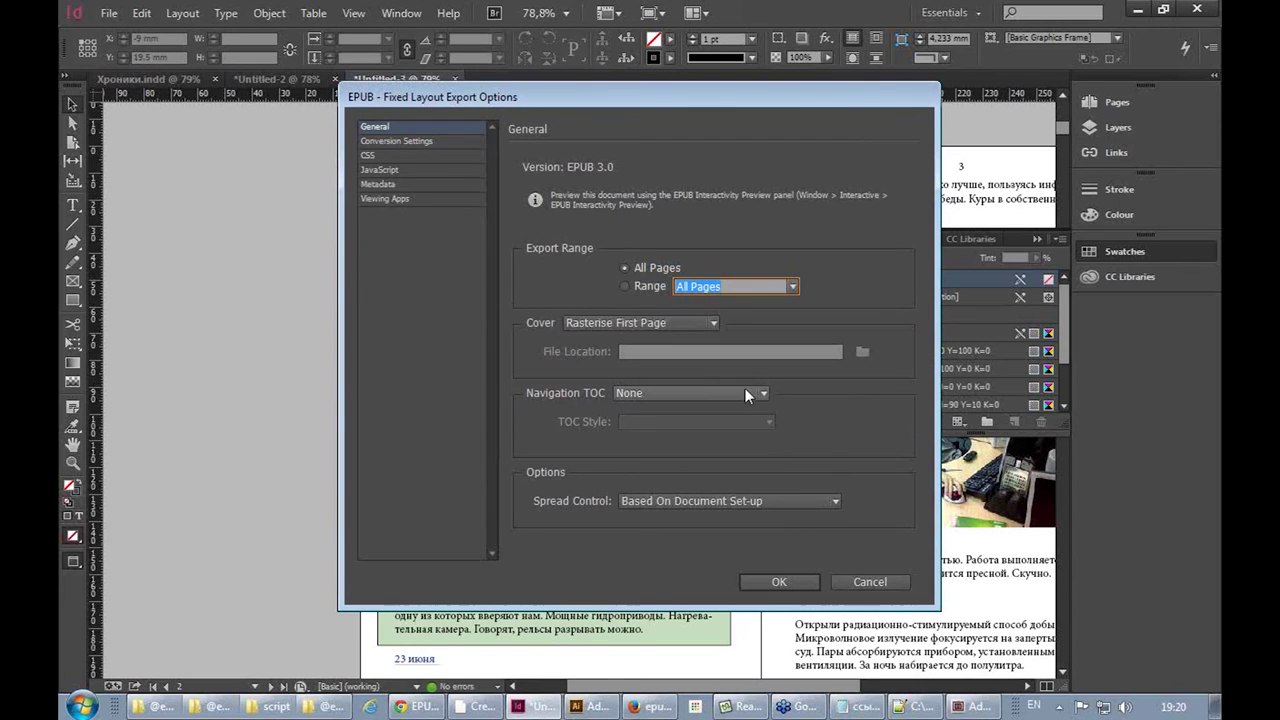
{"action": "left_click_drag", "start_coordinate": [550, 96], "coordinate": [518, 100]}
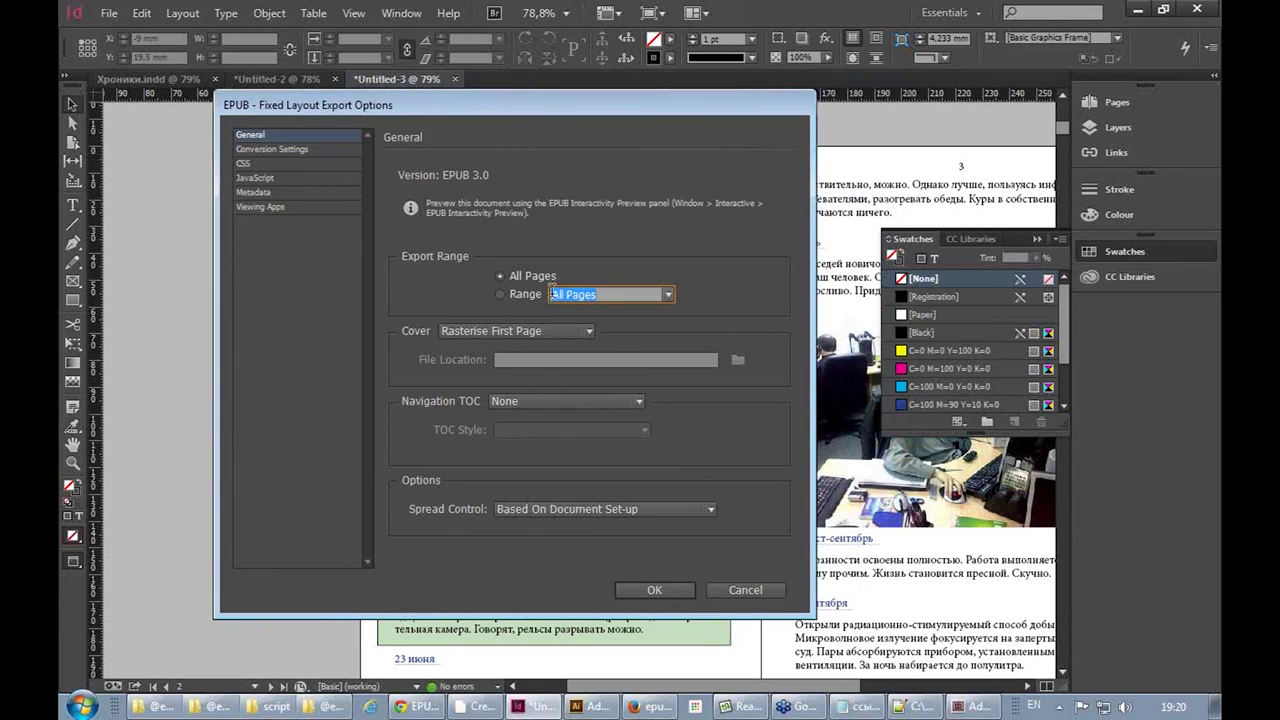
Keep the rasterised first page as cover and set the navigation TOC to Multi Level (TOC Style) with the [Default] TOC style
{"action": "left_click", "coordinate": [465, 333]}
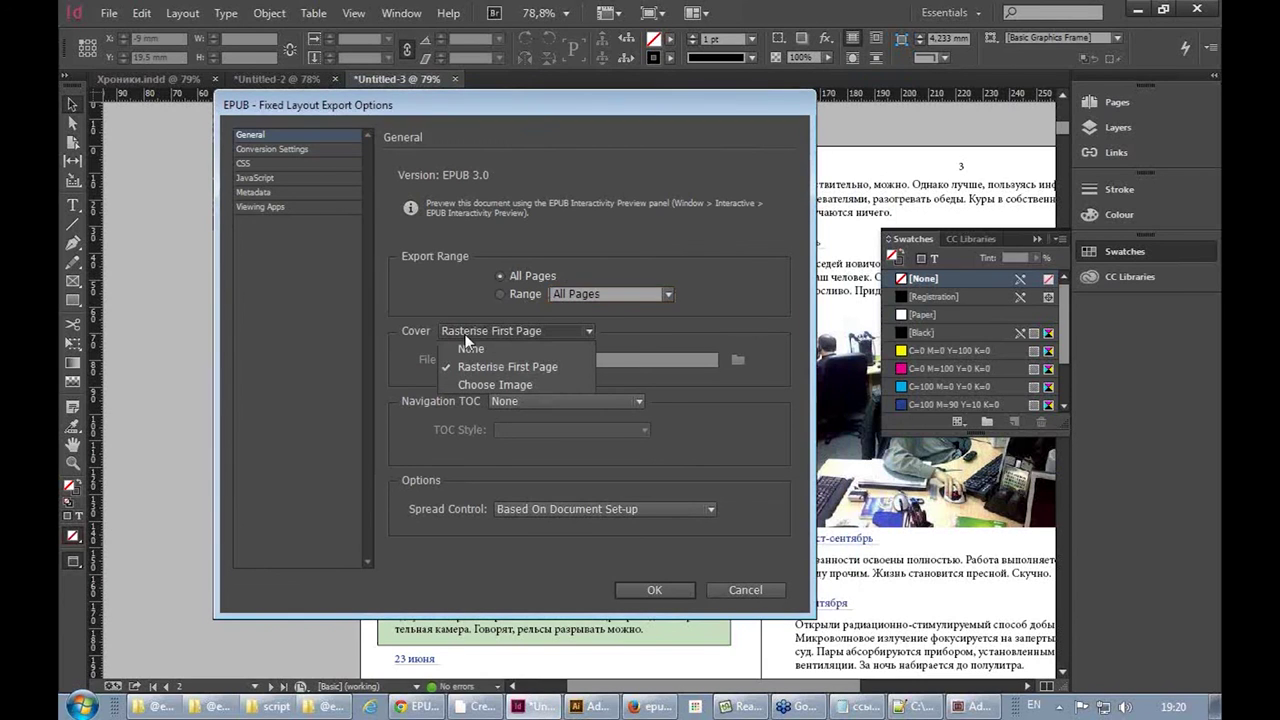
{"action": "left_click", "coordinate": [465, 334]}
{"action": "left_click", "coordinate": [548, 403]}
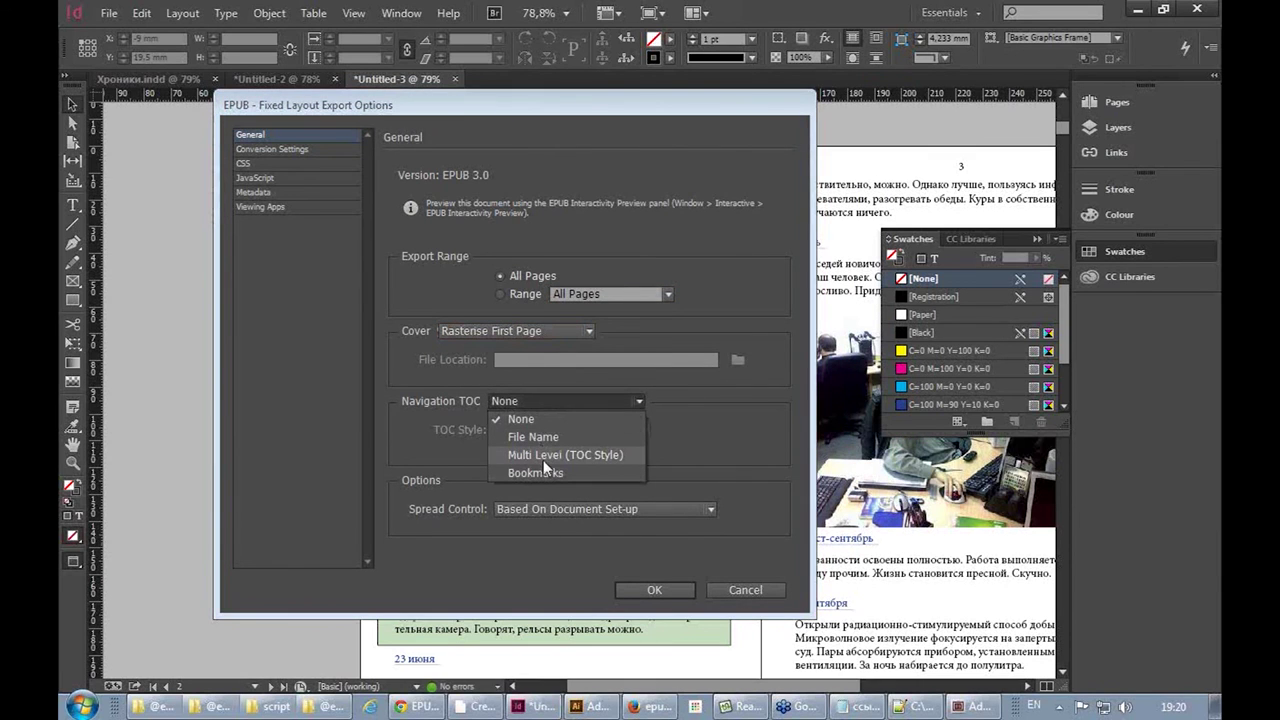
{"action": "left_click", "coordinate": [546, 455]}
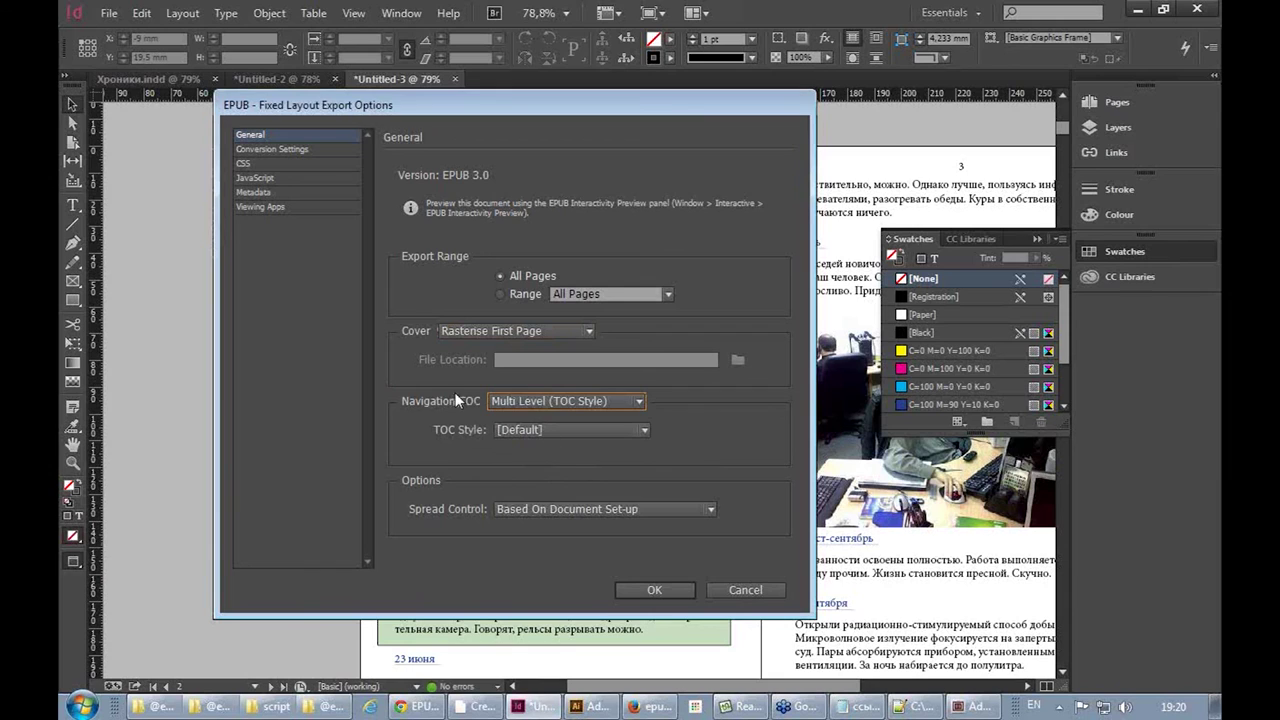
{"action": "left_click", "coordinate": [515, 434]}
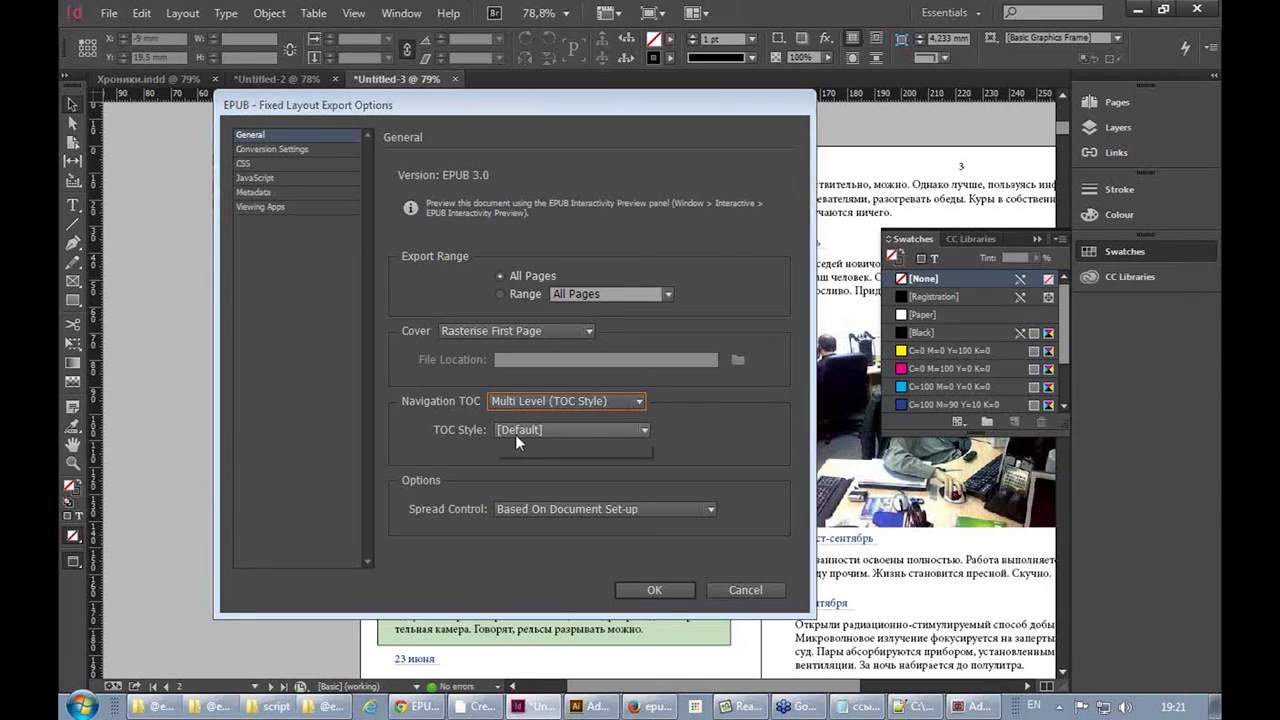
{"action": "left_click", "coordinate": [518, 428]}
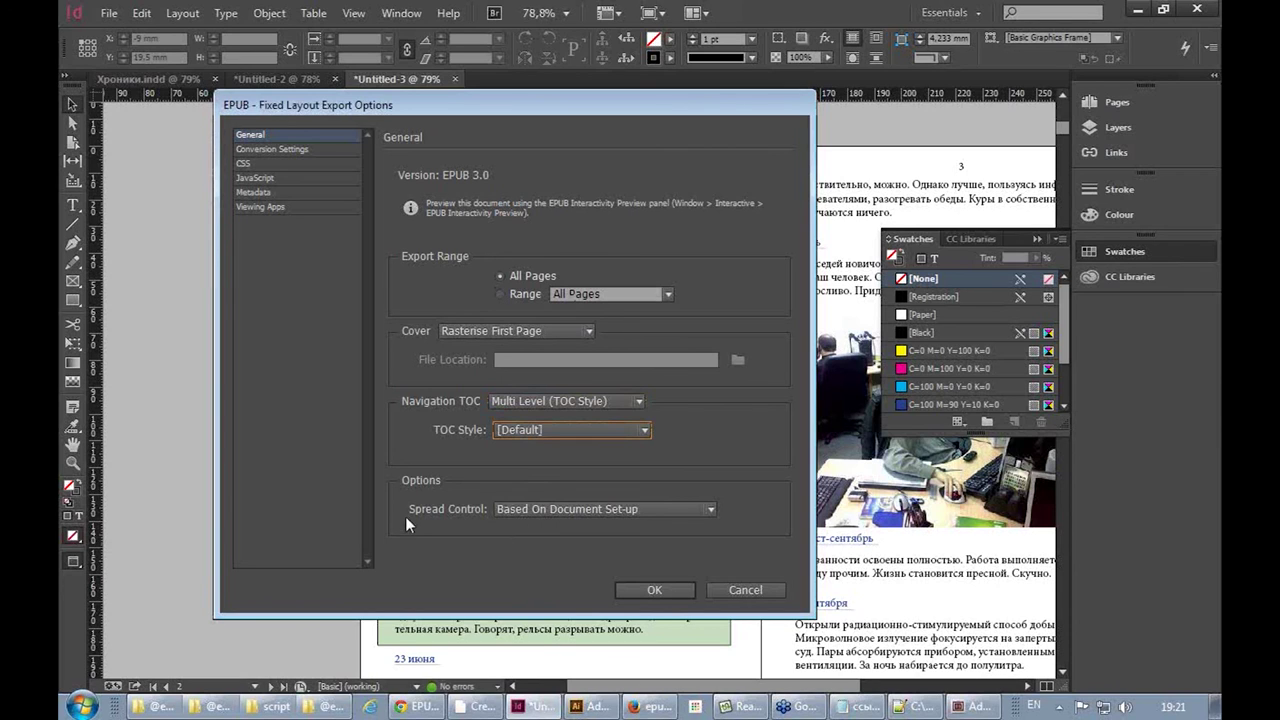
Look through the spread control choices and keep Based On Document Set-up
{"action": "left_click", "coordinate": [592, 510]}
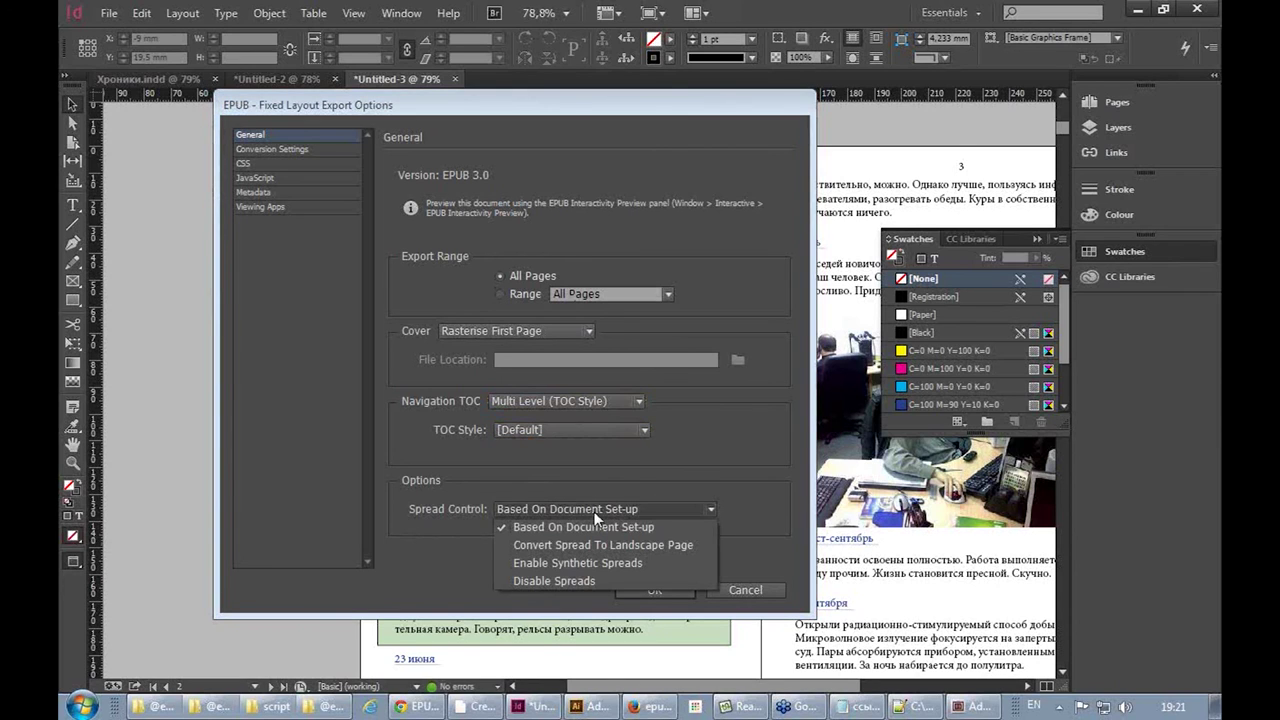
{"action": "left_click", "coordinate": [728, 468]}
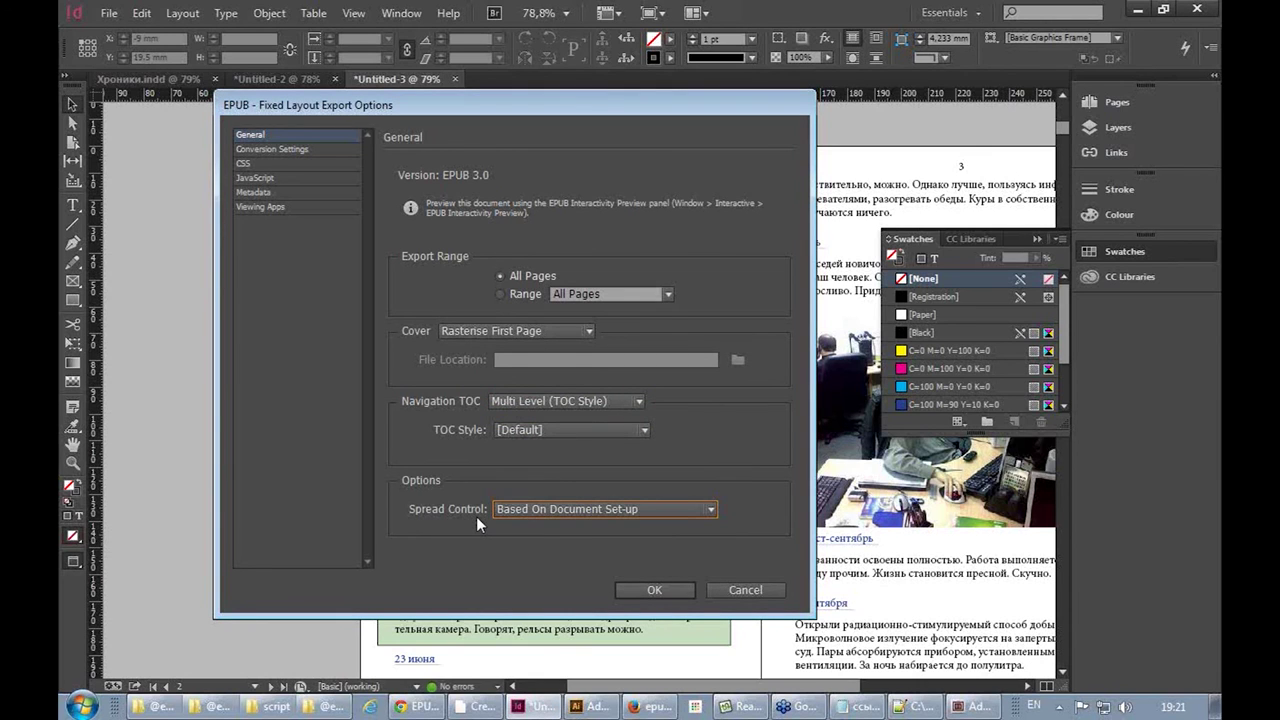
{"action": "left_click", "coordinate": [564, 508]}
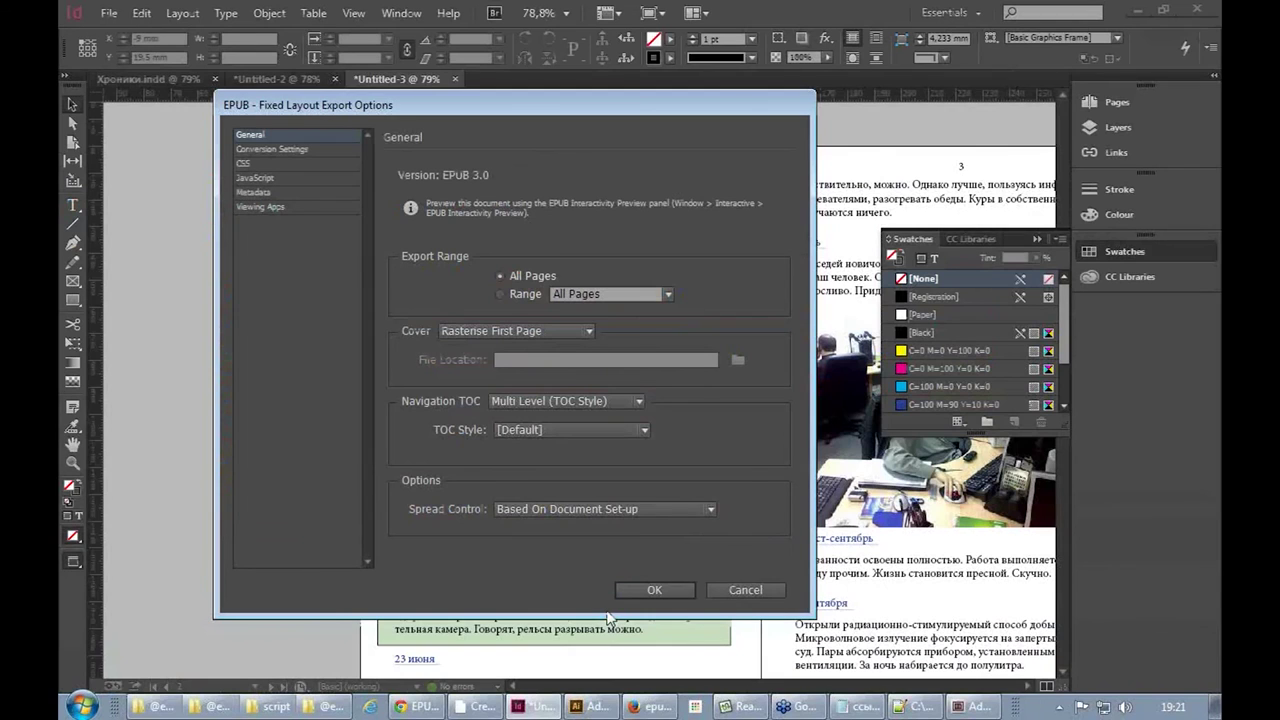
Review the conversion, CSS, JavaScript, metadata and viewing app settings, and export the fixed layout EPUB
{"action": "left_click", "coordinate": [306, 147]}
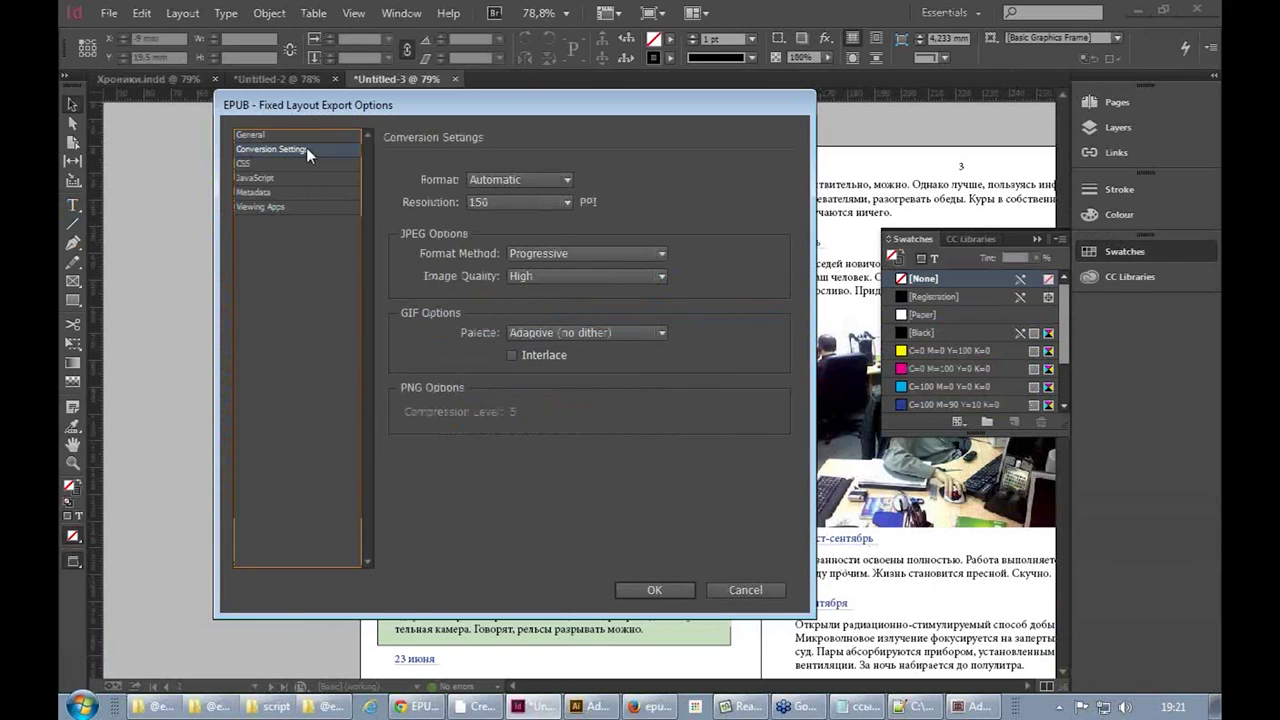
{"action": "left_click", "coordinate": [490, 179]}
{"action": "left_click", "coordinate": [488, 176]}
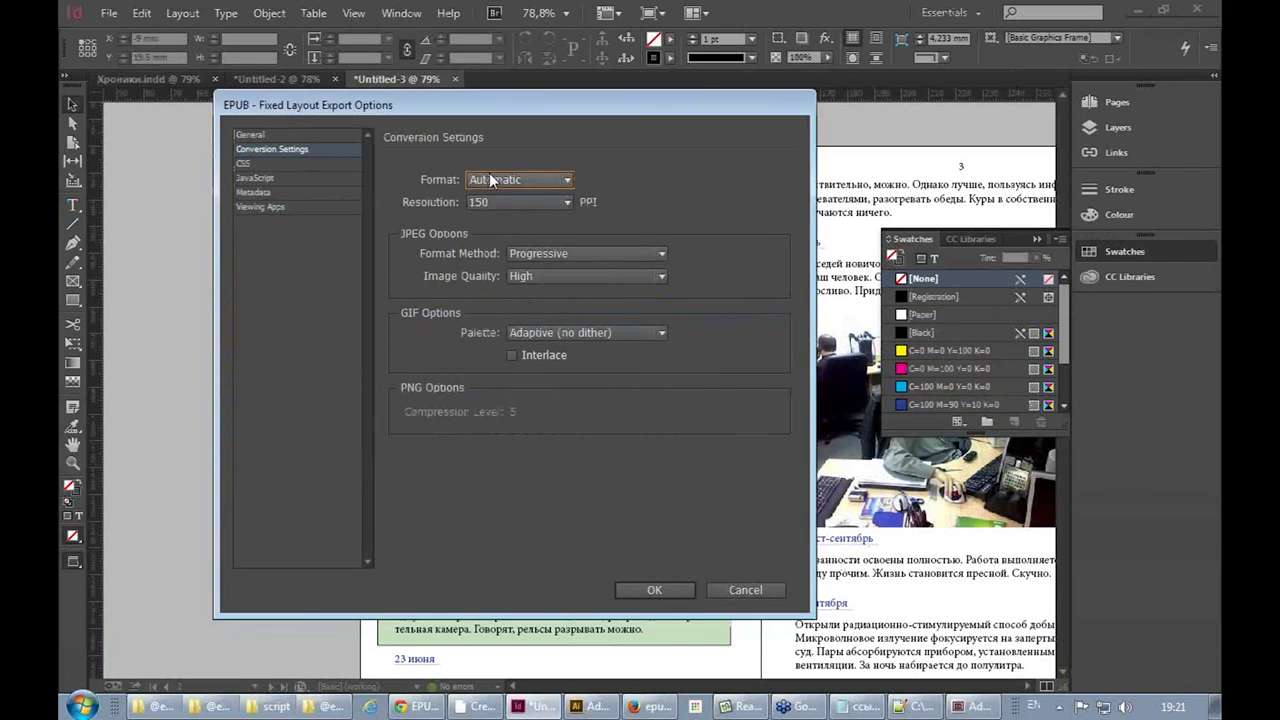
{"action": "left_click", "coordinate": [256, 163]}
{"action": "left_click", "coordinate": [267, 177]}
{"action": "left_click", "coordinate": [264, 190]}
{"action": "left_click", "coordinate": [257, 206]}
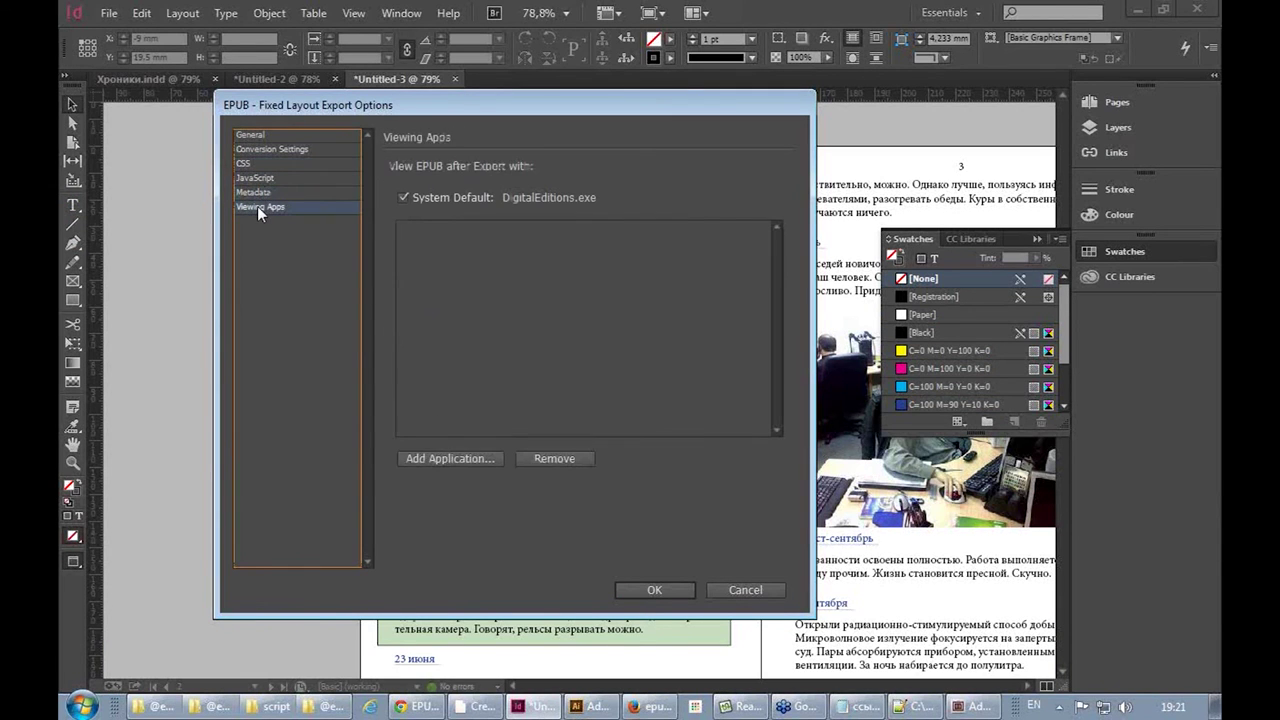
{"action": "left_click", "coordinate": [280, 134]}
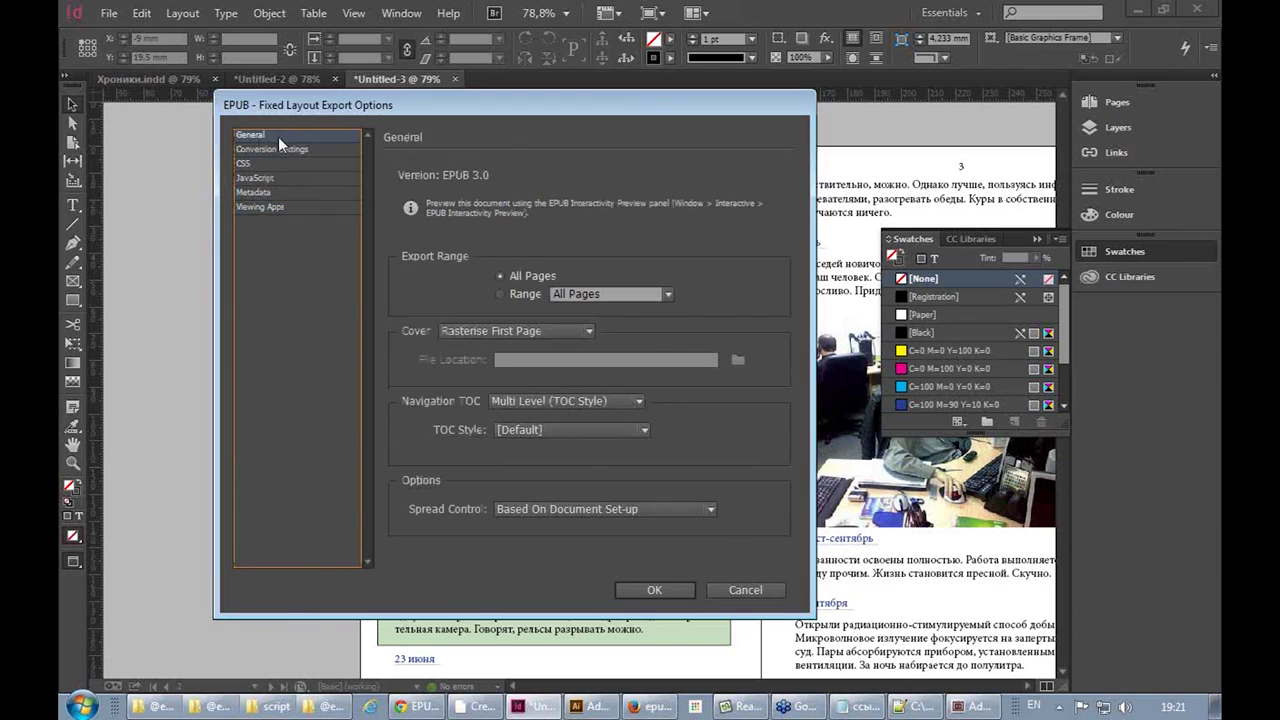
{"action": "left_click", "coordinate": [656, 590]}
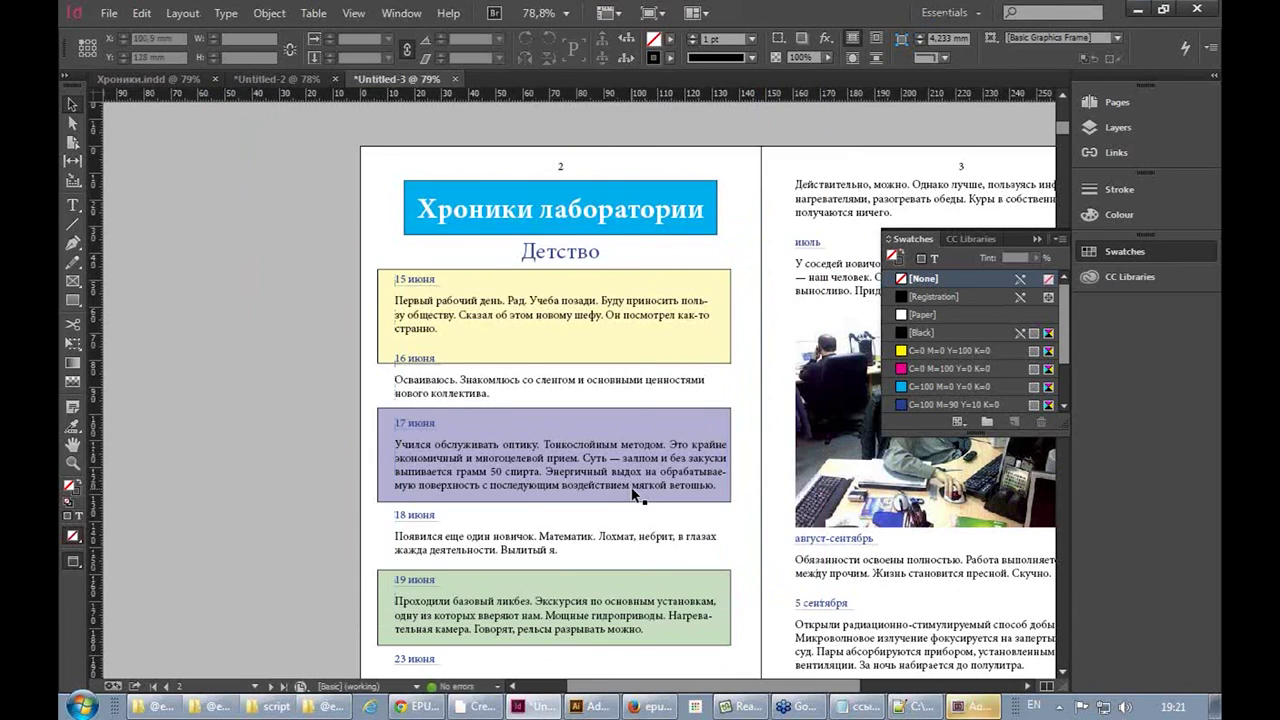
Switch to Adobe Digital Editions and page through the exported xpo3-fl1.epub to pages 4 and 5
{"action": "left_click", "coordinate": [976, 707]}
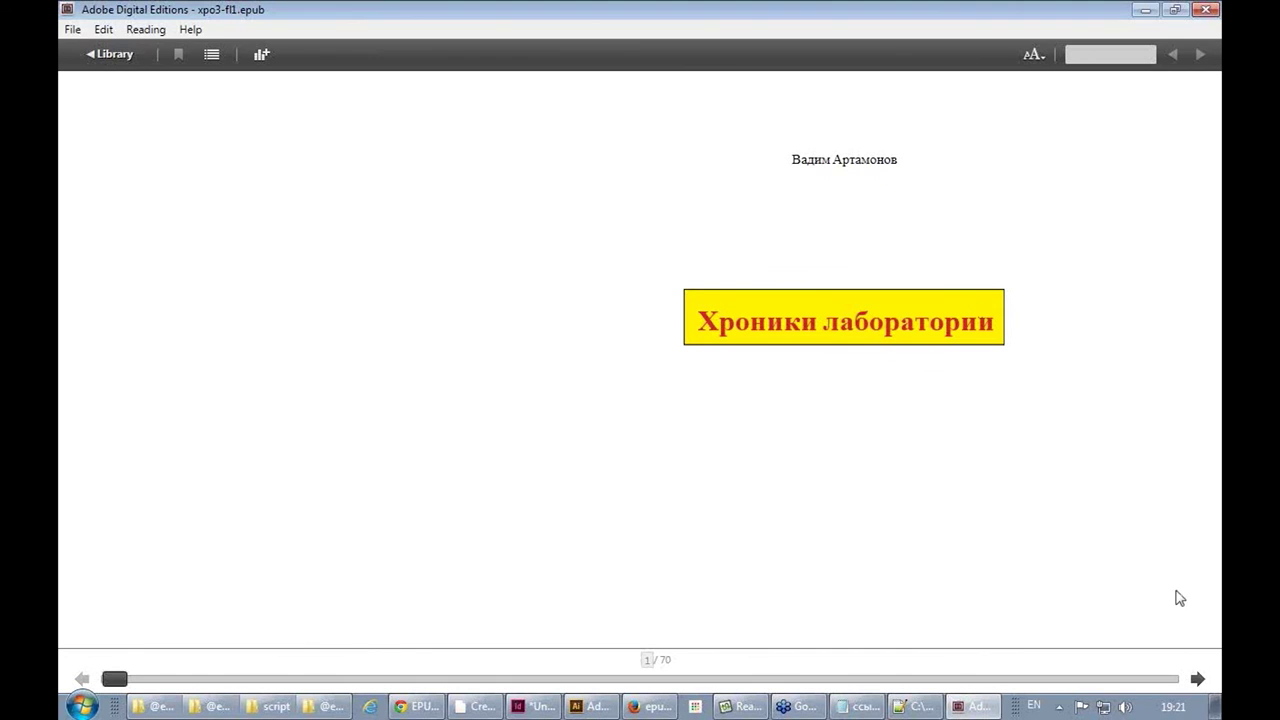
{"action": "left_click", "coordinate": [1197, 679]}
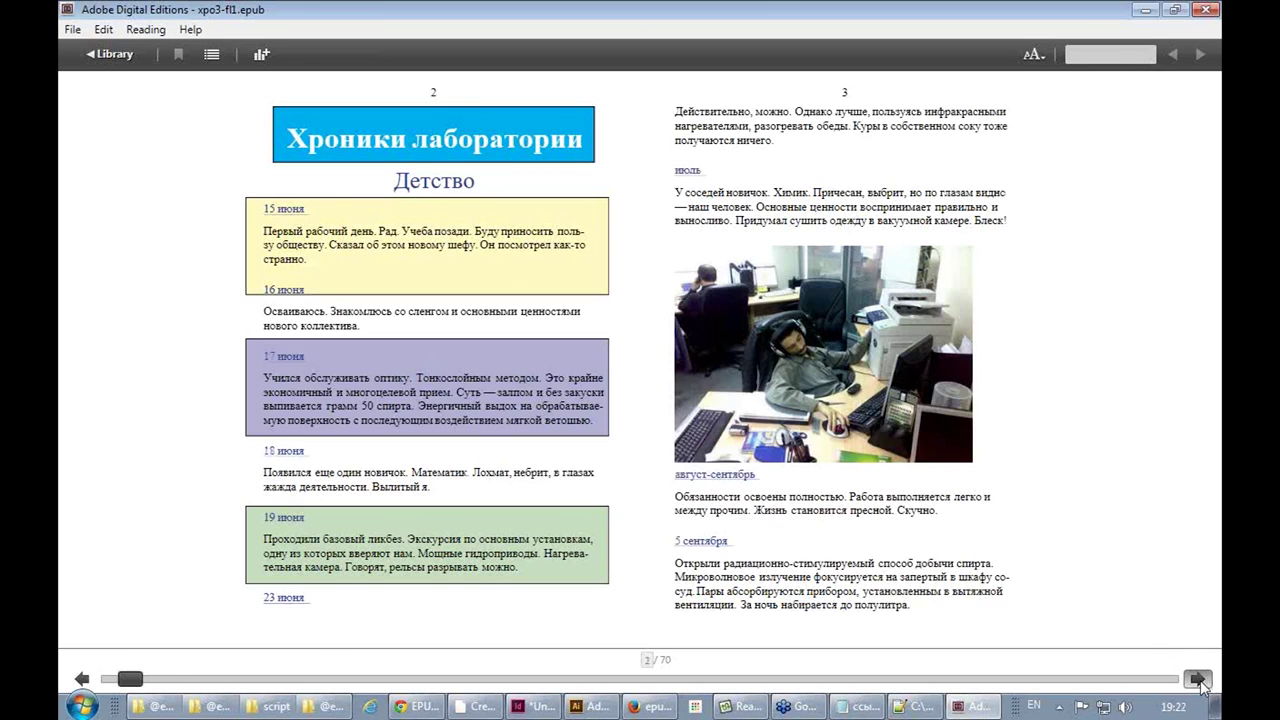
{"action": "left_click", "coordinate": [1198, 679]}
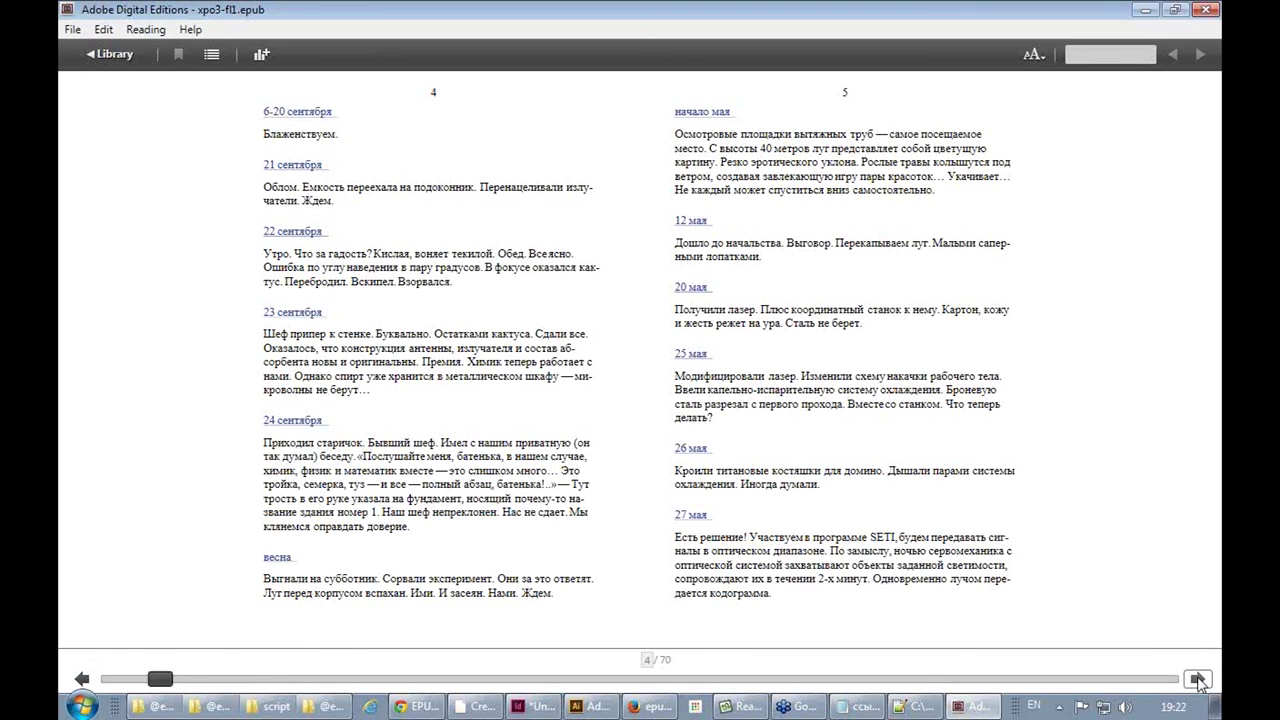
Try to select text in the начало мая and 12 мая entries on page 5
{"action": "left_click_drag", "start_coordinate": [806, 150], "coordinate": [844, 198]}
{"action": "left_click", "coordinate": [812, 212]}
{"action": "left_click_drag", "start_coordinate": [676, 243], "coordinate": [905, 243]}
{"action": "left_click", "coordinate": [903, 240]}
Try the Ultra Large and Small text sizes on the fixed layout book, and set the size back to Medium
{"action": "left_click", "coordinate": [1033, 54]}
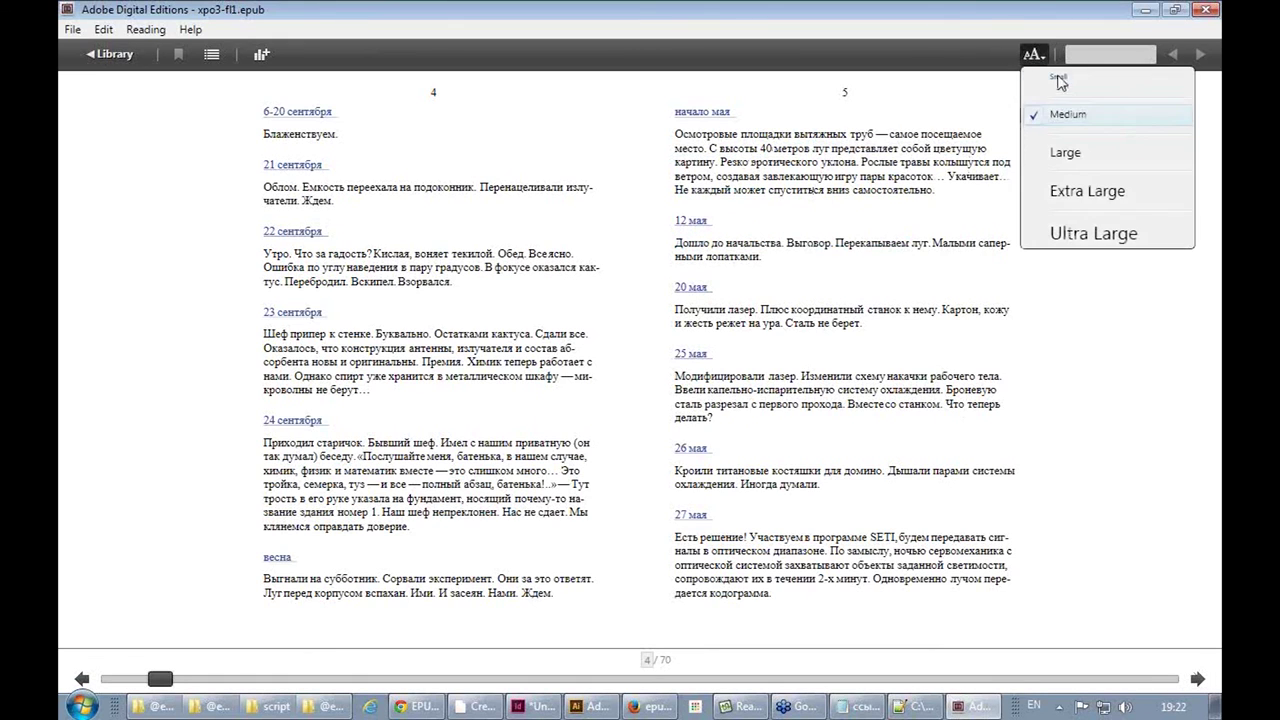
{"action": "left_click", "coordinate": [1075, 234]}
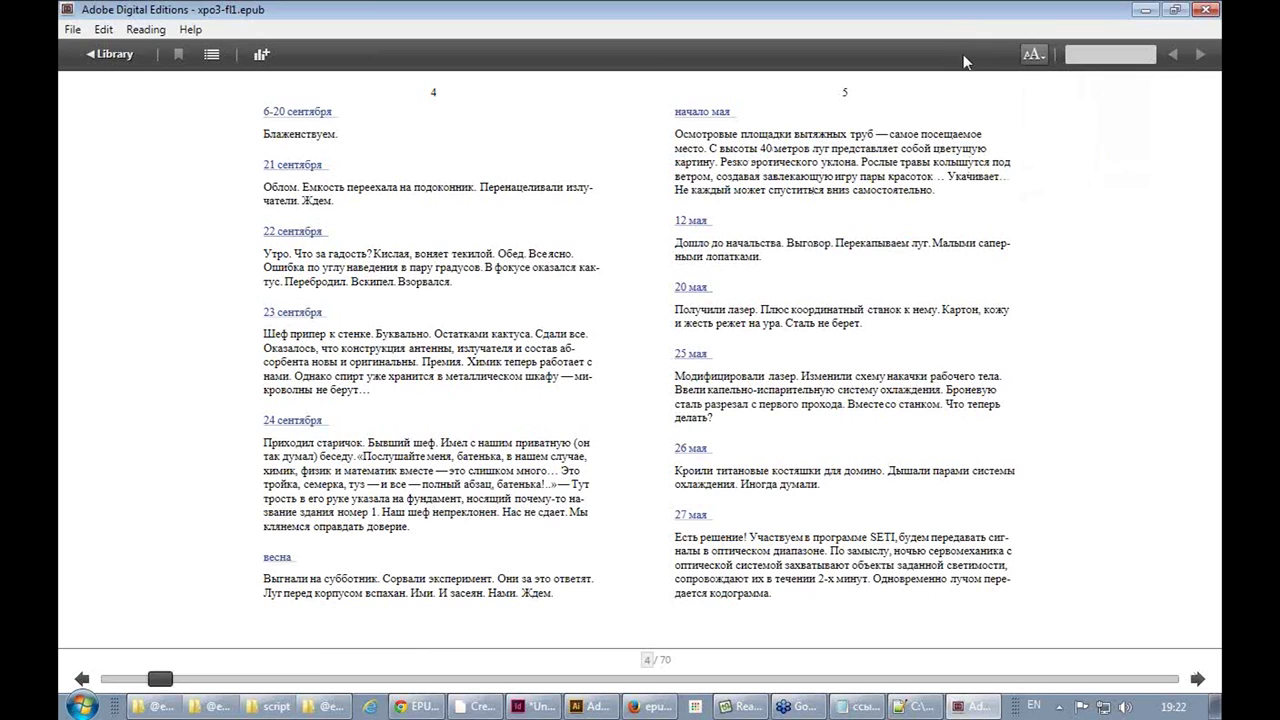
{"action": "left_click", "coordinate": [1033, 54]}
{"action": "left_click", "coordinate": [1040, 80]}
{"action": "left_click", "coordinate": [1033, 54]}
{"action": "left_click", "coordinate": [1068, 115]}
Page forward through the fixed layout book to pages 10 and 11
{"action": "left_click", "coordinate": [1196, 680]}
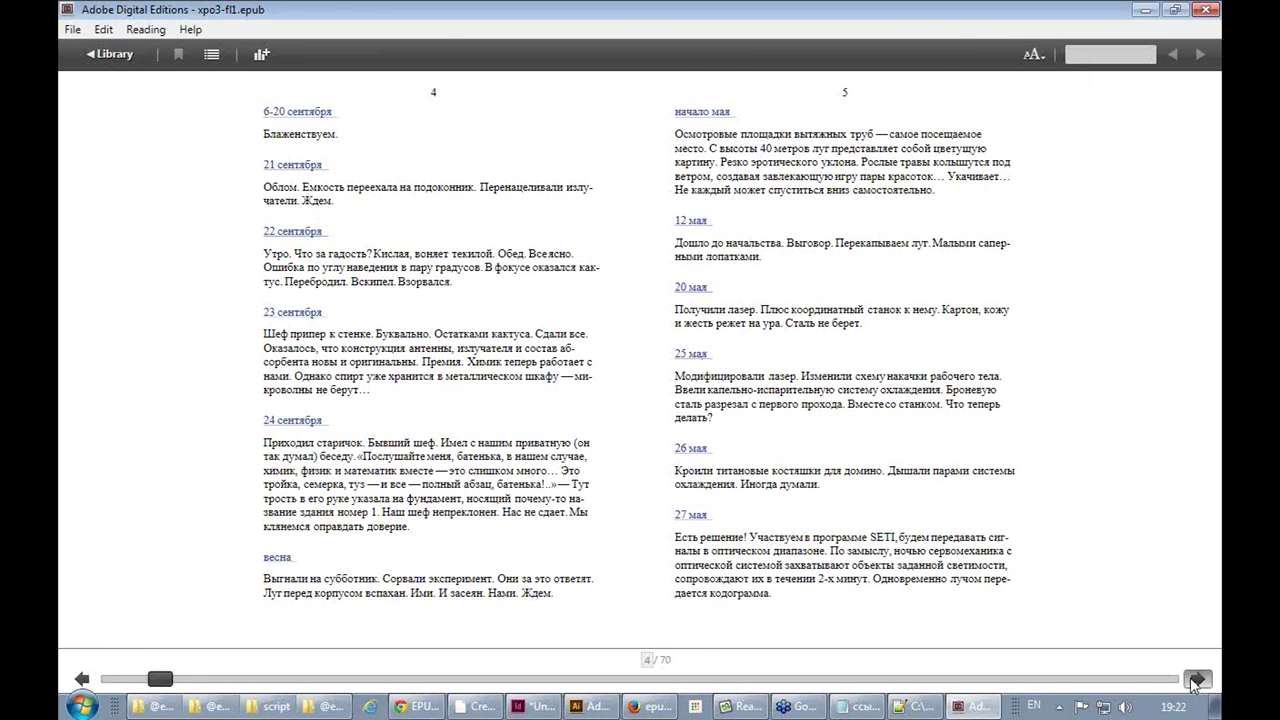
{"action": "left_click", "coordinate": [1196, 680]}
{"action": "left_click", "coordinate": [1196, 680]}
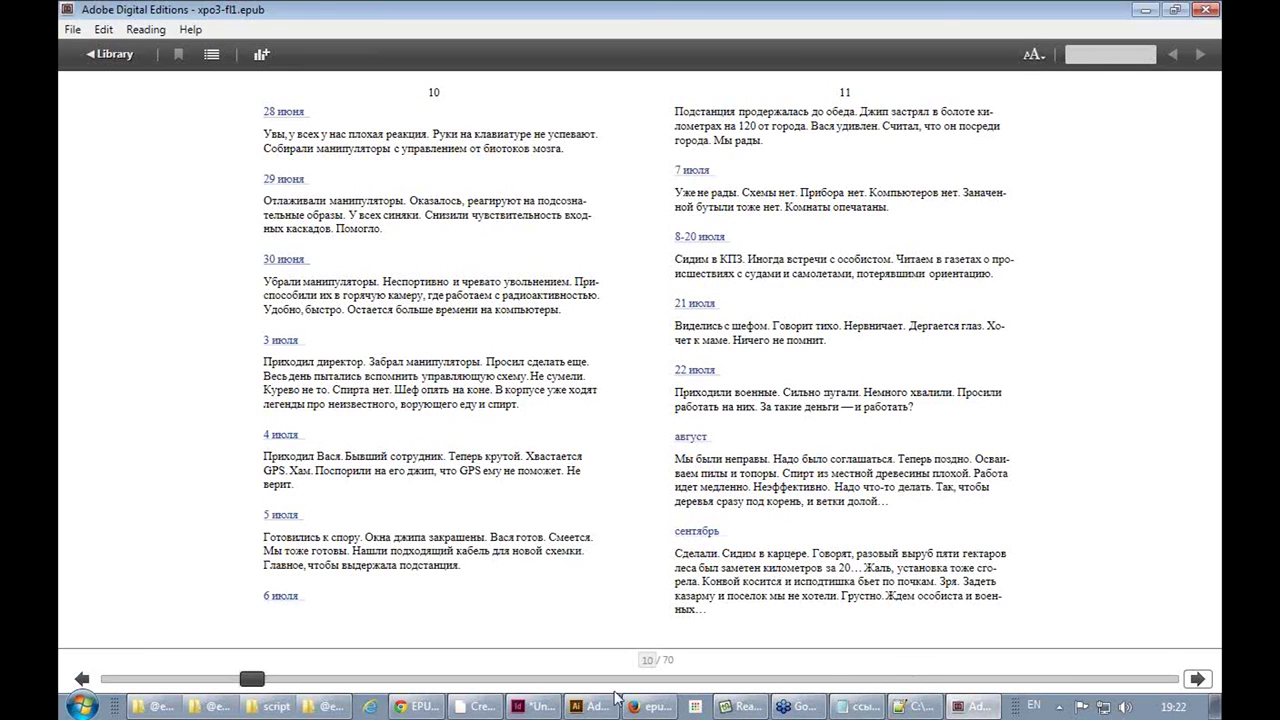
{"action": "left_click", "coordinate": [540, 706]}
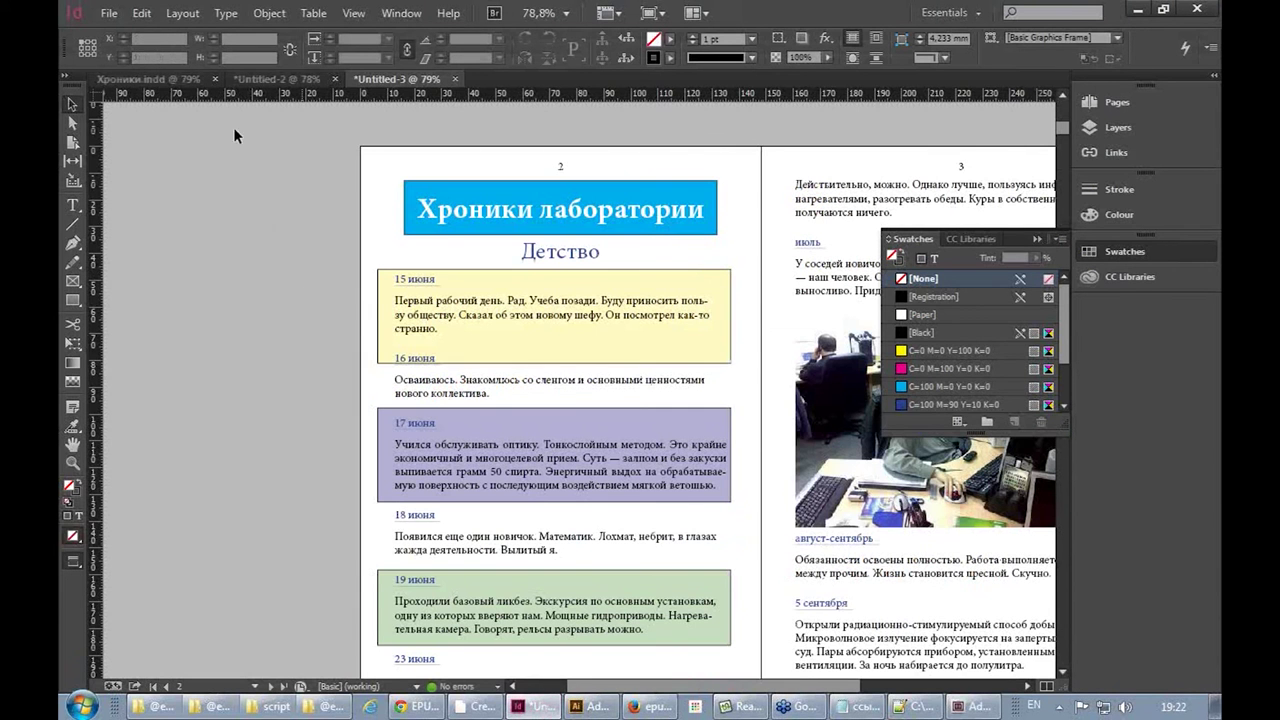
{"action": "left_click", "coordinate": [109, 14]}
{"action": "left_click", "coordinate": [128, 49]}
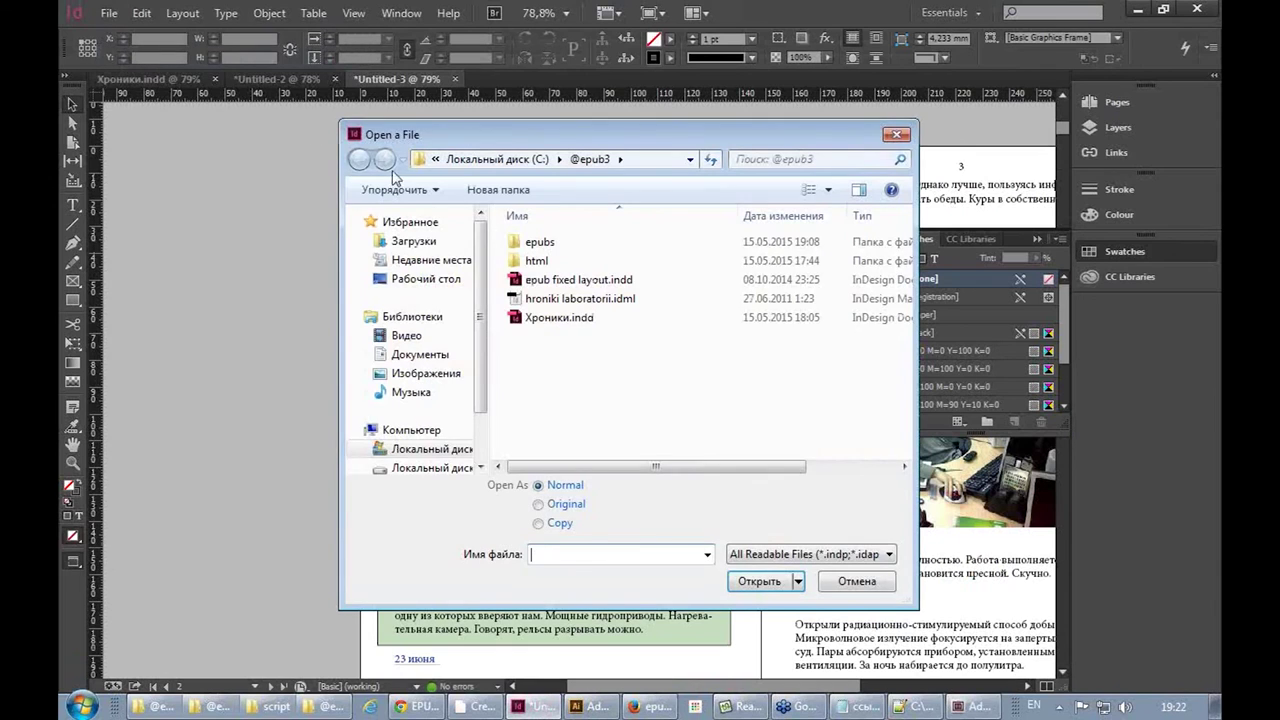
{"action": "left_click", "coordinate": [615, 282]}
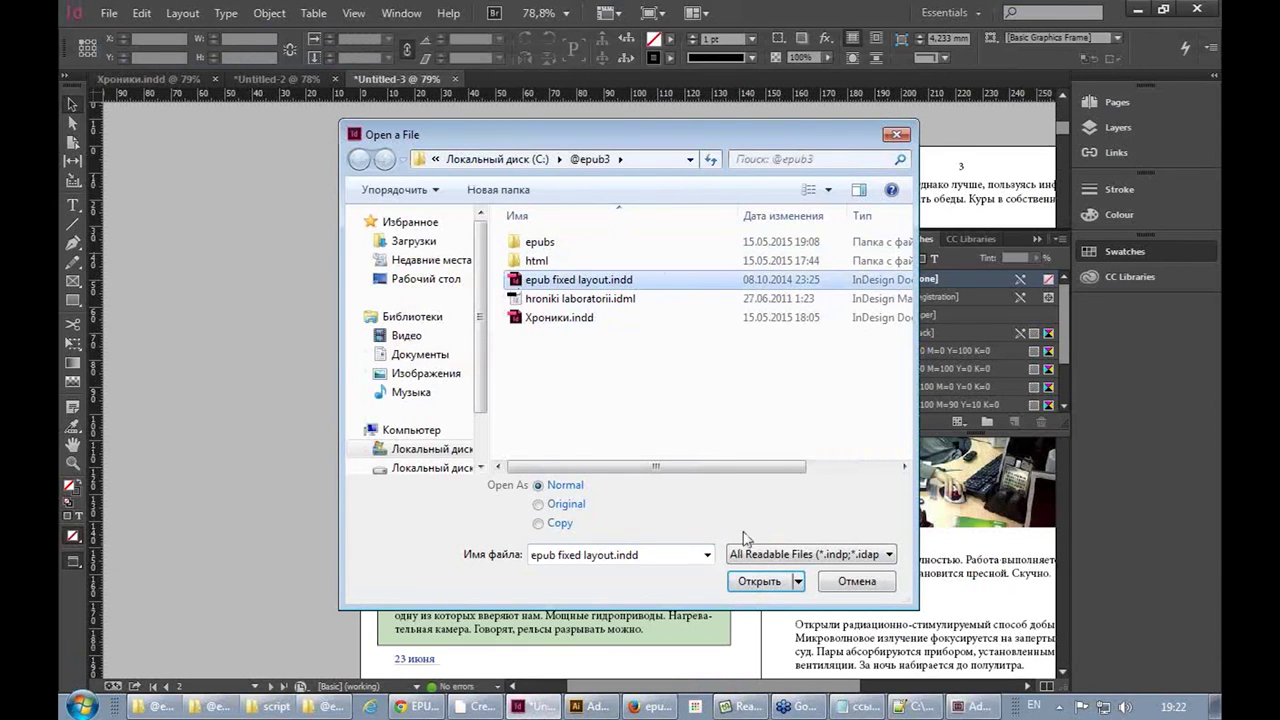
{"action": "left_click", "coordinate": [760, 582]}
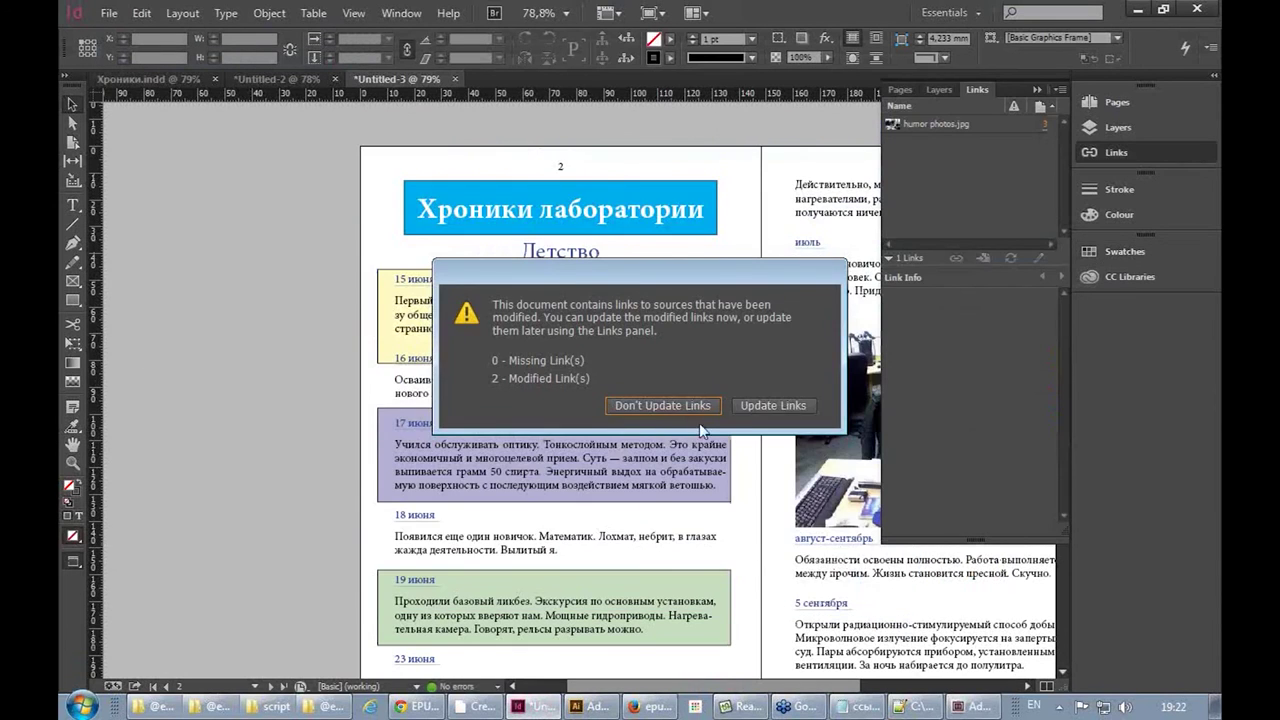
{"action": "left_click", "coordinate": [781, 407]}
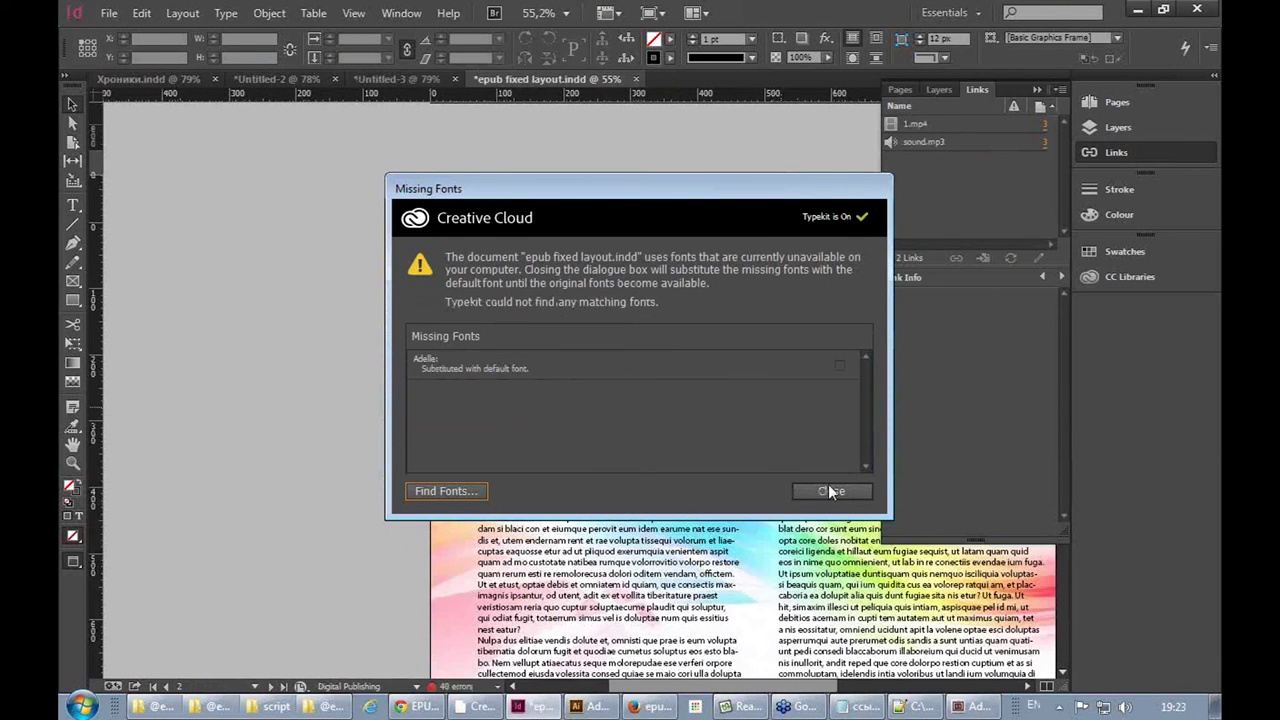
{"action": "left_click", "coordinate": [831, 491]}
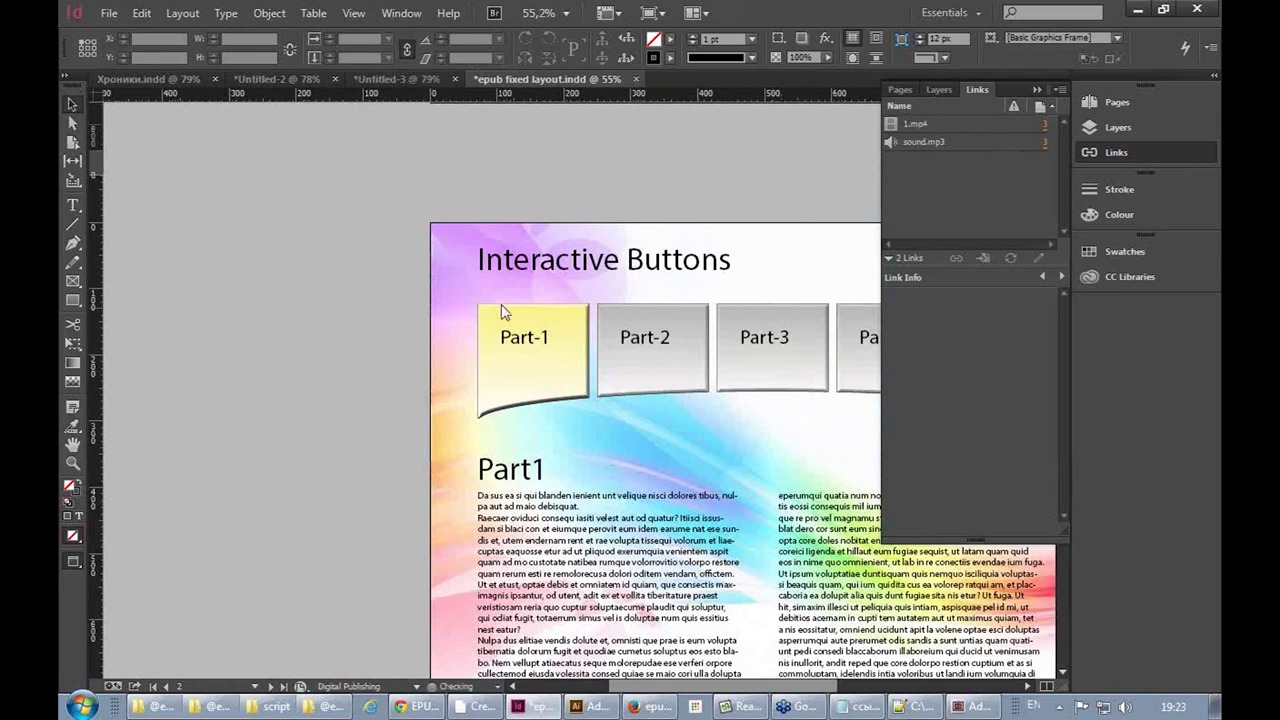
Open Find Font for the epub fixed layout document
{"action": "left_click", "coordinate": [222, 18]}
{"action": "left_click", "coordinate": [268, 275]}
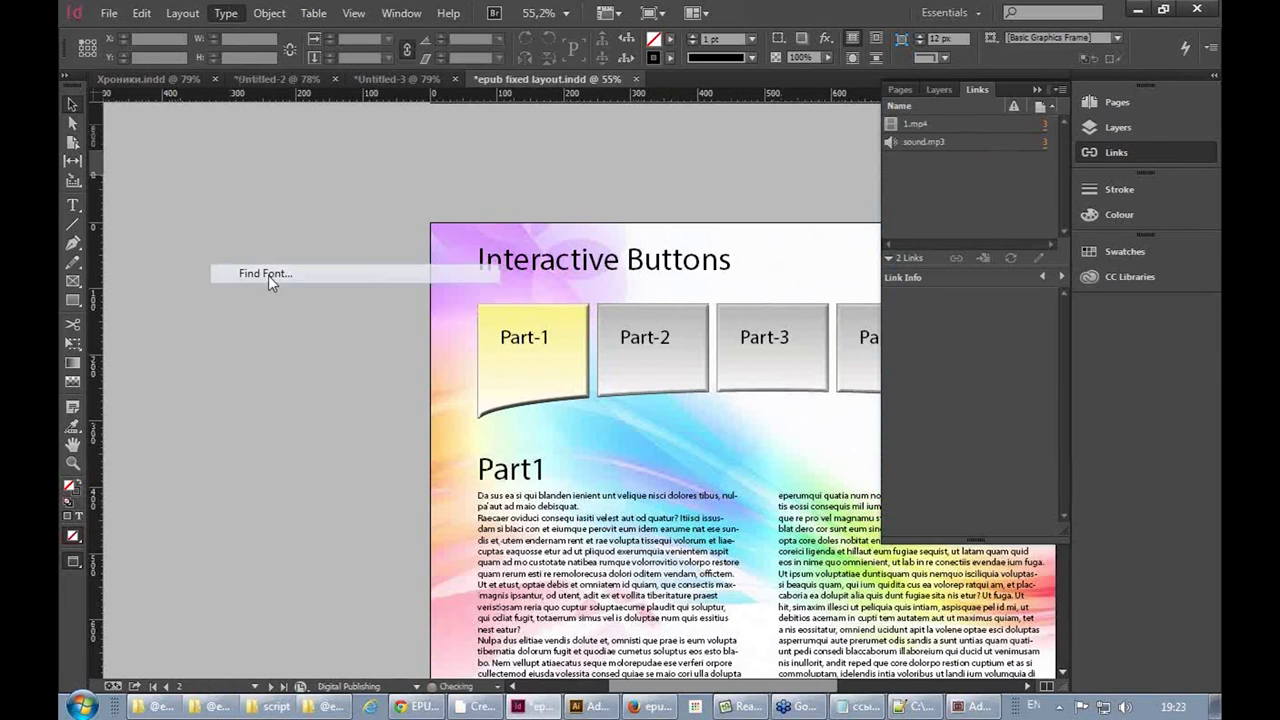
Replace all uses of the missing Adelle font in the document with Minion Pro Regular using Find Font
{"action": "left_click", "coordinate": [600, 277]}
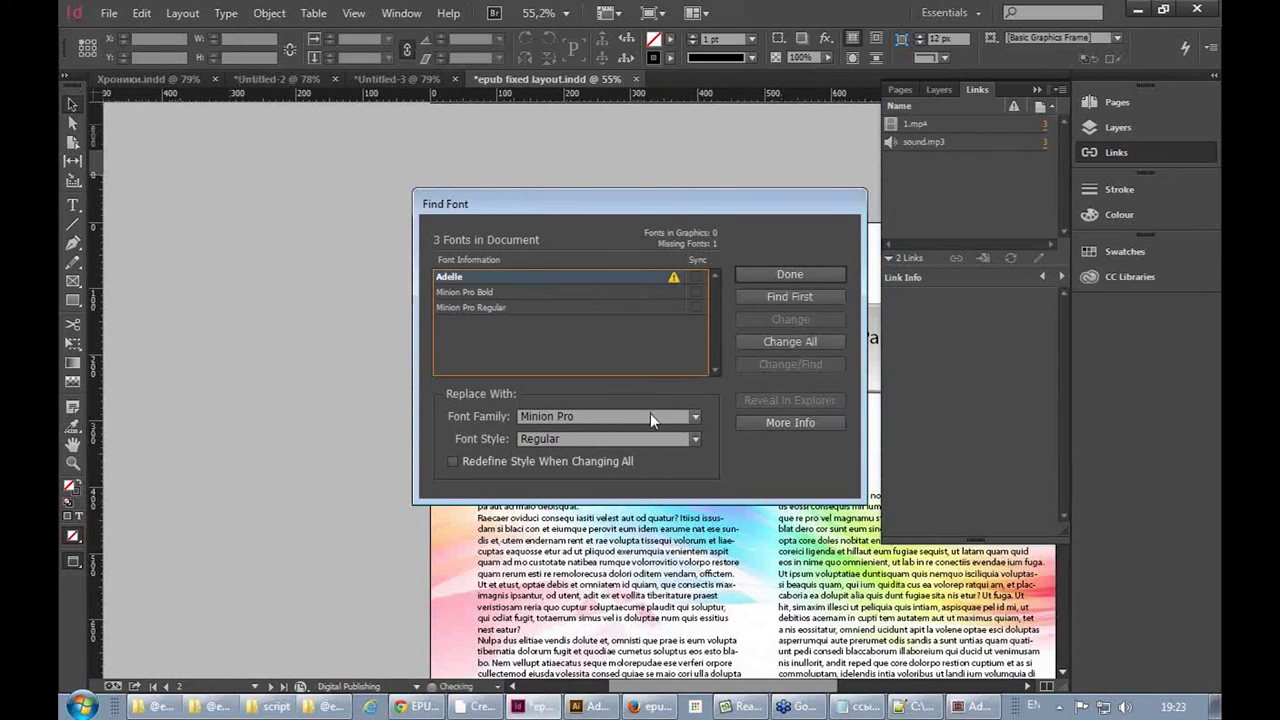
{"action": "left_click", "coordinate": [800, 343]}
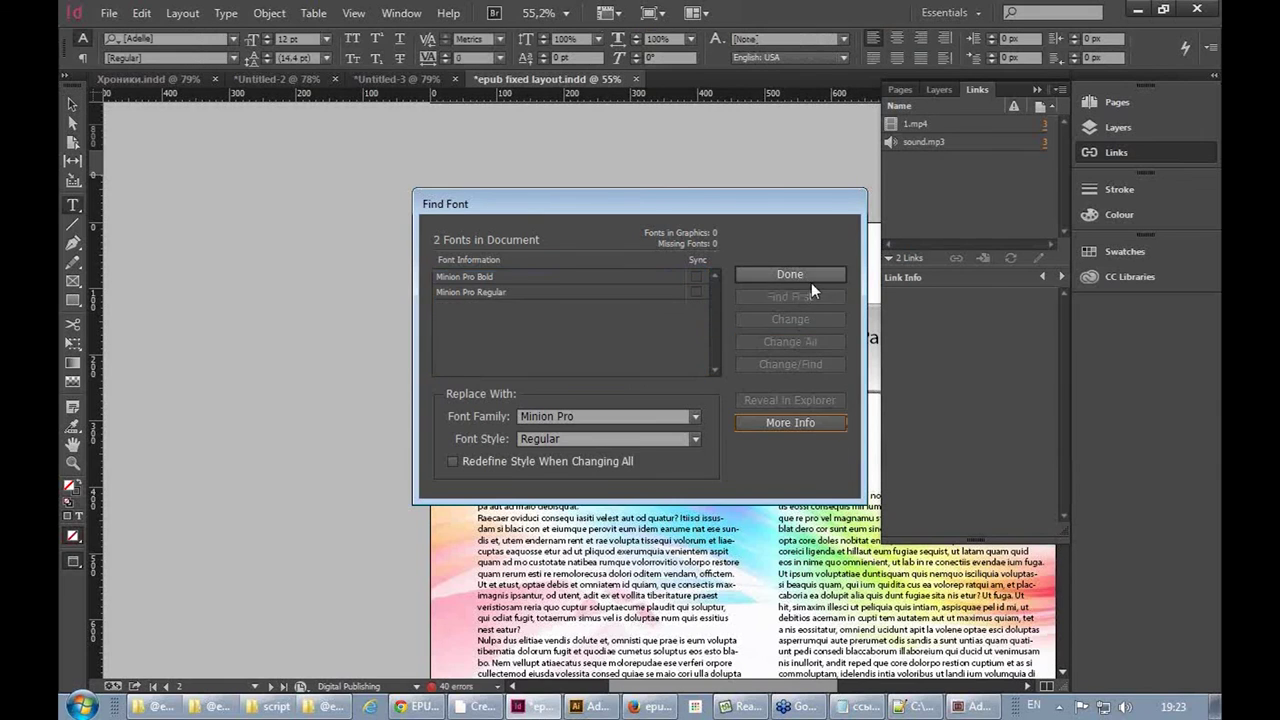
{"action": "left_click", "coordinate": [790, 274]}
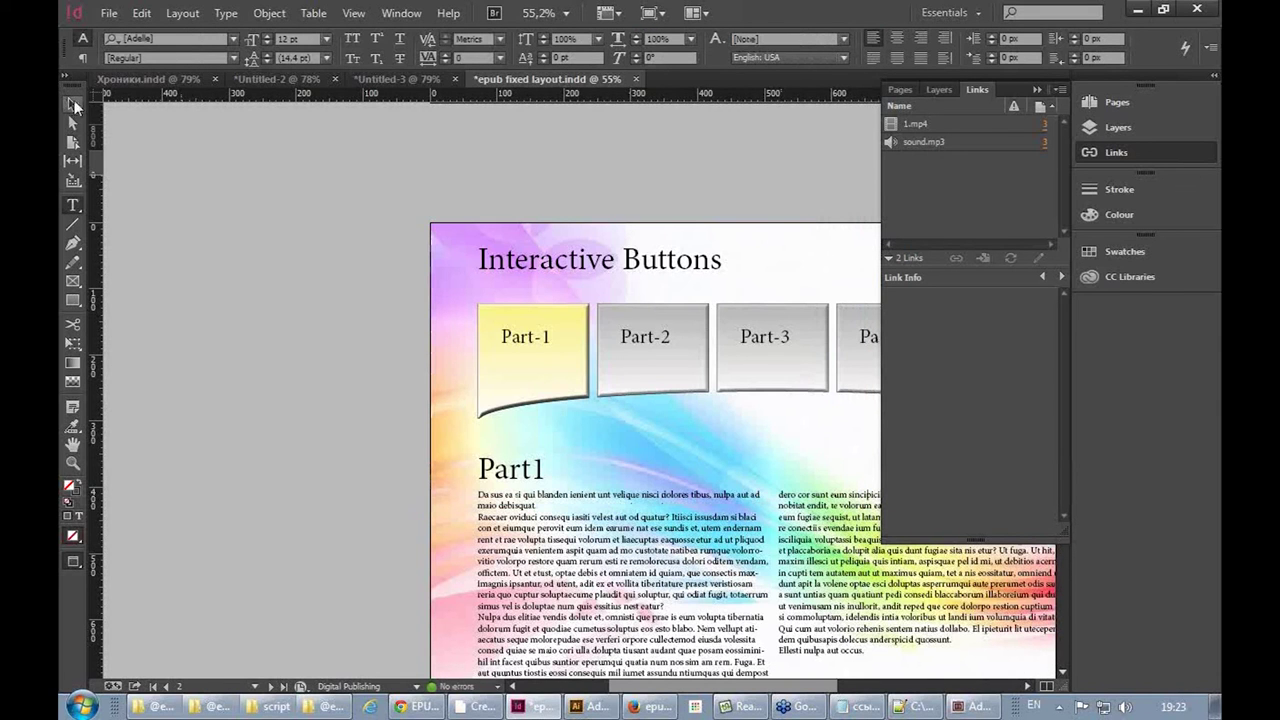
{"action": "left_click", "coordinate": [77, 102]}
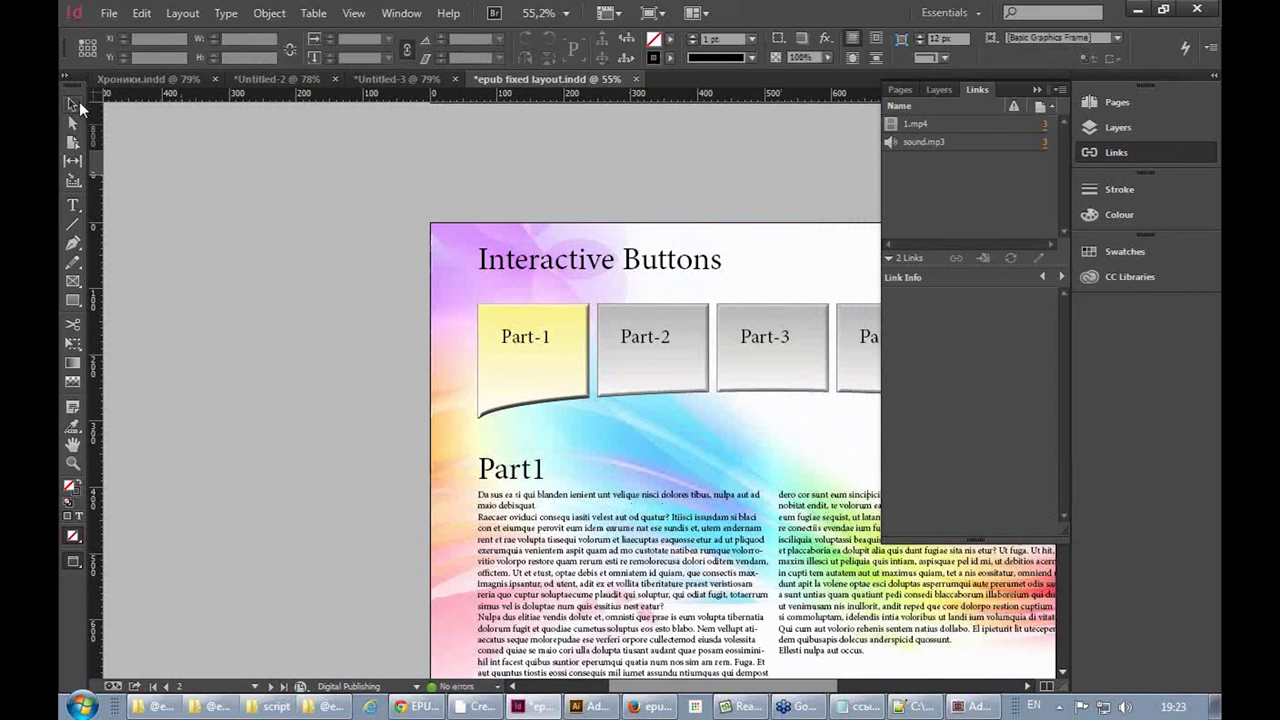
Examine the cover page and the objects that make up the Part-1 to Part-5 buttons on page 2
{"action": "left_click", "coordinate": [166, 690]}
{"action": "left_click_drag", "start_coordinate": [700, 297], "coordinate": [410, 281]}
{"action": "left_click", "coordinate": [684, 224]}
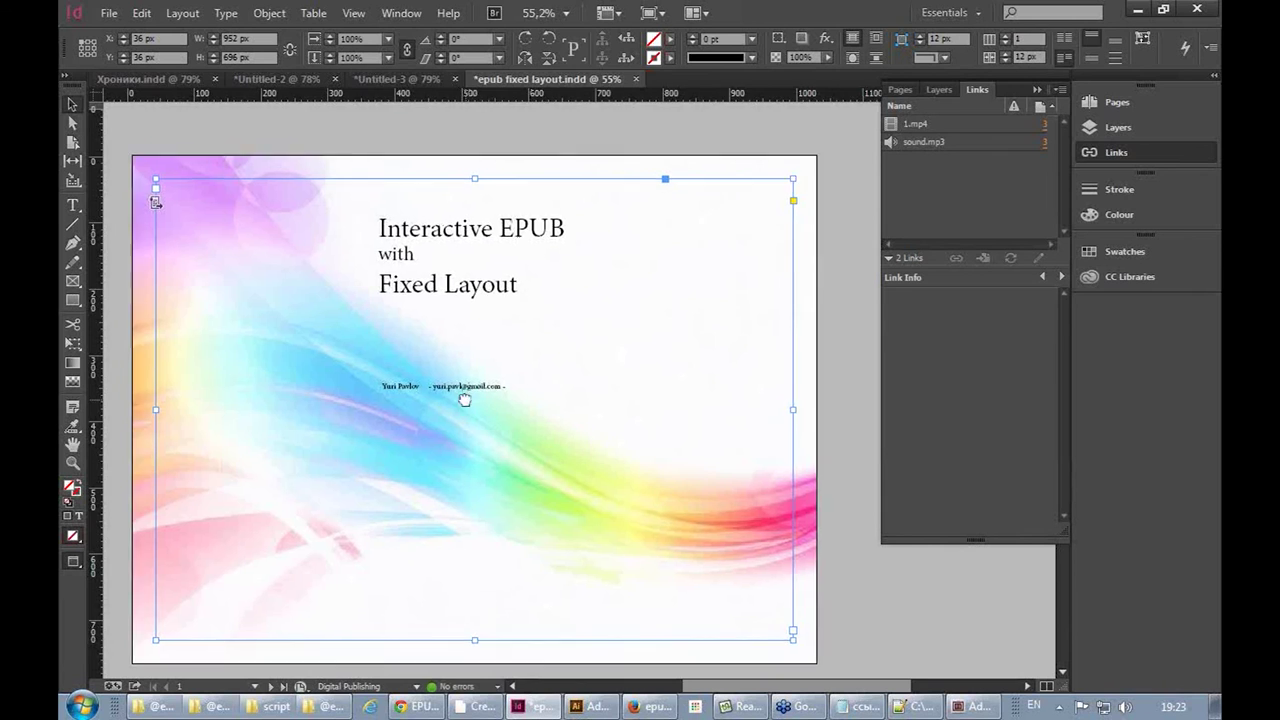
{"action": "left_click_drag", "start_coordinate": [466, 397], "coordinate": [576, 220]}
{"action": "scroll", "coordinate": [576, 220], "scroll_direction": "down", "scroll_amount": 5}
{"action": "left_click_drag", "start_coordinate": [603, 414], "coordinate": [517, 199]}
{"action": "left_click", "coordinate": [247, 212]}
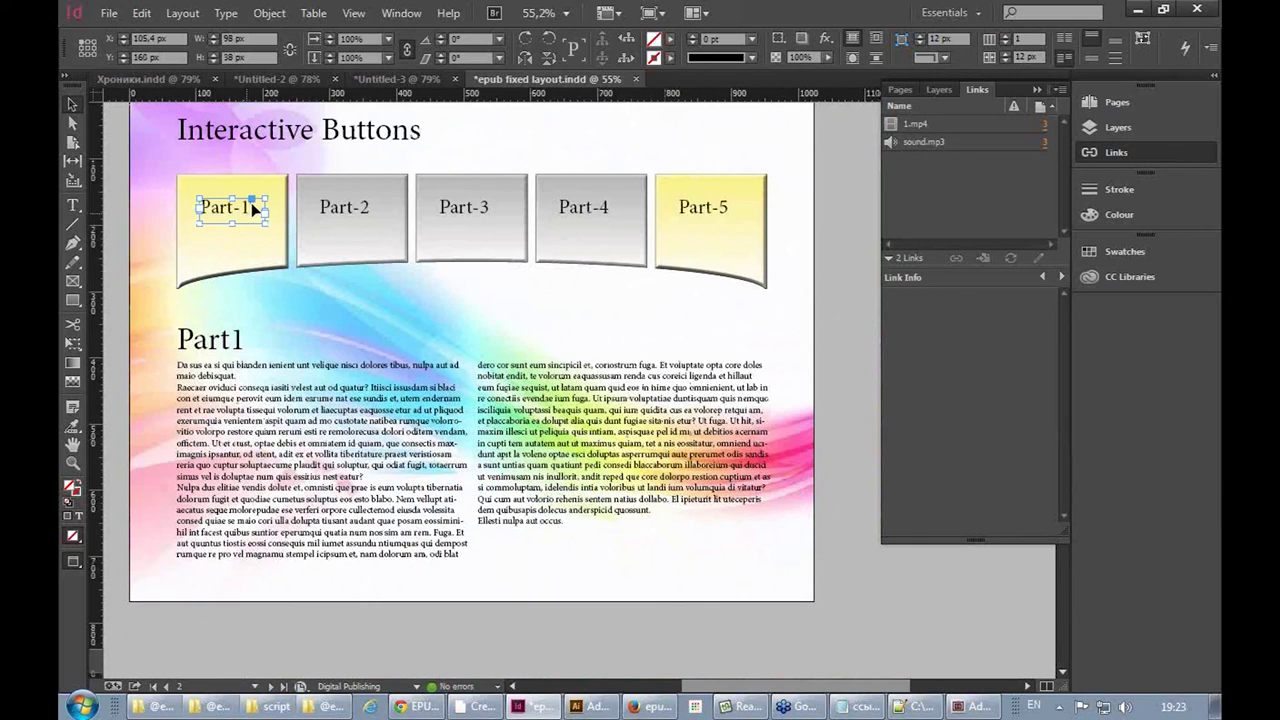
{"action": "left_click", "coordinate": [283, 181]}
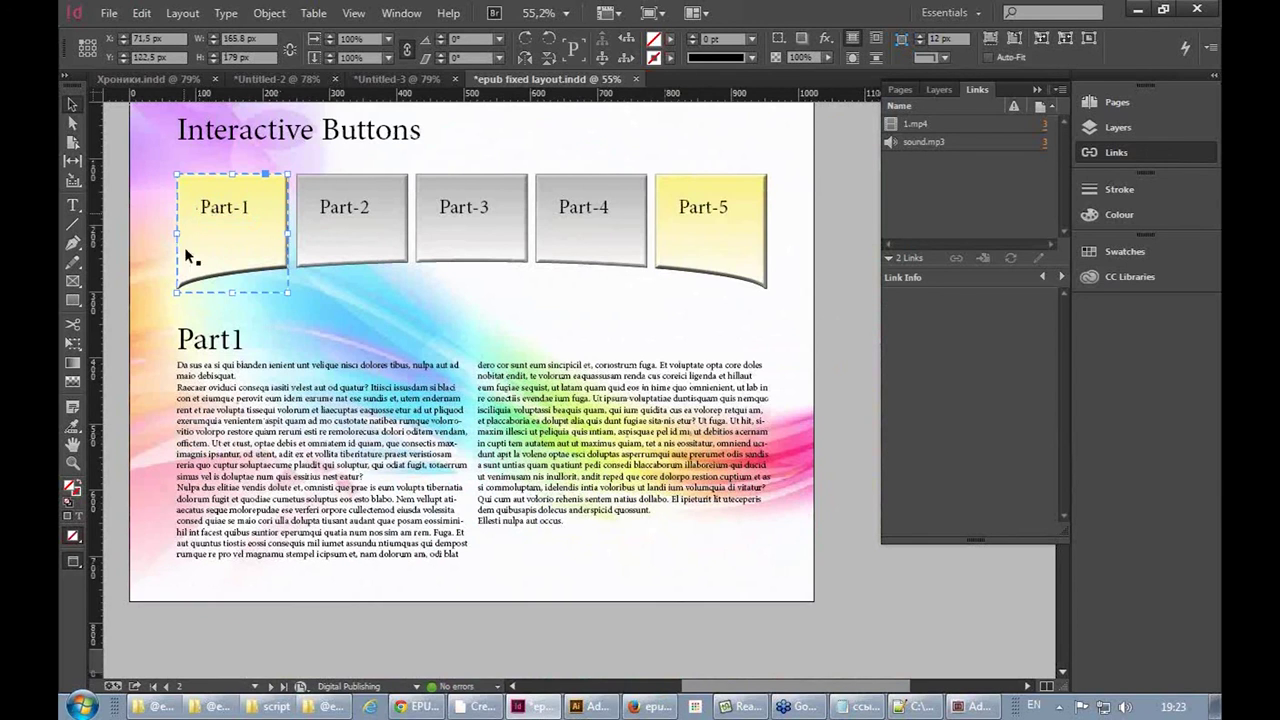
{"action": "left_click", "coordinate": [352, 182]}
{"action": "left_click", "coordinate": [459, 178]}
{"action": "left_click", "coordinate": [625, 179]}
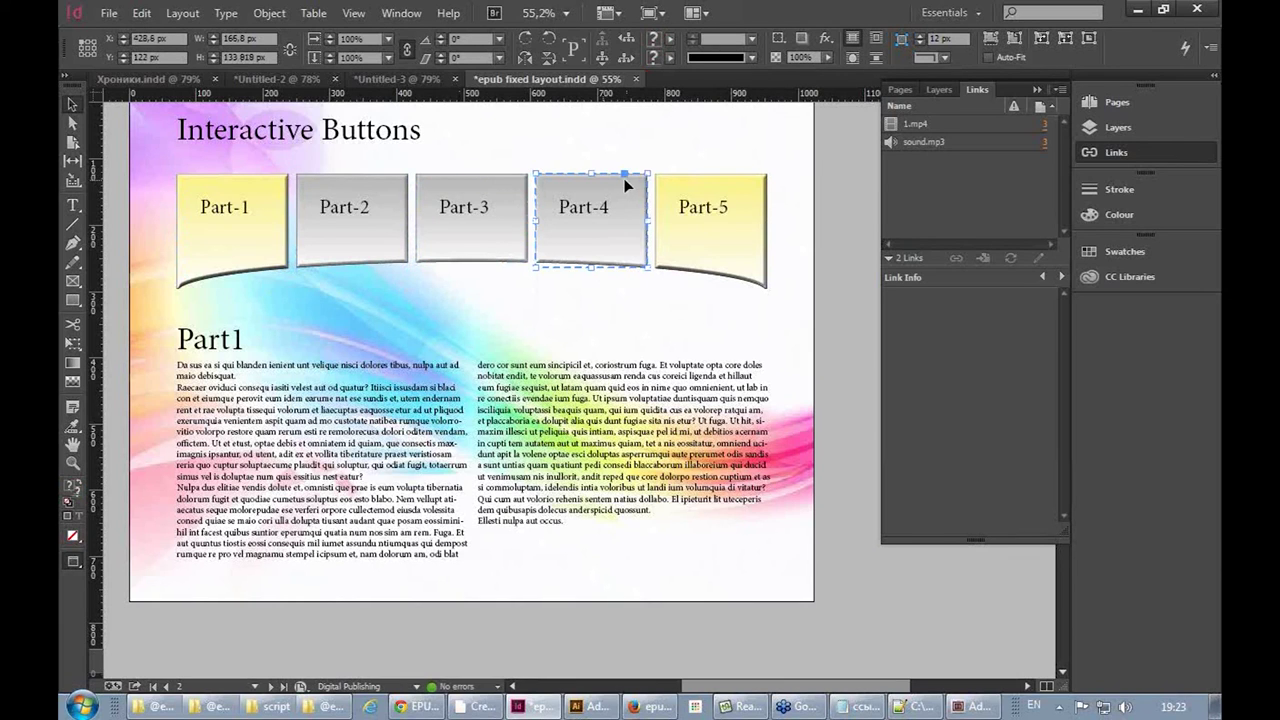
{"action": "double_click", "coordinate": [617, 178]}
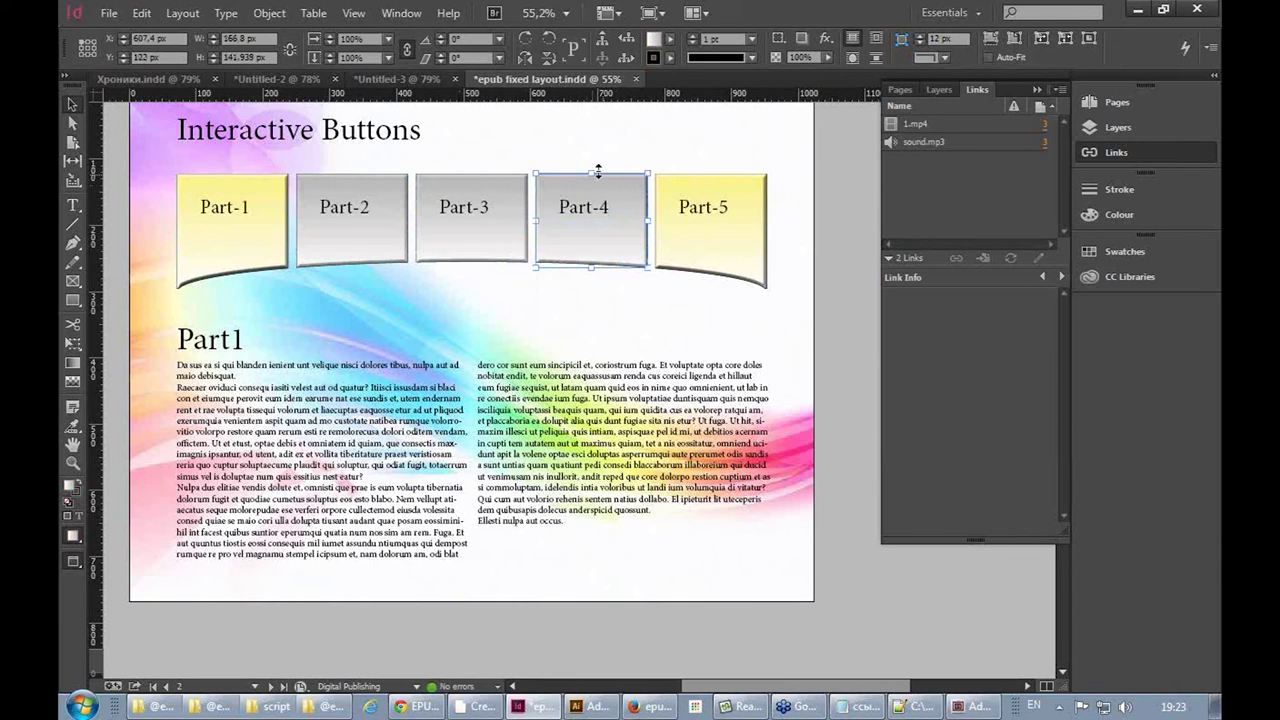
{"action": "left_click", "coordinate": [705, 200]}
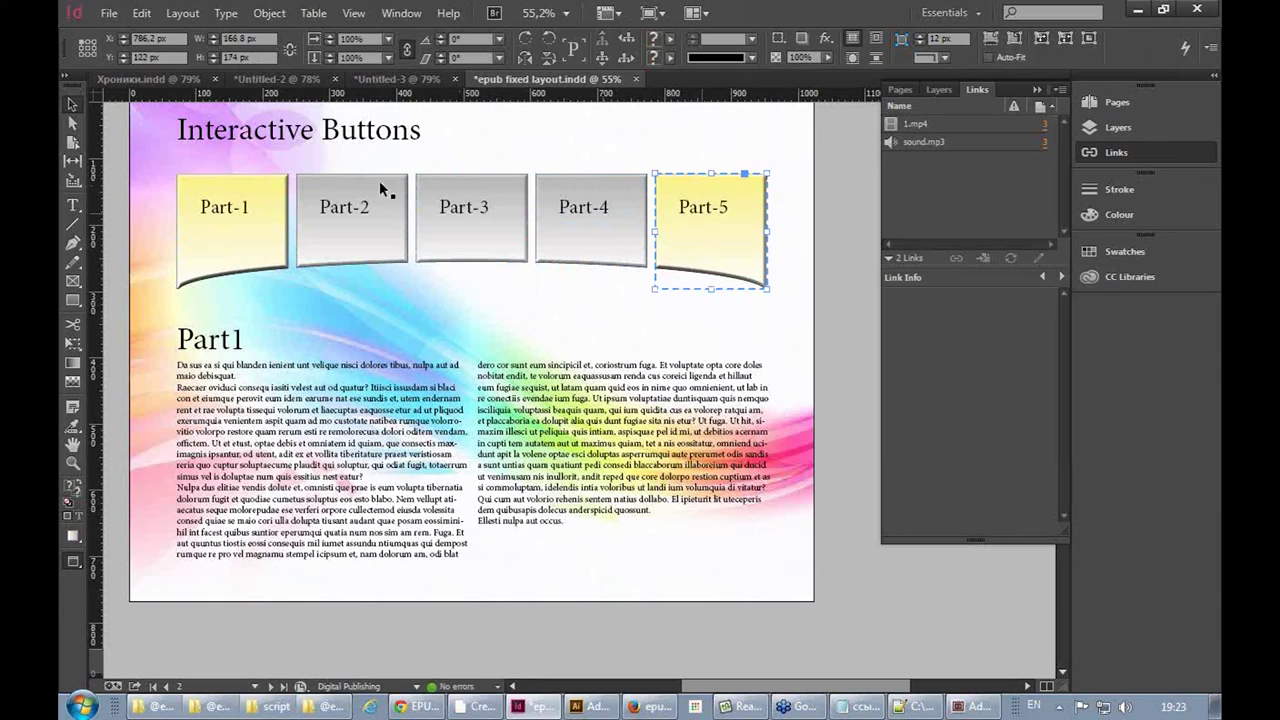
{"action": "left_click", "coordinate": [203, 205]}
{"action": "double_click", "coordinate": [203, 205]}
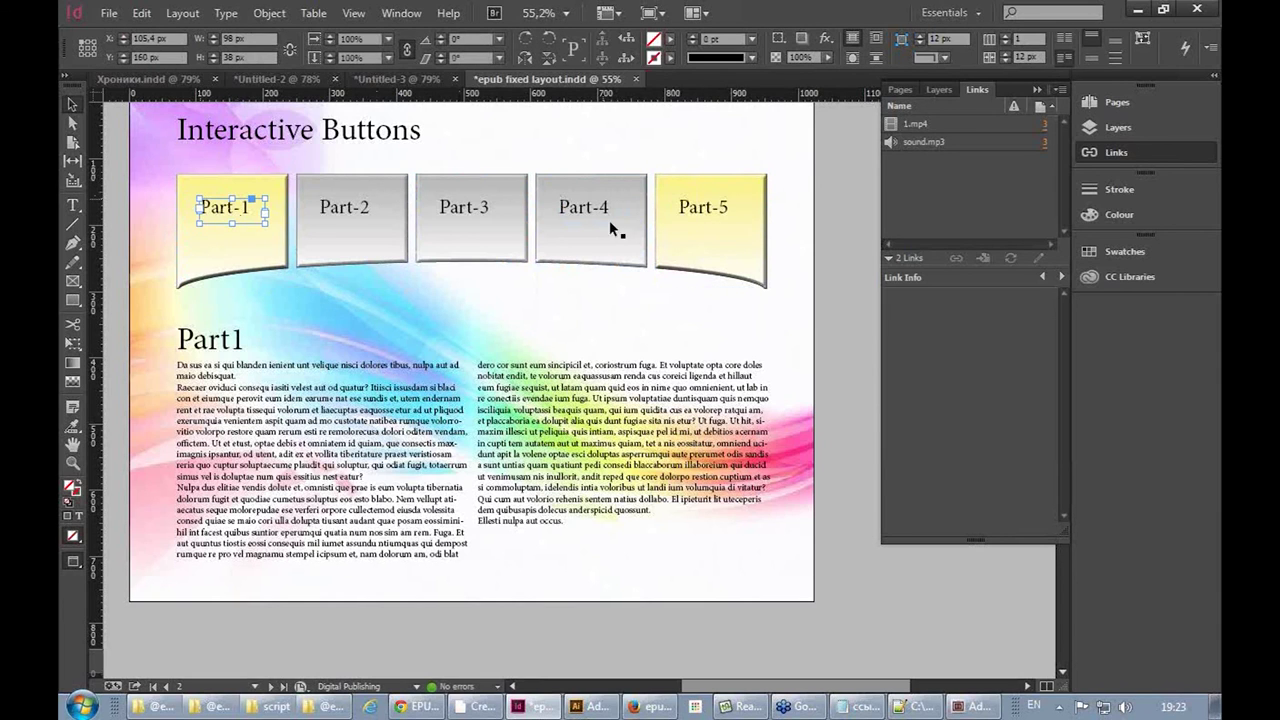
{"action": "left_click", "coordinate": [792, 153]}
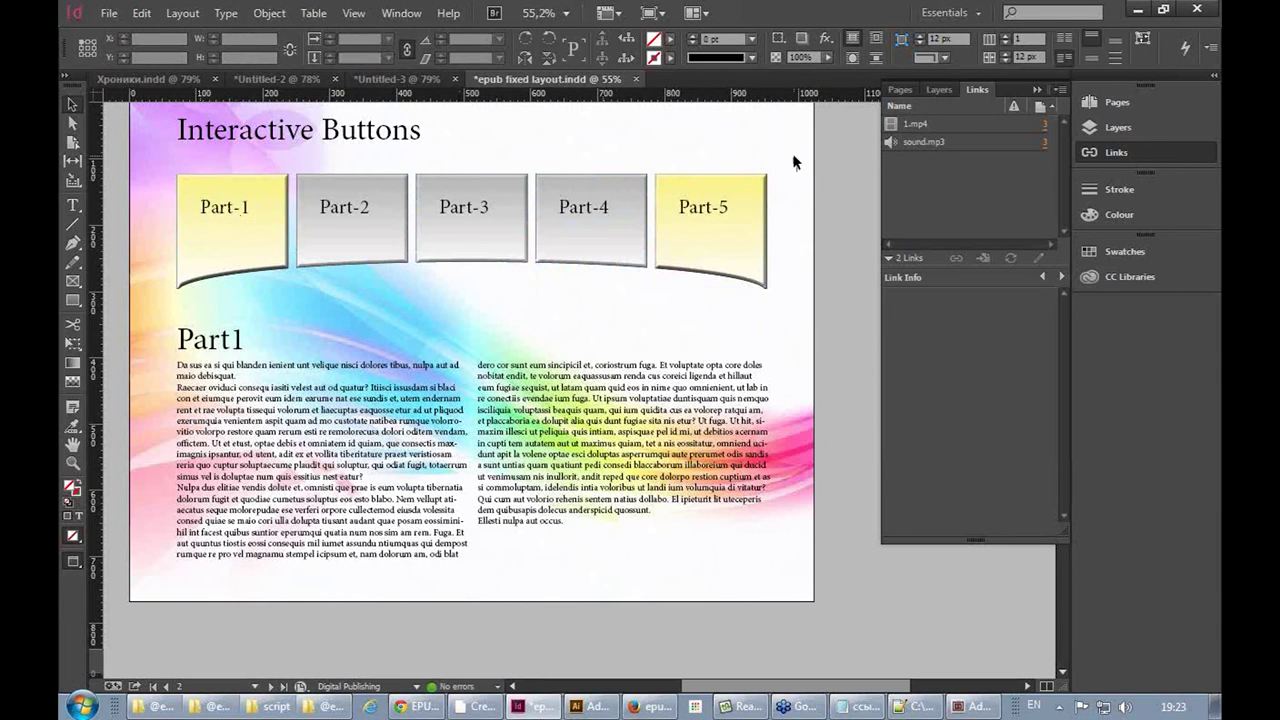
{"action": "left_click", "coordinate": [230, 255]}
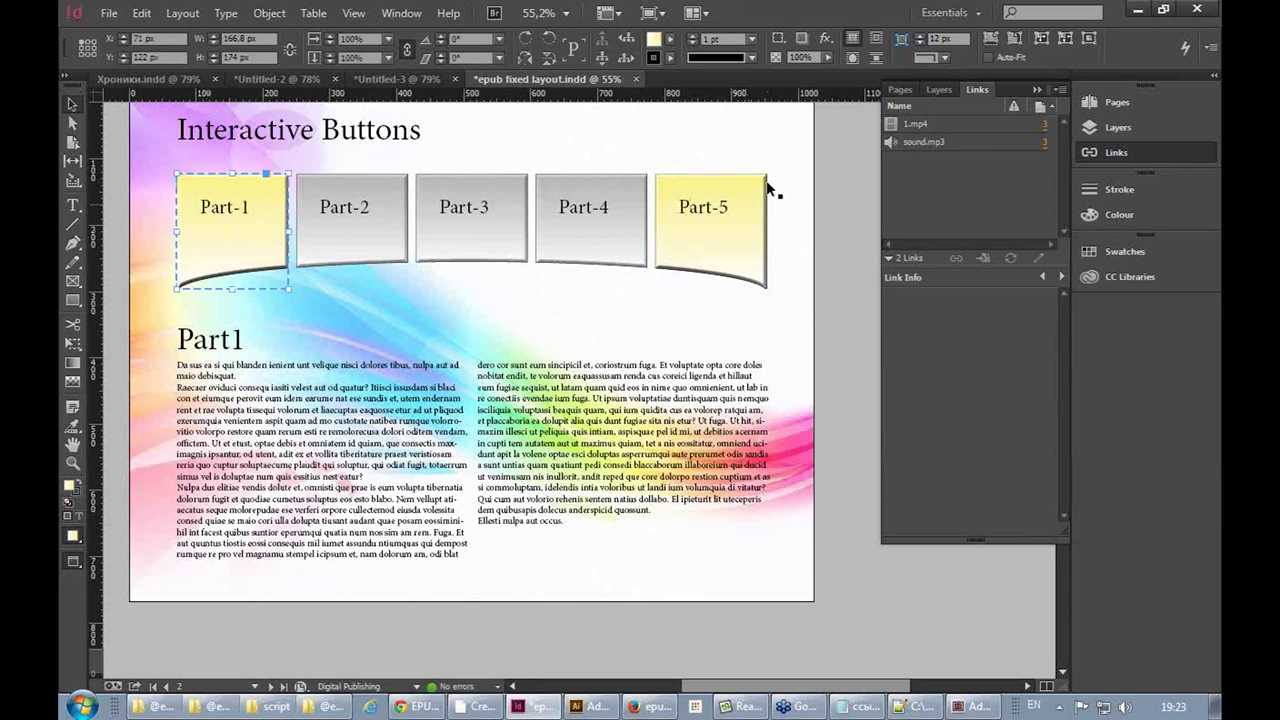
Draw an ellipse about 220 × 102 px near the page's upper edge, above the Part-4 and Part-5 buttons
{"action": "scroll", "coordinate": [430, 200], "scroll_direction": "up", "scroll_amount": 2}
{"action": "scroll", "coordinate": [430, 200], "scroll_direction": "right", "scroll_amount": 1}
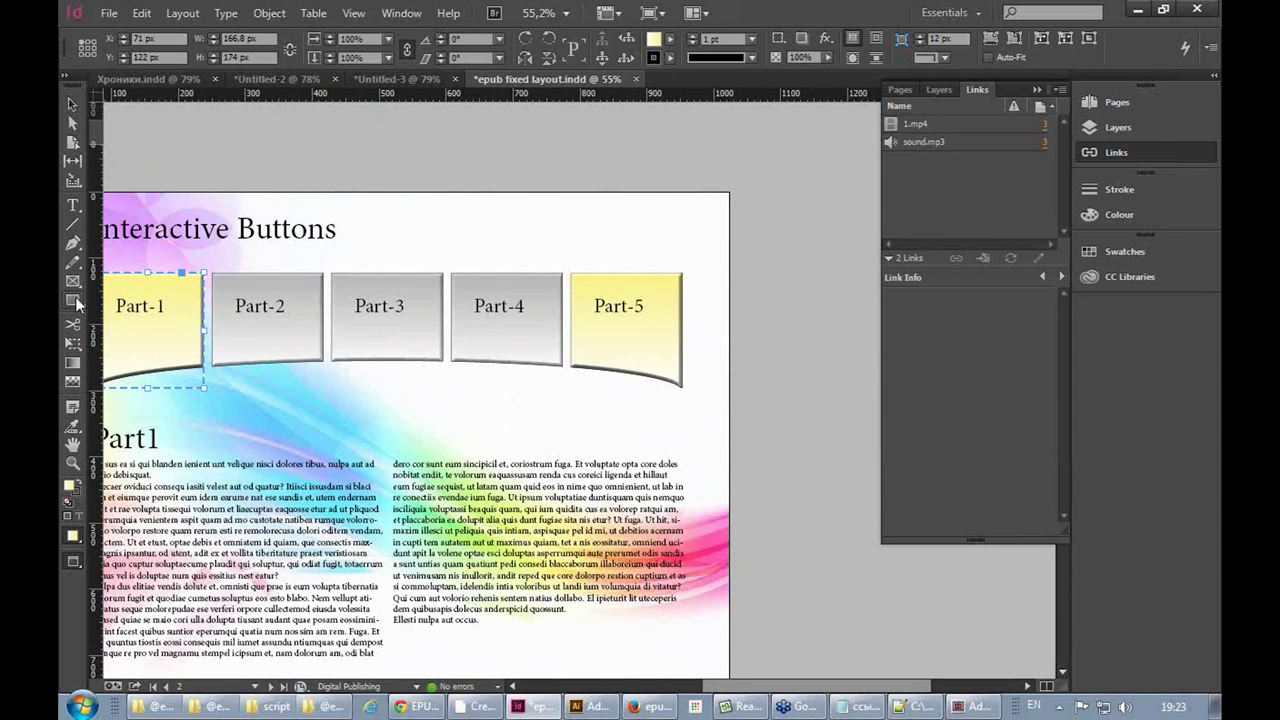
{"action": "left_click_drag", "start_coordinate": [73, 300], "coordinate": [157, 320]}
{"action": "left_click", "coordinate": [157, 318]}
{"action": "left_click_drag", "start_coordinate": [519, 202], "coordinate": [663, 266]}
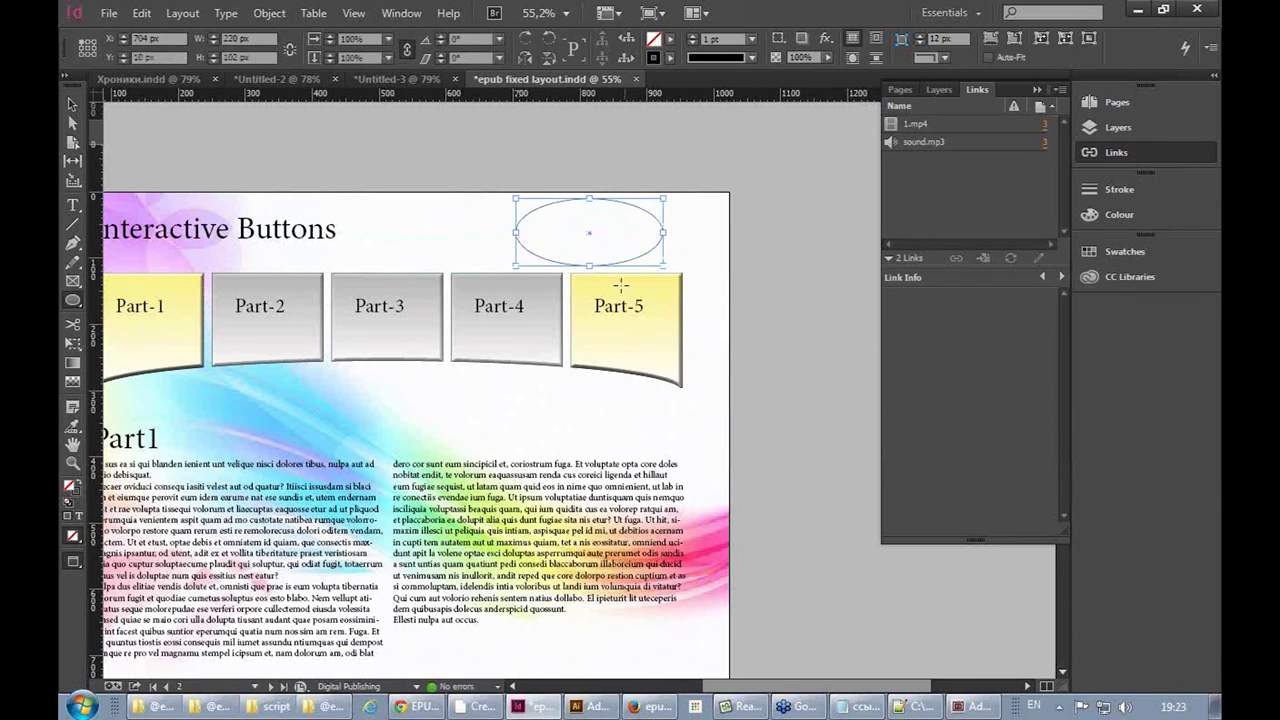
Create a text frame reading TOP, set its text to 48 pt and place it inside the ellipse
{"action": "left_click", "coordinate": [73, 205]}
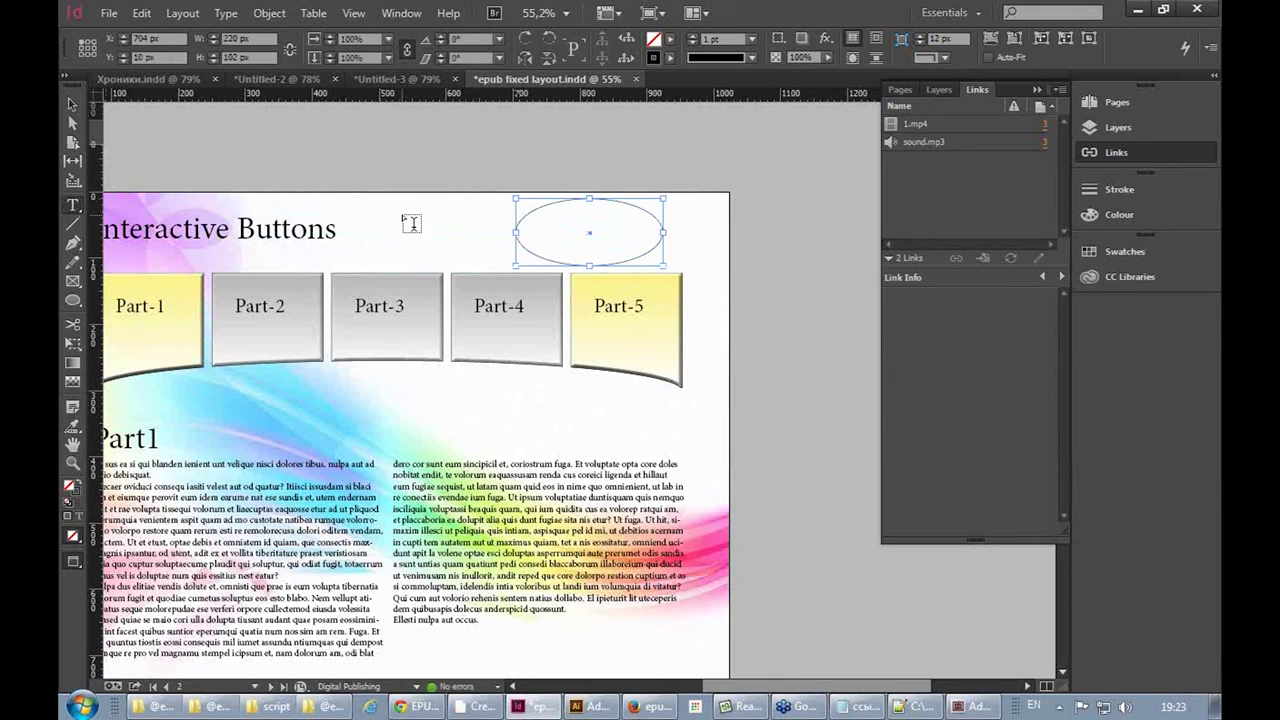
{"action": "left_click_drag", "start_coordinate": [411, 223], "coordinate": [468, 247]}
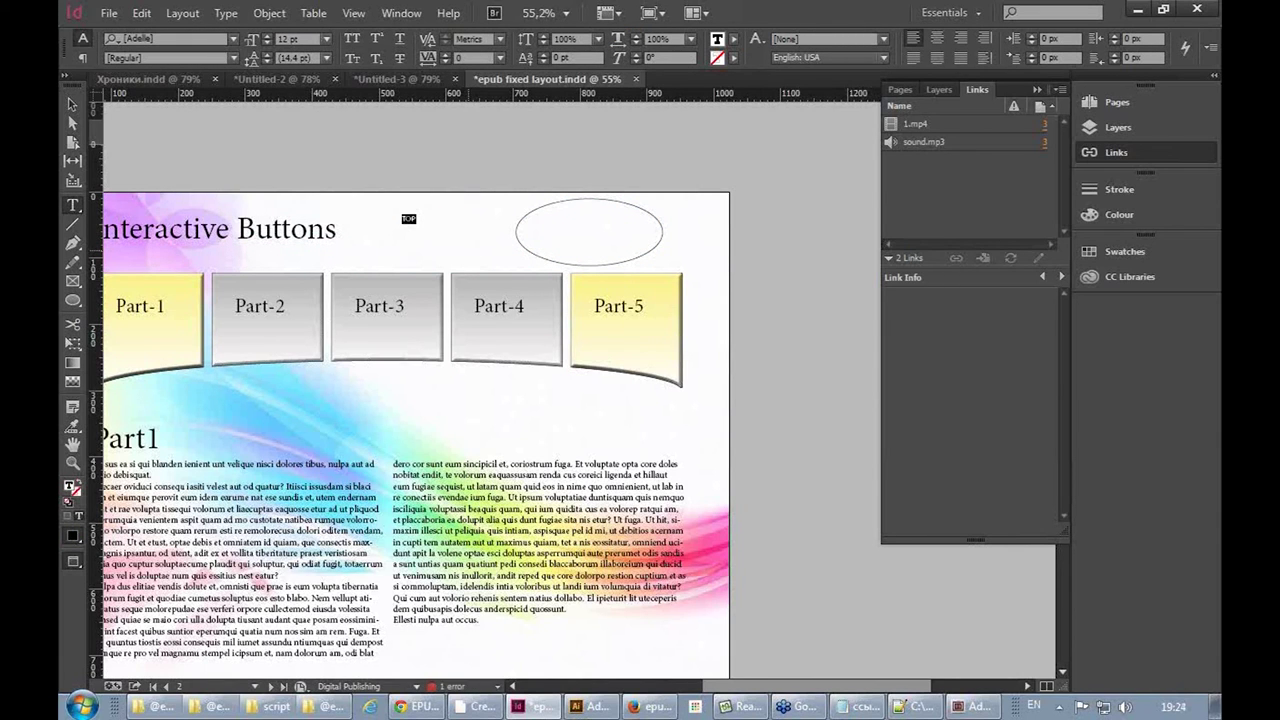
{"action": "left_click", "coordinate": [325, 39]}
{"action": "left_click", "coordinate": [307, 221]}
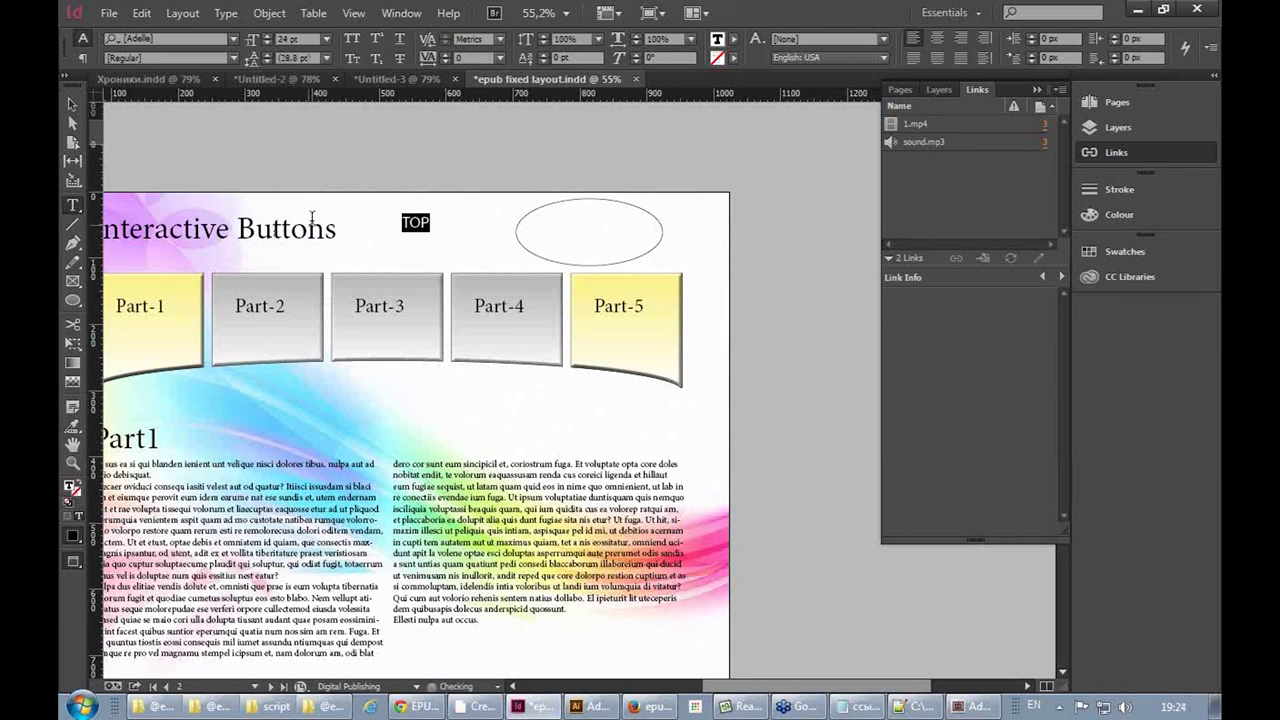
{"action": "left_click", "coordinate": [327, 39]}
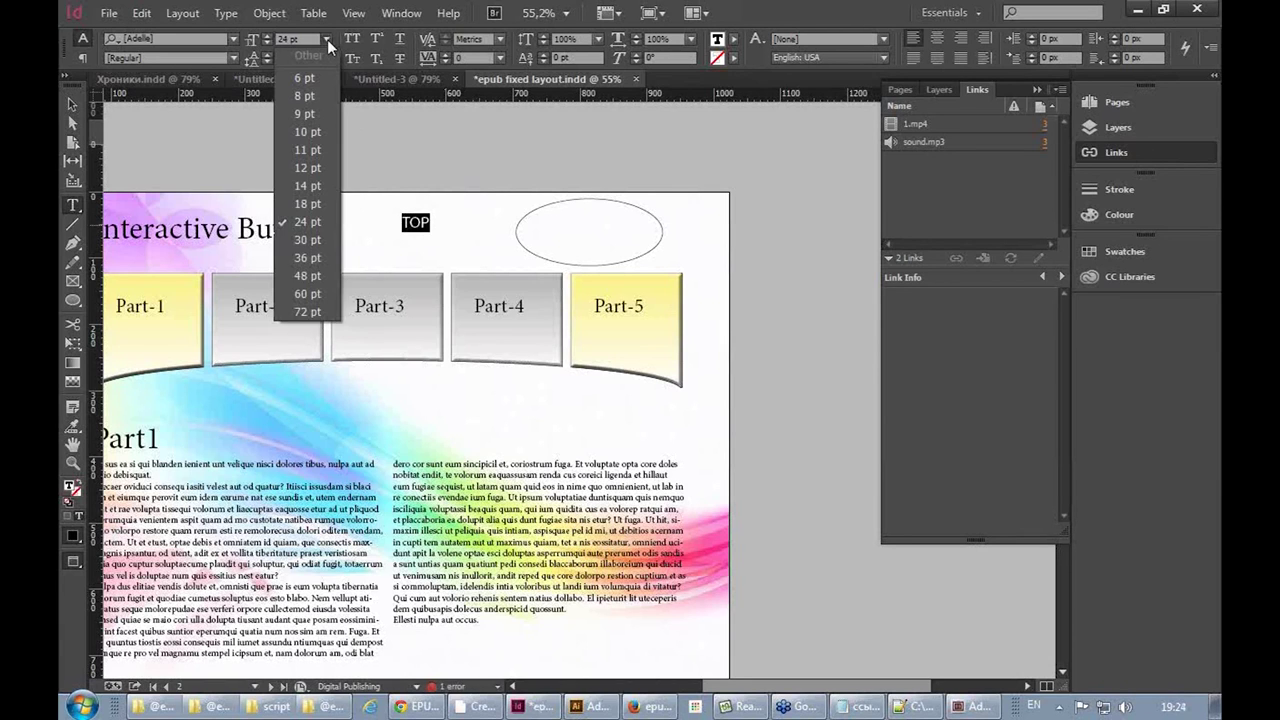
{"action": "left_click", "coordinate": [313, 272]}
{"action": "key", "text": "Escape"}
{"action": "left_click_drag", "start_coordinate": [442, 238], "coordinate": [592, 240]}
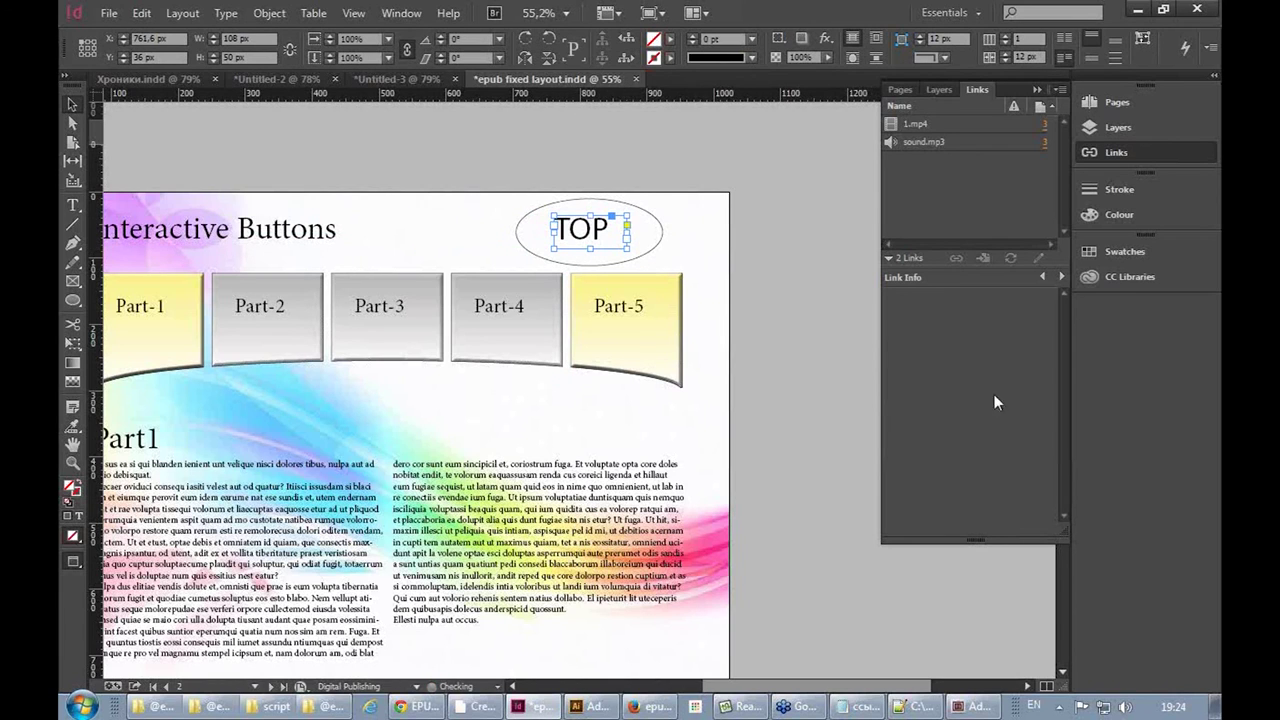
Fill the ellipse behind the TOP label with light green, RGB 159, 255, 196
{"action": "left_click", "coordinate": [661, 235]}
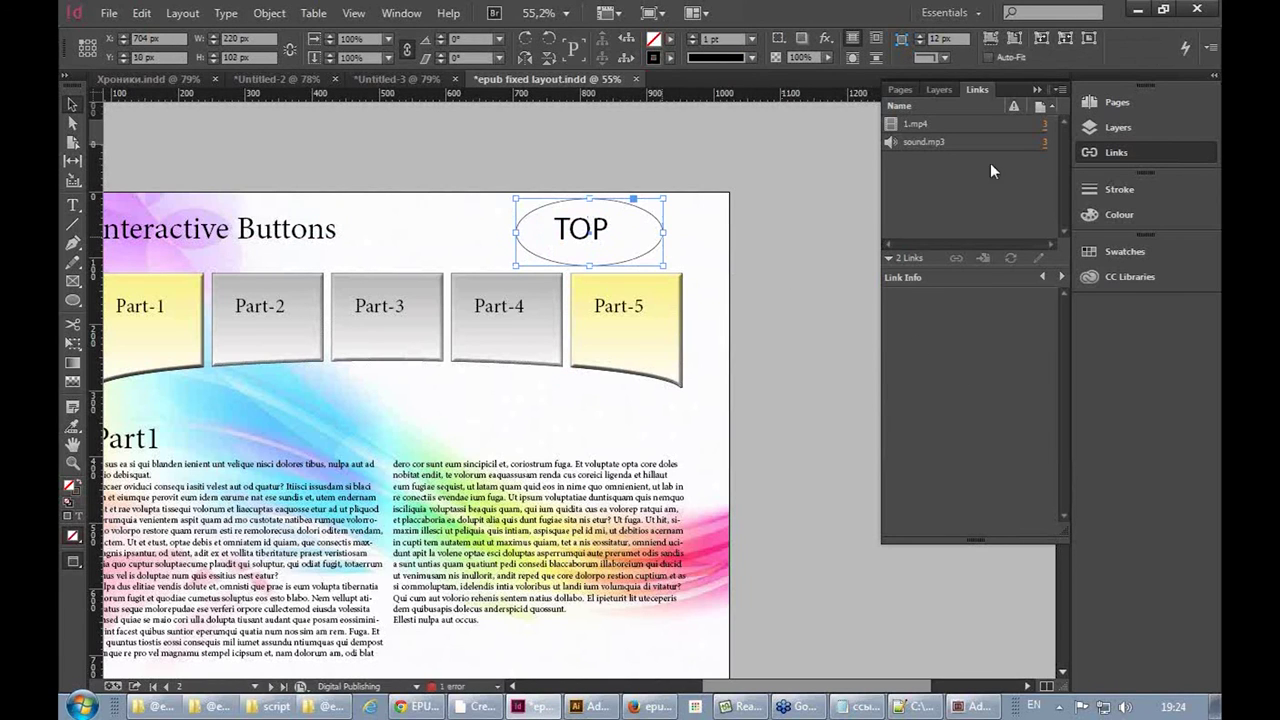
{"action": "left_click", "coordinate": [1125, 215]}
{"action": "left_click", "coordinate": [1012, 272]}
{"action": "left_click", "coordinate": [965, 272]}
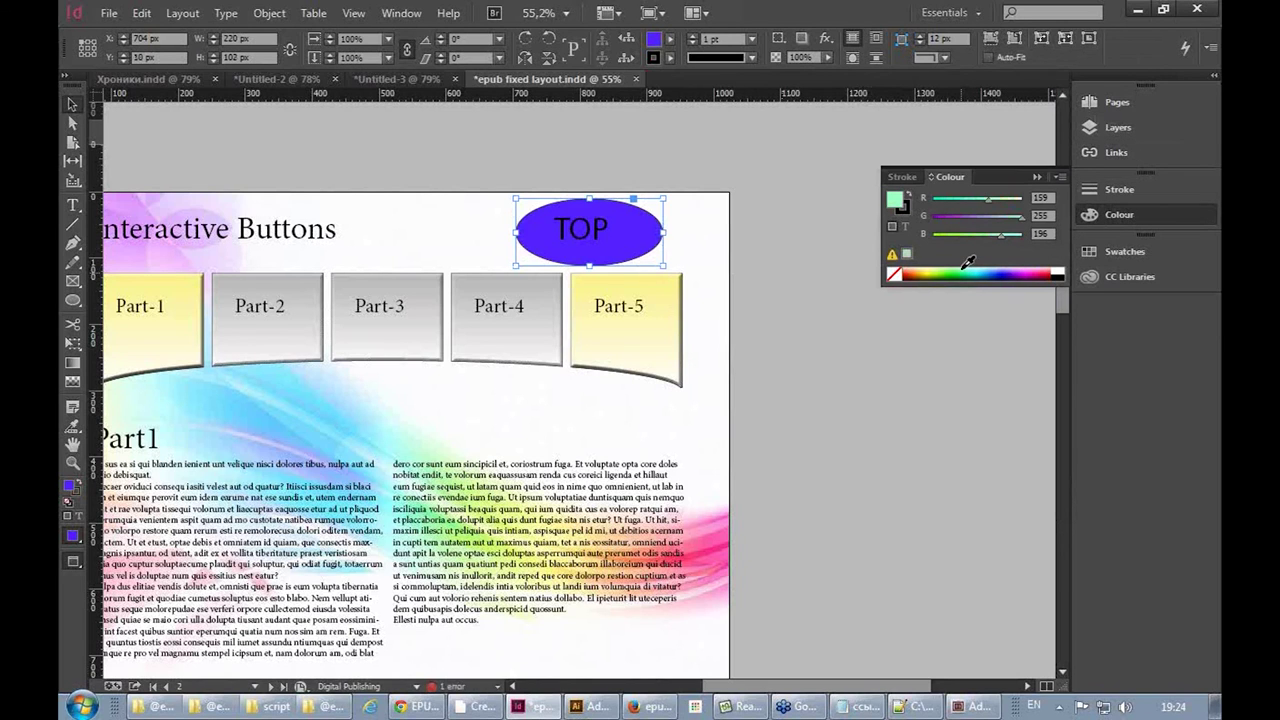
{"action": "left_click", "coordinate": [840, 364]}
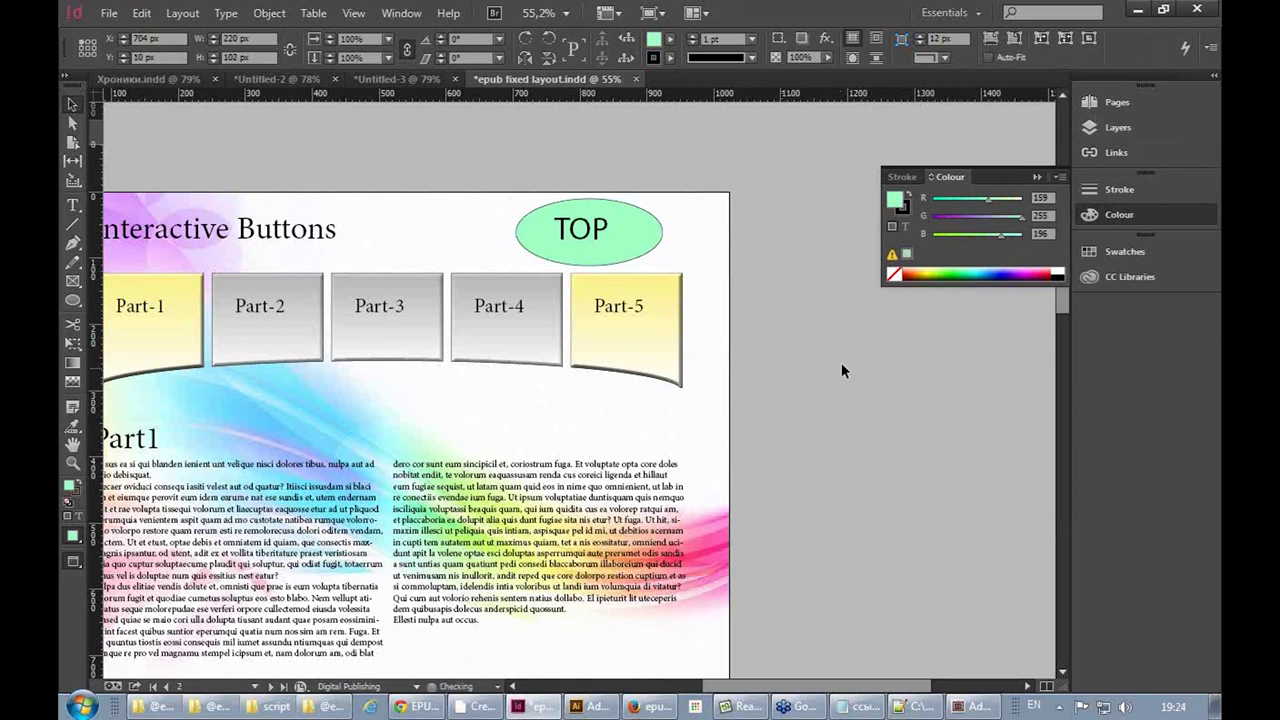
Centre the TOP label in the green ellipse and group the two objects
{"action": "left_click", "coordinate": [597, 238]}
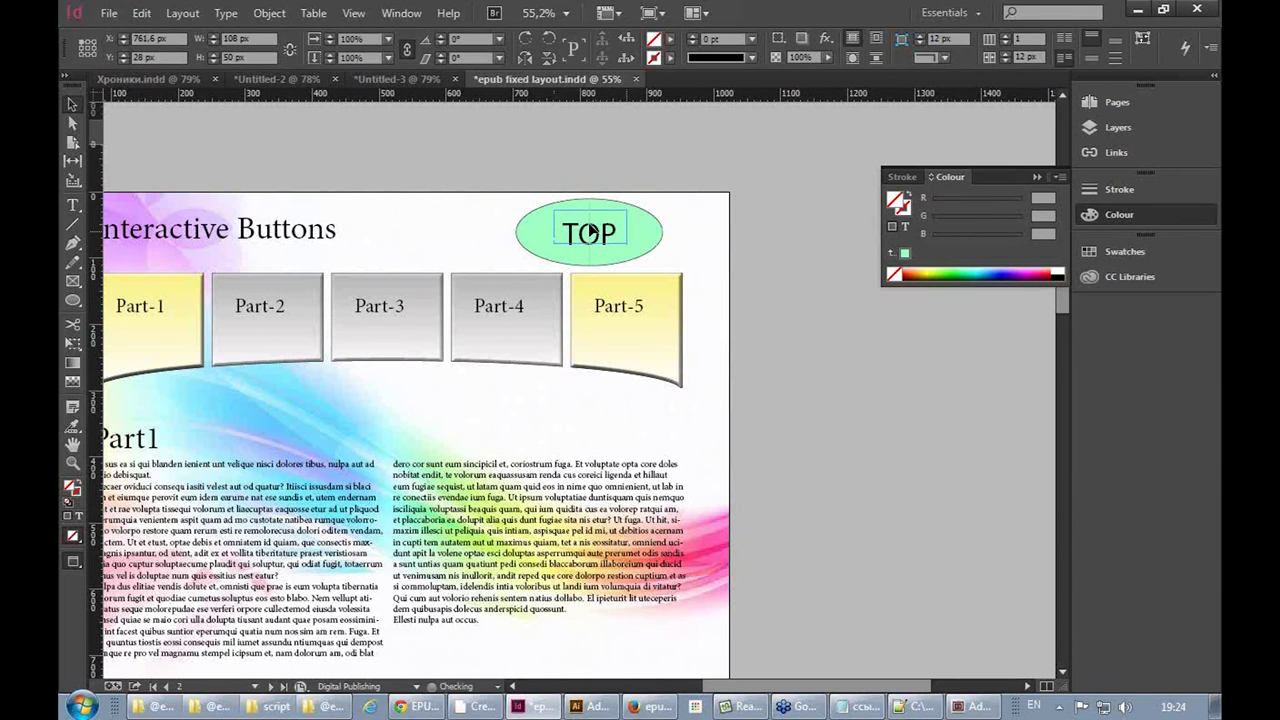
{"action": "left_click_drag", "start_coordinate": [600, 234], "coordinate": [606, 238]}
{"action": "left_click", "coordinate": [660, 226], "text": "shift"}
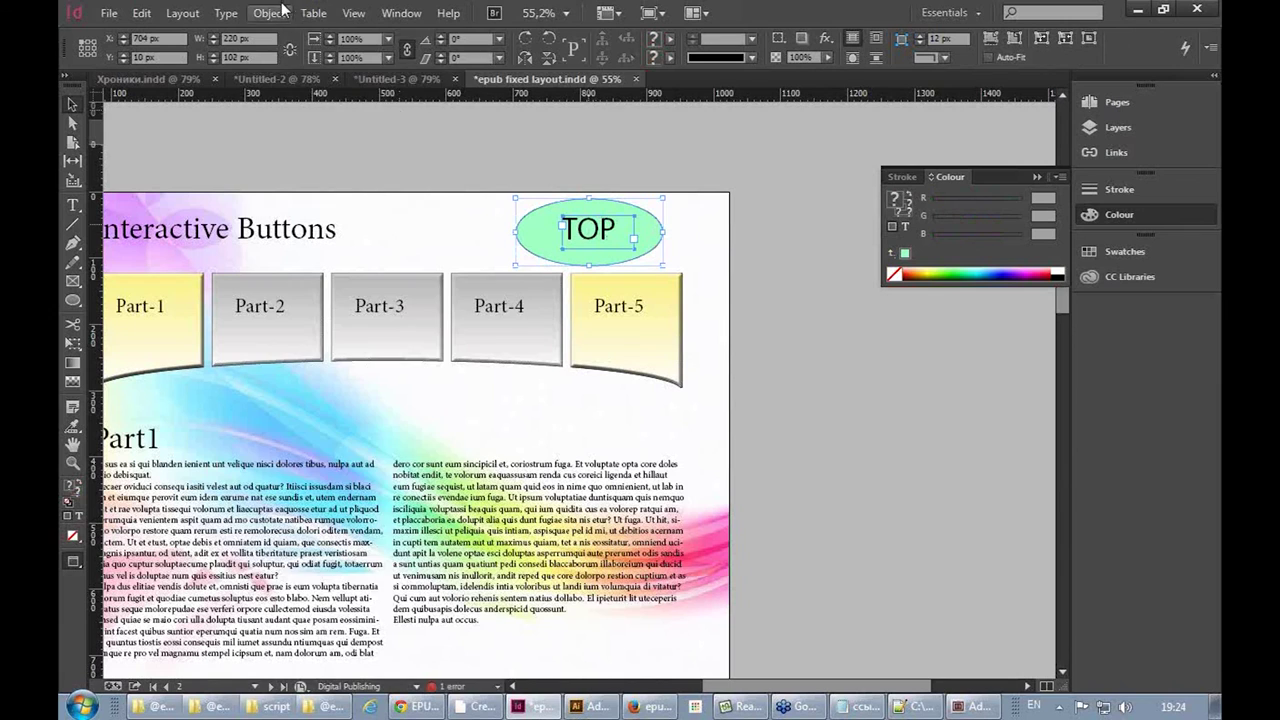
{"action": "left_click", "coordinate": [269, 13]}
{"action": "left_click", "coordinate": [294, 120]}
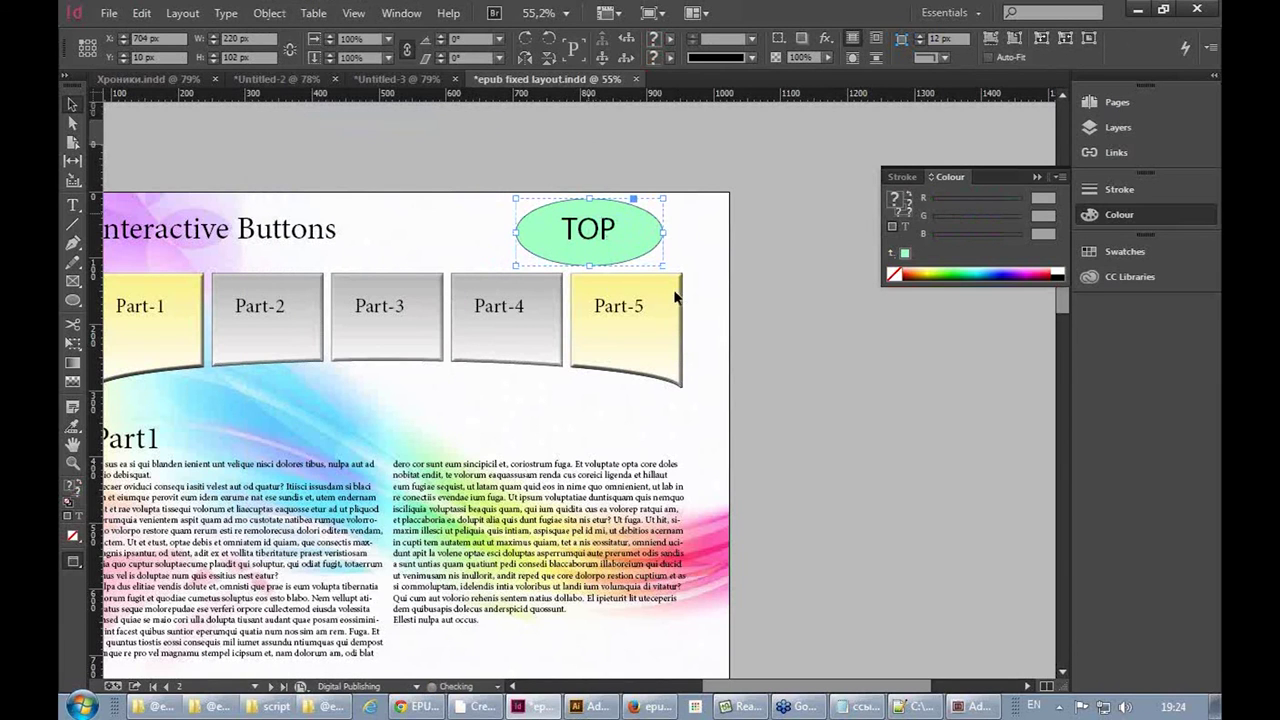
Move the TOP group to X 607.4 px above the Part-4 button, and move the Part1 text block off the page onto the pasteboard
{"action": "left_click_drag", "start_coordinate": [577, 240], "coordinate": [611, 247]}
{"action": "left_click_drag", "start_coordinate": [623, 391], "coordinate": [694, 329]}
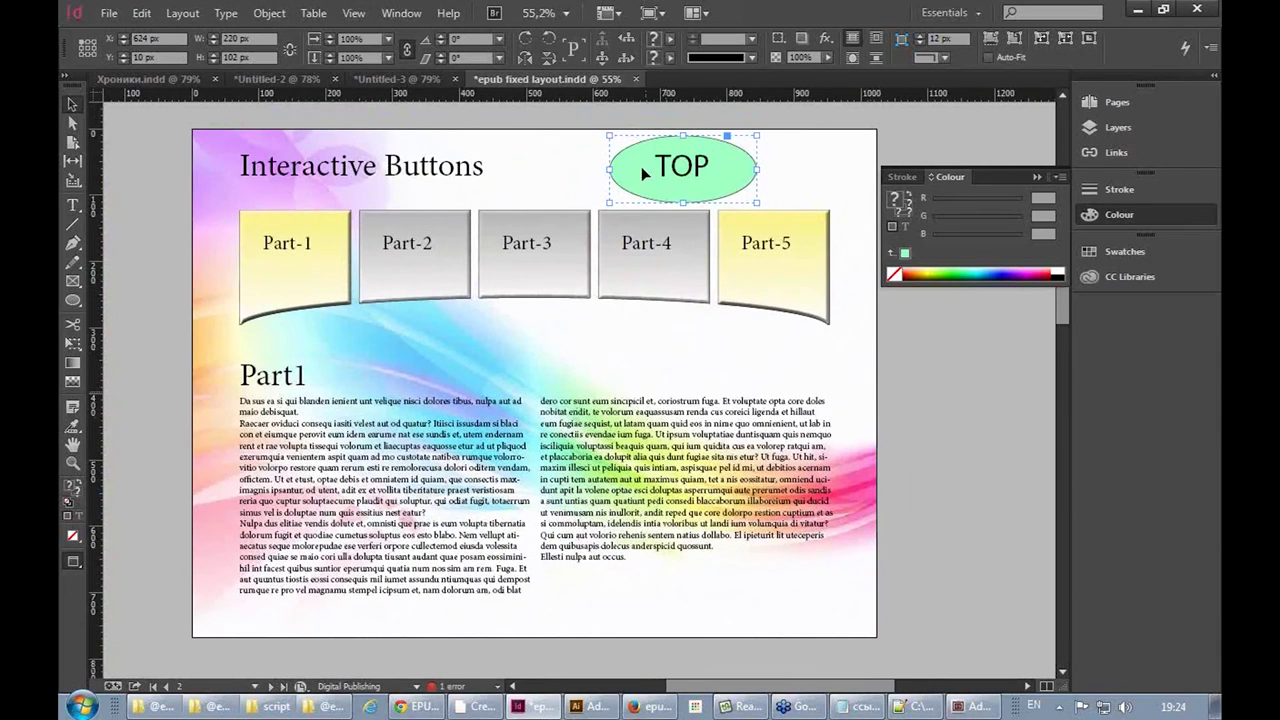
{"action": "left_click", "coordinate": [352, 470]}
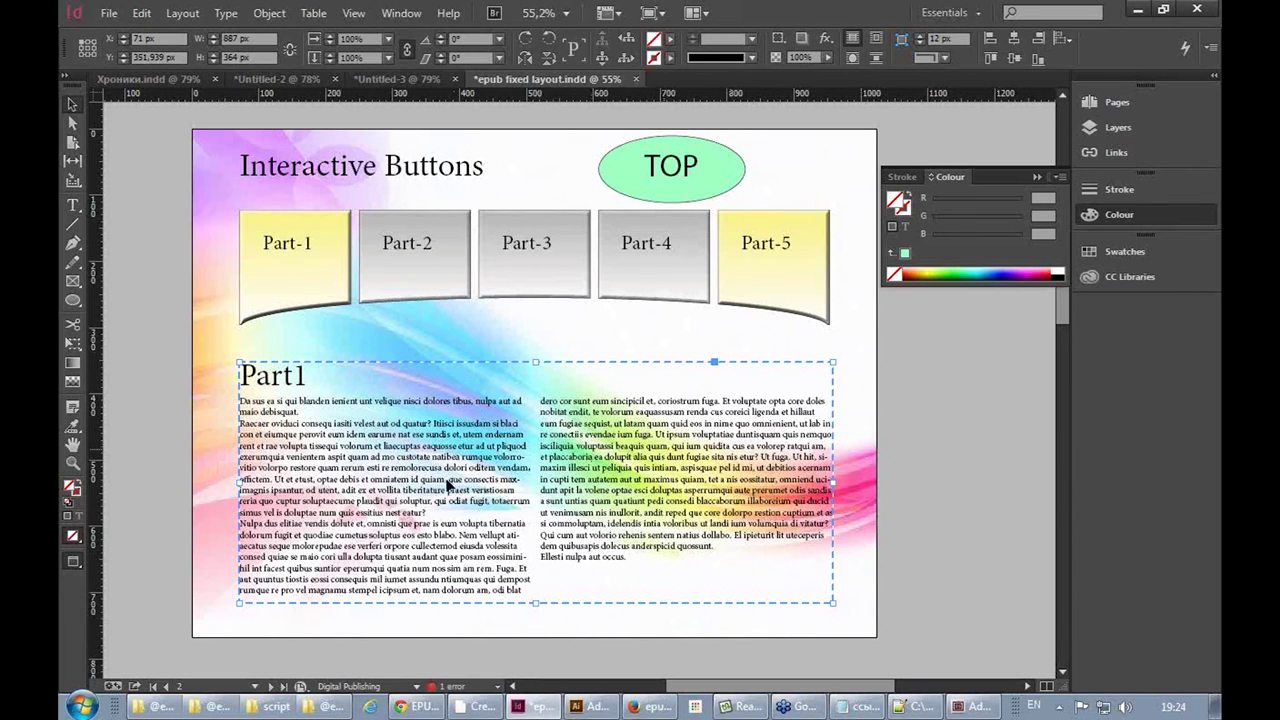
{"action": "left_click_drag", "start_coordinate": [315, 430], "coordinate": [961, 413]}
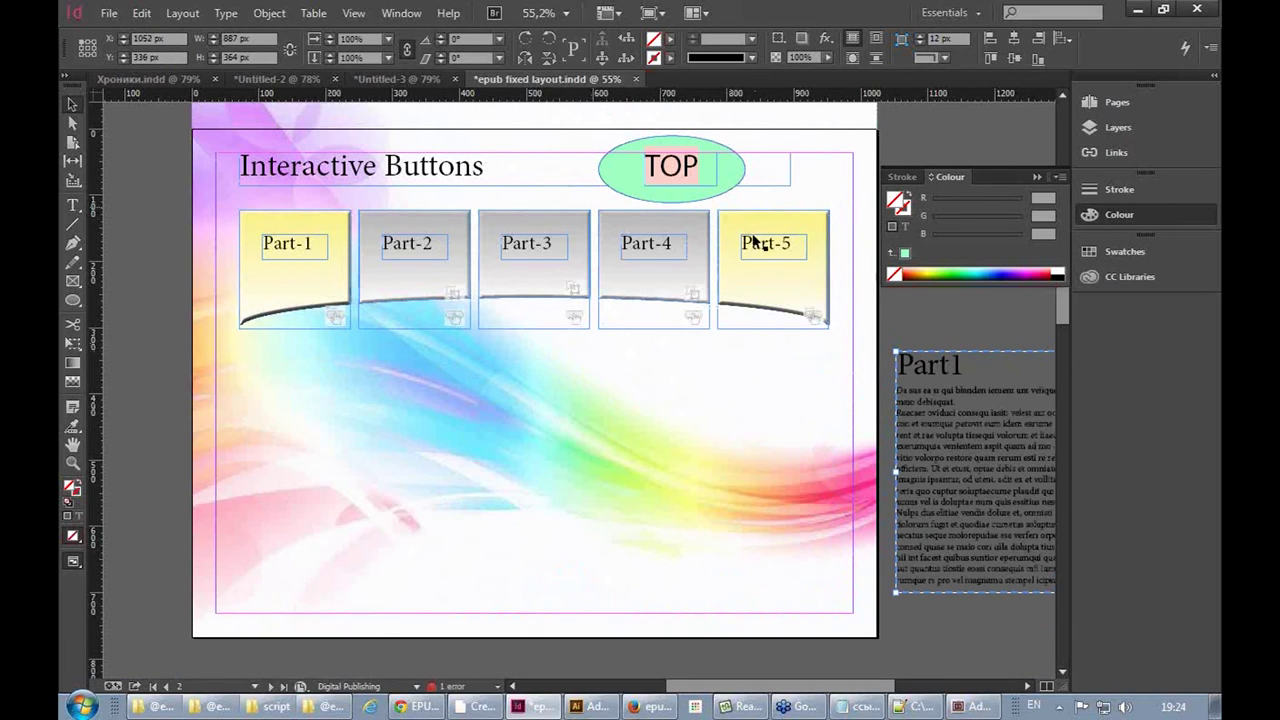
Set the font of the TOP label in the green ellipse to Minion Pro Bold
{"action": "left_click", "coordinate": [670, 172]}
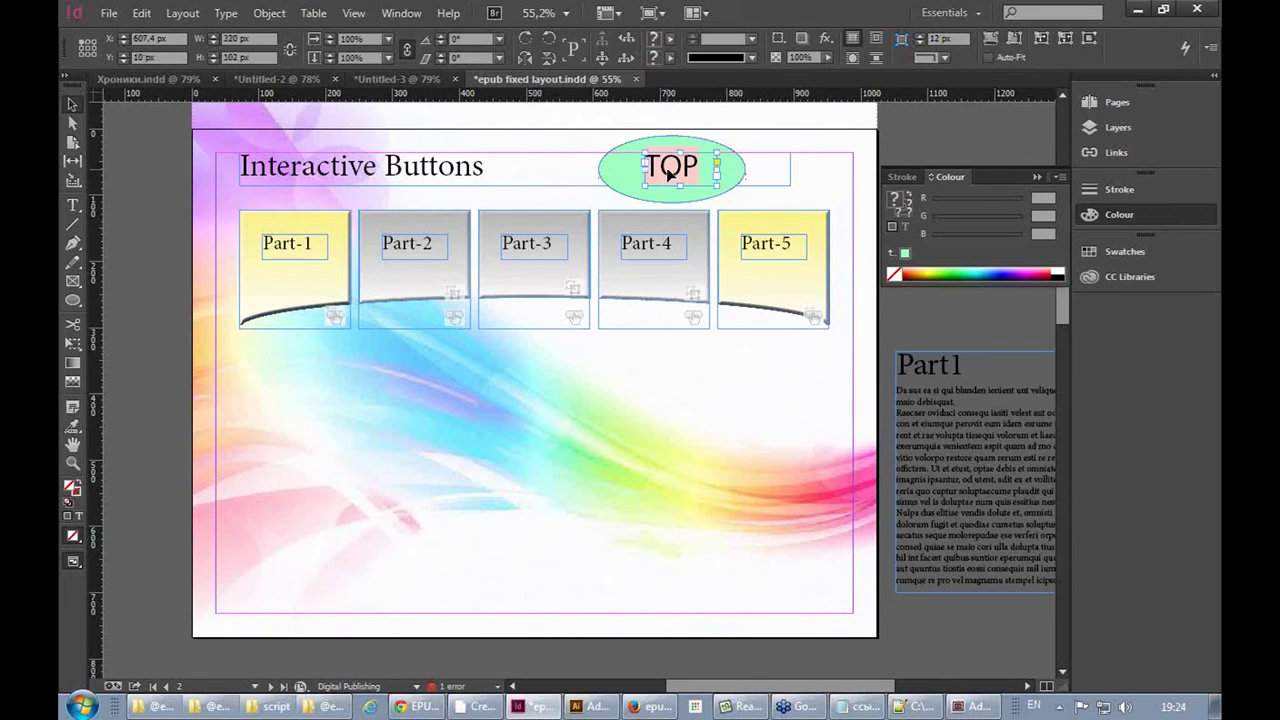
{"action": "left_click", "coordinate": [662, 172]}
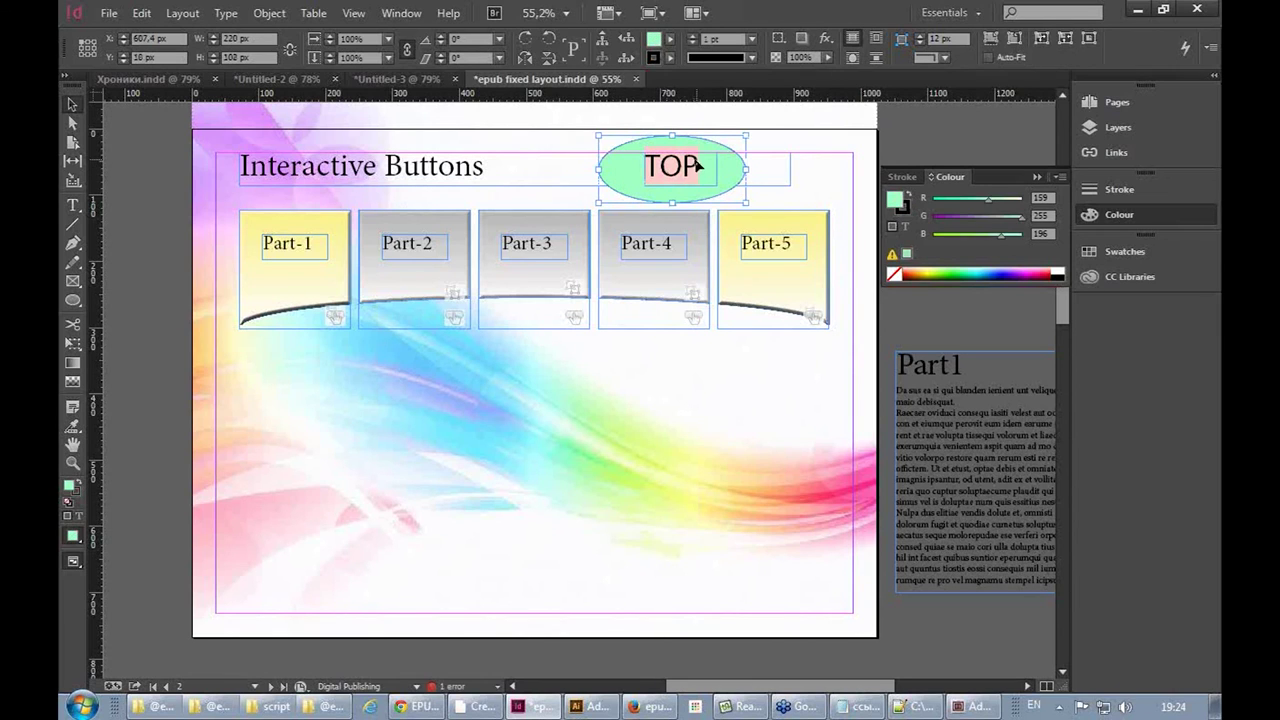
{"action": "double_click", "coordinate": [690, 168]}
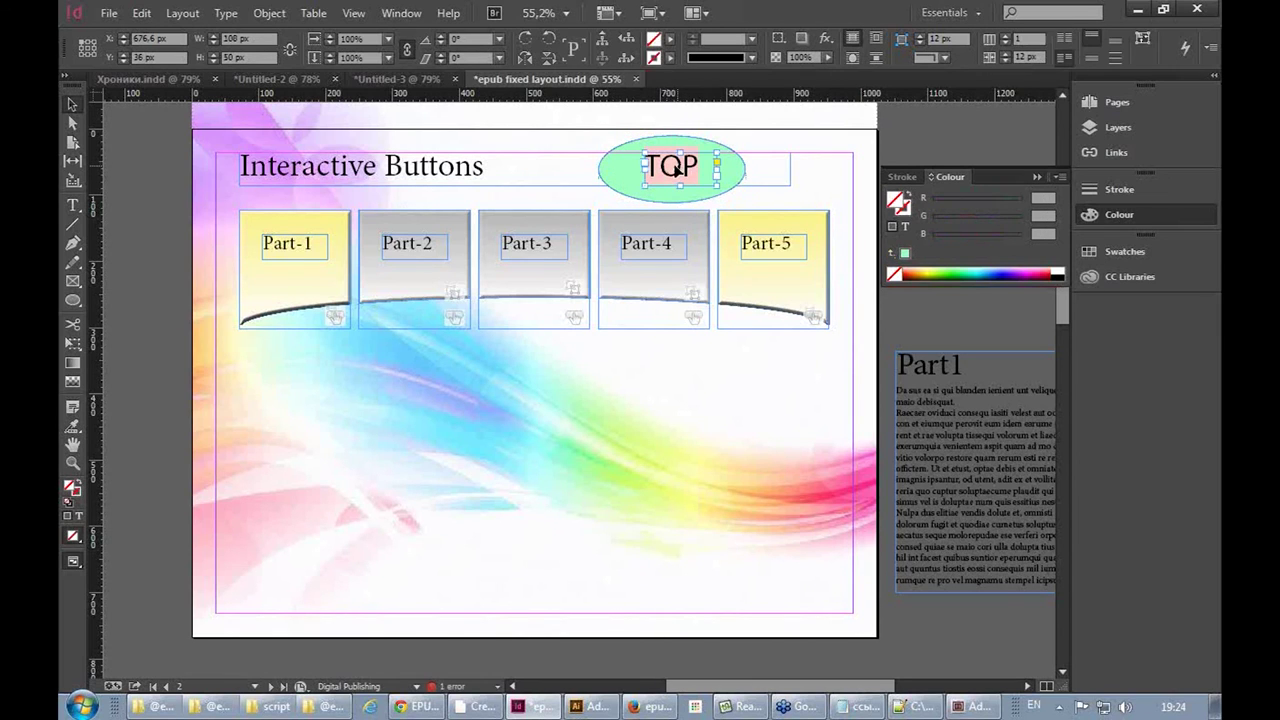
{"action": "left_click", "coordinate": [72, 205]}
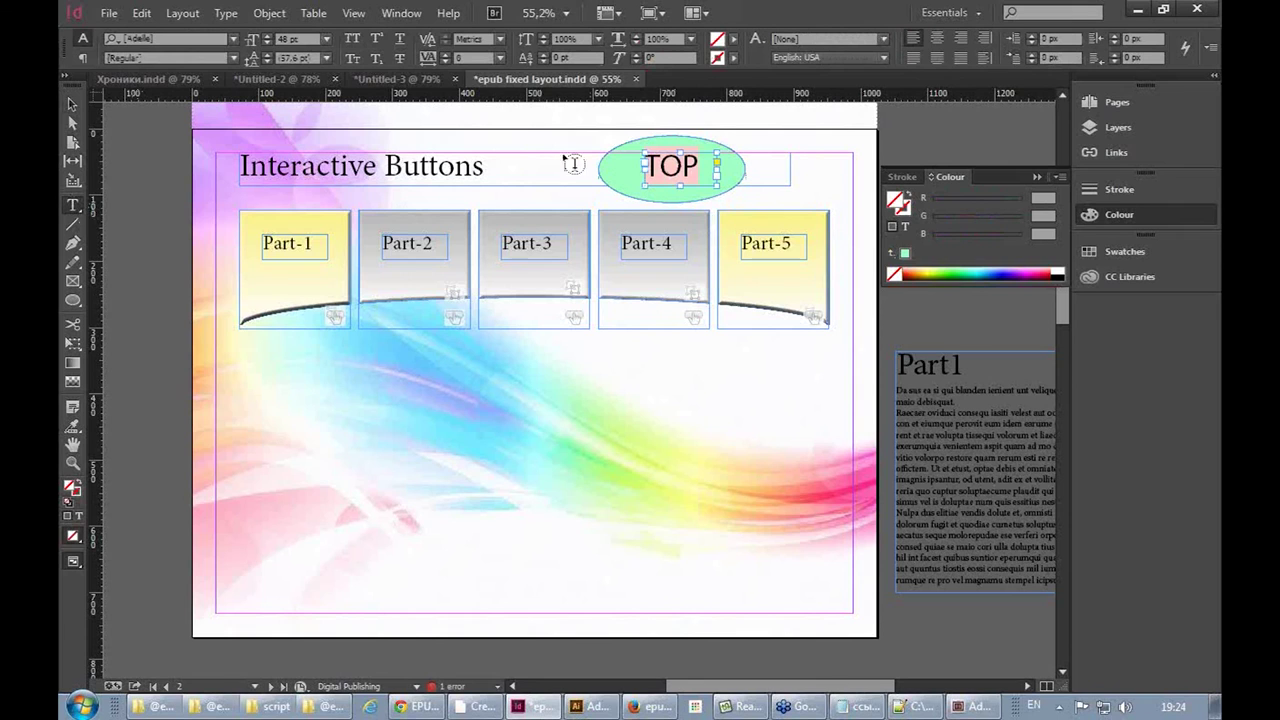
{"action": "left_click", "coordinate": [654, 165]}
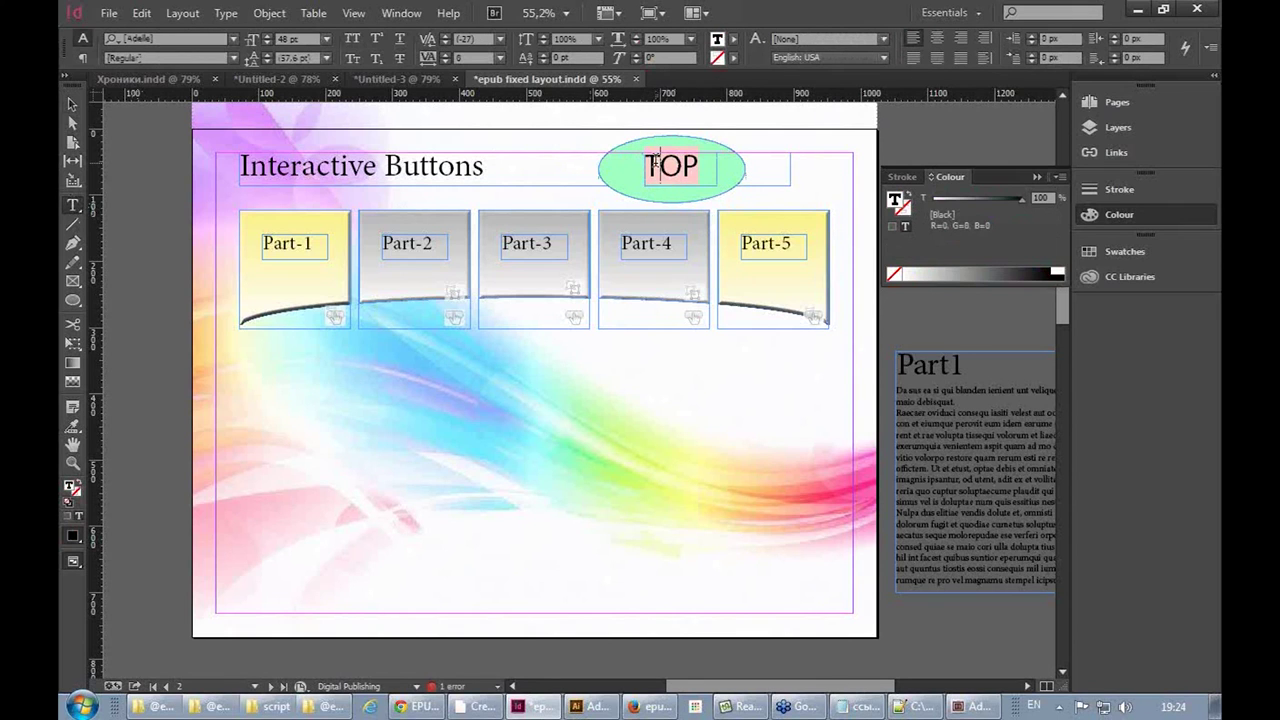
{"action": "key", "text": "ctrl+a"}
{"action": "left_click", "coordinate": [232, 38]}
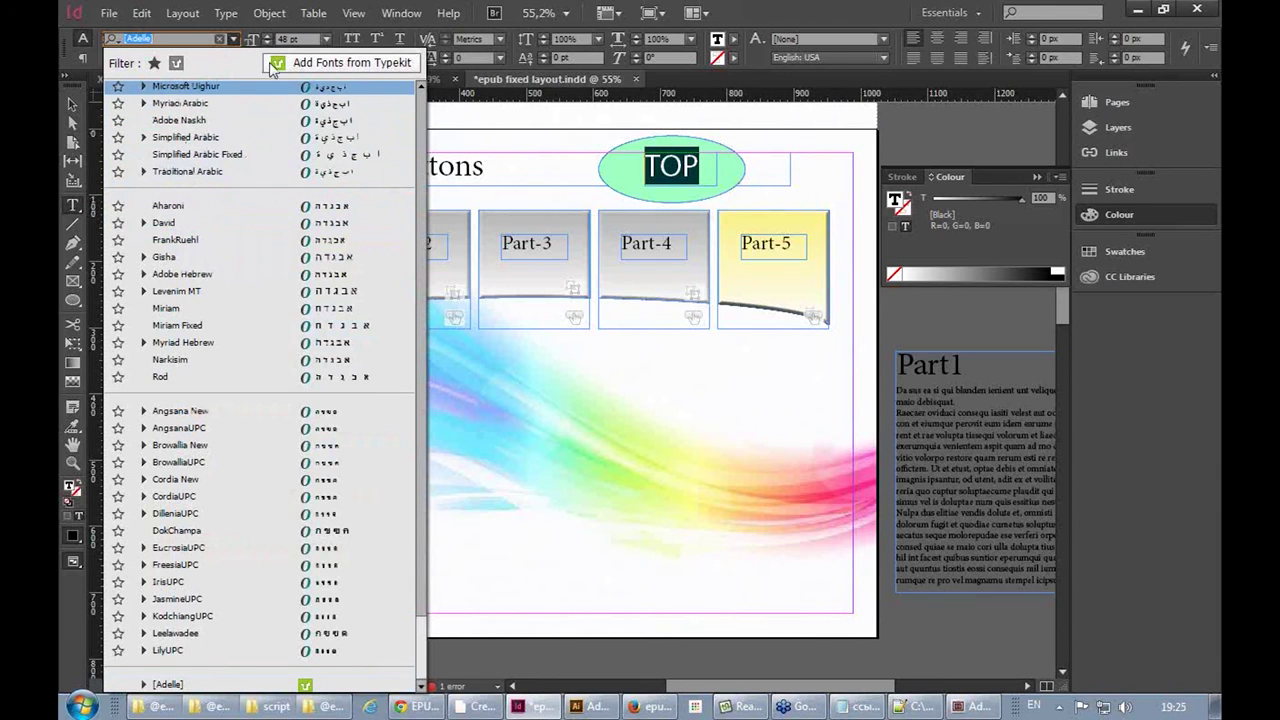
{"action": "type", "text": "mini"}
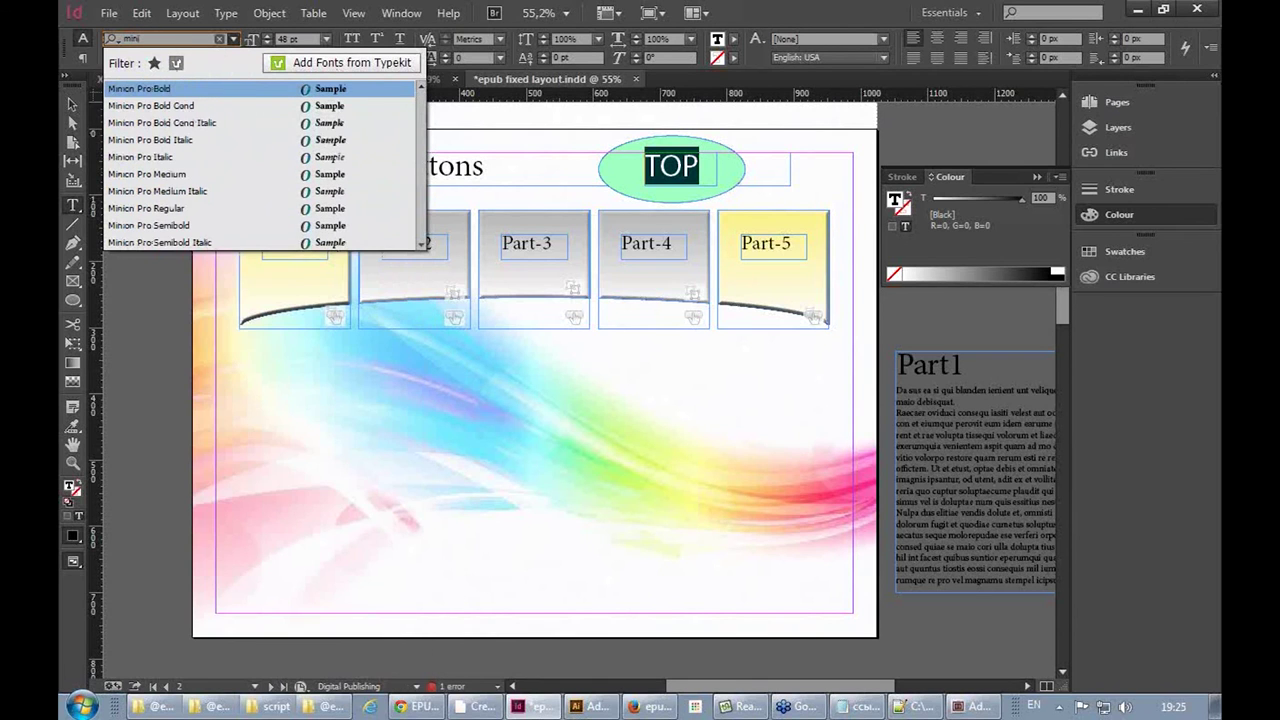
{"action": "key", "text": "Return"}
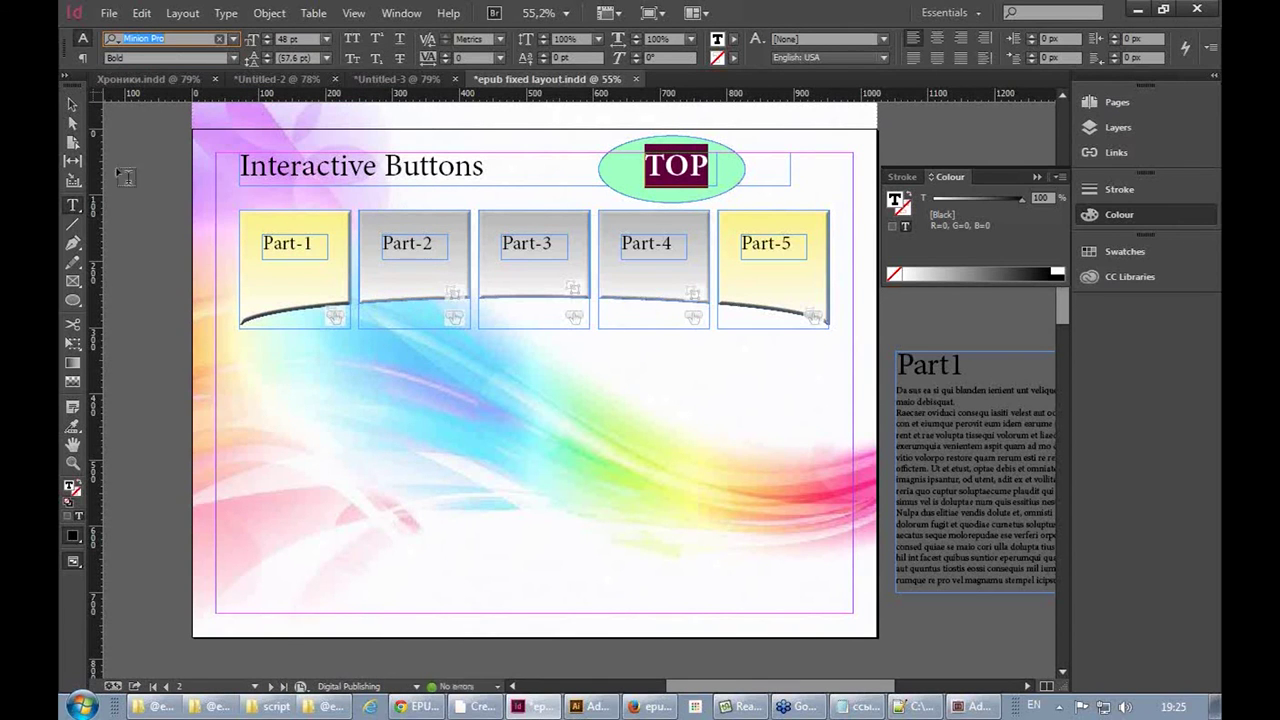
Set the default text font to Minion Pro Regular with nothing selected
{"action": "left_click", "coordinate": [100, 140]}
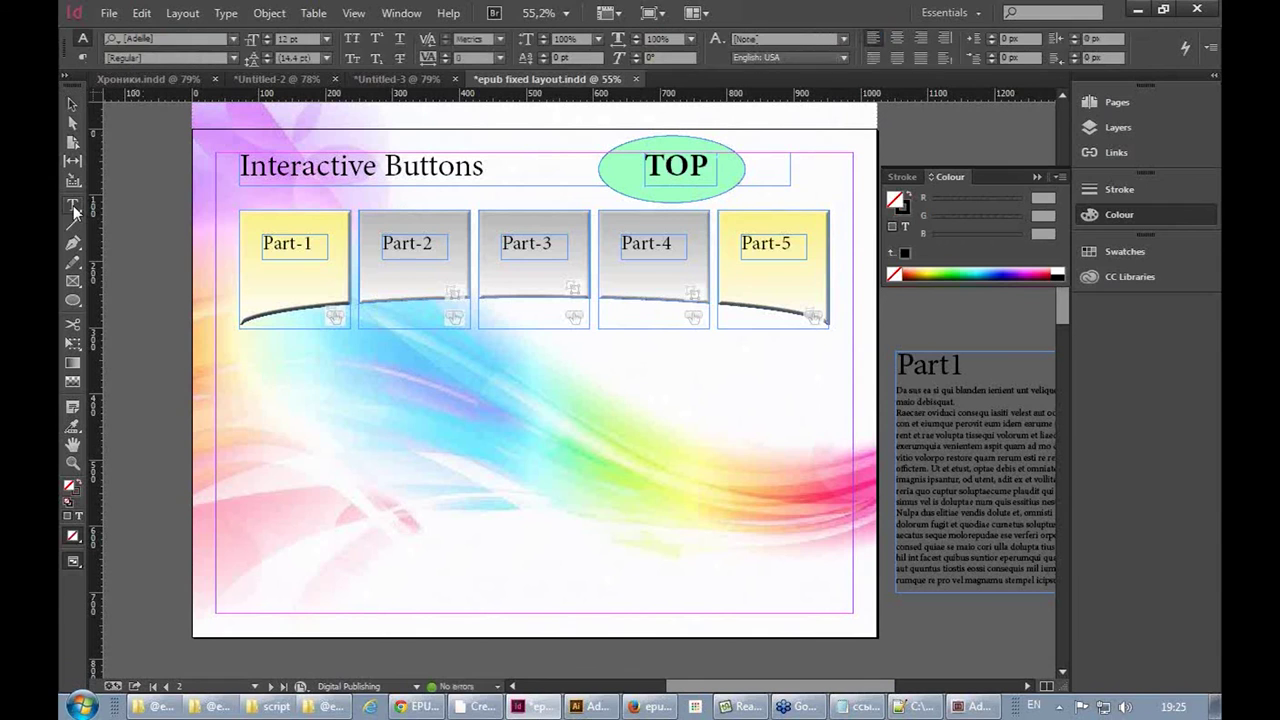
{"action": "left_click", "coordinate": [165, 38]}
{"action": "type", "text": "mini"}
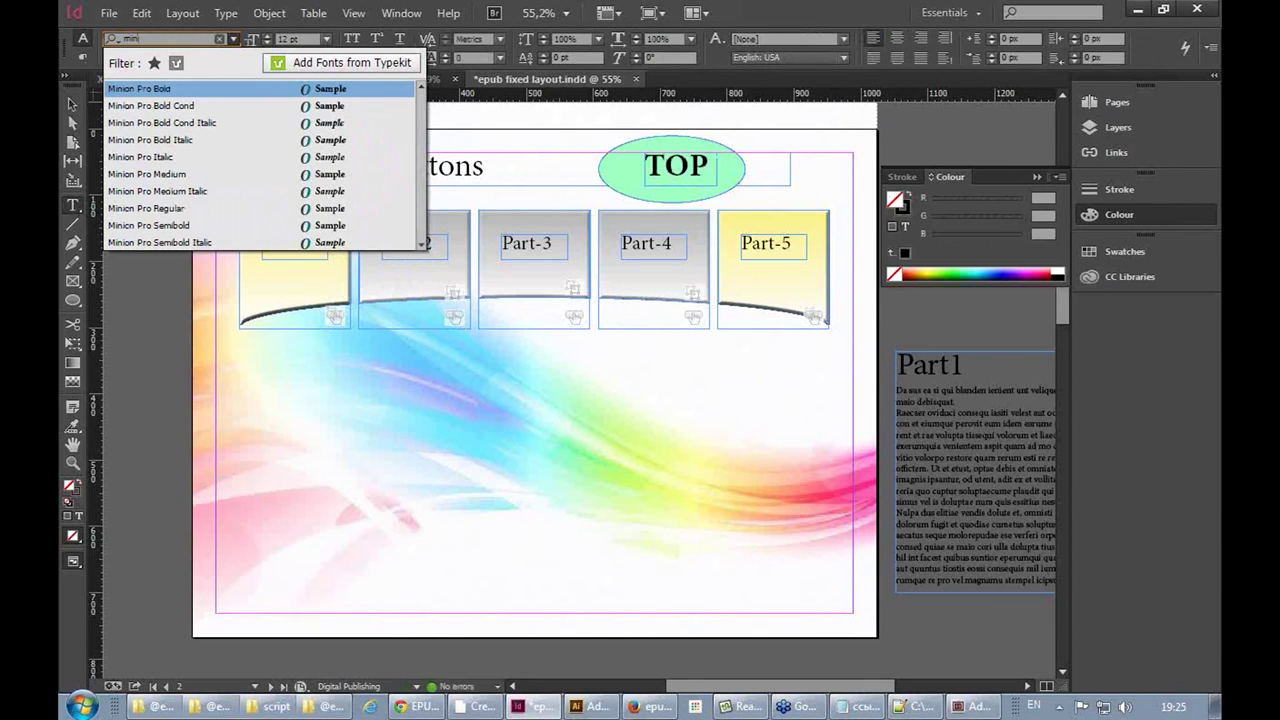
{"action": "key", "text": "Down"}
{"action": "key", "text": "Down"}
{"action": "key", "text": "Down"}
{"action": "key", "text": "Down"}
{"action": "key", "text": "Down"}
{"action": "key", "text": "Down"}
{"action": "key", "text": "Down"}
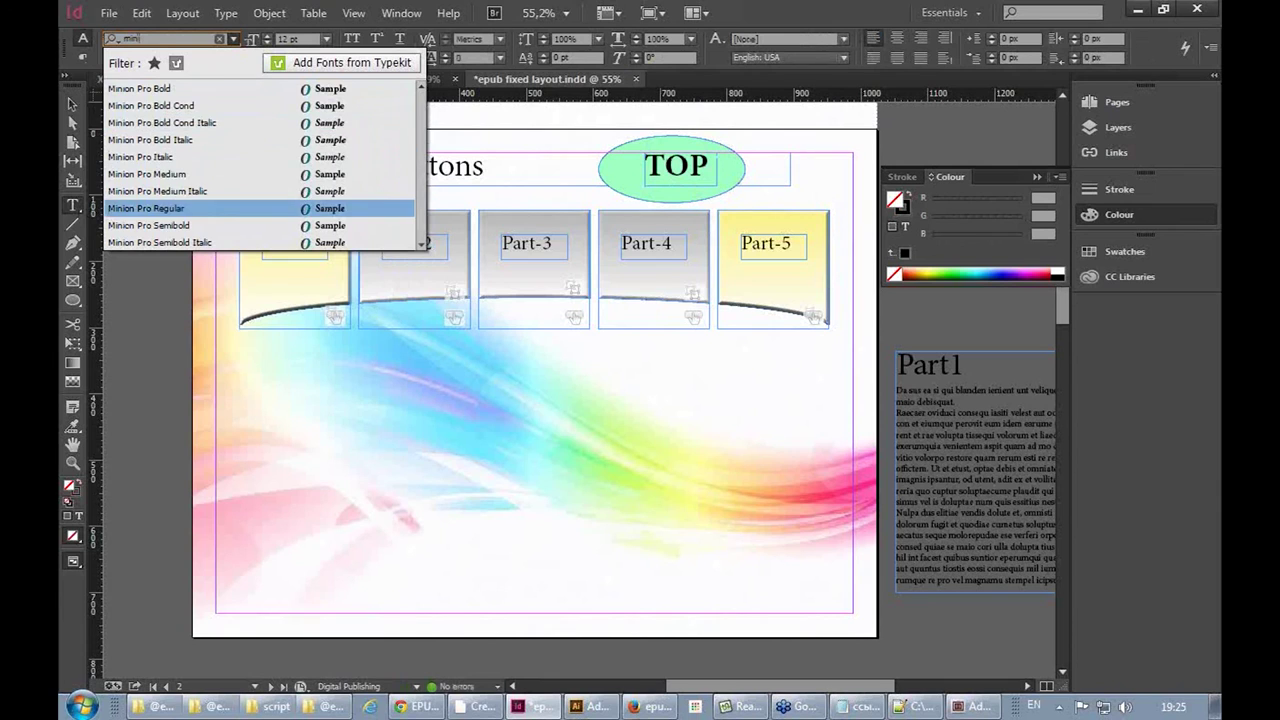
{"action": "key", "text": "Return"}
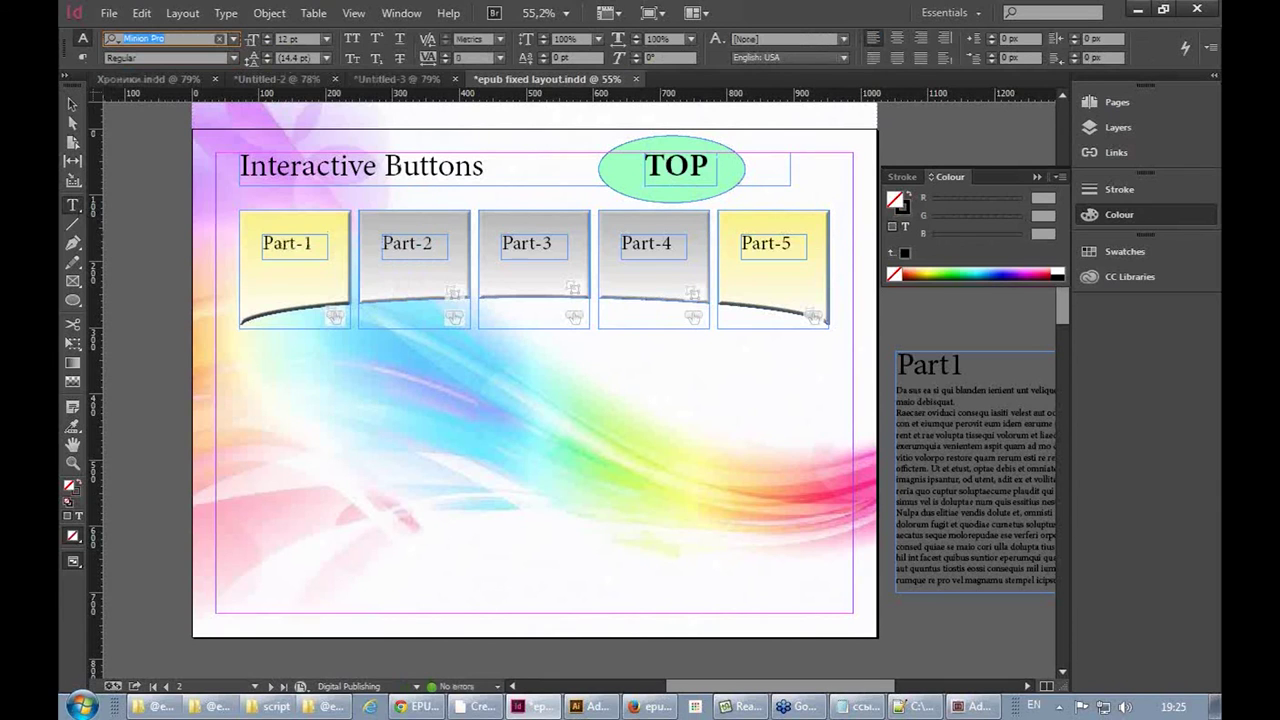
Move the TOP group to X 36 px, Y 352 px and place a copy directly below it at Y 490 px
{"action": "left_click", "coordinate": [72, 104]}
{"action": "left_click", "coordinate": [620, 170]}
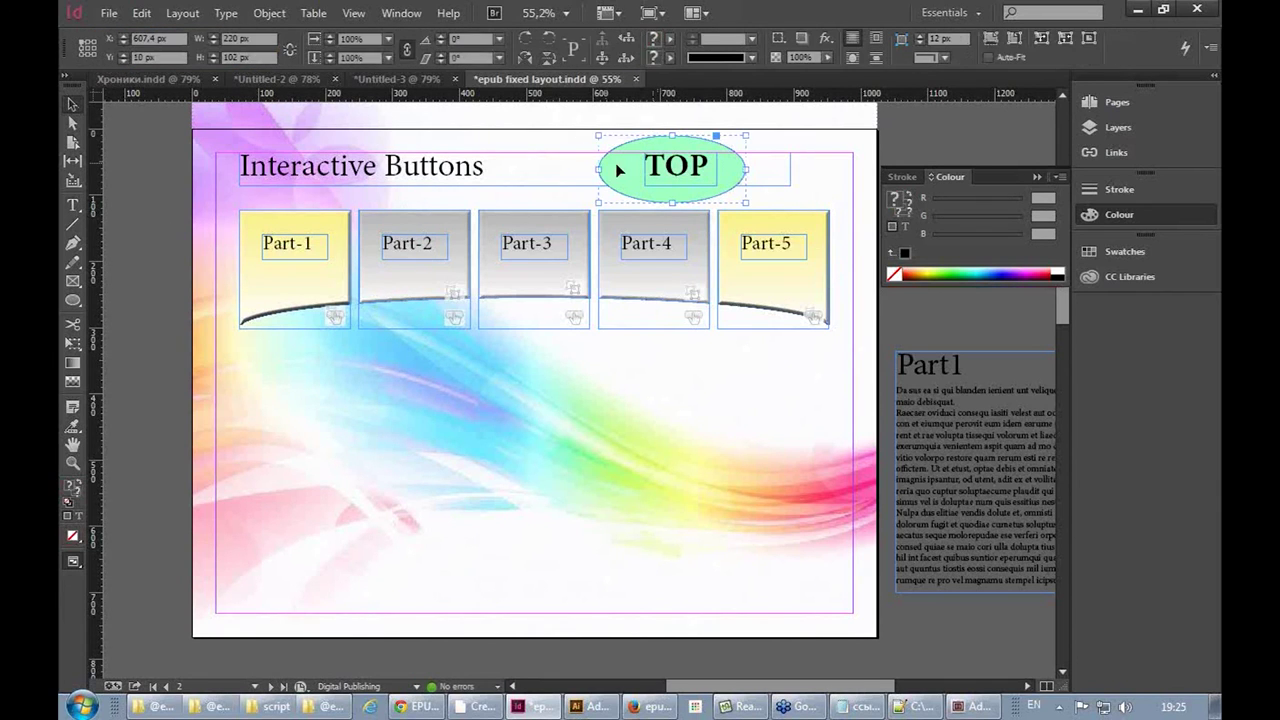
{"action": "left_click_drag", "start_coordinate": [667, 172], "coordinate": [284, 400]}
{"action": "left_click_drag", "start_coordinate": [459, 423], "coordinate": [474, 299]}
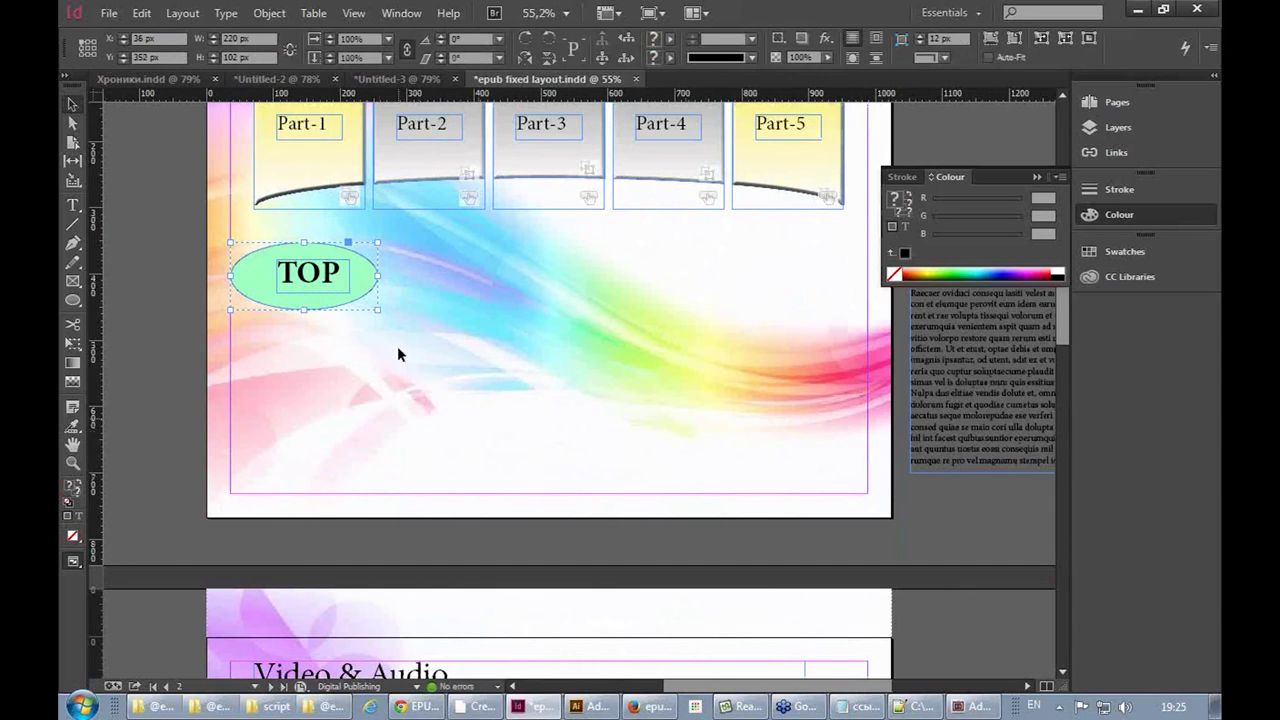
{"action": "left_click_drag", "start_coordinate": [363, 277], "coordinate": [373, 367]}
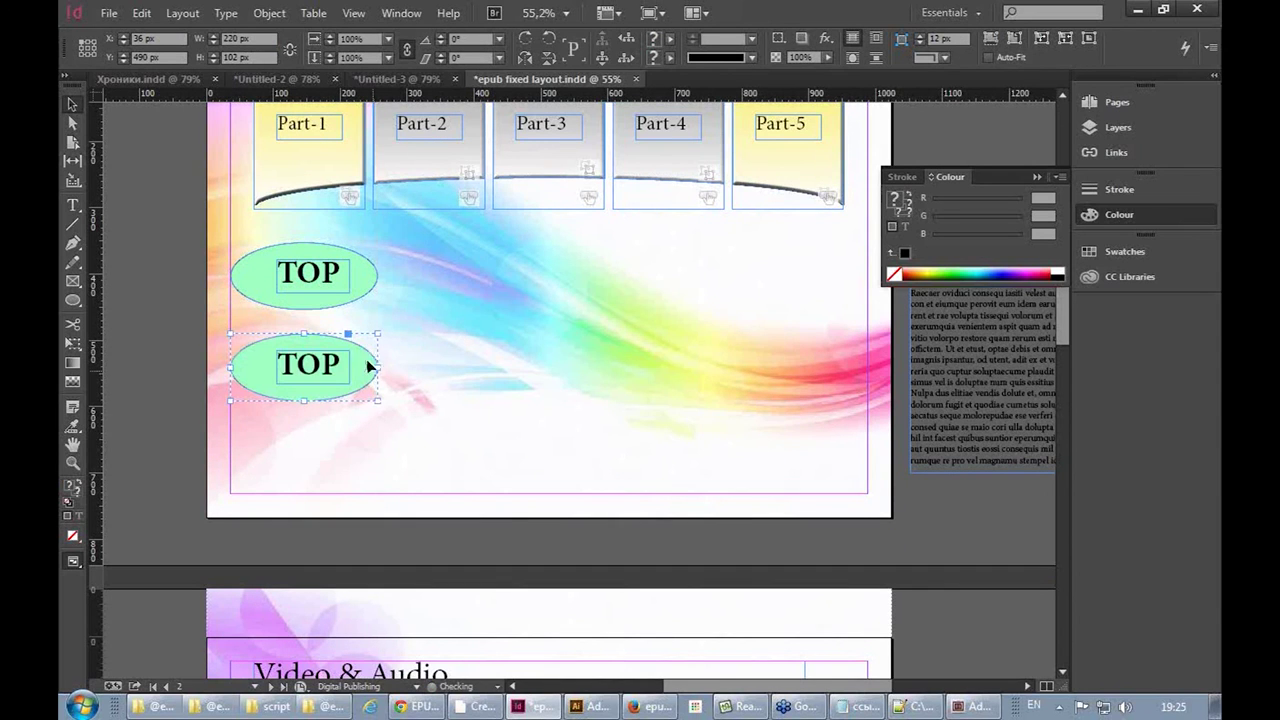
Replace the lower copy's label with text beginning with MID and widen its text frame to about 166 px
{"action": "double_click", "coordinate": [313, 366]}
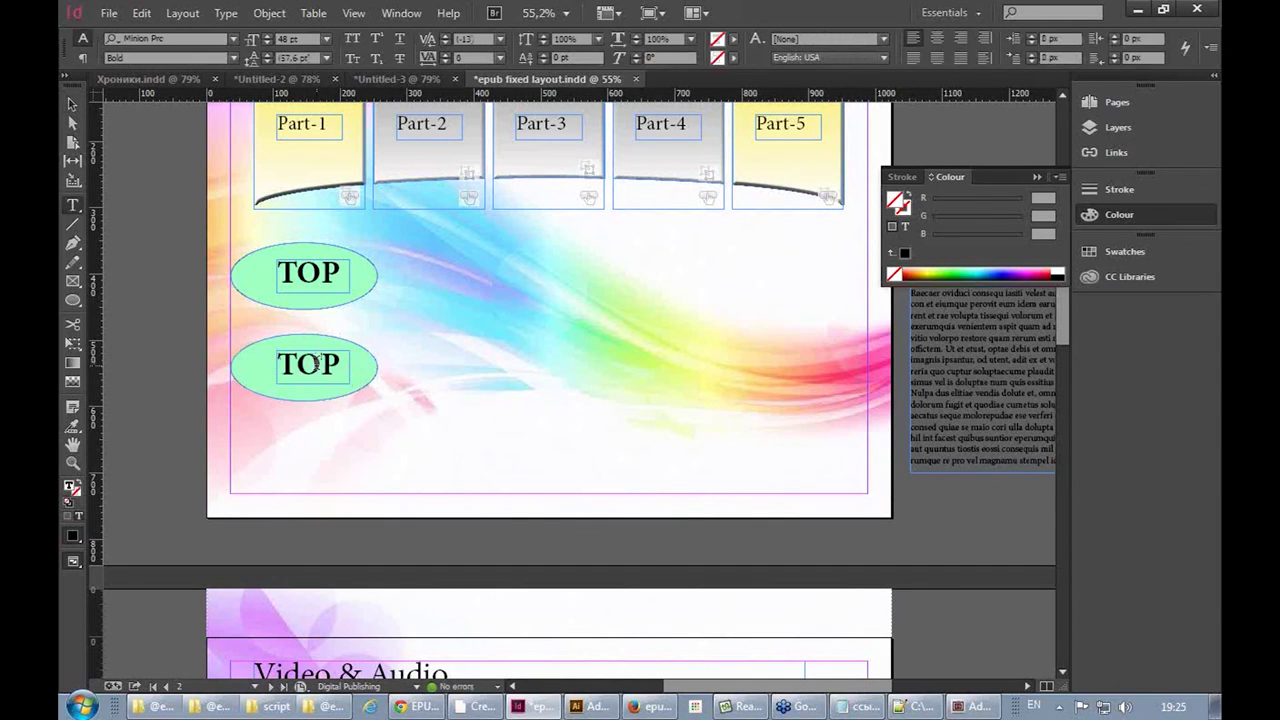
{"action": "double_click", "coordinate": [316, 363]}
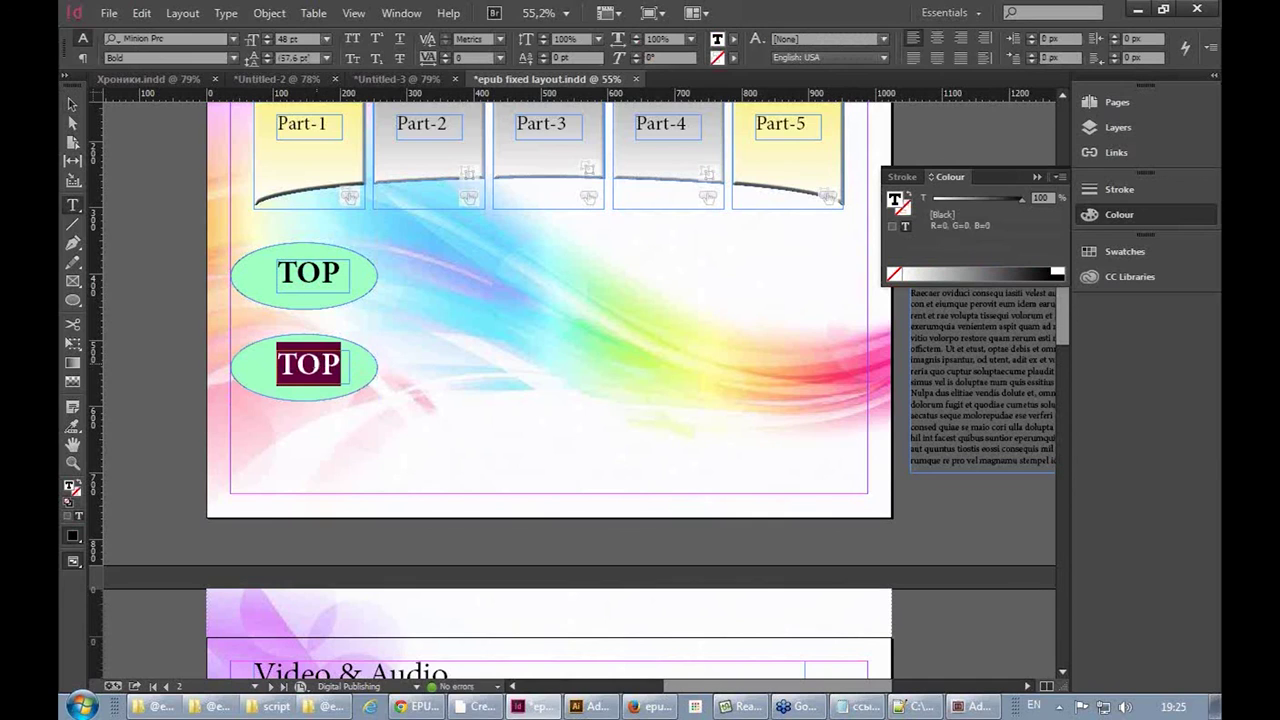
{"action": "type", "text": "V\\"}
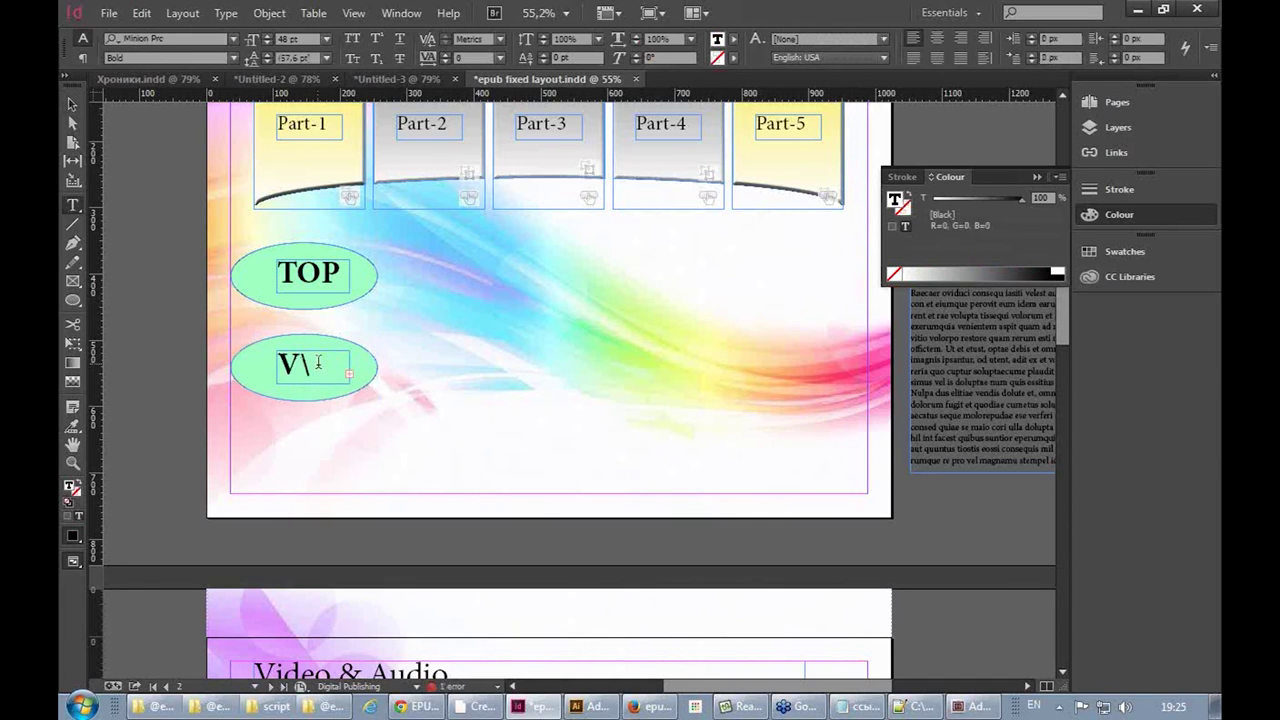
{"action": "key", "text": "ctrl+a"}
{"action": "key", "text": "BackSpace"}
{"action": "left_click", "coordinate": [304, 365]}
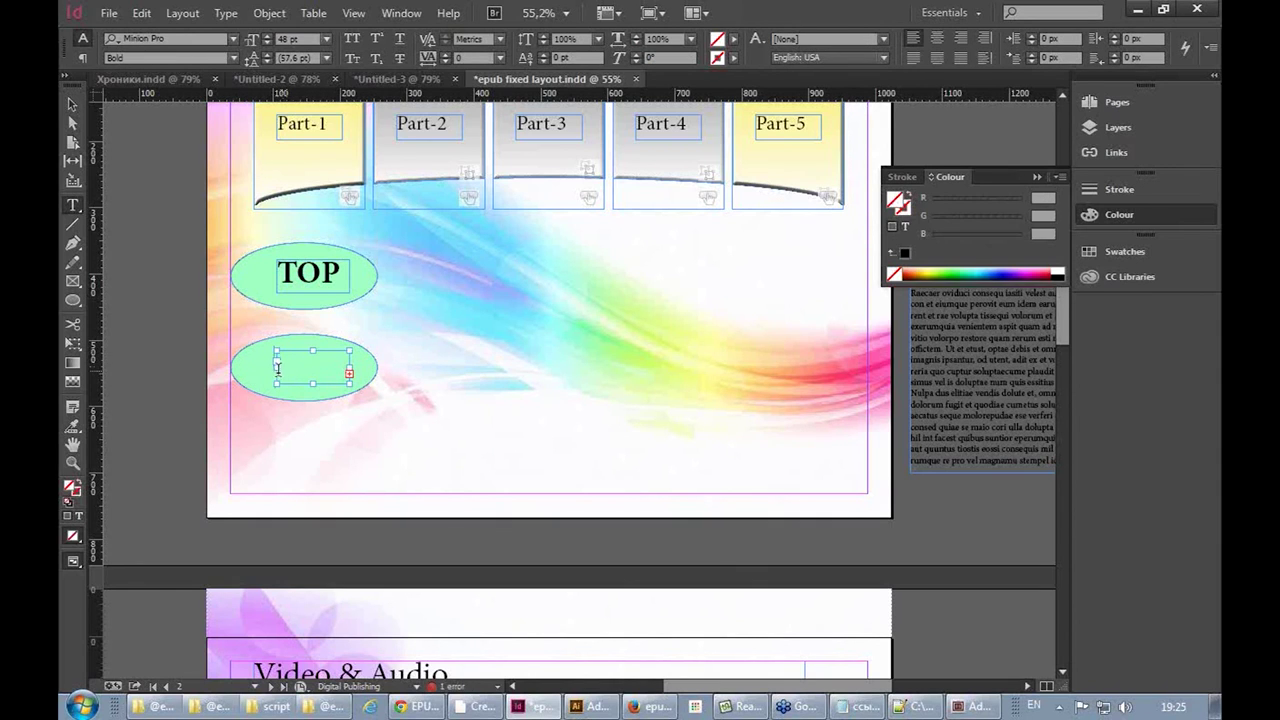
{"action": "left_click", "coordinate": [275, 366]}
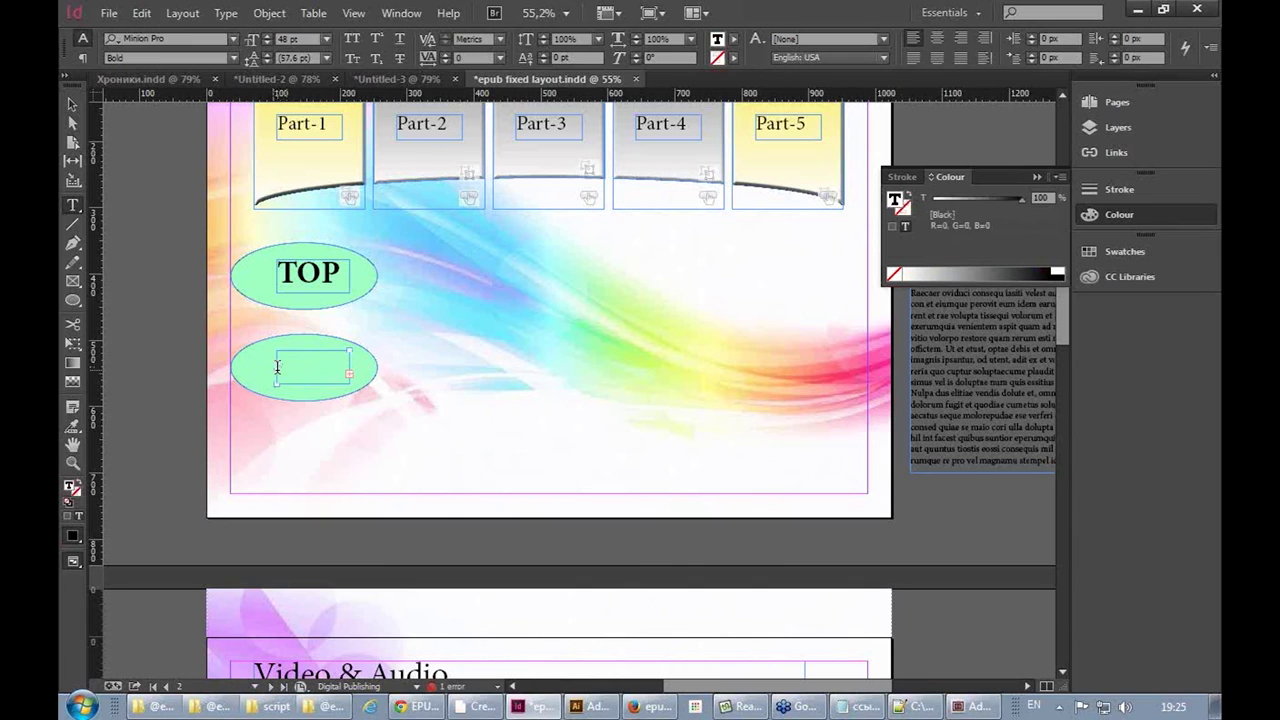
{"action": "key", "text": "Escape"}
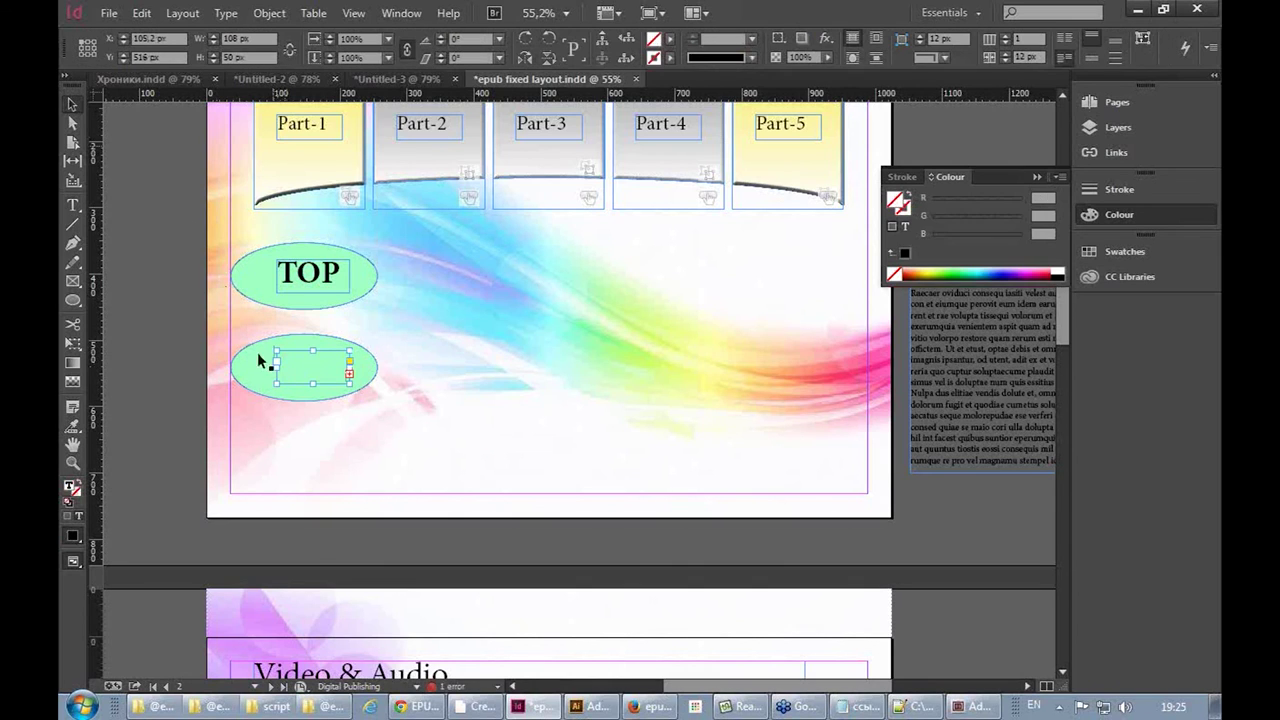
{"action": "left_click_drag", "start_coordinate": [259, 370], "coordinate": [245, 367]}
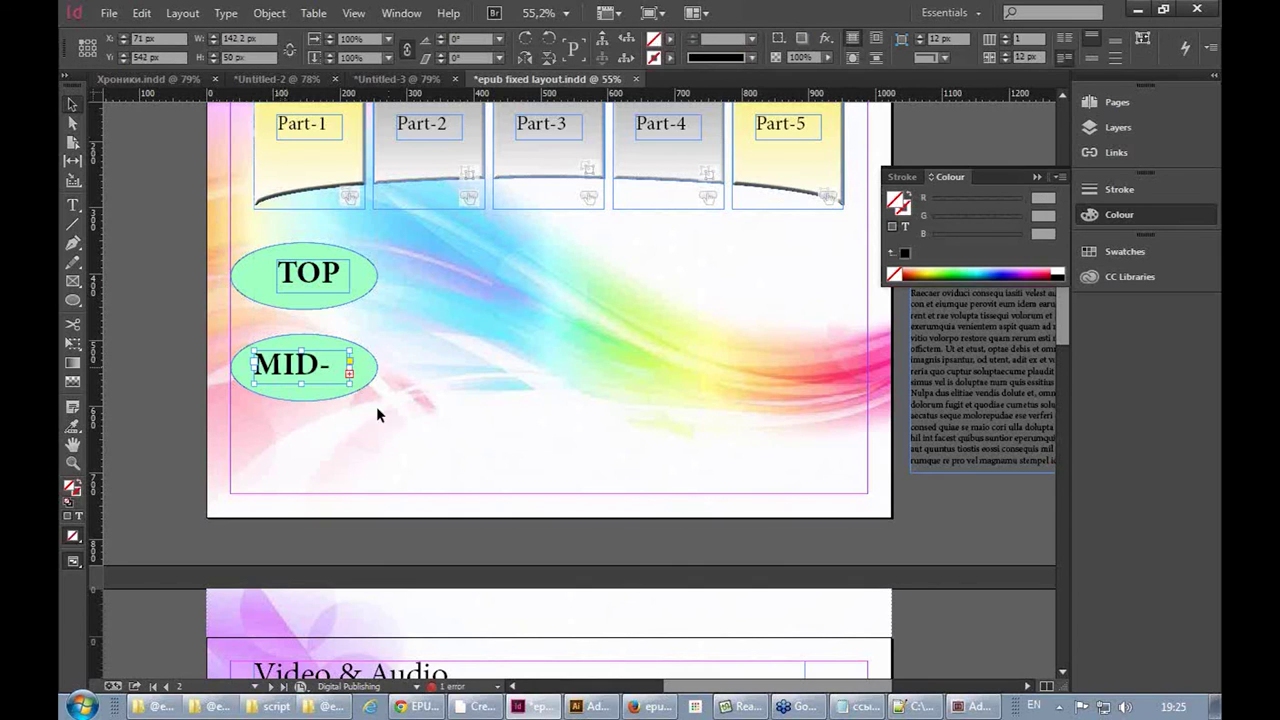
{"action": "left_click_drag", "start_coordinate": [352, 384], "coordinate": [363, 384]}
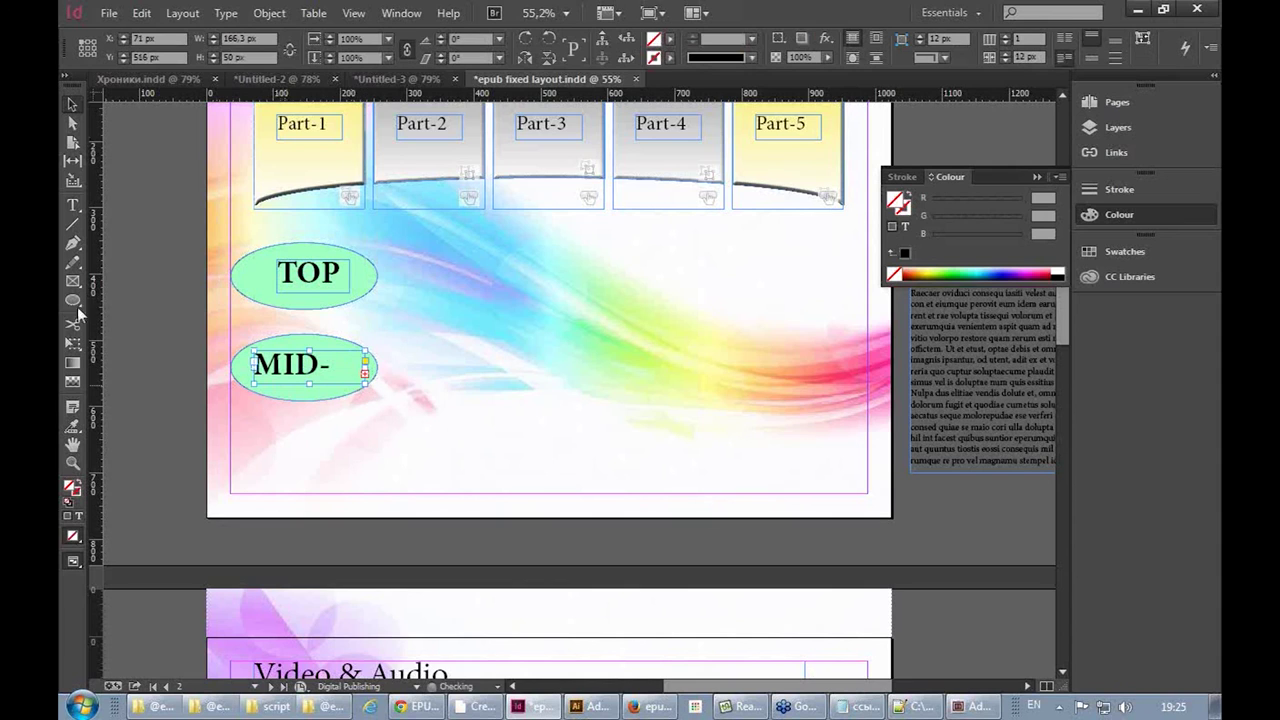
Shorten the lower ellipse's label so it reads just MID
{"action": "left_click", "coordinate": [71, 206]}
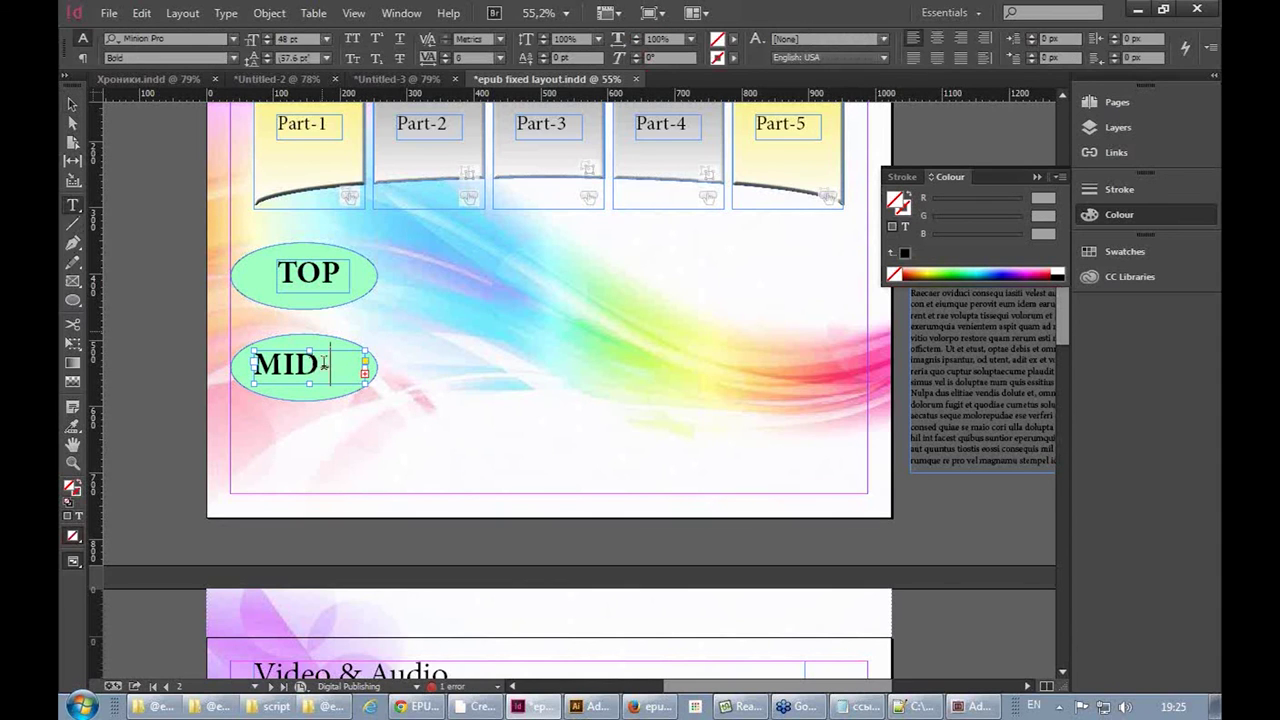
{"action": "left_click", "coordinate": [321, 365]}
{"action": "key", "text": "BackSpace"}
{"action": "key", "text": "Home"}
{"action": "type", "text": "MI"}
{"action": "key", "text": "BackSpace"}
{"action": "key", "text": "BackSpace"}
Centre the MID label in its ellipse and resize its text frame to about 105 px wide
{"action": "left_click", "coordinate": [72, 104]}
{"action": "left_click_drag", "start_coordinate": [298, 360], "coordinate": [315, 356]}
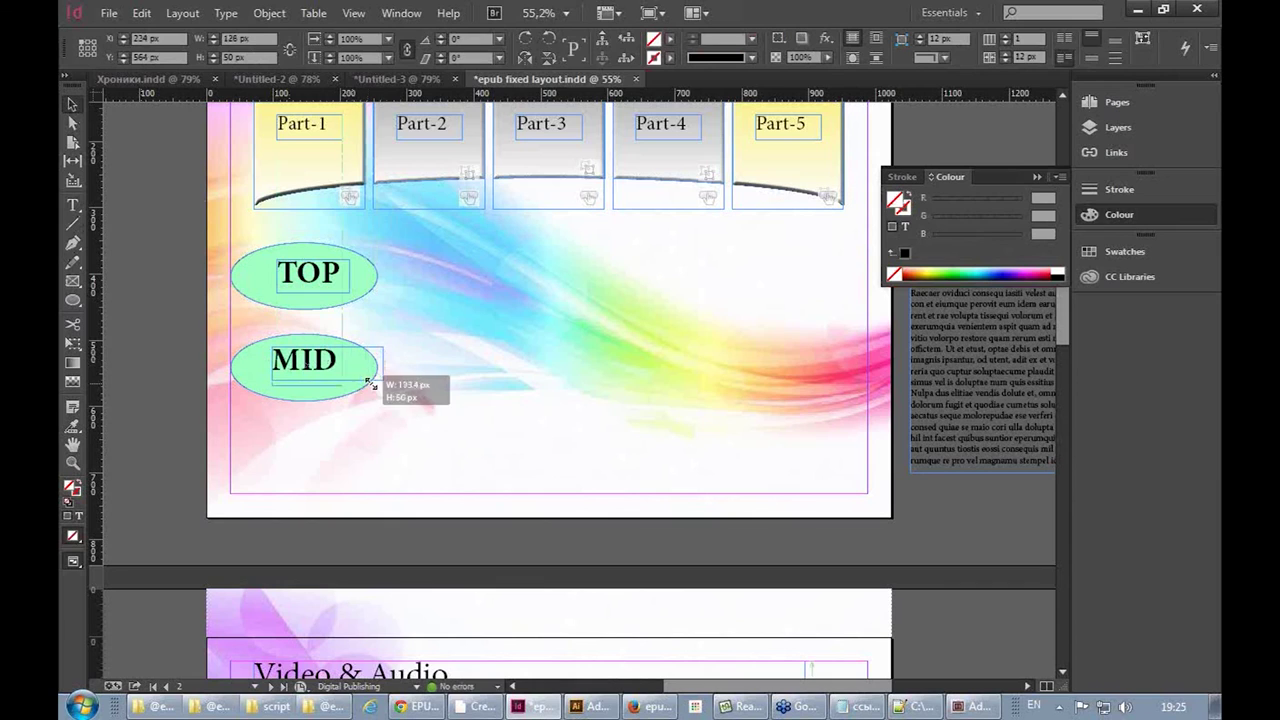
{"action": "left_click", "coordinate": [371, 380]}
Duplicate the MID ellipse group below it at Y 638 px and change the copy's label to BOT
{"action": "left_click_drag", "start_coordinate": [361, 366], "coordinate": [357, 466]}
{"action": "double_click", "coordinate": [306, 460]}
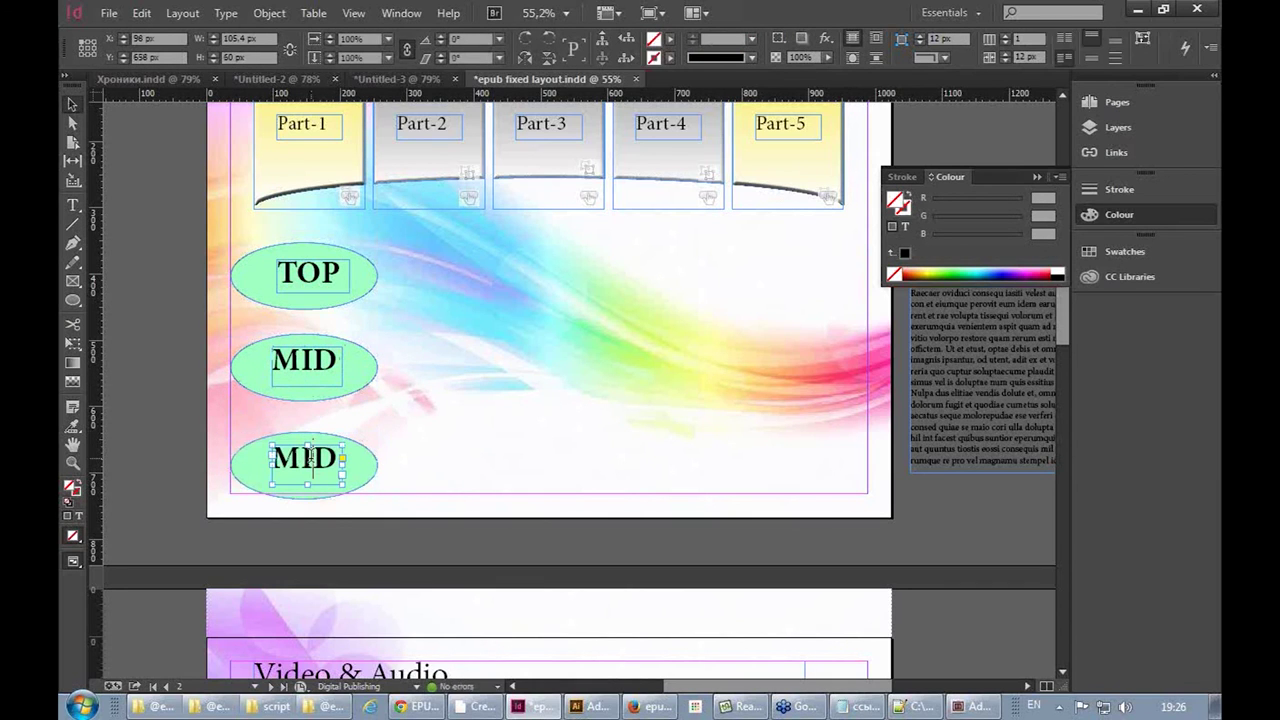
{"action": "double_click", "coordinate": [310, 457]}
{"action": "double_click", "coordinate": [310, 457]}
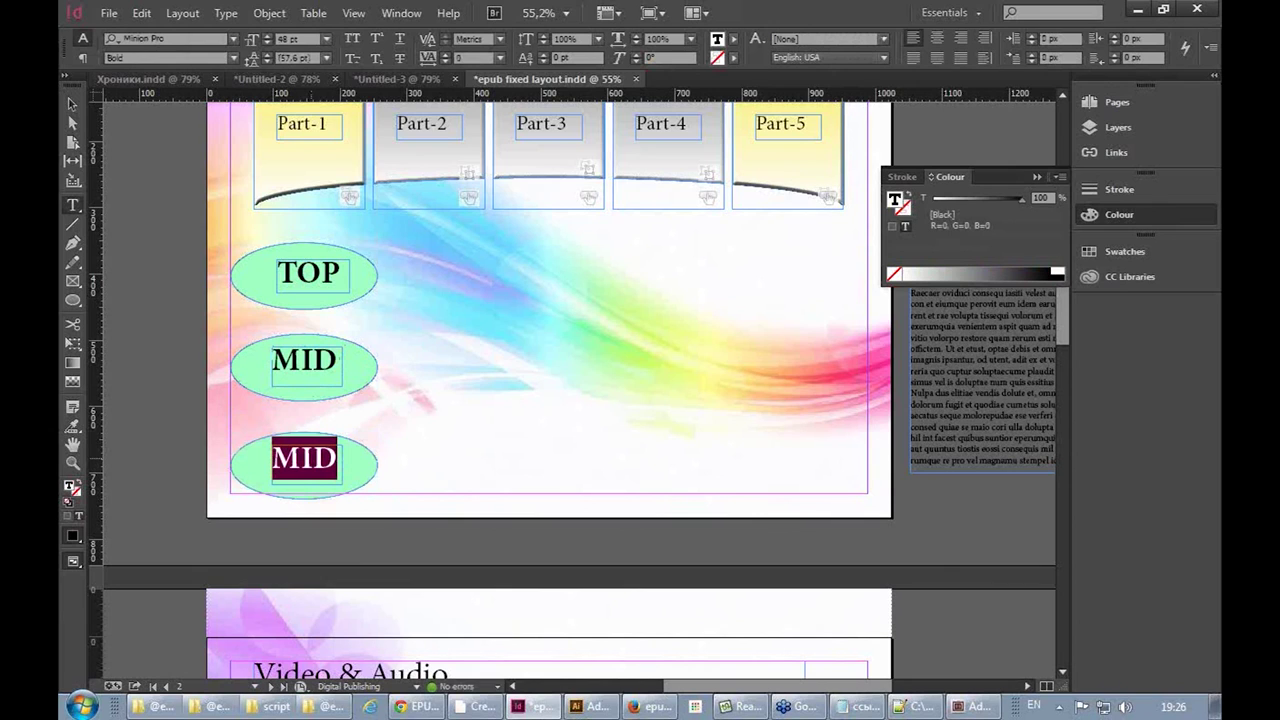
{"action": "type", "text": "BOT"}
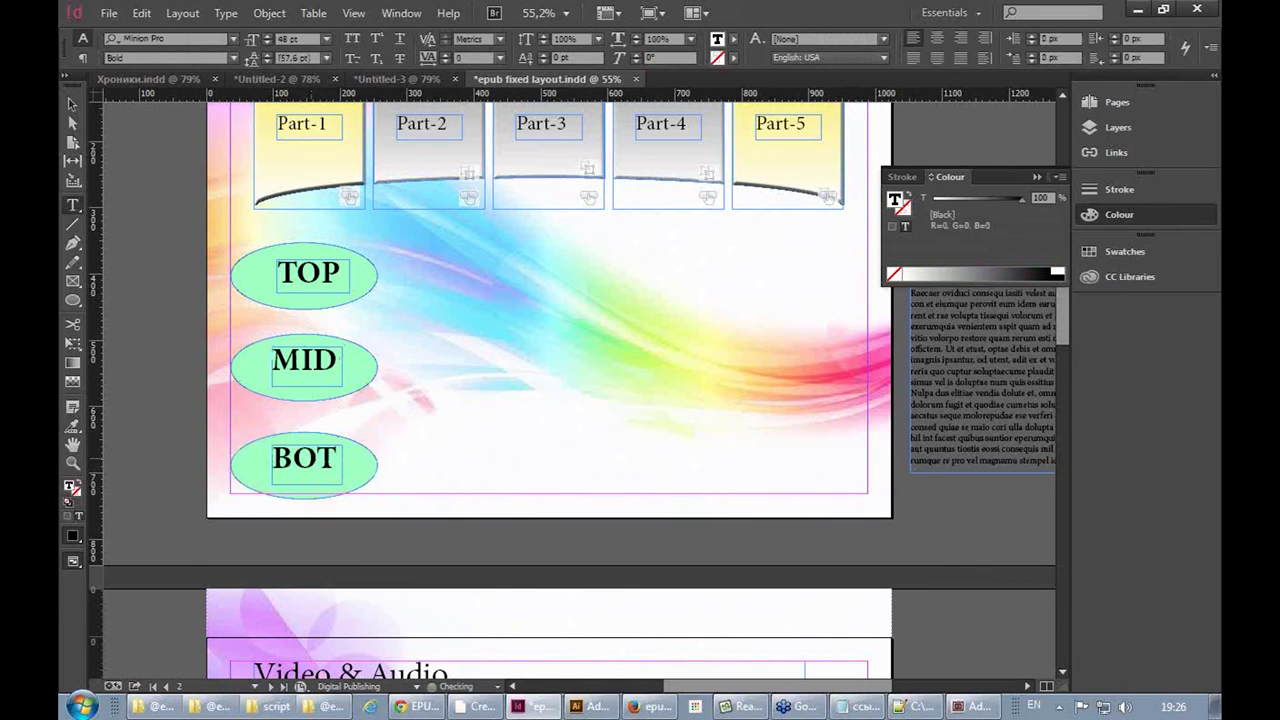
Fill the ellipse behind the MID label with yellow, RGB 248, 255, 64
{"action": "left_click", "coordinate": [72, 104]}
{"action": "left_click", "coordinate": [308, 275]}
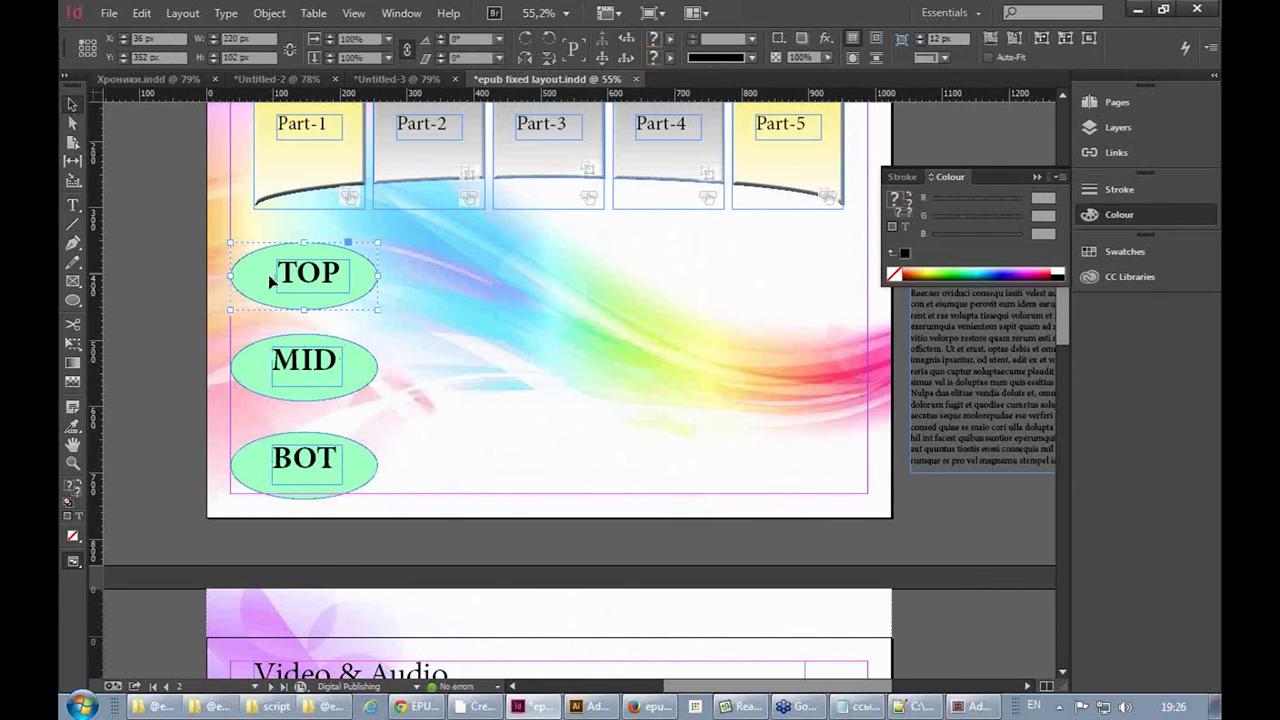
{"action": "left_click", "coordinate": [266, 381]}
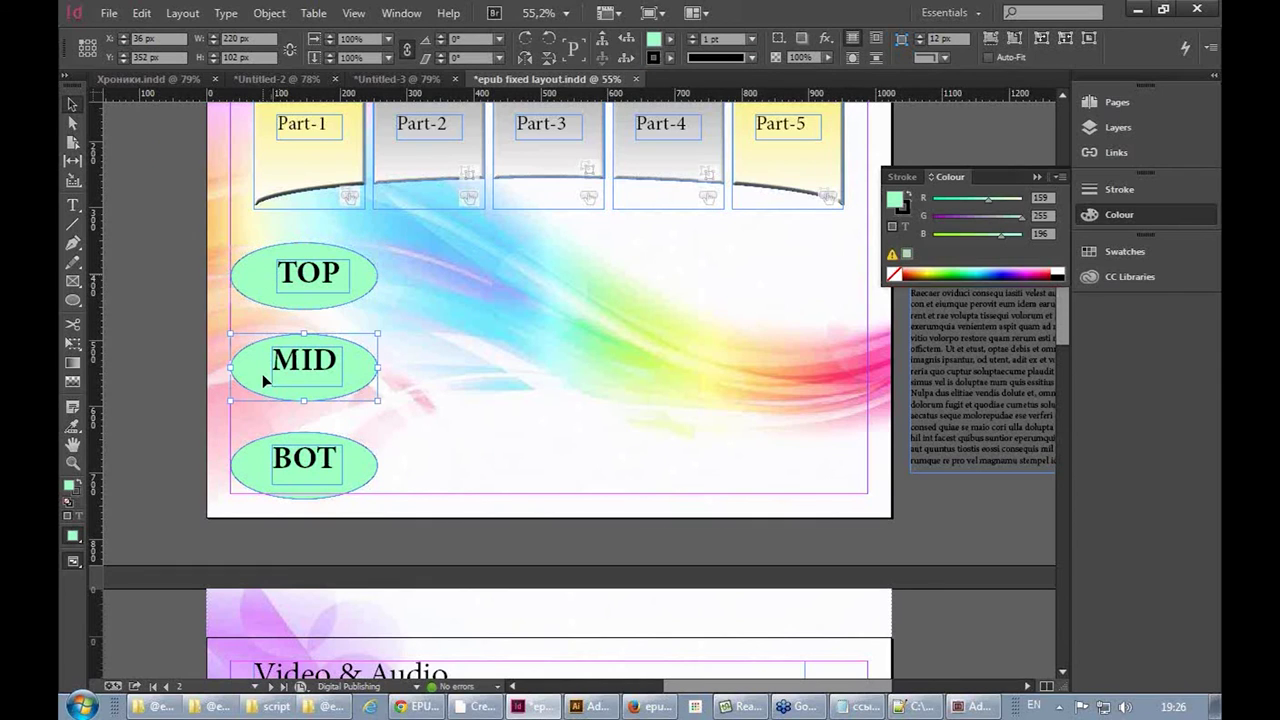
{"action": "left_click_drag", "start_coordinate": [930, 266], "coordinate": [920, 276]}
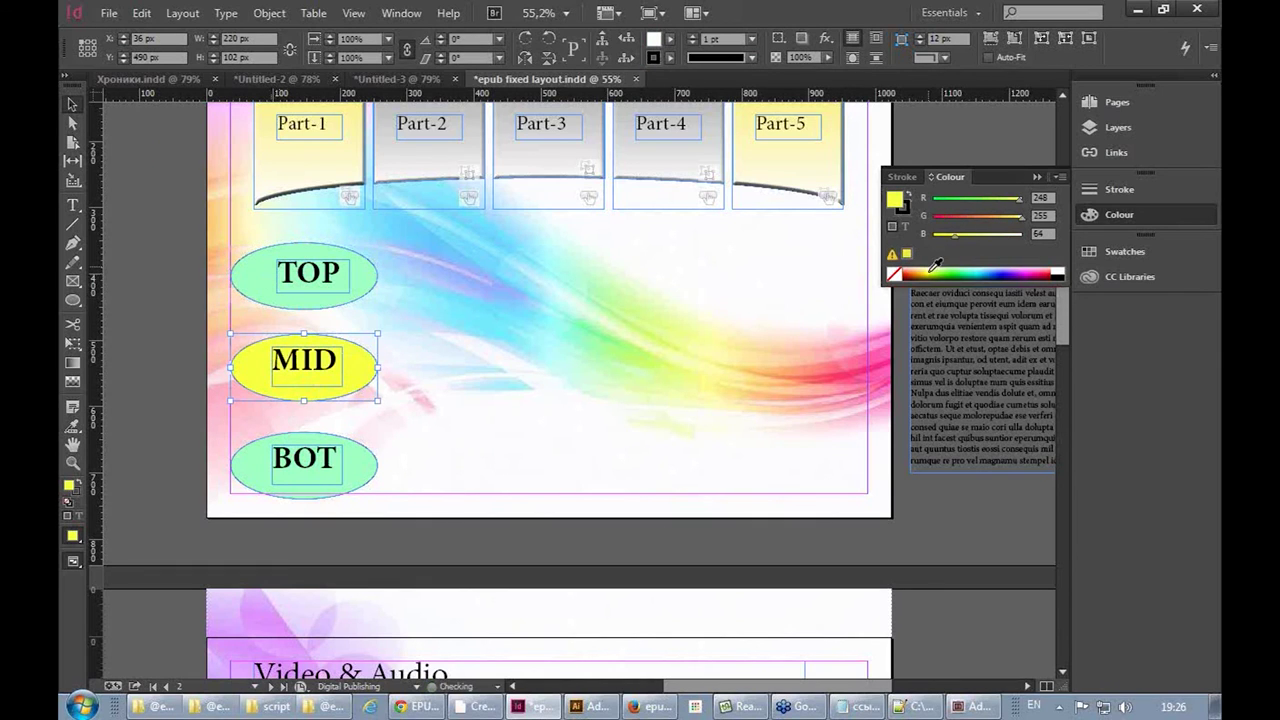
Fill the ellipse behind the BOT label with magenta pink and deselect it
{"action": "left_click", "coordinate": [368, 460]}
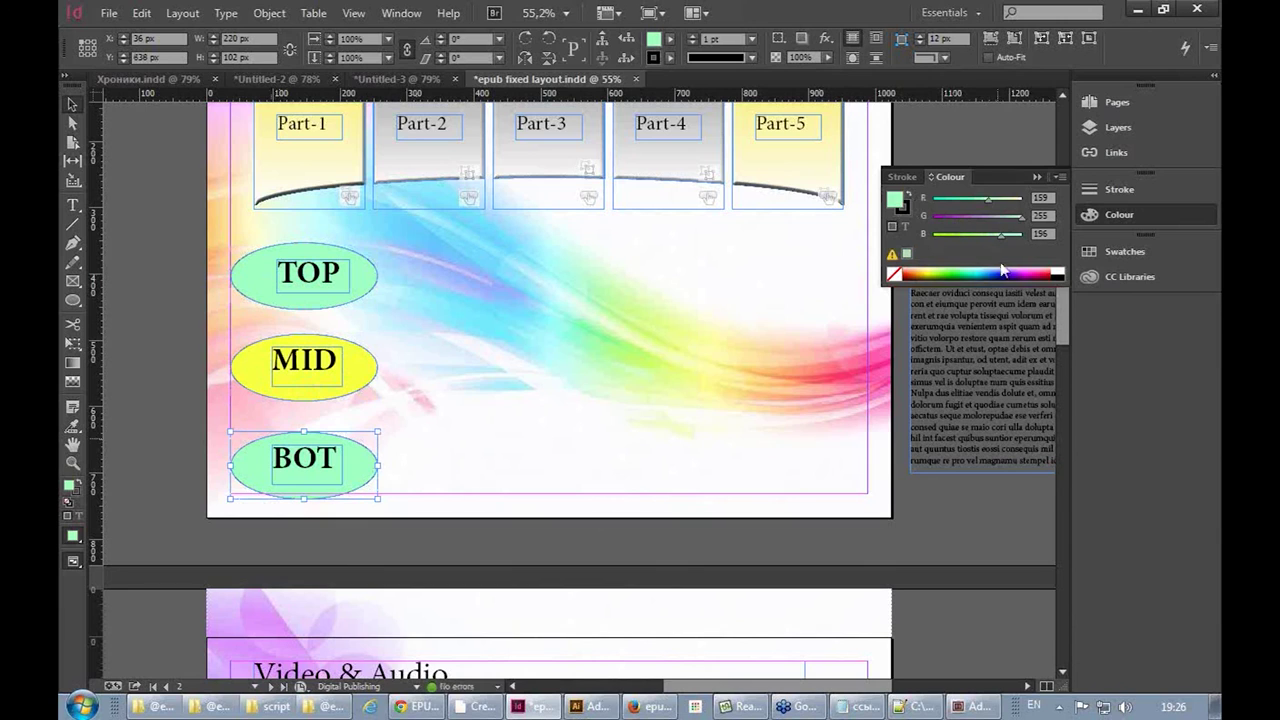
{"action": "left_click", "coordinate": [1033, 268]}
{"action": "left_click", "coordinate": [192, 315]}
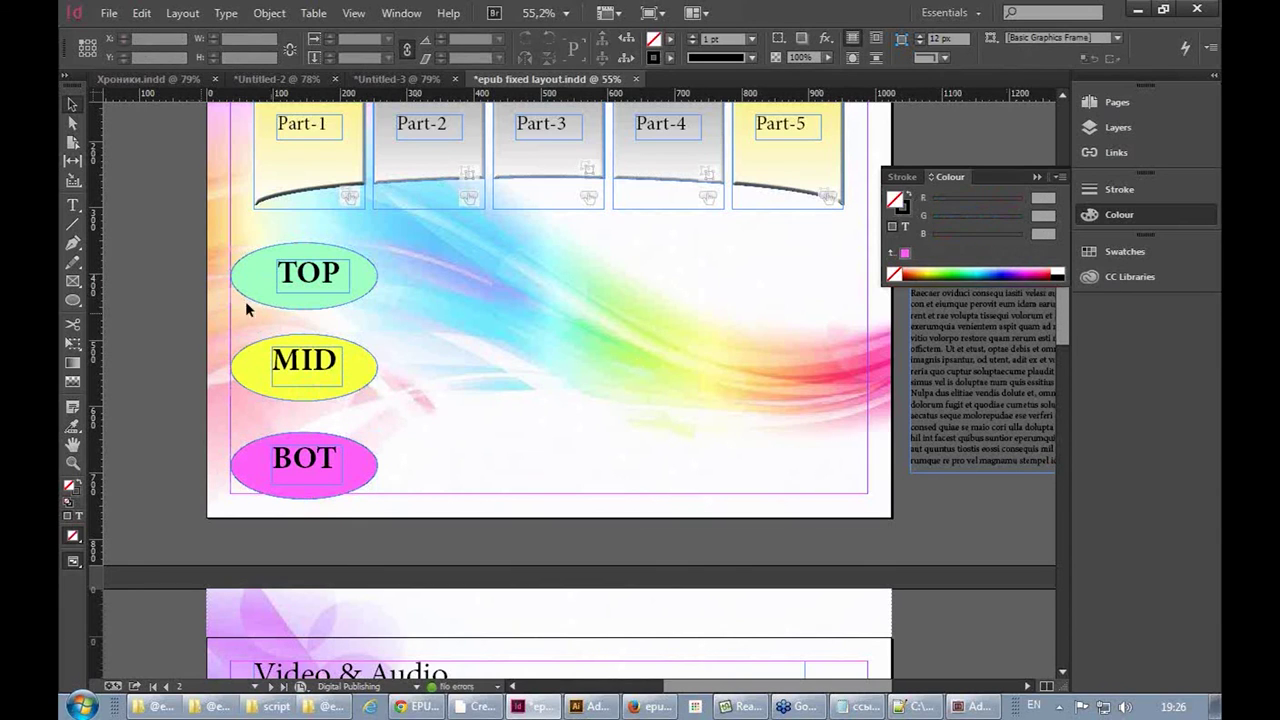
Draw a rectangle about 274 px wide and 374 px high beside the TOP, MID and BOT ellipses
{"action": "left_click", "coordinate": [267, 370]}
{"action": "left_click", "coordinate": [281, 462]}
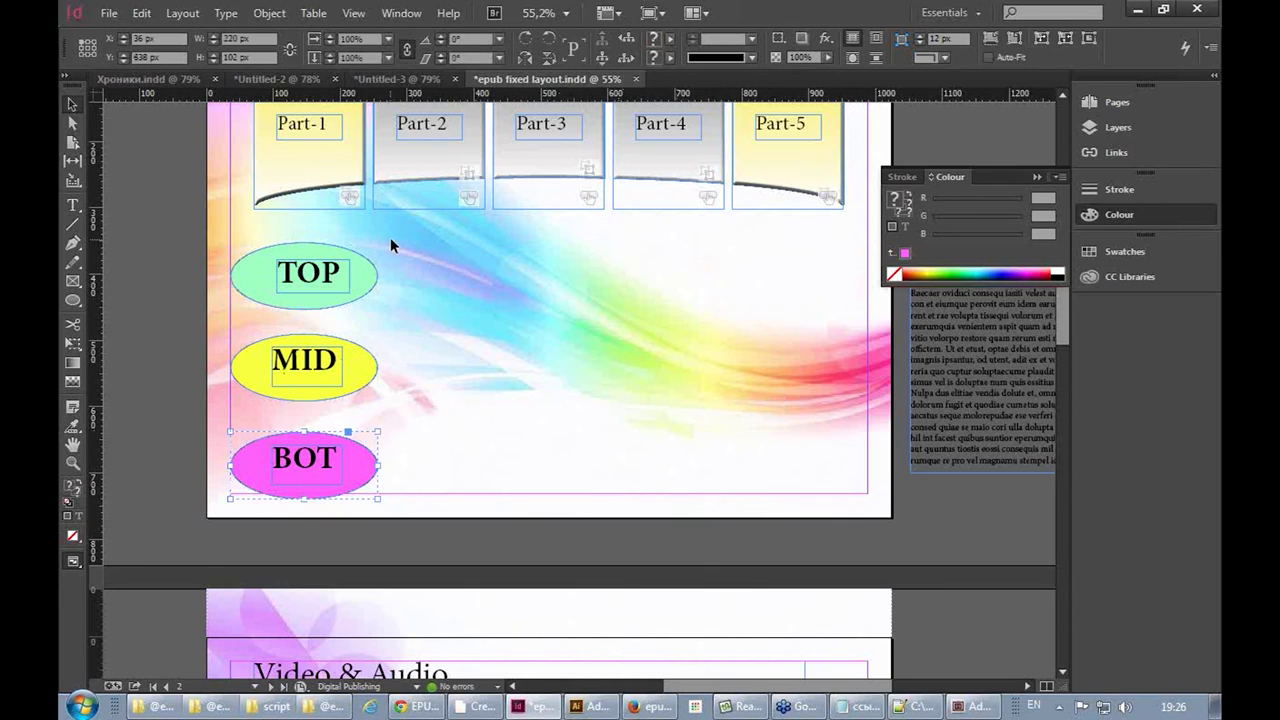
{"action": "left_click", "coordinate": [74, 205]}
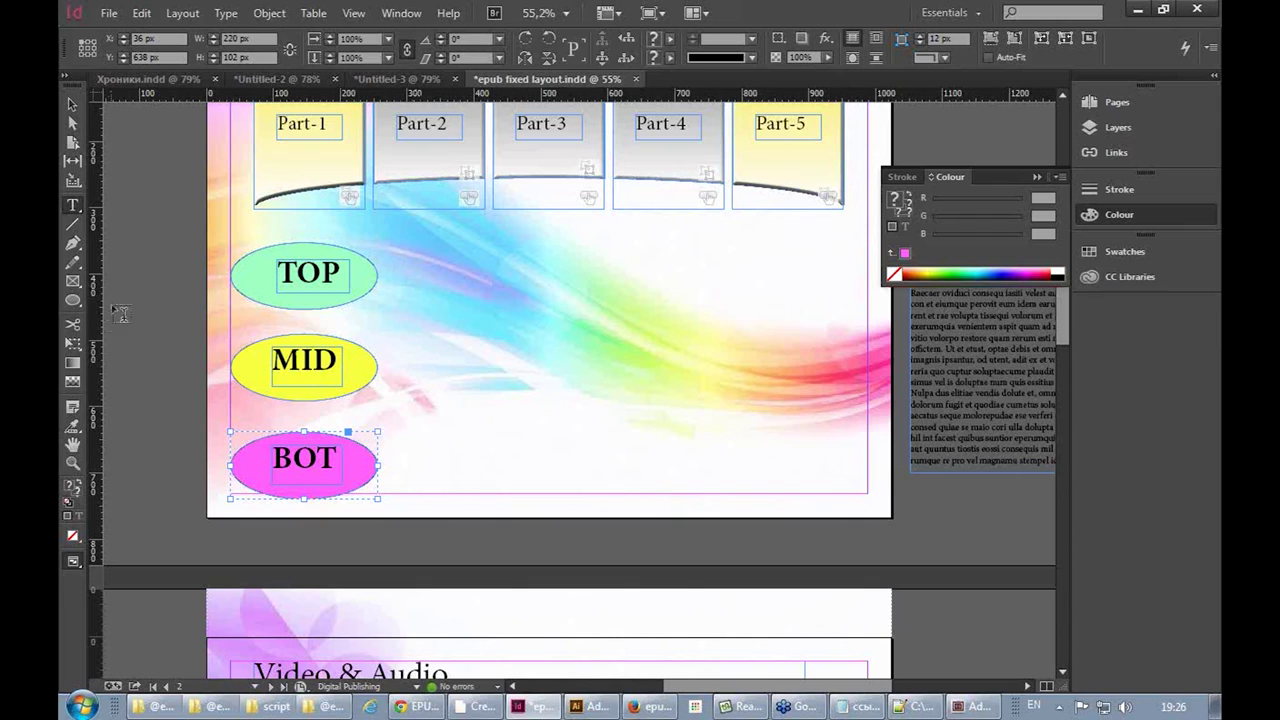
{"action": "left_click_drag", "start_coordinate": [73, 303], "coordinate": [142, 298]}
{"action": "left_click_drag", "start_coordinate": [438, 236], "coordinate": [660, 472]}
{"action": "left_click_drag", "start_coordinate": [475, 258], "coordinate": [613, 485]}
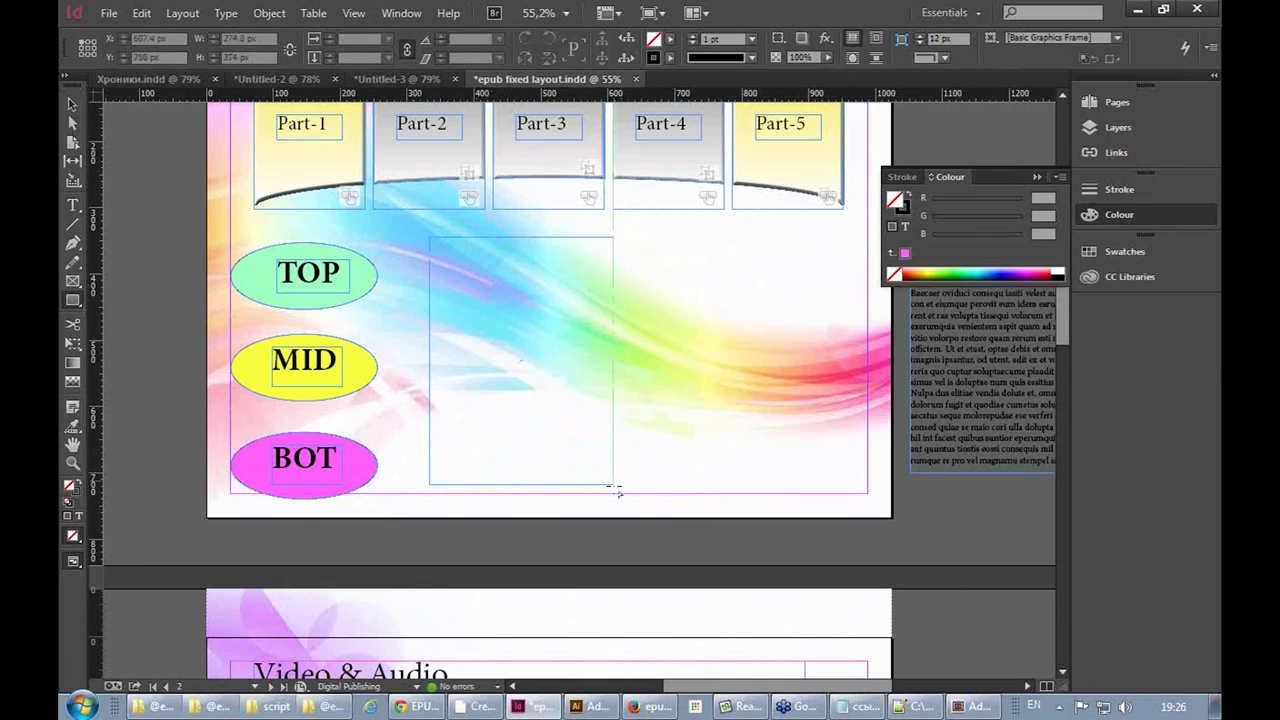
{"action": "left_click", "coordinate": [72, 106]}
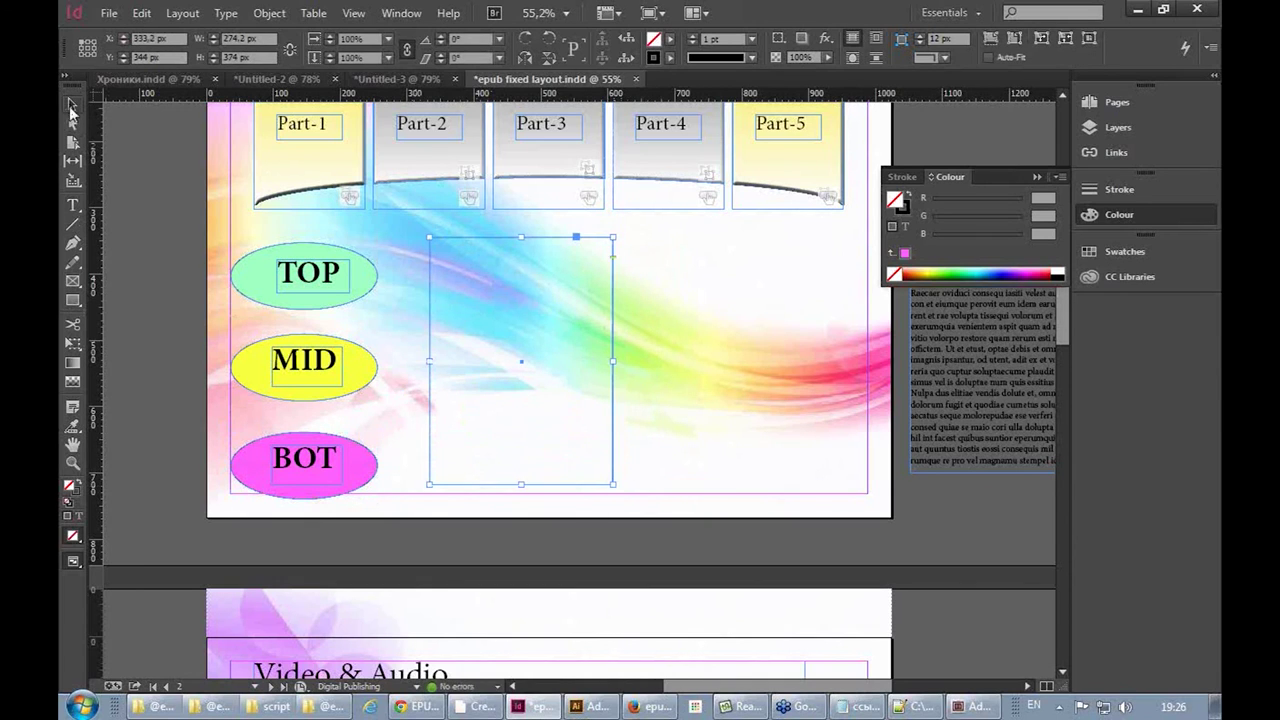
Fill the rectangle with the green sampled from the TOP ellipse
{"action": "left_click", "coordinate": [71, 424]}
{"action": "left_click", "coordinate": [270, 260]}
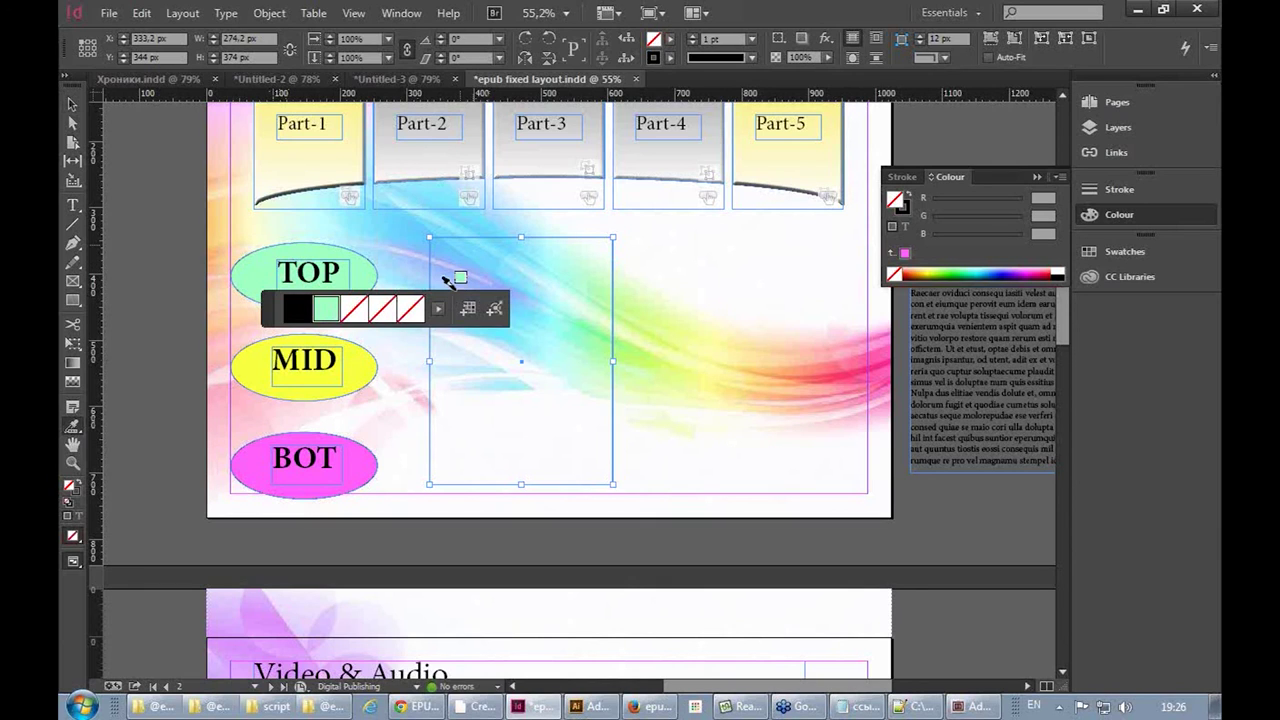
{"action": "left_click", "coordinate": [509, 261]}
{"action": "key", "text": "v"}
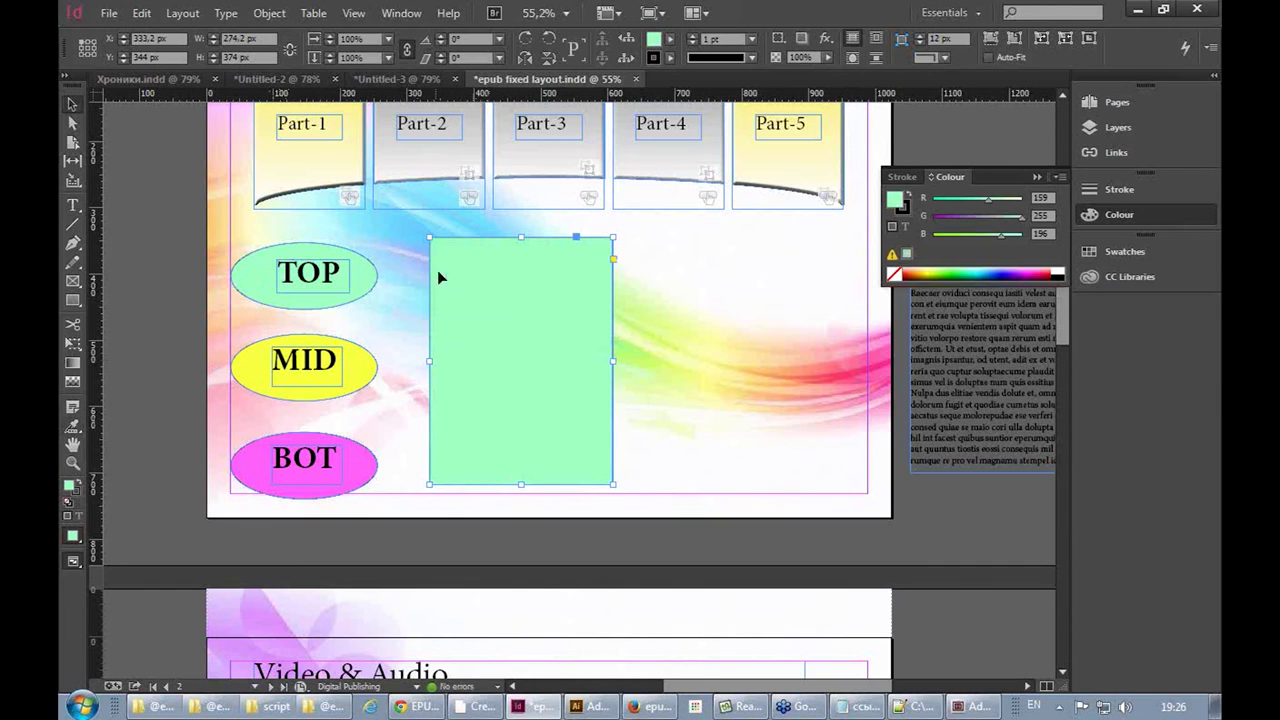
Narrow the green rectangle to about 209 px and place two copies of it in a row beside it
{"action": "key", "text": "alt"}
{"action": "left_click_drag", "start_coordinate": [593, 363], "coordinate": [569, 364]}
{"action": "left_click_drag", "start_coordinate": [480, 274], "coordinate": [649, 351]}
{"action": "left_click_drag", "start_coordinate": [509, 324], "coordinate": [509, 320]}
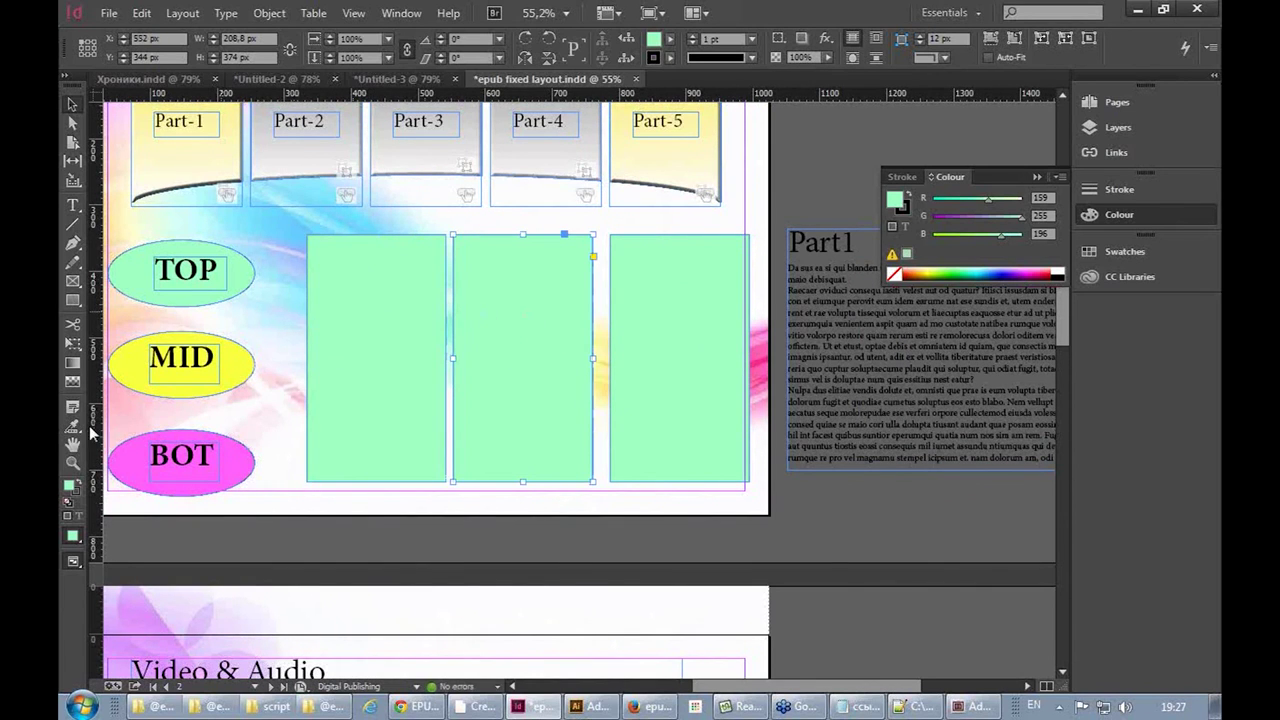
Fill the middle and last rectangles with yellow and magenta sampled from the MID and BOT ellipses, and even out the middle one's spacing
{"action": "left_click_drag", "start_coordinate": [72, 427], "coordinate": [140, 446]}
{"action": "left_click", "coordinate": [230, 357]}
{"action": "key", "text": "v"}
{"action": "left_click", "coordinate": [676, 318]}
{"action": "left_click", "coordinate": [242, 458]}
{"action": "left_click", "coordinate": [252, 455]}
{"action": "key", "text": "ctrl+z"}
{"action": "key", "text": "ctrl+z"}
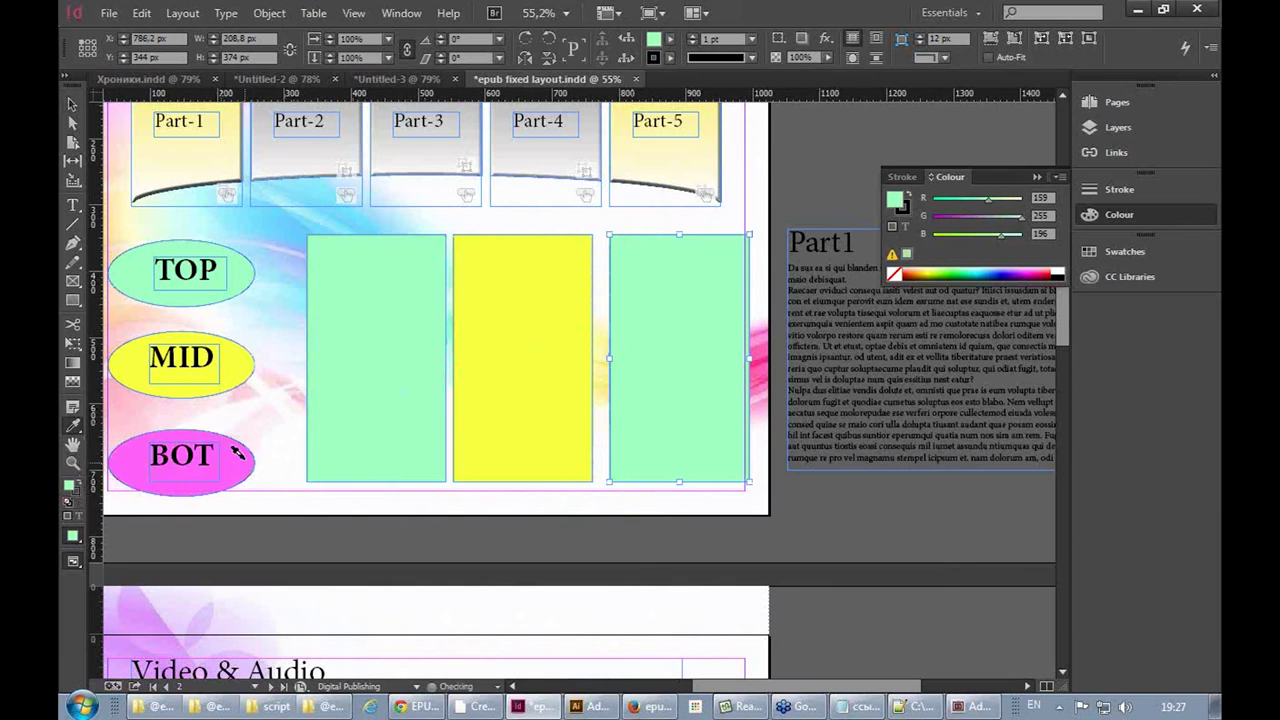
{"action": "left_click", "coordinate": [243, 450]}
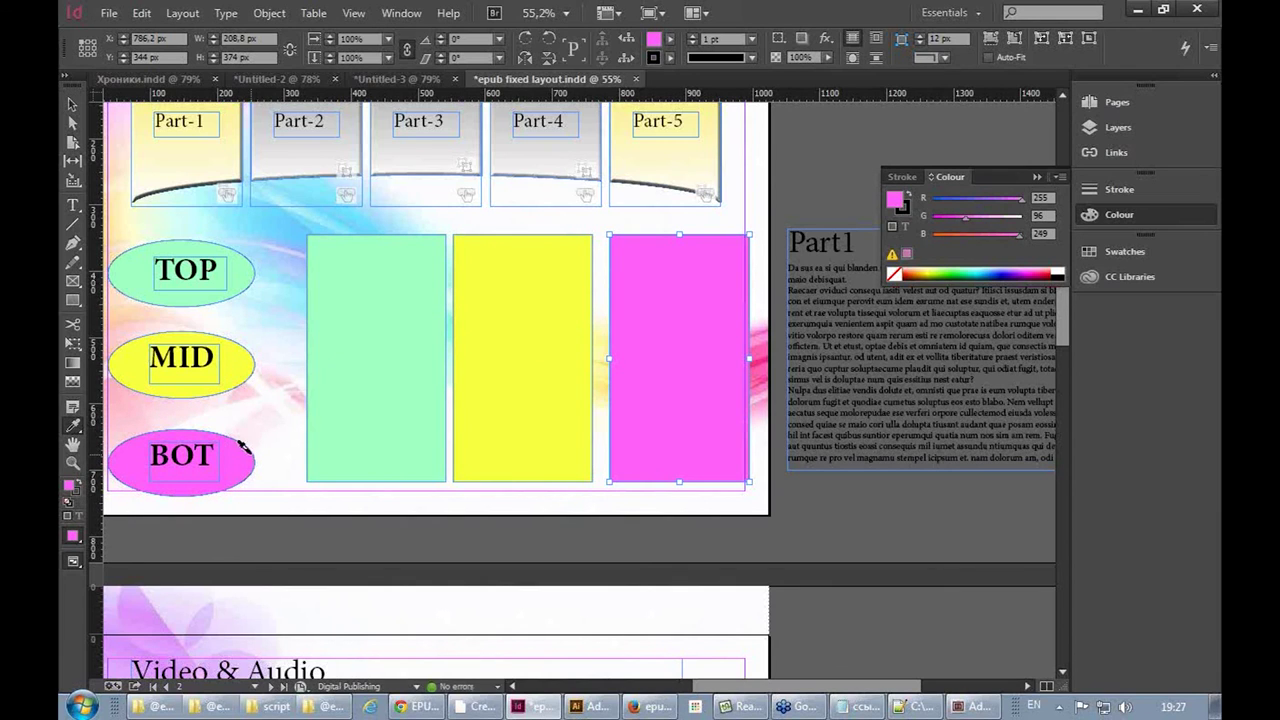
{"action": "left_click", "coordinate": [503, 283]}
{"action": "left_click_drag", "start_coordinate": [503, 283], "coordinate": [519, 283]}
Add a text frame inside the green rectangle and fill it with placeholder text
{"action": "left_click", "coordinate": [361, 285]}
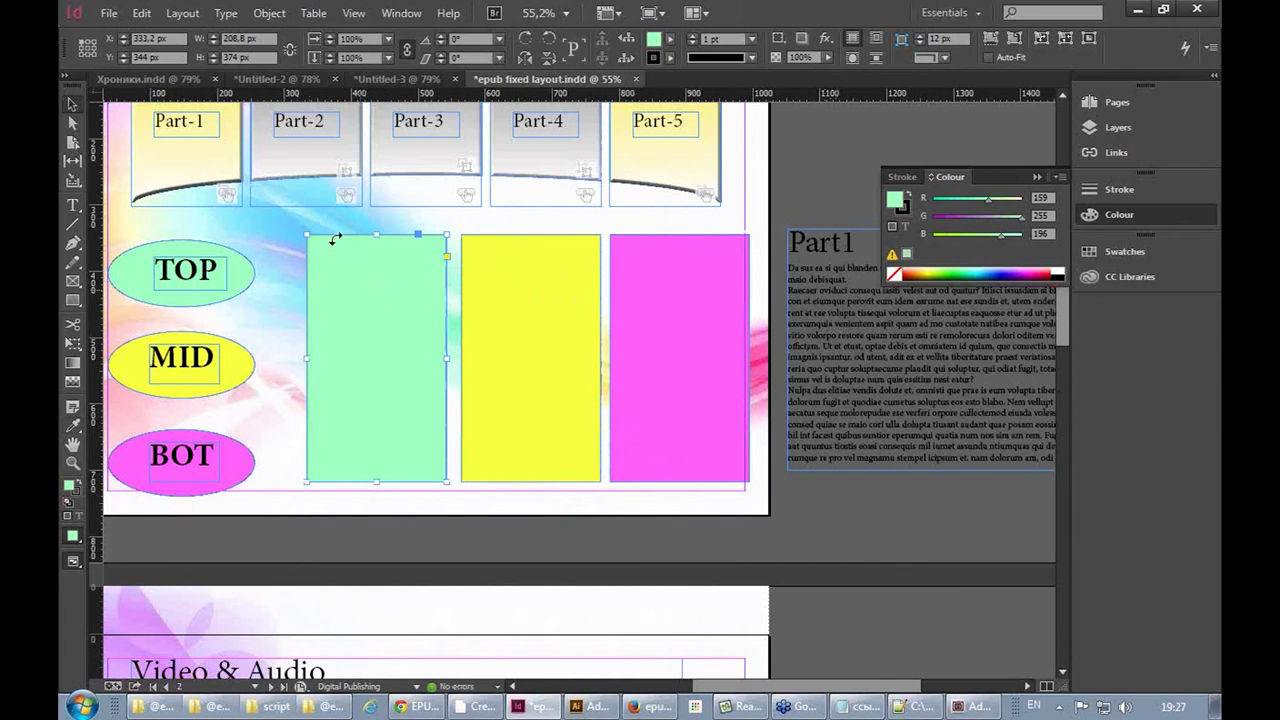
{"action": "left_click", "coordinate": [327, 247], "text": "shift"}
{"action": "left_click", "coordinate": [325, 251]}
{"action": "key", "text": "t"}
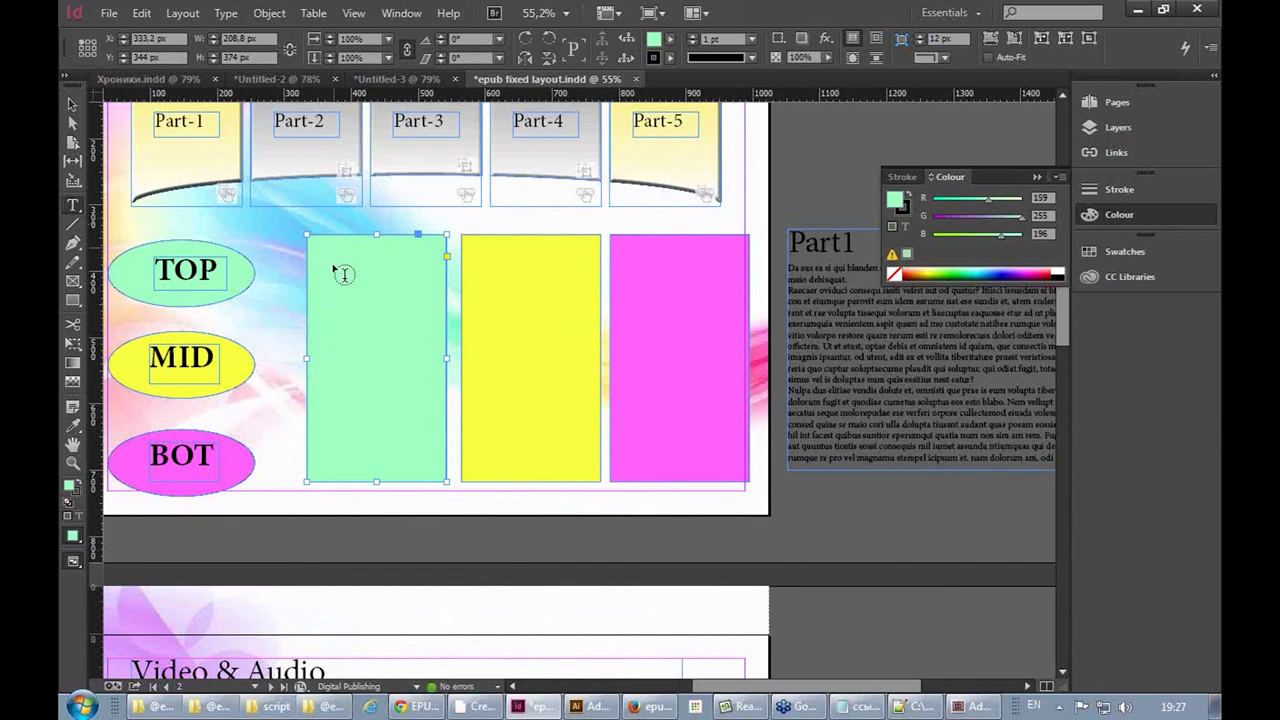
{"action": "left_click_drag", "start_coordinate": [328, 256], "coordinate": [430, 428]}
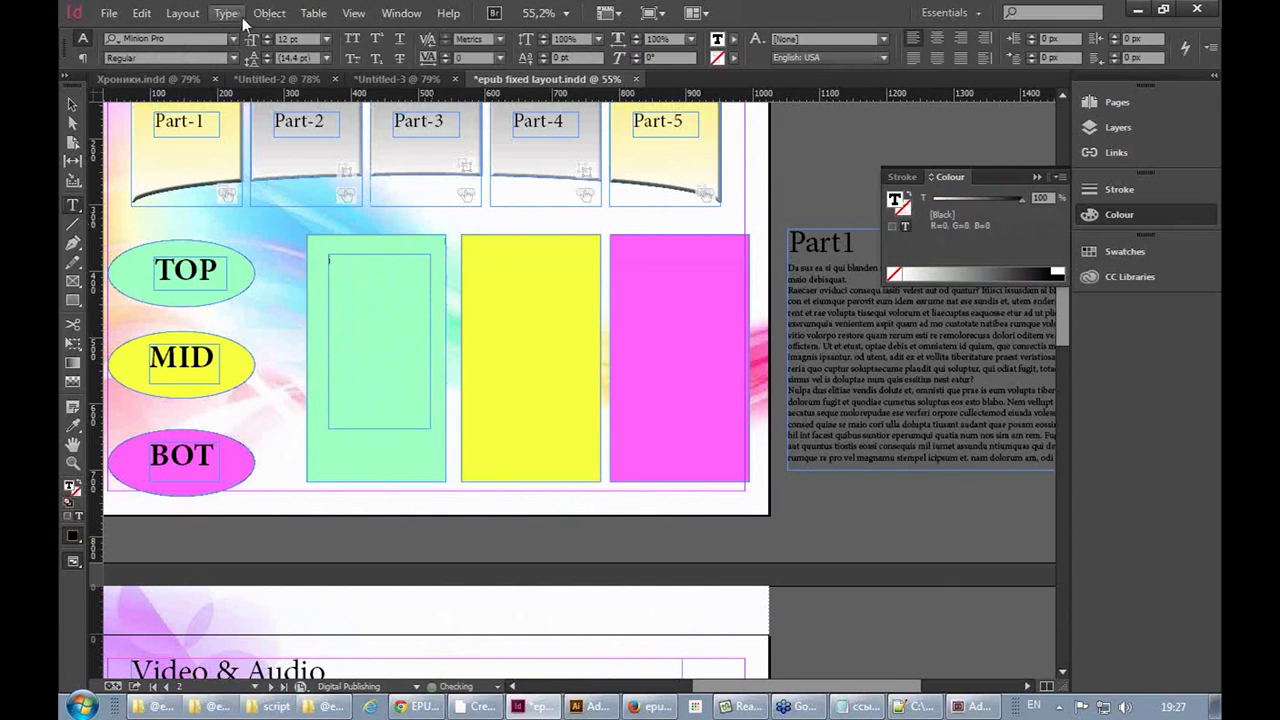
{"action": "left_click", "coordinate": [226, 13]}
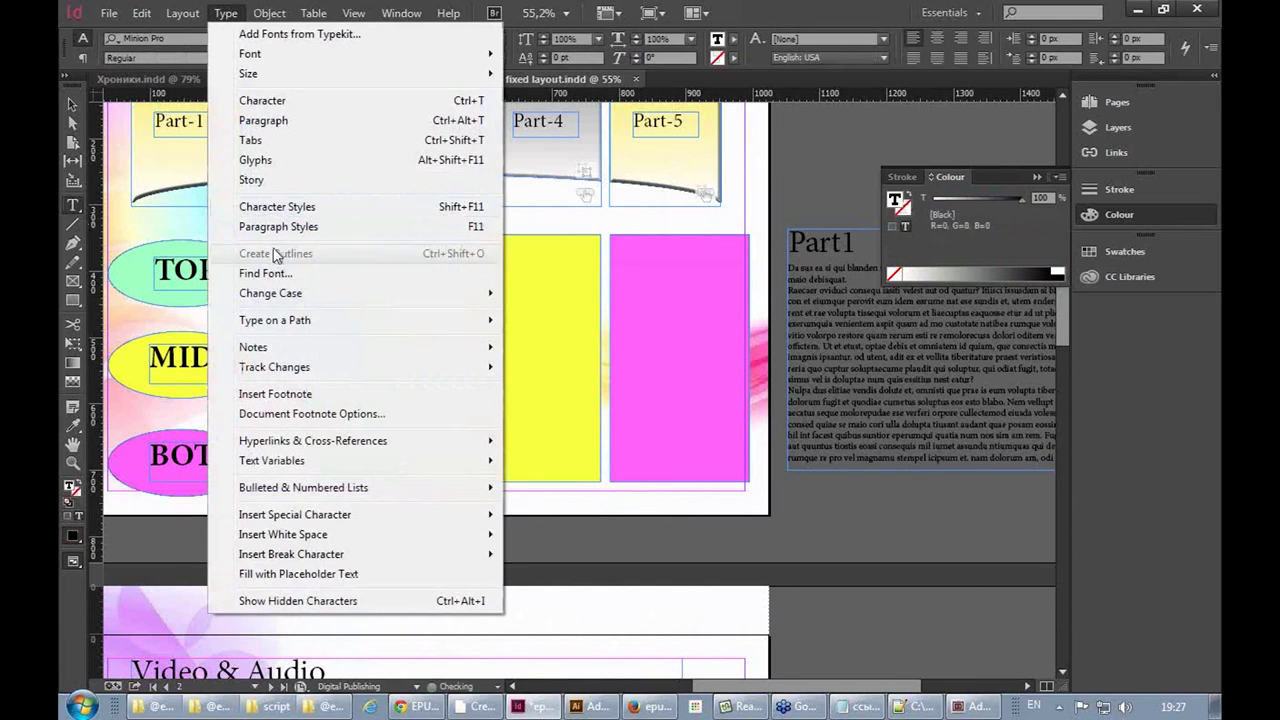
{"action": "left_click", "coordinate": [296, 574]}
Add a text frame inside both the yellow and the magenta rectangle and fill each with placeholder text
{"action": "left_click_drag", "start_coordinate": [482, 254], "coordinate": [578, 445]}
{"action": "left_click", "coordinate": [226, 13]}
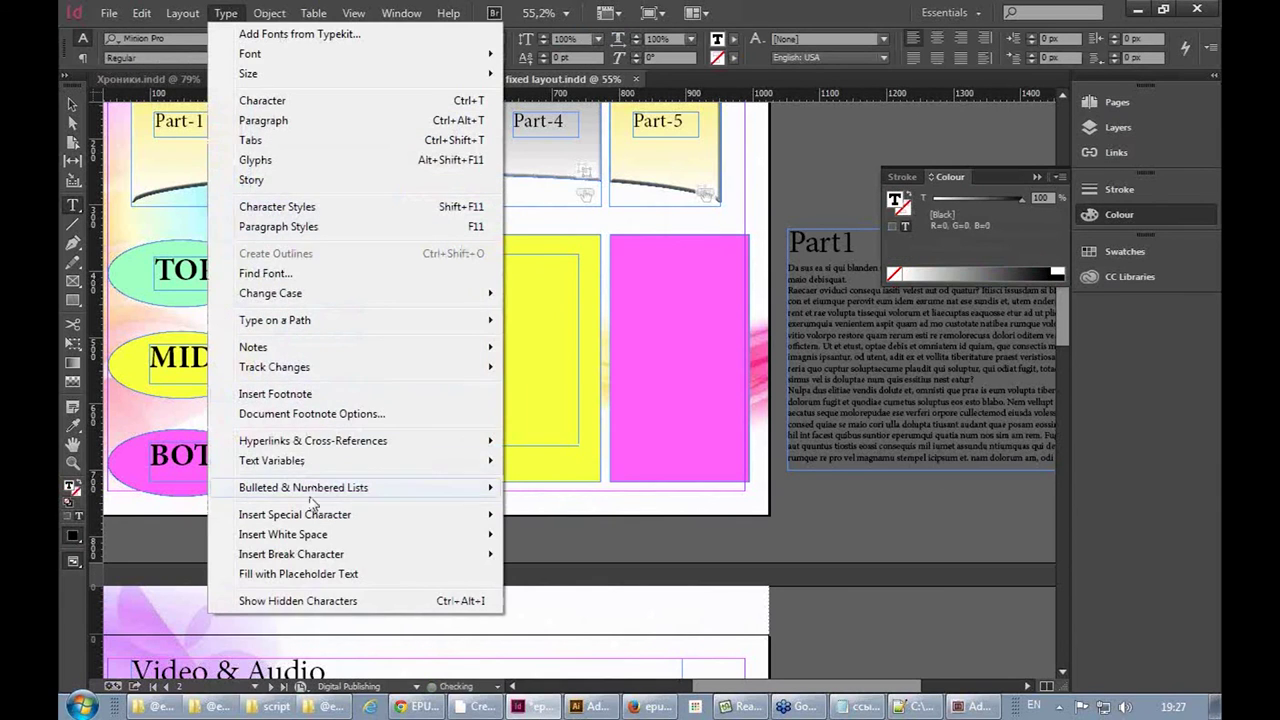
{"action": "left_click", "coordinate": [298, 574]}
{"action": "left_click_drag", "start_coordinate": [632, 255], "coordinate": [720, 440]}
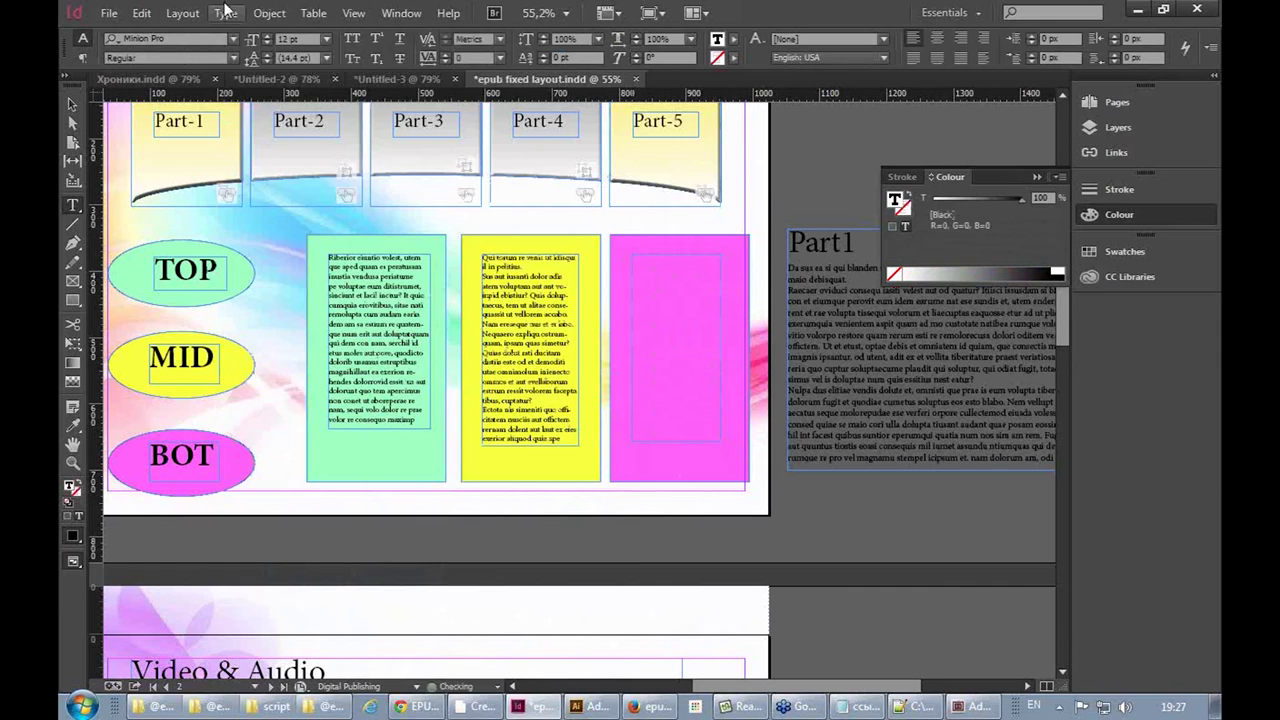
{"action": "left_click", "coordinate": [226, 13]}
{"action": "left_click", "coordinate": [290, 574]}
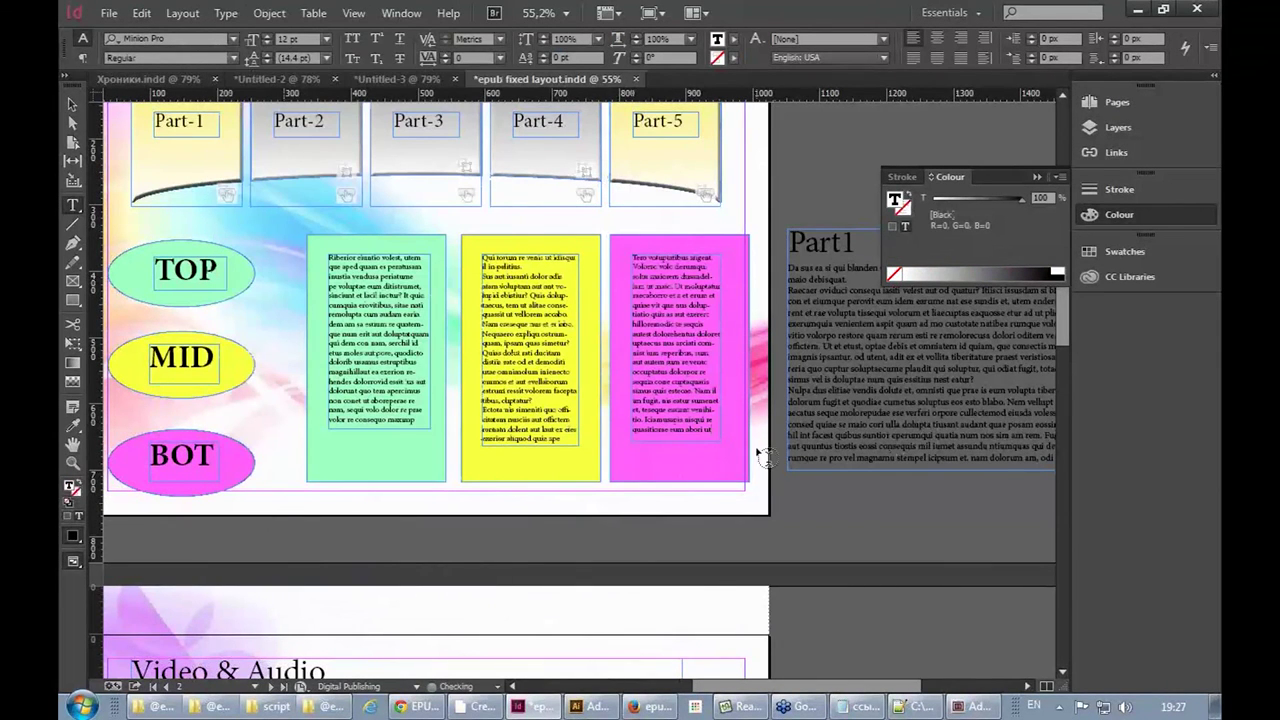
Group each coloured rectangle with the placeholder text frame on top of it
{"action": "left_click", "coordinate": [73, 104]}
{"action": "left_click", "coordinate": [380, 285]}
{"action": "left_click", "coordinate": [440, 350]}
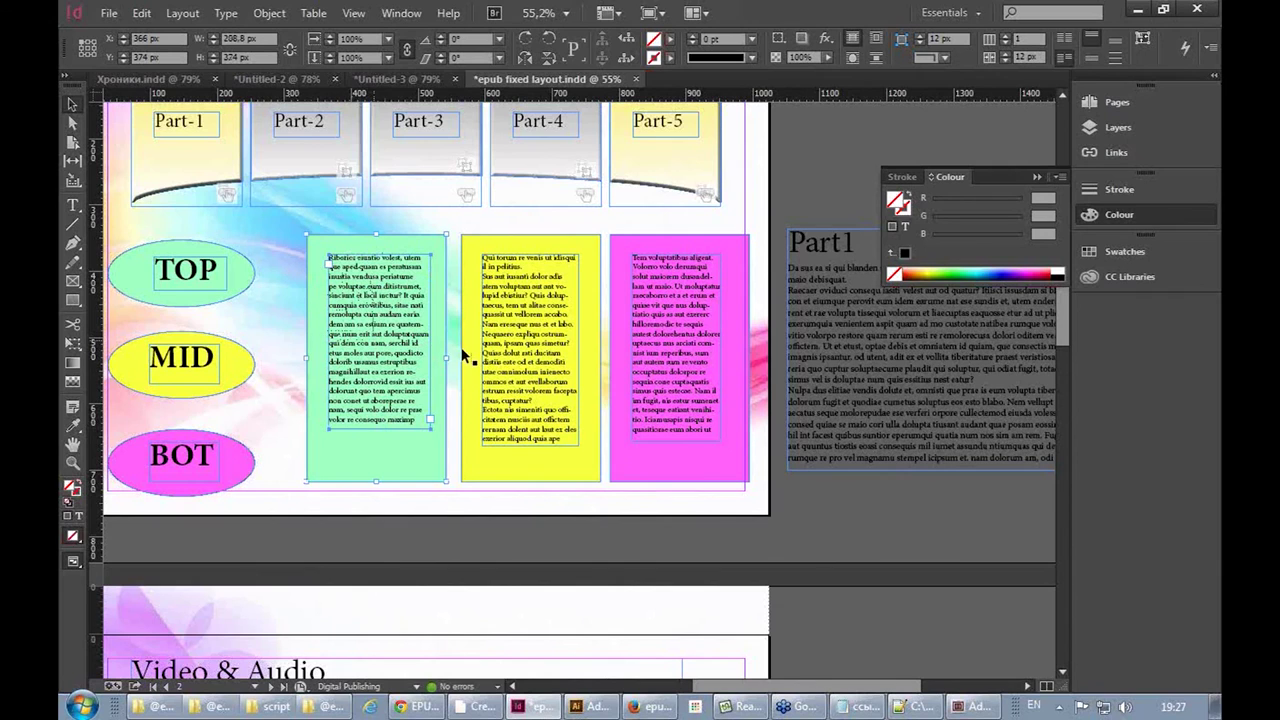
{"action": "left_click", "coordinate": [492, 244]}
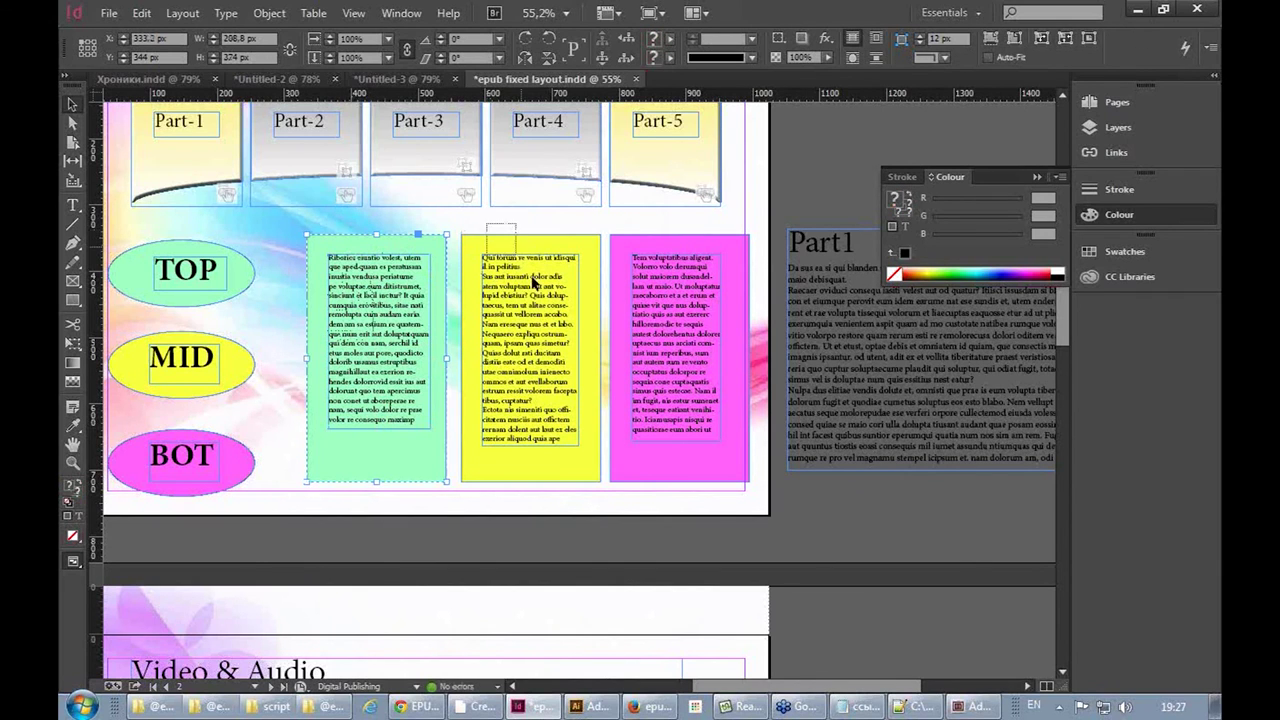
{"action": "left_click", "coordinate": [707, 330]}
Move the green group to X 312.2 px and the yellow group to about X 540 px, keeping both at Y 344 px
{"action": "left_click", "coordinate": [388, 304]}
{"action": "left_click_drag", "start_coordinate": [401, 278], "coordinate": [395, 283]}
{"action": "left_click", "coordinate": [207, 268]}
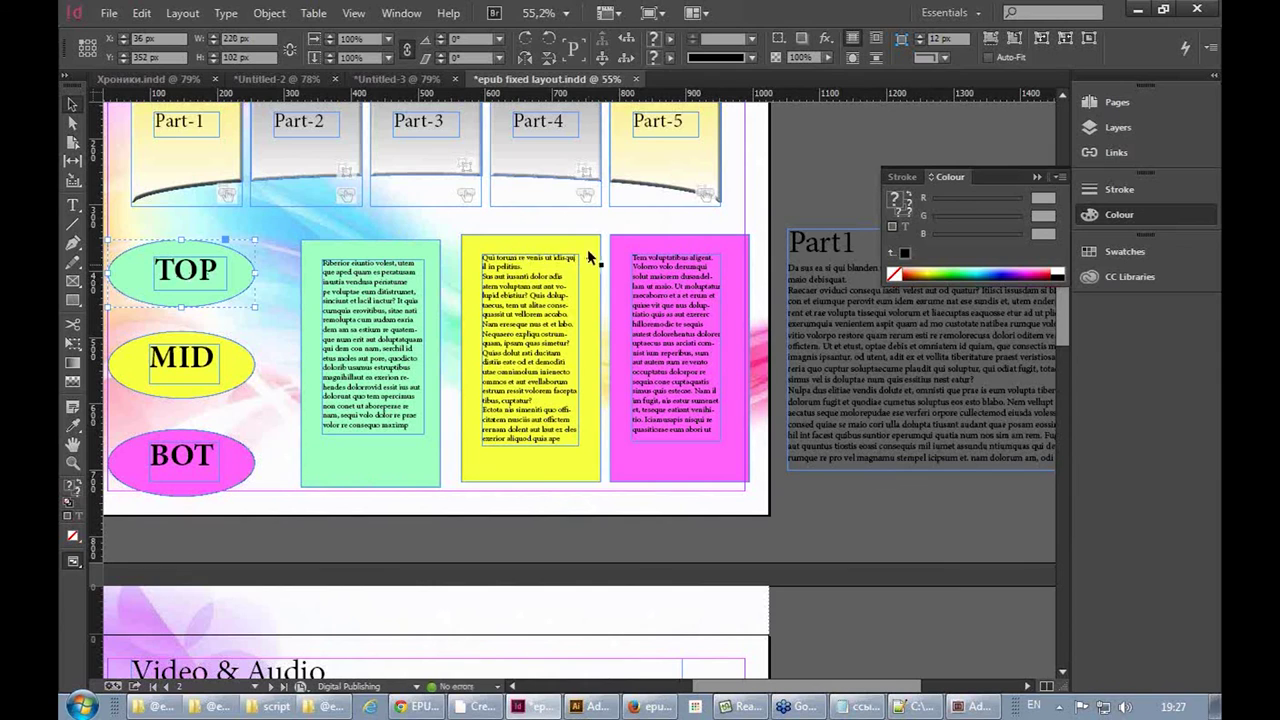
{"action": "left_click_drag", "start_coordinate": [522, 252], "coordinate": [516, 252]}
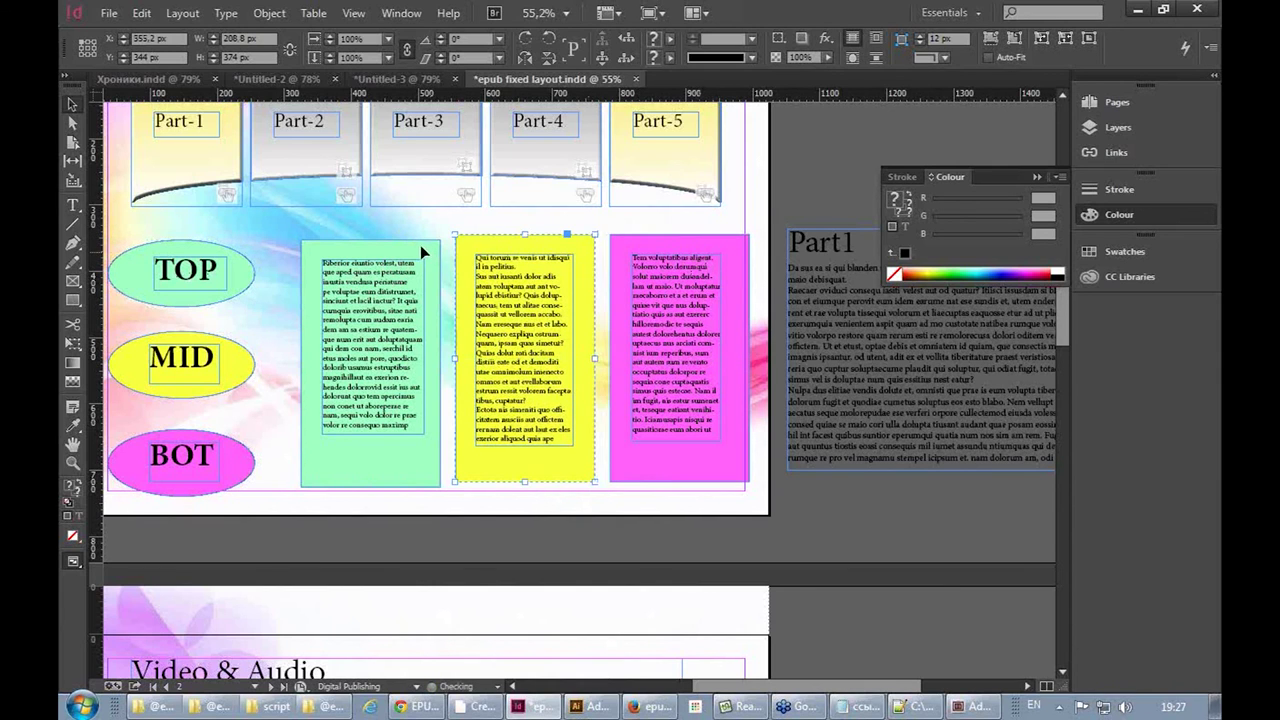
{"action": "key", "text": "ctrl+z"}
{"action": "left_click_drag", "start_coordinate": [563, 255], "coordinate": [552, 256]}
{"action": "left_click", "coordinate": [619, 240]}
Combine the three coloured text groups into one multi-state object with a separate state for each group
{"action": "left_click_drag", "start_coordinate": [338, 230], "coordinate": [700, 366]}
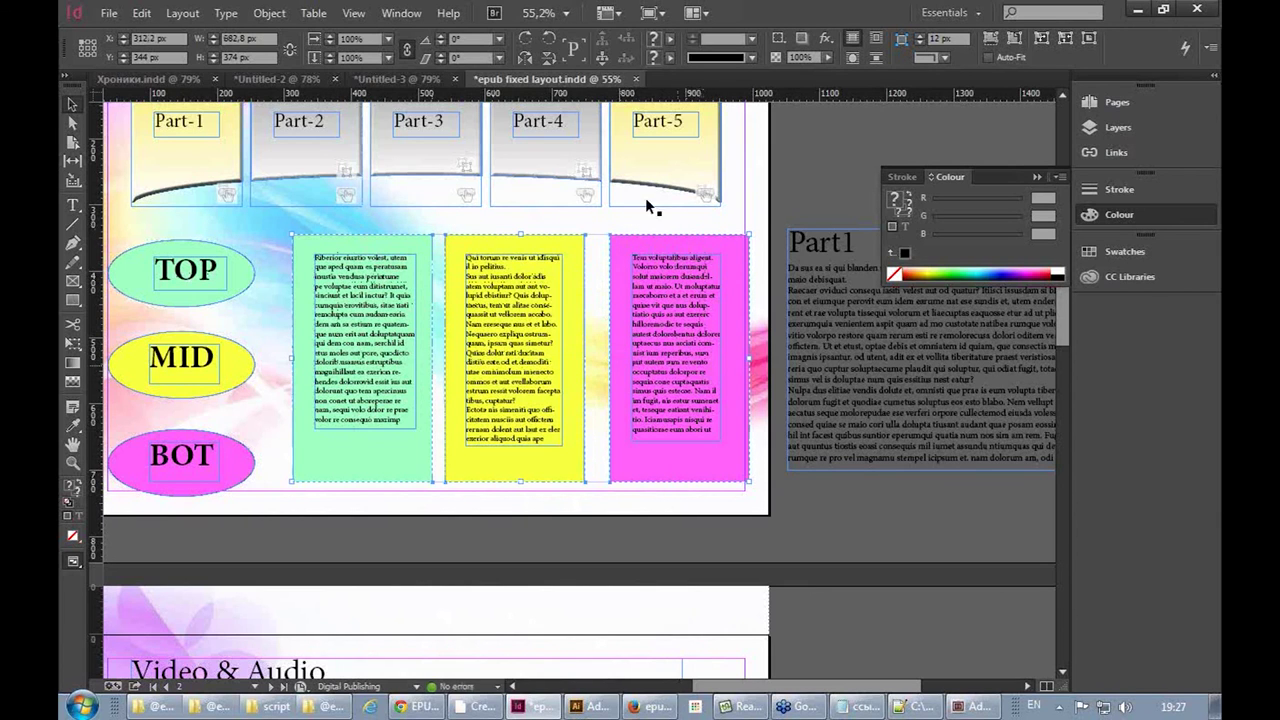
{"action": "left_click", "coordinate": [398, 13]}
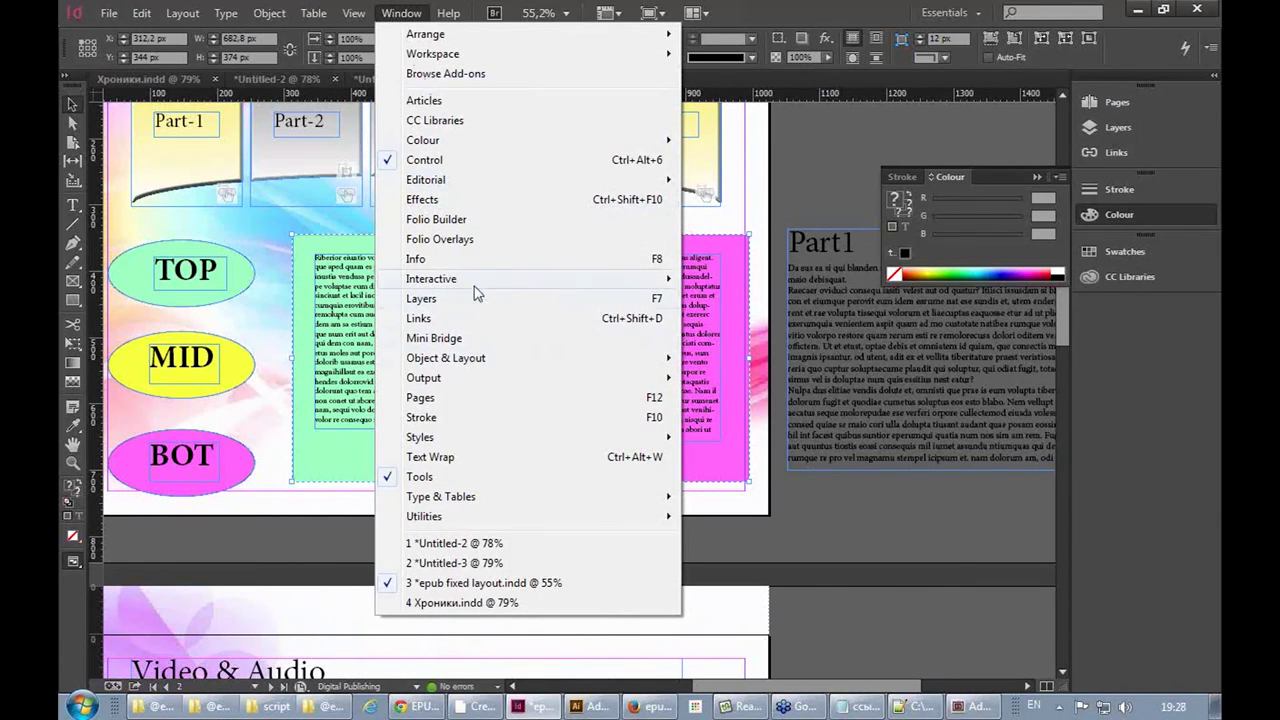
{"action": "mouse_move", "coordinate": [474, 278]}
{"action": "left_click", "coordinate": [760, 417]}
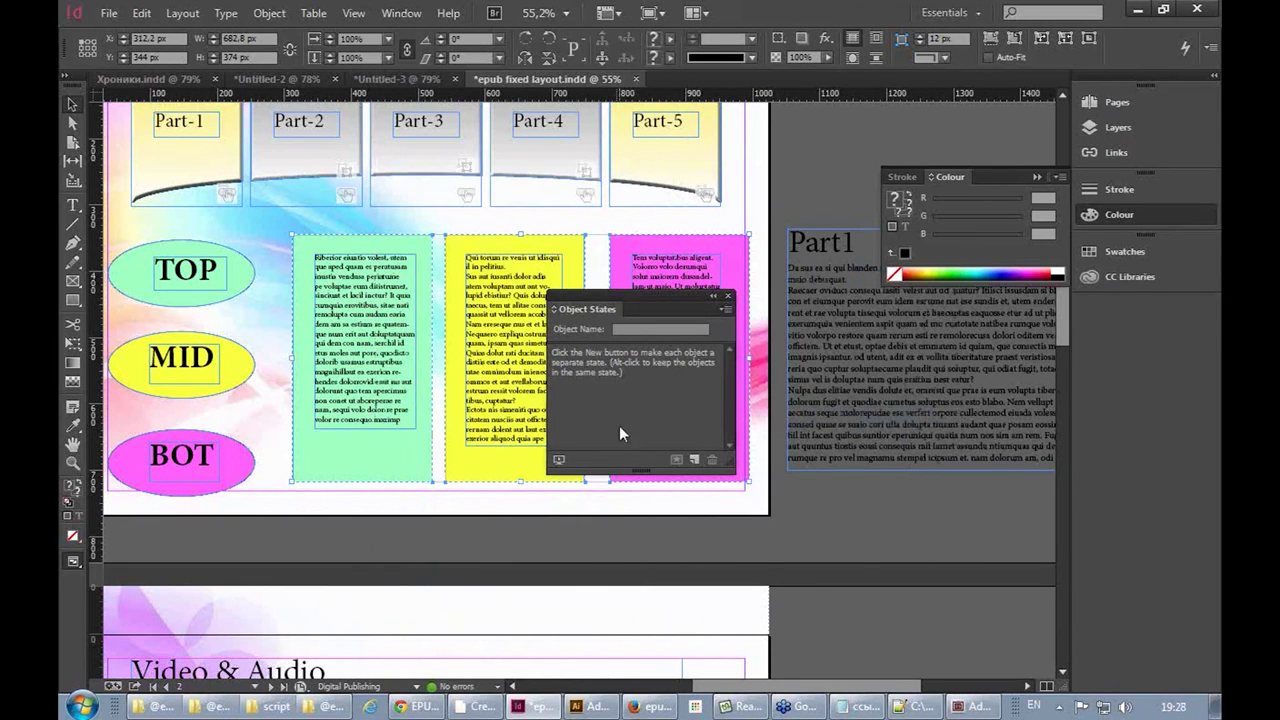
{"action": "left_click", "coordinate": [694, 459]}
{"action": "left_click_drag", "start_coordinate": [617, 297], "coordinate": [739, 372]}
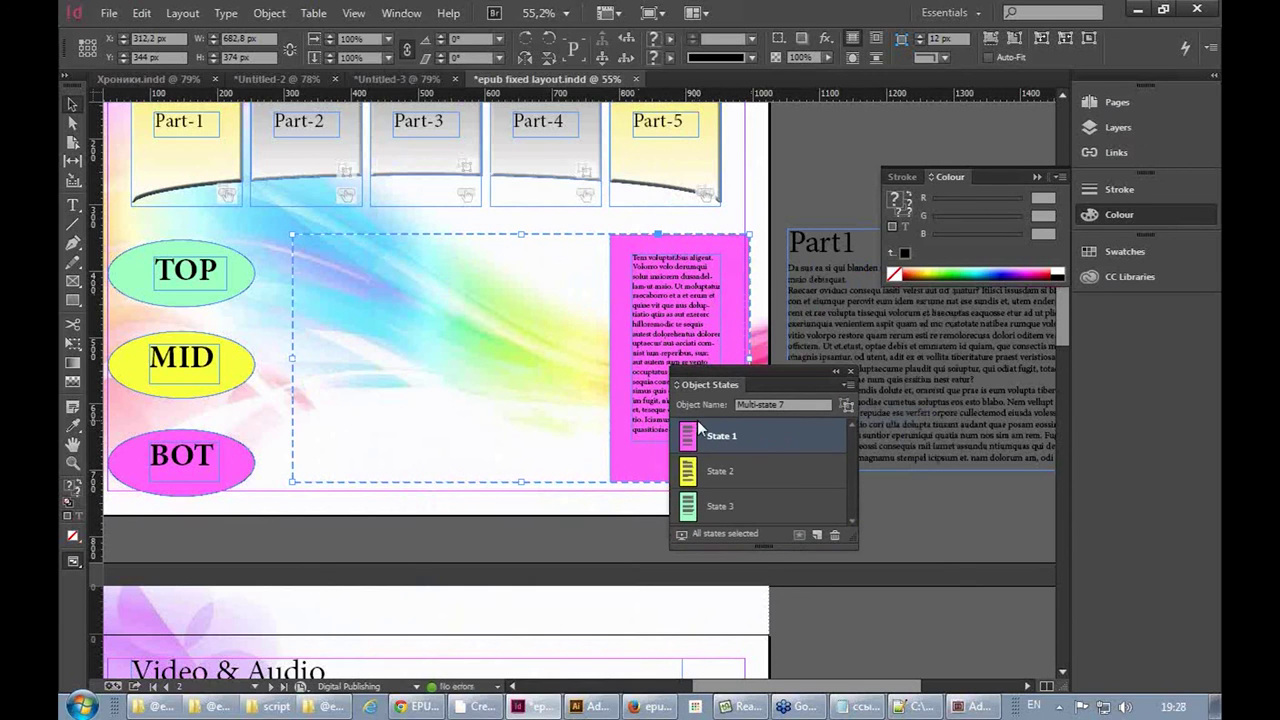
Check the three object states one by one and move the green State 3 to the first place in the order
{"action": "left_click", "coordinate": [708, 506]}
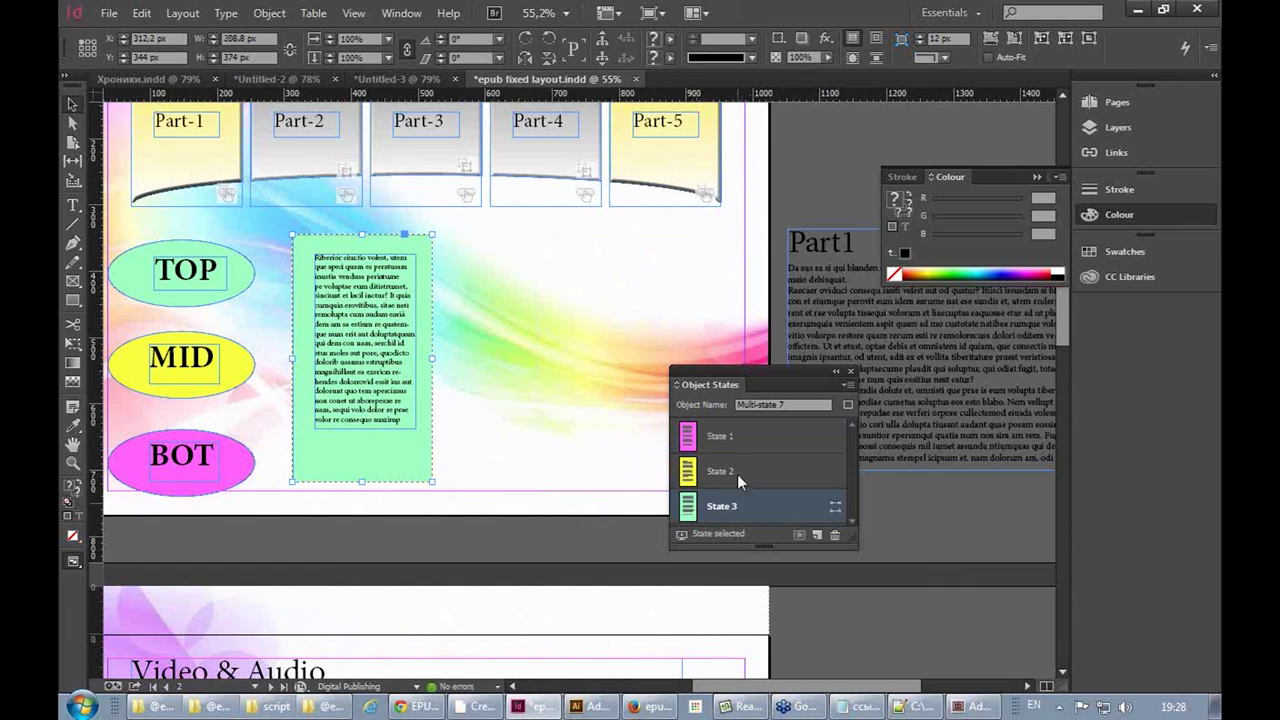
{"action": "left_click", "coordinate": [737, 474]}
{"action": "left_click", "coordinate": [730, 436]}
{"action": "left_click", "coordinate": [733, 505]}
{"action": "left_click", "coordinate": [731, 472]}
{"action": "left_click", "coordinate": [728, 436]}
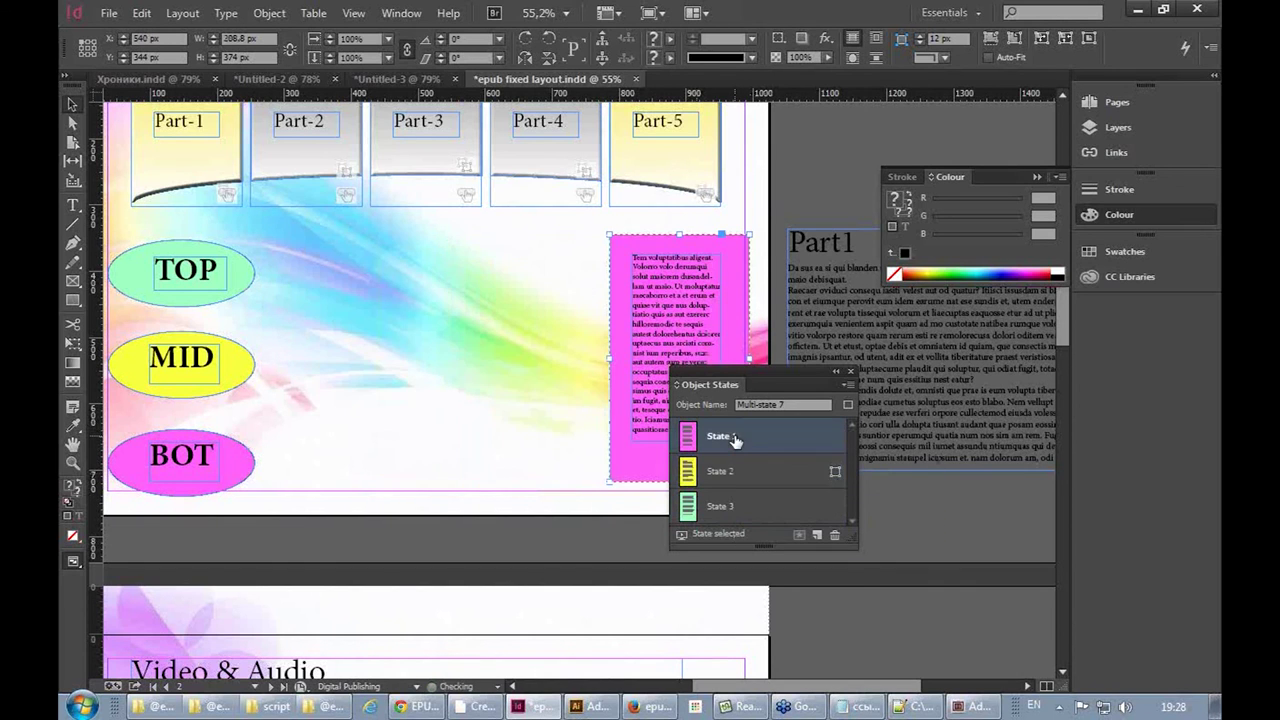
{"action": "left_click", "coordinate": [741, 503]}
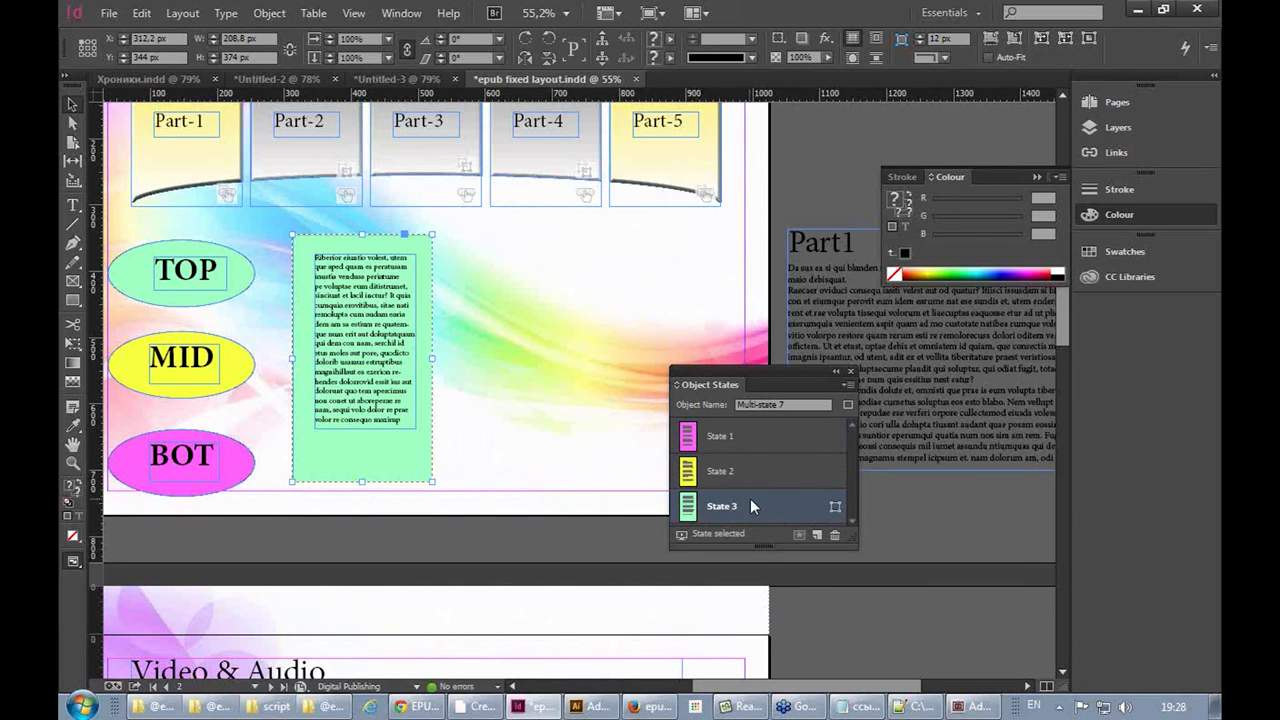
{"action": "left_click_drag", "start_coordinate": [750, 503], "coordinate": [723, 428]}
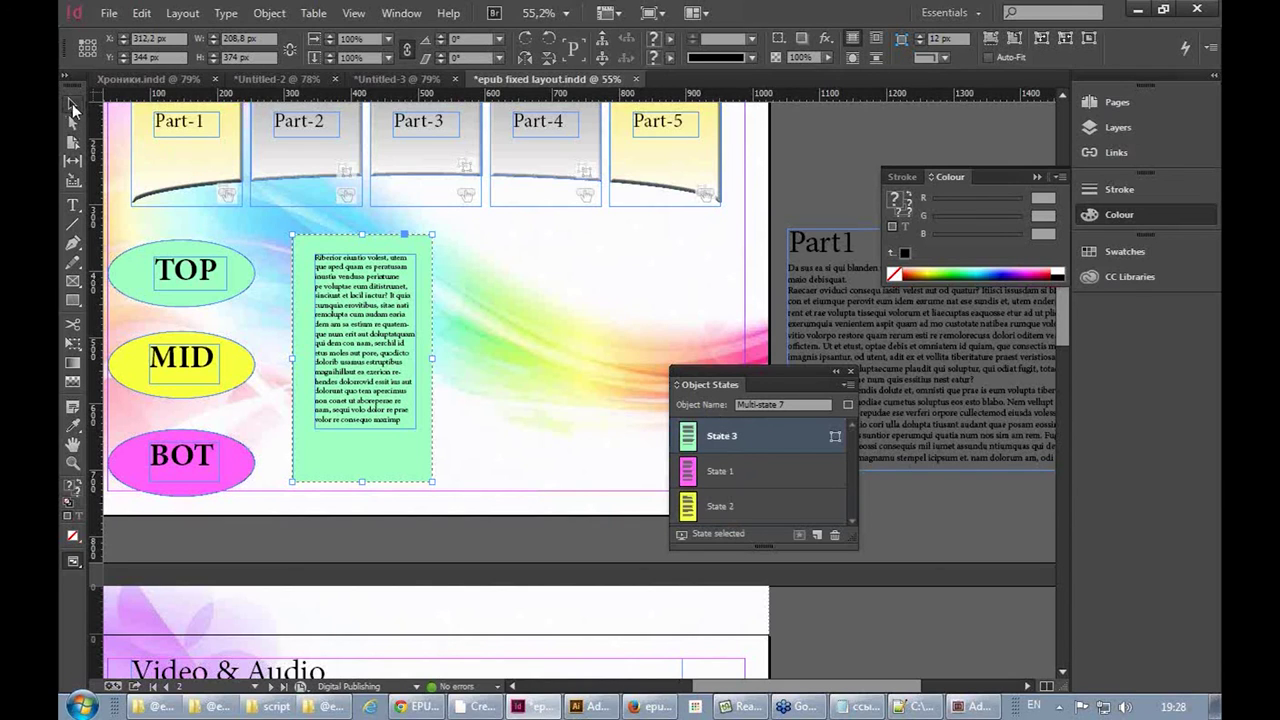
Convert the green TOP ellipse into a button and add a Go To State action on release or tap
{"action": "left_click", "coordinate": [250, 278]}
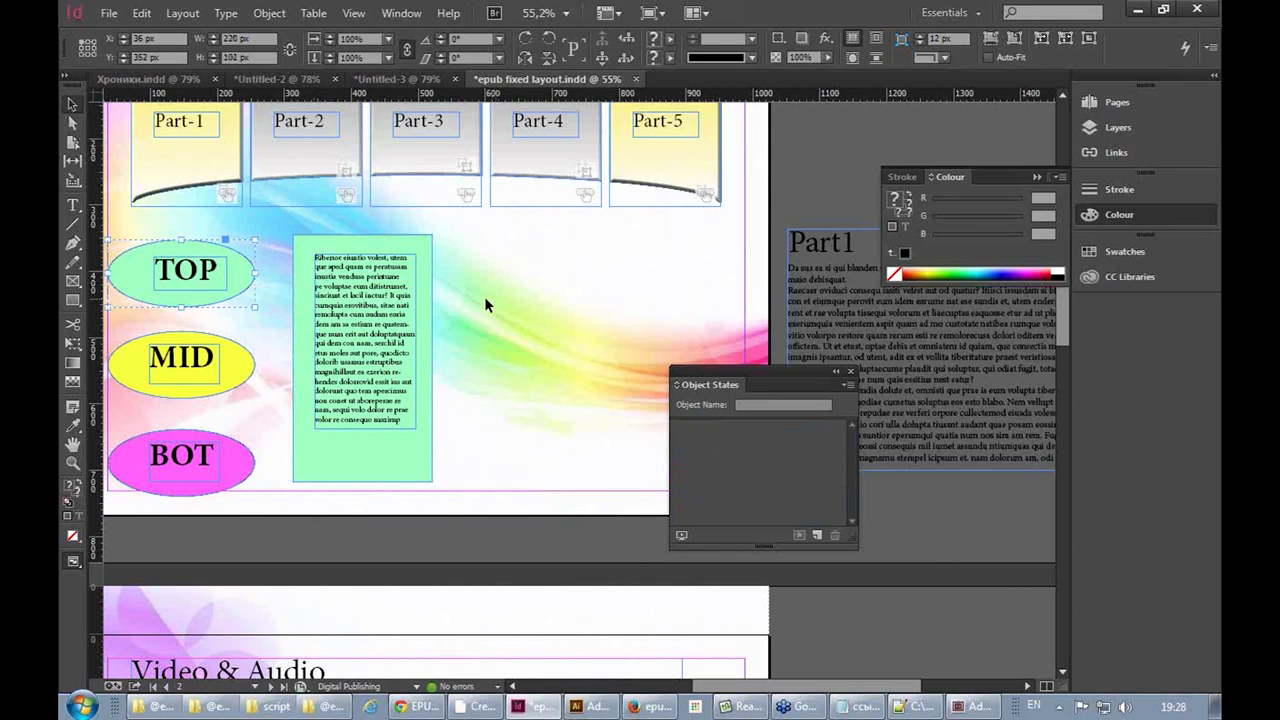
{"action": "left_click", "coordinate": [170, 458]}
{"action": "left_click", "coordinate": [196, 298]}
{"action": "left_click", "coordinate": [401, 13]}
{"action": "mouse_move", "coordinate": [435, 283]}
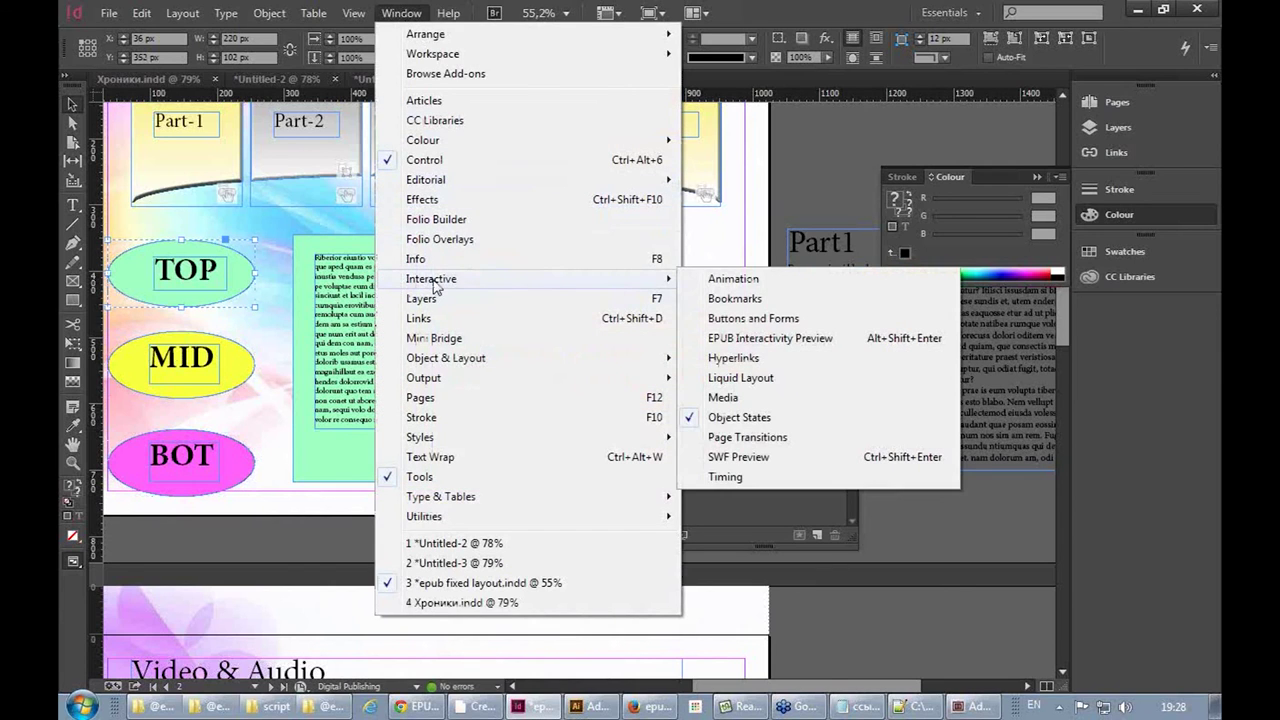
{"action": "left_click", "coordinate": [755, 318]}
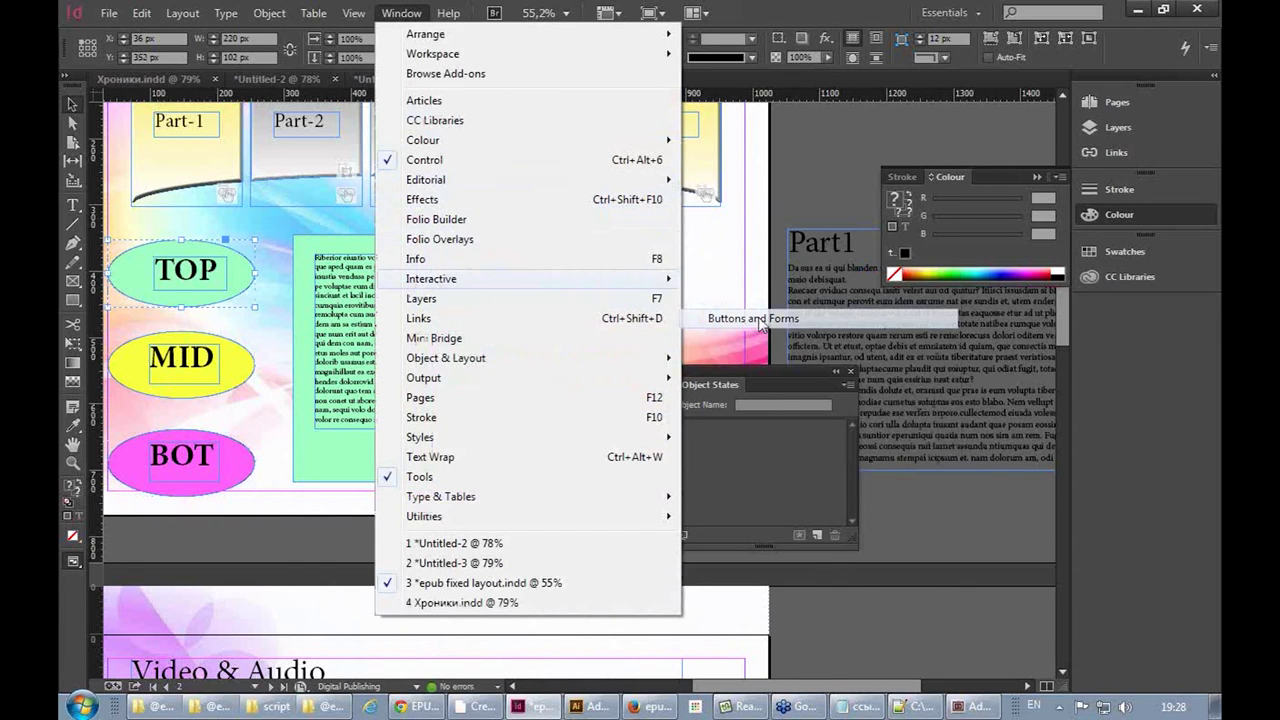
{"action": "left_click_drag", "start_coordinate": [620, 190], "coordinate": [612, 107]}
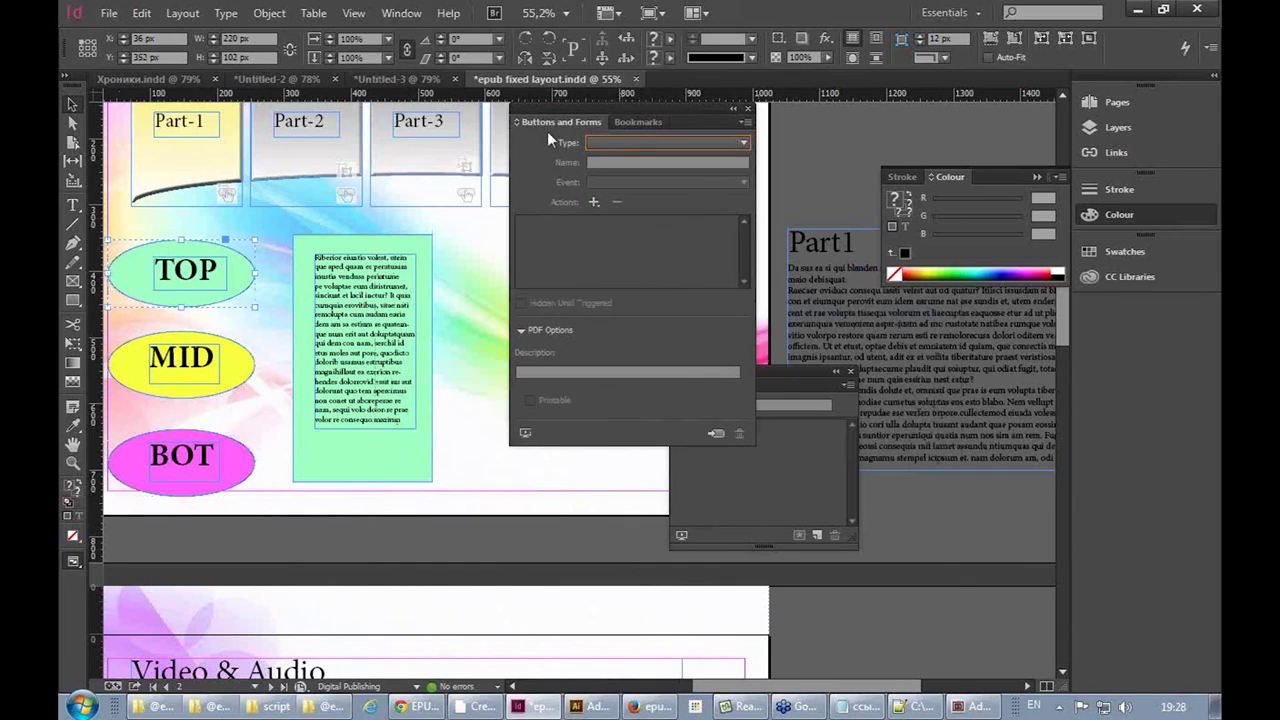
{"action": "left_click", "coordinate": [620, 145]}
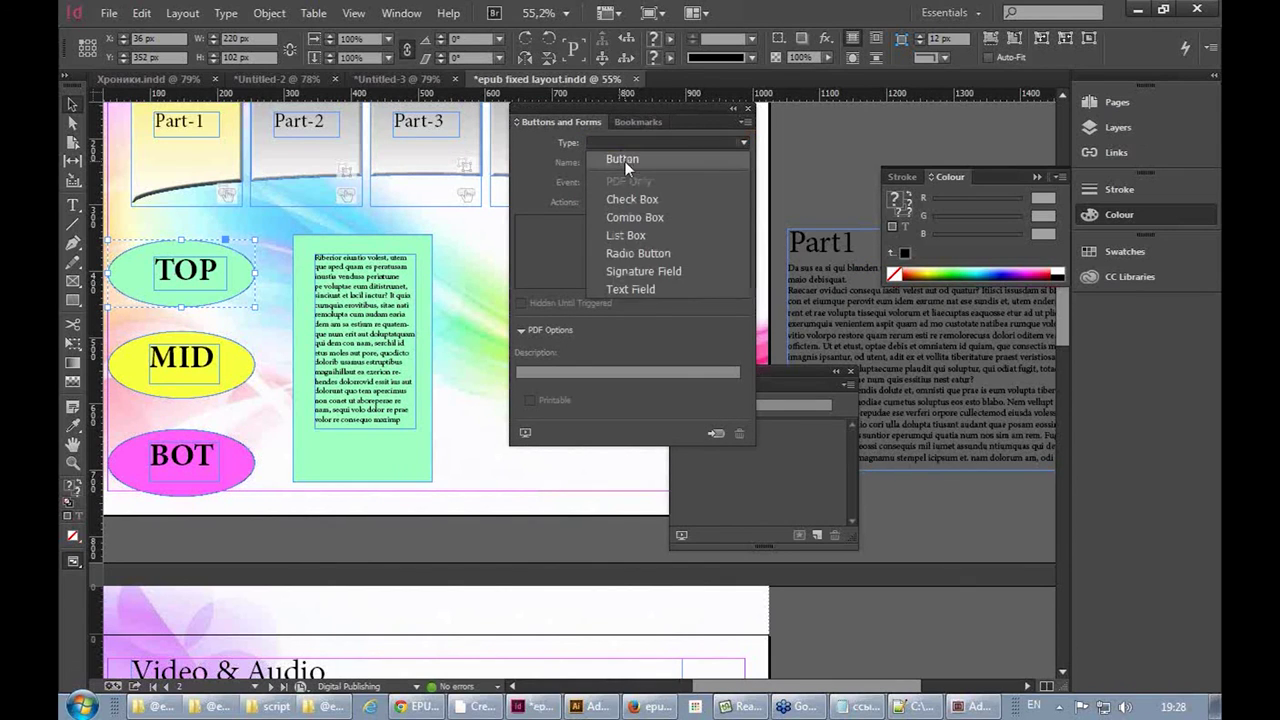
{"action": "left_click", "coordinate": [625, 160]}
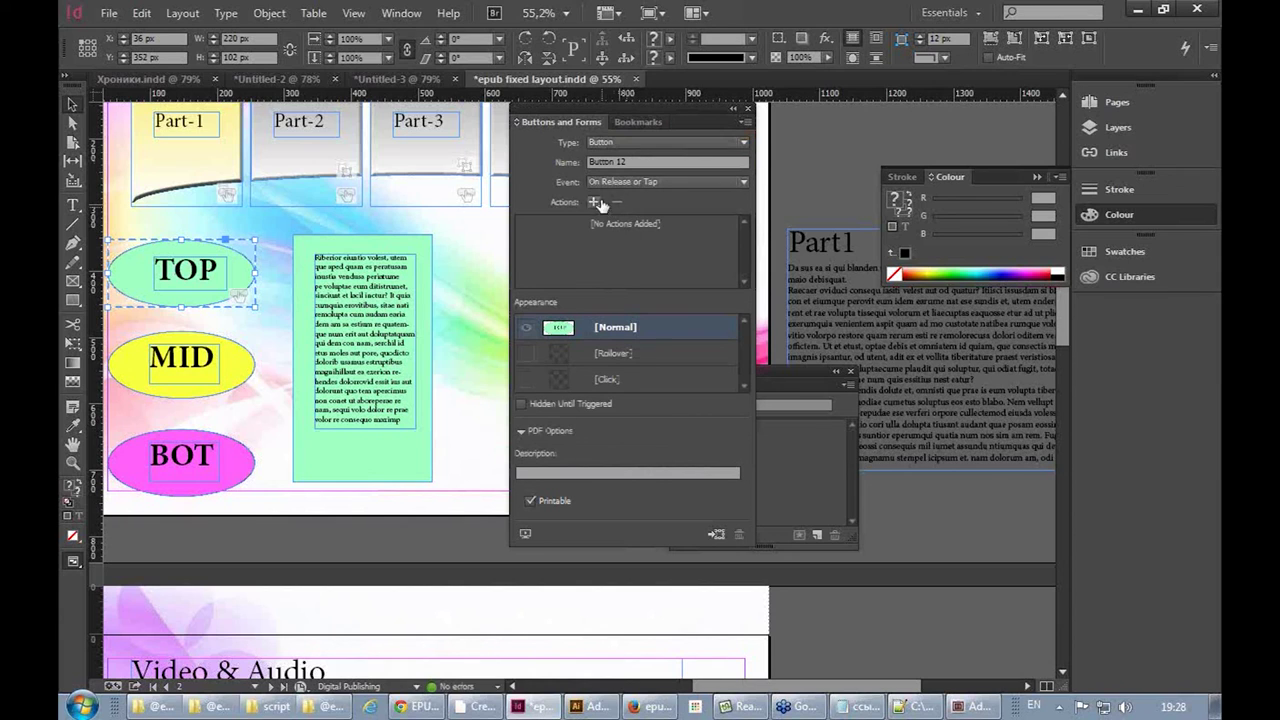
{"action": "left_click", "coordinate": [594, 202]}
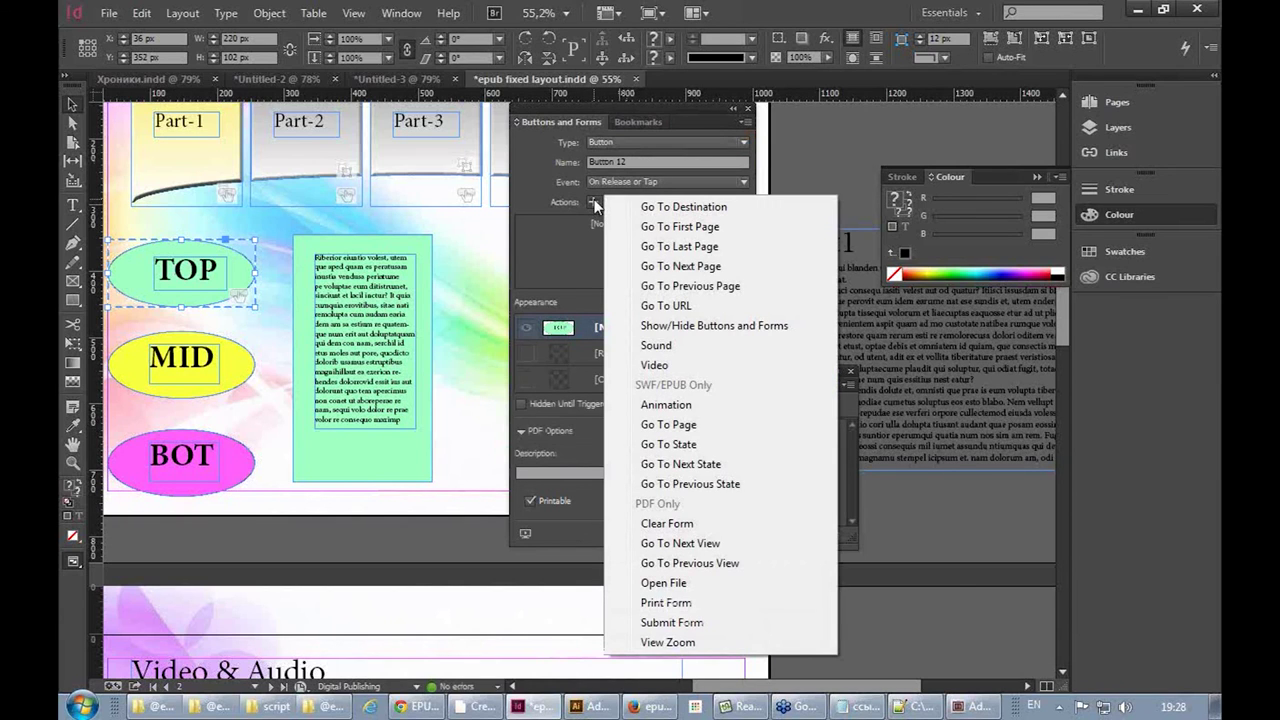
{"action": "left_click", "coordinate": [697, 446]}
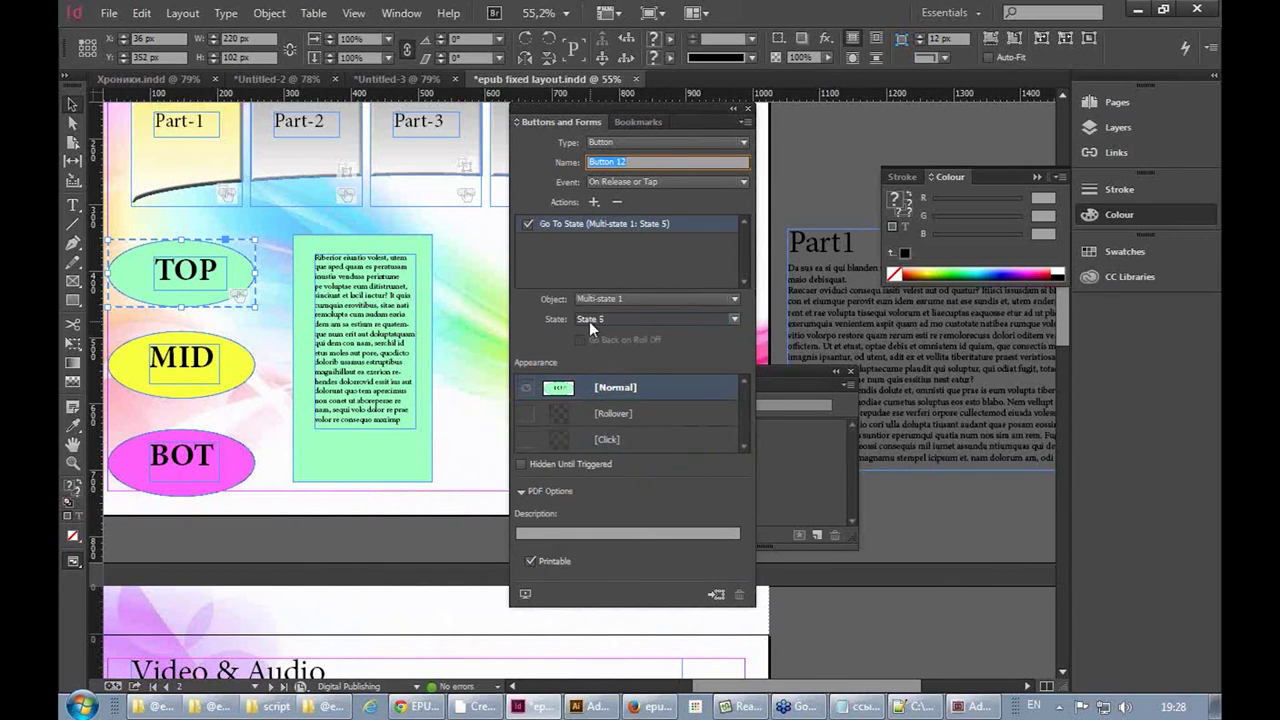
Check the states of Multi-state 1 to 5 in the TOP button's action to find the object with the coloured text groups
{"action": "left_click", "coordinate": [617, 318]}
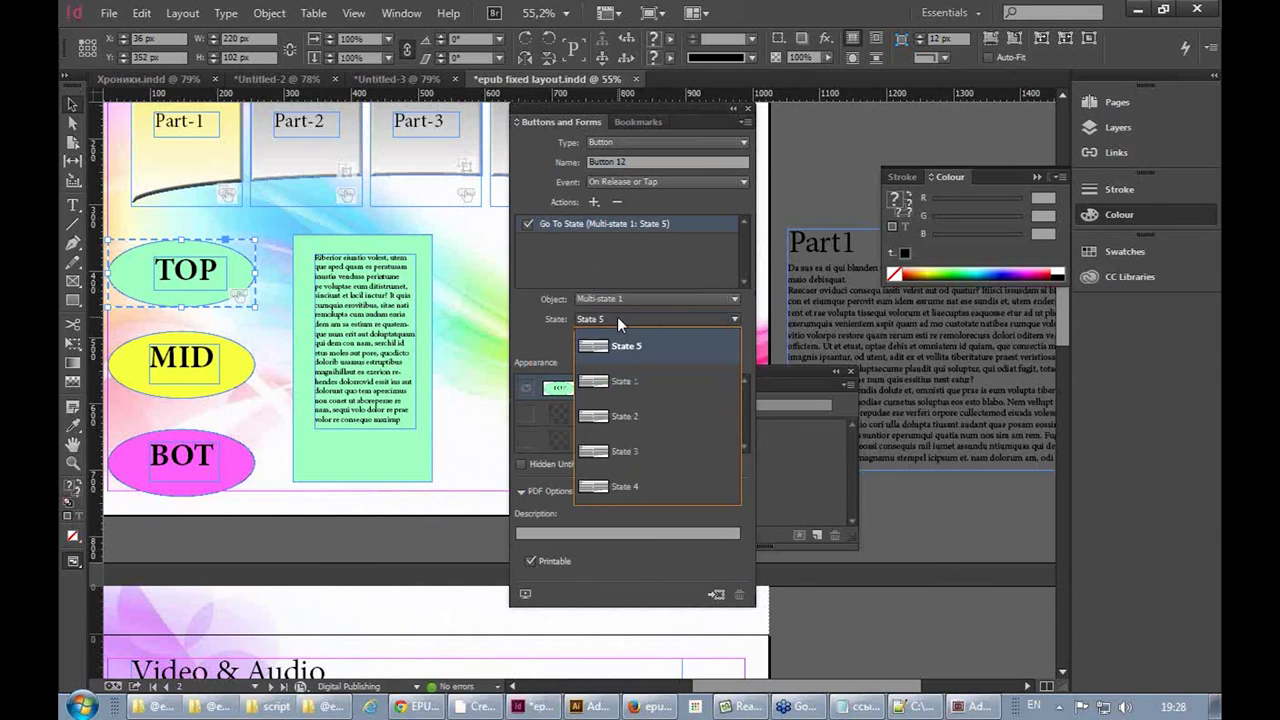
{"action": "left_click", "coordinate": [617, 316]}
{"action": "left_click", "coordinate": [635, 300]}
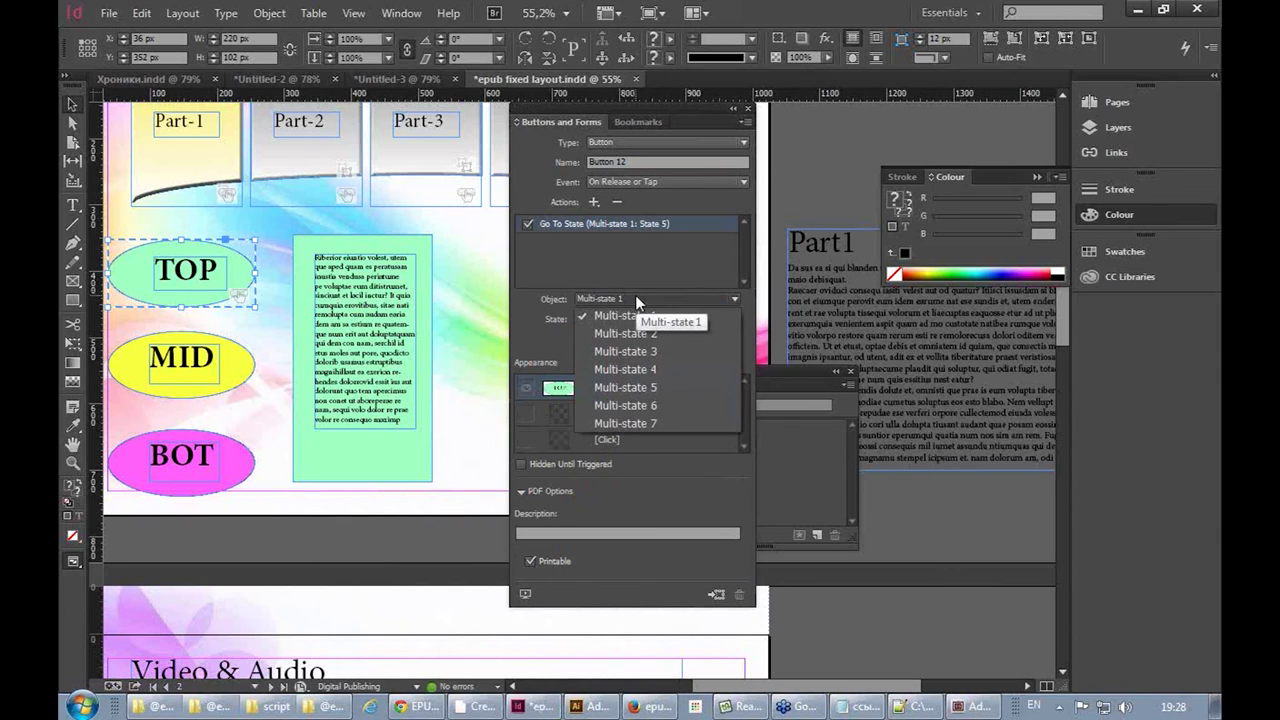
{"action": "left_click", "coordinate": [635, 329]}
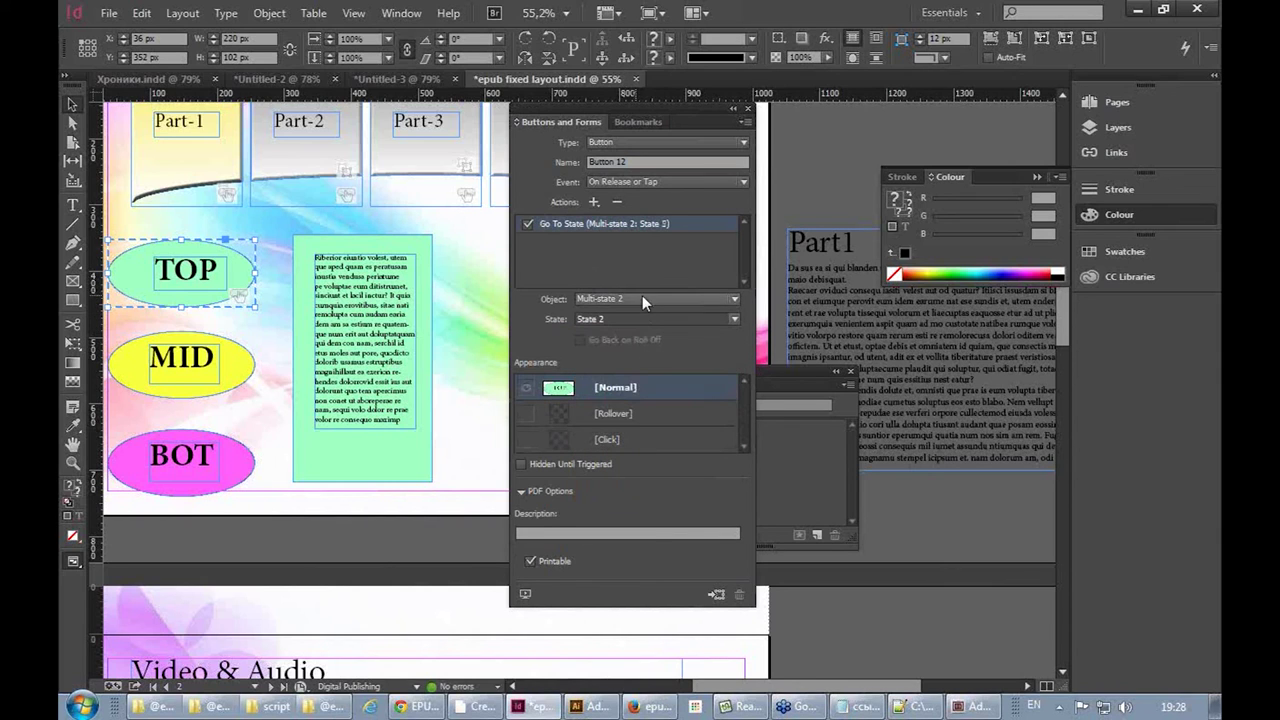
{"action": "left_click", "coordinate": [628, 320]}
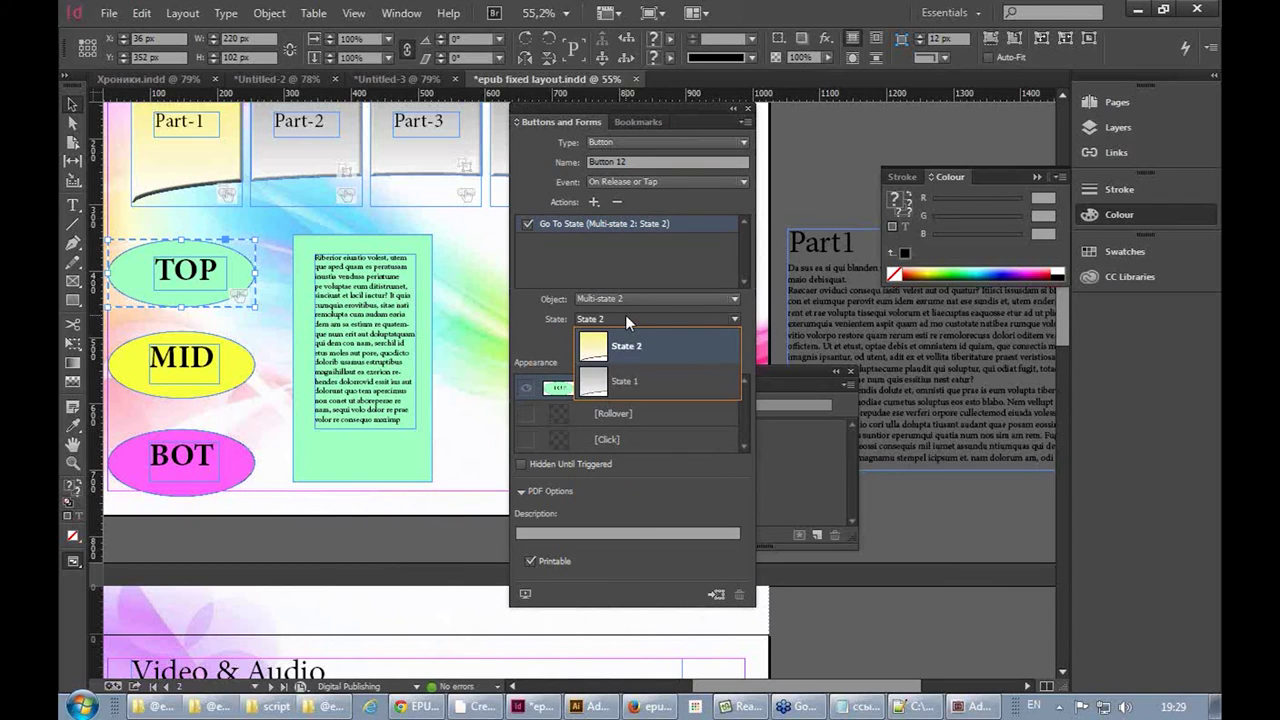
{"action": "left_click", "coordinate": [625, 316]}
{"action": "left_click", "coordinate": [630, 298]}
{"action": "left_click", "coordinate": [634, 354]}
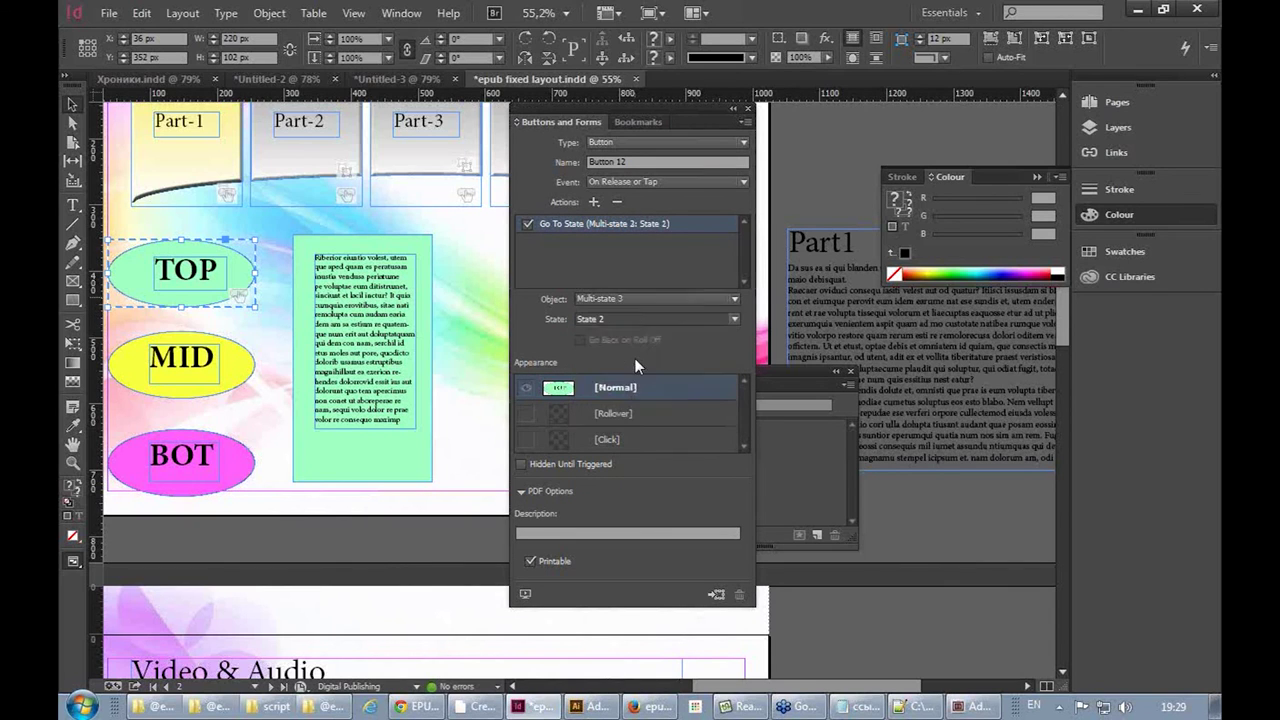
{"action": "left_click", "coordinate": [656, 301]}
{"action": "left_click", "coordinate": [656, 301]}
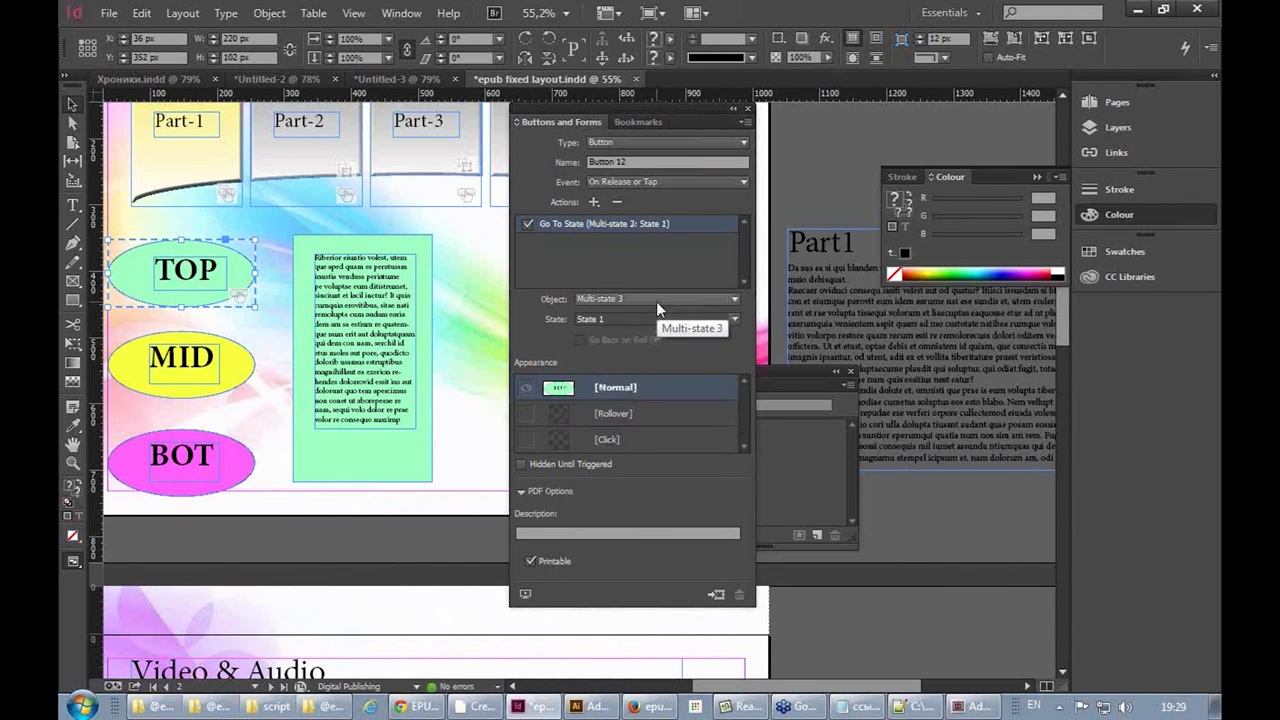
{"action": "left_click", "coordinate": [643, 320]}
{"action": "left_click", "coordinate": [643, 317]}
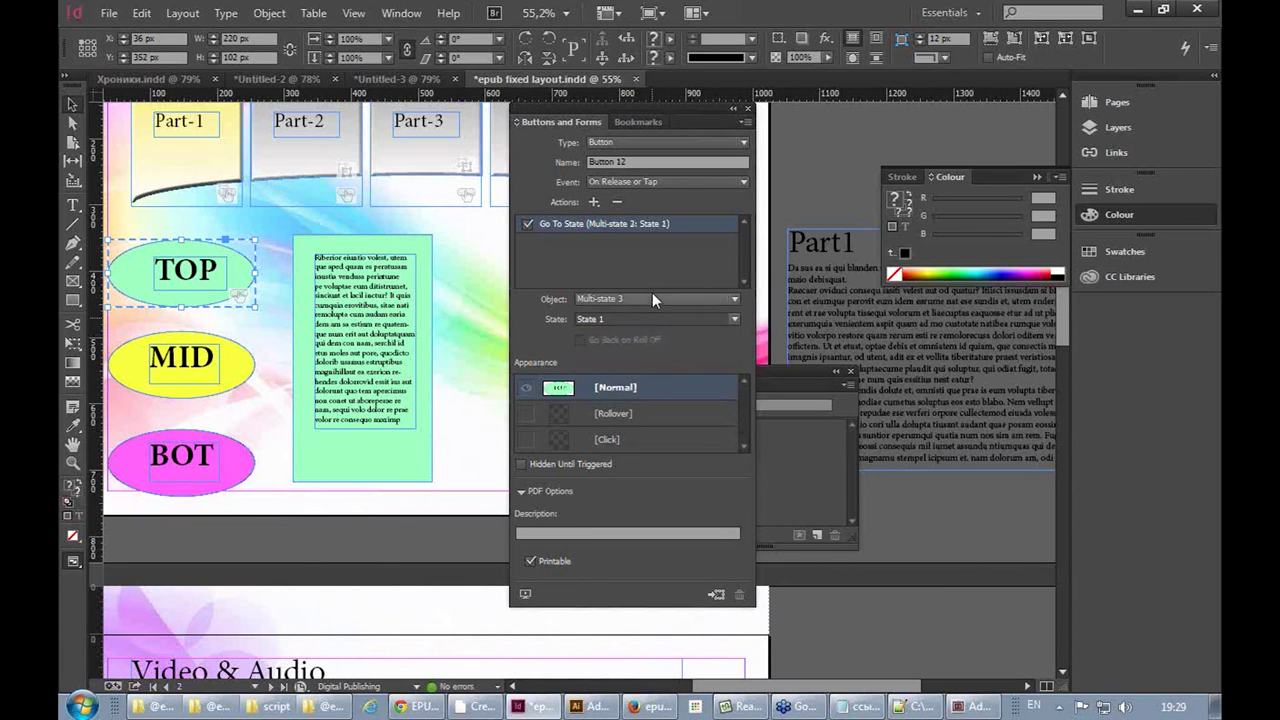
{"action": "left_click", "coordinate": [652, 295]}
{"action": "left_click", "coordinate": [640, 369]}
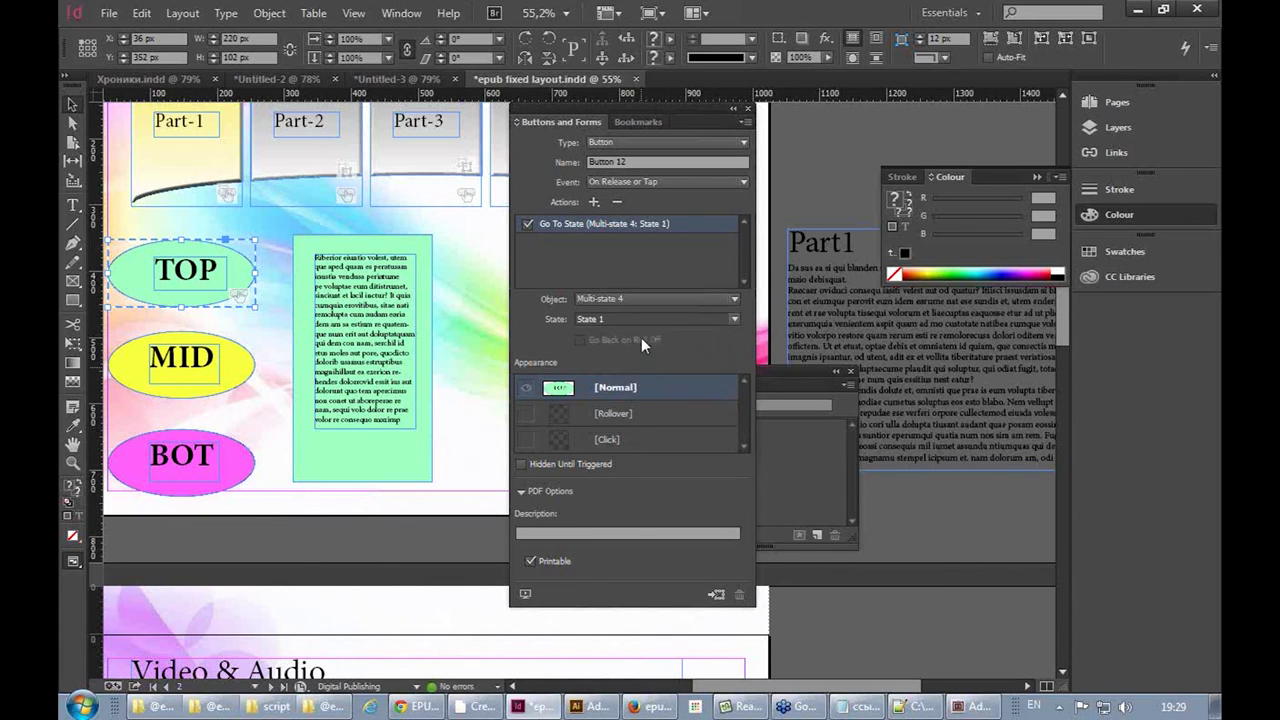
{"action": "left_click", "coordinate": [642, 319]}
{"action": "left_click", "coordinate": [642, 319]}
{"action": "left_click", "coordinate": [663, 295]}
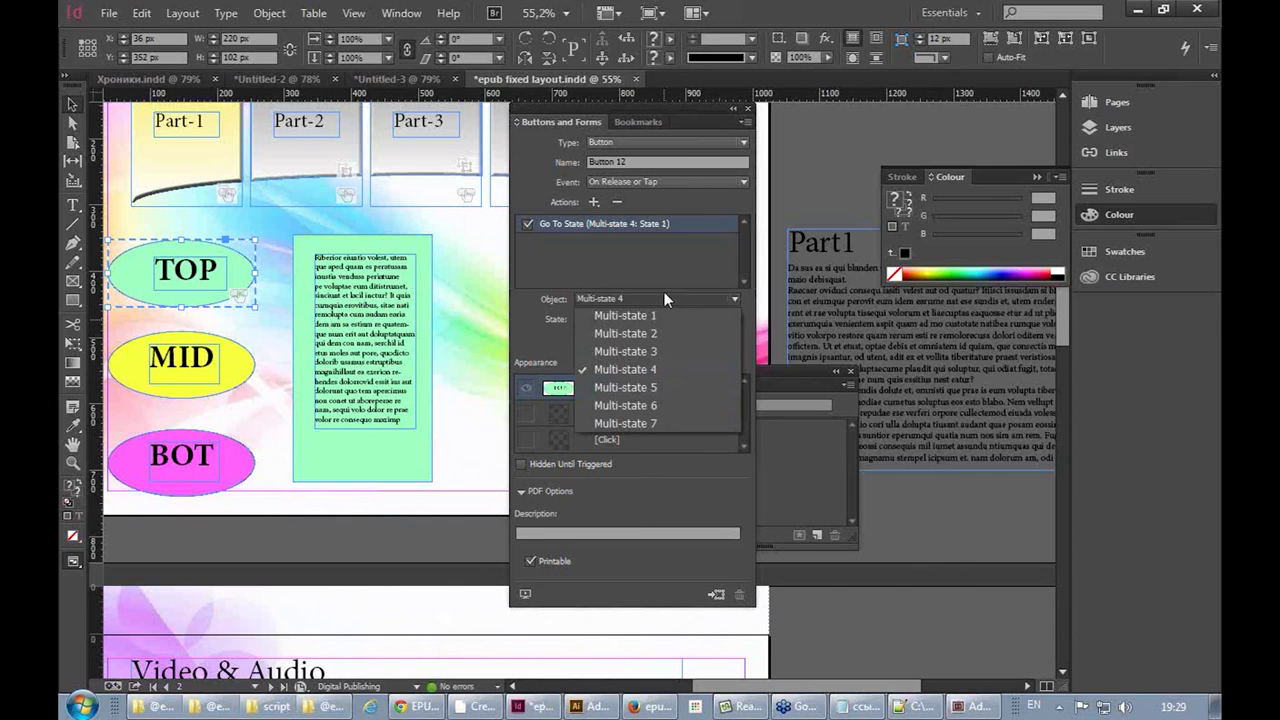
{"action": "left_click", "coordinate": [648, 385]}
{"action": "left_click", "coordinate": [644, 316]}
{"action": "left_click", "coordinate": [650, 337]}
Point the TOP button's Go To State action at the green State 3 of Multi-state 7
{"action": "left_click", "coordinate": [651, 298]}
{"action": "left_click", "coordinate": [649, 420]}
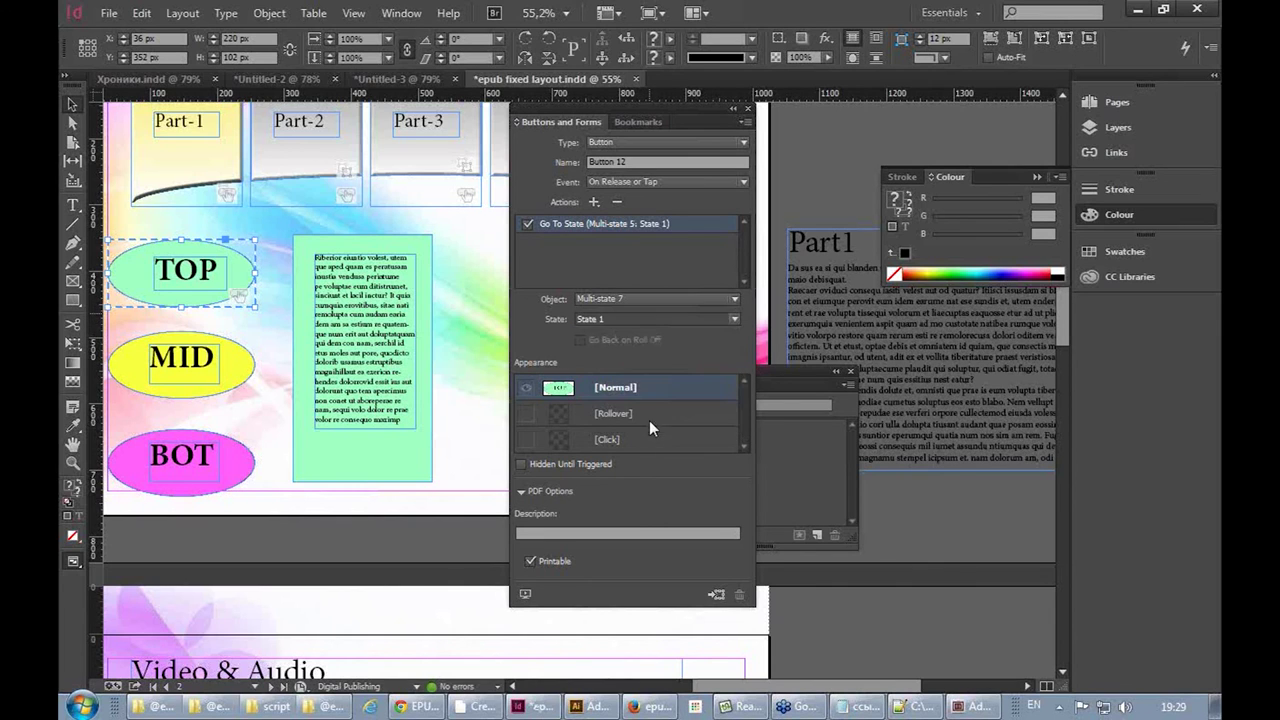
{"action": "left_click", "coordinate": [649, 318]}
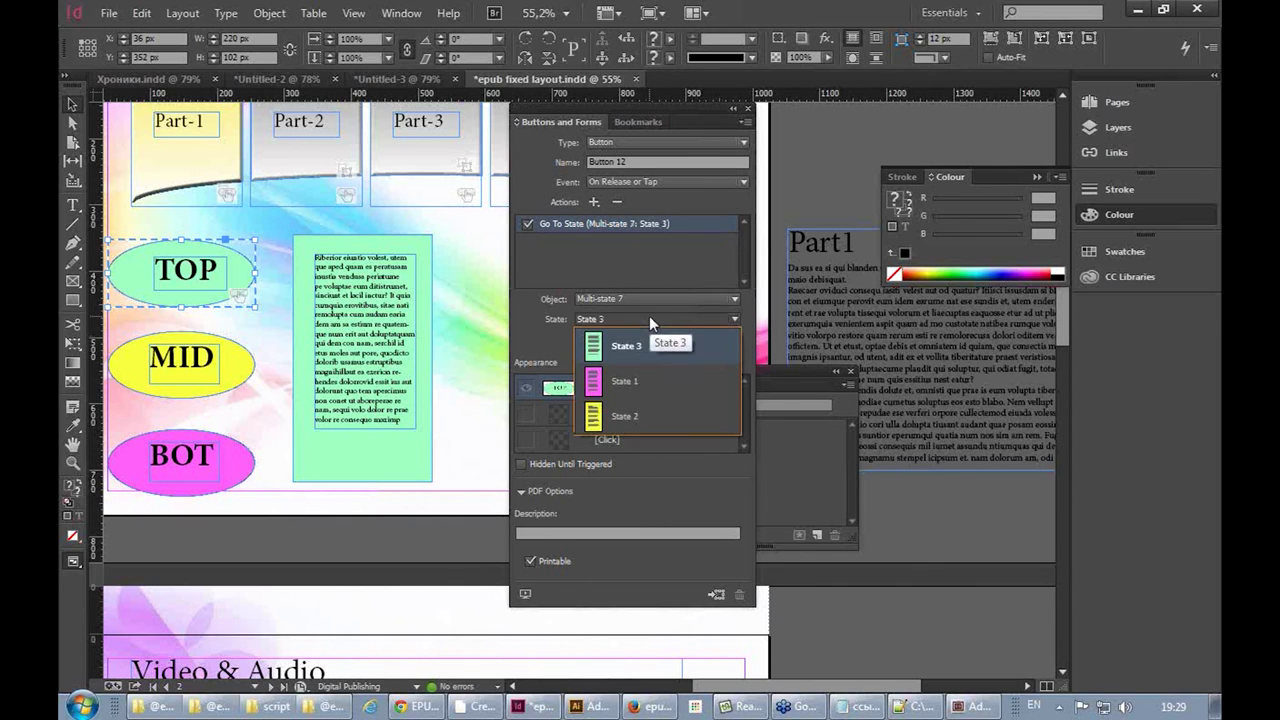
{"action": "left_click", "coordinate": [605, 346]}
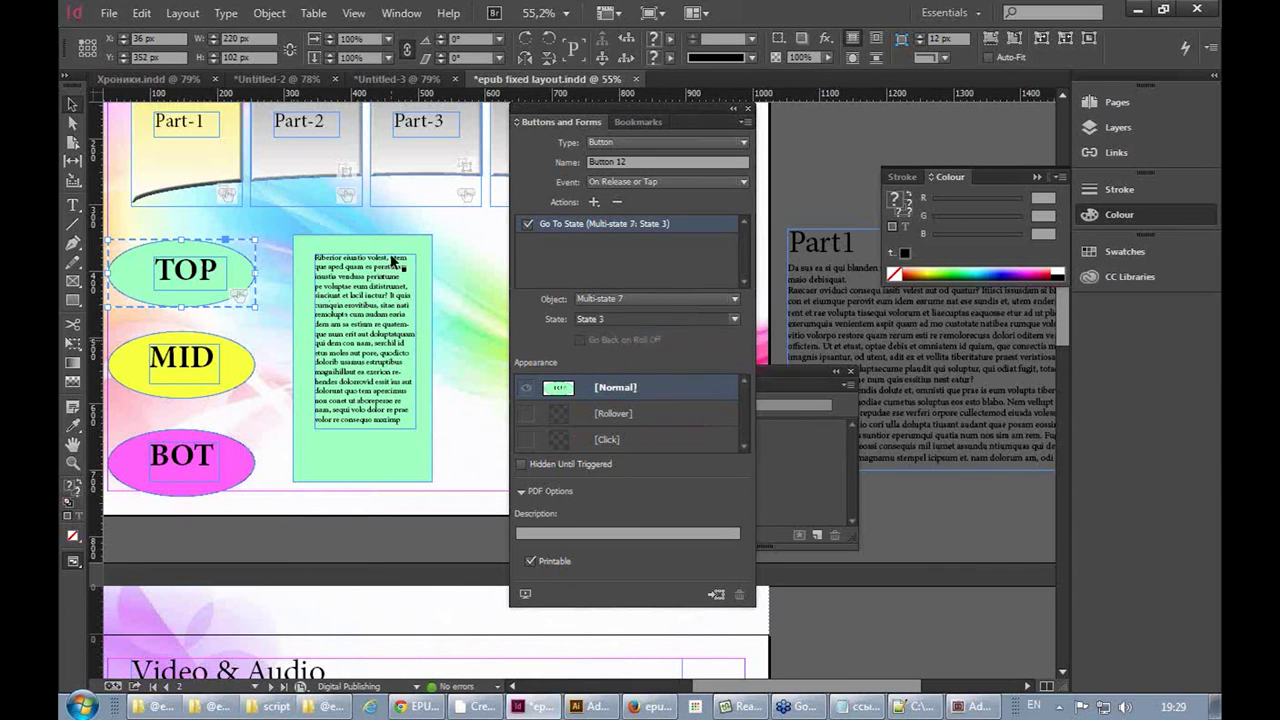
{"action": "left_click", "coordinate": [597, 319]}
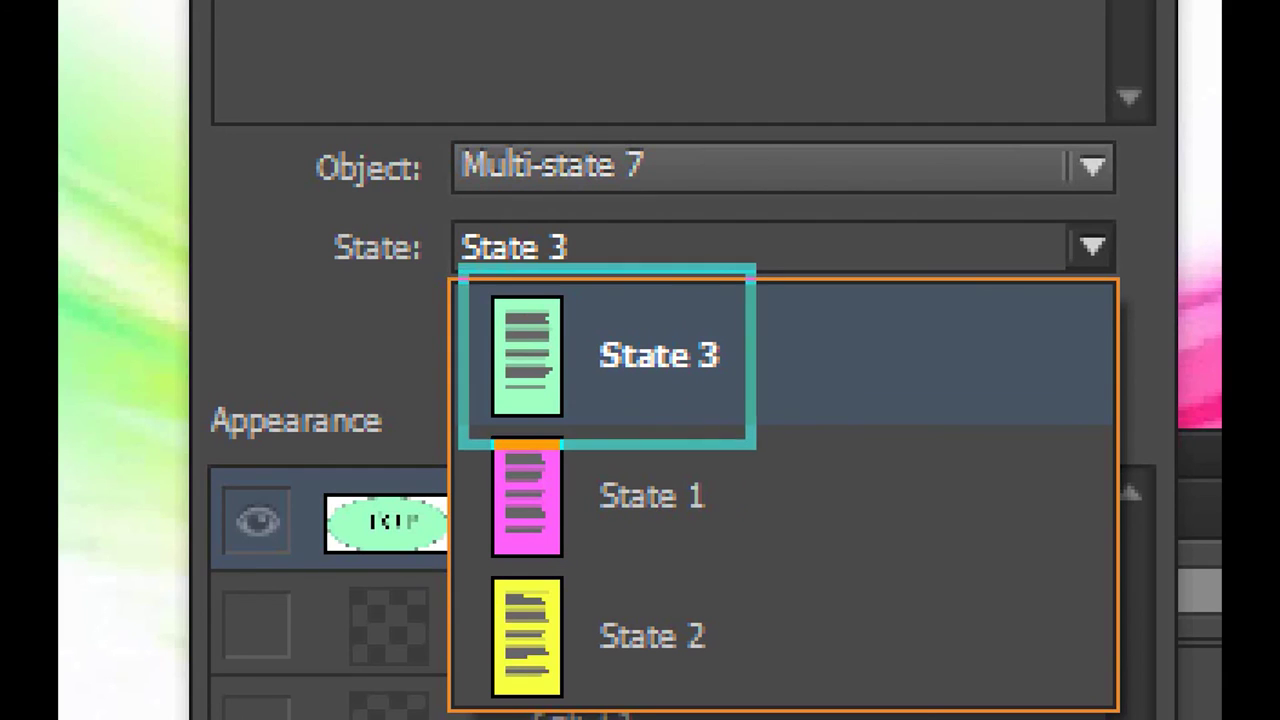
{"action": "left_click", "coordinate": [658, 355]}
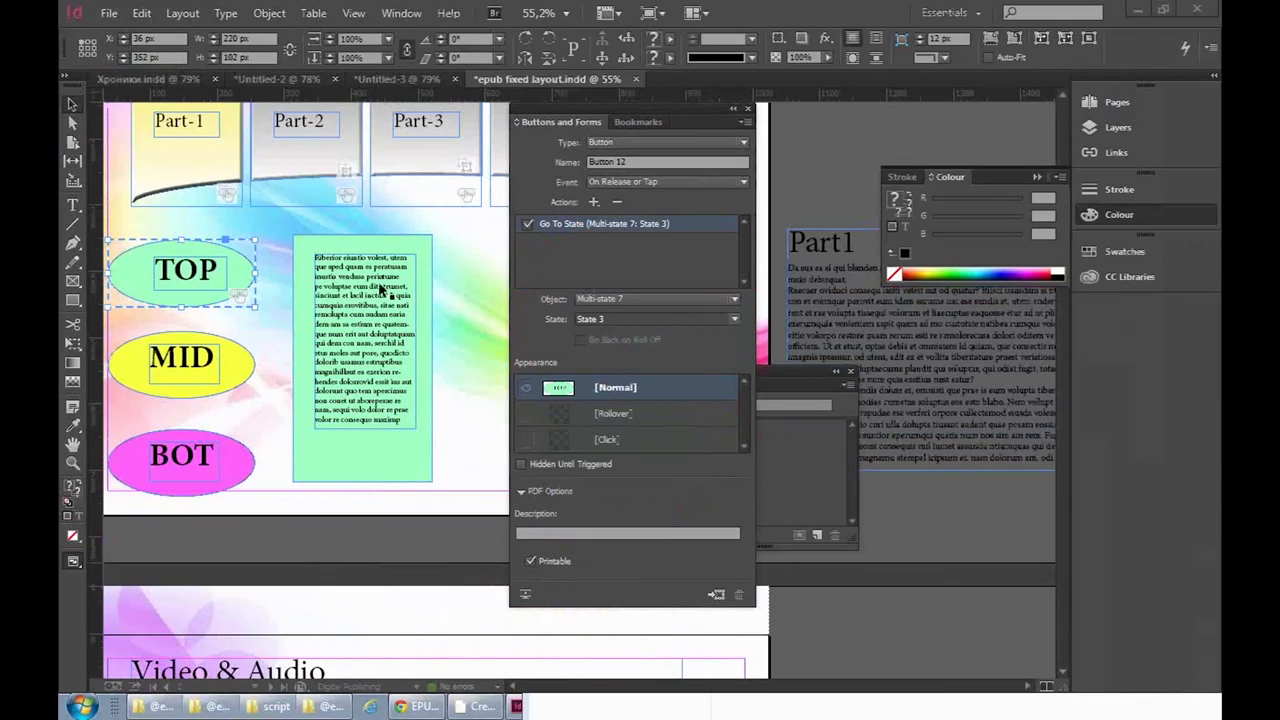
Convert the yellow MID ellipse into a button and add a Go To State action to it
{"action": "left_click", "coordinate": [246, 368]}
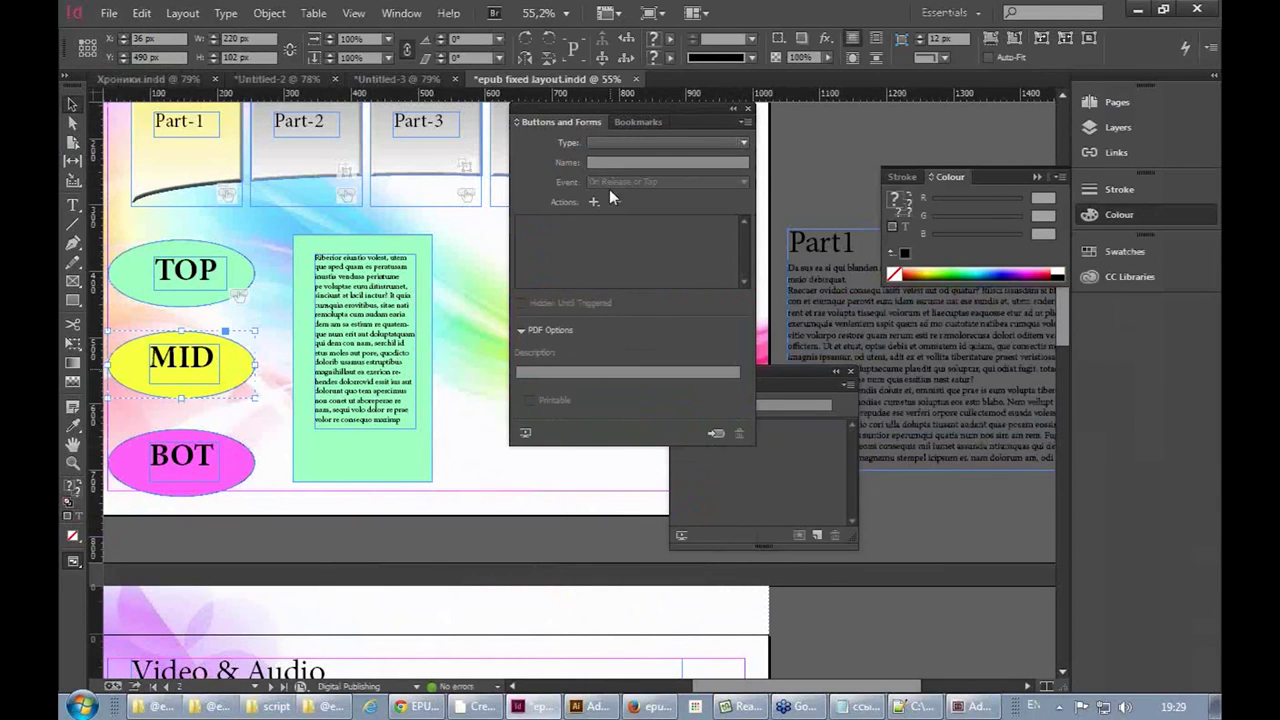
{"action": "left_click", "coordinate": [638, 140]}
{"action": "left_click", "coordinate": [637, 155]}
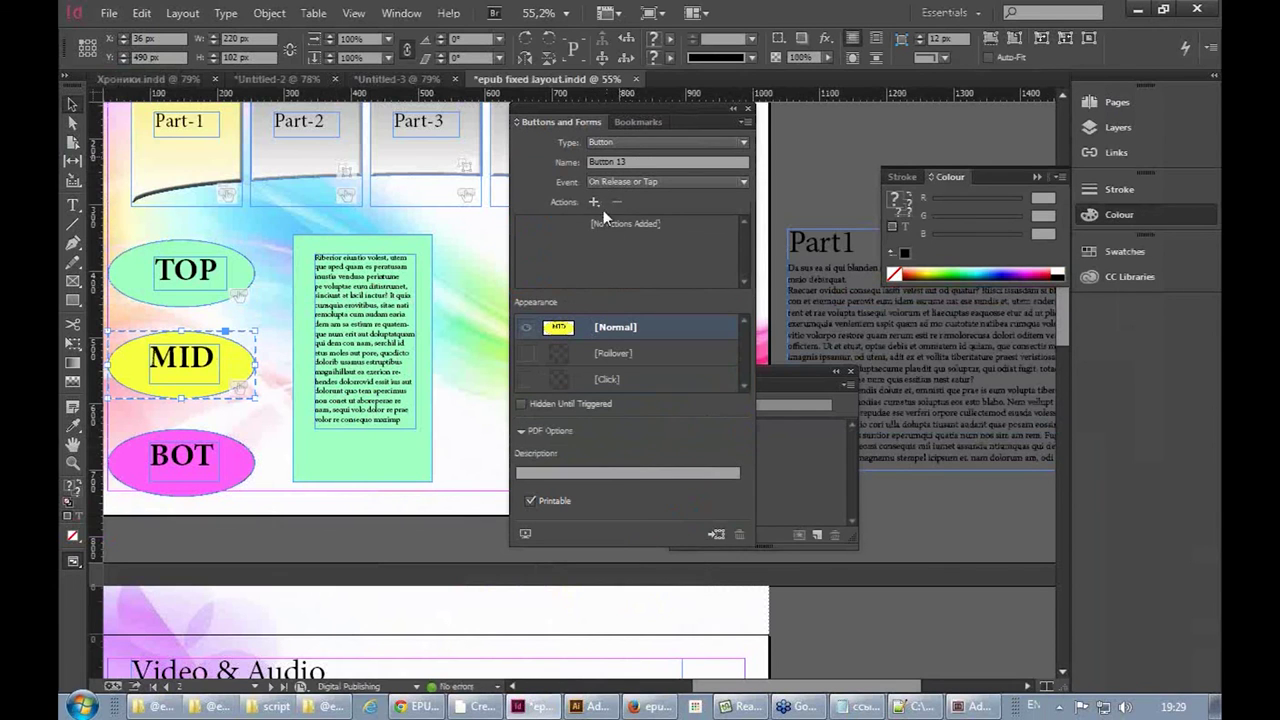
{"action": "left_click", "coordinate": [604, 200]}
{"action": "left_click", "coordinate": [668, 444]}
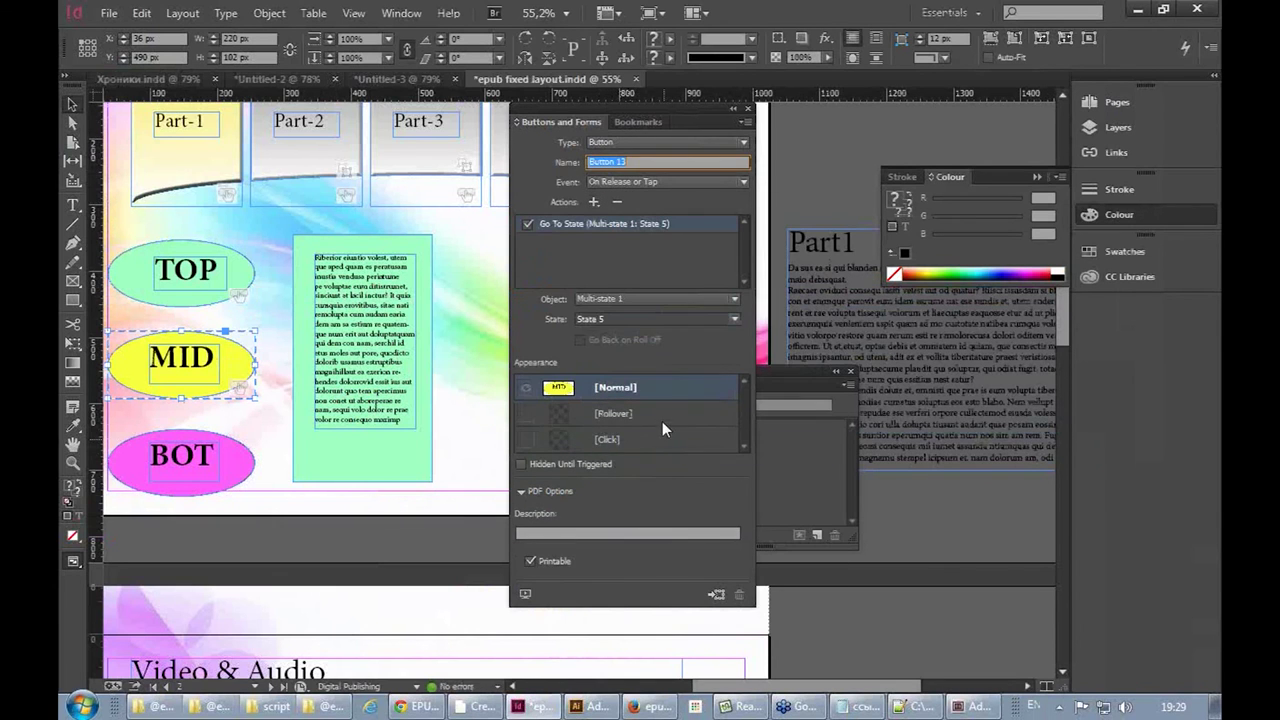
Point the MID button's Go To State action at the yellow State 2 of Multi-state 7
{"action": "left_click", "coordinate": [623, 317]}
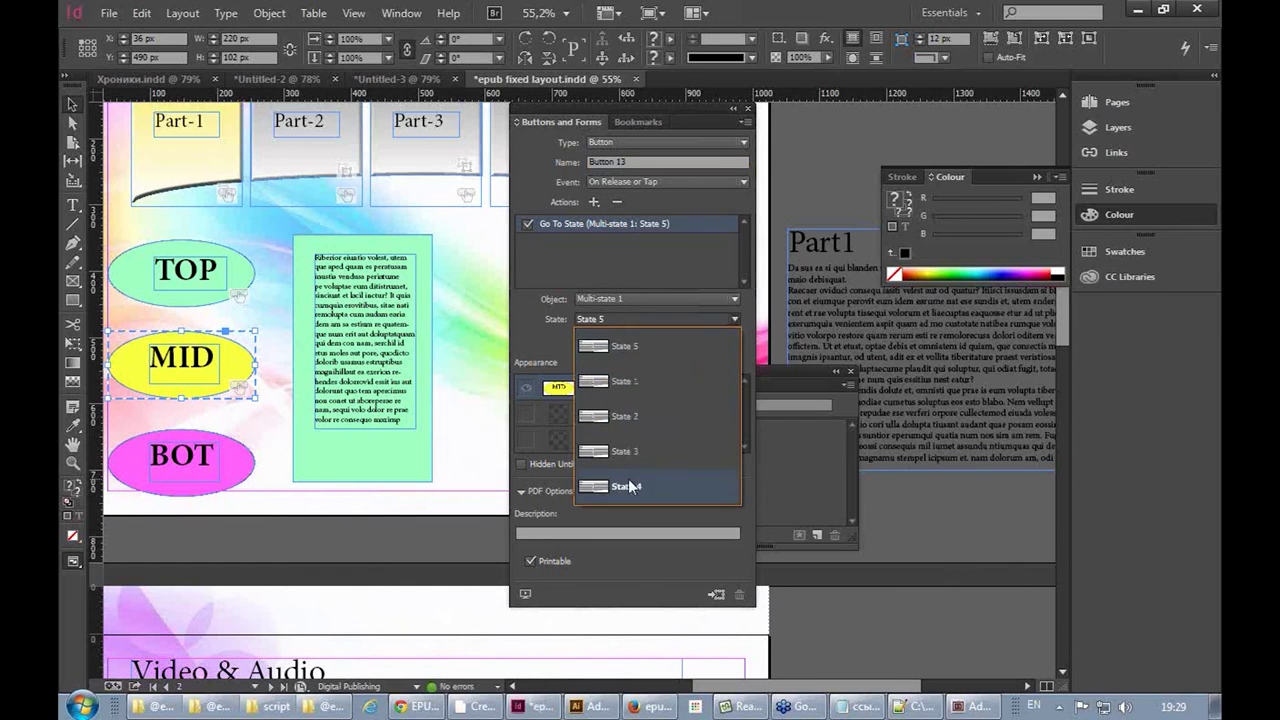
{"action": "left_click", "coordinate": [632, 299]}
{"action": "left_click", "coordinate": [632, 299]}
{"action": "left_click", "coordinate": [632, 299]}
{"action": "left_click", "coordinate": [632, 422]}
{"action": "left_click", "coordinate": [614, 316]}
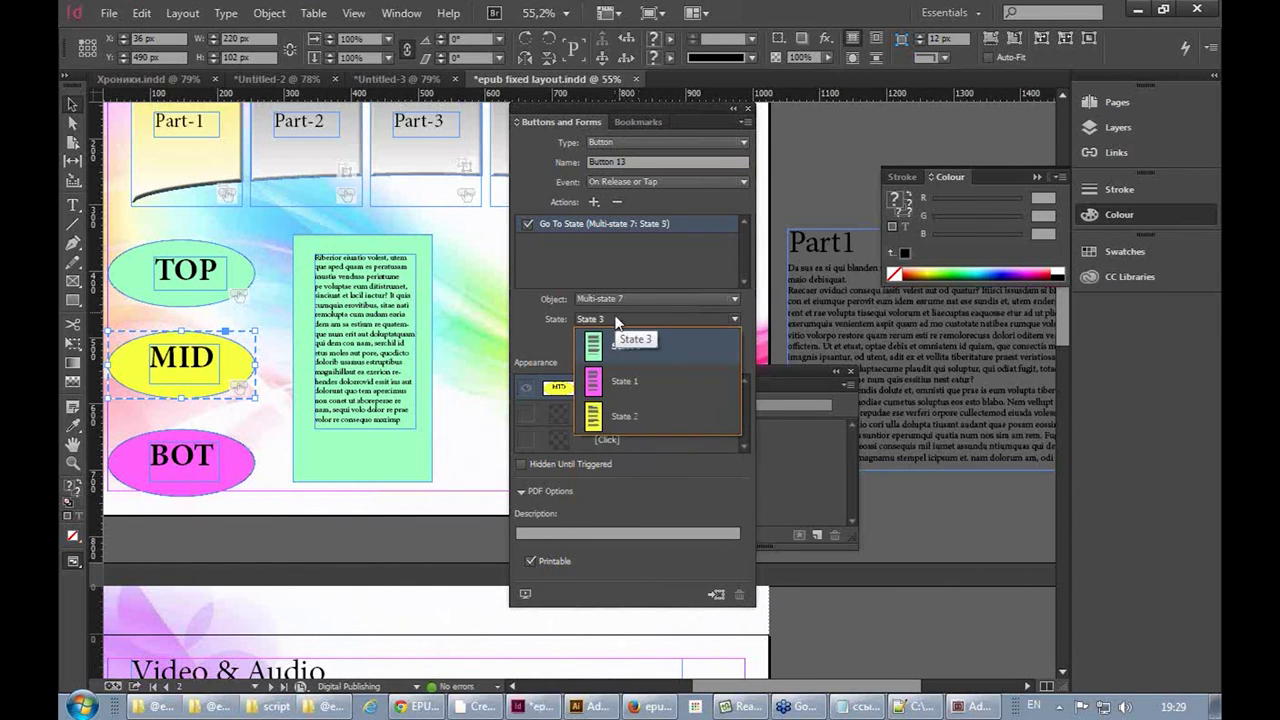
{"action": "left_click", "coordinate": [606, 417]}
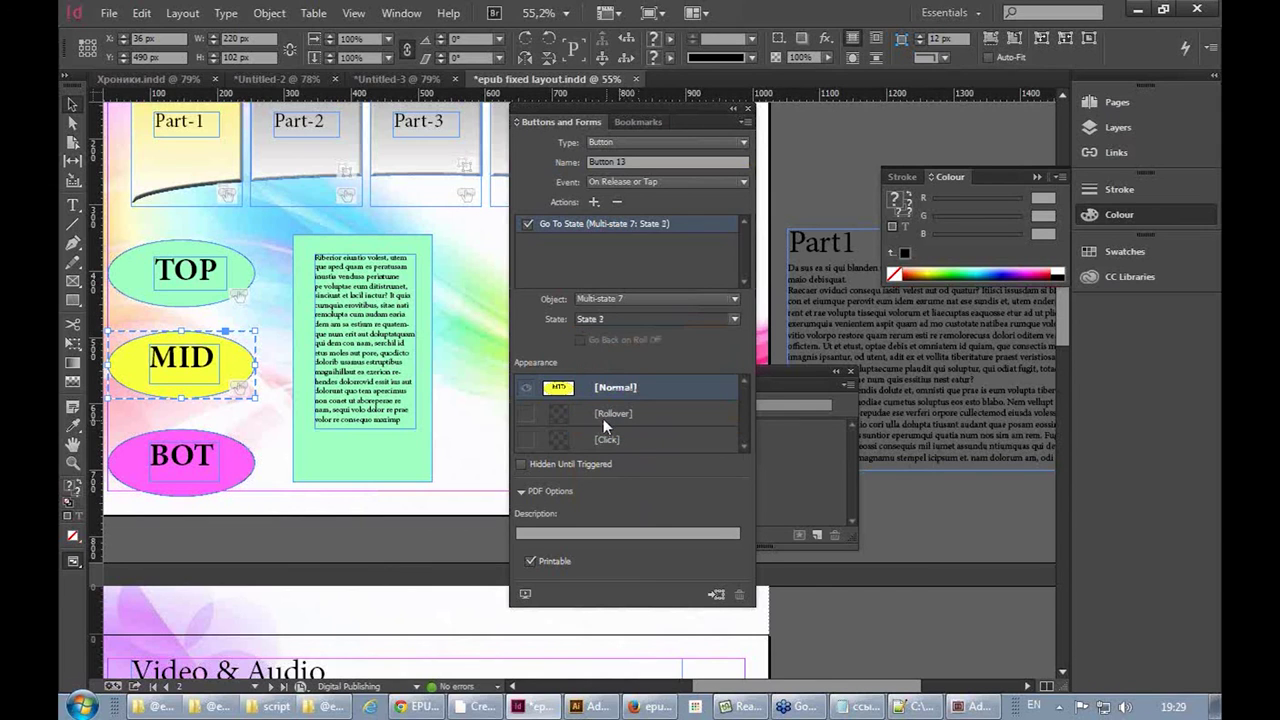
Convert the magenta BOT ellipse into a button and add a Go To State action to it
{"action": "left_click", "coordinate": [226, 458]}
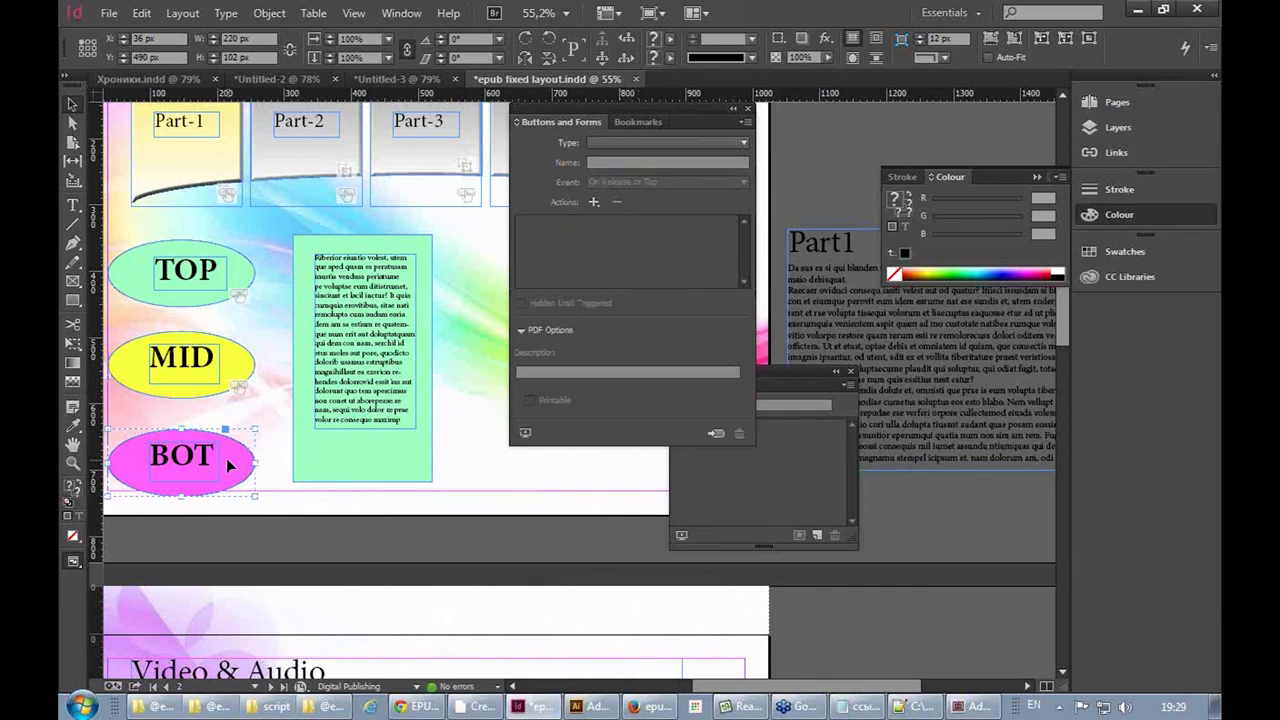
{"action": "left_click", "coordinate": [624, 141]}
{"action": "left_click", "coordinate": [625, 161]}
{"action": "left_click", "coordinate": [594, 203]}
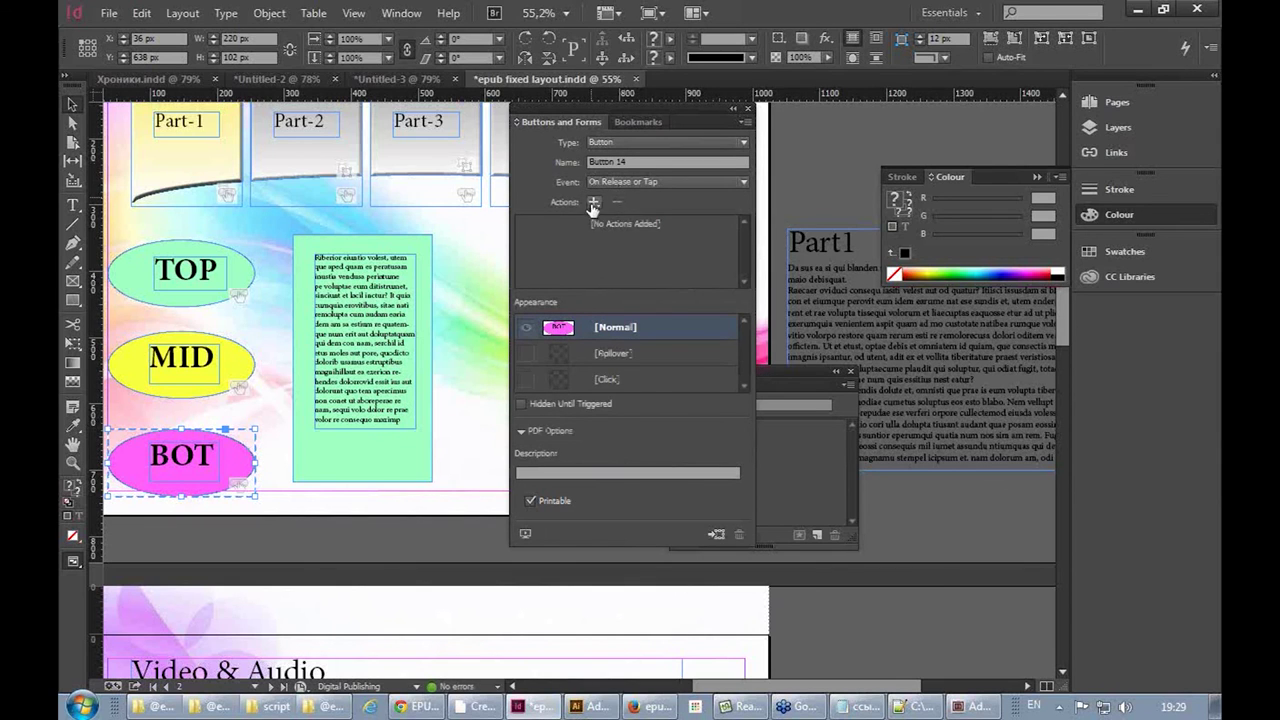
{"action": "left_click", "coordinate": [669, 444]}
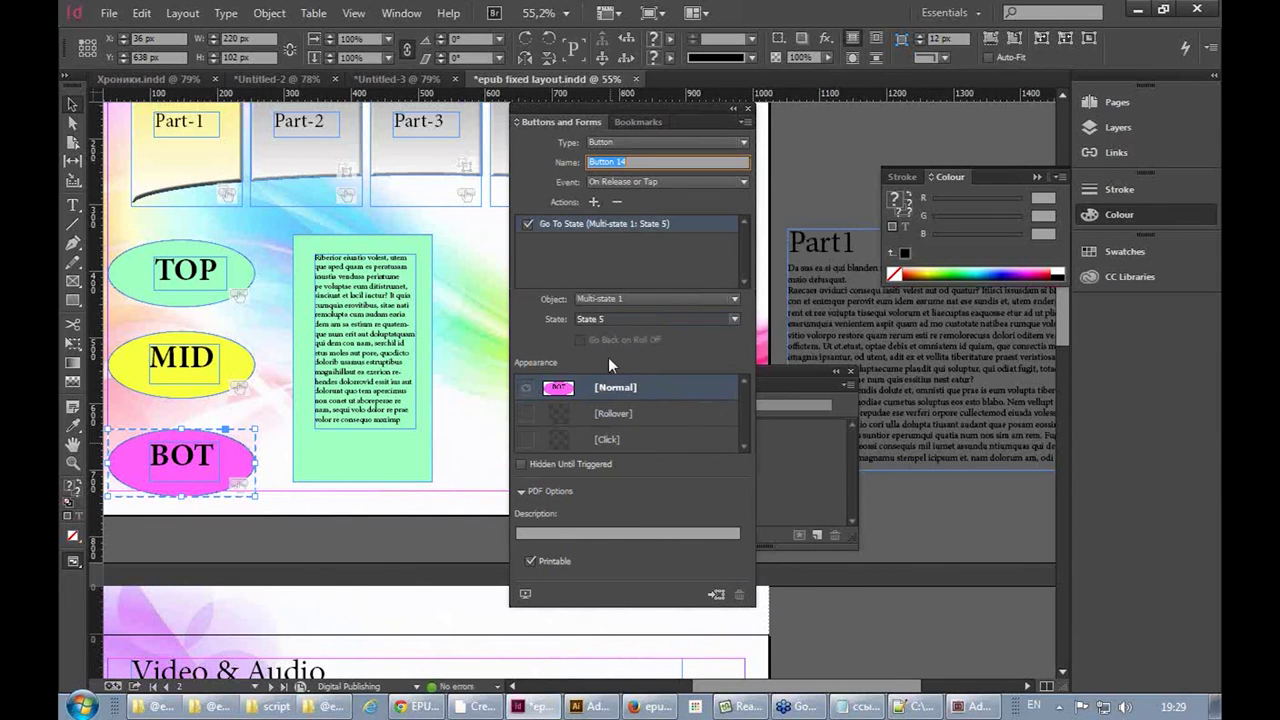
Point the BOT button's action at the magenta State 1 of Multi-state 7 and review the MID and TOP button actions
{"action": "left_click", "coordinate": [618, 303]}
{"action": "left_click", "coordinate": [628, 422]}
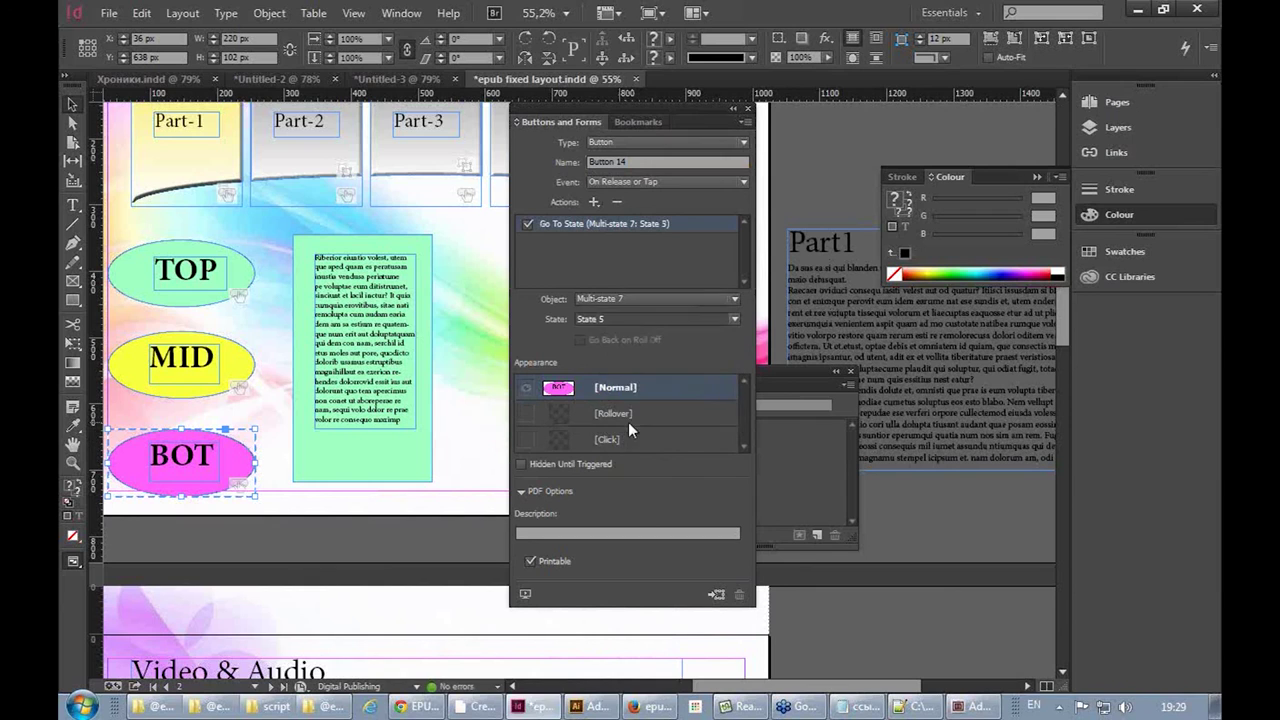
{"action": "left_click", "coordinate": [654, 317]}
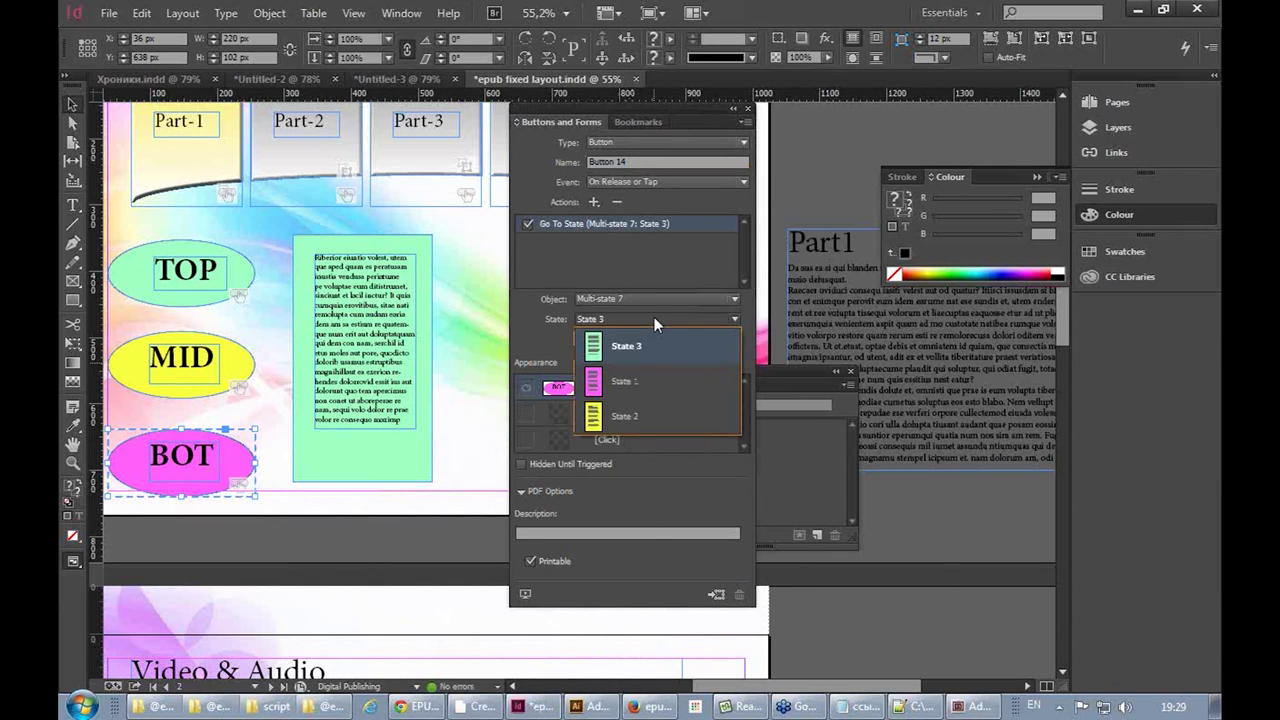
{"action": "left_click", "coordinate": [622, 381]}
{"action": "left_click", "coordinate": [235, 366]}
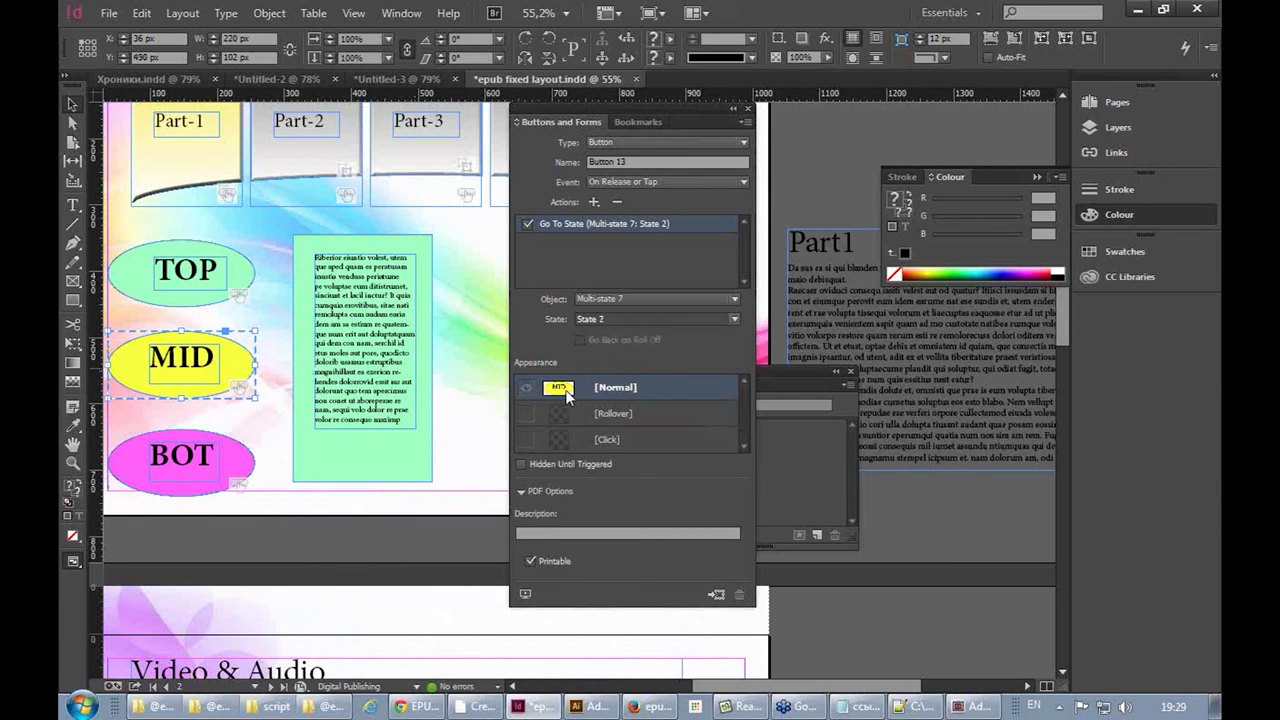
{"action": "left_click", "coordinate": [244, 267]}
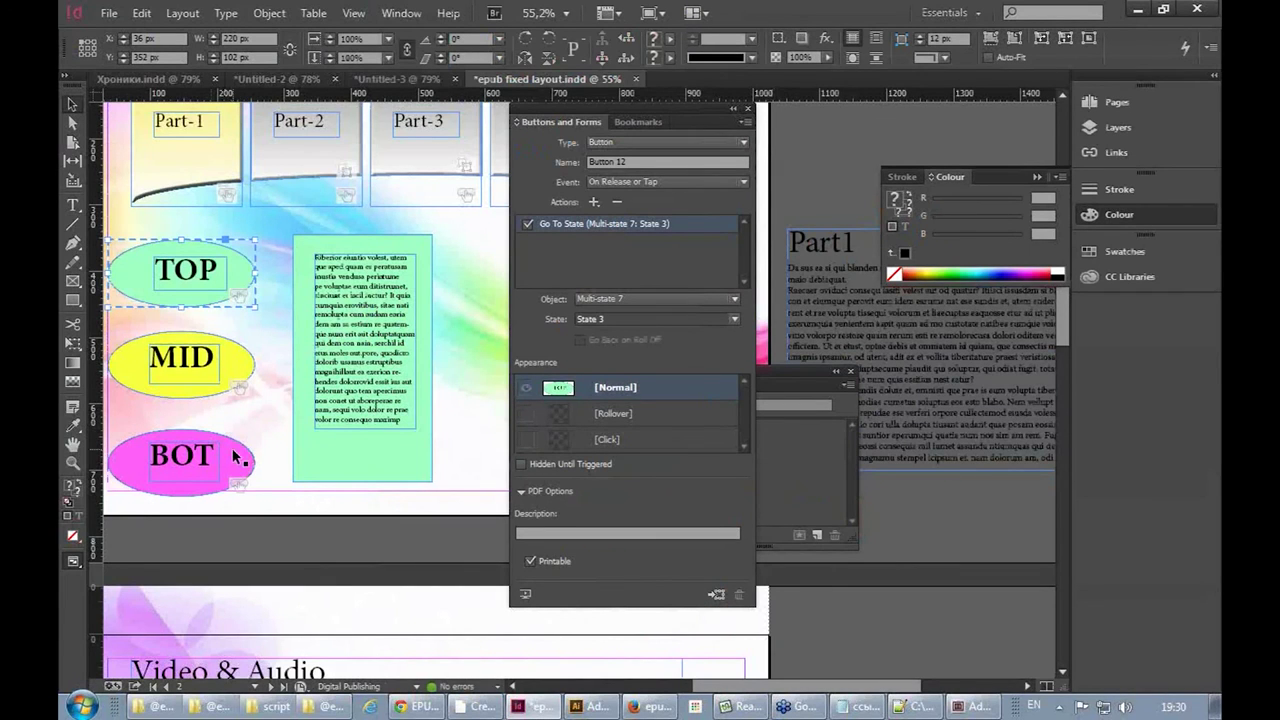
Review the Go To State actions assigned to the BOT, TOP and MID buttons for Multi-state 7
{"action": "left_click", "coordinate": [244, 458]}
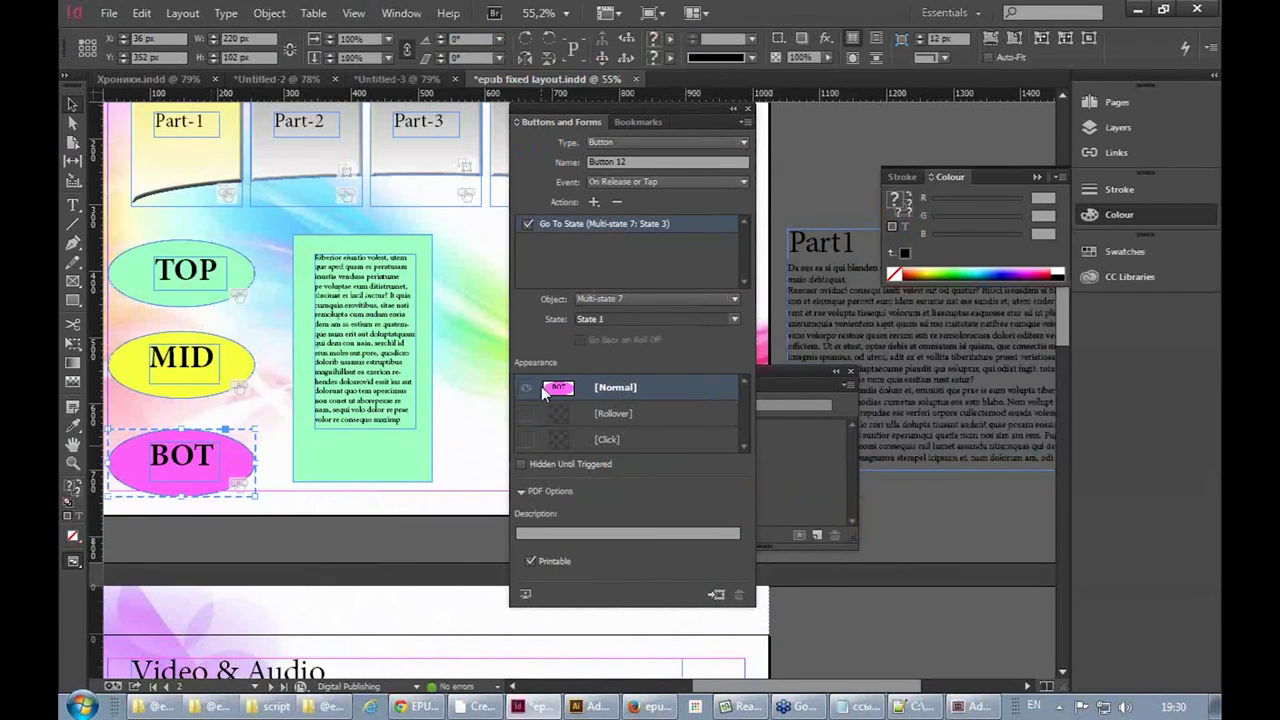
{"action": "left_click", "coordinate": [203, 288]}
{"action": "left_click", "coordinate": [239, 357]}
{"action": "left_click", "coordinate": [239, 458]}
{"action": "left_click", "coordinate": [216, 262]}
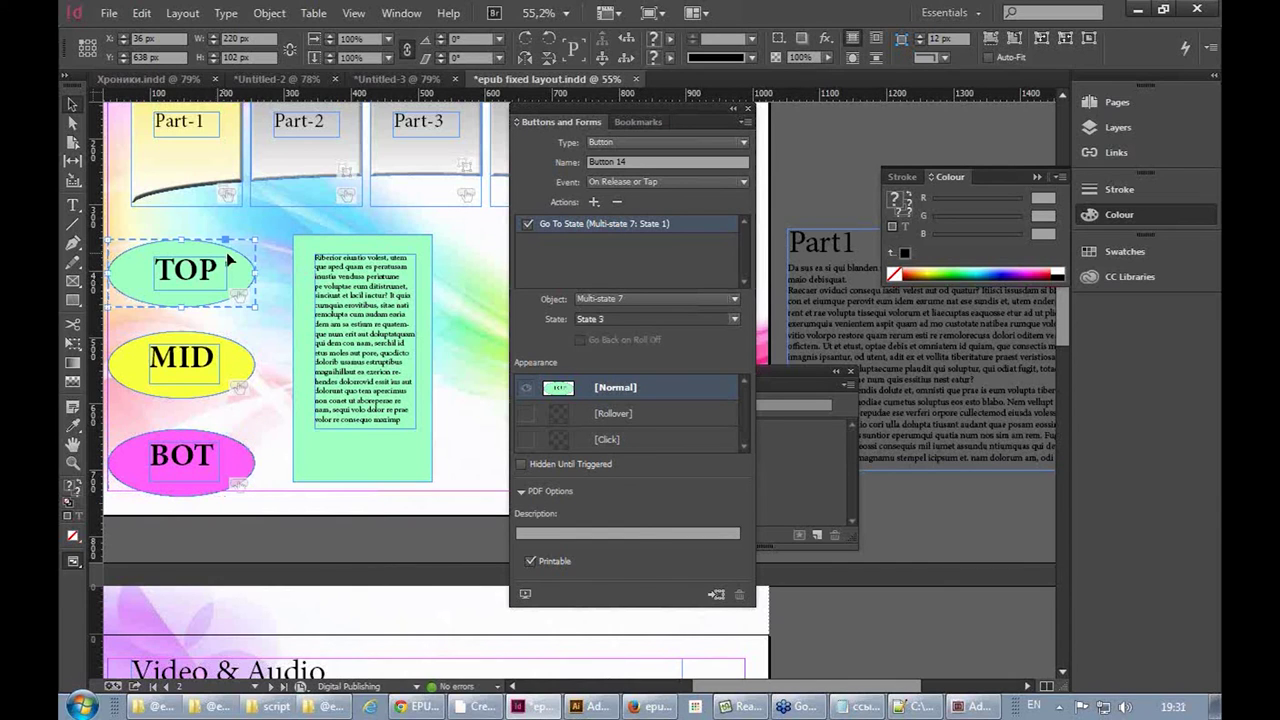
Add a Go To Next State action to the TOP button and delete it again
{"action": "left_click", "coordinate": [594, 202]}
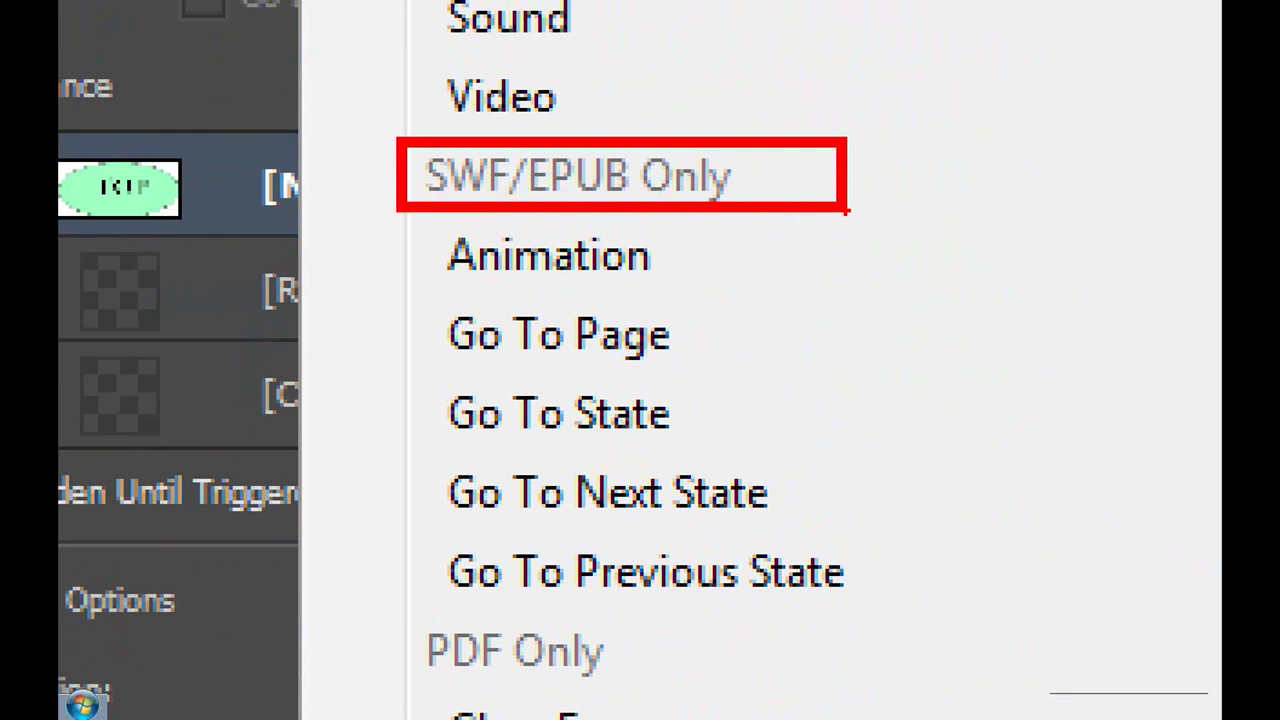
{"action": "left_click", "coordinate": [607, 492]}
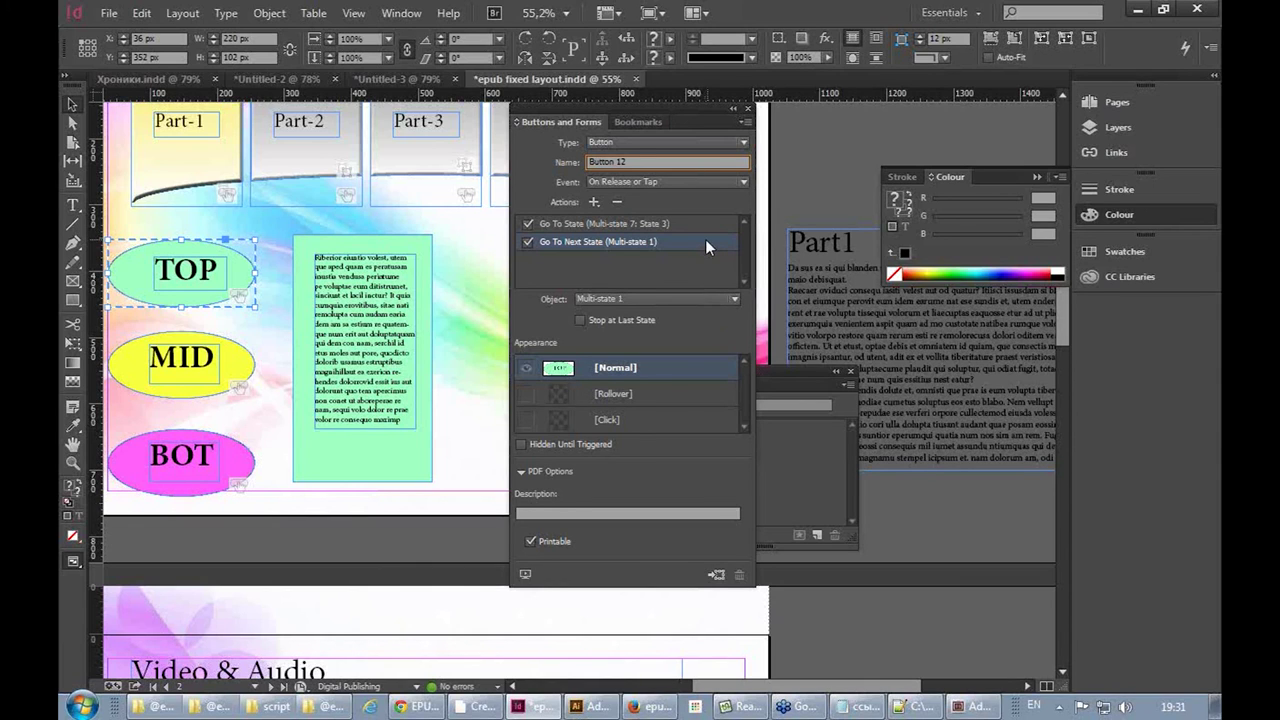
{"action": "left_click", "coordinate": [617, 201]}
{"action": "left_click", "coordinate": [627, 376]}
{"action": "left_click", "coordinate": [593, 202]}
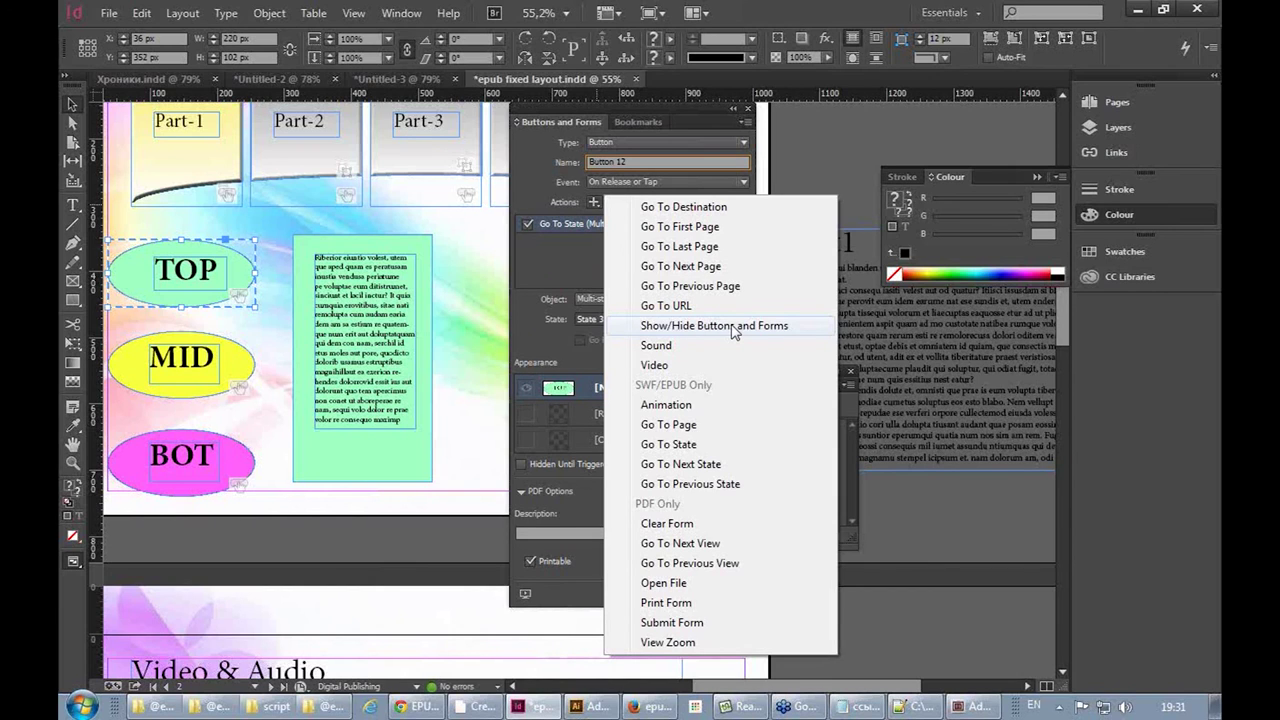
{"action": "left_click", "coordinate": [421, 246]}
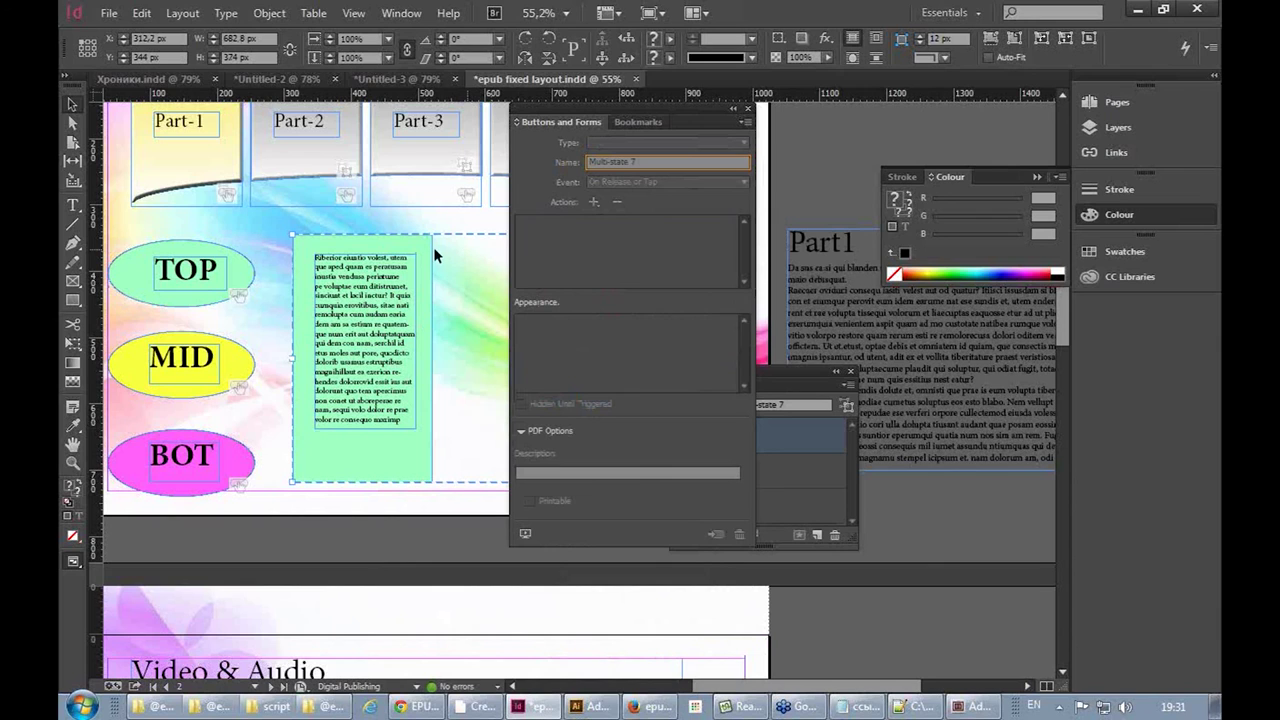
{"action": "left_click", "coordinate": [230, 265]}
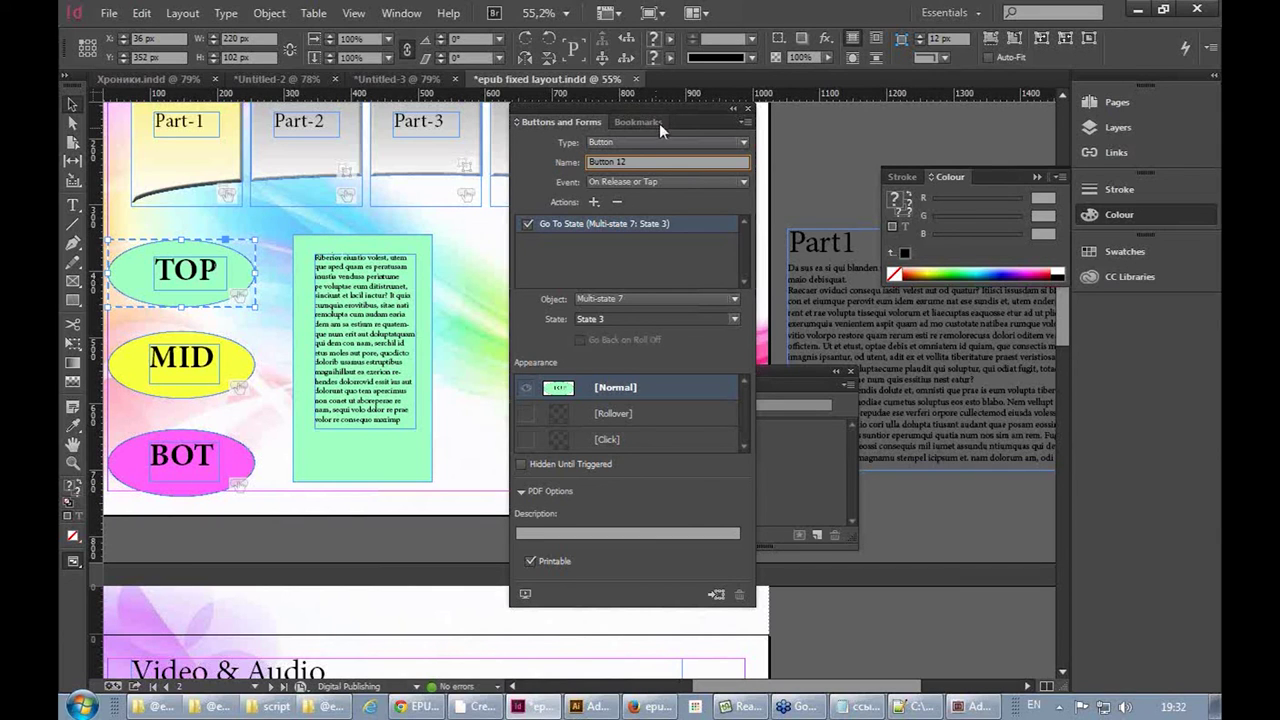
Open the EPUB Interactivity Preview for the Interactive Buttons page and enlarge it to a readable size
{"action": "left_click_drag", "start_coordinate": [676, 108], "coordinate": [850, 163]}
{"action": "left_click", "coordinate": [416, 14]}
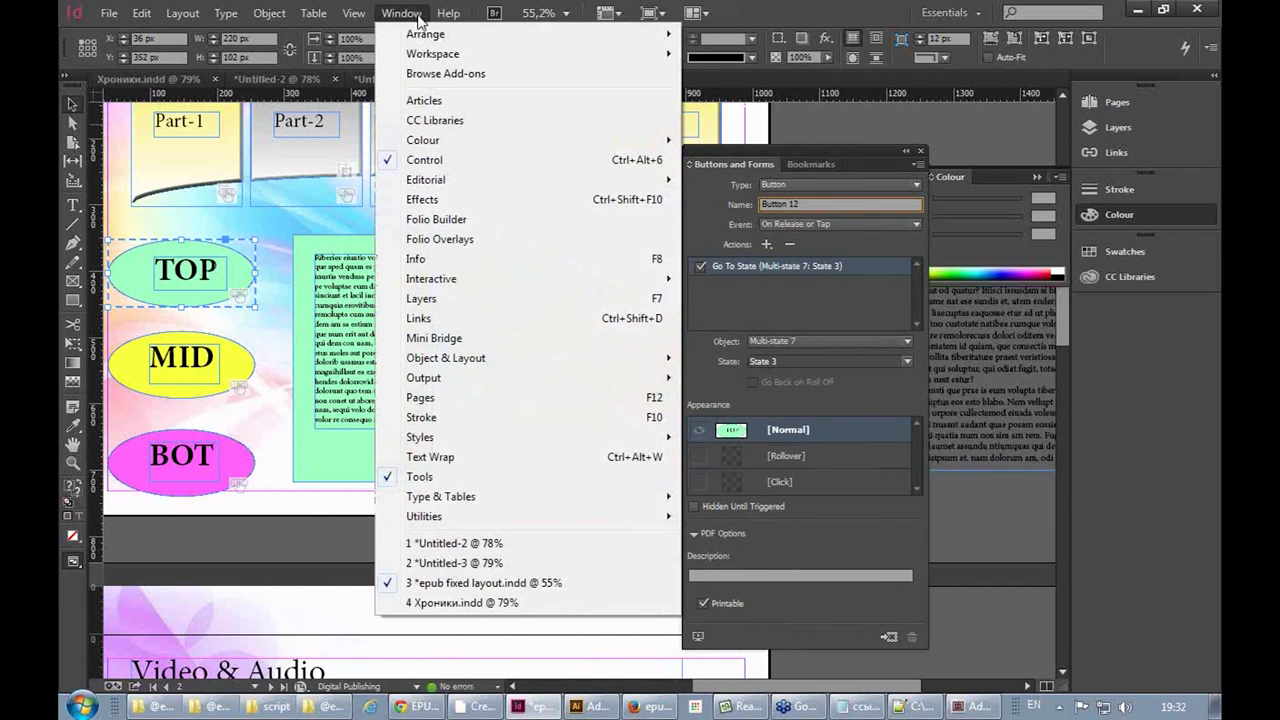
{"action": "mouse_move", "coordinate": [471, 285]}
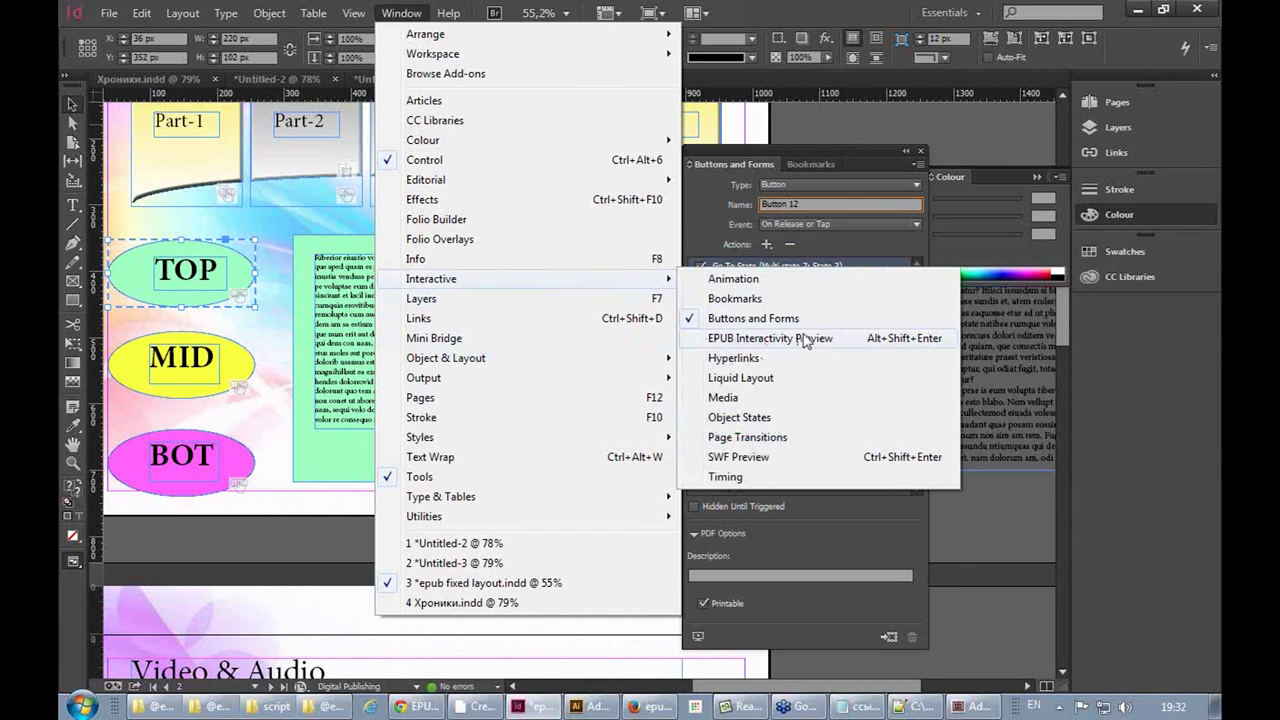
{"action": "left_click", "coordinate": [840, 340]}
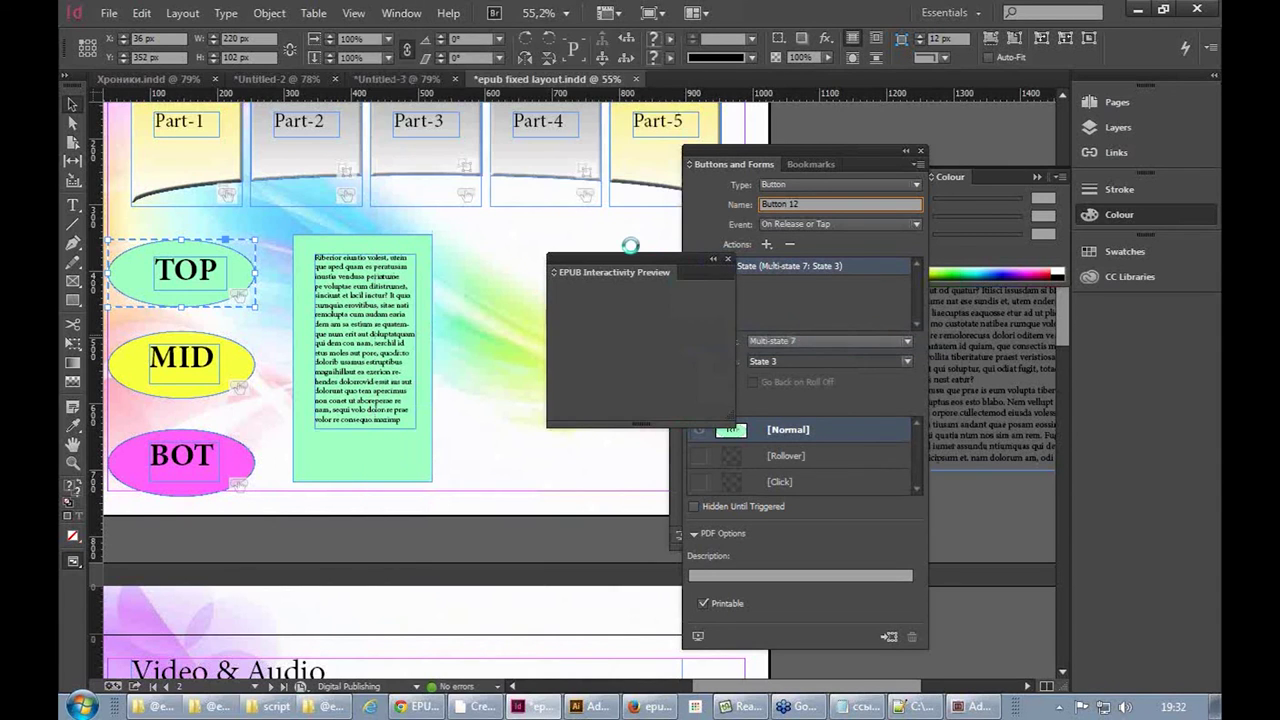
{"action": "left_click_drag", "start_coordinate": [640, 262], "coordinate": [416, 103]}
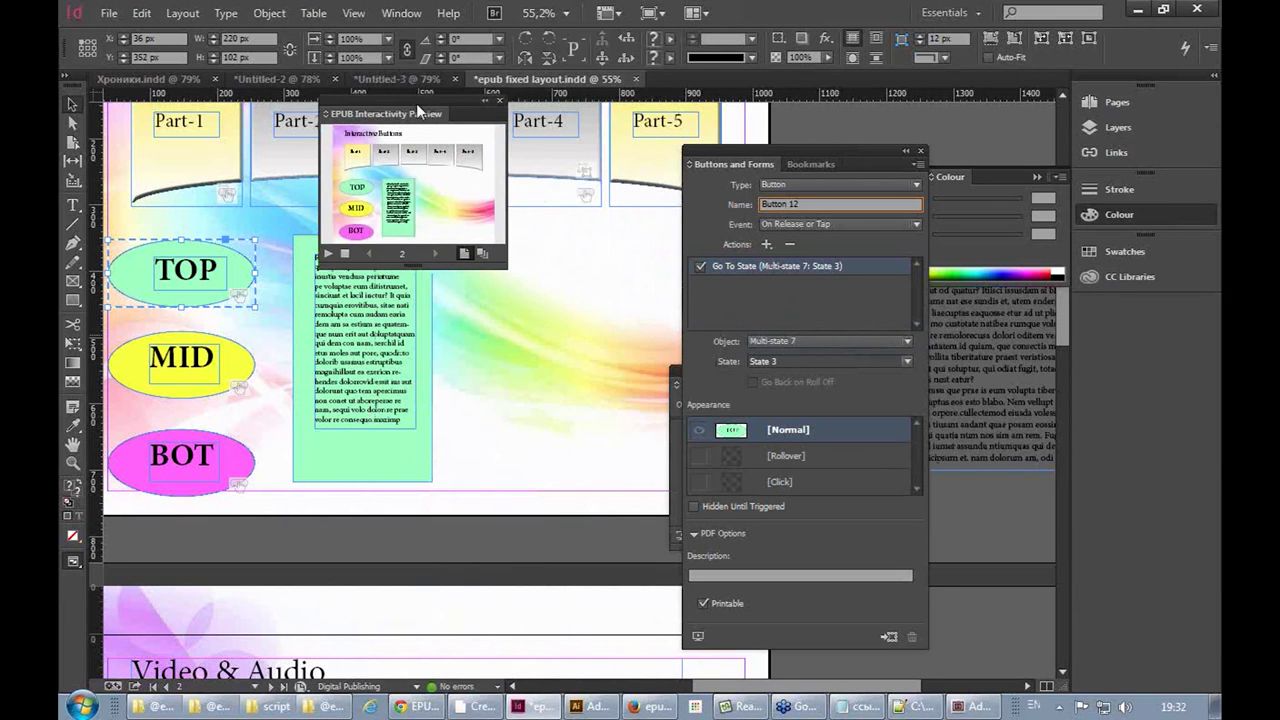
{"action": "left_click_drag", "start_coordinate": [506, 268], "coordinate": [1082, 632]}
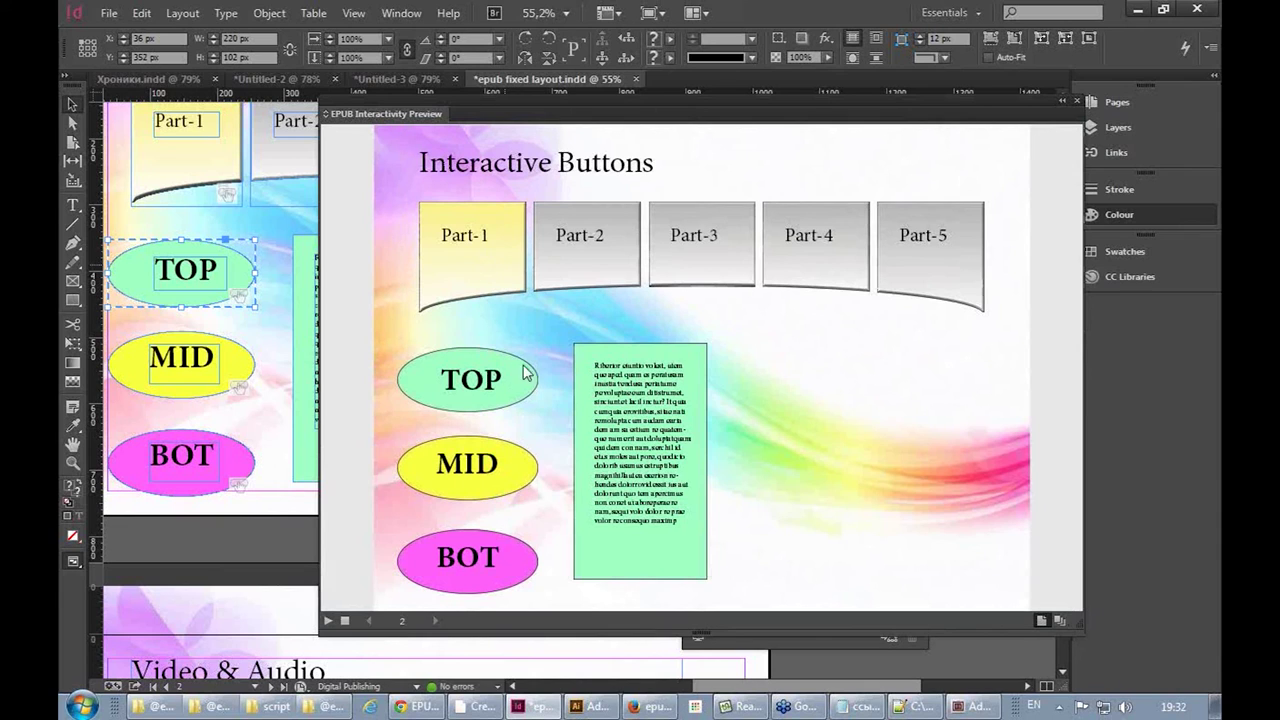
Test the MID, BOT and TOP buttons in the interactivity preview and close the preview
{"action": "left_click", "coordinate": [502, 458]}
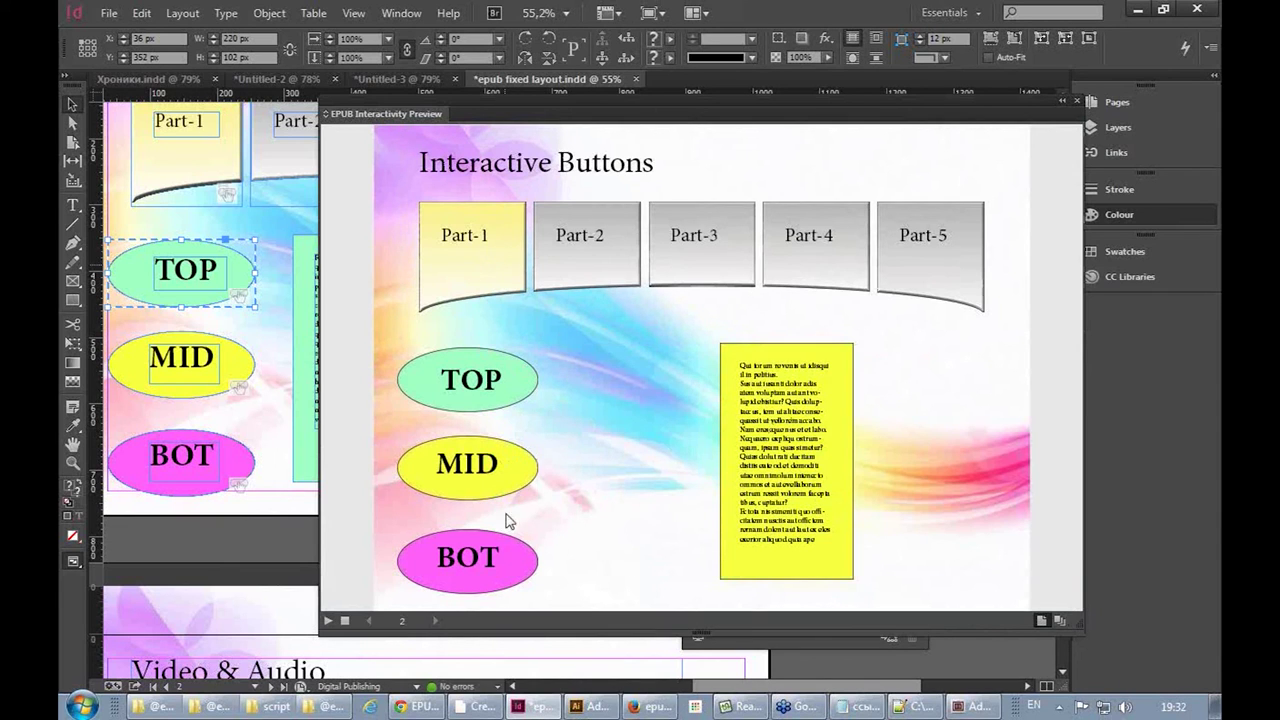
{"action": "left_click", "coordinate": [490, 557]}
{"action": "left_click", "coordinate": [486, 498]}
{"action": "left_click", "coordinate": [478, 408]}
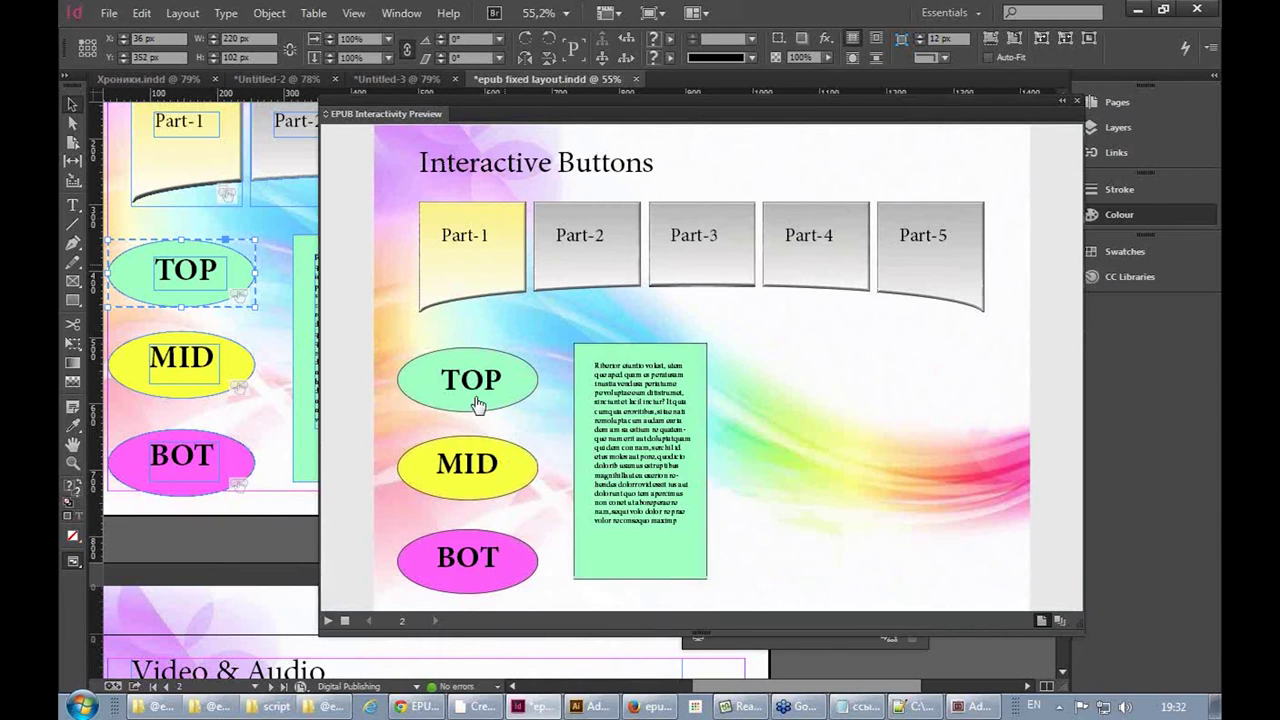
{"action": "left_click", "coordinate": [481, 470]}
{"action": "left_click", "coordinate": [478, 560]}
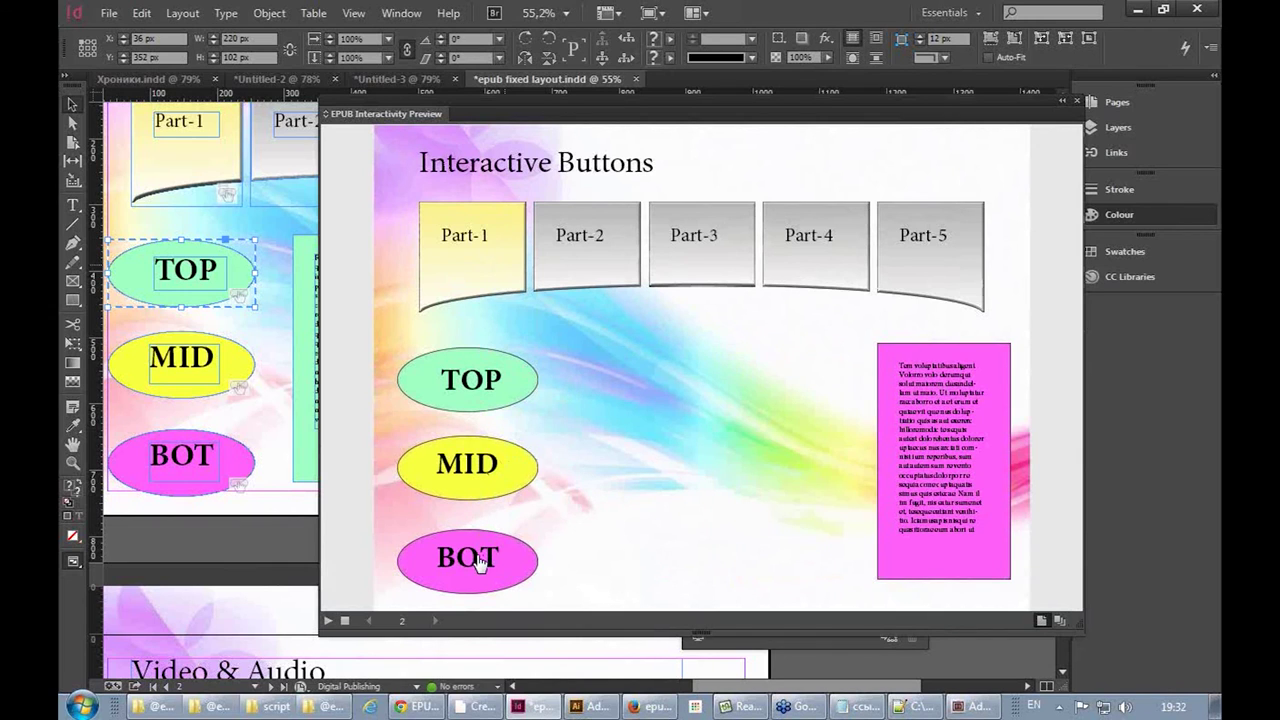
{"action": "left_click", "coordinate": [486, 462]}
{"action": "left_click", "coordinate": [486, 408]}
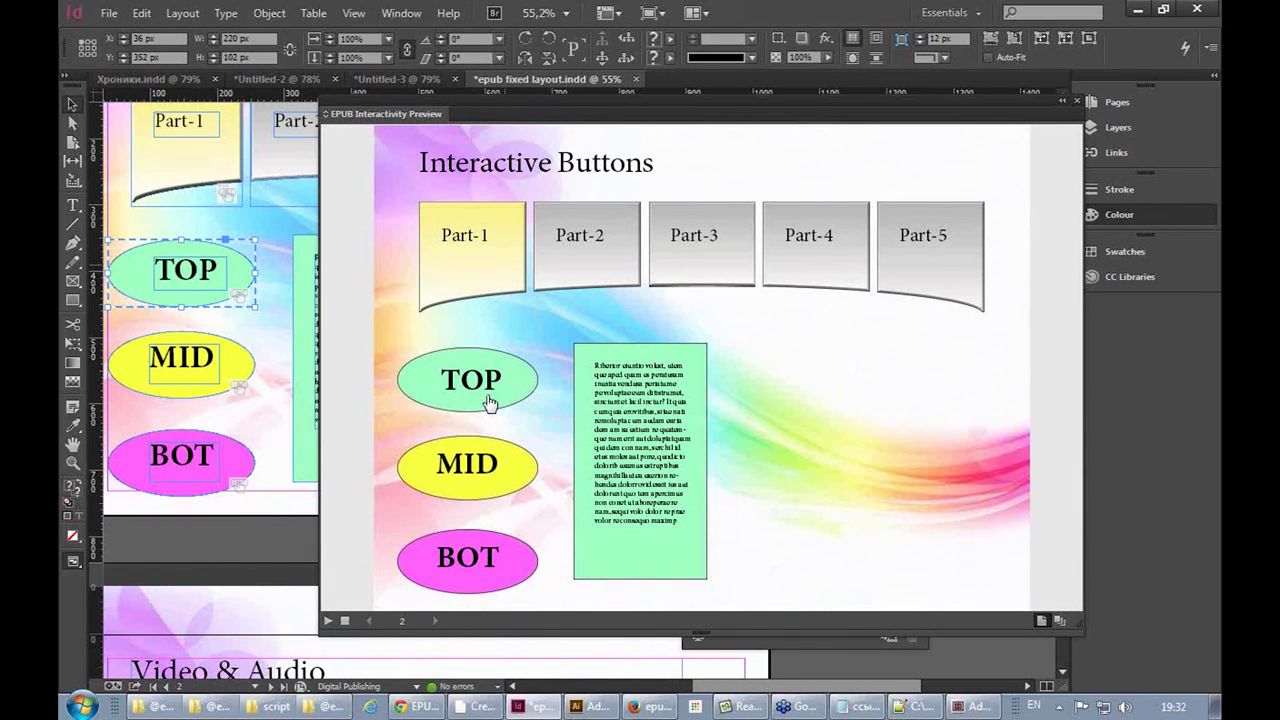
{"action": "left_click", "coordinate": [258, 208]}
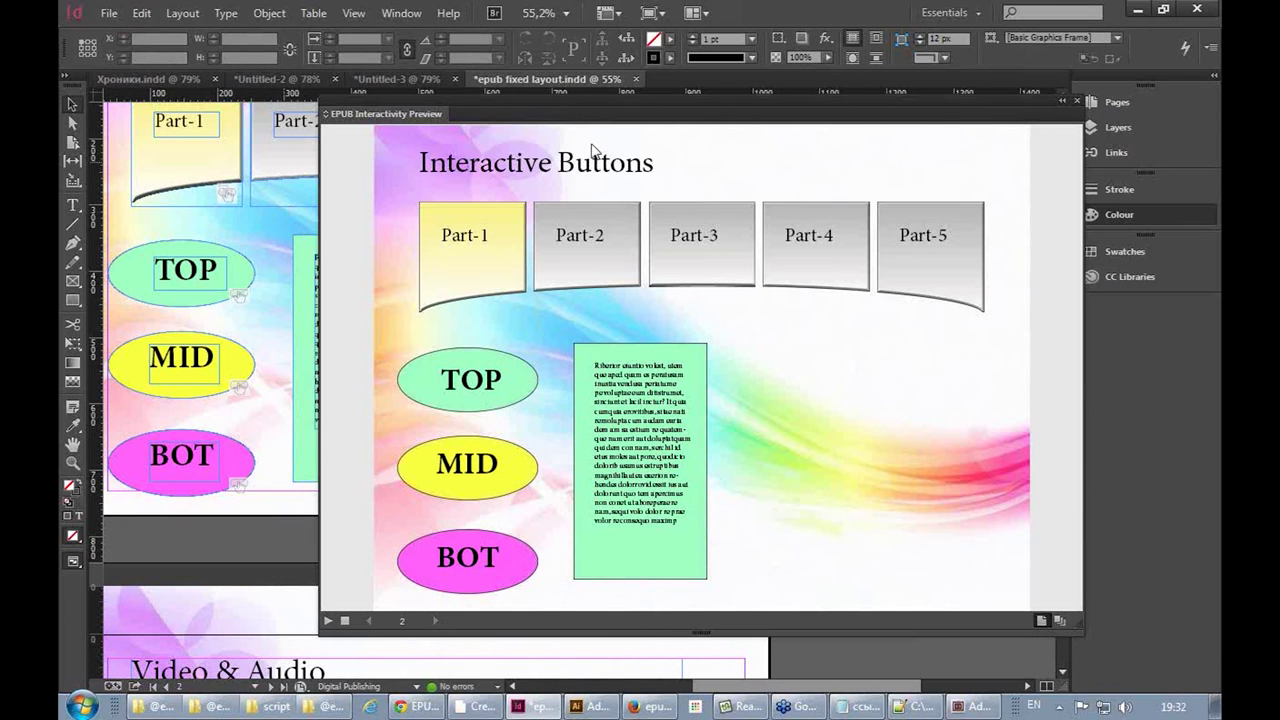
{"action": "left_click", "coordinate": [1077, 101]}
Export all pages as a fixed-layout EPUB named epub-fixed-layout-a.epub and dismiss the export warning
{"action": "left_click", "coordinate": [104, 14]}
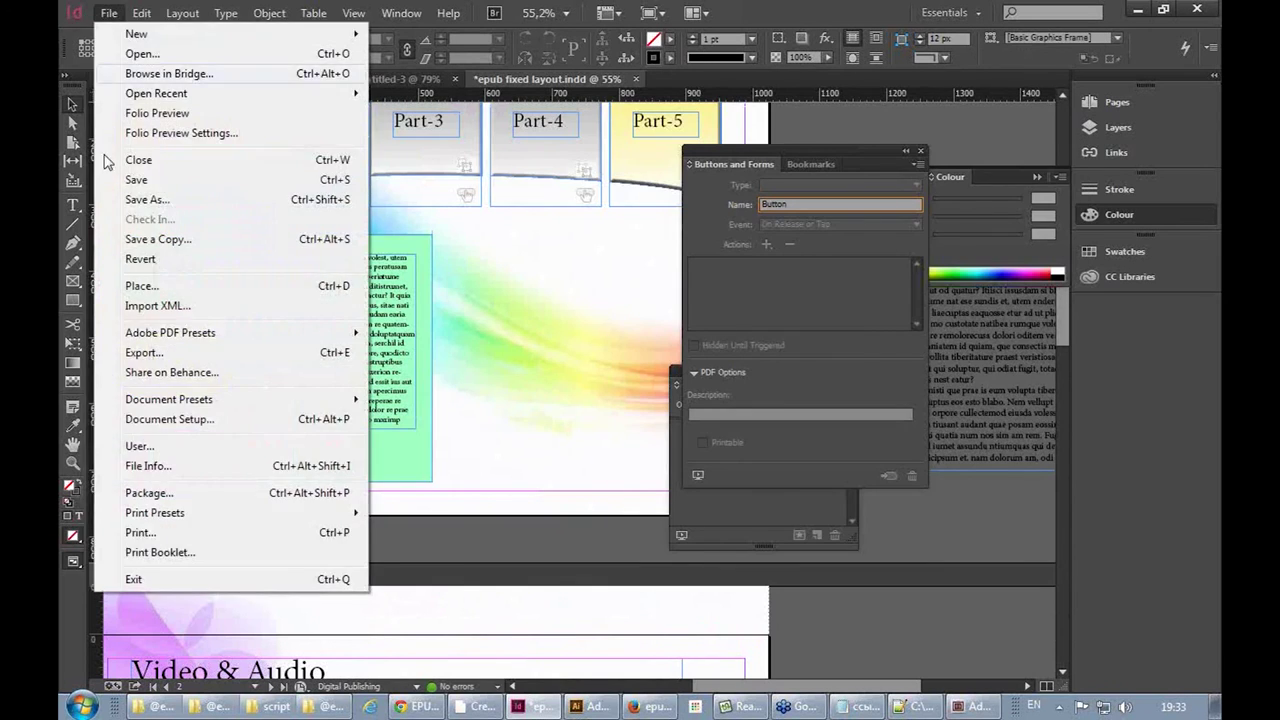
{"action": "left_click", "coordinate": [135, 349]}
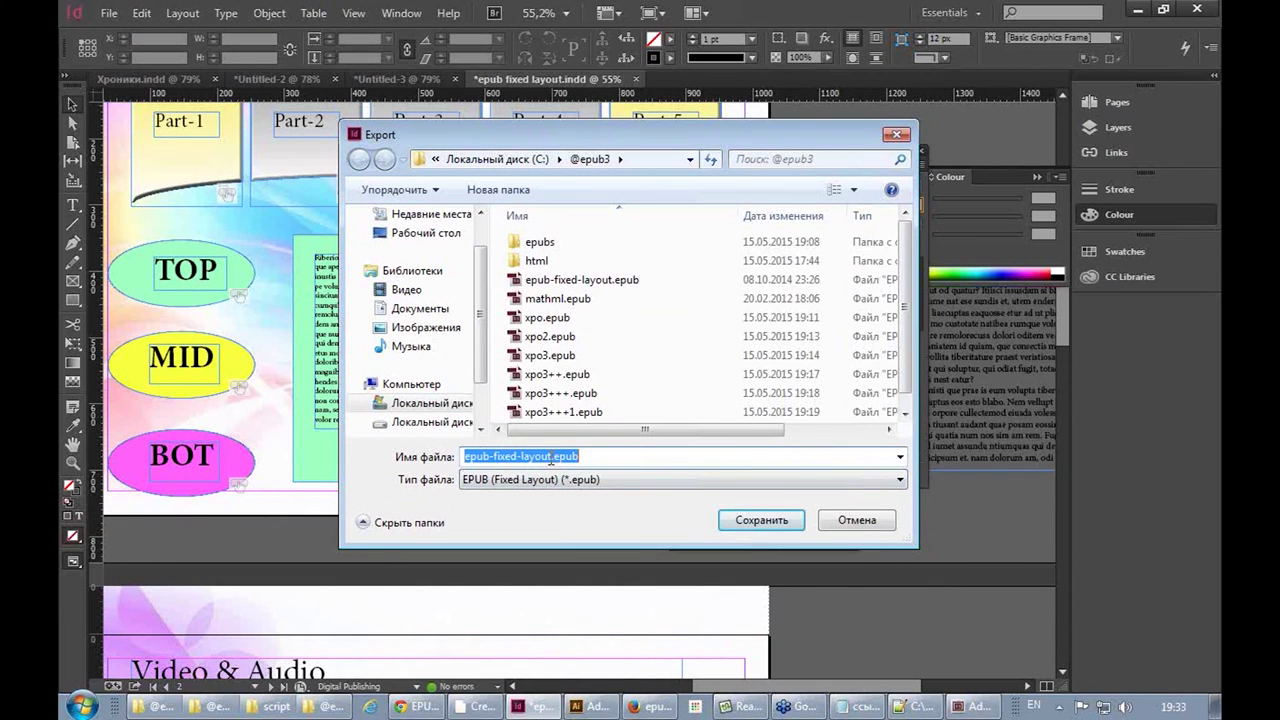
{"action": "left_click", "coordinate": [550, 459]}
{"action": "type", "text": "-a"}
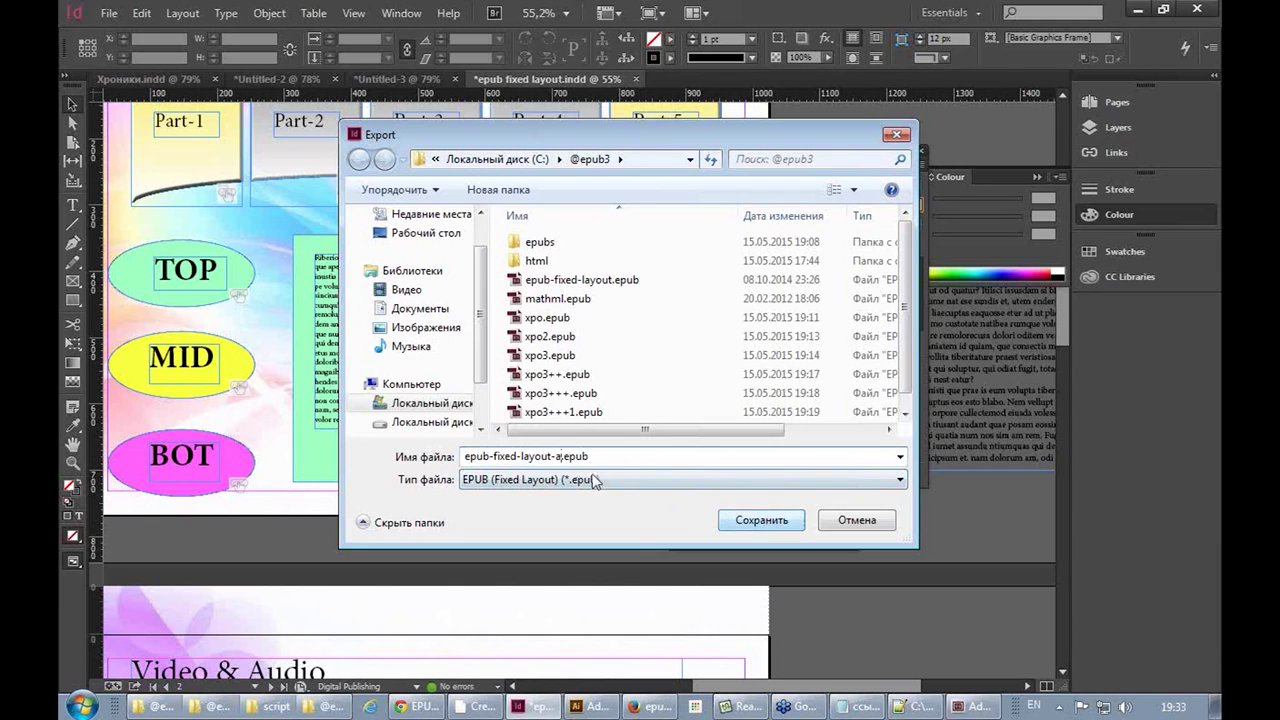
{"action": "left_click", "coordinate": [762, 520]}
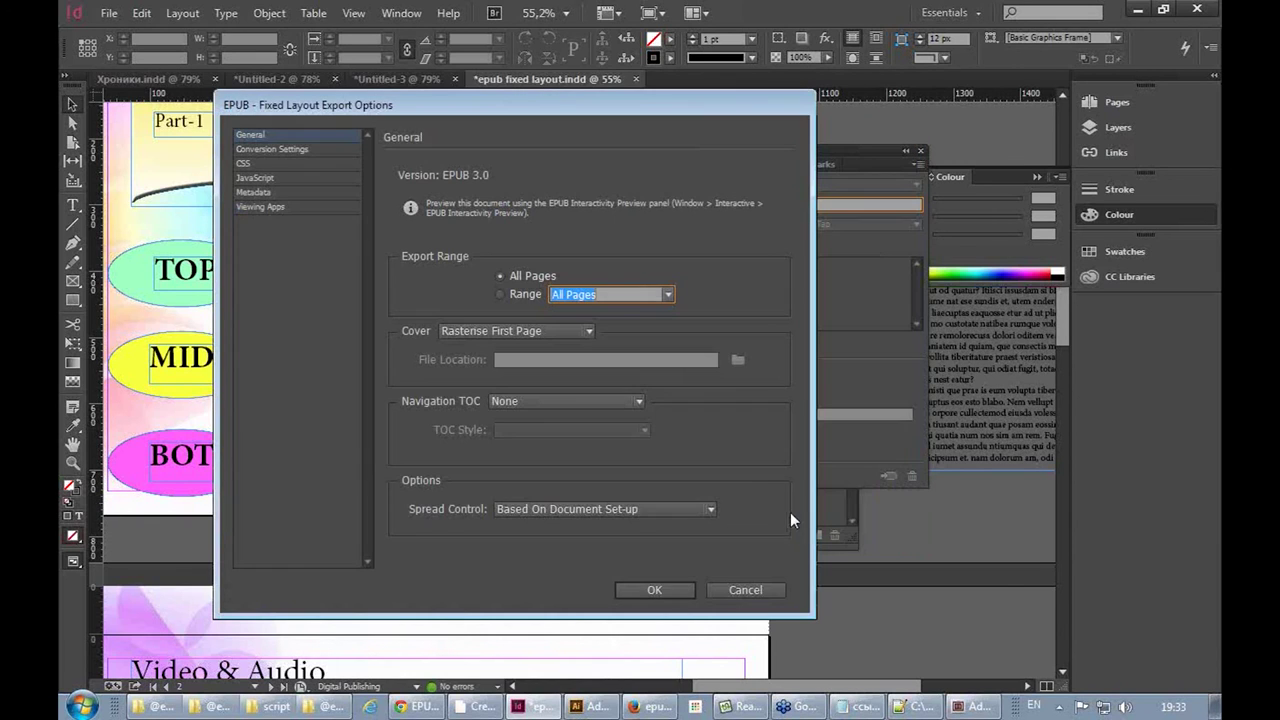
{"action": "left_click", "coordinate": [668, 591]}
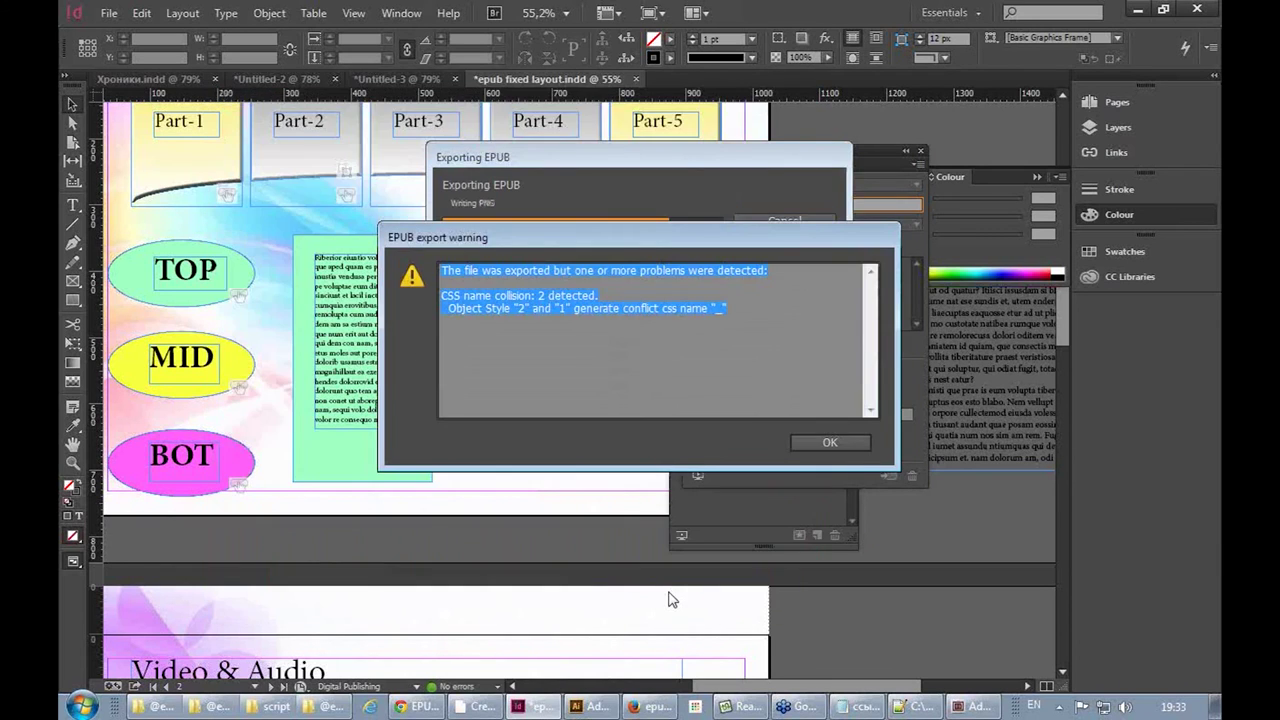
{"action": "left_click", "coordinate": [543, 303]}
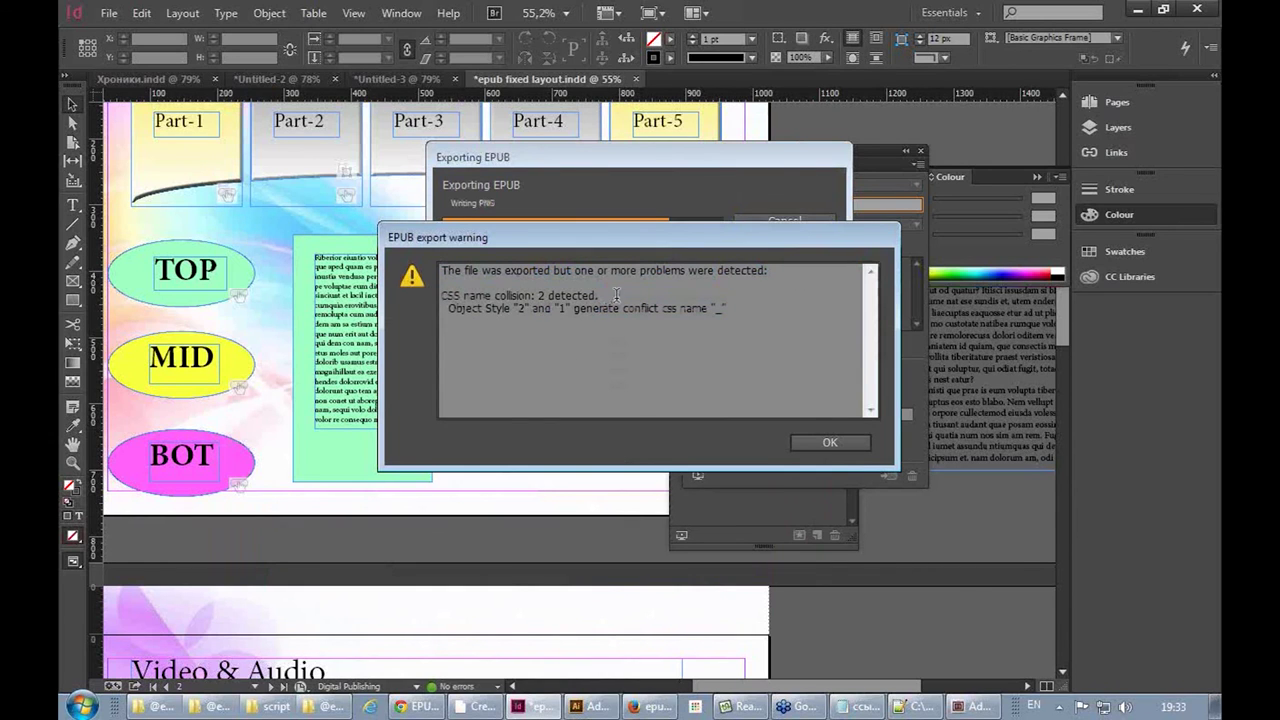
{"action": "left_click", "coordinate": [830, 443]}
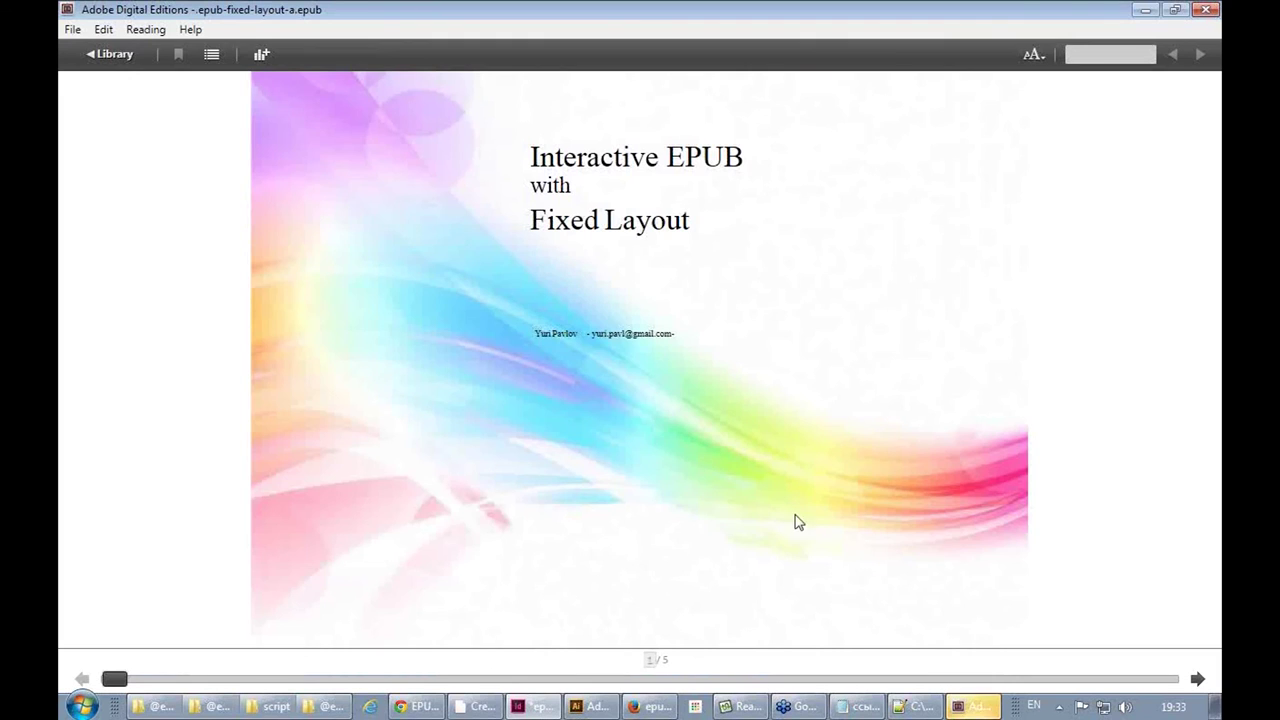
Go to page 2 of the exported book in Adobe Digital Editions and test its MID, BOT and TOP buttons
{"action": "left_click", "coordinate": [1197, 679]}
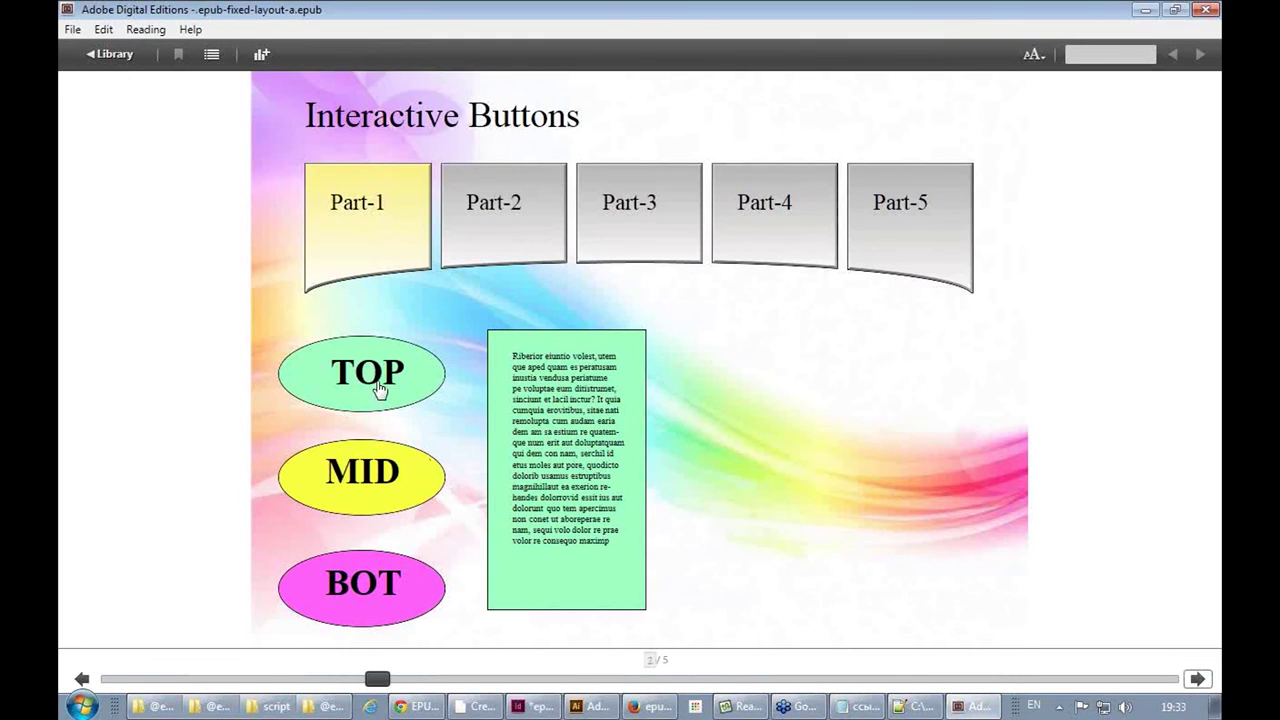
{"action": "left_click", "coordinate": [366, 478]}
{"action": "left_click", "coordinate": [372, 576]}
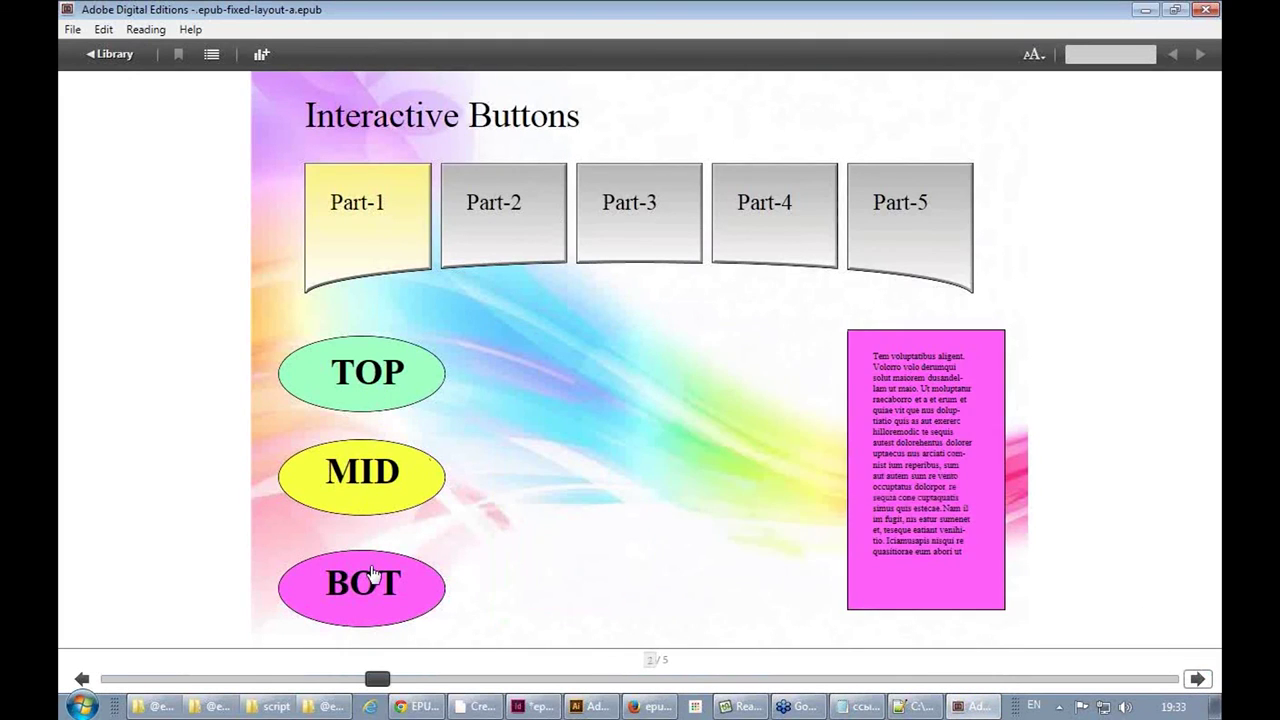
{"action": "left_click", "coordinate": [380, 476]}
{"action": "left_click", "coordinate": [366, 390]}
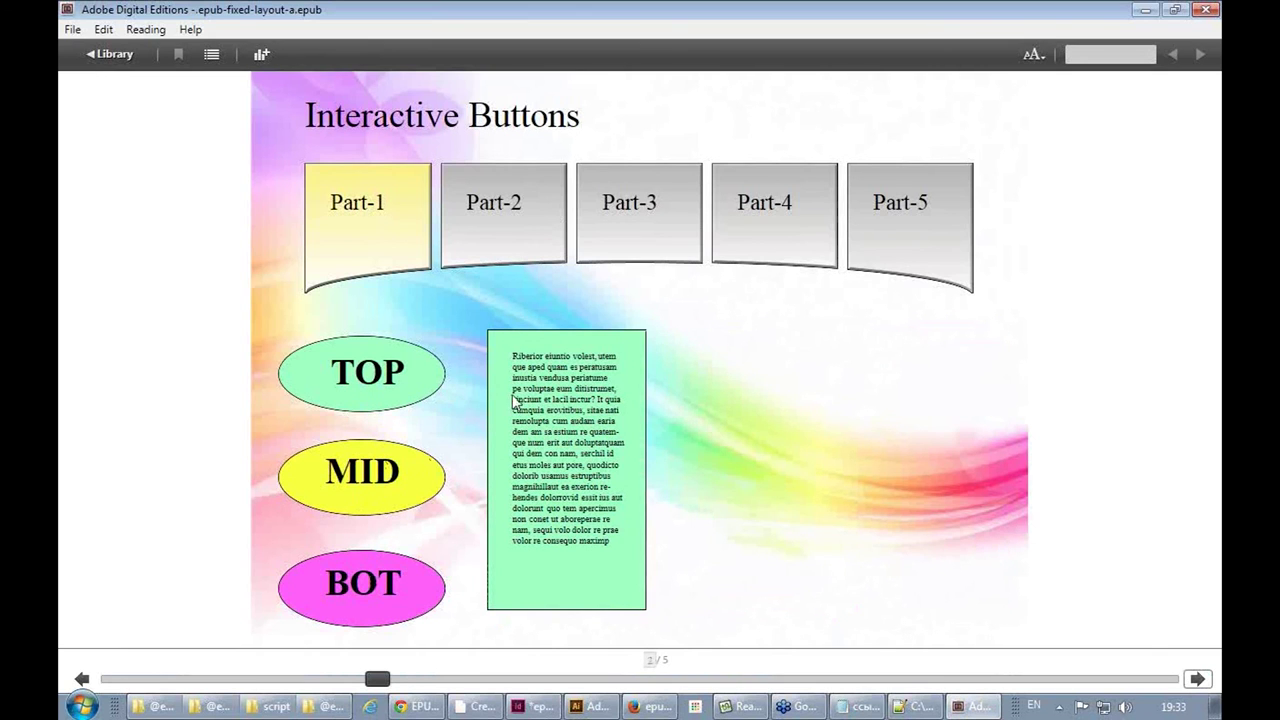
{"action": "left_click", "coordinate": [378, 478]}
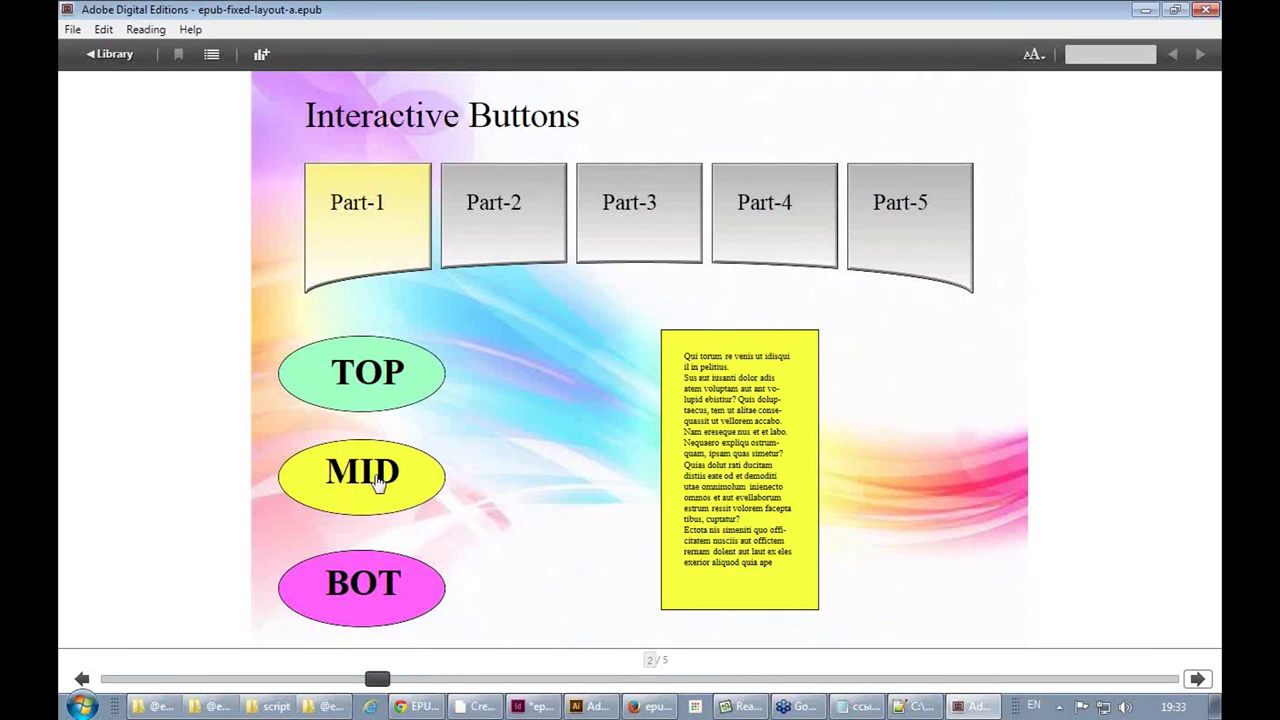
{"action": "left_click", "coordinate": [376, 592]}
Try the Part-1 to Part-5 tabs on the Interactive Buttons page of the exported book
{"action": "left_click", "coordinate": [488, 215]}
{"action": "left_click", "coordinate": [597, 207]}
{"action": "left_click", "coordinate": [800, 208]}
{"action": "left_click", "coordinate": [922, 210]}
{"action": "left_click", "coordinate": [389, 227]}
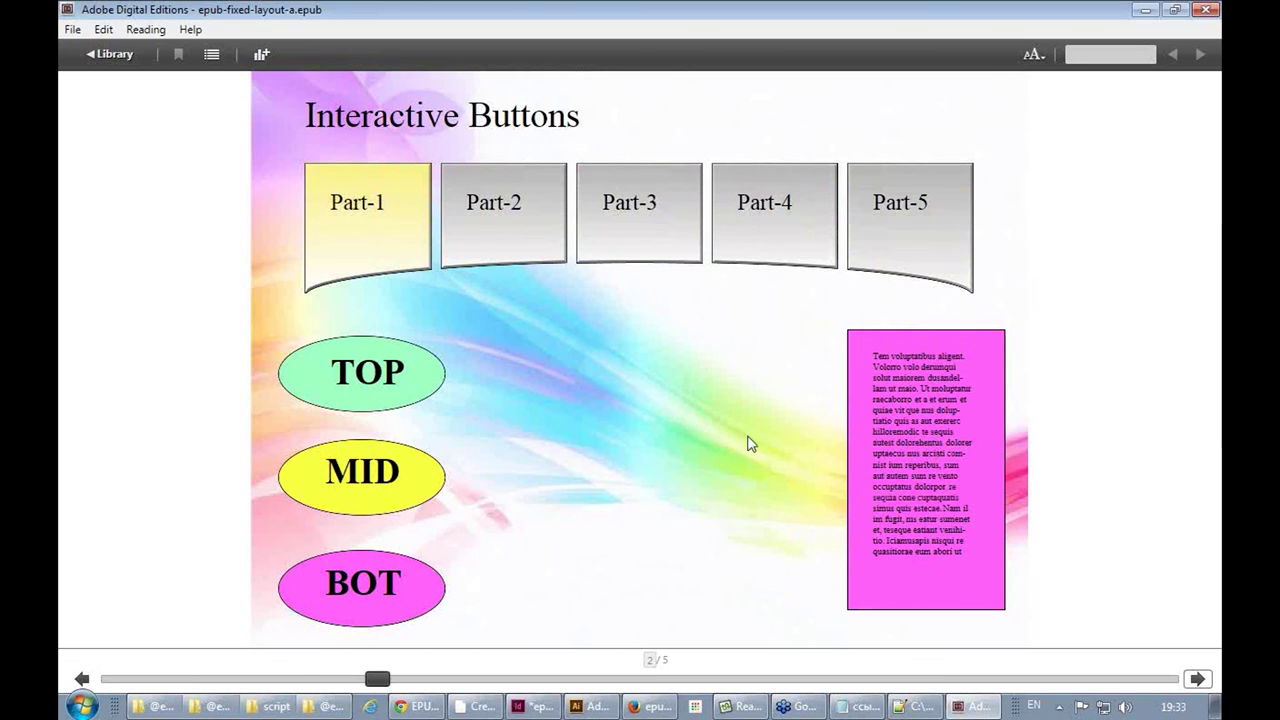
Test the TOP, MID and BOT buttons again in the exported book, ending on the TOP state
{"action": "left_click", "coordinate": [390, 392]}
{"action": "left_click", "coordinate": [364, 505]}
{"action": "left_click", "coordinate": [362, 572]}
{"action": "left_click", "coordinate": [372, 368]}
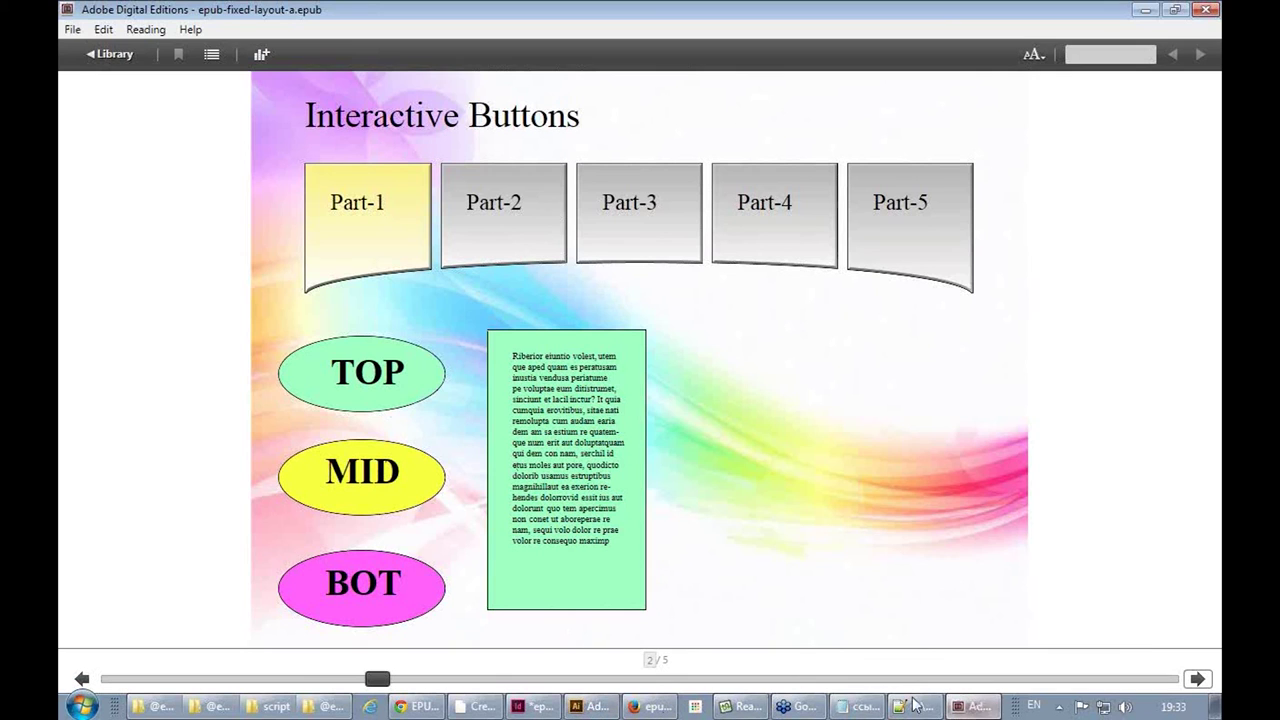
Switch back to InDesign and display the Folio Overlays options
{"action": "left_click", "coordinate": [590, 706]}
{"action": "left_click", "coordinate": [530, 706]}
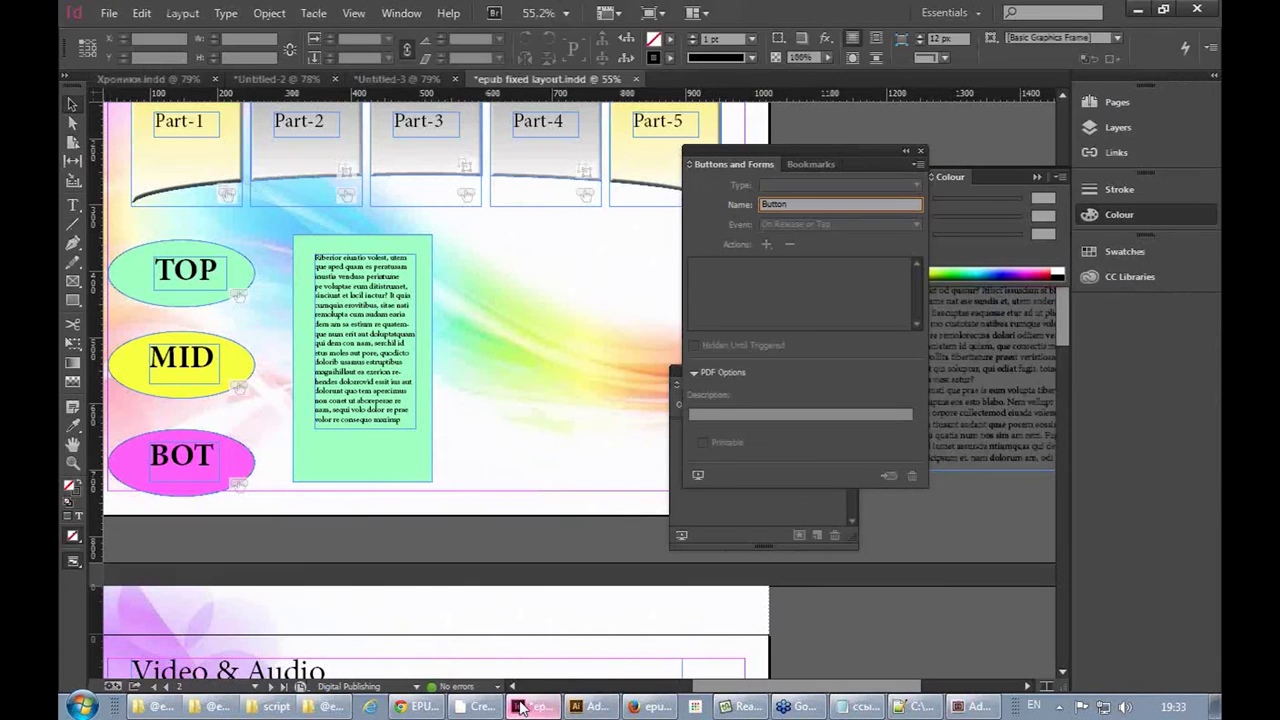
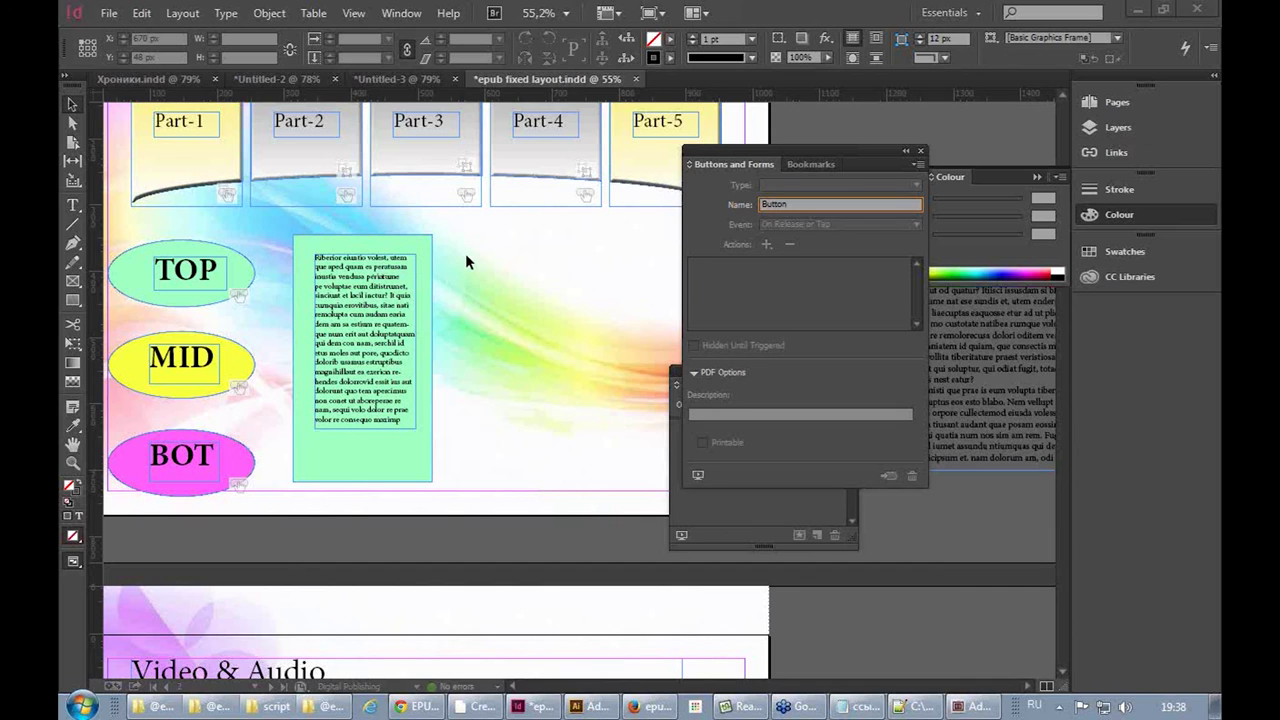
{"action": "left_click", "coordinate": [403, 13]}
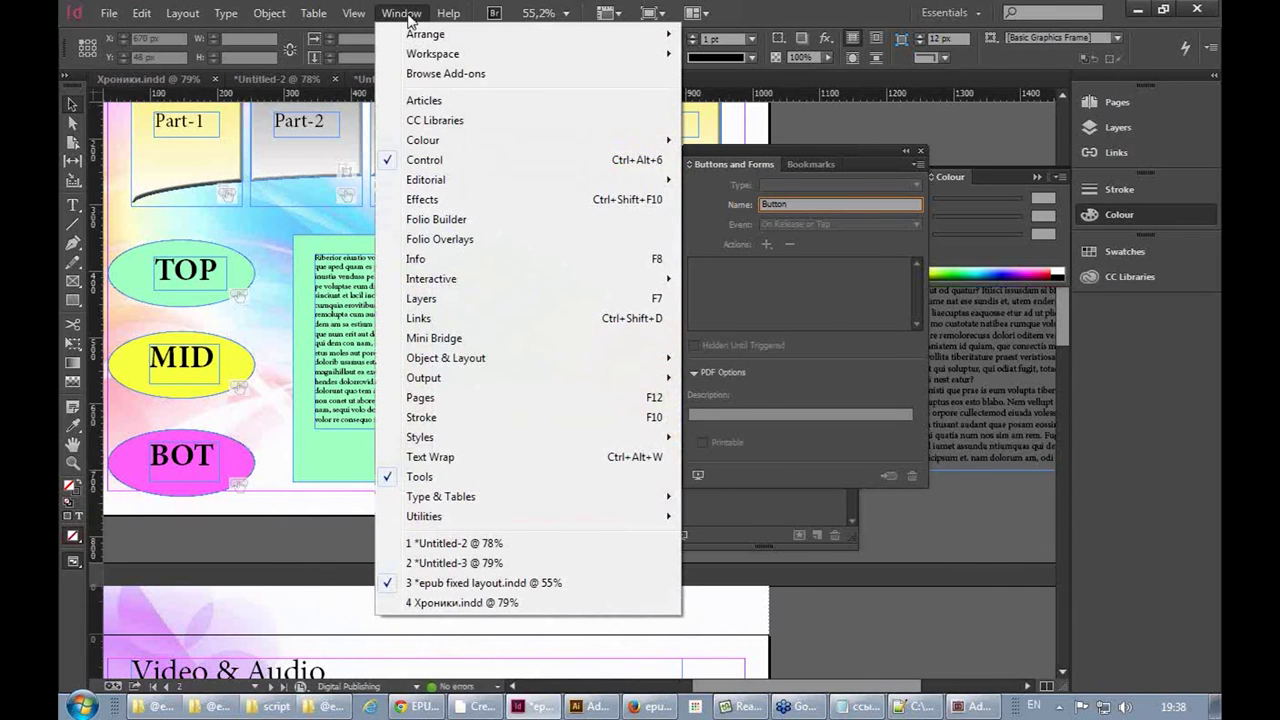
{"action": "mouse_move", "coordinate": [447, 281]}
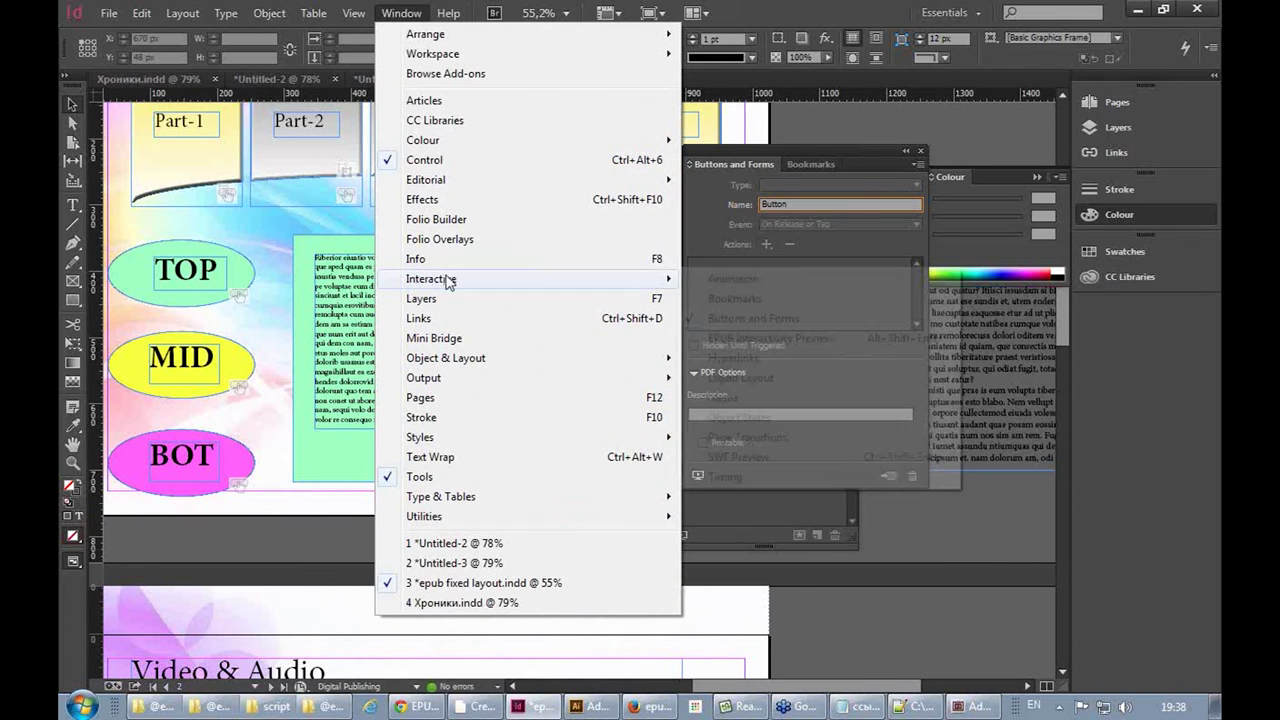
{"action": "left_click", "coordinate": [450, 240]}
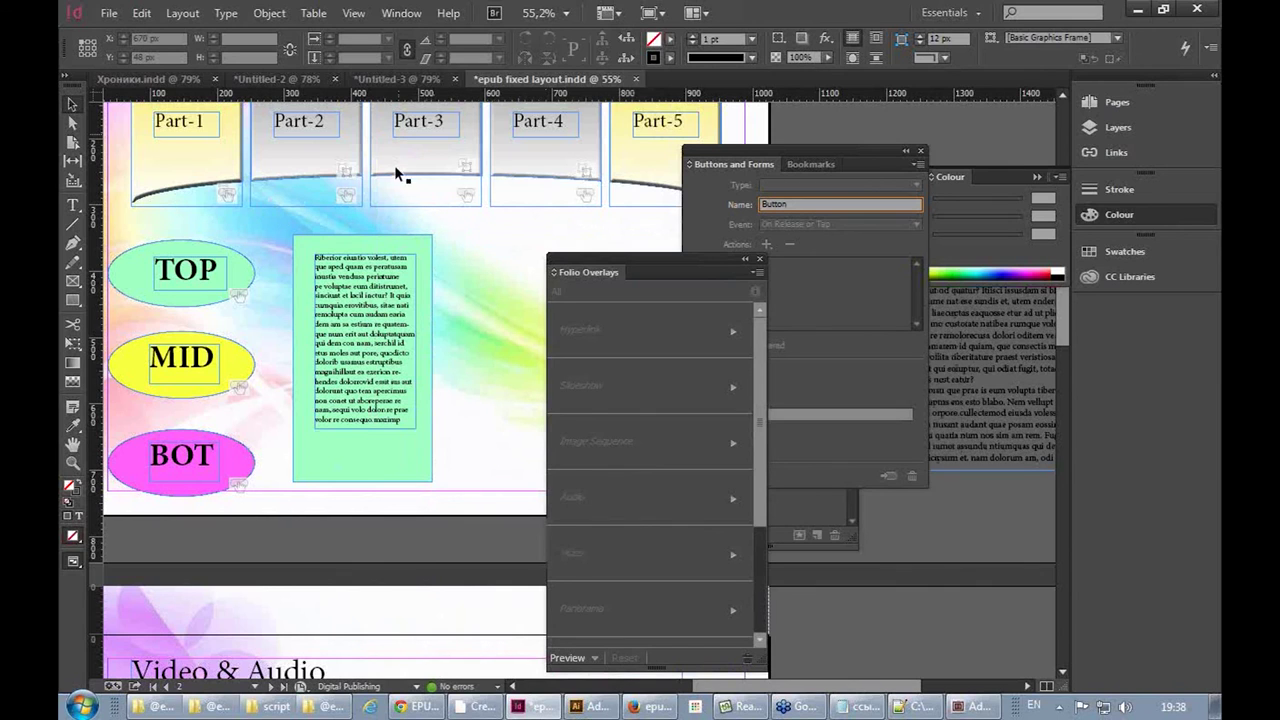
Preview the Interactive Buttons page on the desktop and test its Part-2, MID and BOT buttons in Adobe Content Viewer
{"action": "left_click", "coordinate": [557, 663]}
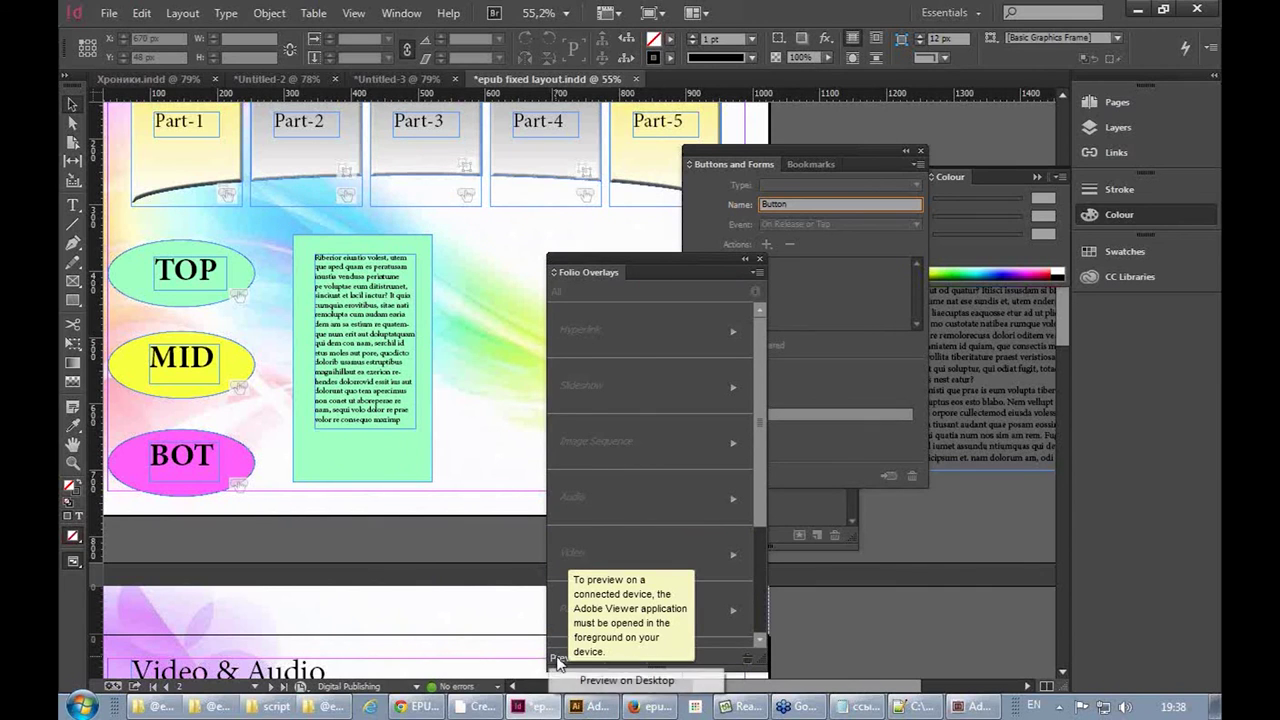
{"action": "left_click", "coordinate": [570, 683]}
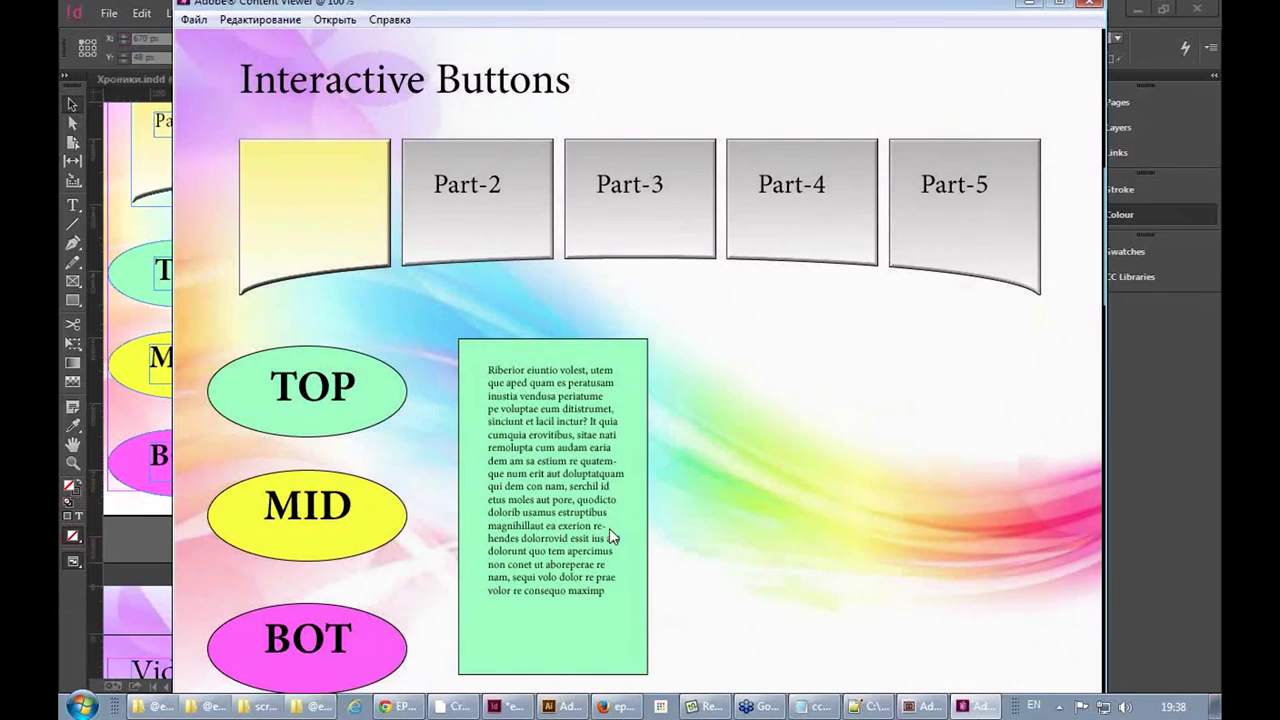
{"action": "left_click", "coordinate": [460, 195]}
{"action": "left_click", "coordinate": [320, 495]}
{"action": "left_click", "coordinate": [349, 649]}
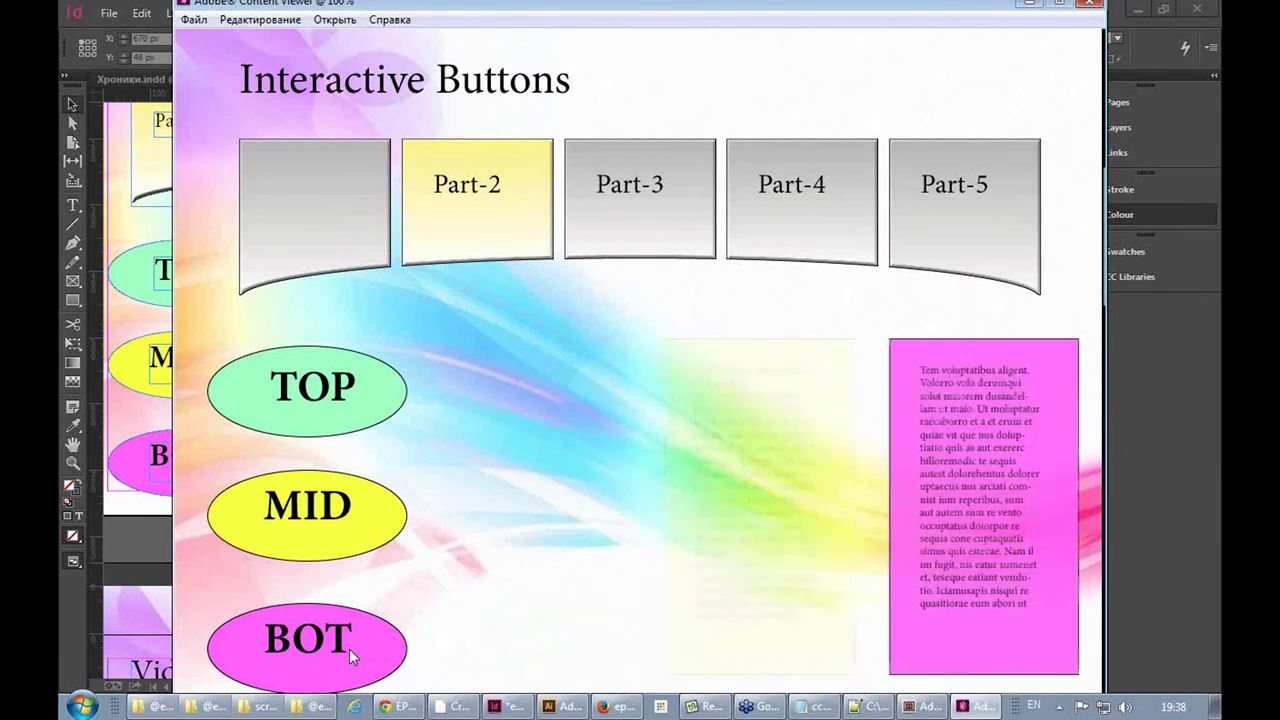
Switch repeatedly between the TOP, MID and BOT text blocks in the desktop preview, ending on BOT
{"action": "left_click", "coordinate": [322, 502]}
{"action": "left_click", "coordinate": [335, 420]}
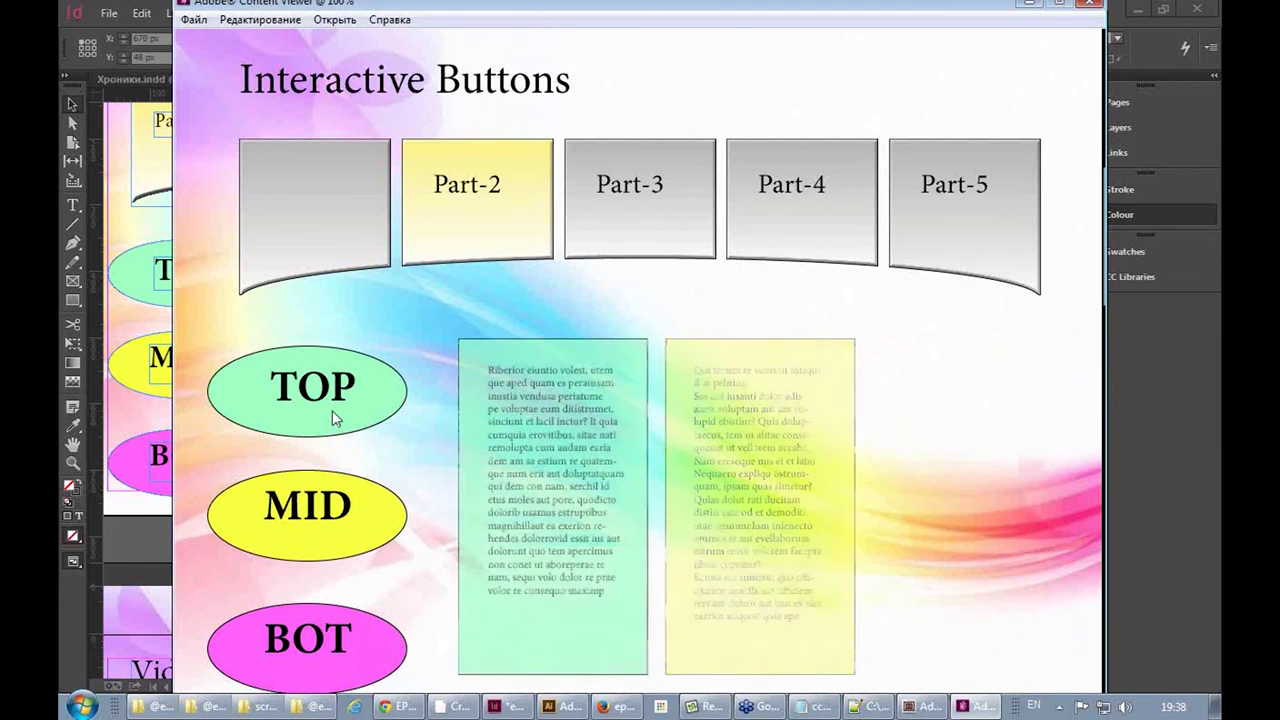
{"action": "left_click", "coordinate": [343, 549]}
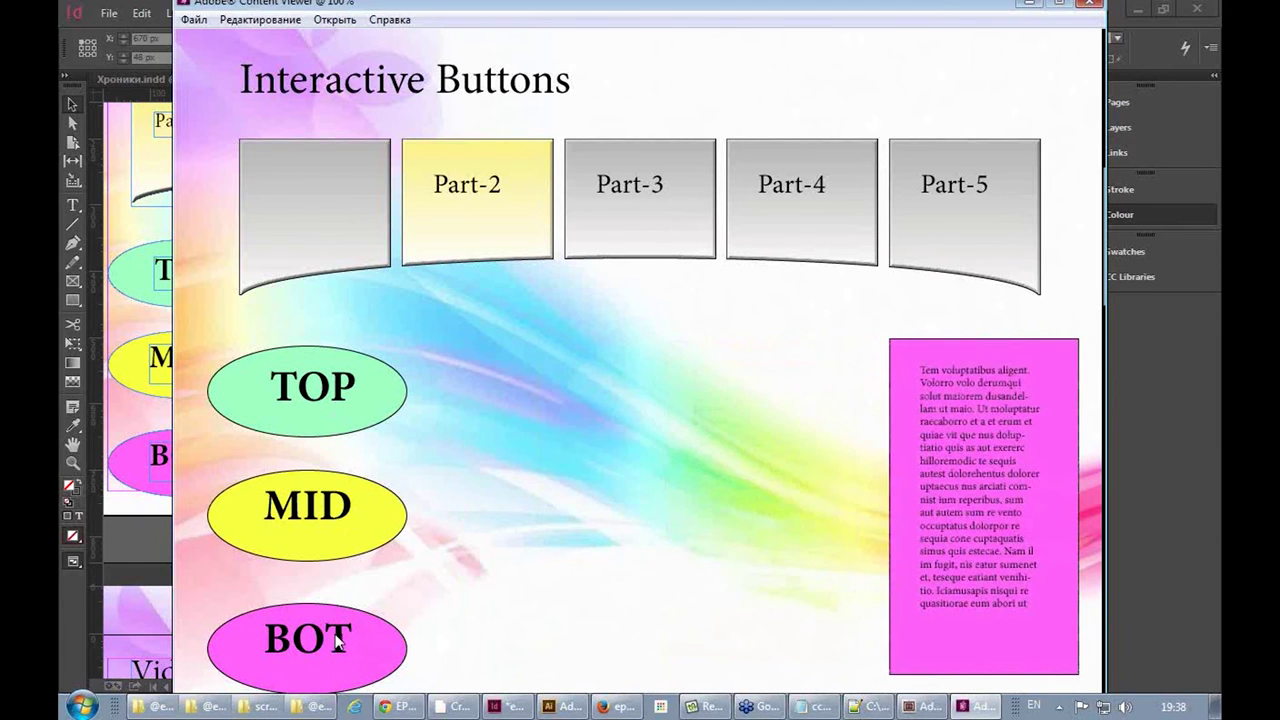
{"action": "left_click", "coordinate": [331, 503]}
{"action": "left_click", "coordinate": [328, 410]}
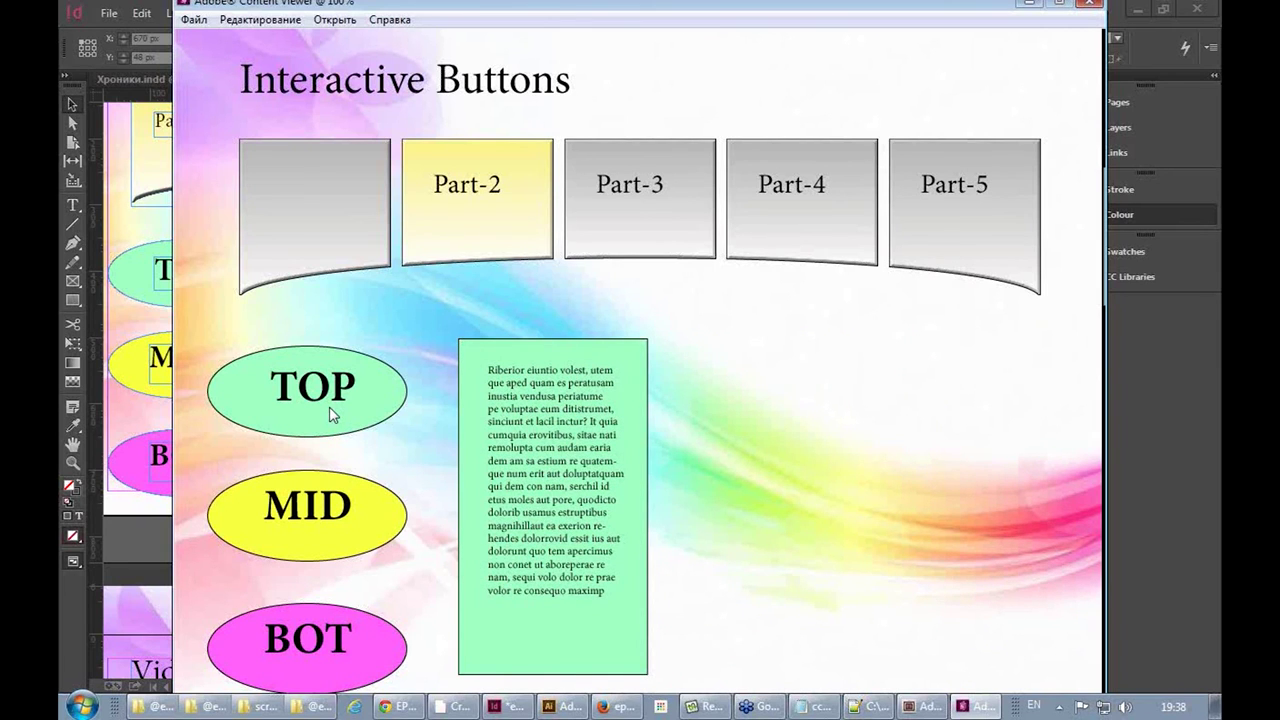
{"action": "left_click", "coordinate": [349, 513]}
{"action": "left_click", "coordinate": [319, 637]}
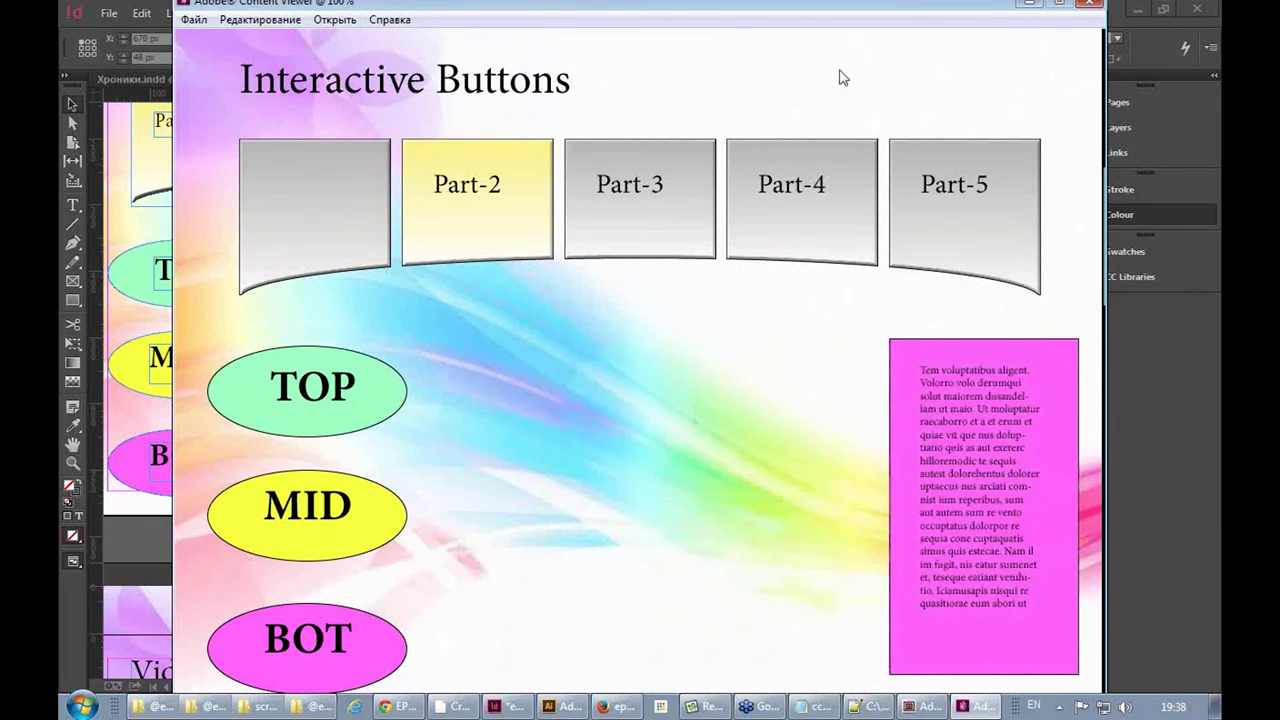
Return to InDesign and set the multi-state text object's Cross Fade speed to 1 sec in its slideshow overlay options
{"action": "left_click", "coordinate": [127, 119]}
{"action": "left_click", "coordinate": [204, 272]}
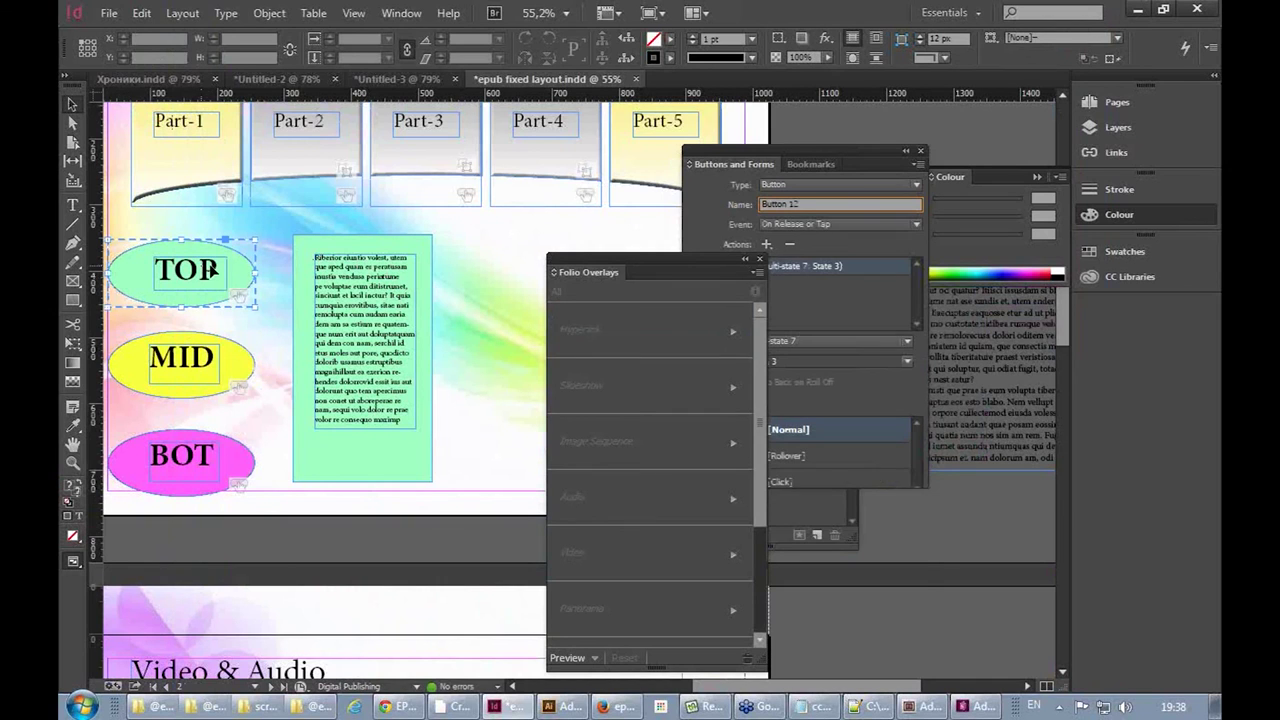
{"action": "left_click", "coordinate": [511, 345]}
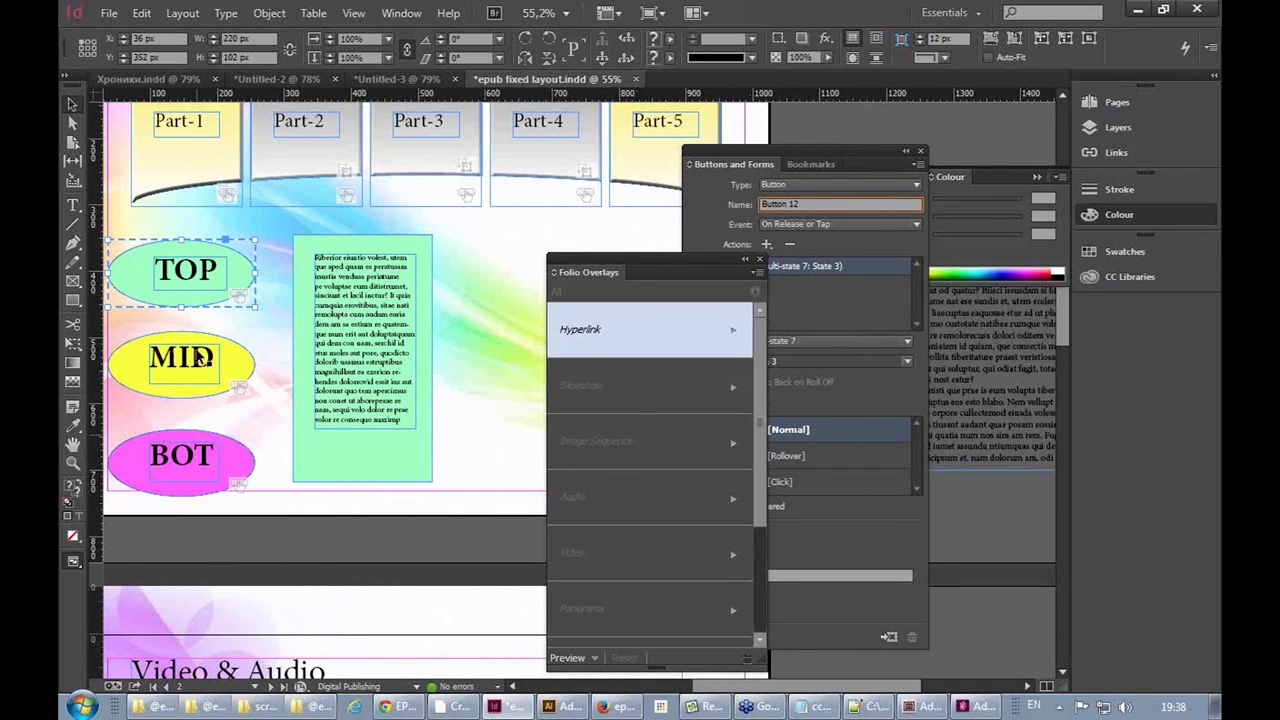
{"action": "left_click", "coordinate": [297, 364]}
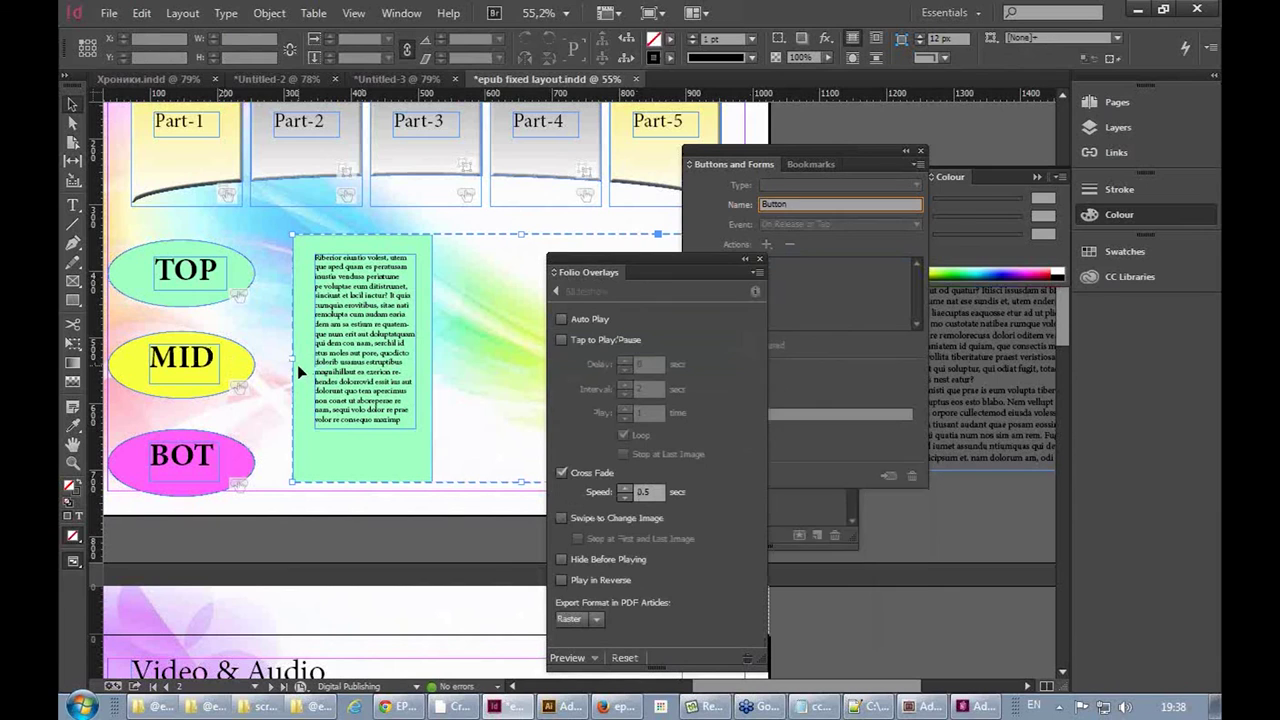
{"action": "left_click_drag", "start_coordinate": [589, 265], "coordinate": [474, 145]}
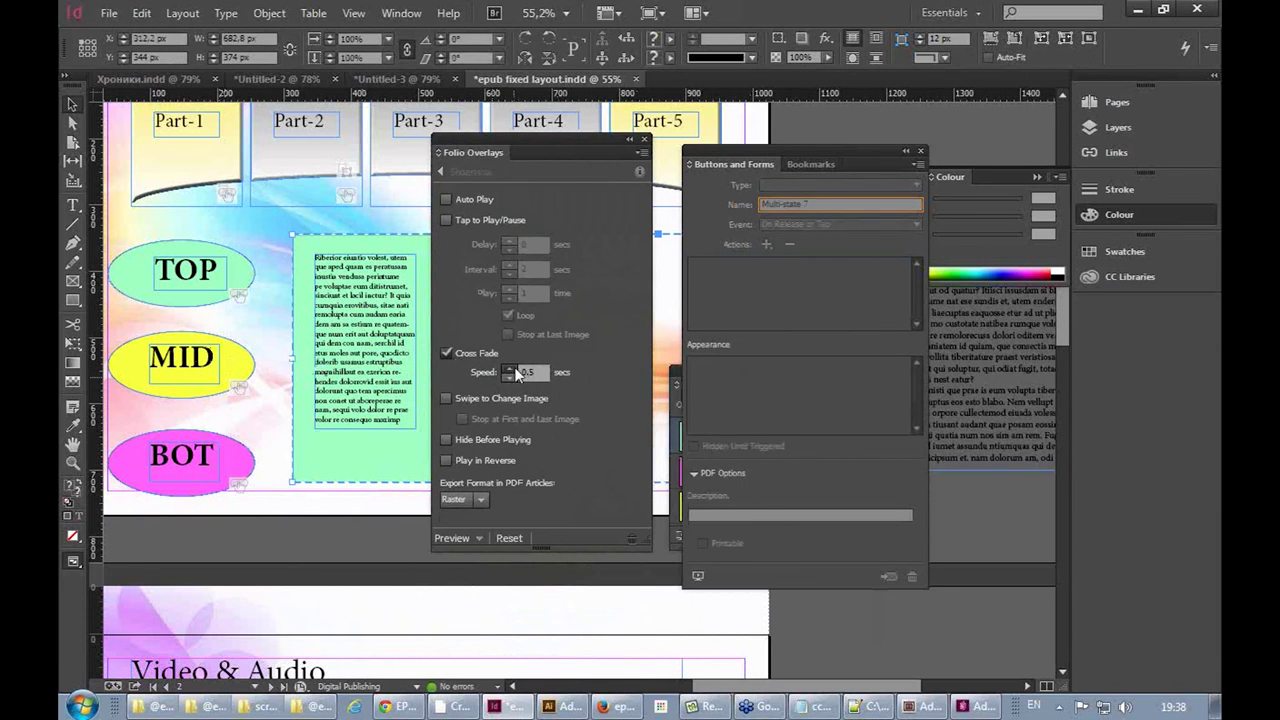
{"action": "left_click", "coordinate": [397, 250]}
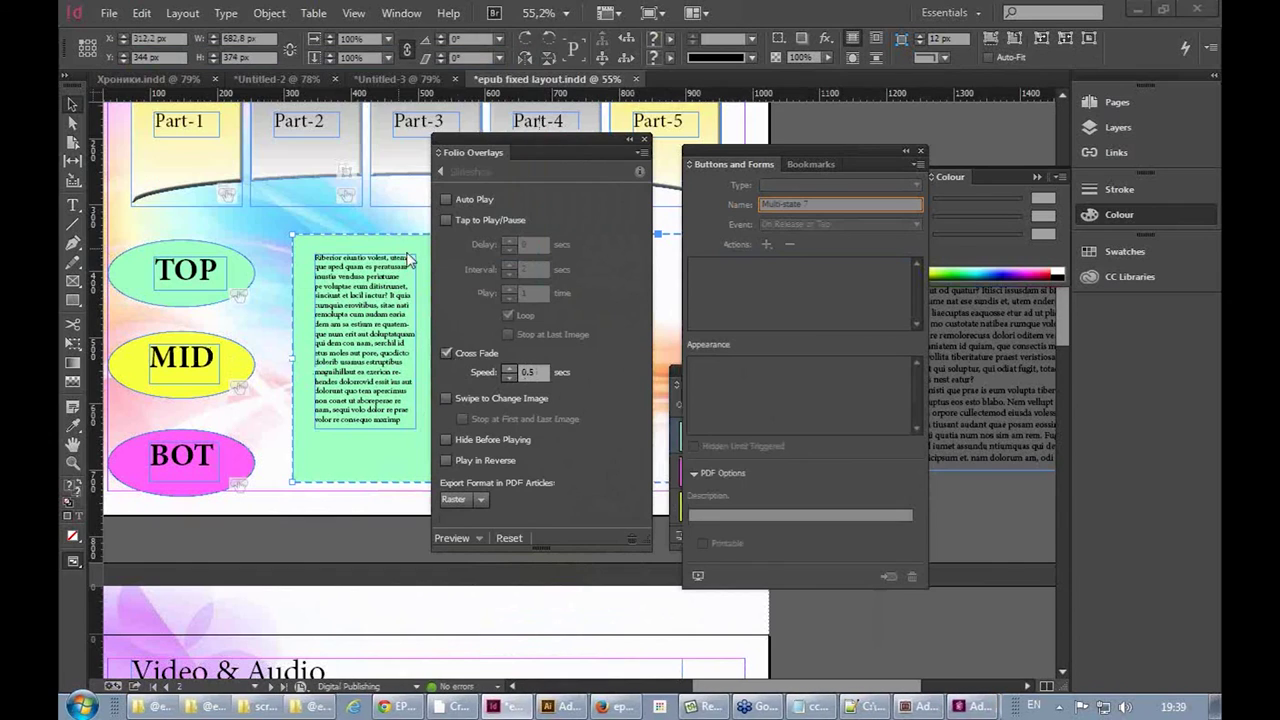
{"action": "left_click", "coordinate": [528, 372]}
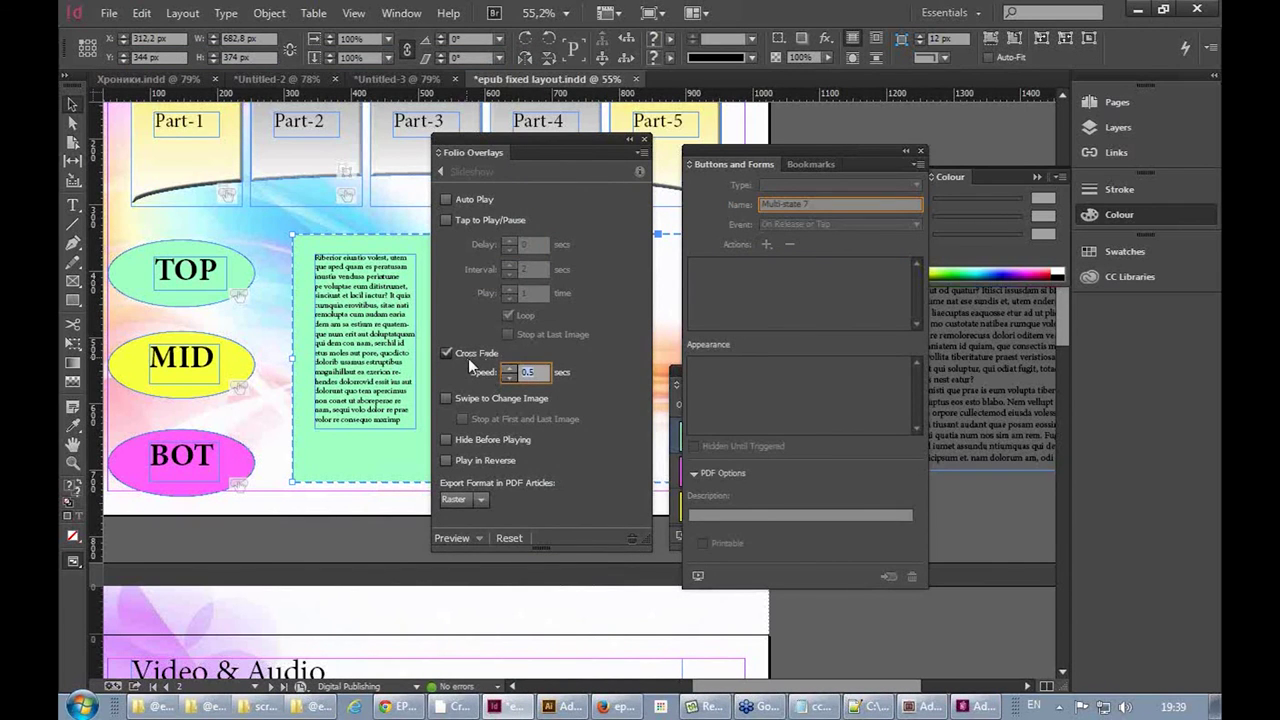
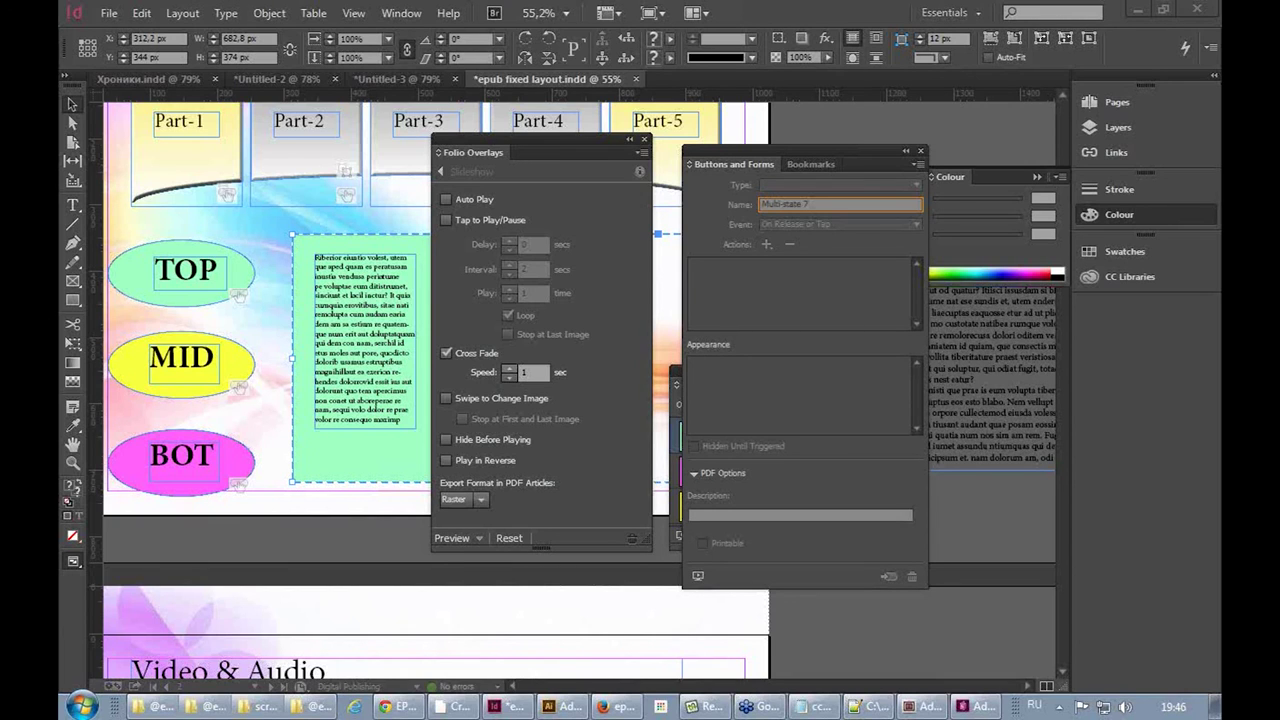
{"action": "left_click", "coordinate": [272, 240]}
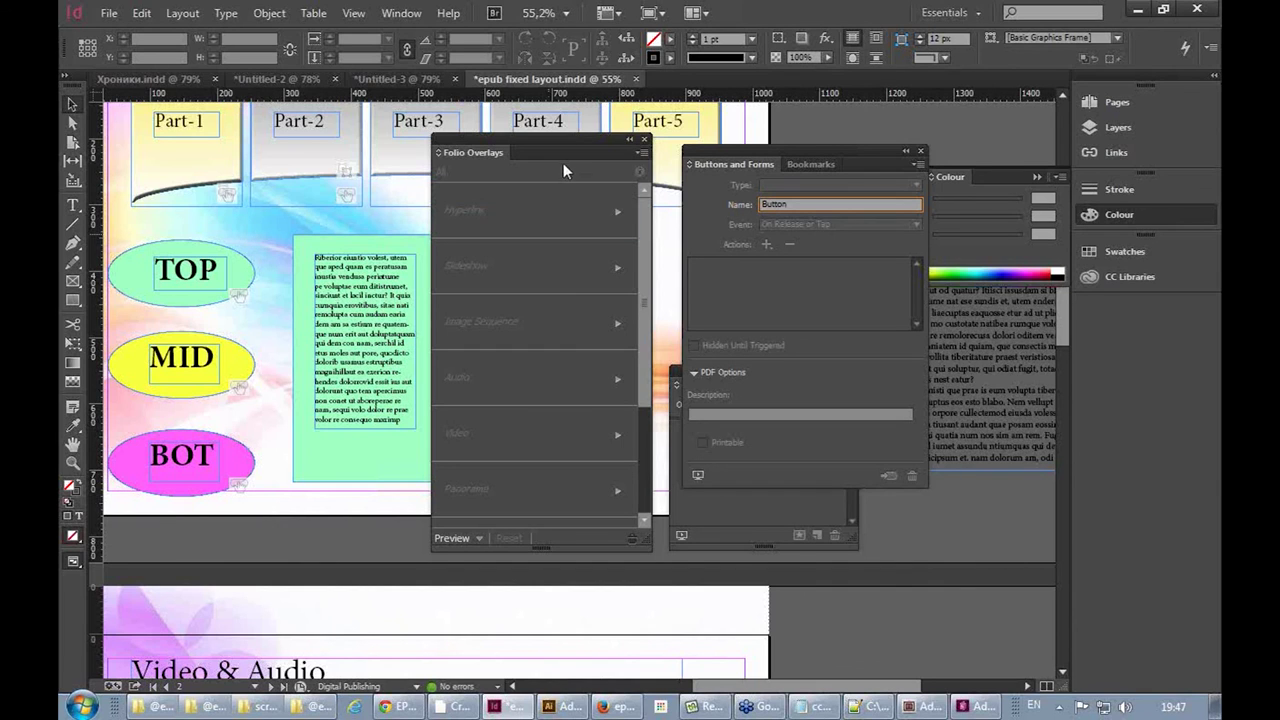
Rearrange the floating Folio Overlays and Buttons and Forms panels to uncover the page
{"action": "left_click_drag", "start_coordinate": [571, 142], "coordinate": [607, 369]}
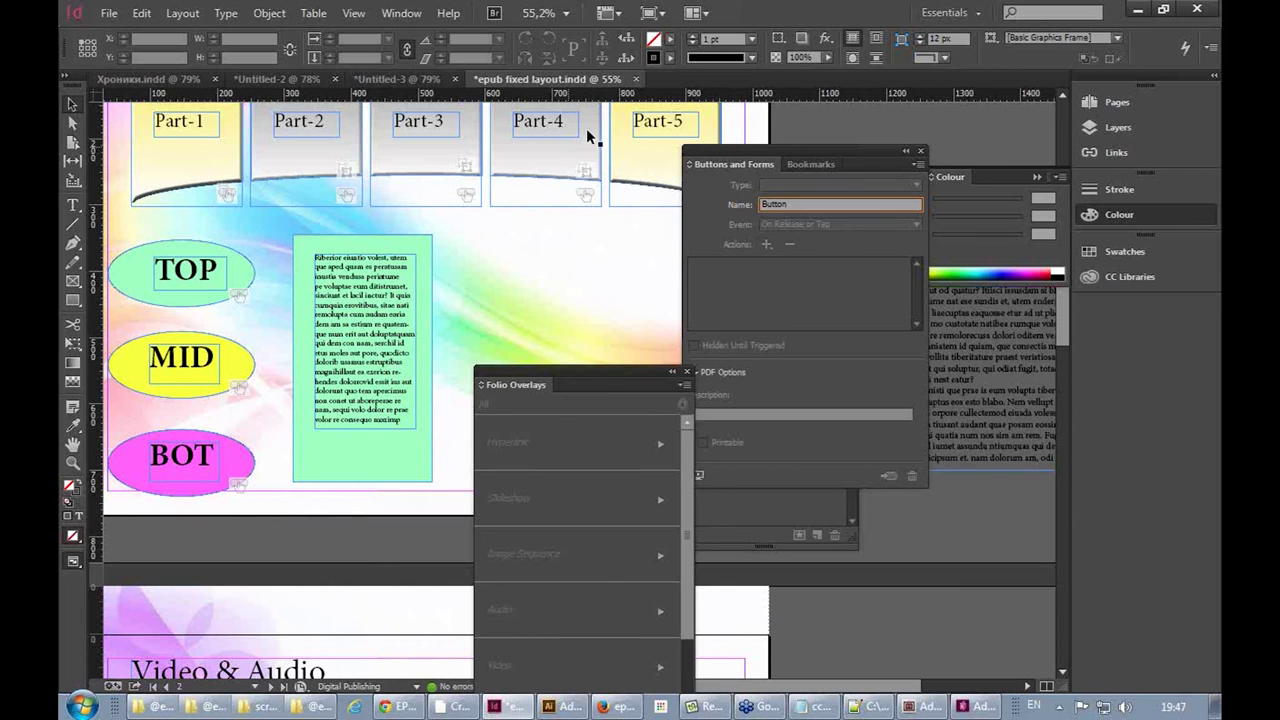
{"action": "left_click_drag", "start_coordinate": [777, 150], "coordinate": [865, 143]}
{"action": "left_click_drag", "start_coordinate": [548, 369], "coordinate": [809, 433]}
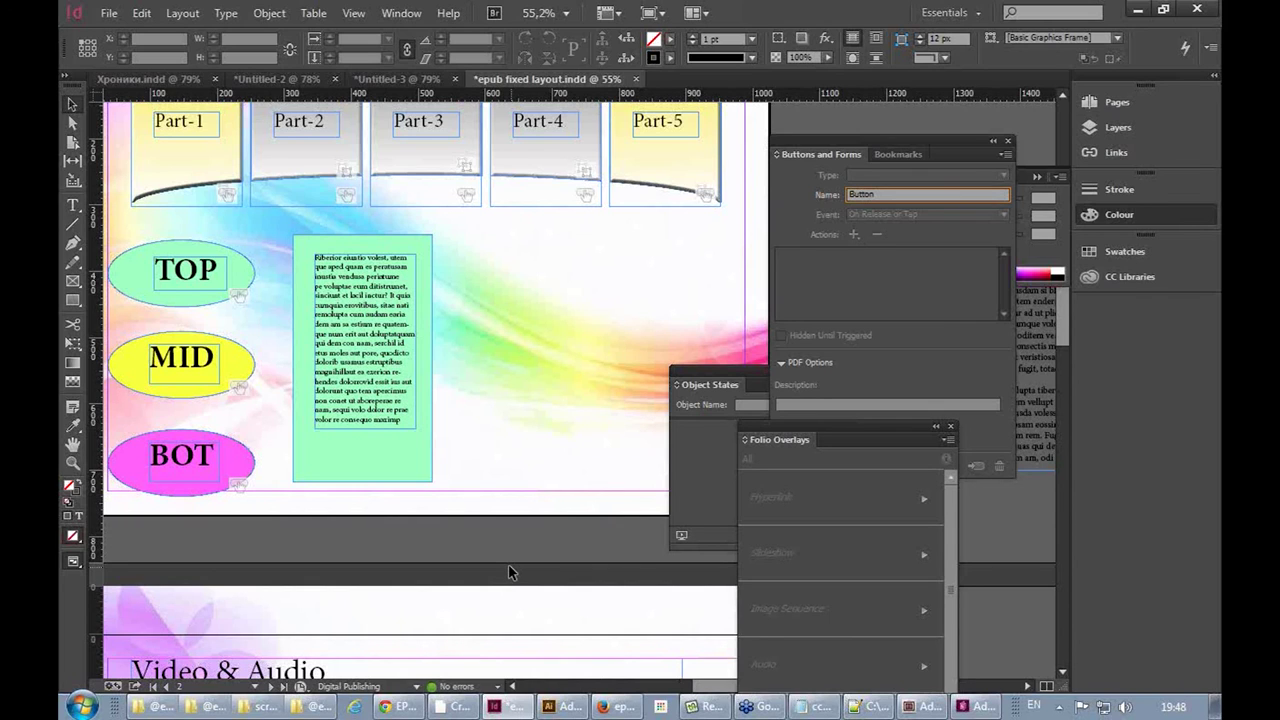
Place the video 1.mp4 below the existing video on the Video & Audio page, at about X 146 px, Y 410 px
{"action": "scroll", "coordinate": [508, 572], "scroll_direction": "down", "scroll_amount": 10}
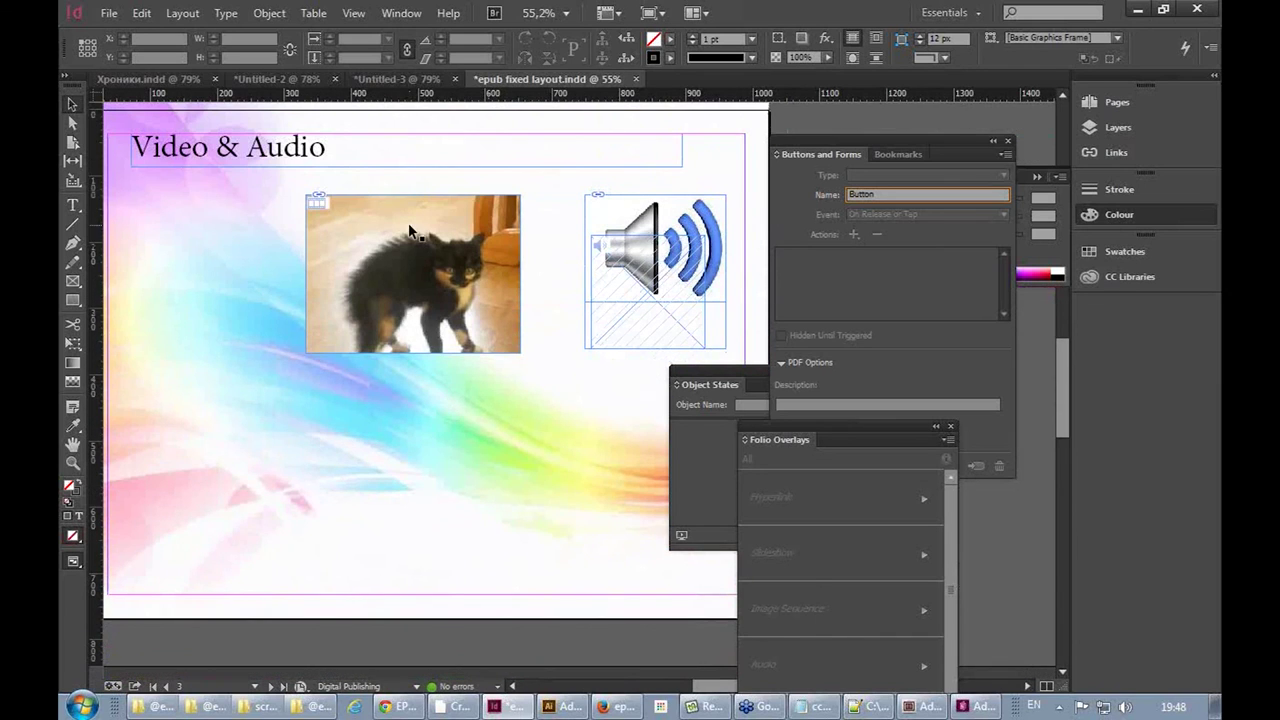
{"action": "left_click", "coordinate": [410, 232]}
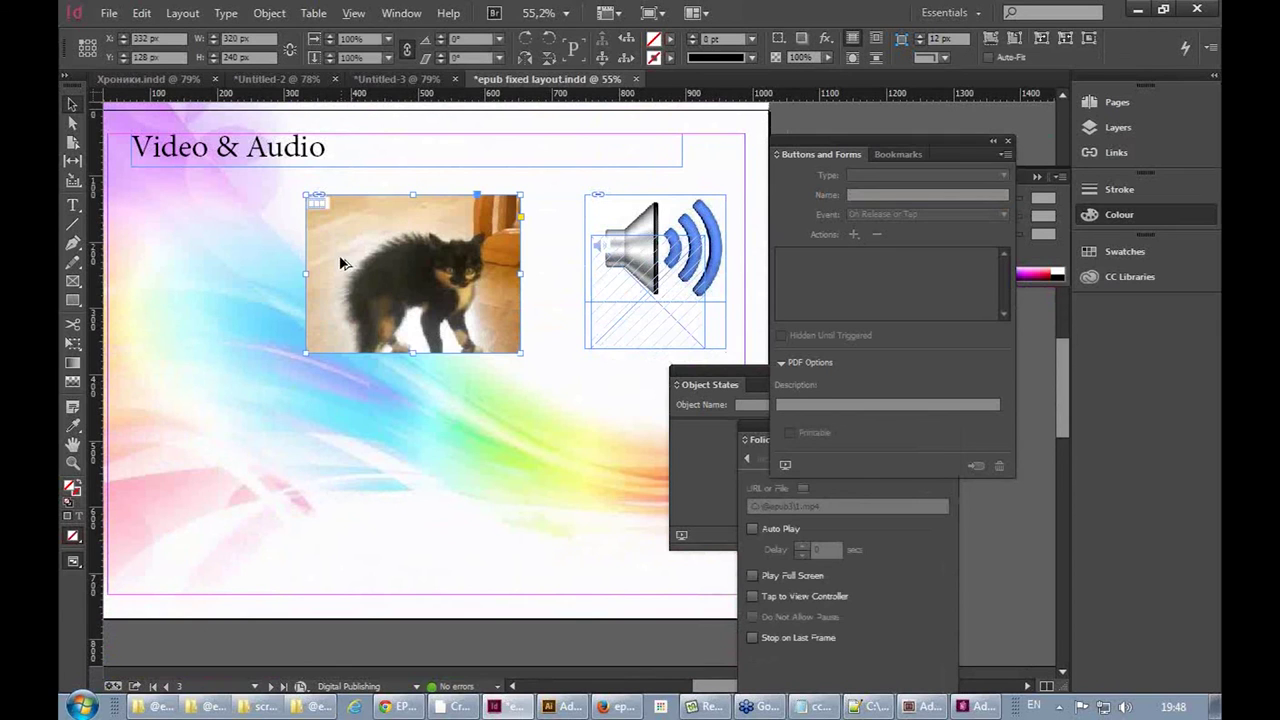
{"action": "left_click_drag", "start_coordinate": [310, 247], "coordinate": [447, 190]}
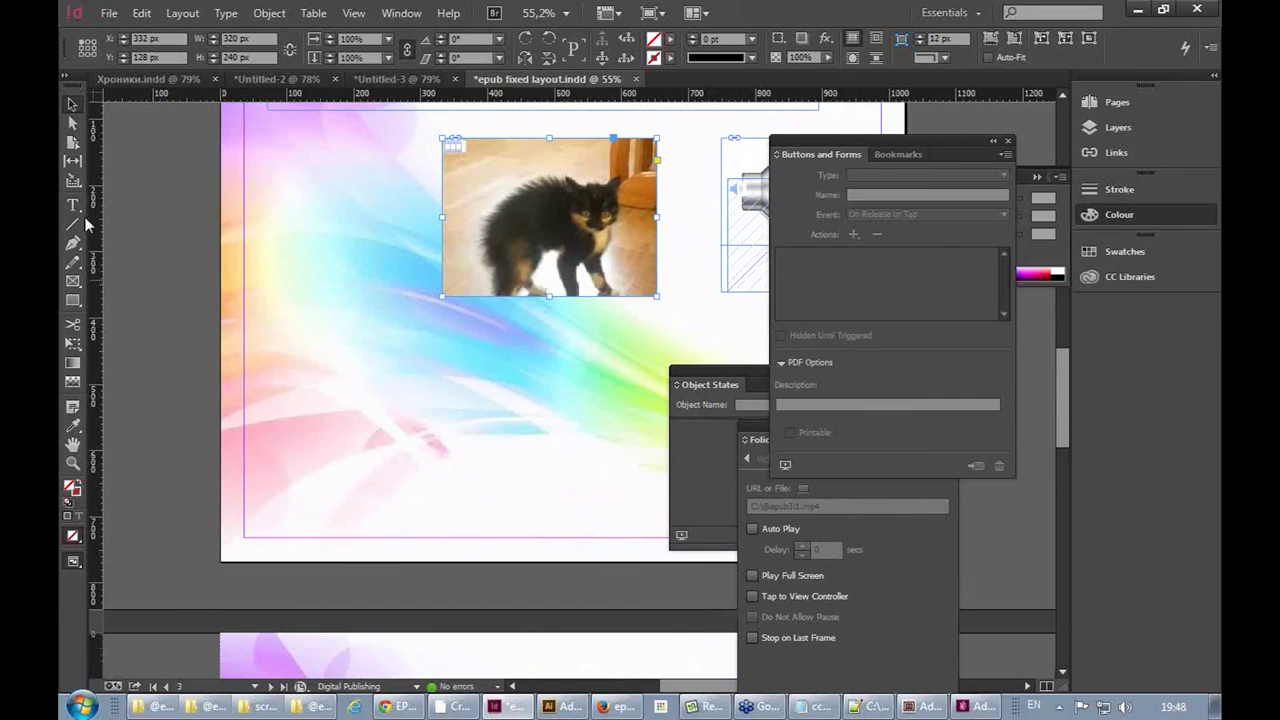
{"action": "left_click", "coordinate": [108, 12]}
{"action": "left_click", "coordinate": [160, 285]}
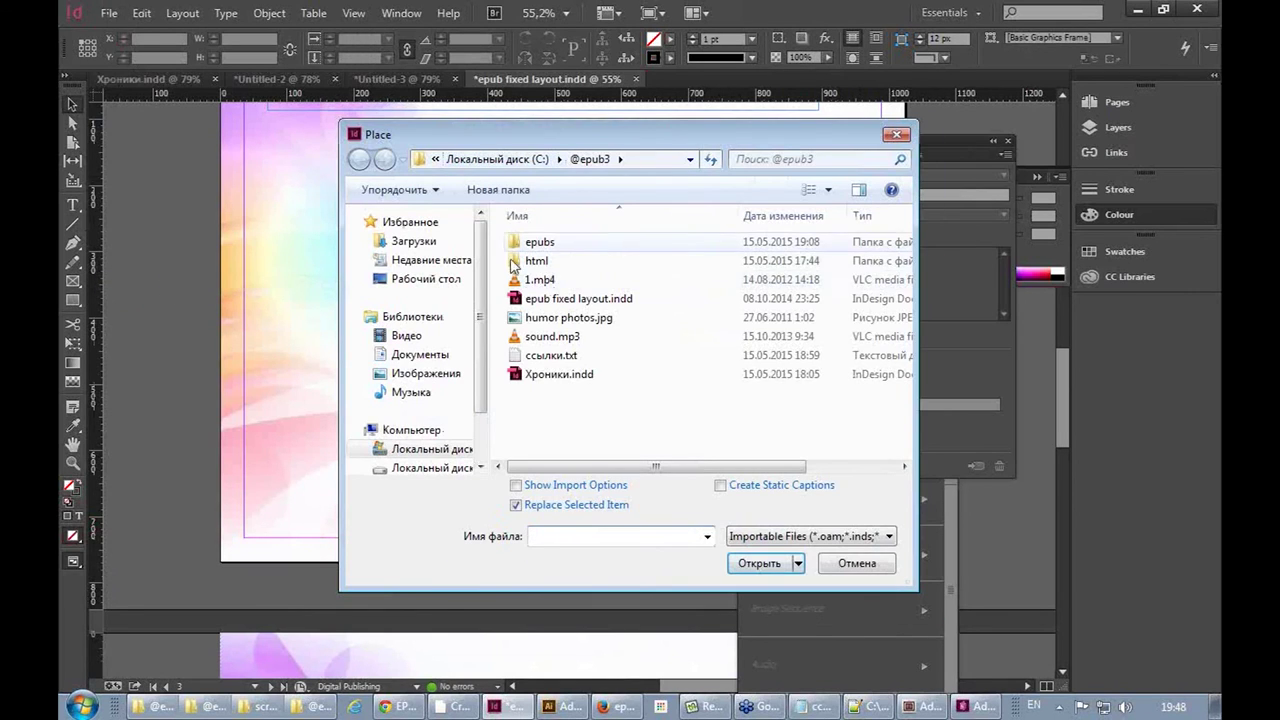
{"action": "left_click", "coordinate": [540, 280]}
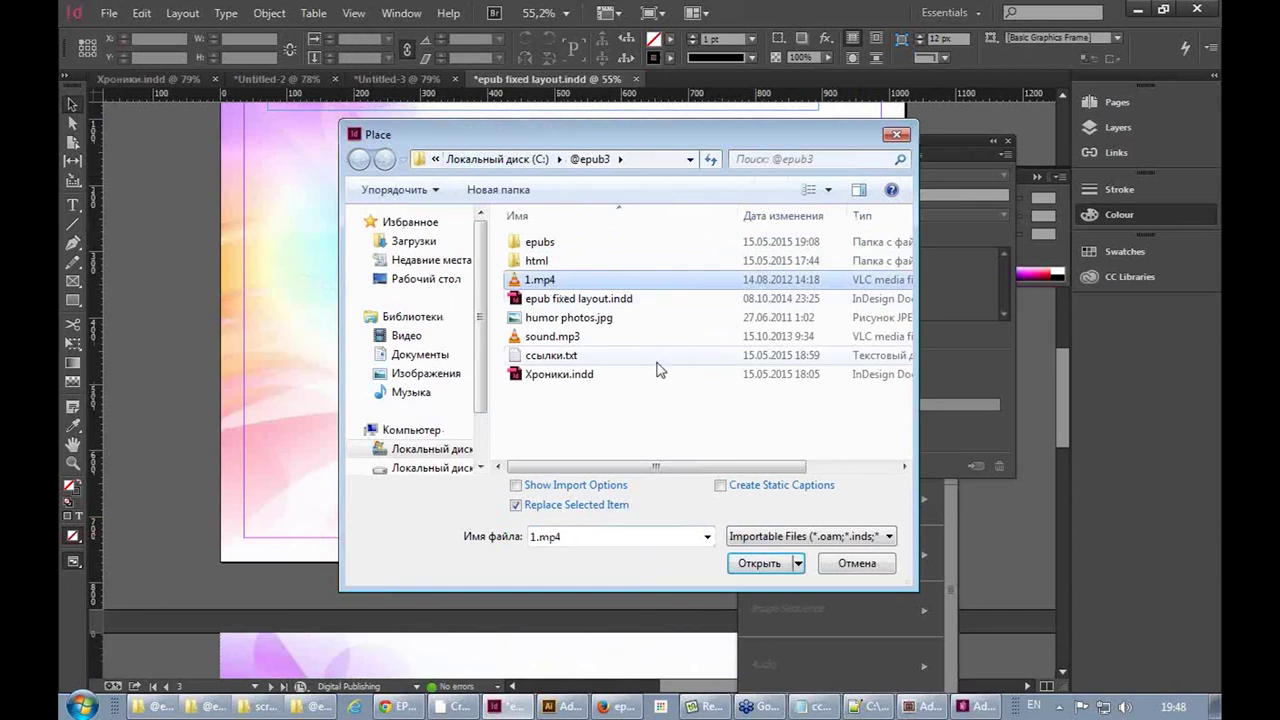
{"action": "left_click", "coordinate": [760, 564]}
{"action": "left_click", "coordinate": [294, 320]}
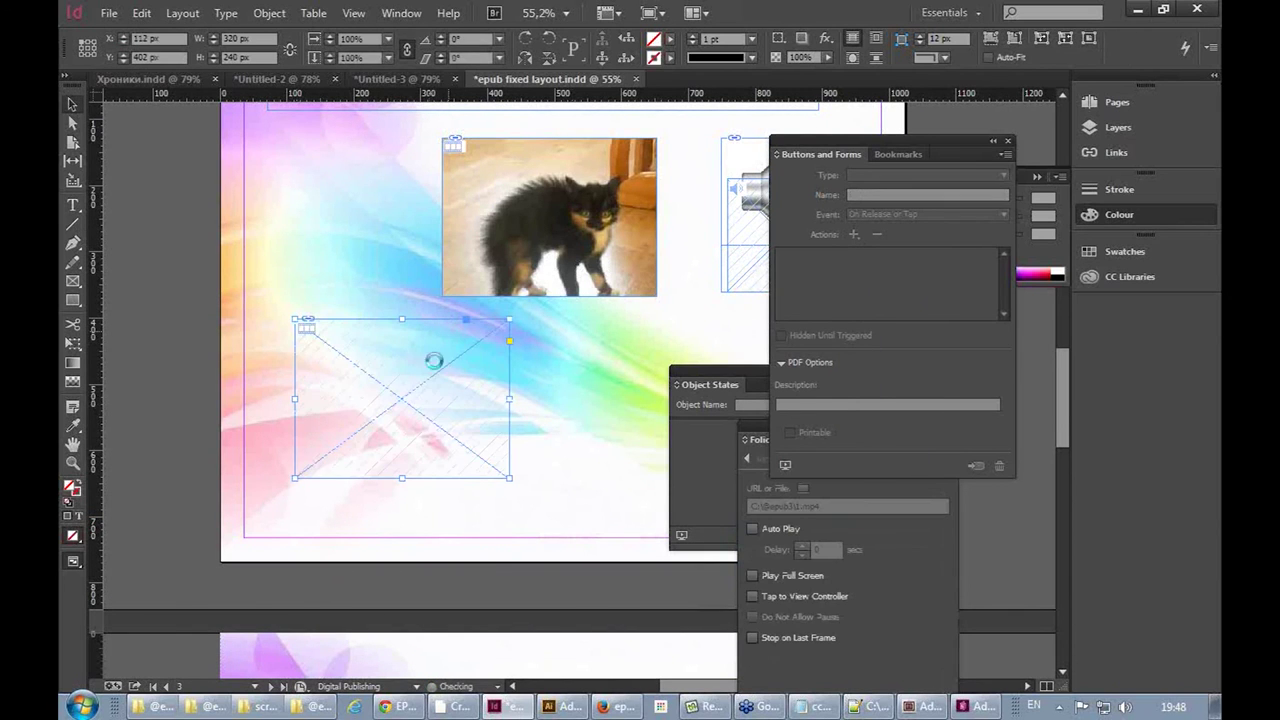
{"action": "left_click_drag", "start_coordinate": [370, 350], "coordinate": [438, 360]}
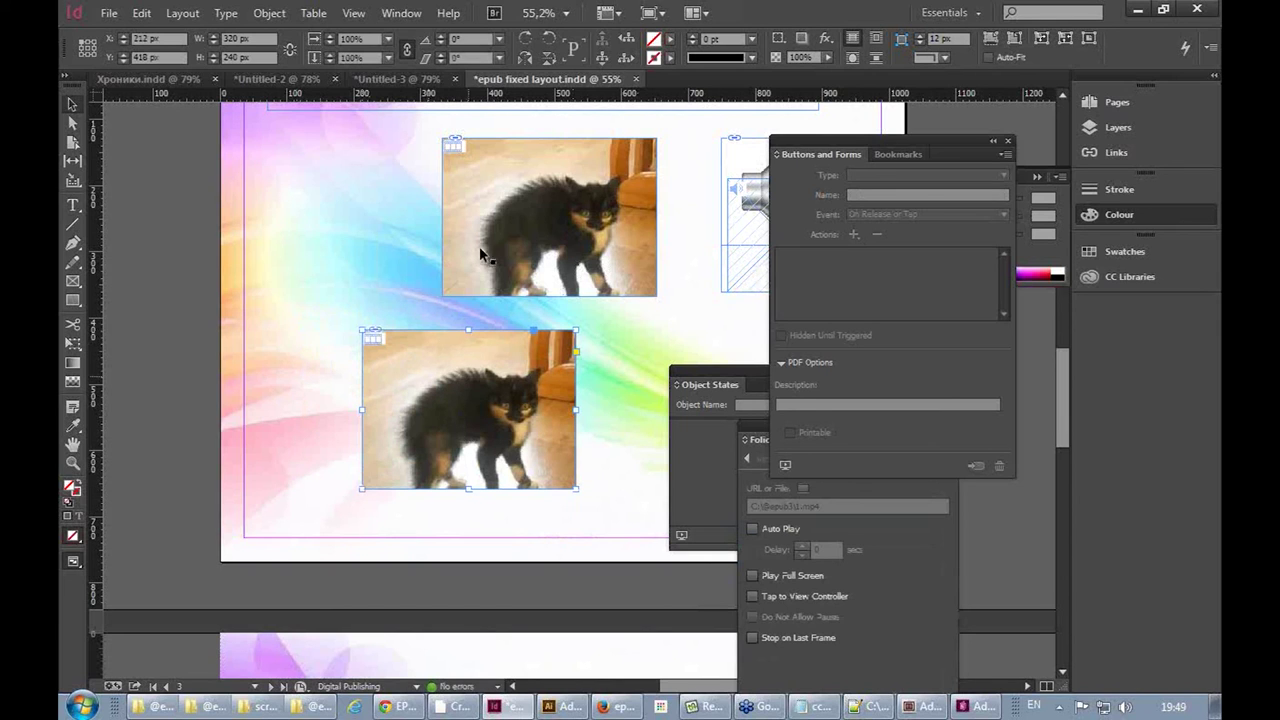
{"action": "left_click_drag", "start_coordinate": [481, 370], "coordinate": [437, 364]}
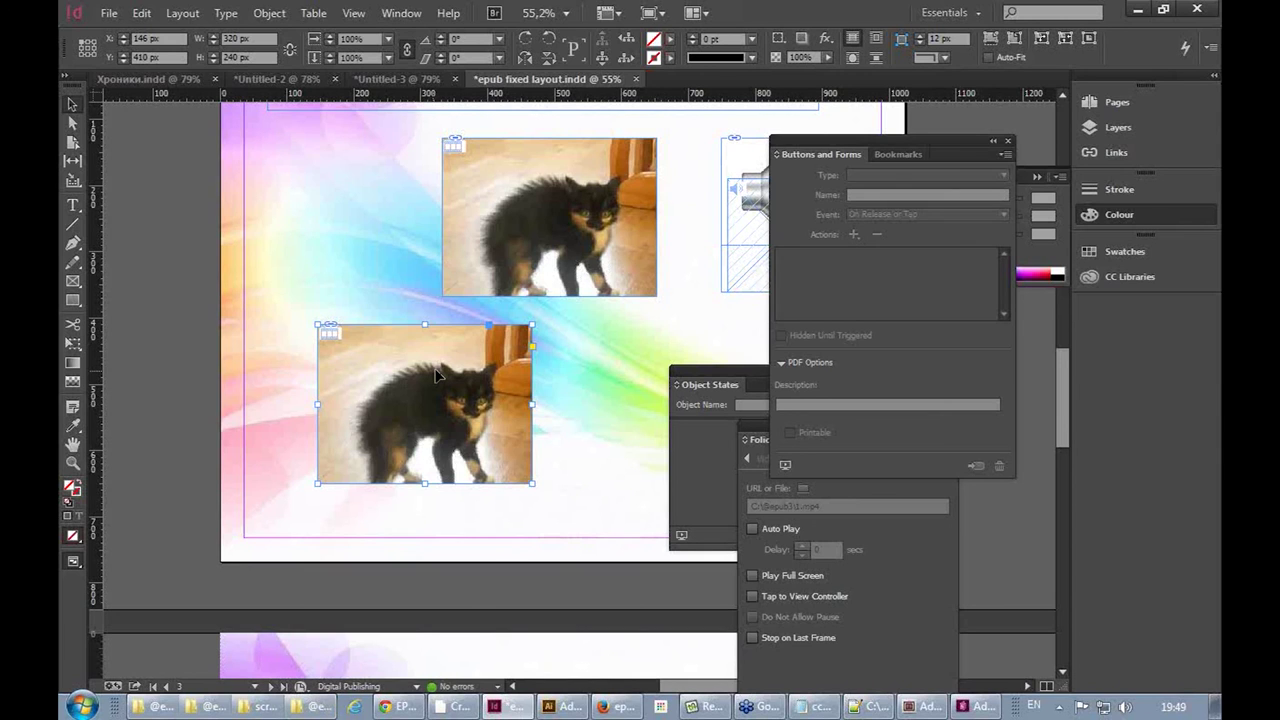
Look up the epubtest.org link in ссылки.txt in Notepad, then return to InDesign
{"action": "left_click", "coordinate": [455, 707]}
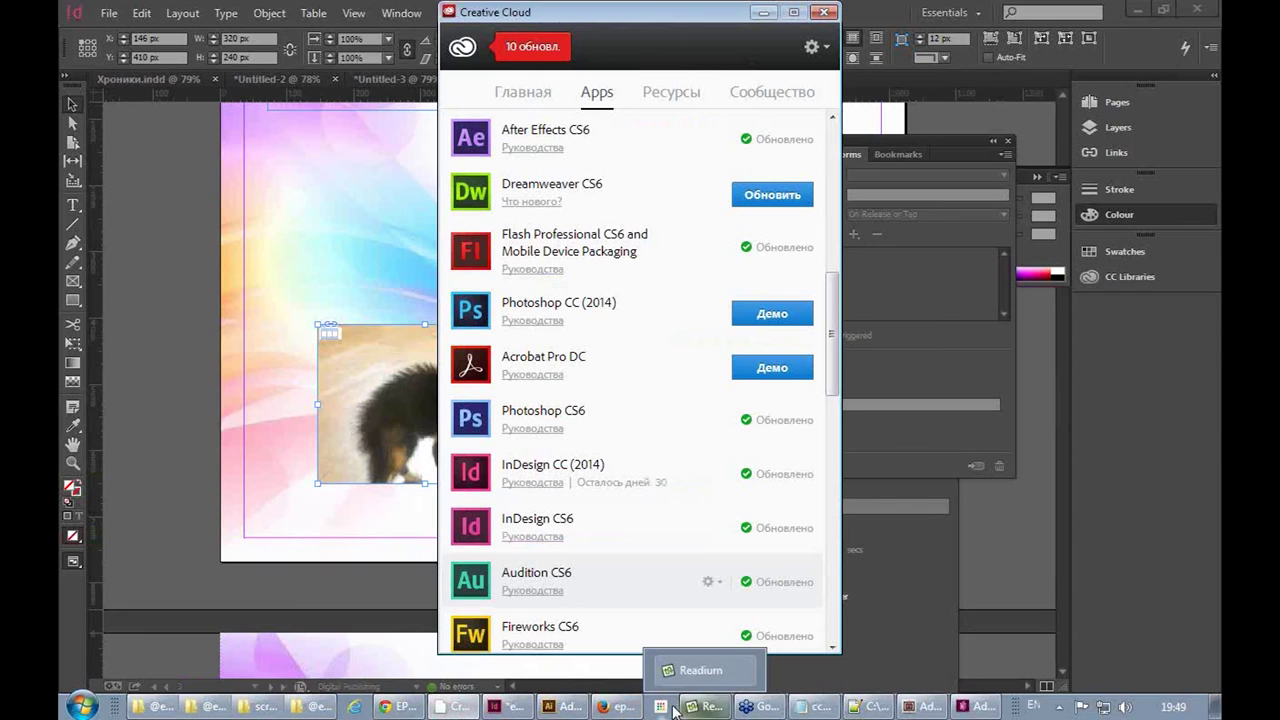
{"action": "left_click", "coordinate": [815, 706]}
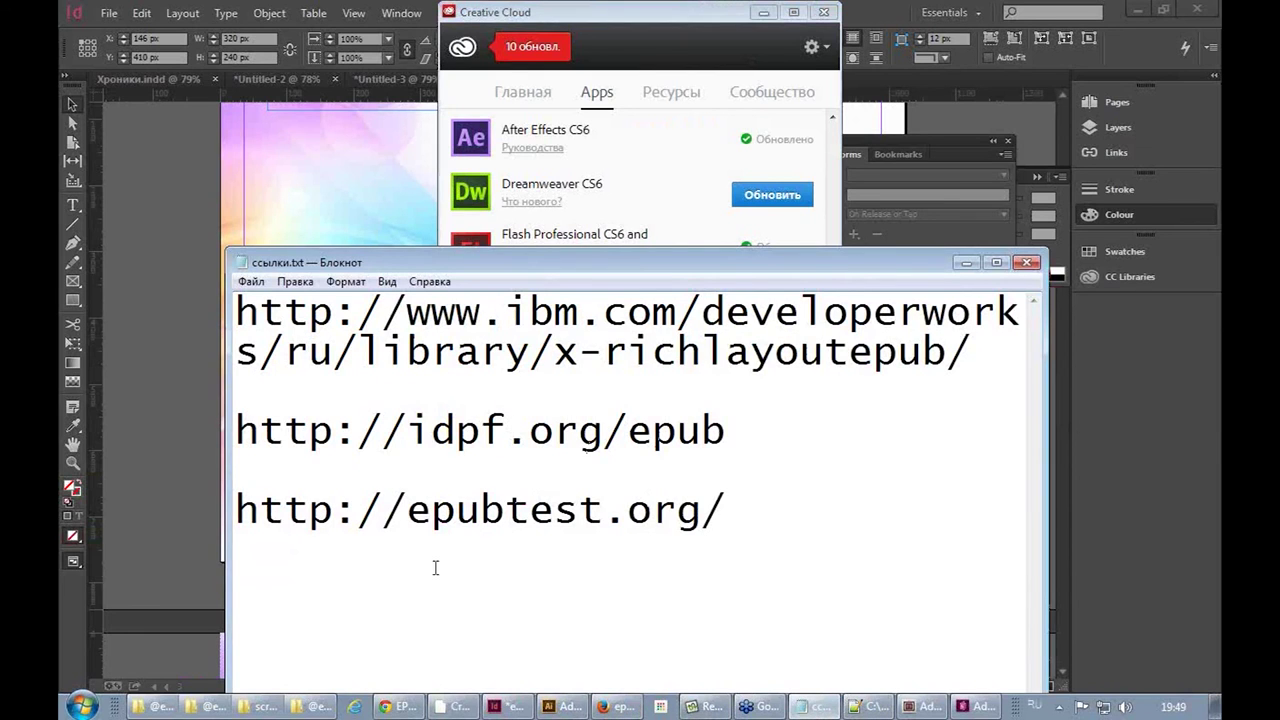
{"action": "left_click", "coordinate": [497, 512]}
{"action": "left_click", "coordinate": [152, 174]}
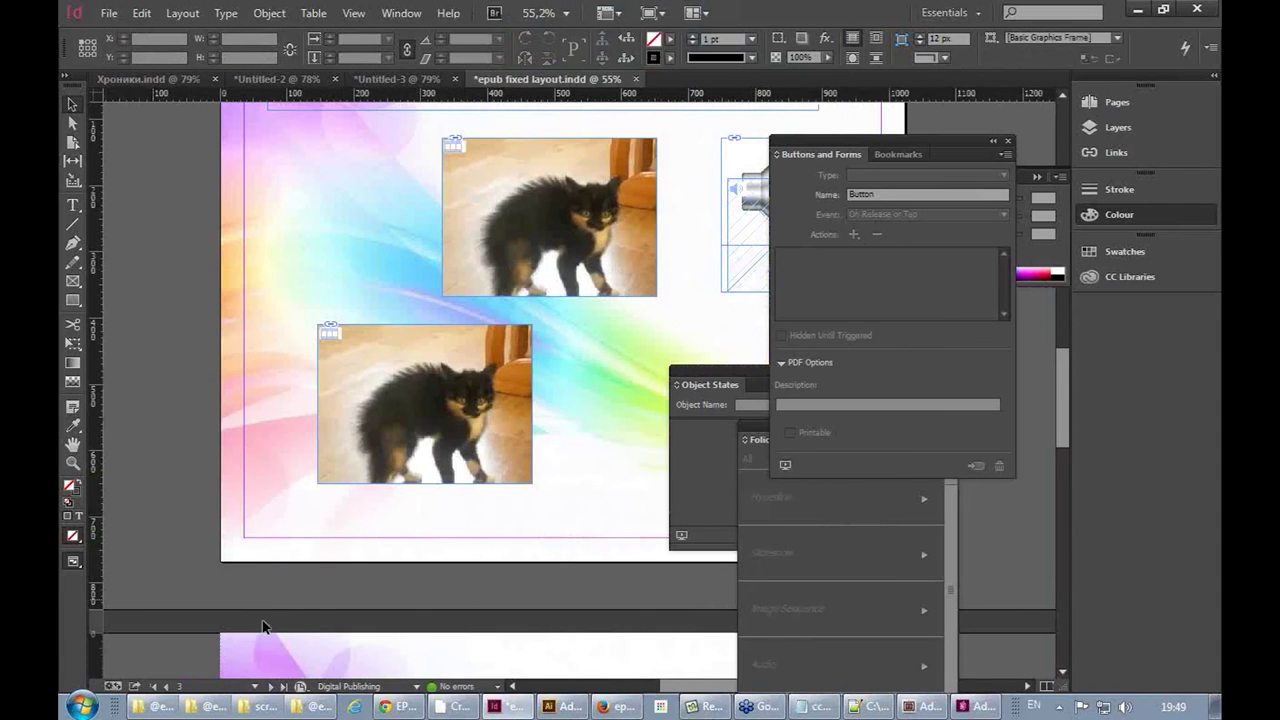
Switch to Chrome and download Document 0100 from the Testsuite documents list on epubtest.org
{"action": "left_click", "coordinate": [400, 706]}
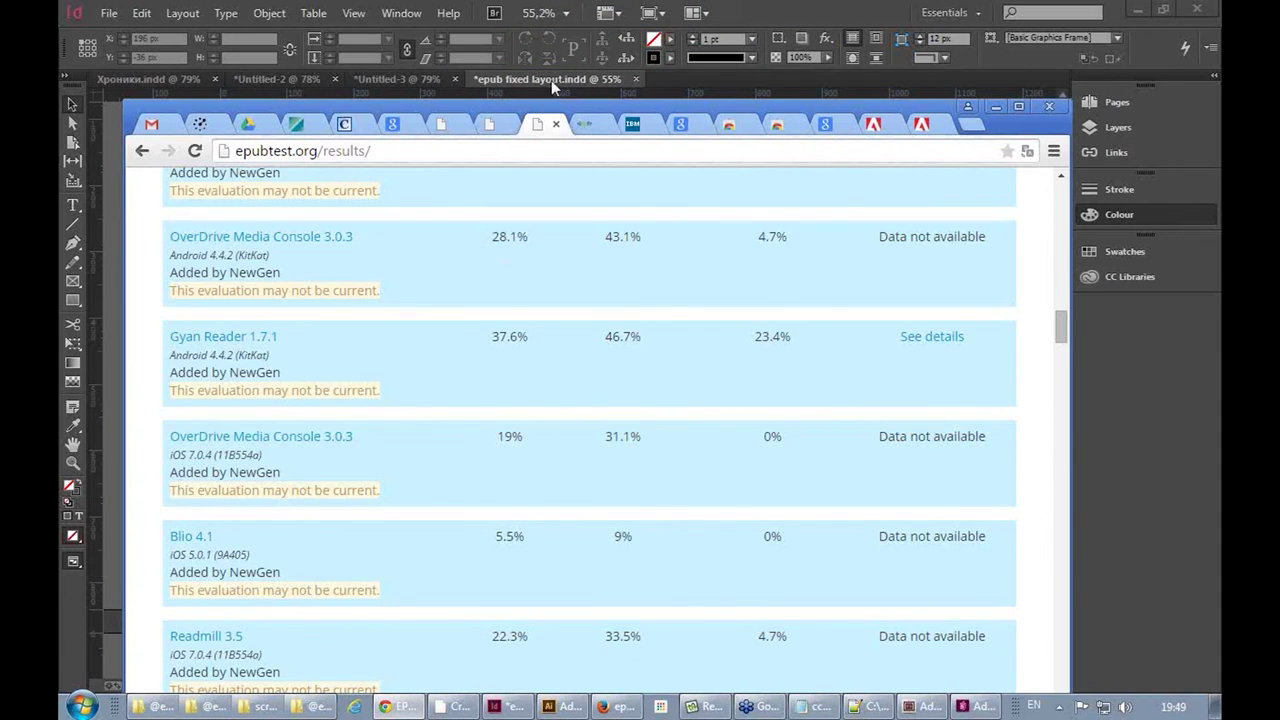
{"action": "left_click", "coordinate": [490, 122]}
{"action": "scroll", "coordinate": [452, 414], "scroll_direction": "down", "scroll_amount": 15}
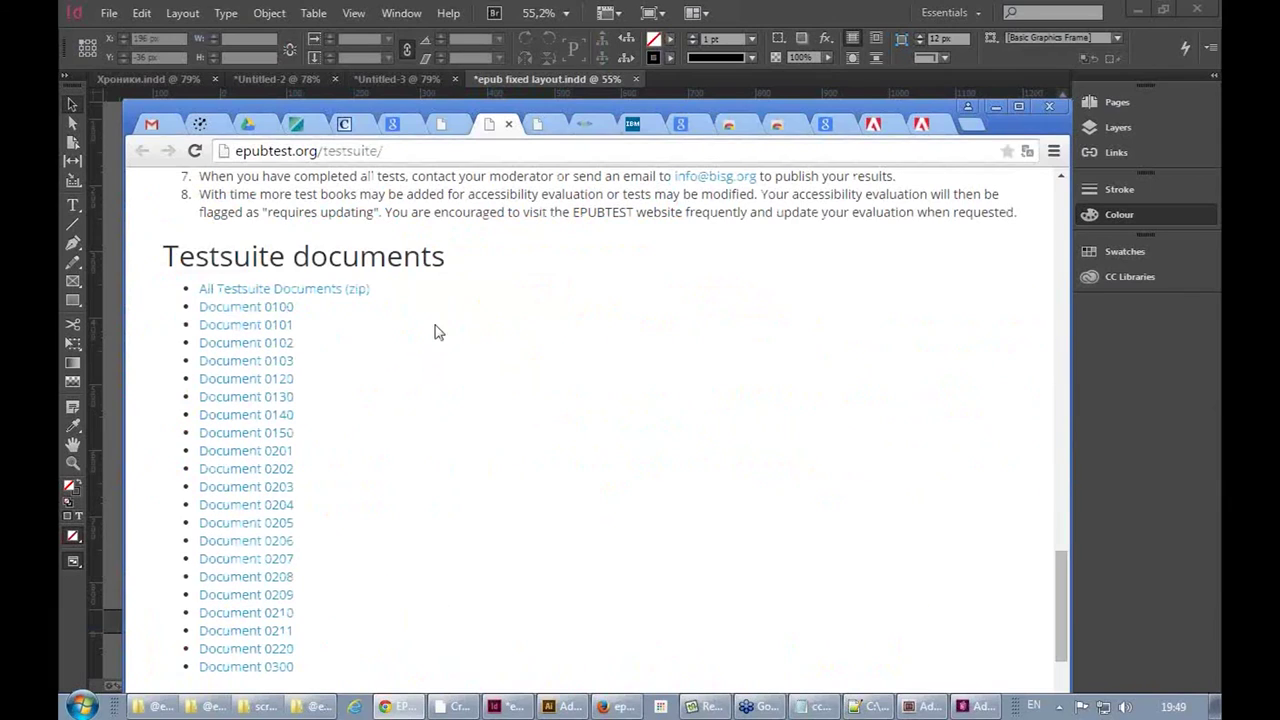
{"action": "left_click", "coordinate": [238, 311]}
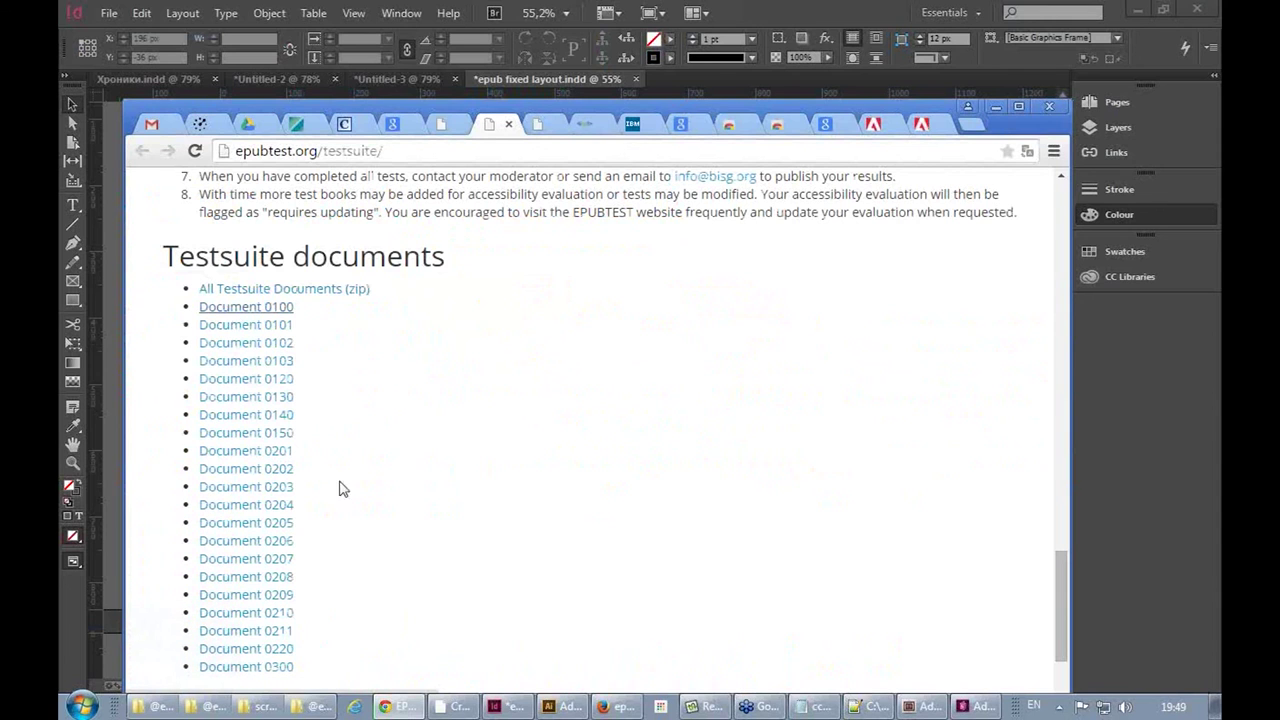
Open the downloaded epub30-test-0100 book in Adobe Digital Editions
{"action": "left_click_drag", "start_coordinate": [431, 111], "coordinate": [460, 28]}
{"action": "left_click", "coordinate": [250, 646]}
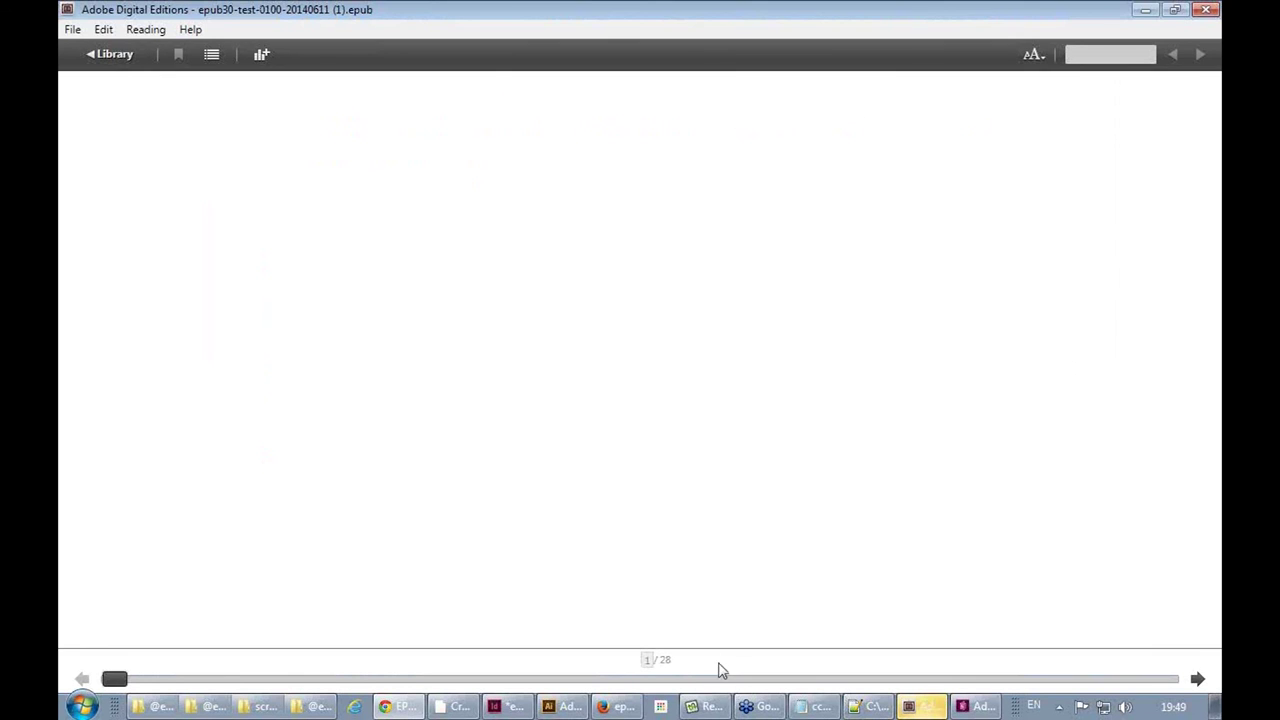
{"action": "left_click", "coordinate": [915, 707]}
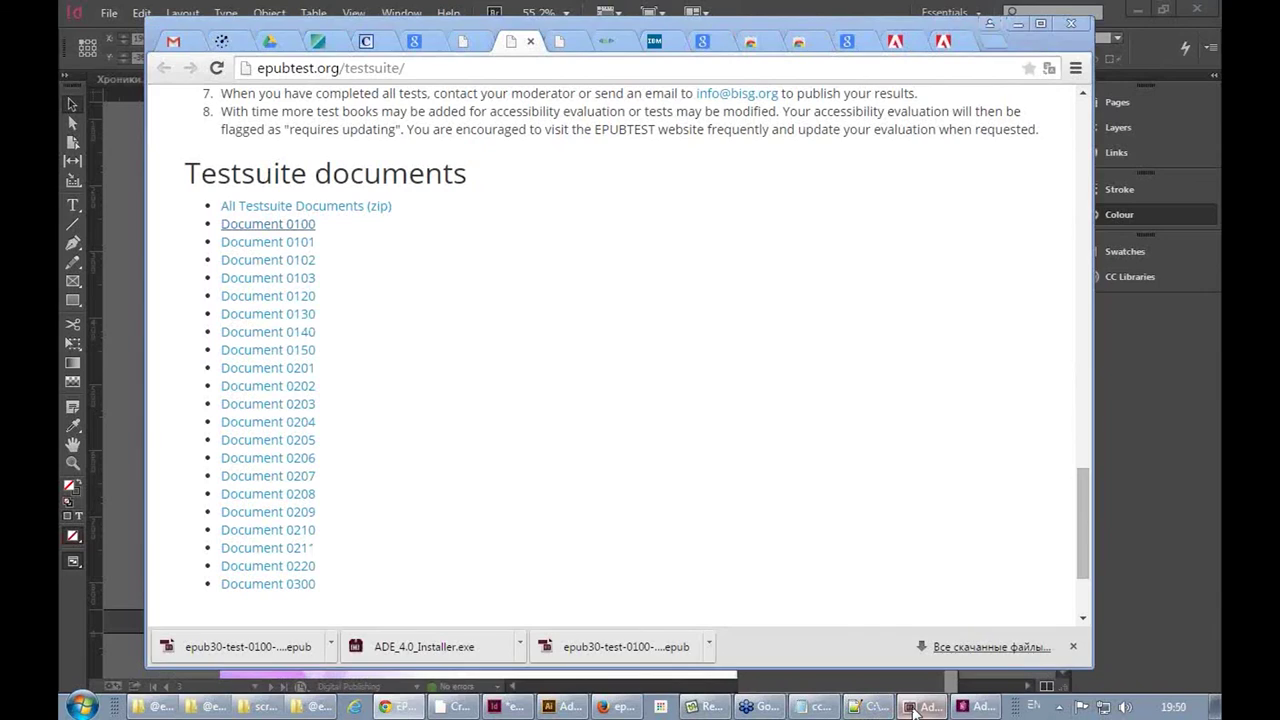
{"action": "left_click", "coordinate": [915, 707]}
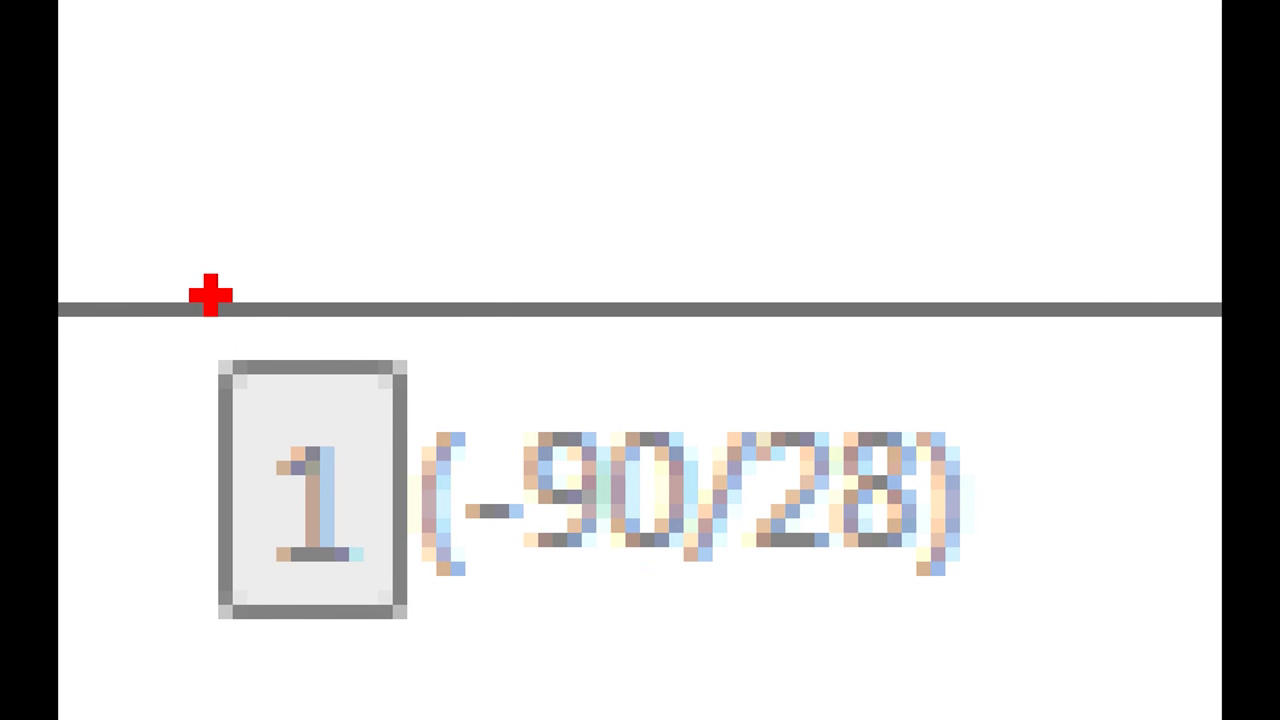
{"action": "mouse_move", "coordinate": [210, 295]}
{"action": "left_mouse_down"}
{"action": "mouse_move", "coordinate": [1170, 670]}
{"action": "mouse_move", "coordinate": [1083, 678]}
{"action": "mouse_move", "coordinate": [1110, 692]}
{"action": "left_mouse_up"}
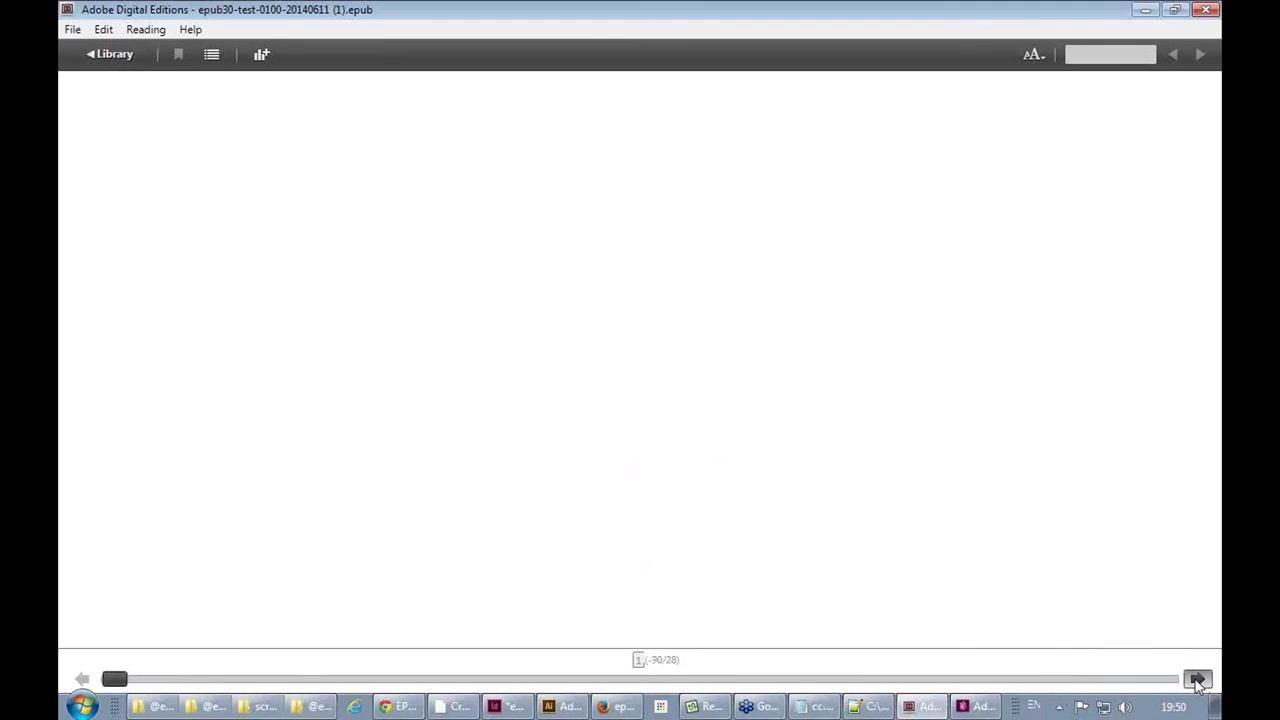
Skip ahead in the test book, then return to its front page and read the document status and conventions
{"action": "left_click_drag", "start_coordinate": [114, 679], "coordinate": [341, 688]}
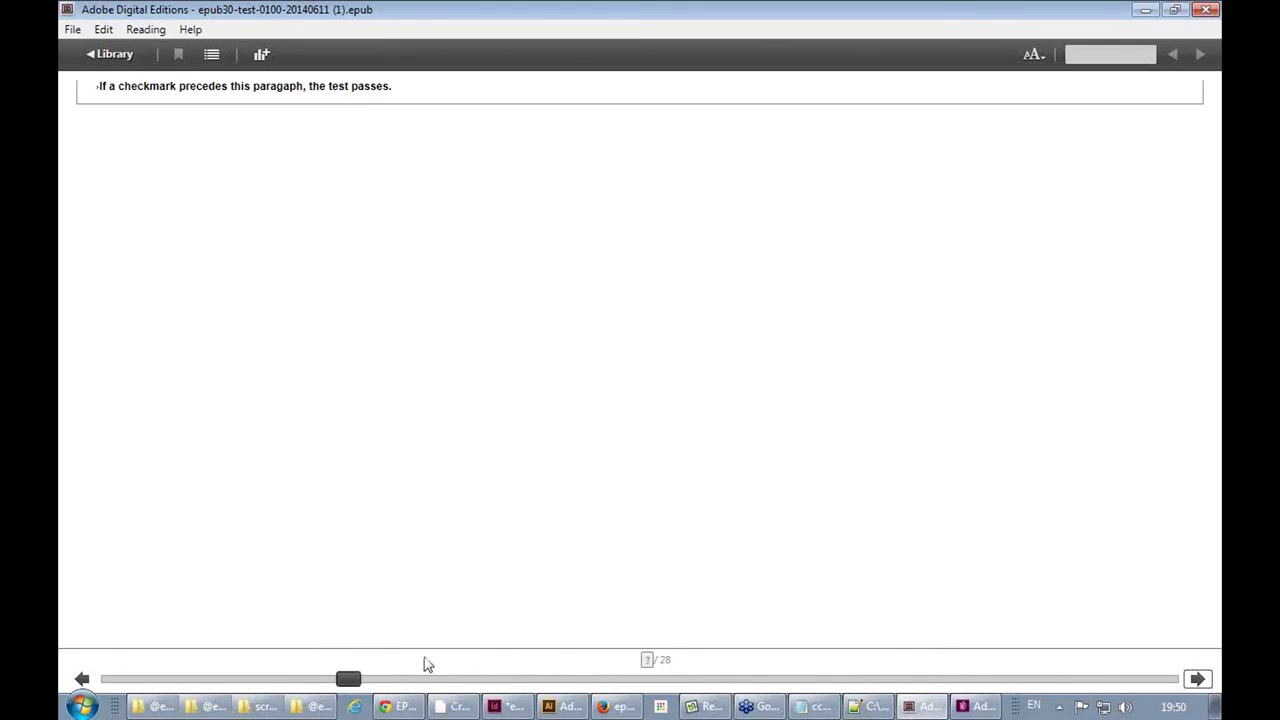
{"action": "left_click", "coordinate": [82, 679]}
{"action": "left_click", "coordinate": [82, 679]}
{"action": "left_click", "coordinate": [82, 679]}
{"action": "left_click", "coordinate": [83, 679]}
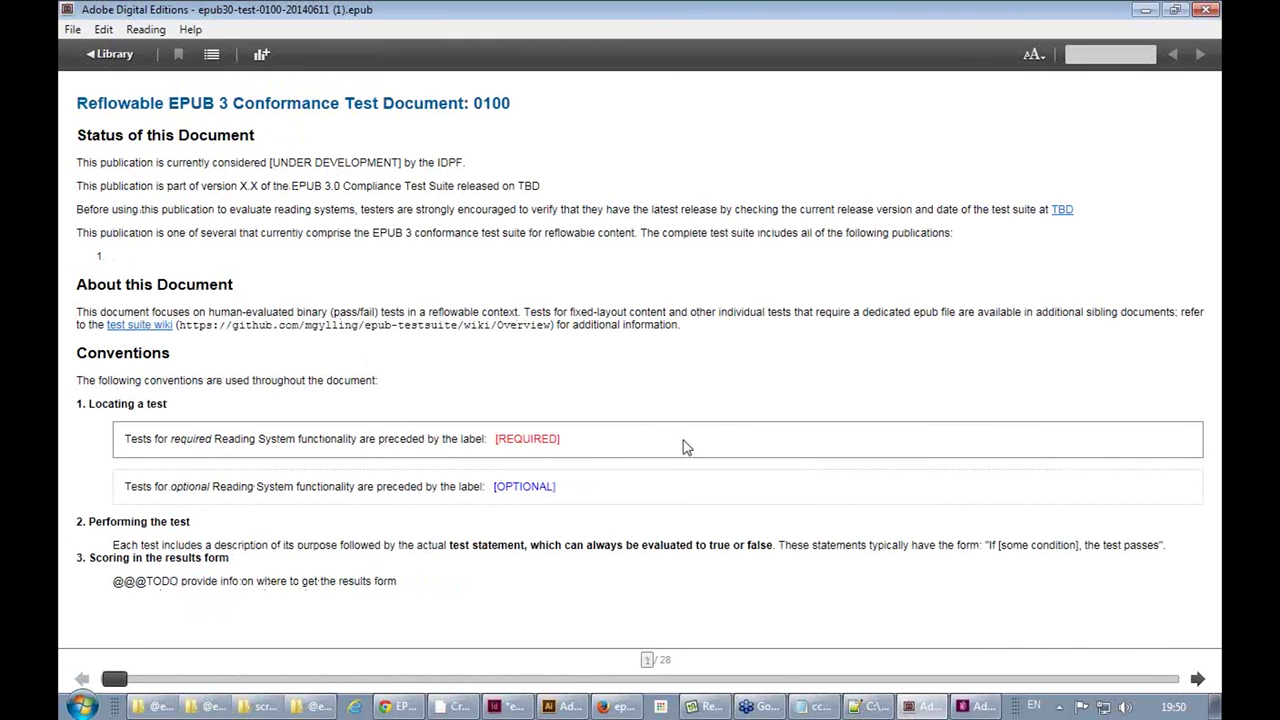
Page through the table of contents and examine the Inline Frames test and the GIF, PNG and JPEG image tests
{"action": "left_click", "coordinate": [1198, 679]}
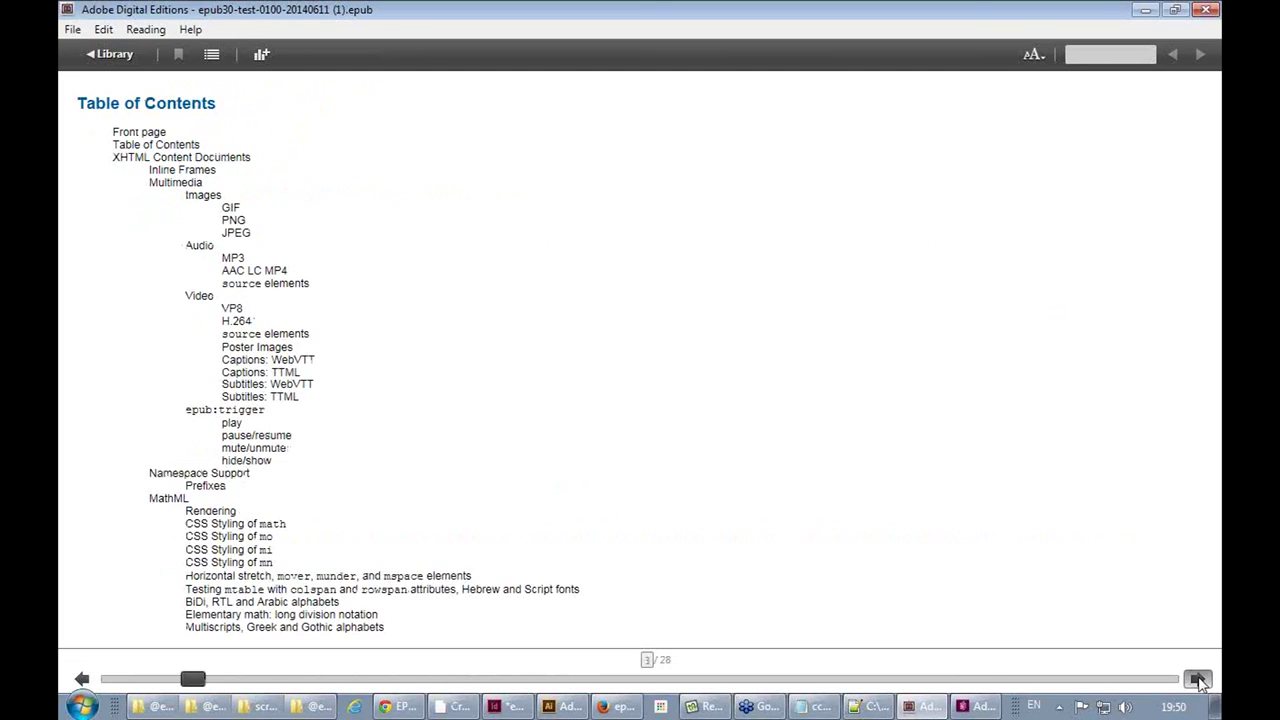
{"action": "left_click", "coordinate": [1198, 679]}
{"action": "left_click", "coordinate": [1198, 679]}
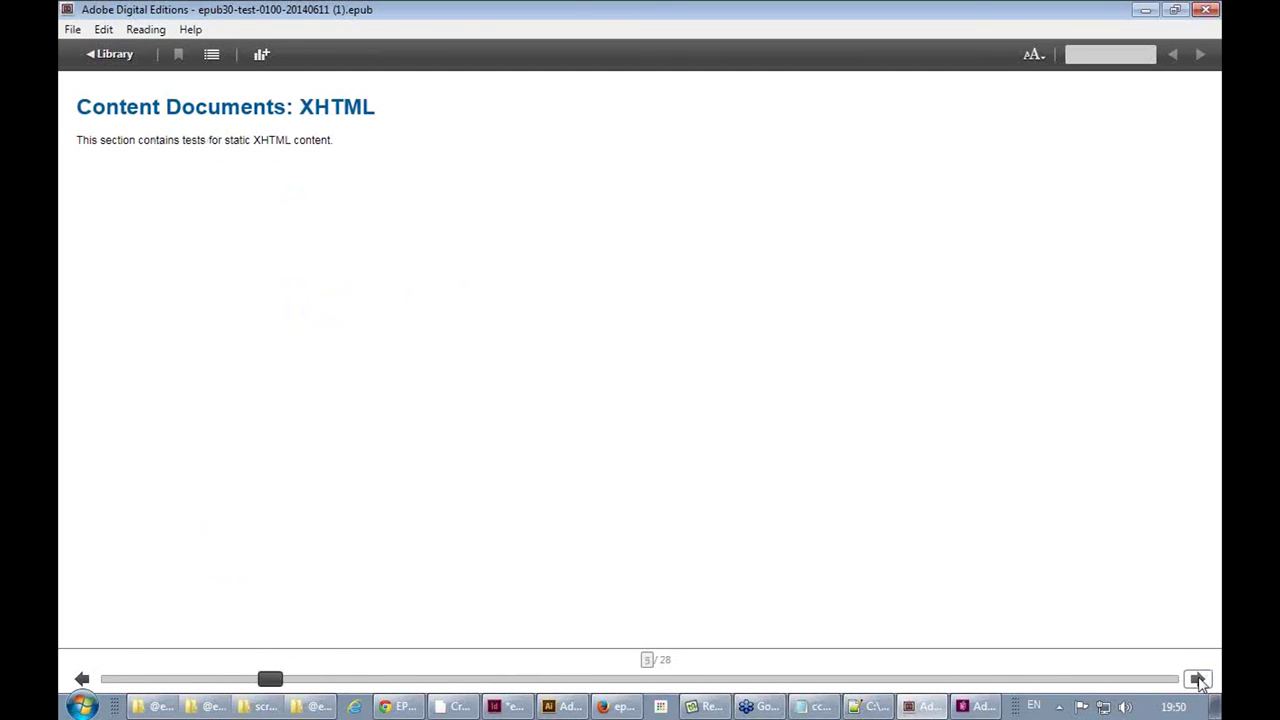
{"action": "left_click", "coordinate": [1198, 679]}
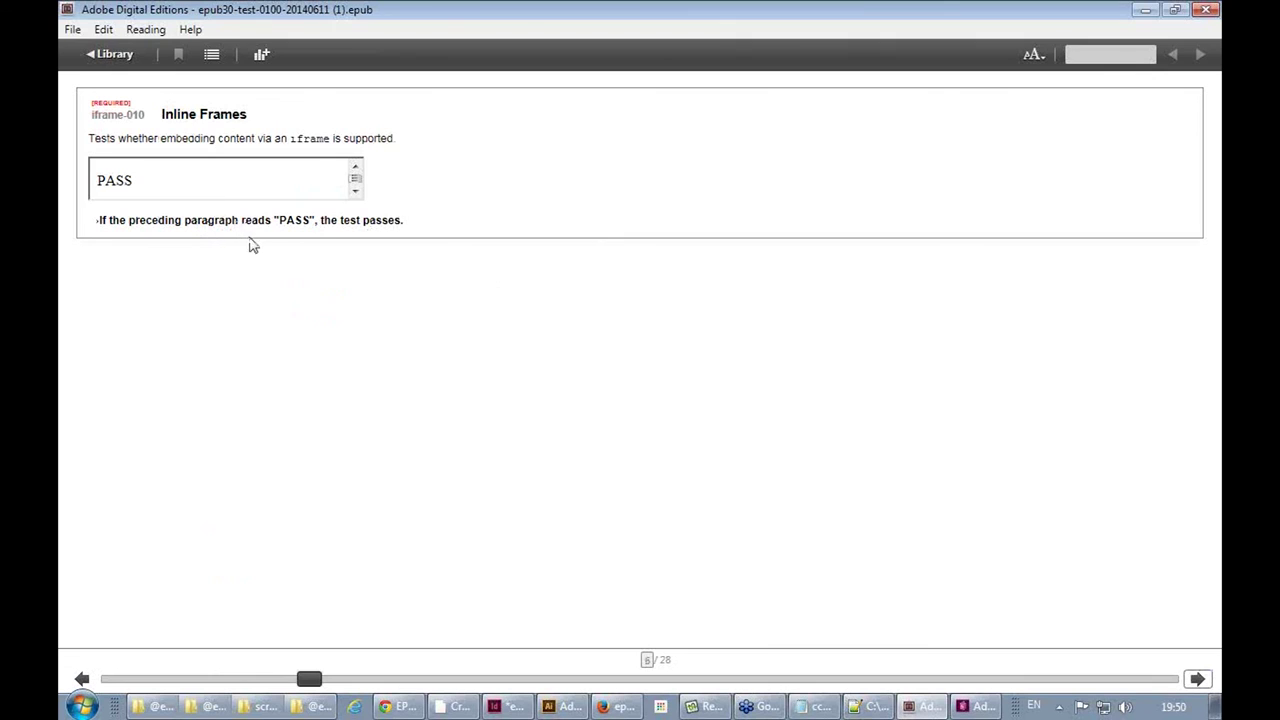
{"action": "left_click", "coordinate": [1200, 679]}
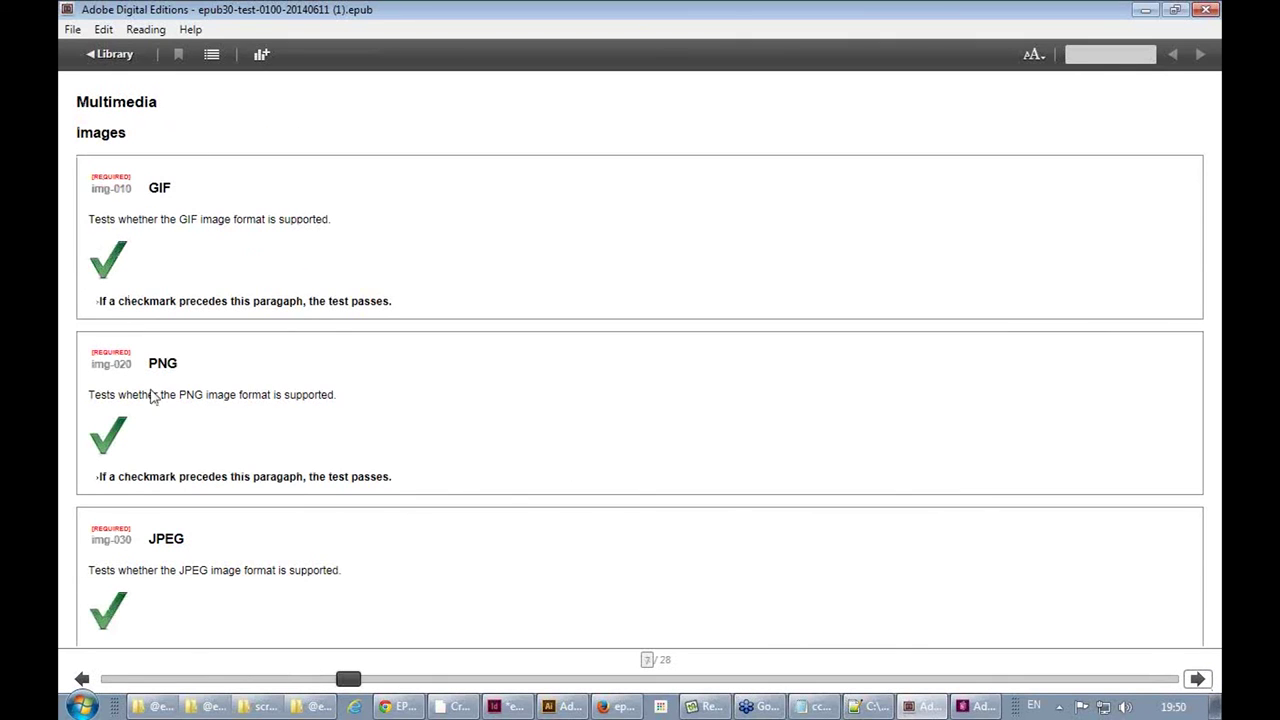
{"action": "left_click", "coordinate": [1198, 679]}
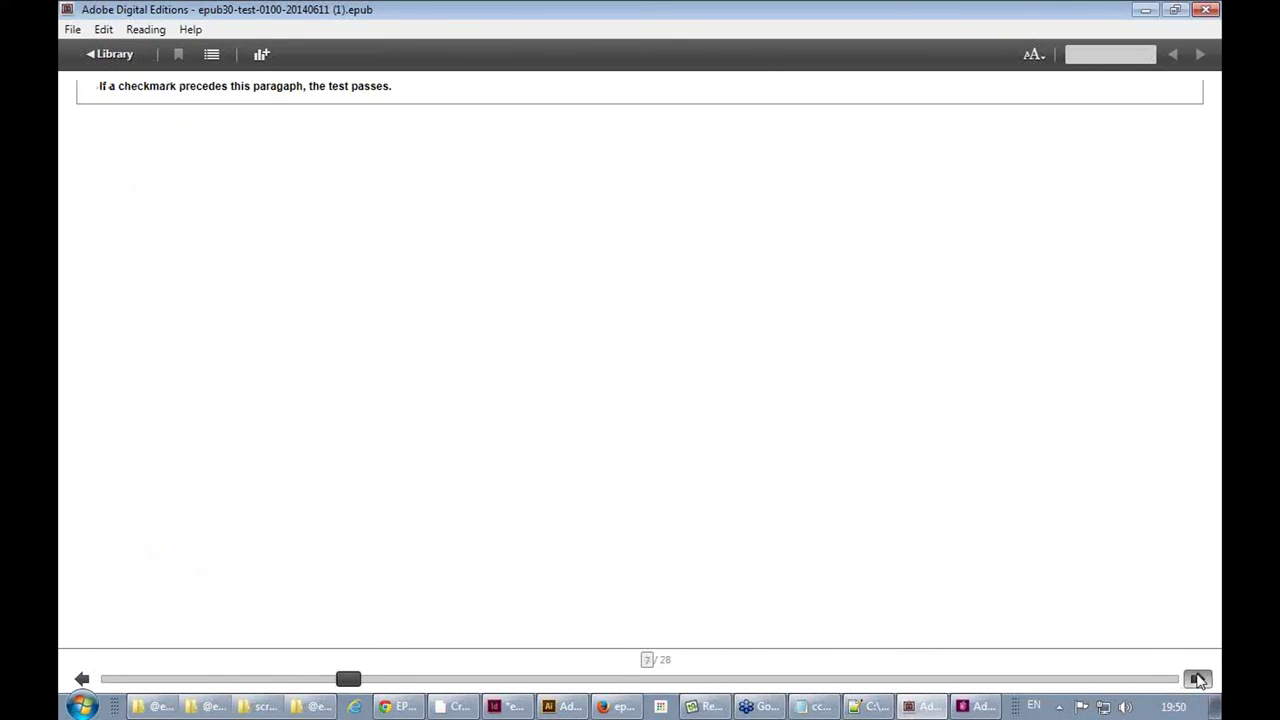
Test playback of the MP3, MP4 AAC LC and source elements audio clips in the Audio section
{"action": "left_click", "coordinate": [1198, 679]}
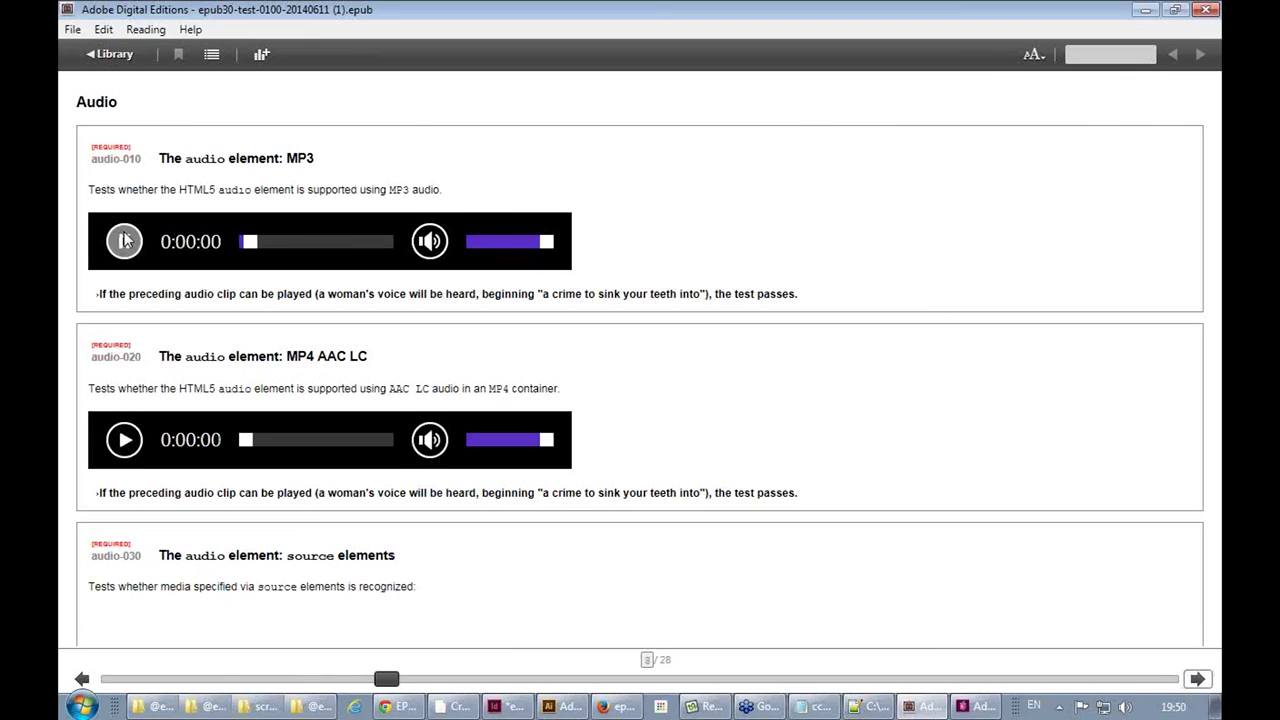
{"action": "left_click", "coordinate": [124, 241]}
{"action": "left_click", "coordinate": [124, 241]}
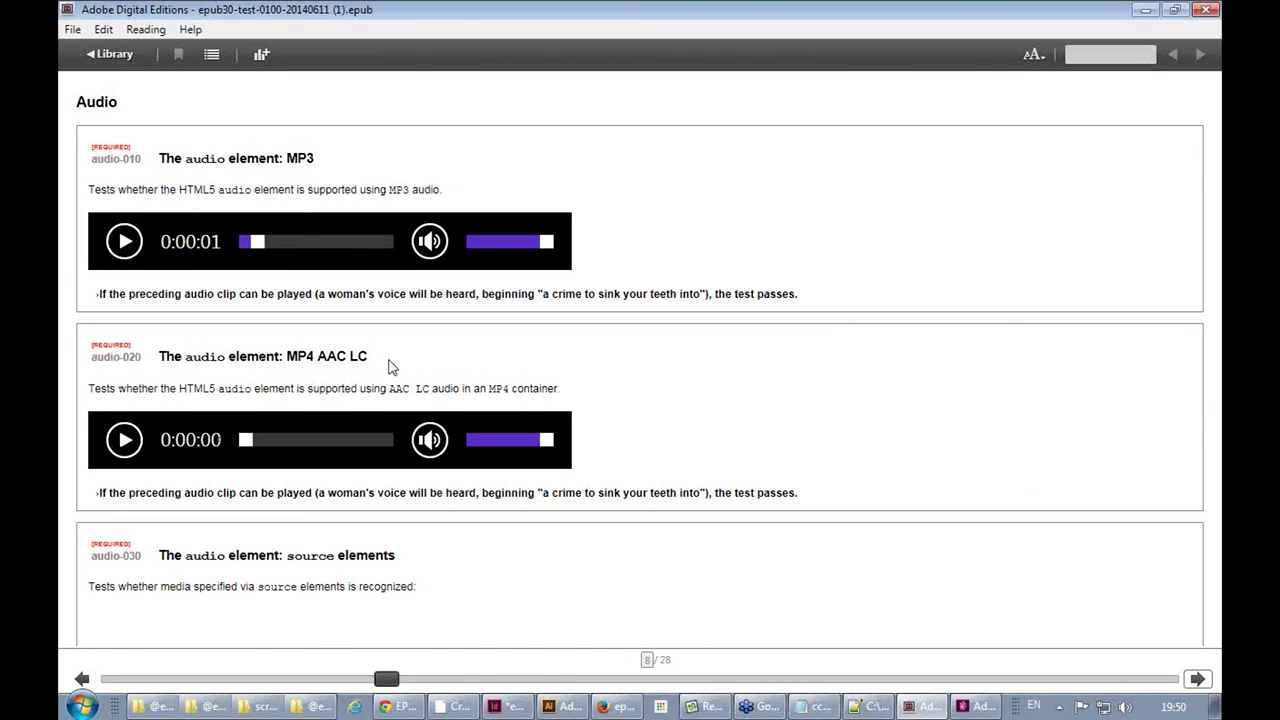
{"action": "left_click", "coordinate": [124, 440]}
{"action": "left_click", "coordinate": [1197, 679]}
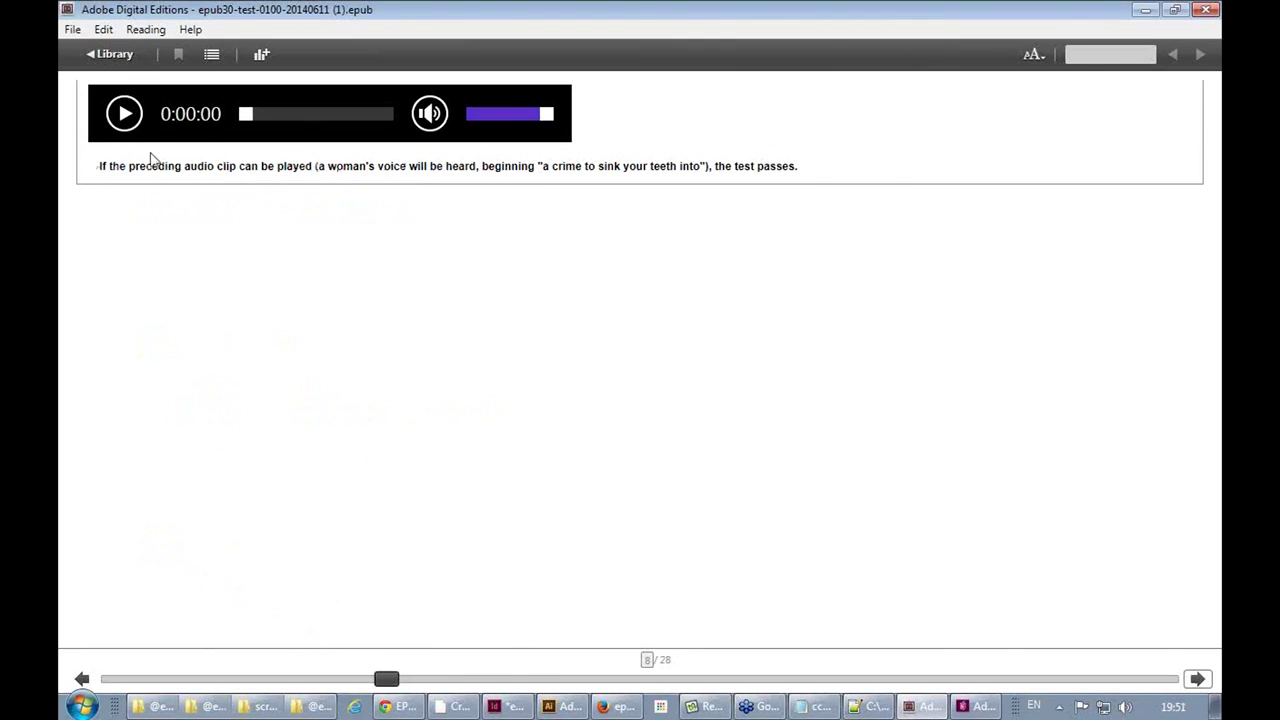
{"action": "left_click", "coordinate": [121, 116]}
{"action": "left_click", "coordinate": [84, 679]}
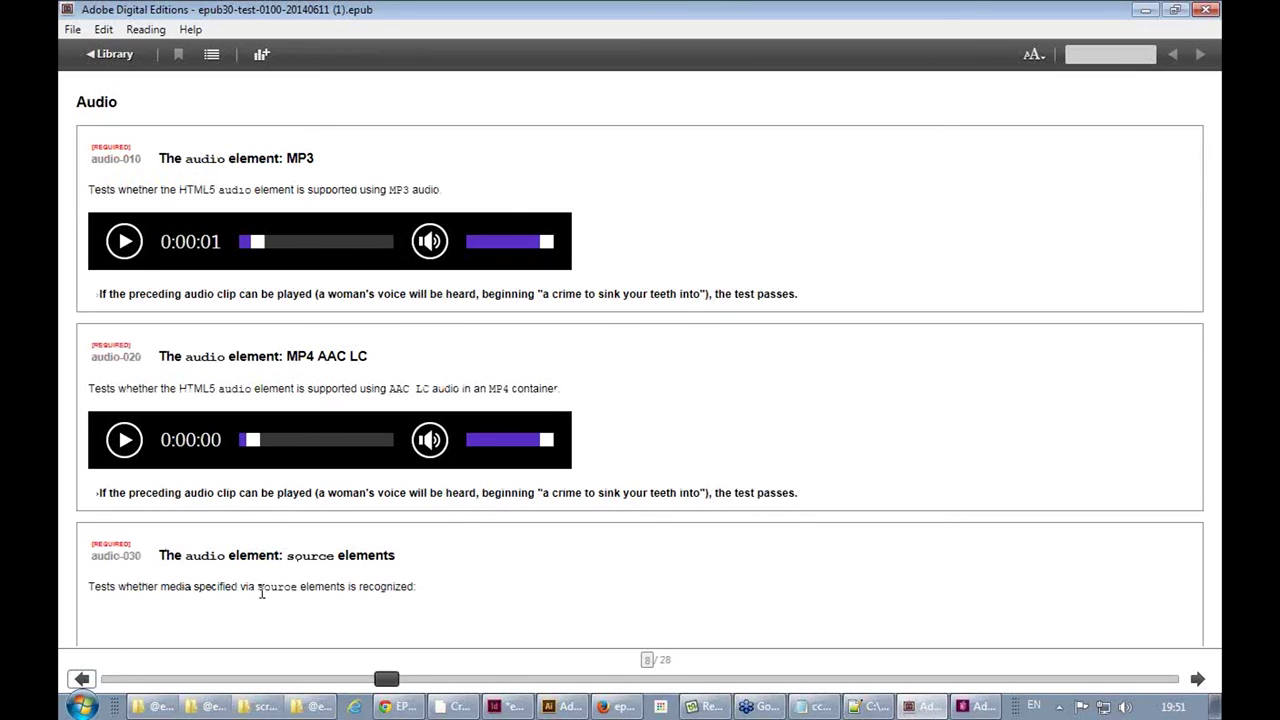
Examine the VP8 video test, highlight its WebM and Vorbis format description, and try to play the clip
{"action": "left_click", "coordinate": [1197, 679]}
{"action": "left_click", "coordinate": [1196, 680]}
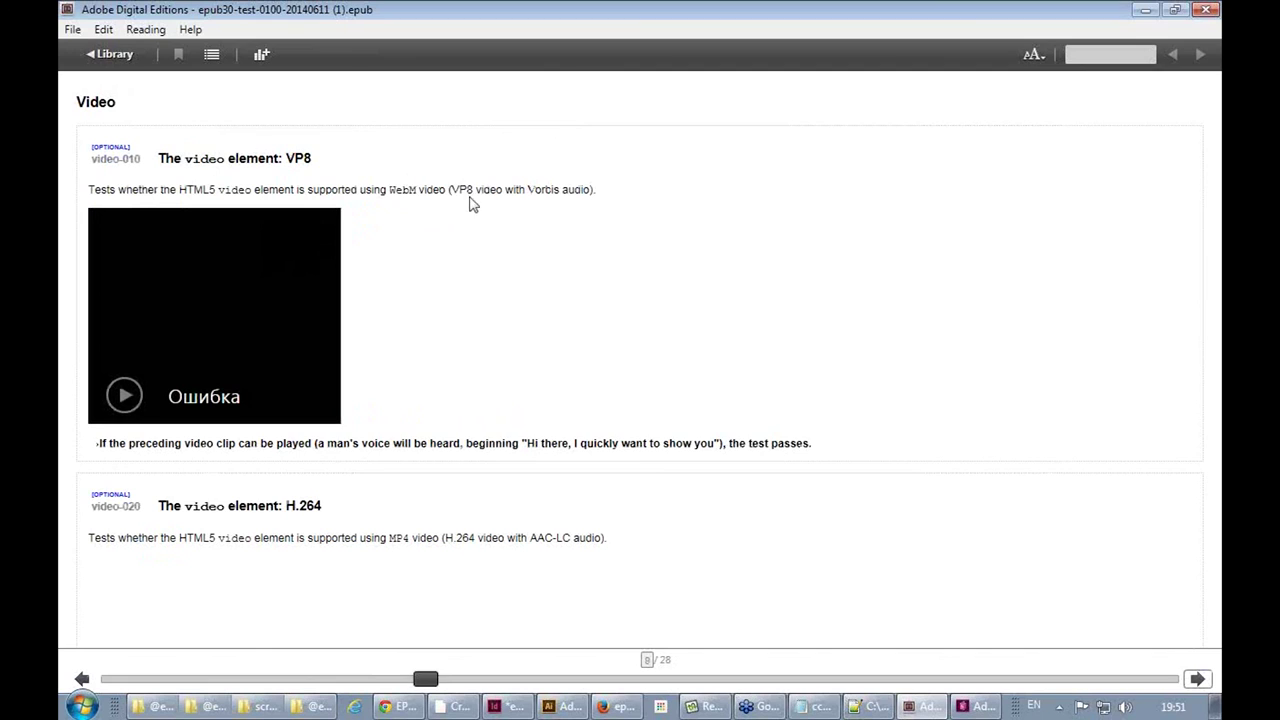
{"action": "left_click_drag", "start_coordinate": [455, 190], "coordinate": [549, 195]}
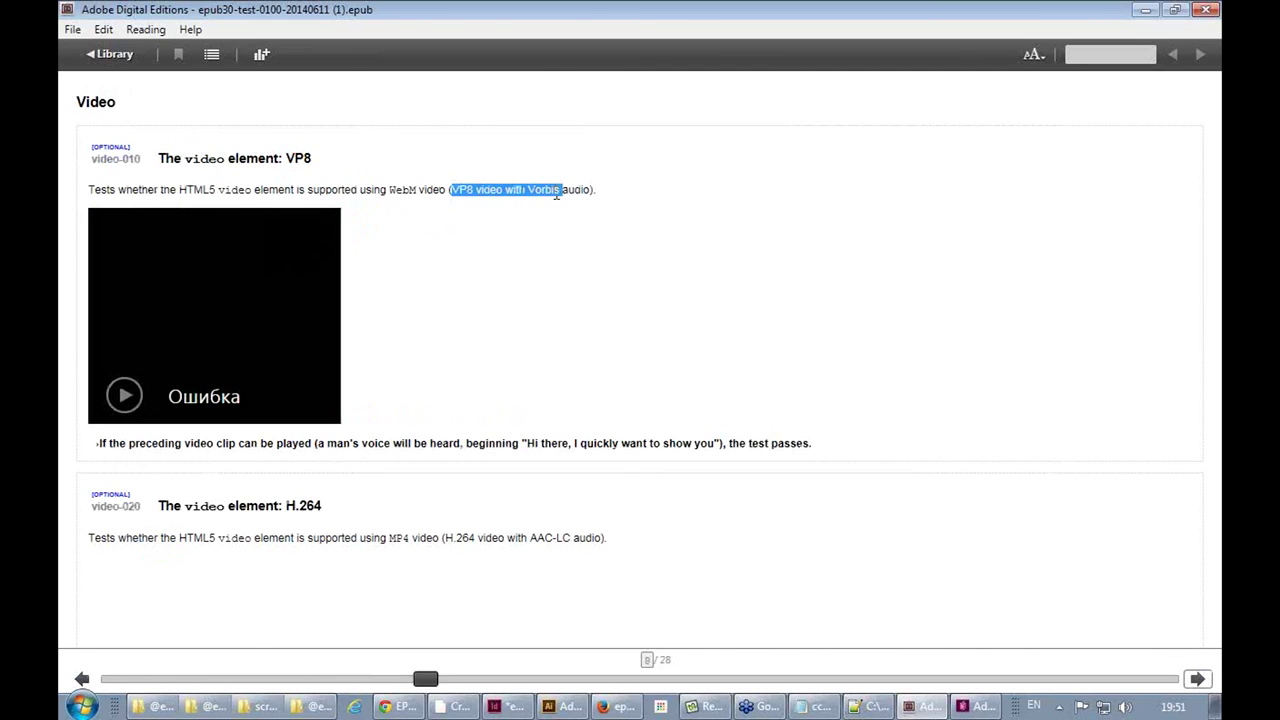
{"action": "left_click", "coordinate": [398, 204]}
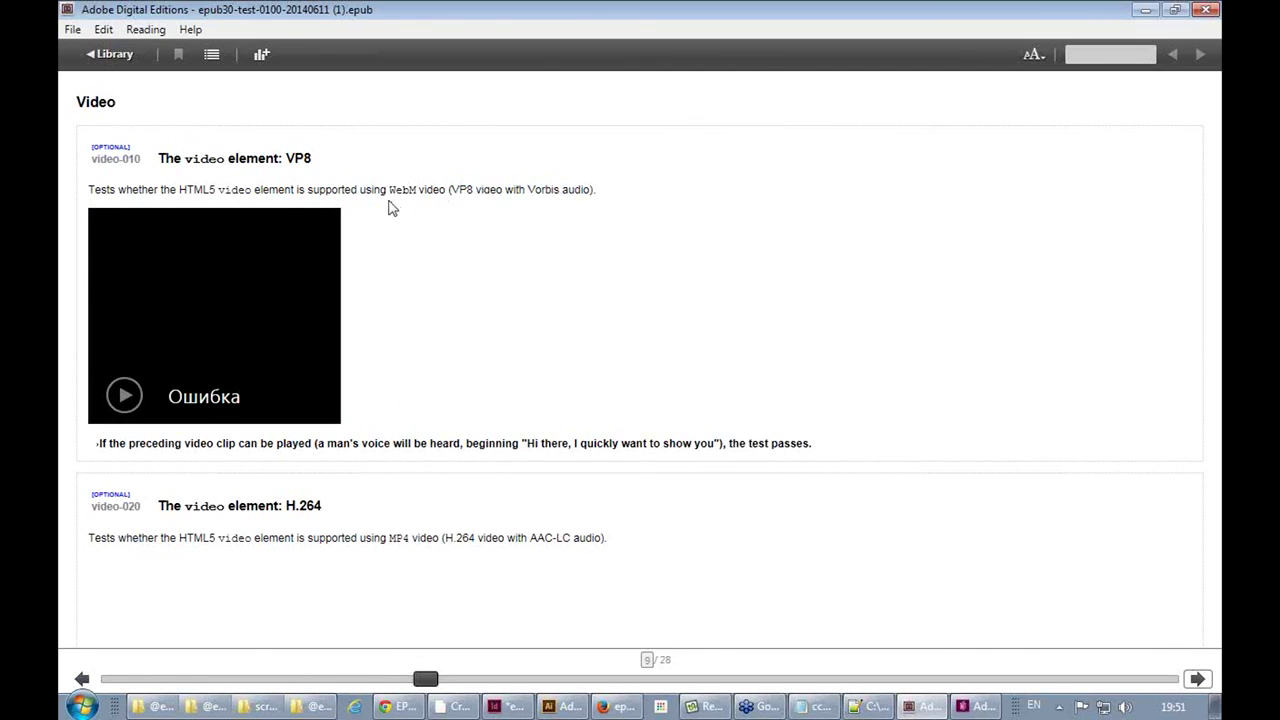
{"action": "left_click_drag", "start_coordinate": [393, 195], "coordinate": [423, 183]}
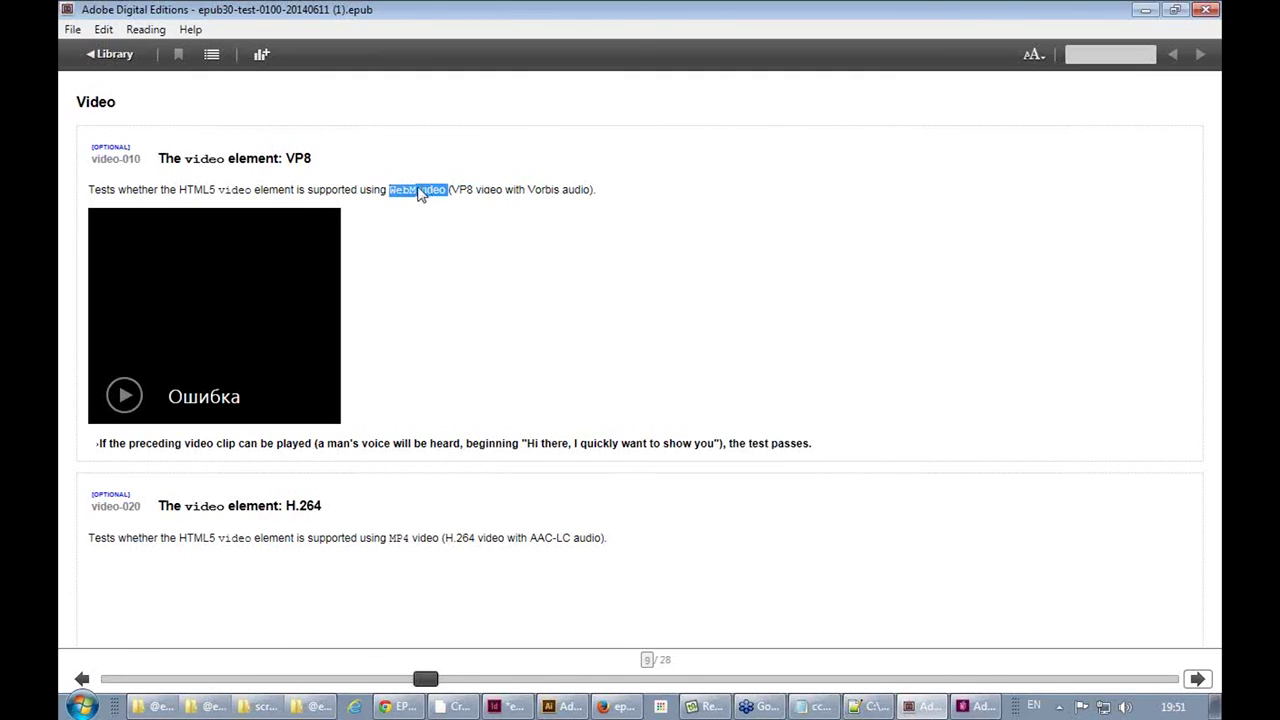
{"action": "left_click", "coordinate": [140, 400]}
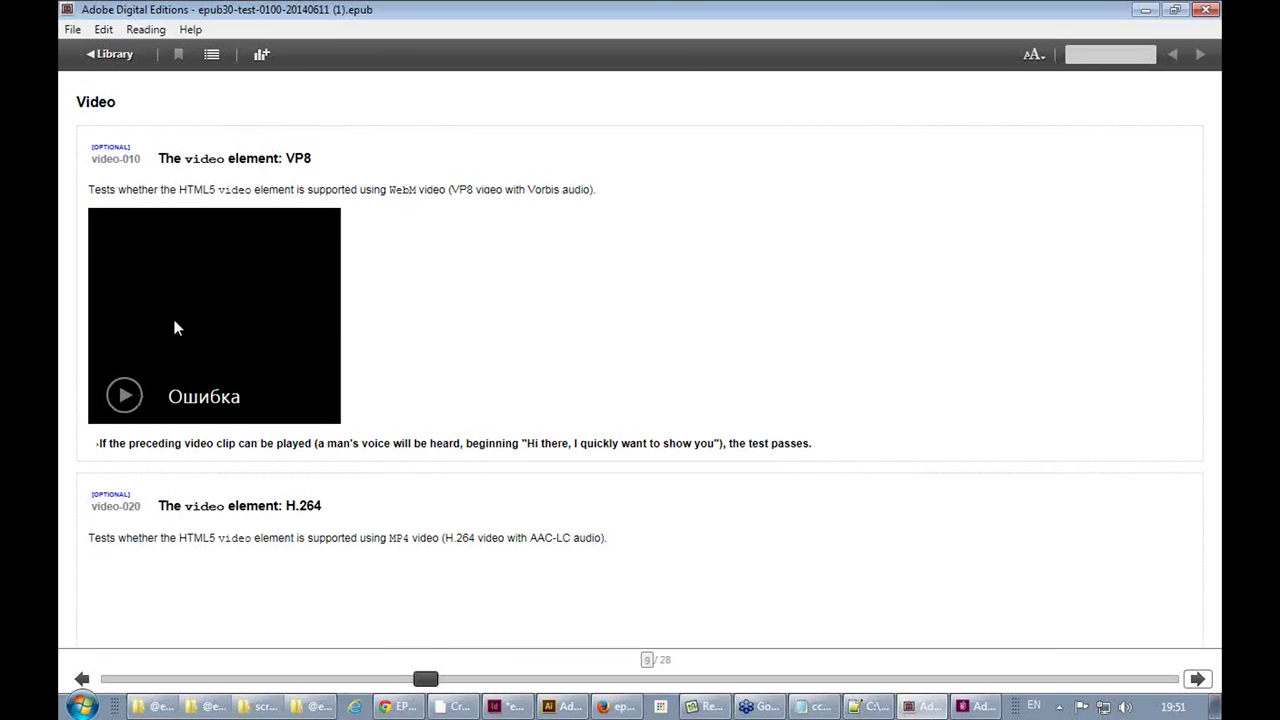
Highlight the H.264 video test heading, then play its clip for a few seconds and pause it
{"action": "left_click_drag", "start_coordinate": [186, 505], "coordinate": [450, 524]}
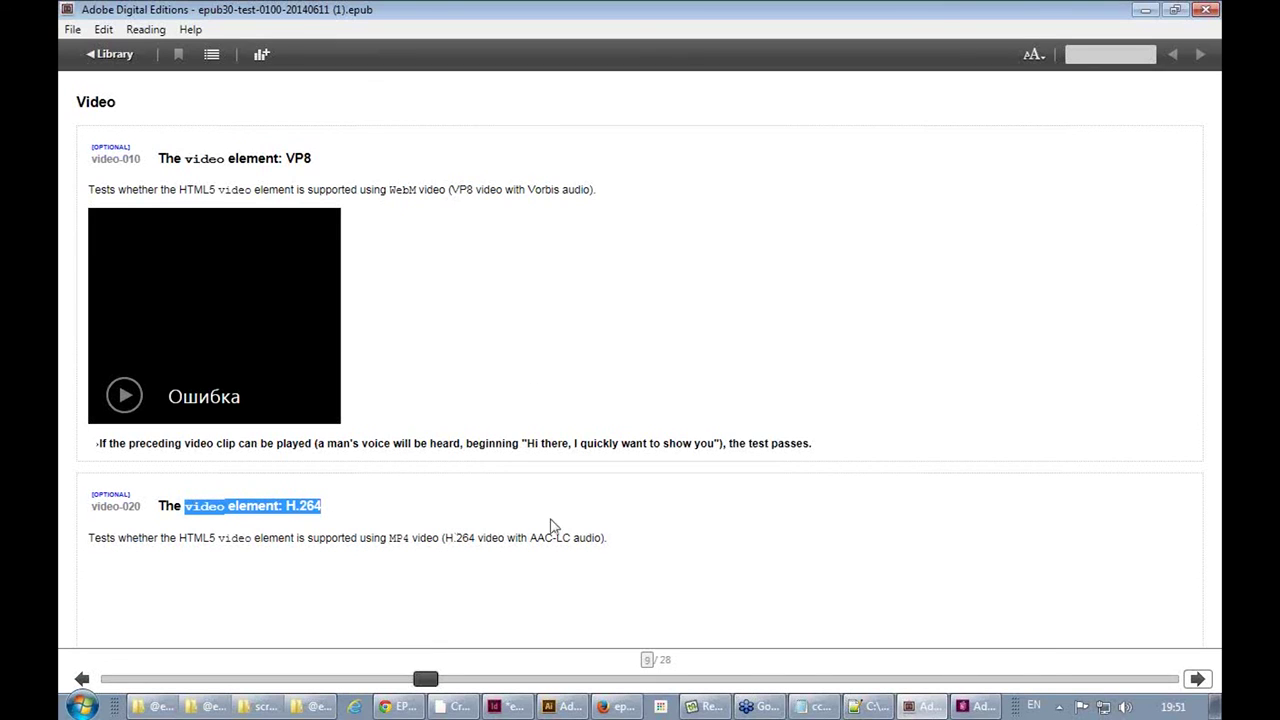
{"action": "left_click", "coordinate": [1197, 679]}
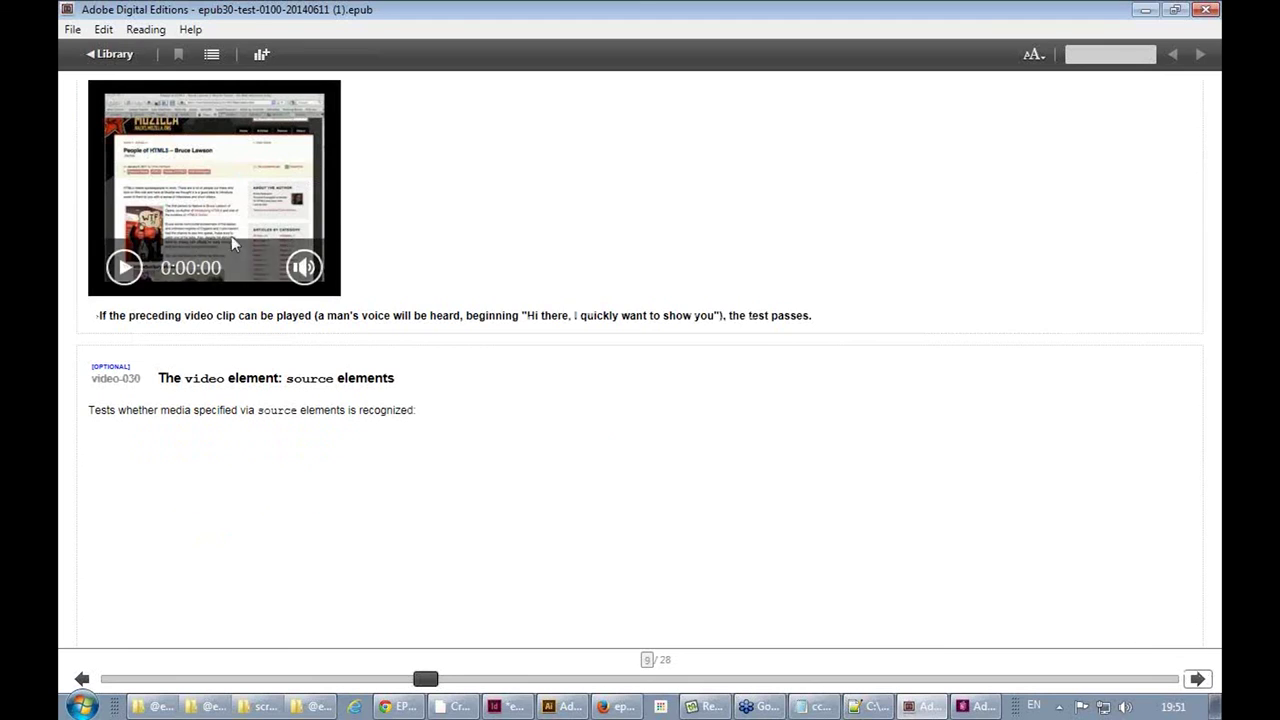
{"action": "left_click", "coordinate": [124, 267]}
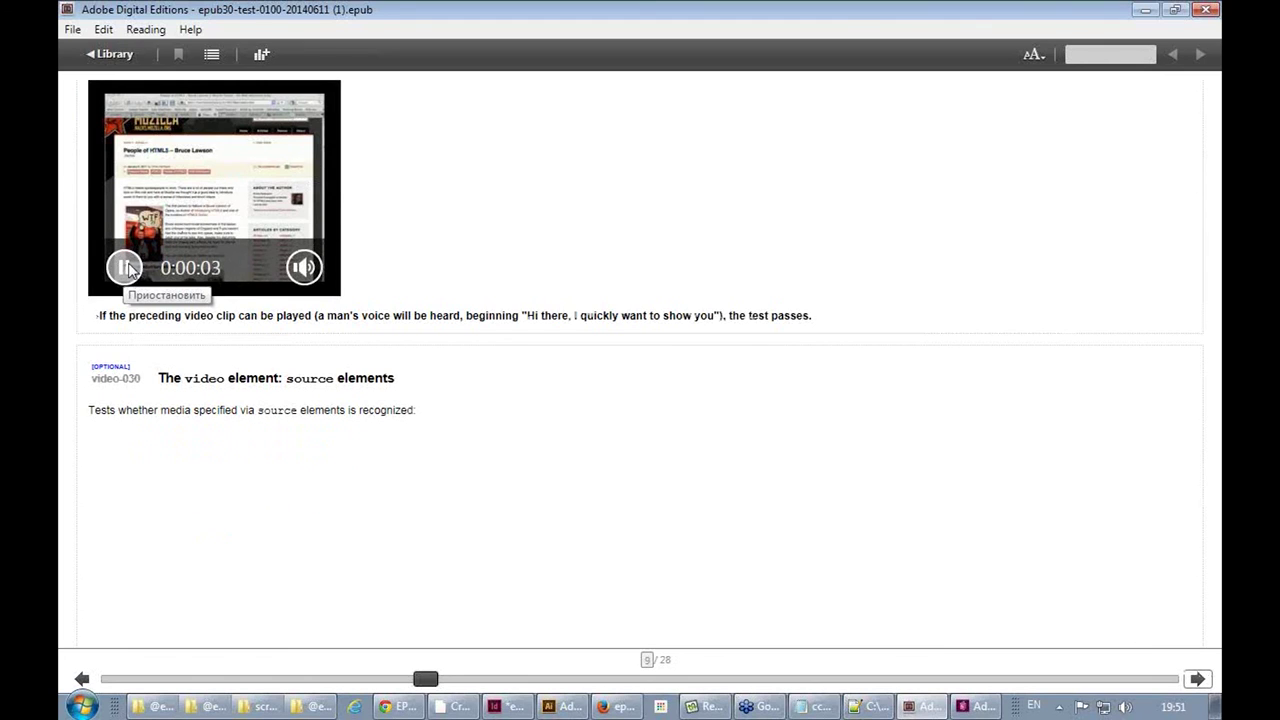
{"action": "left_click", "coordinate": [128, 267]}
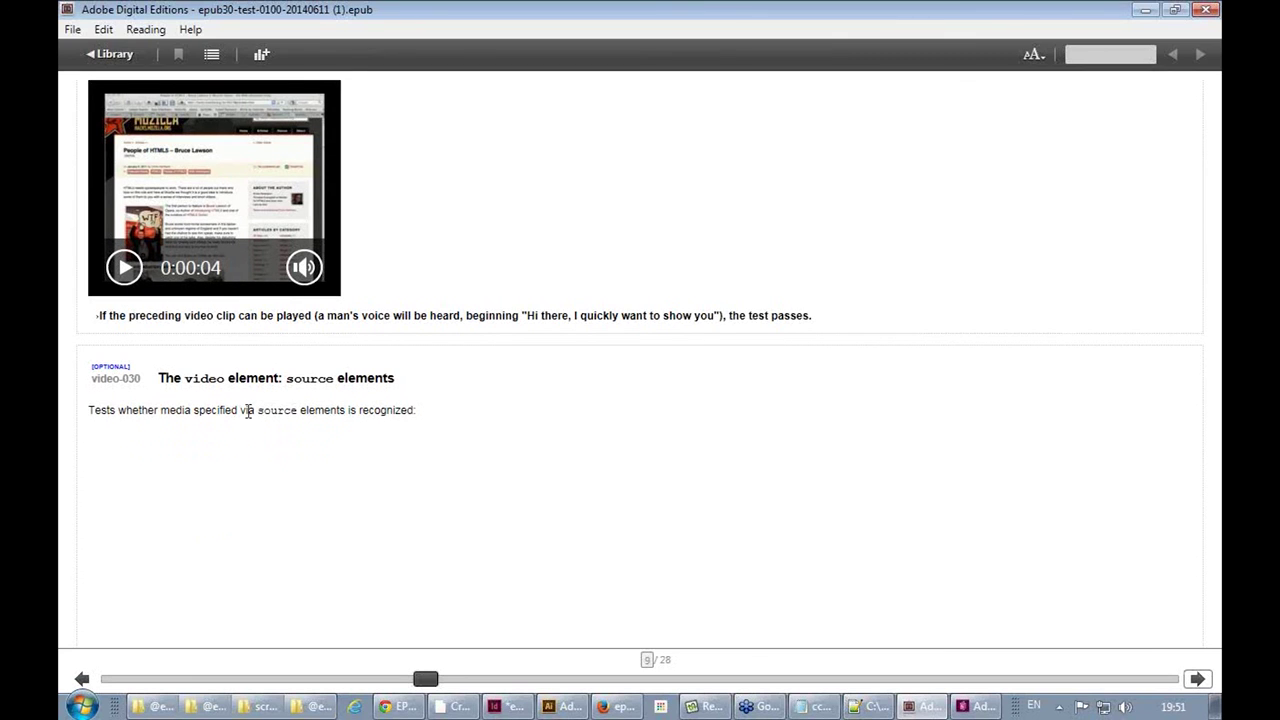
Test playback of the source elements video and the Poster Images video
{"action": "left_click", "coordinate": [1197, 679]}
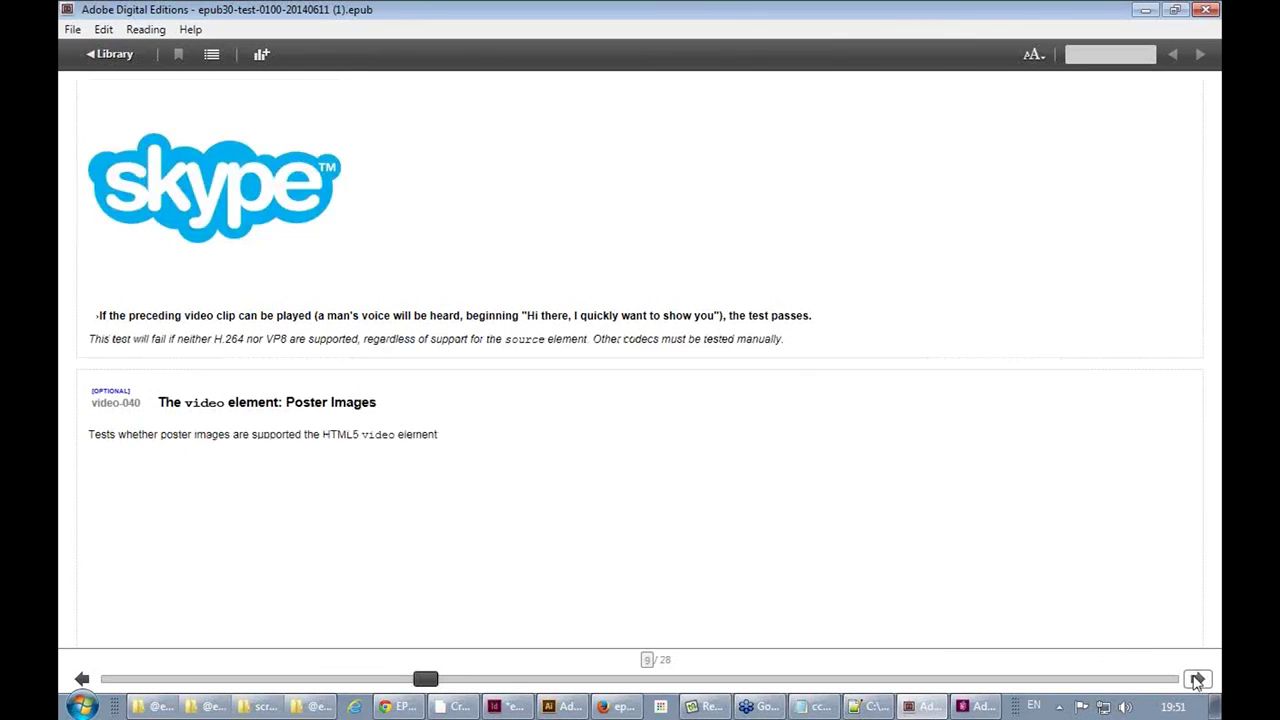
{"action": "left_click", "coordinate": [124, 267]}
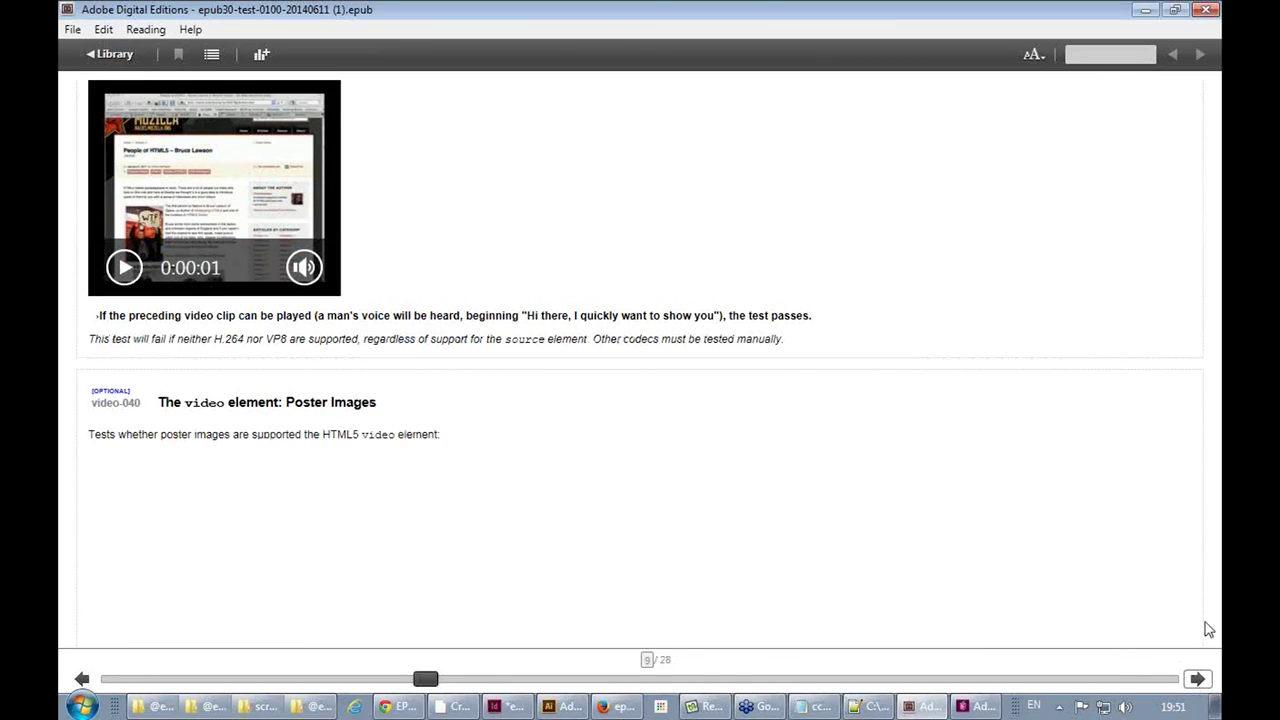
{"action": "left_click", "coordinate": [1197, 679]}
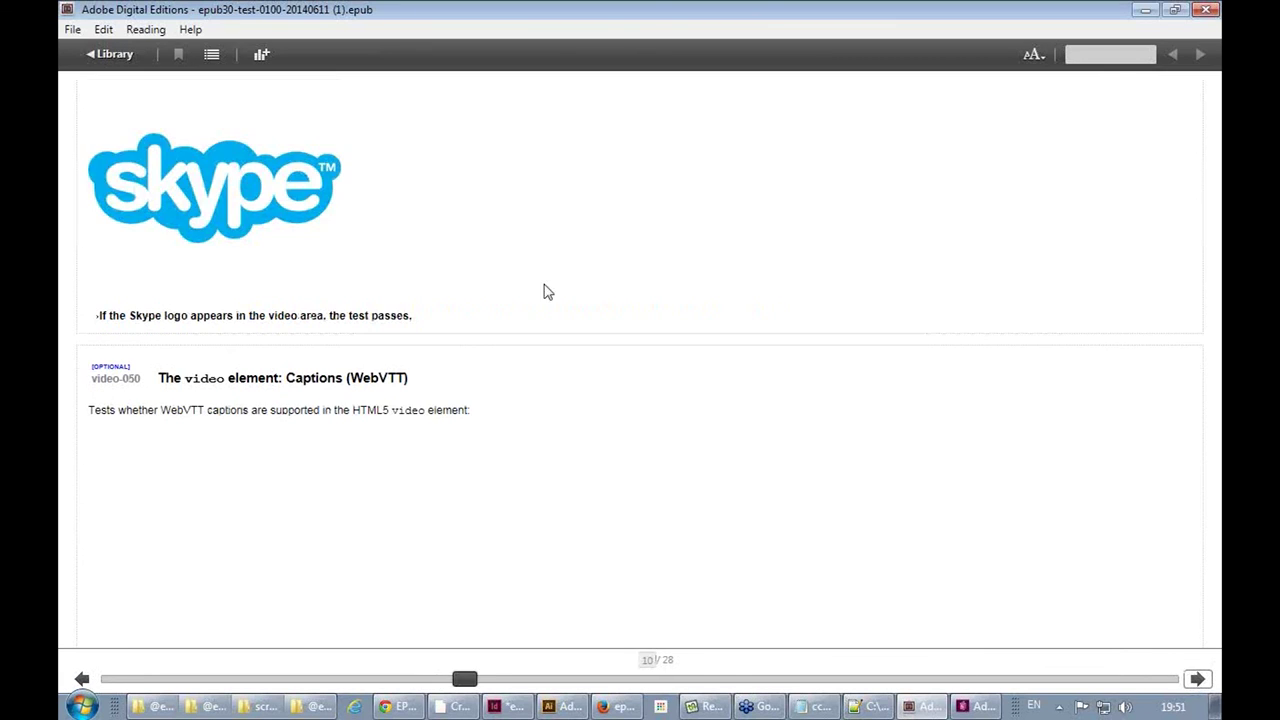
{"action": "left_click", "coordinate": [124, 267]}
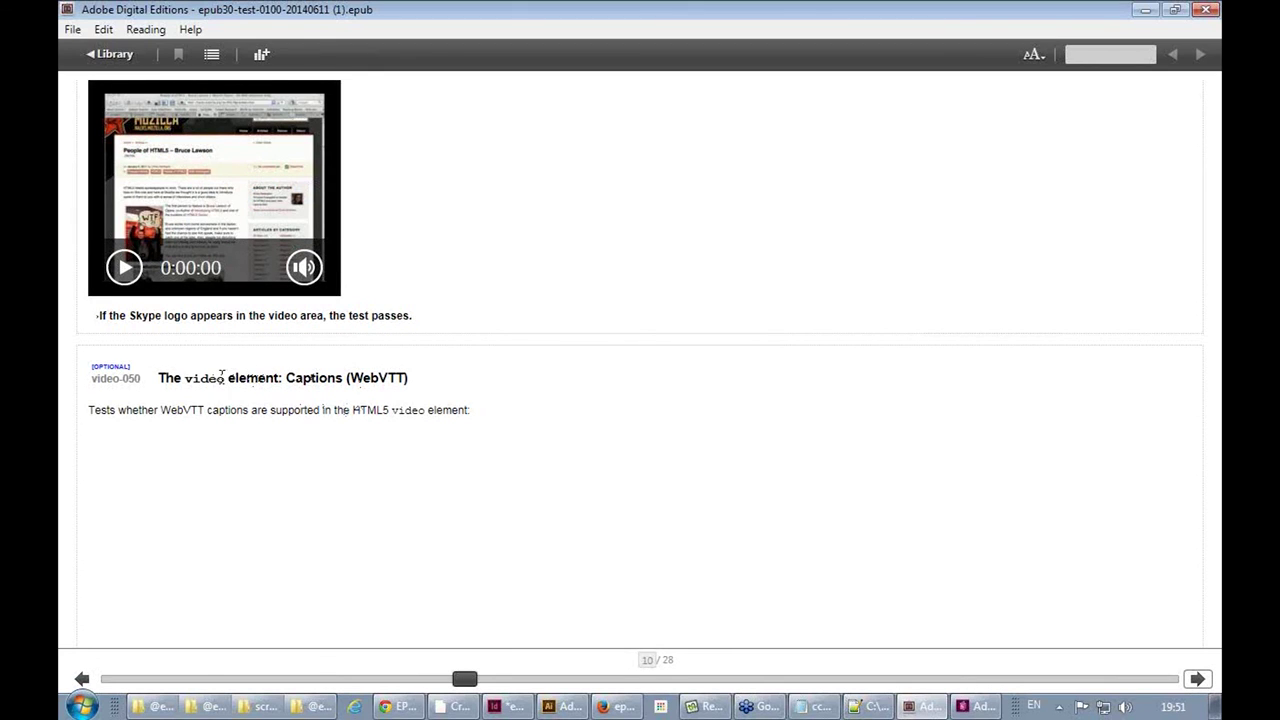
Play the WebVTT captions test video, check its caption language options, and pause it
{"action": "double_click", "coordinate": [305, 380]}
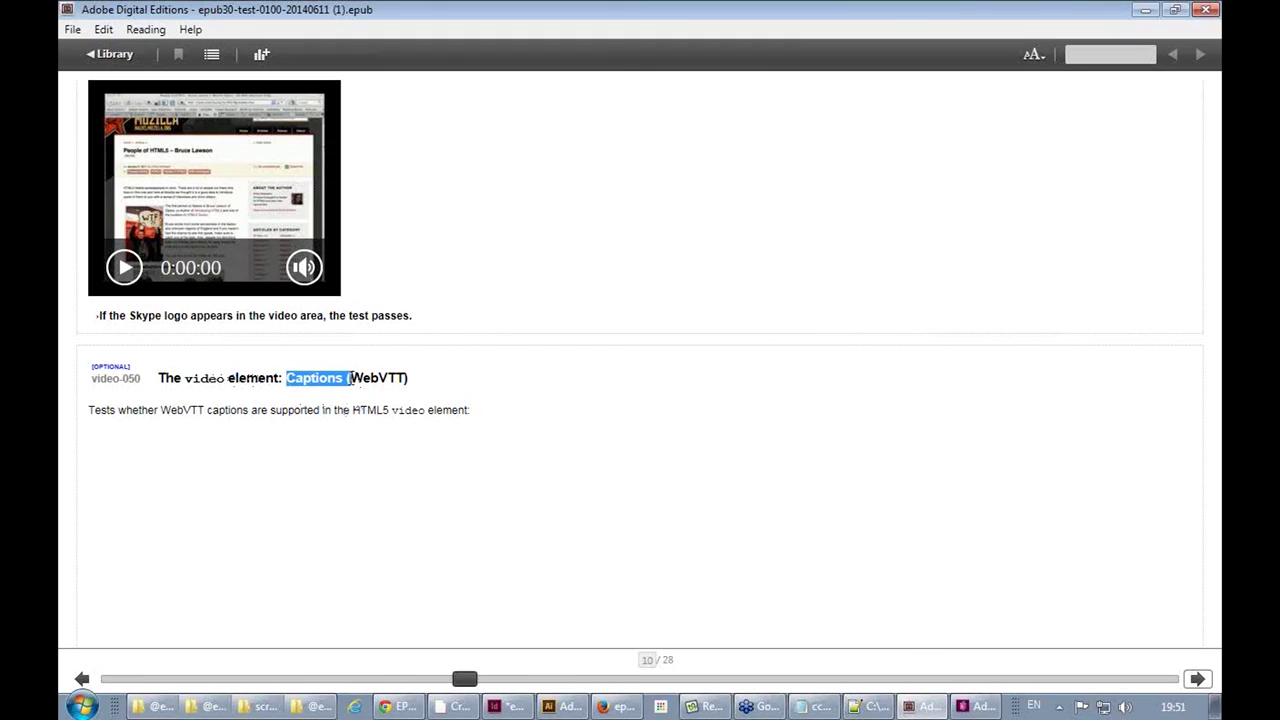
{"action": "left_click", "coordinate": [1197, 679]}
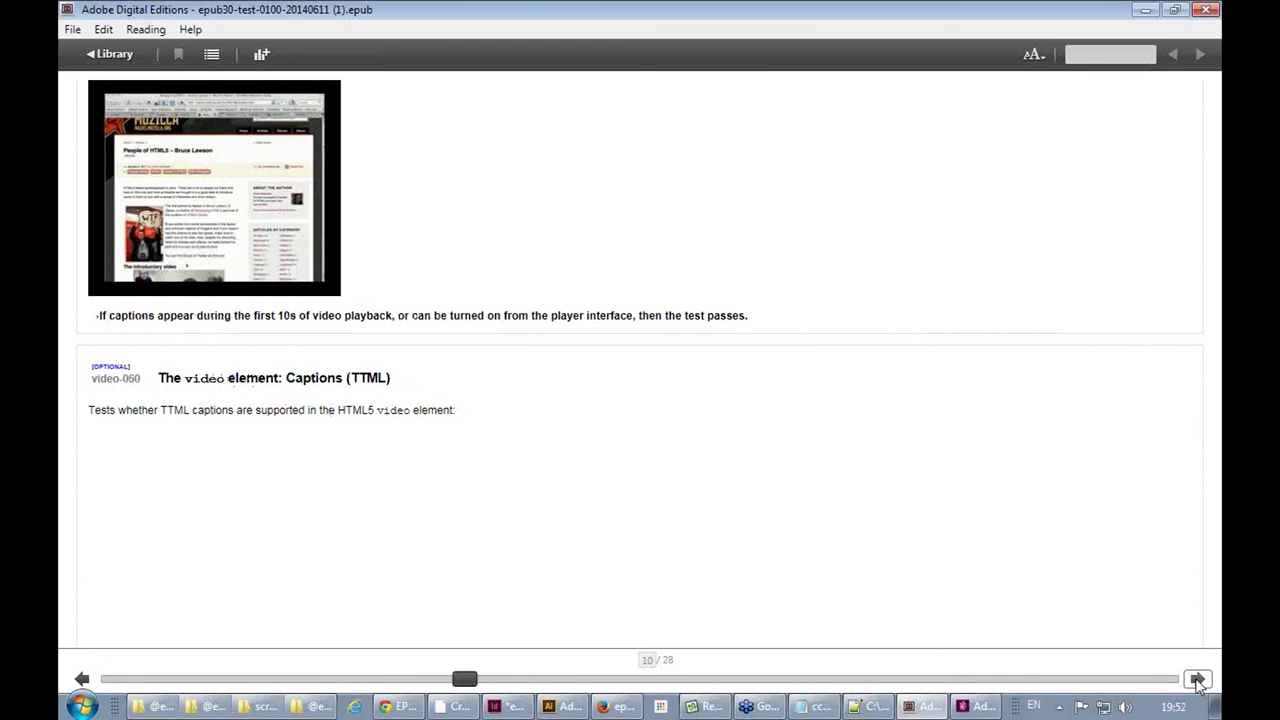
{"action": "left_click", "coordinate": [120, 267]}
{"action": "left_click", "coordinate": [250, 266]}
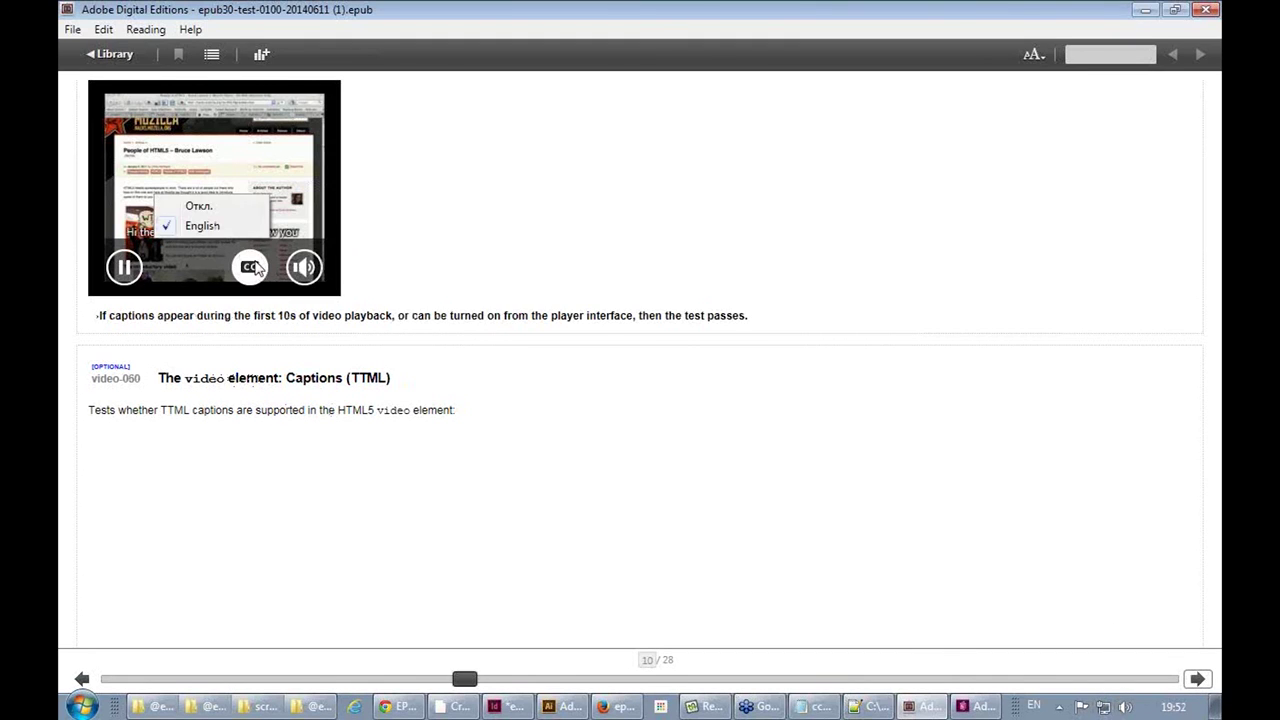
{"action": "left_click", "coordinate": [380, 243]}
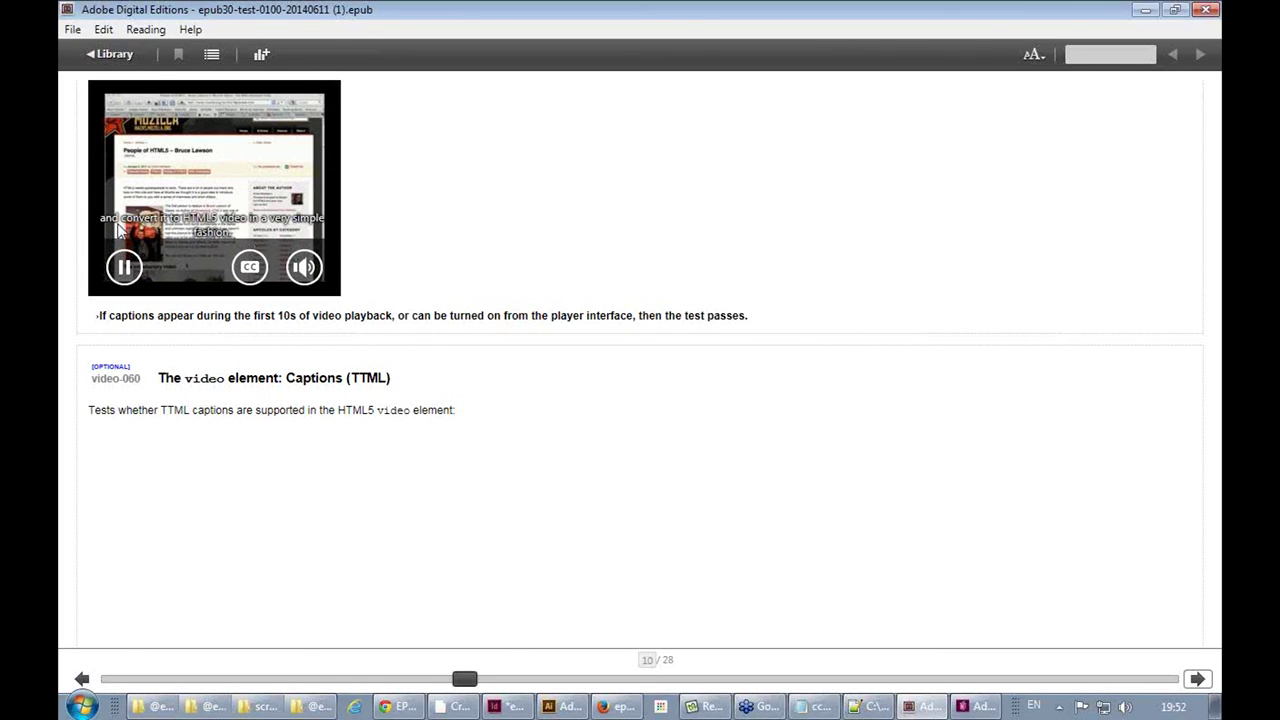
{"action": "left_click", "coordinate": [124, 267]}
Play the TTML captions test video, check its caption language options, and pause it
{"action": "left_click", "coordinate": [1195, 680]}
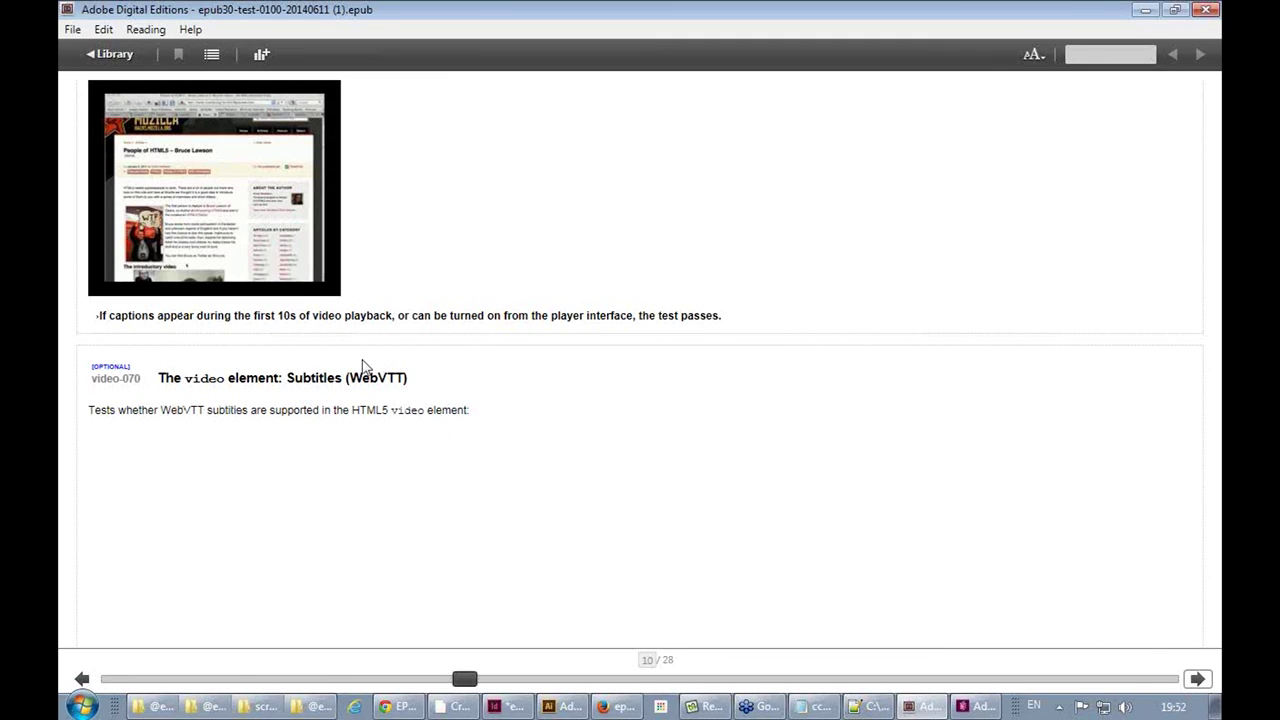
{"action": "left_click", "coordinate": [126, 270]}
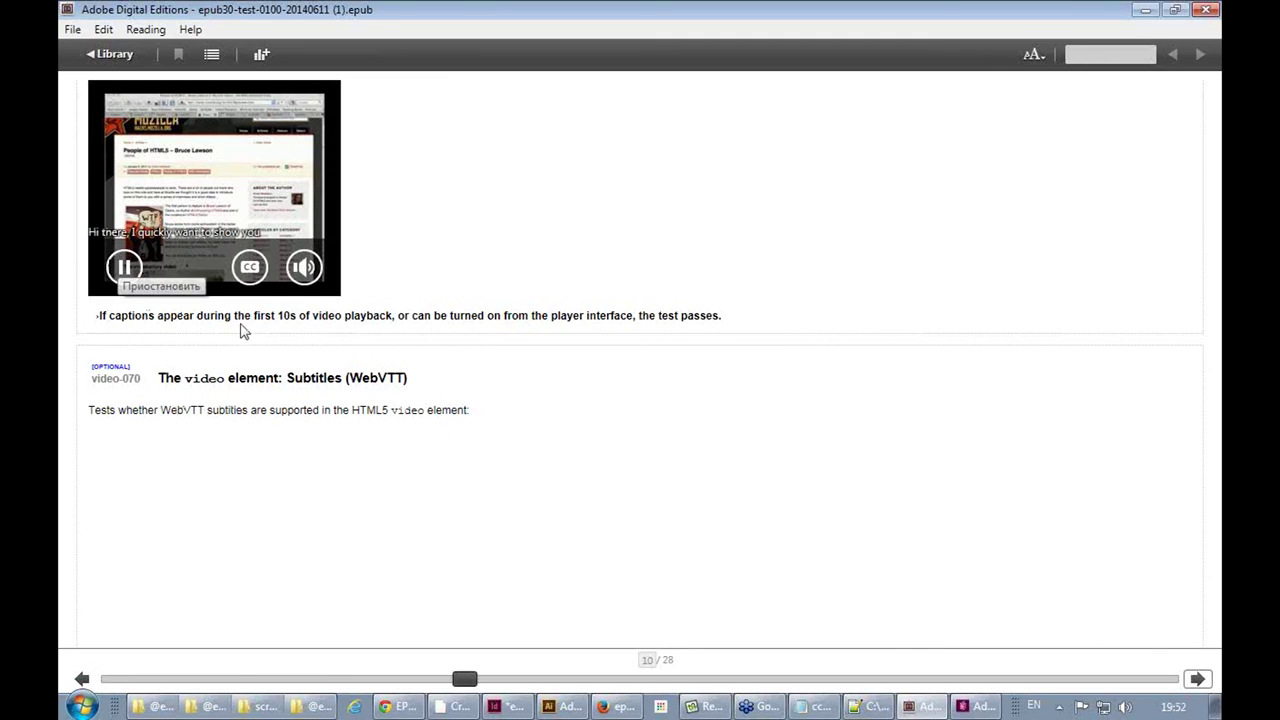
{"action": "left_click", "coordinate": [250, 267]}
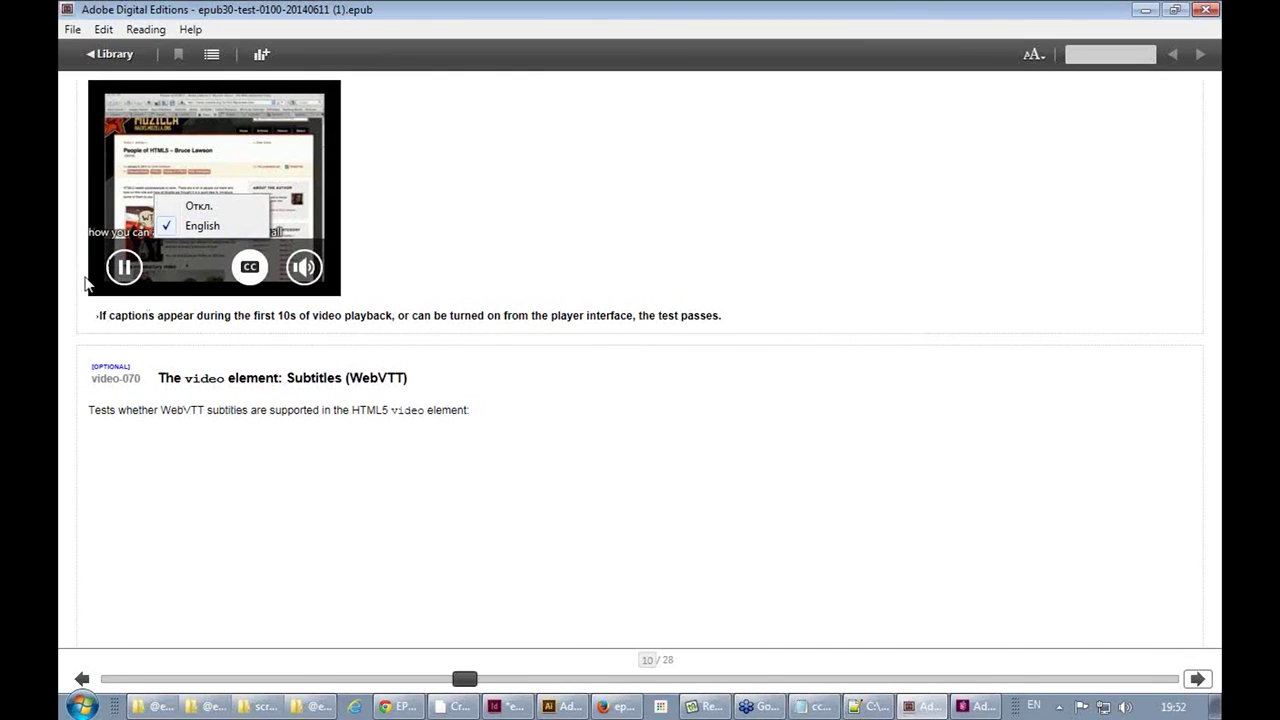
{"action": "left_click", "coordinate": [121, 267]}
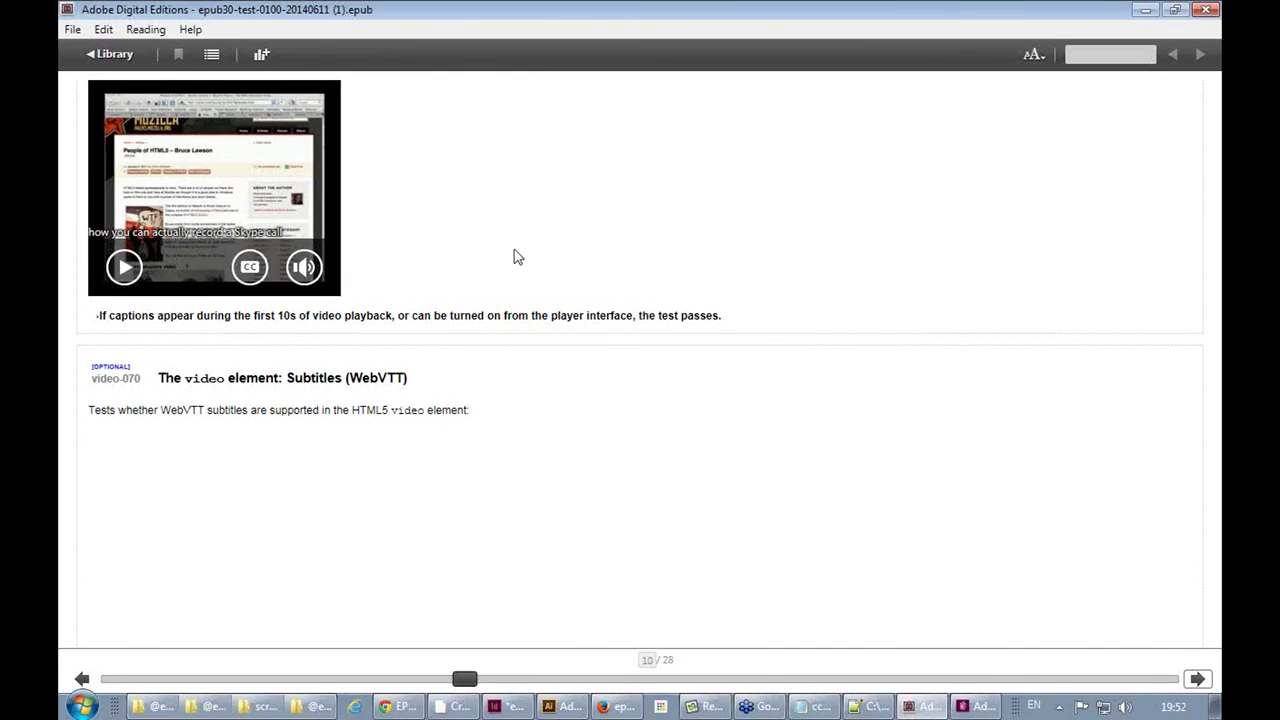
Examine the player controls of the WebVTT and TTML subtitles test videos
{"action": "left_click", "coordinate": [1197, 679]}
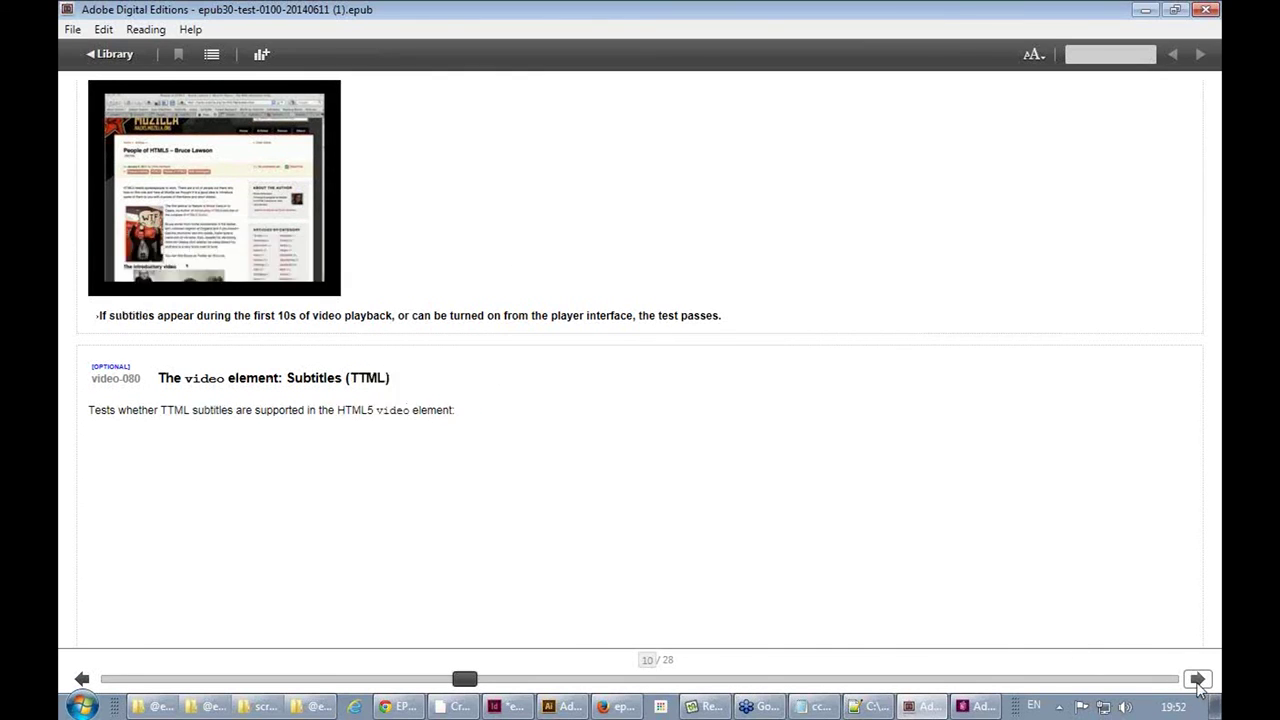
{"action": "mouse_move", "coordinate": [228, 176]}
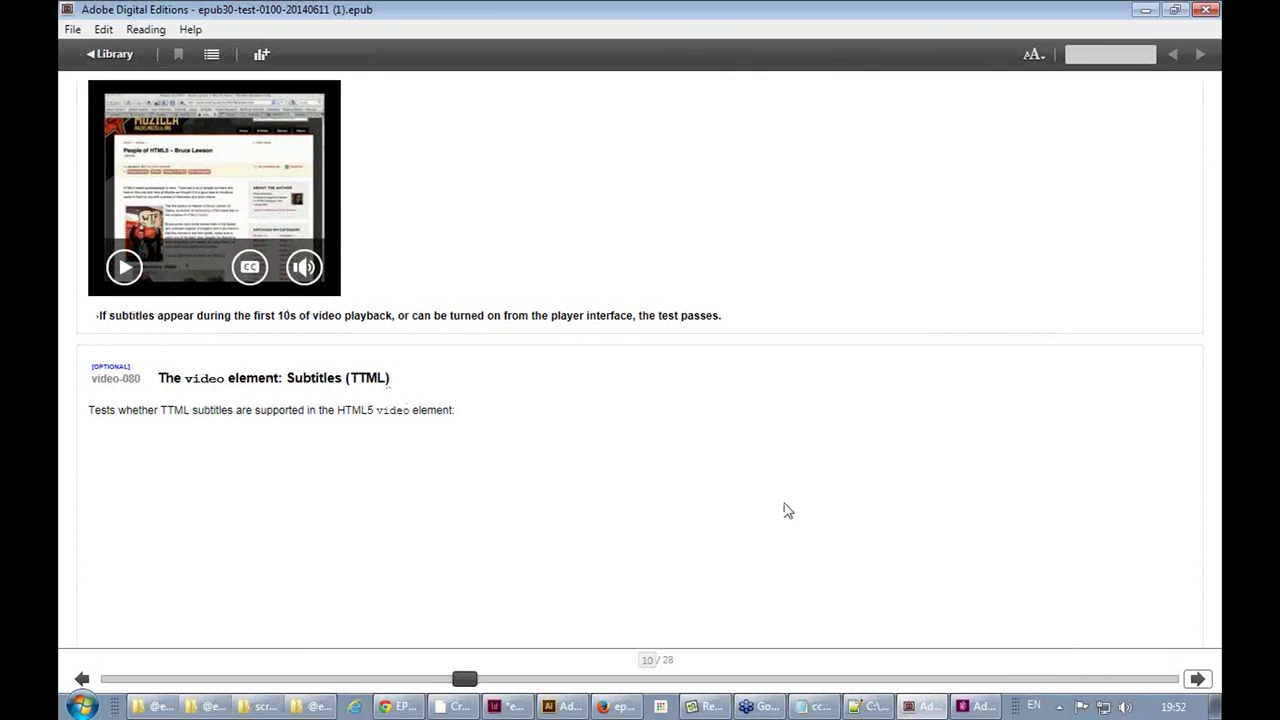
{"action": "left_click", "coordinate": [1197, 679]}
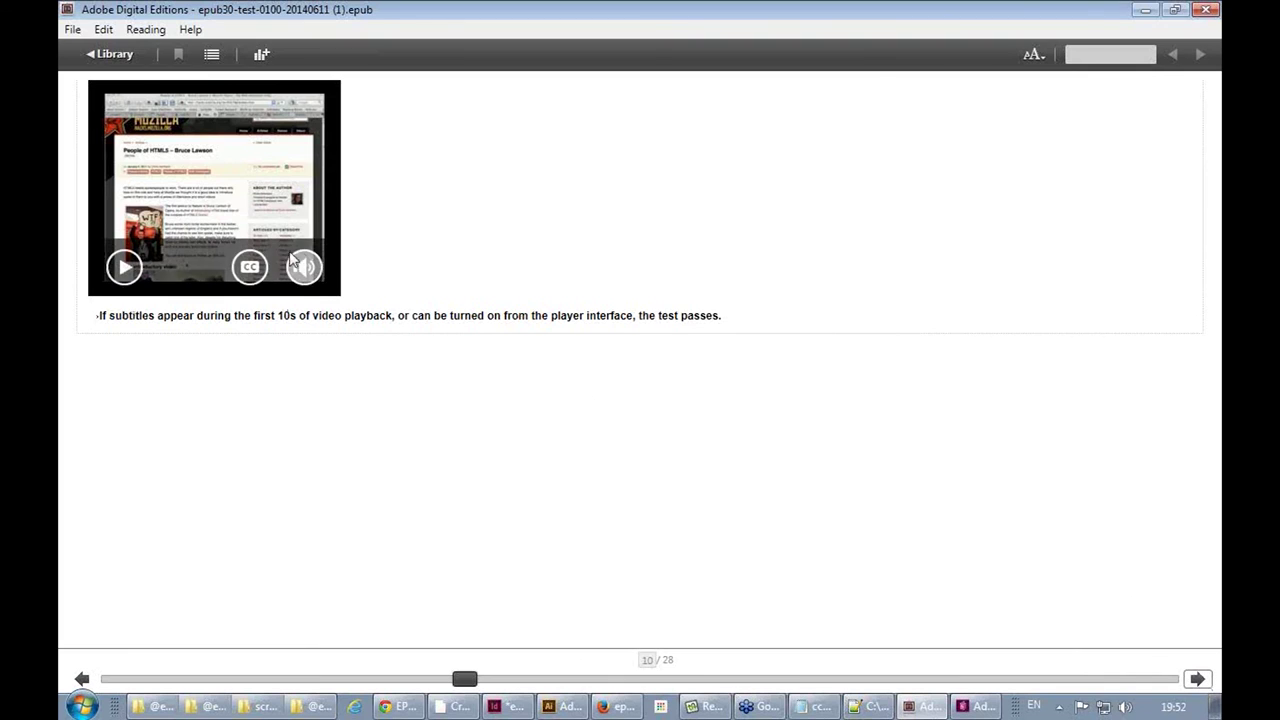
Play the subtitles test video to check its on-screen subtitles, and pause it
{"action": "left_click", "coordinate": [122, 263]}
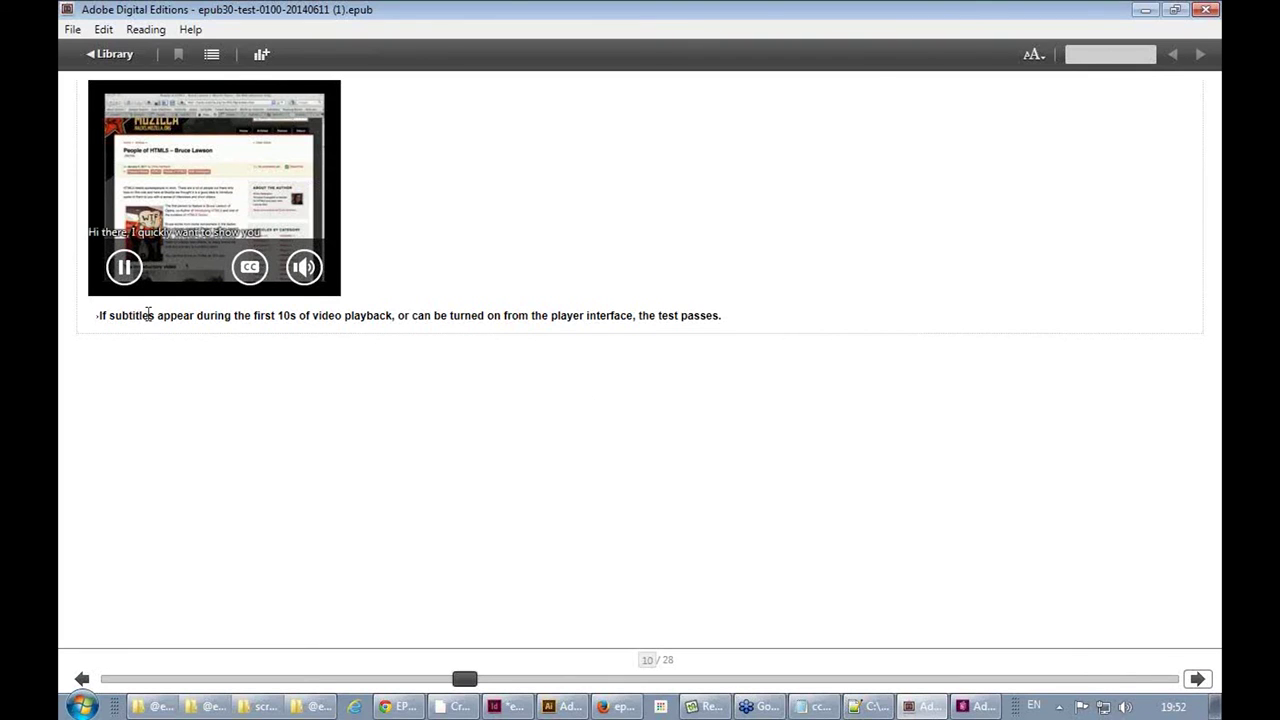
{"action": "left_click", "coordinate": [124, 266]}
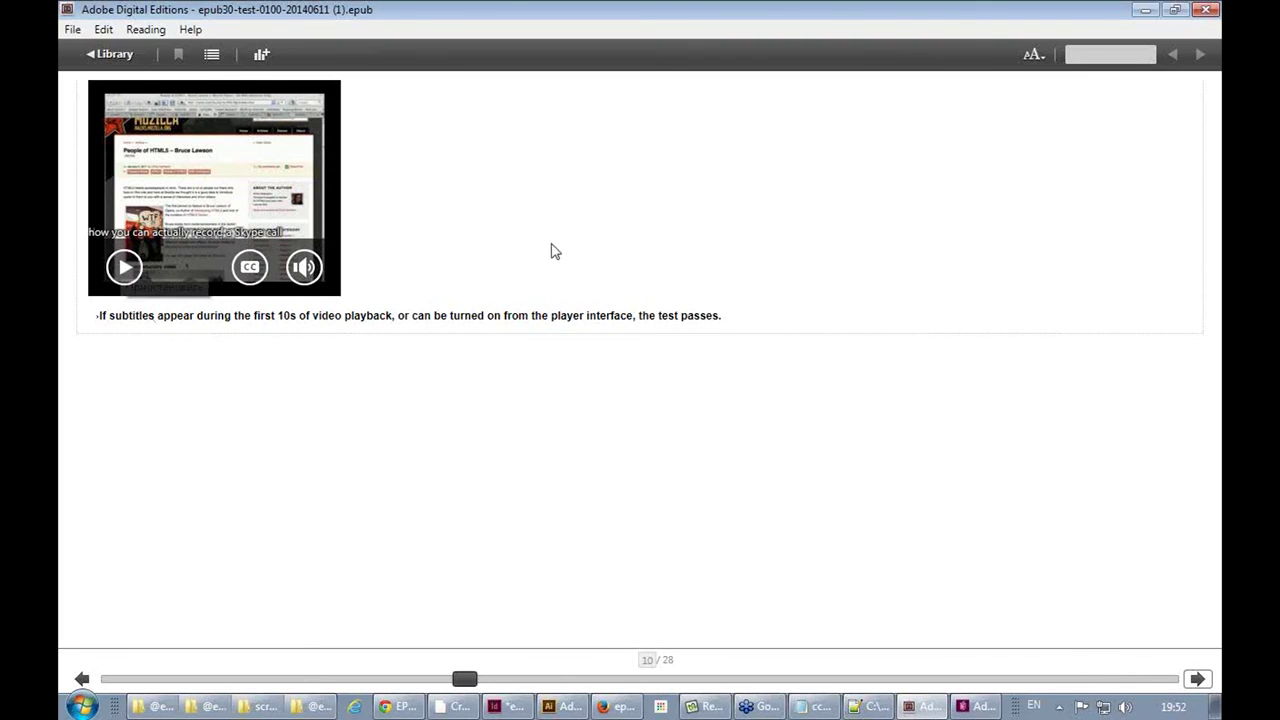
Test the epub:trigger play button and the resume and pause buttons on the following page's audio clips
{"action": "left_click", "coordinate": [1197, 679]}
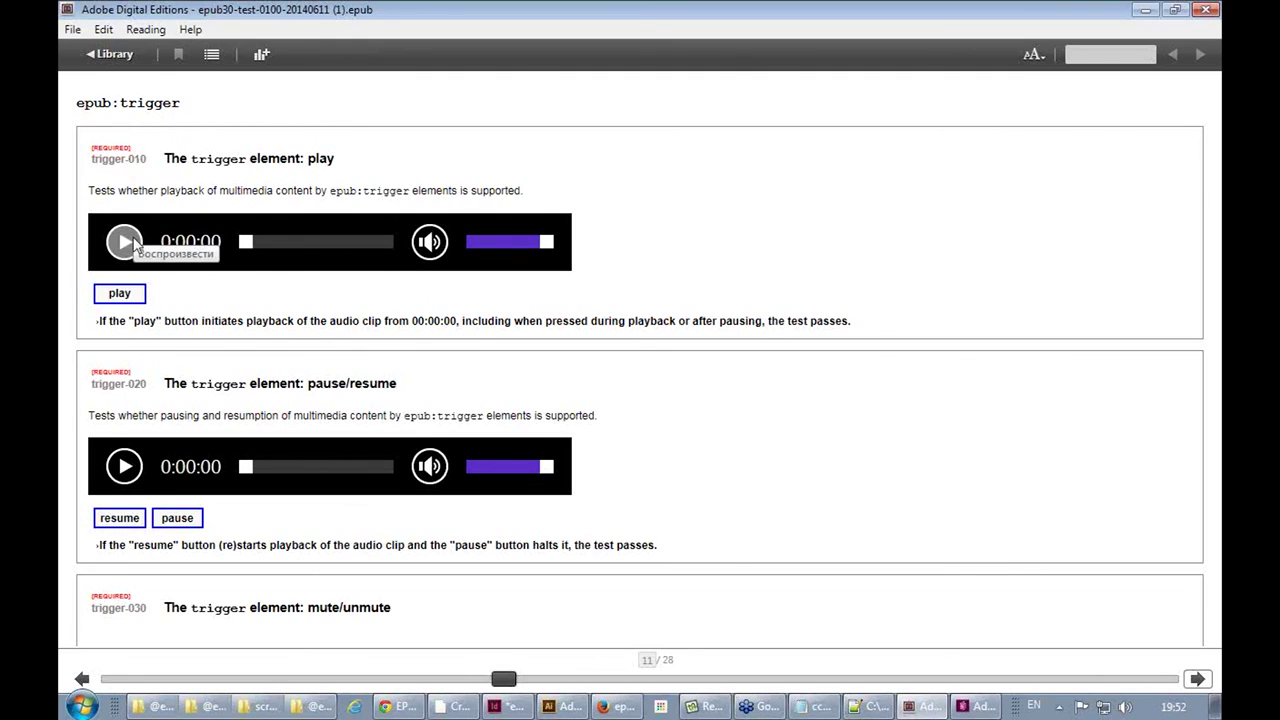
{"action": "left_click", "coordinate": [119, 295]}
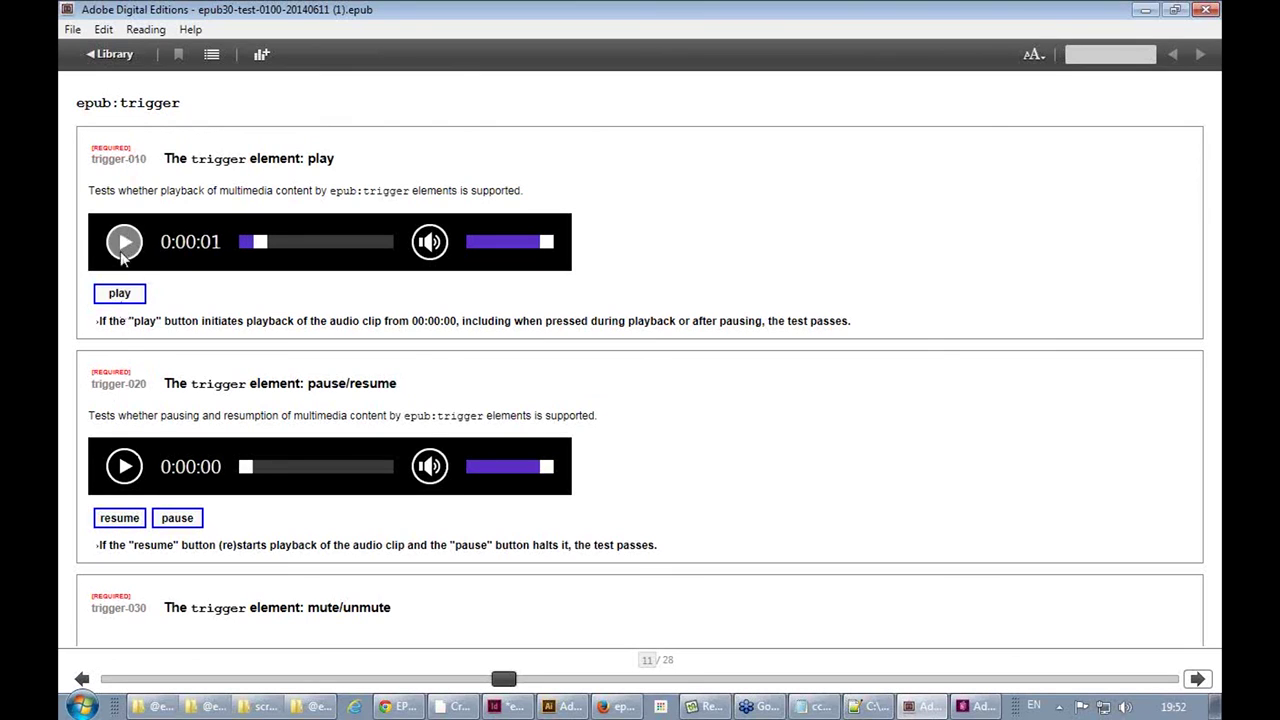
{"action": "left_click", "coordinate": [128, 517]}
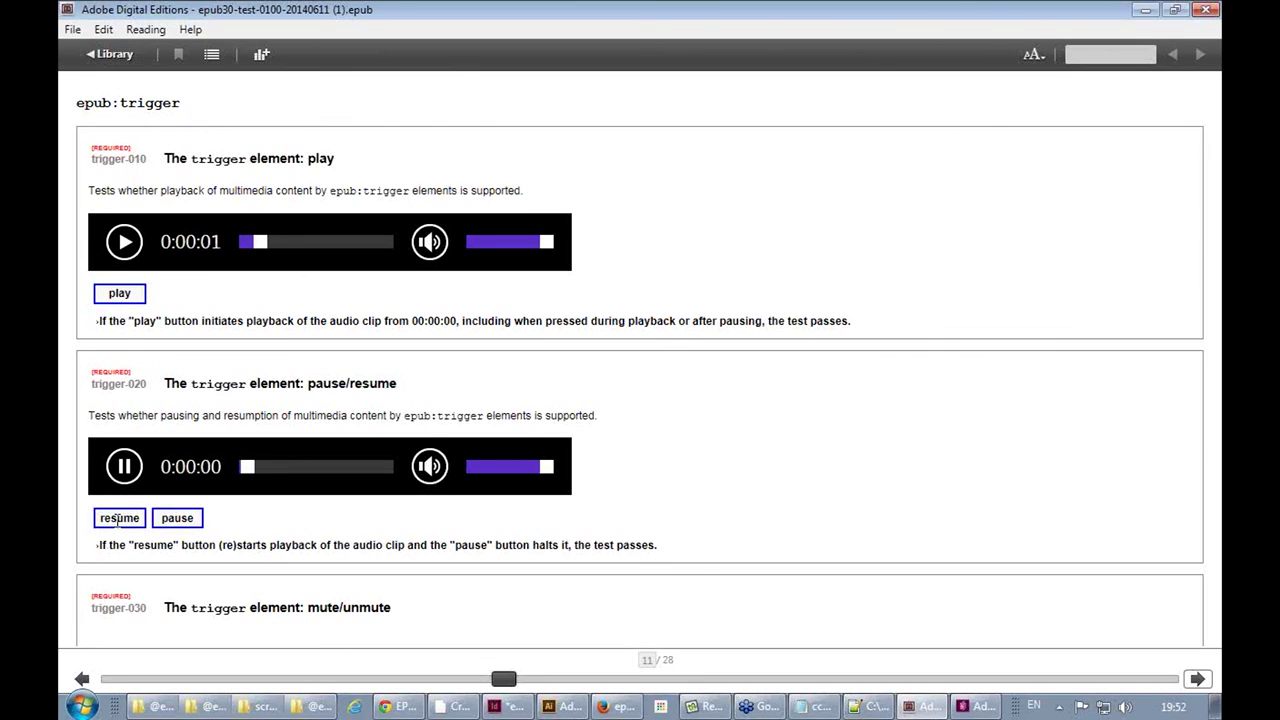
{"action": "left_click", "coordinate": [185, 516]}
Page past the mute/unmute, hide/show and Namespace Support tests to examine the MathML rendering tests
{"action": "left_click", "coordinate": [1197, 679]}
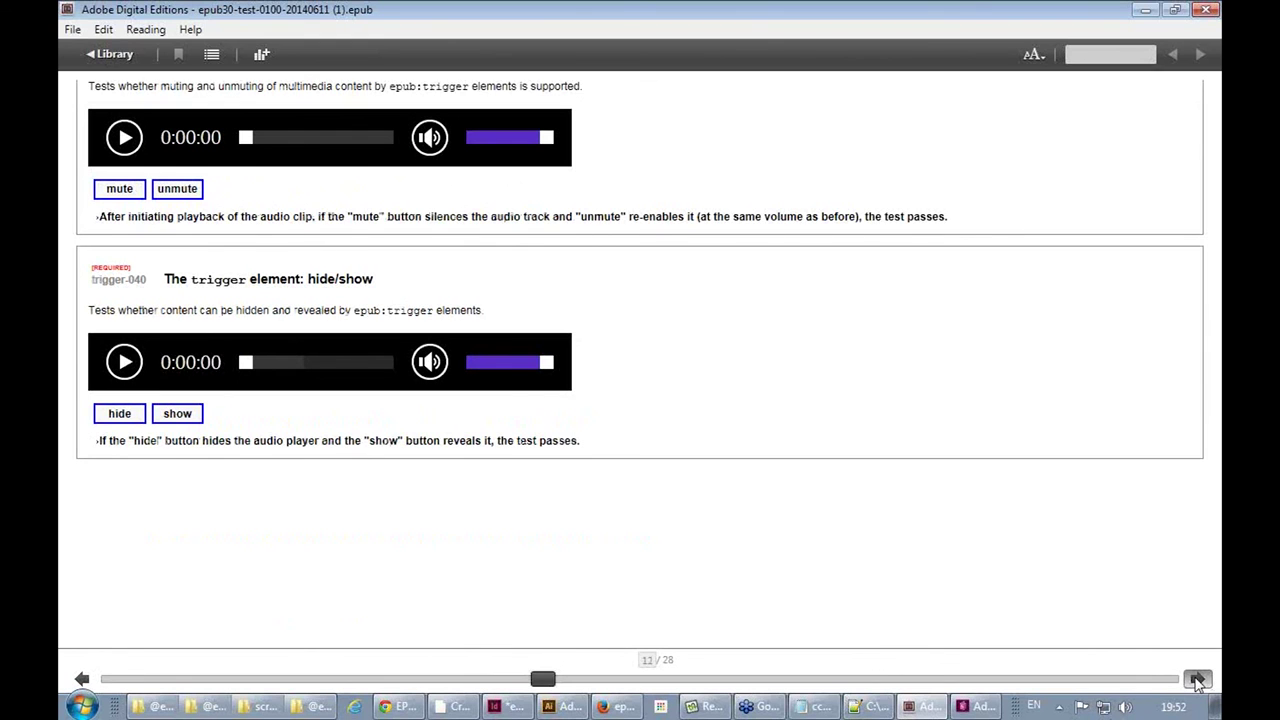
{"action": "left_click", "coordinate": [1197, 679]}
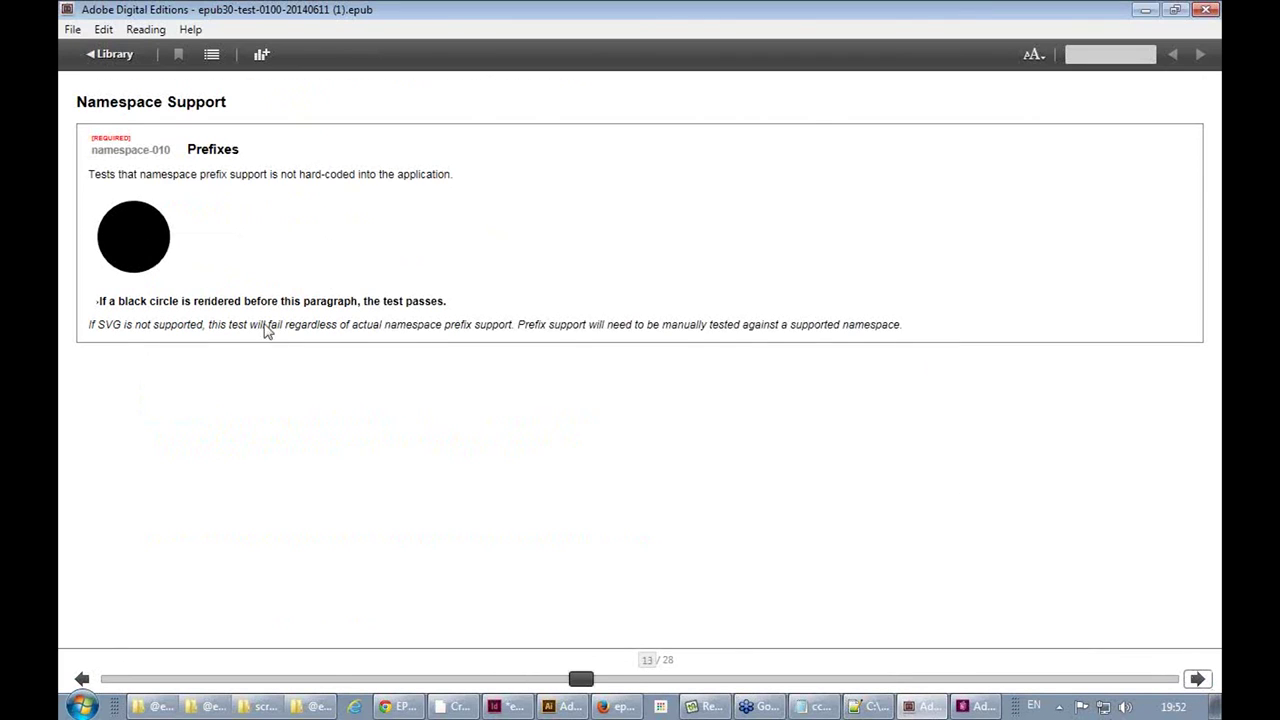
{"action": "left_click", "coordinate": [1197, 679]}
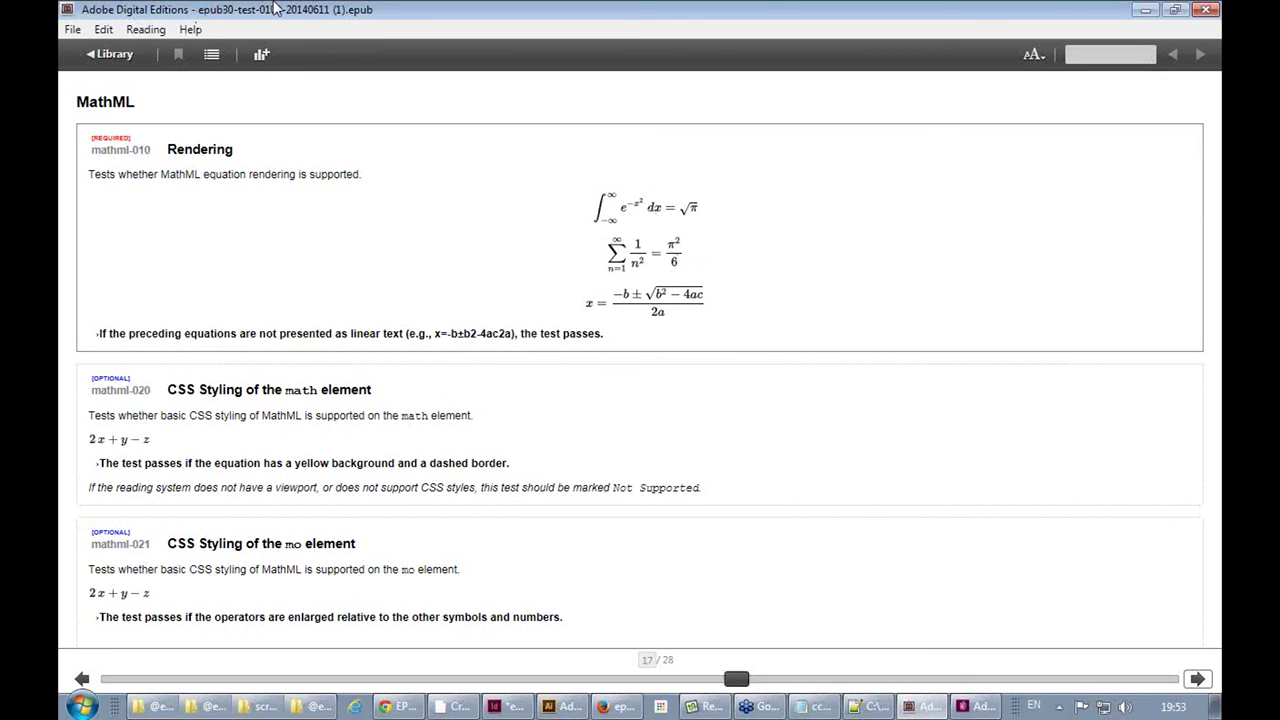
Show the desktop, search the installed programs for "re" and launch Readium
{"action": "left_click_drag", "start_coordinate": [390, 12], "coordinate": [398, 47]}
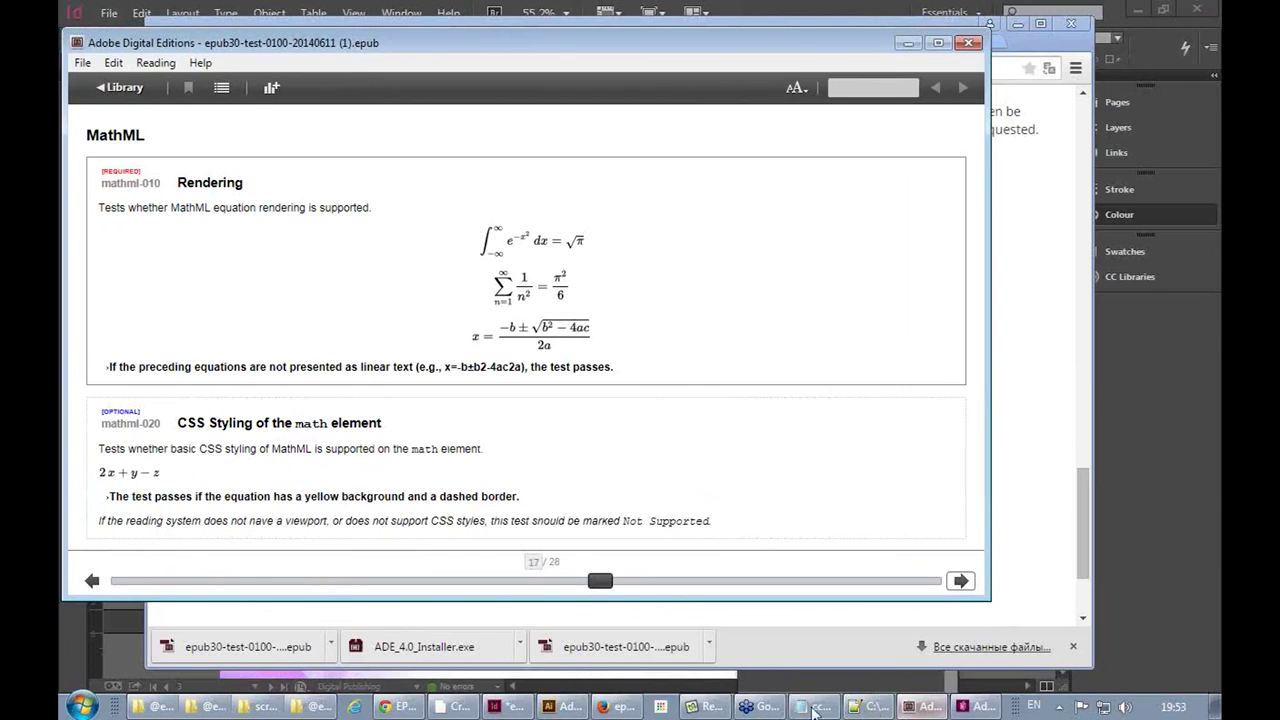
{"action": "mouse_move", "coordinate": [576, 713]}
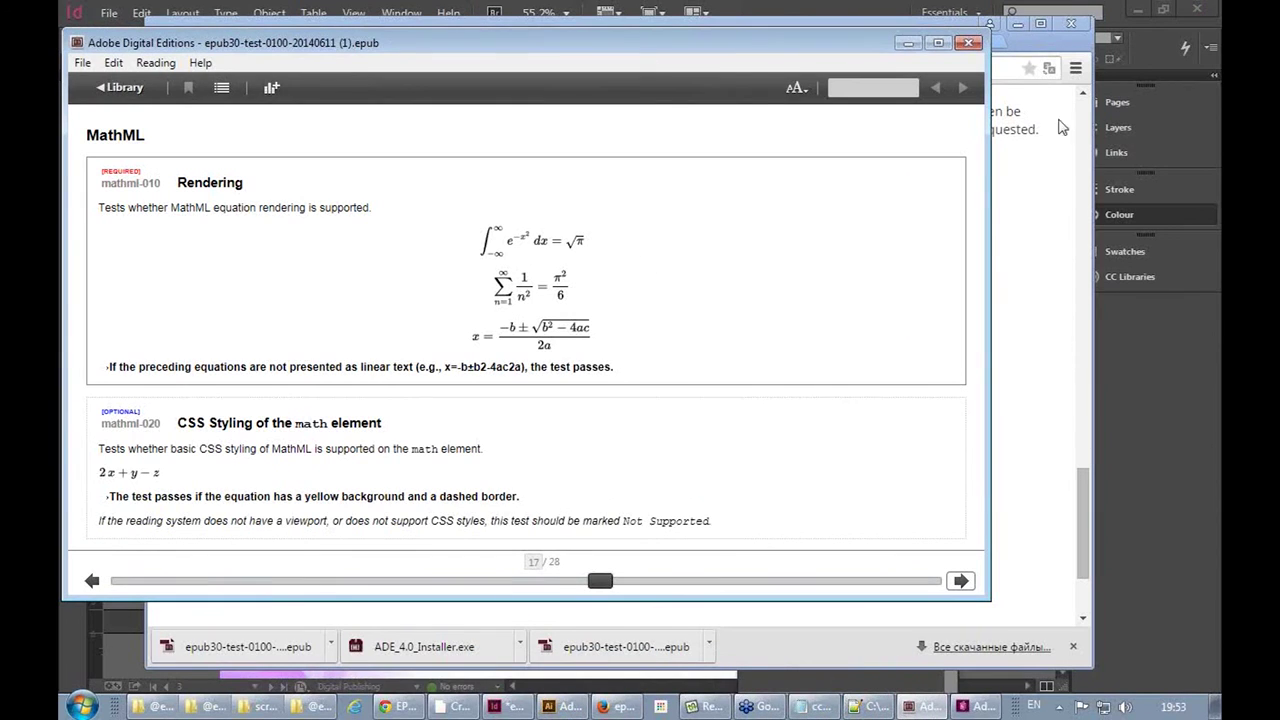
{"action": "key", "text": "super+d"}
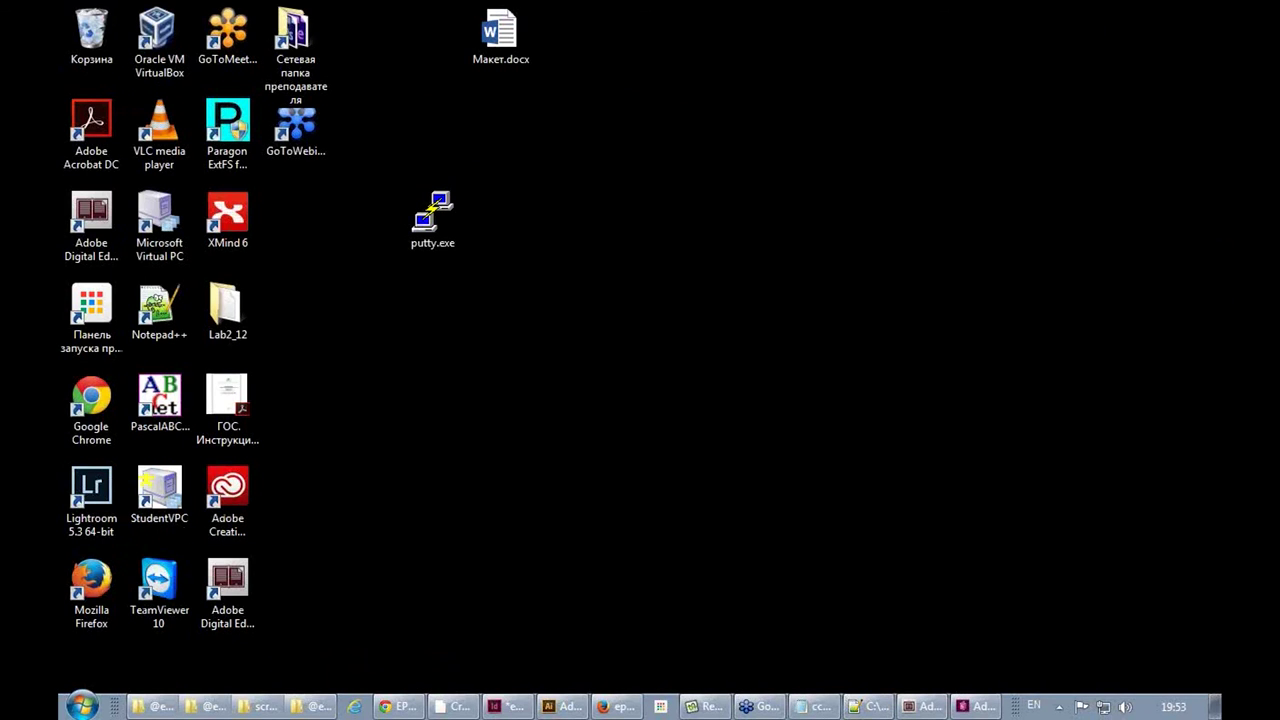
{"action": "left_click", "coordinate": [81, 706]}
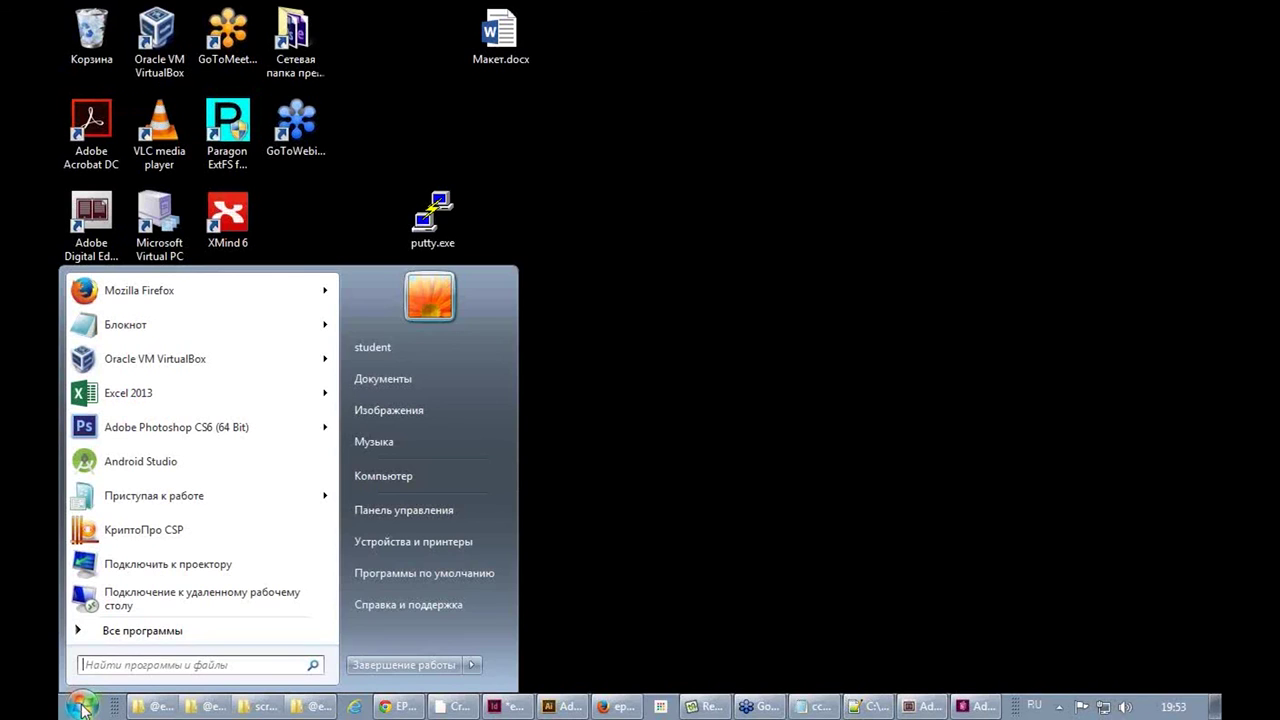
{"action": "left_click", "coordinate": [126, 667]}
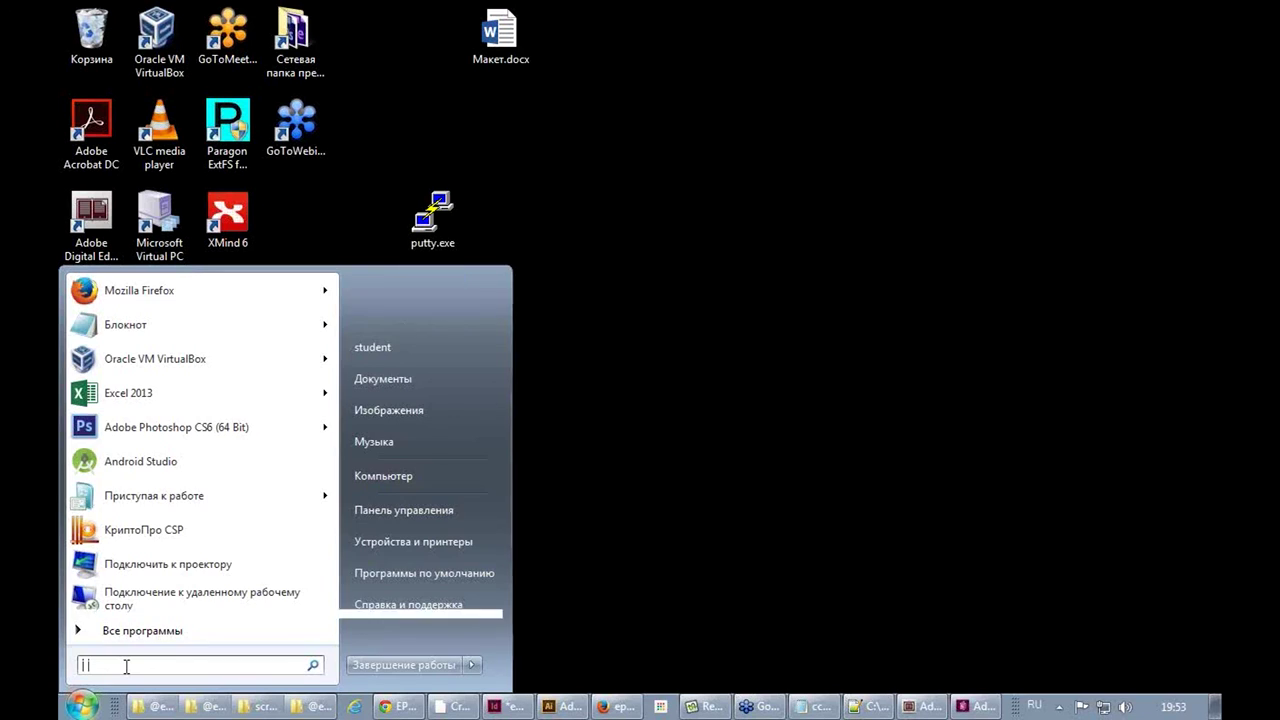
{"action": "type", "text": "к"}
{"action": "key", "text": "BackSpace"}
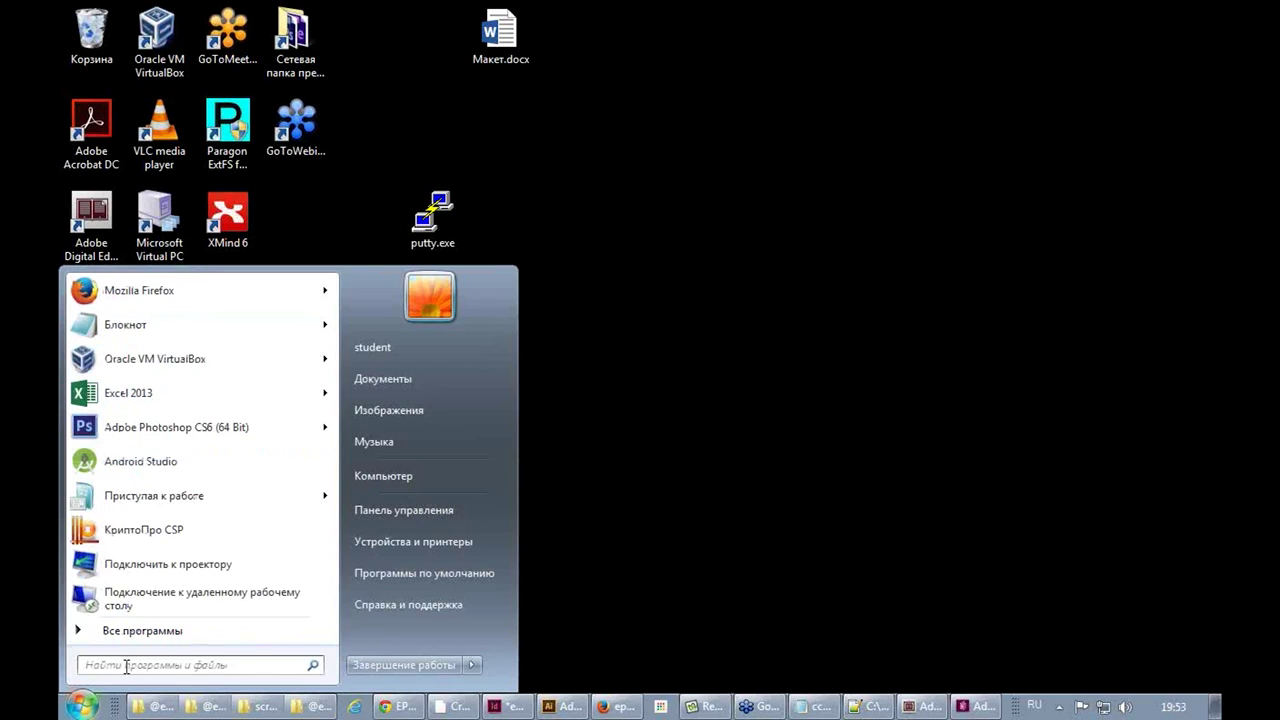
{"action": "key", "text": "alt+shift"}
{"action": "type", "text": "re"}
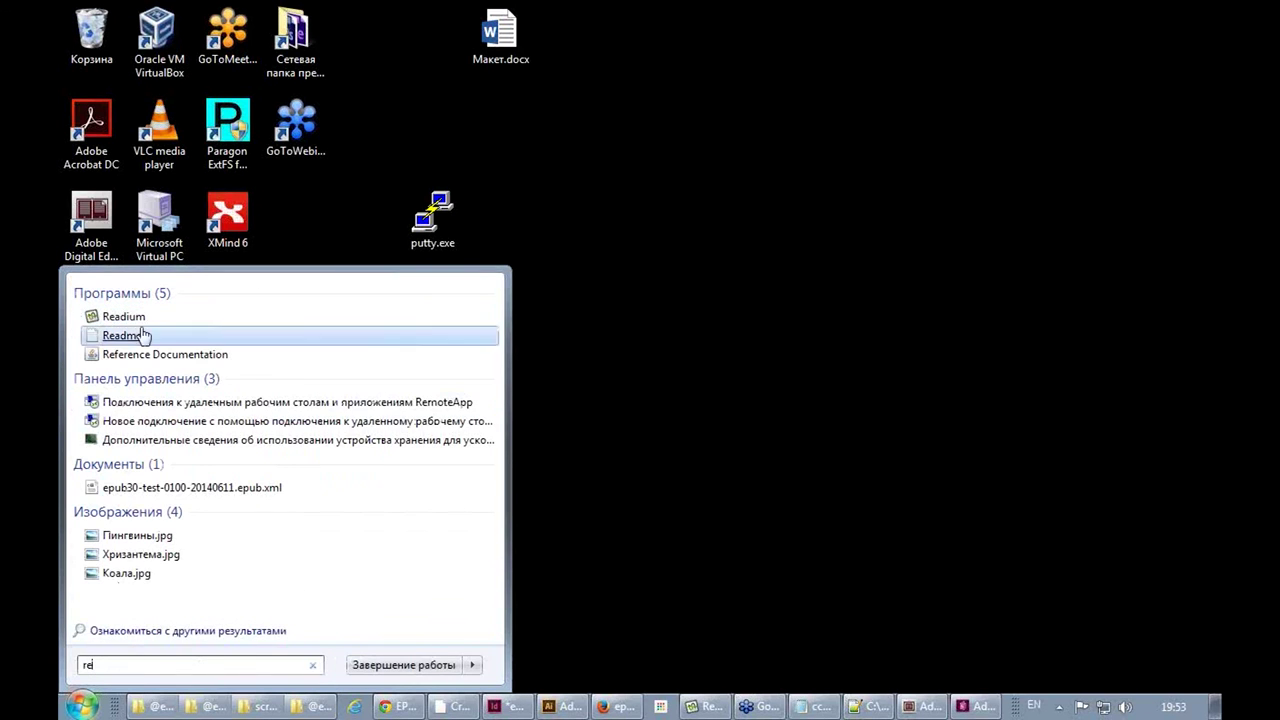
{"action": "left_click", "coordinate": [127, 318]}
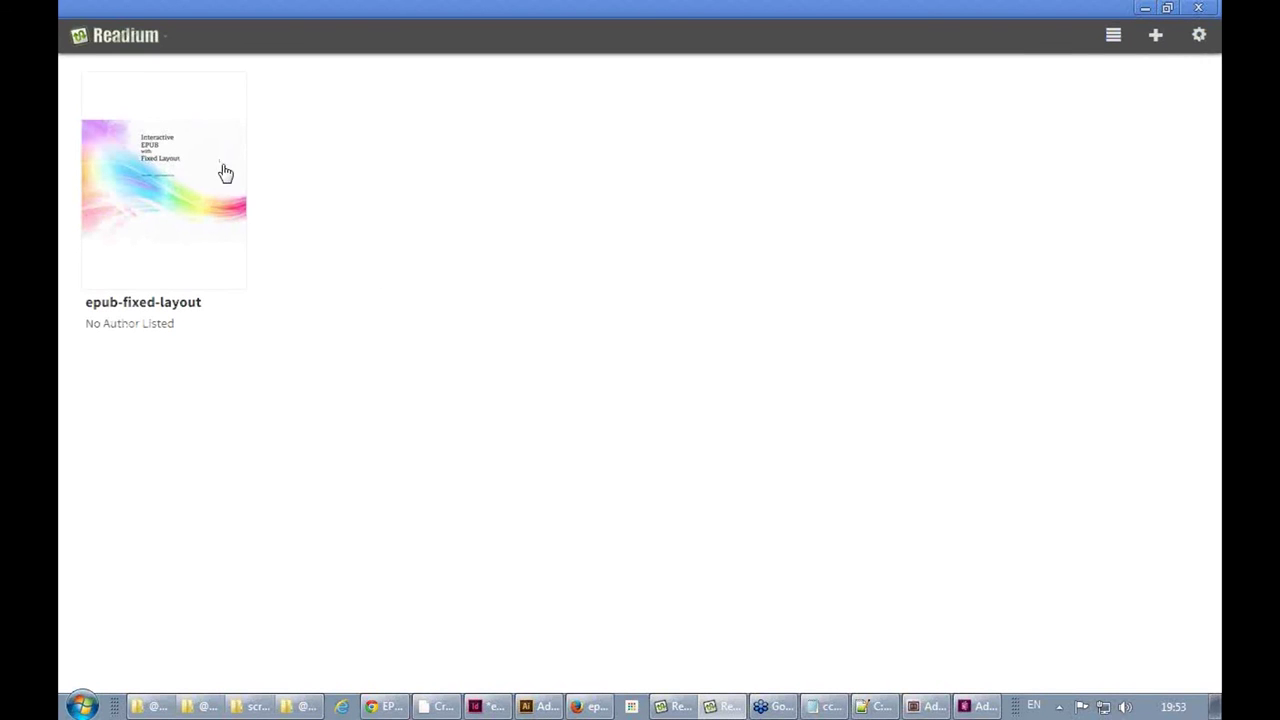
Open the epub-fixed-layout book and test the Part-2, Part-3 and Part-4 buttons on its Interactive Buttons page
{"action": "left_click", "coordinate": [178, 168]}
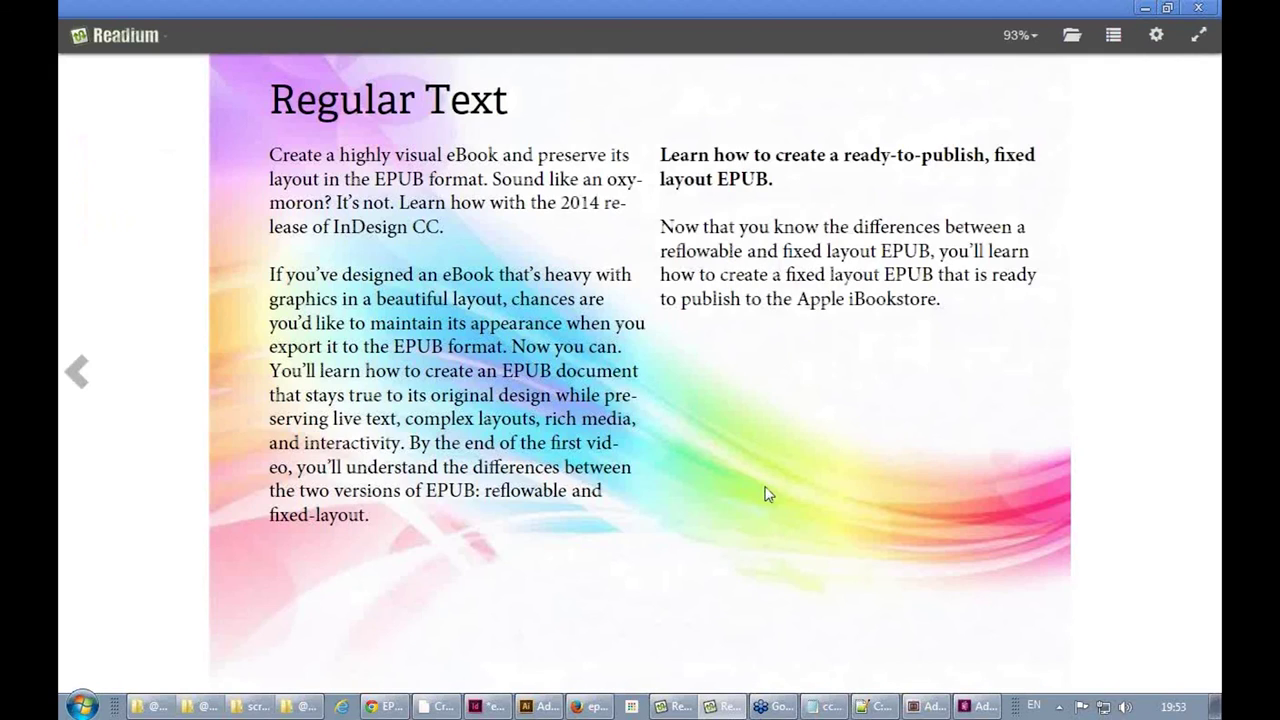
{"action": "left_click", "coordinate": [79, 388]}
{"action": "left_click", "coordinate": [79, 385]}
{"action": "left_click", "coordinate": [80, 386]}
{"action": "left_click", "coordinate": [529, 223]}
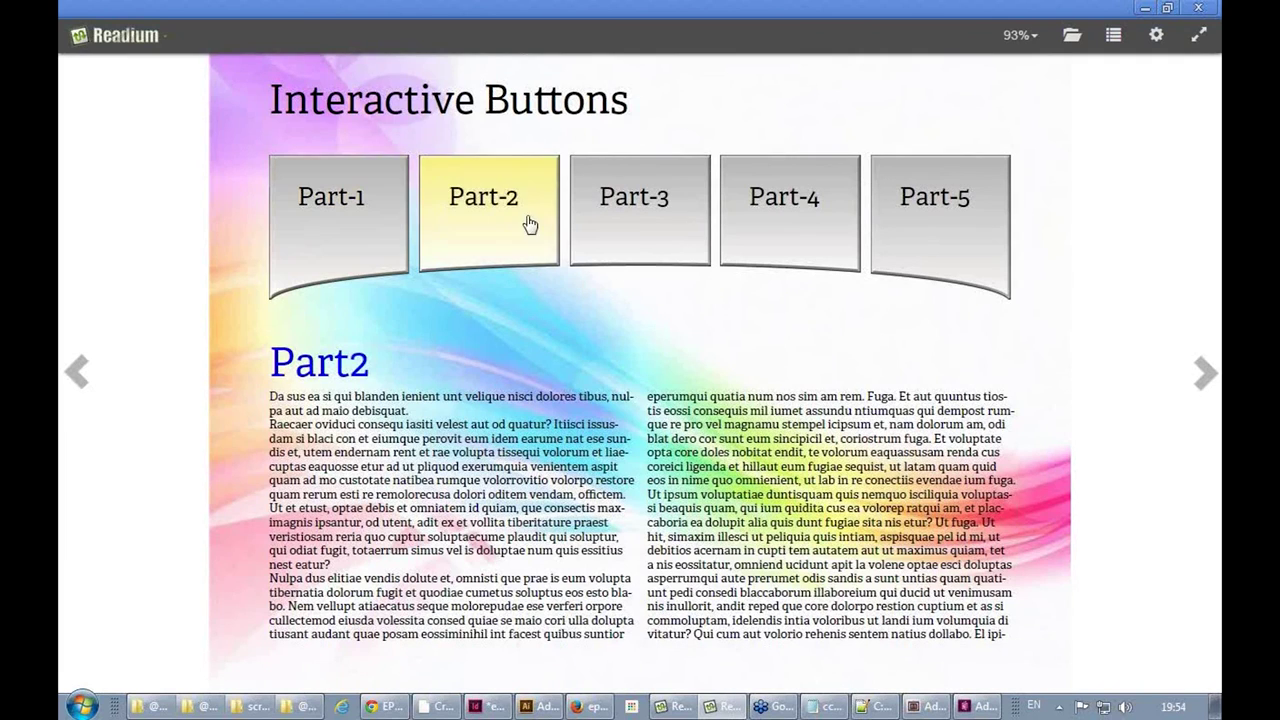
{"action": "left_click", "coordinate": [641, 218]}
{"action": "left_click", "coordinate": [757, 217]}
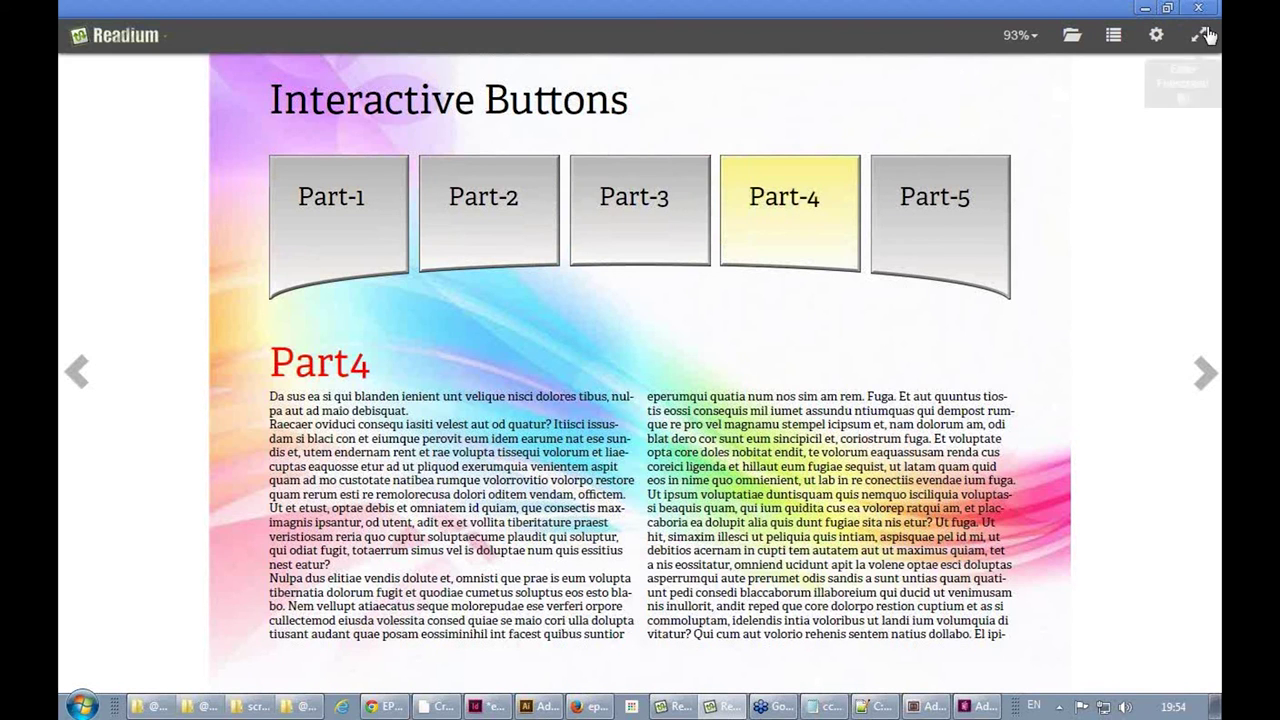
{"action": "left_click", "coordinate": [124, 33]}
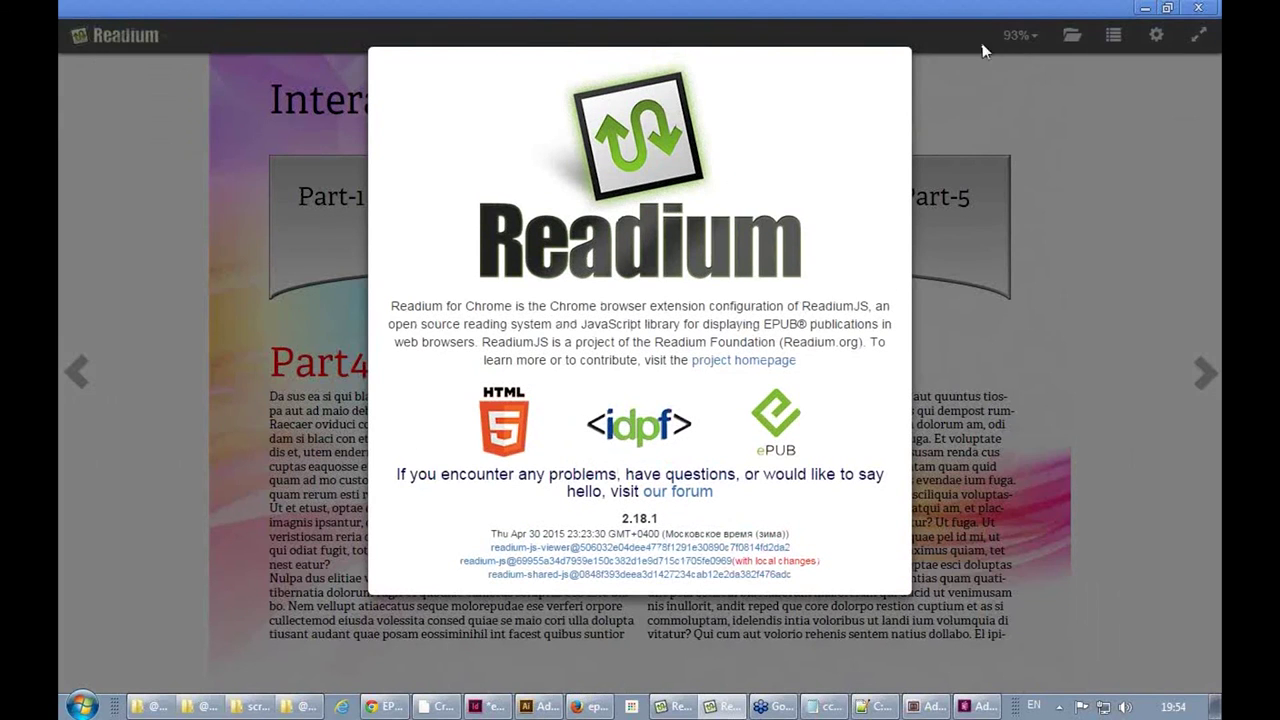
{"action": "left_click", "coordinate": [1054, 156]}
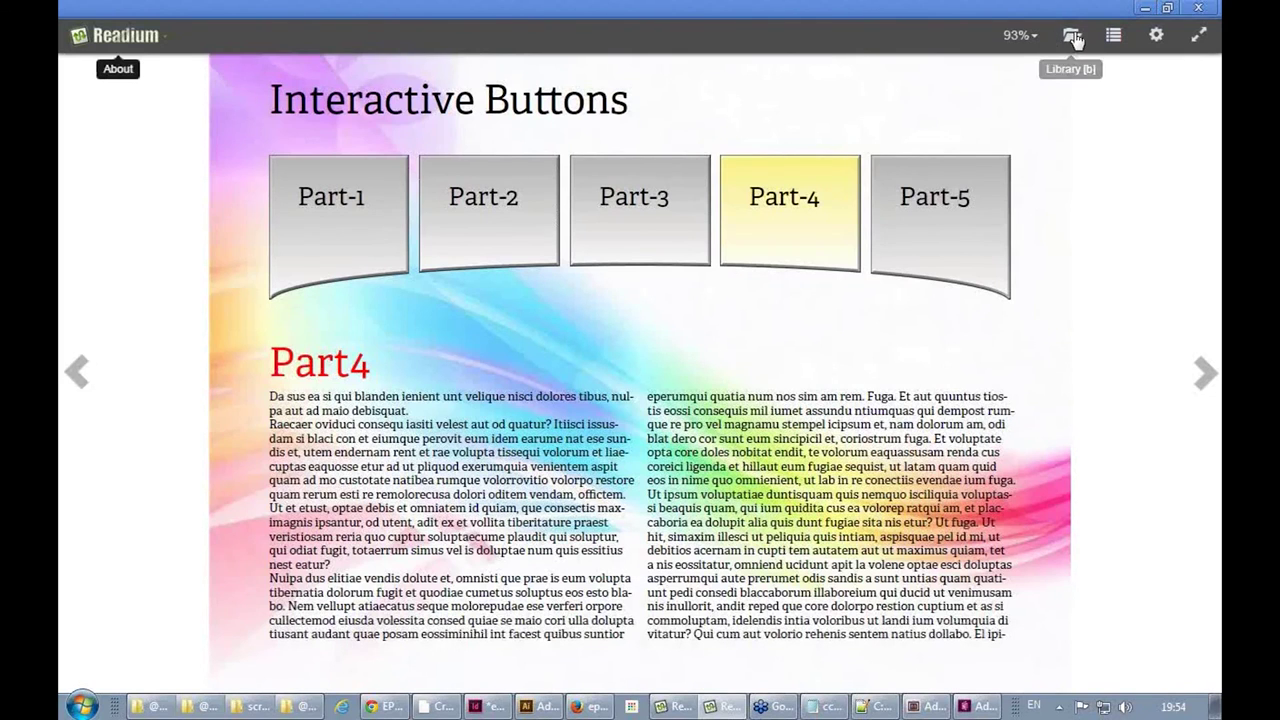
{"action": "left_click", "coordinate": [1113, 36]}
{"action": "left_click", "coordinate": [1157, 38]}
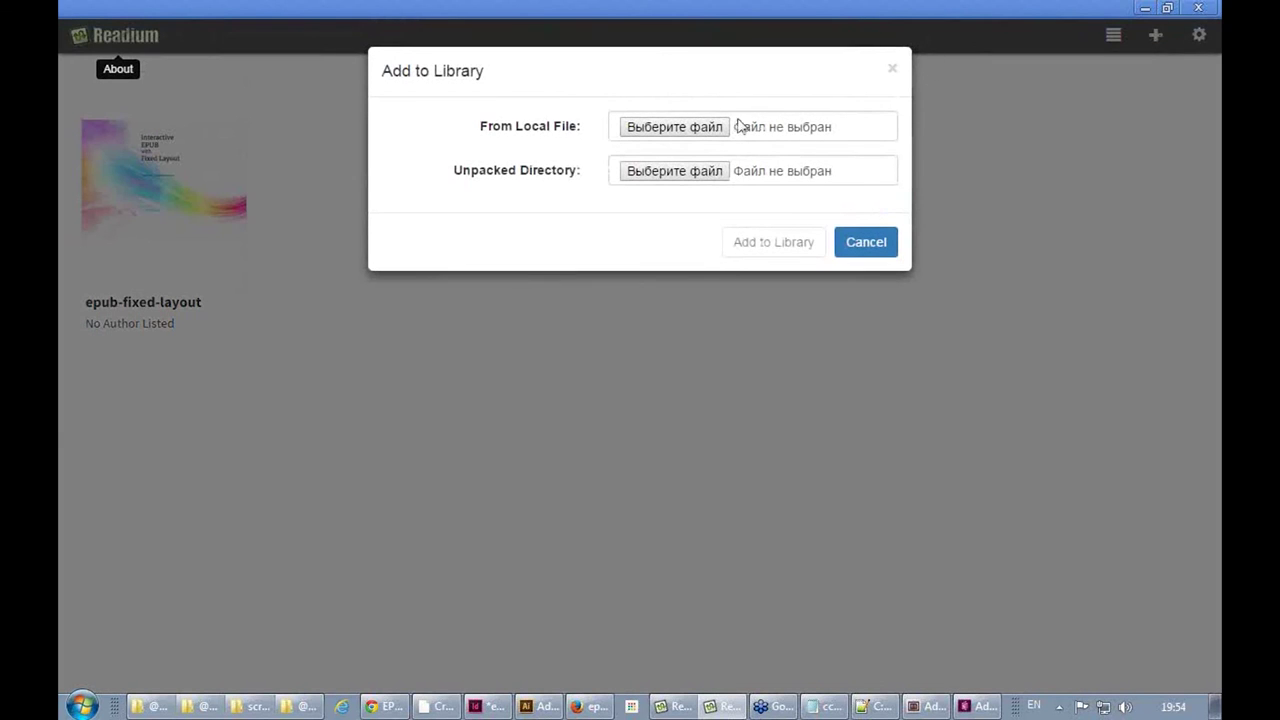
{"action": "left_click", "coordinate": [694, 131]}
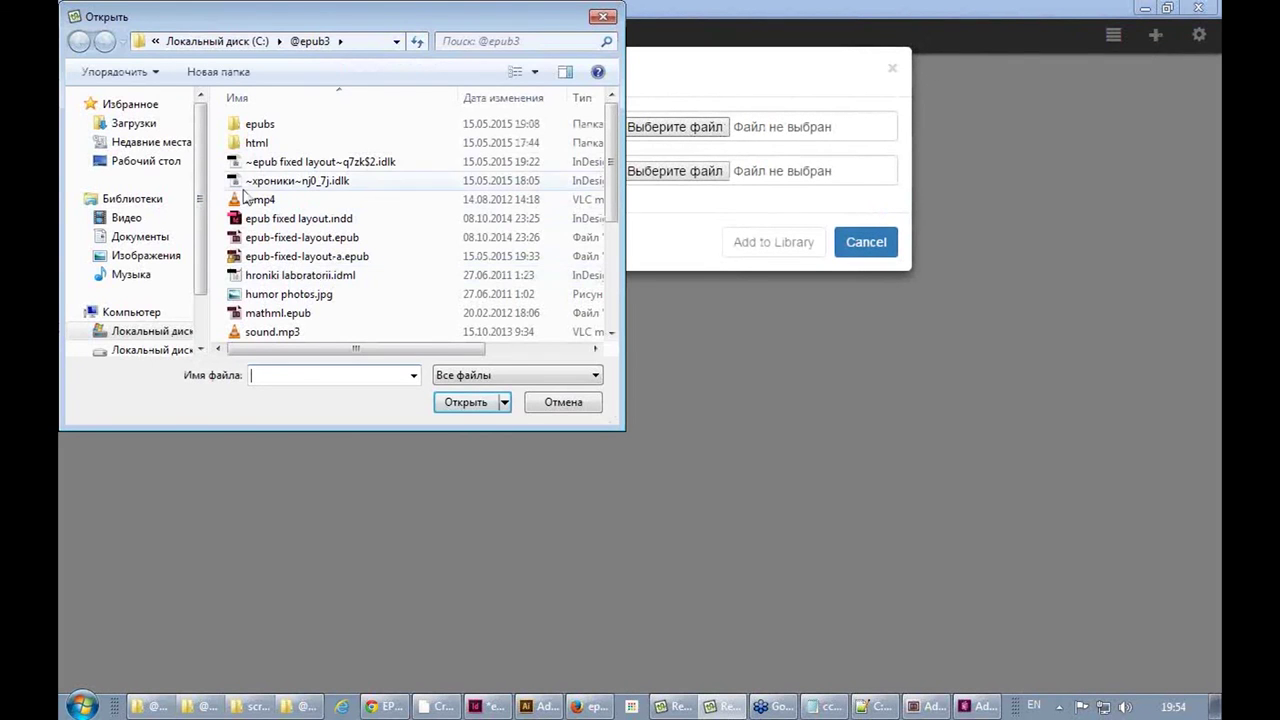
{"action": "double_click", "coordinate": [262, 130]}
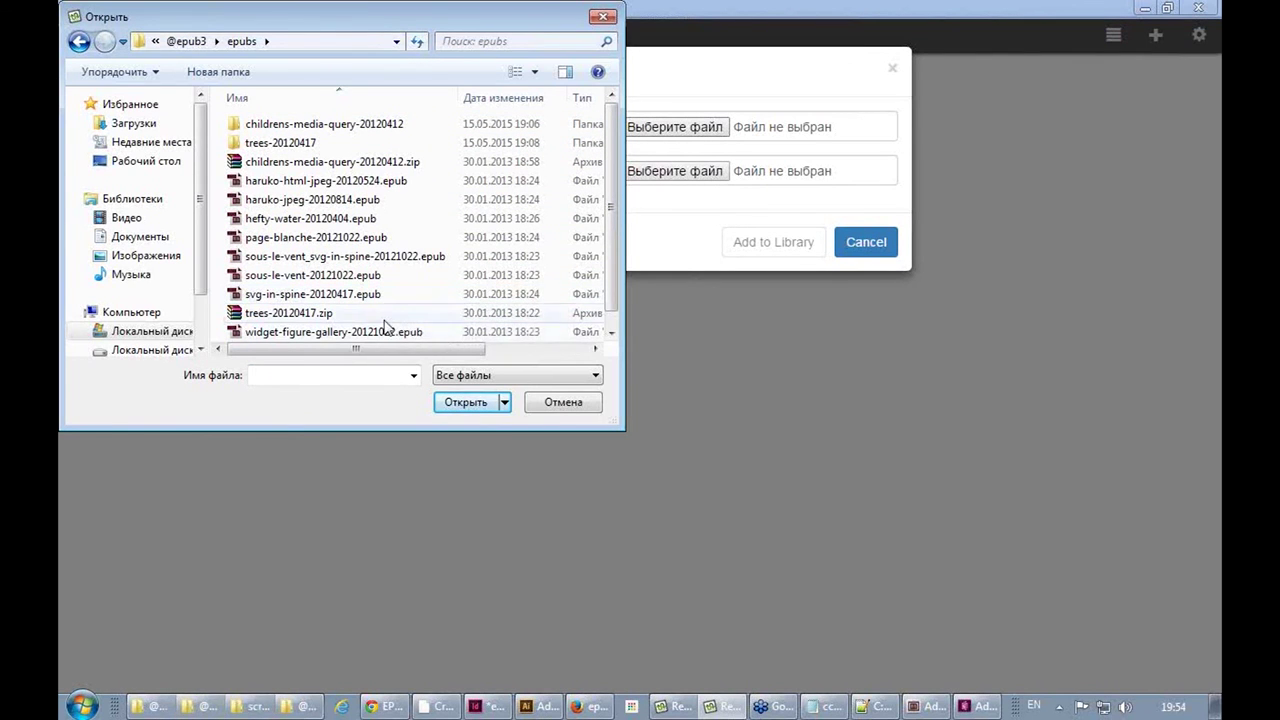
{"action": "scroll", "coordinate": [608, 294], "scroll_direction": "down", "scroll_amount": 1}
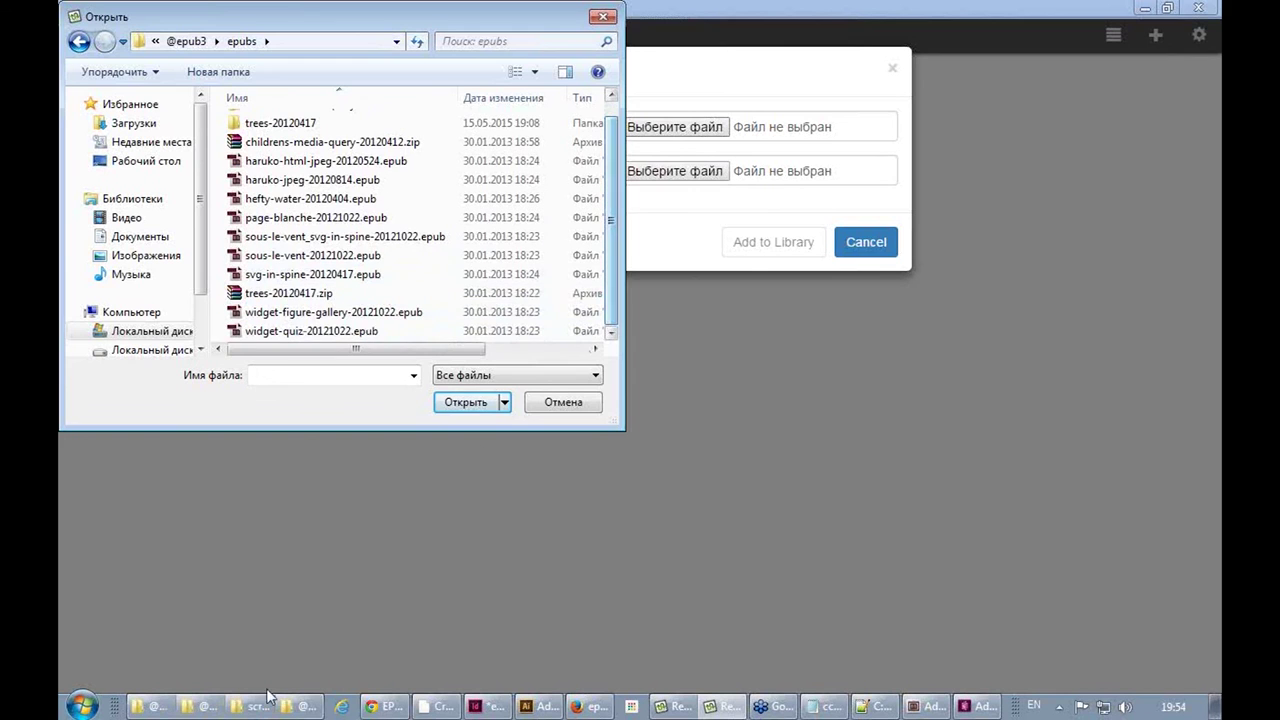
{"action": "left_click", "coordinate": [378, 706]}
{"action": "left_click", "coordinate": [333, 645]}
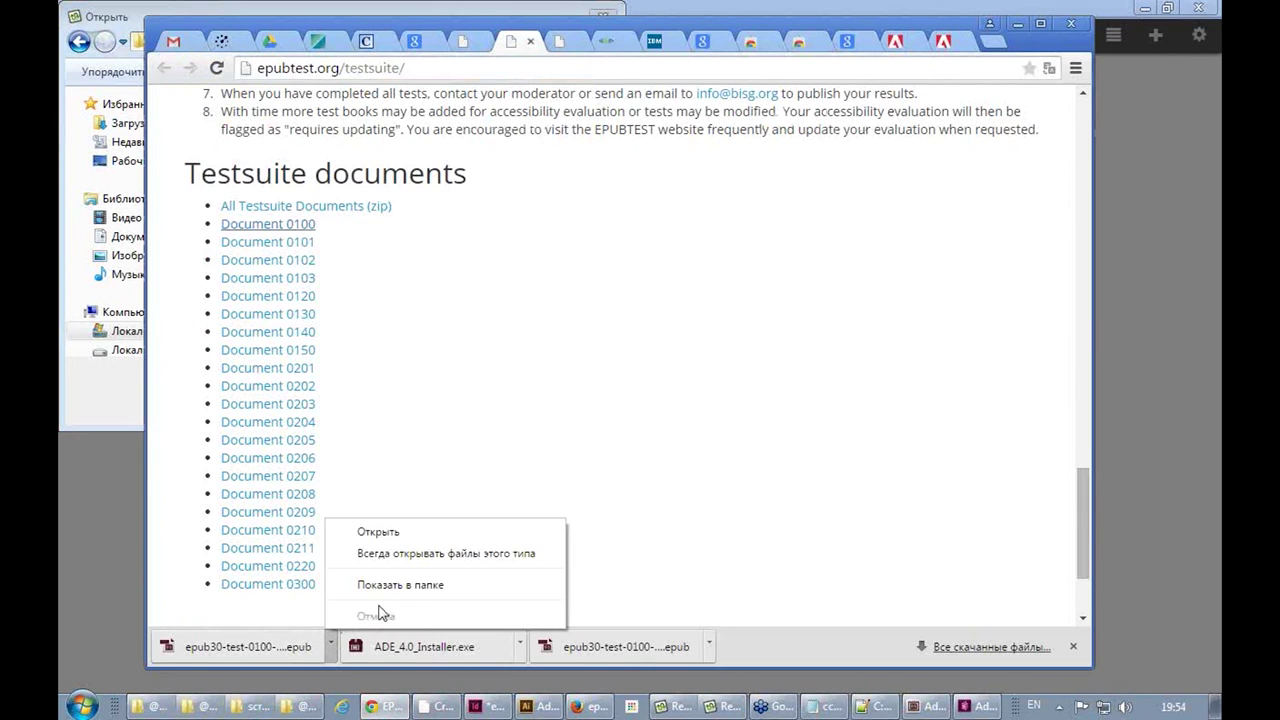
{"action": "left_click", "coordinate": [392, 592]}
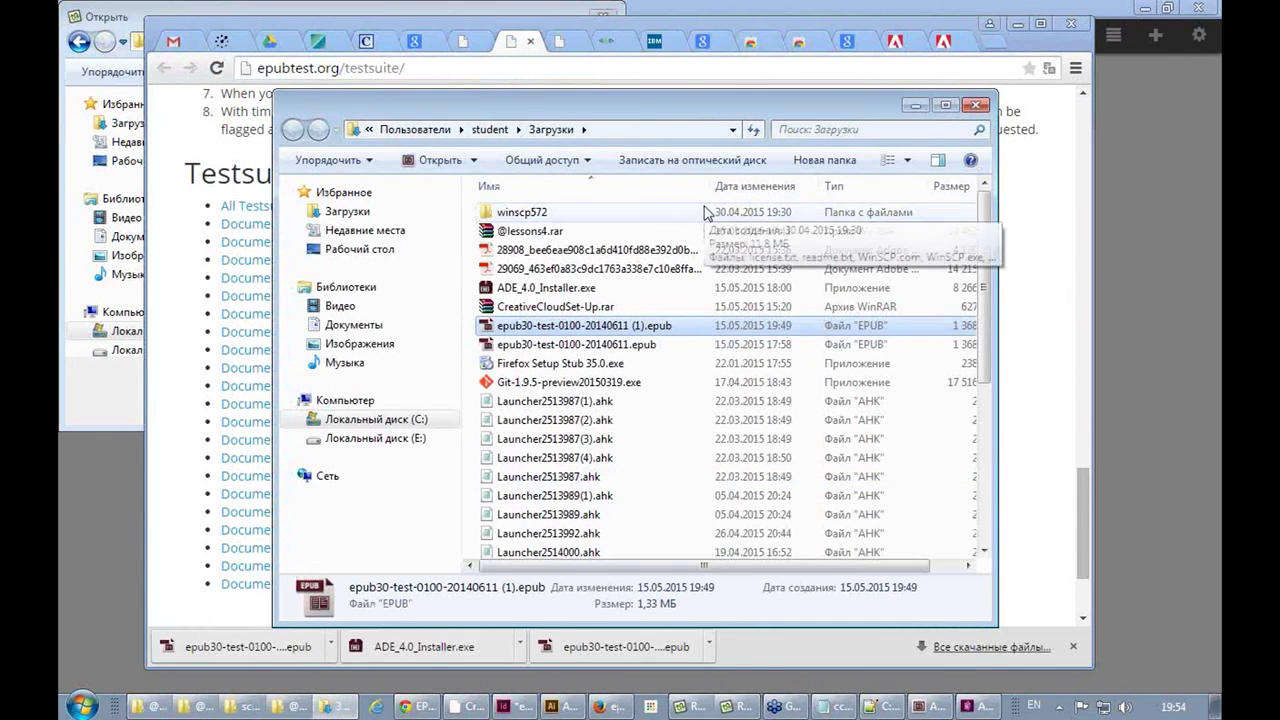
{"action": "left_click", "coordinate": [378, 421]}
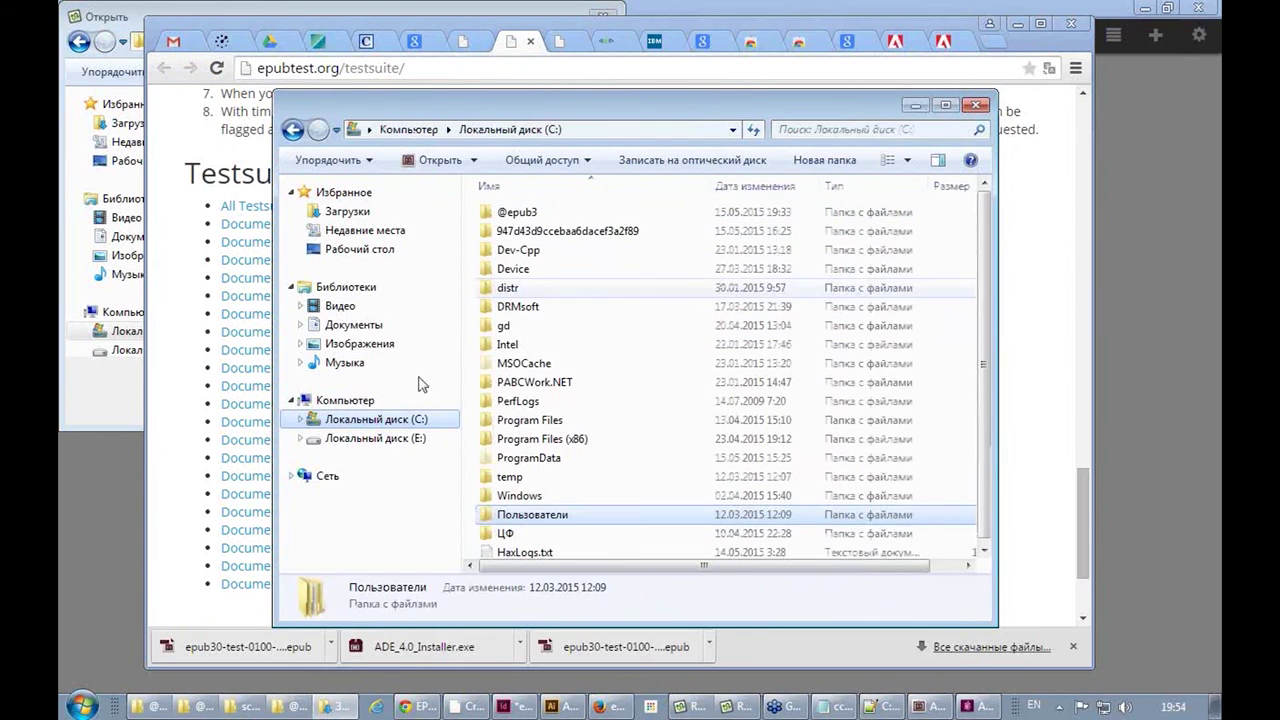
{"action": "double_click", "coordinate": [519, 220]}
{"action": "double_click", "coordinate": [520, 213]}
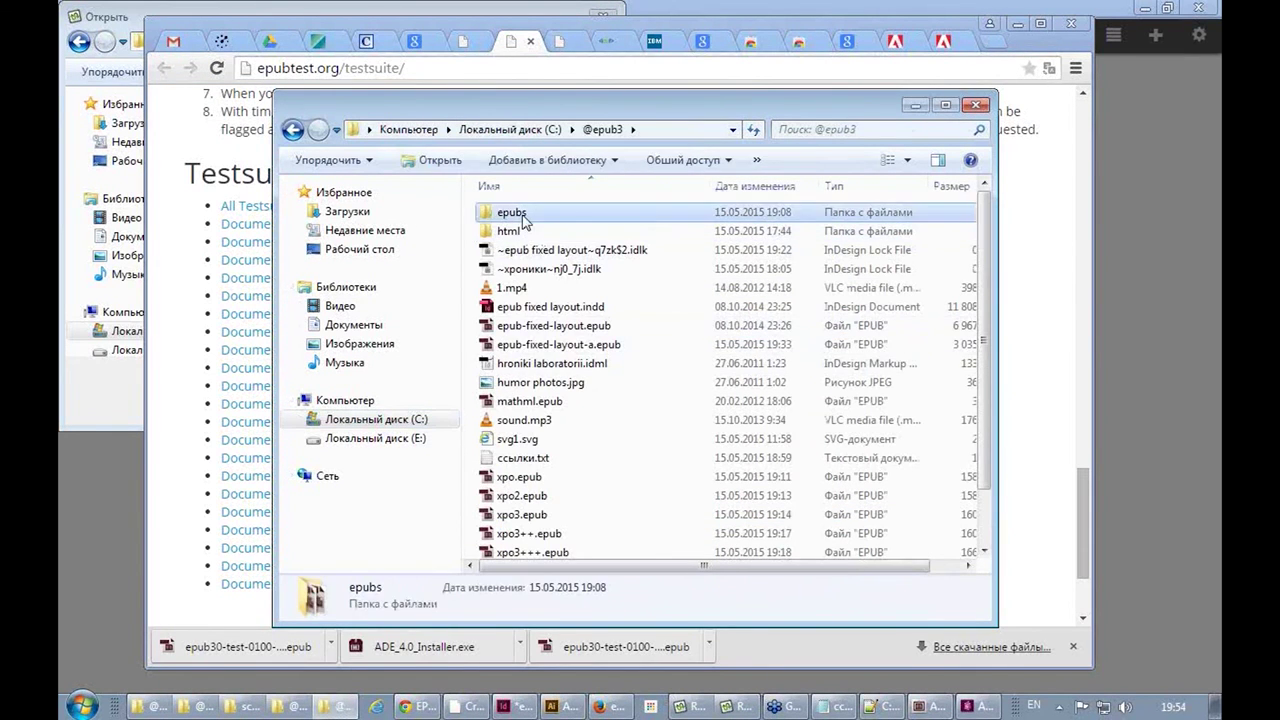
{"action": "key", "text": "ctrl+v"}
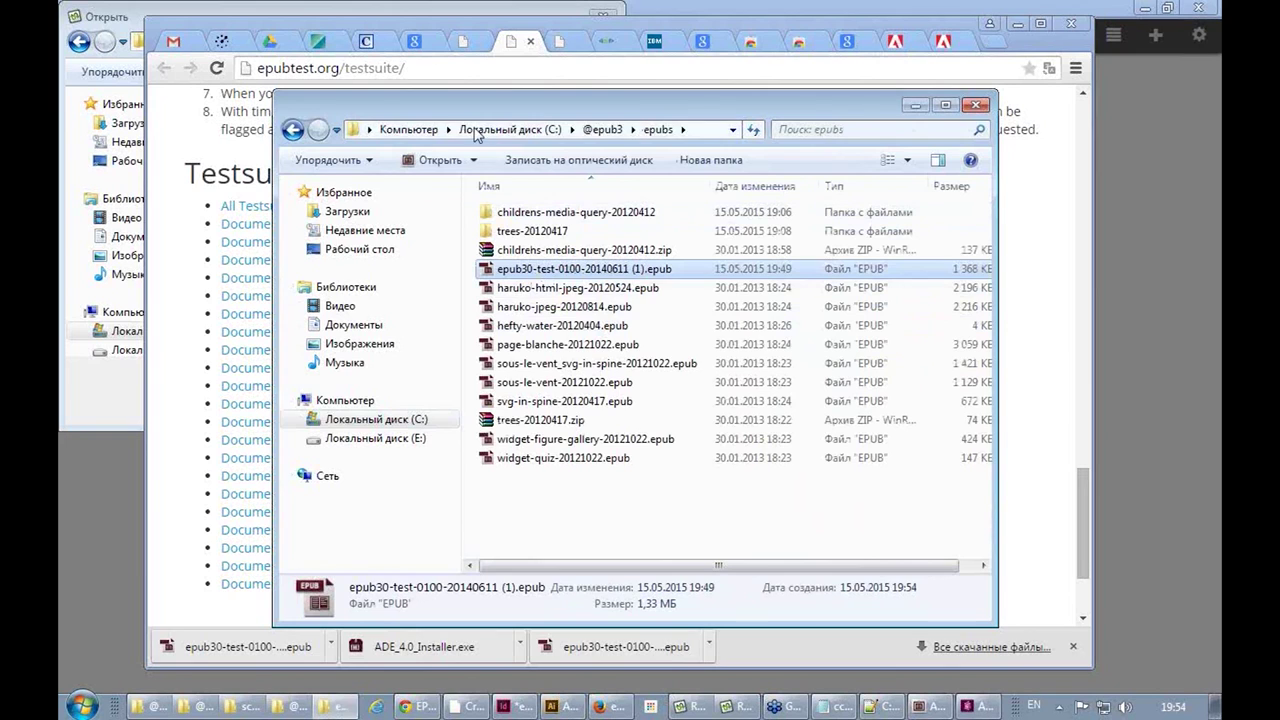
{"action": "left_click", "coordinate": [420, 25]}
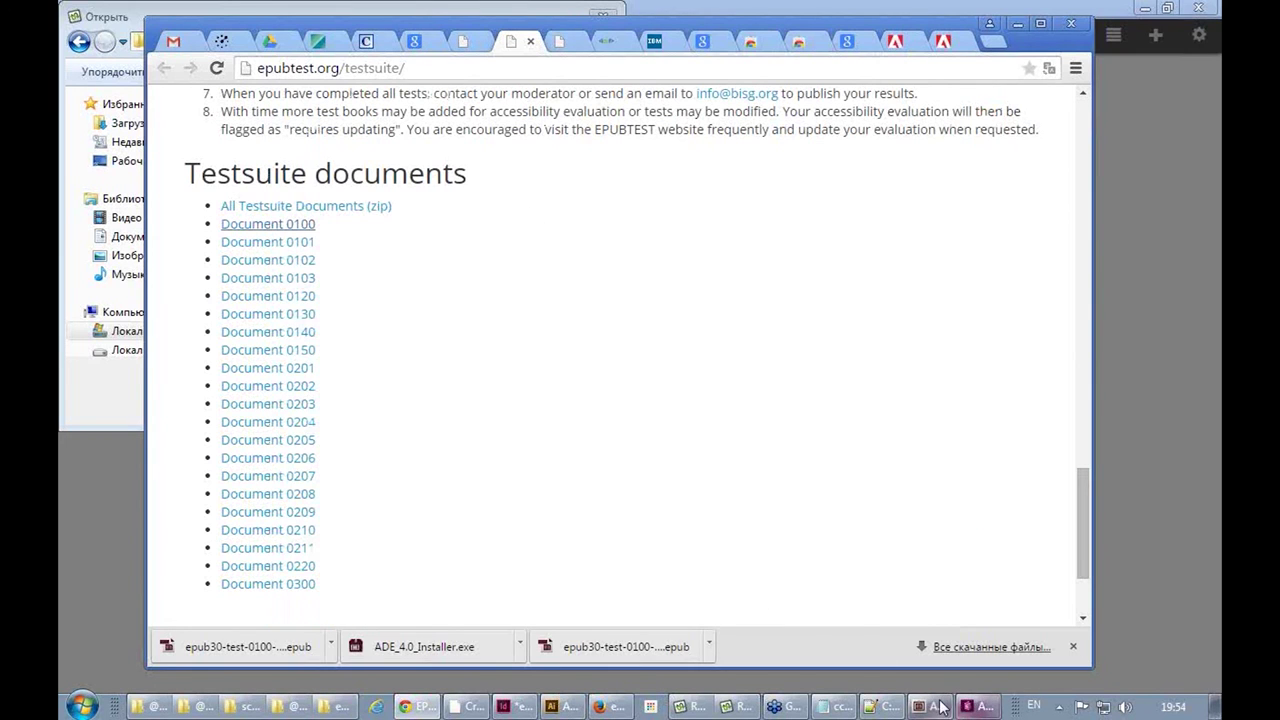
{"action": "mouse_move", "coordinate": [932, 706]}
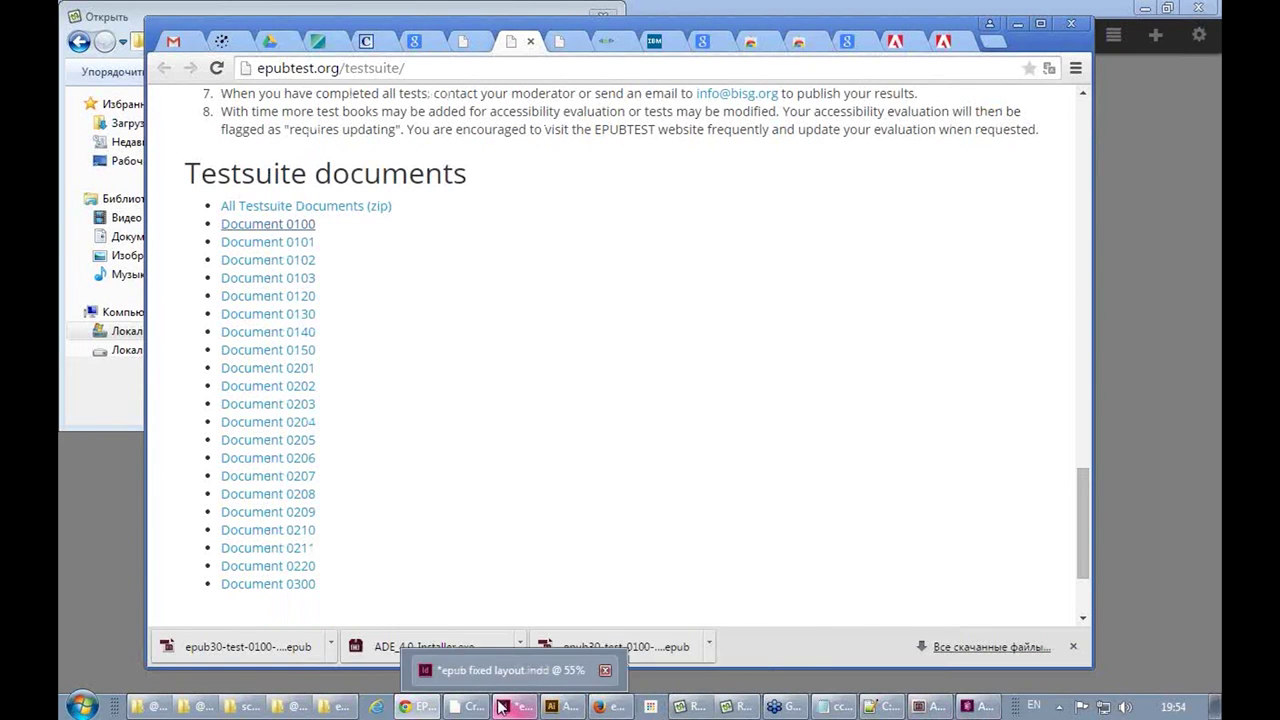
{"action": "mouse_move", "coordinate": [868, 710]}
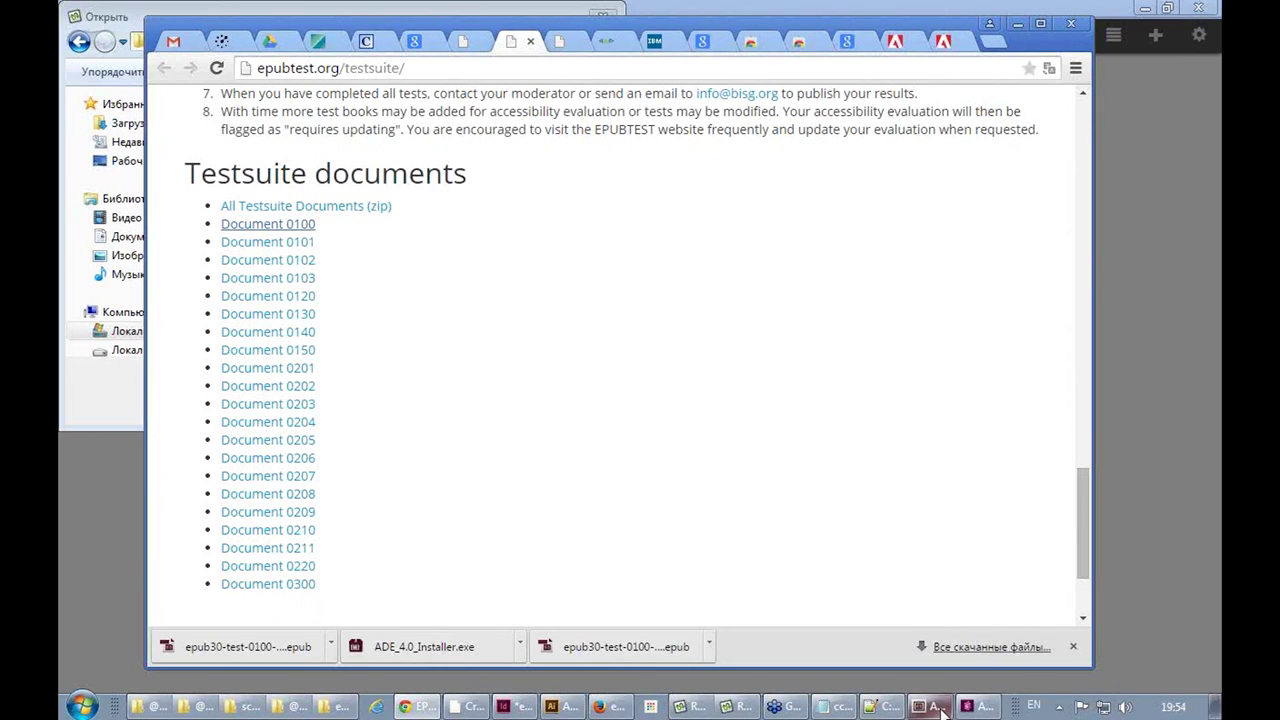
{"action": "key", "text": "alt+Tab"}
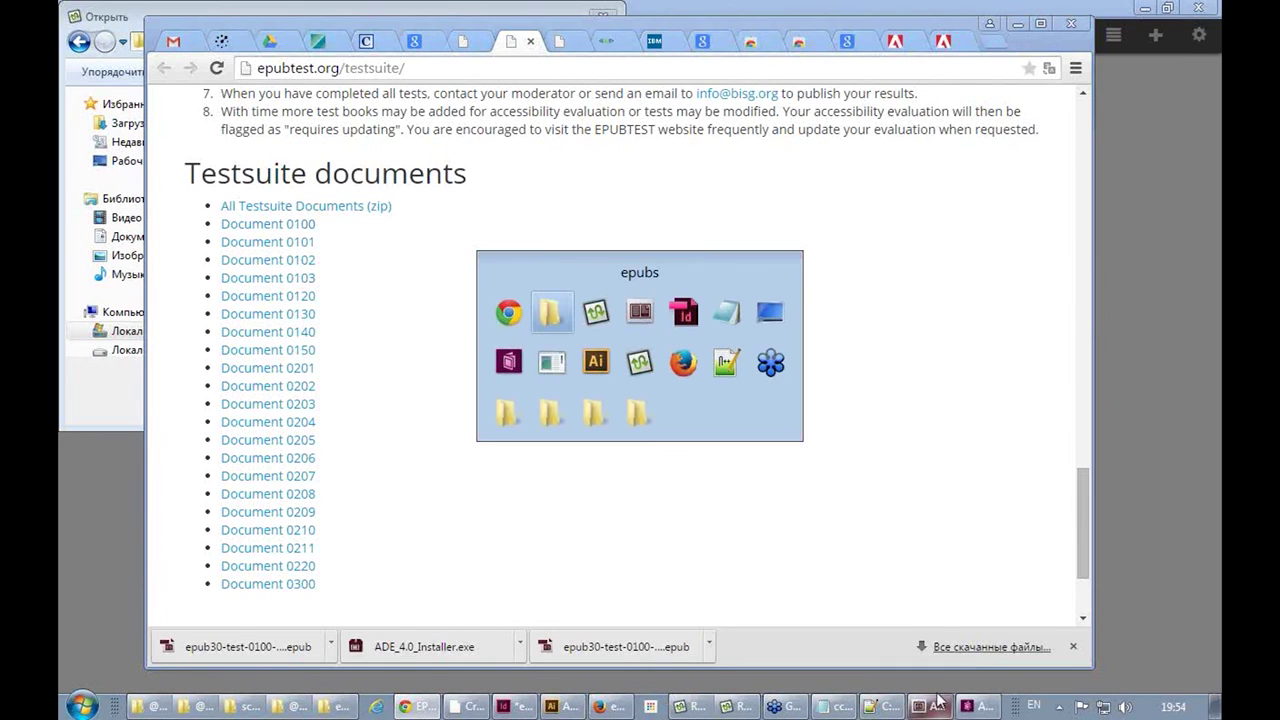
{"action": "left_click", "coordinate": [600, 315]}
{"action": "left_click", "coordinate": [292, 142]}
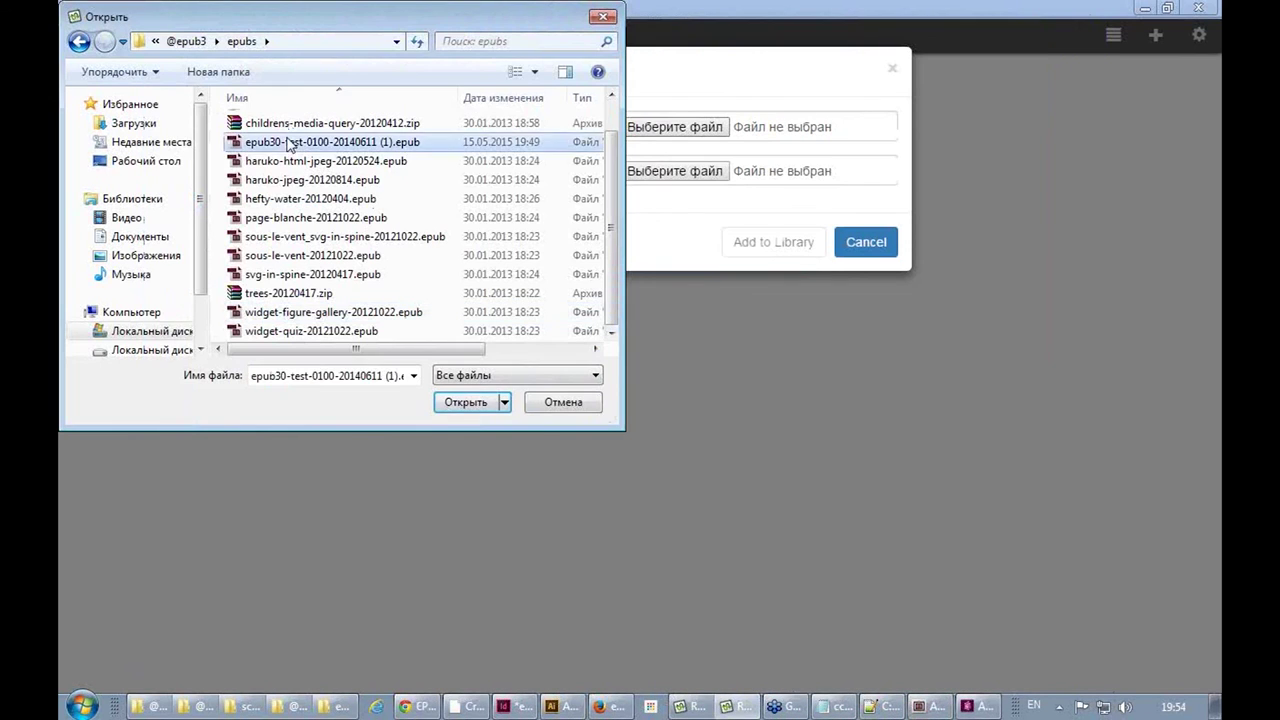
{"action": "left_click", "coordinate": [453, 395]}
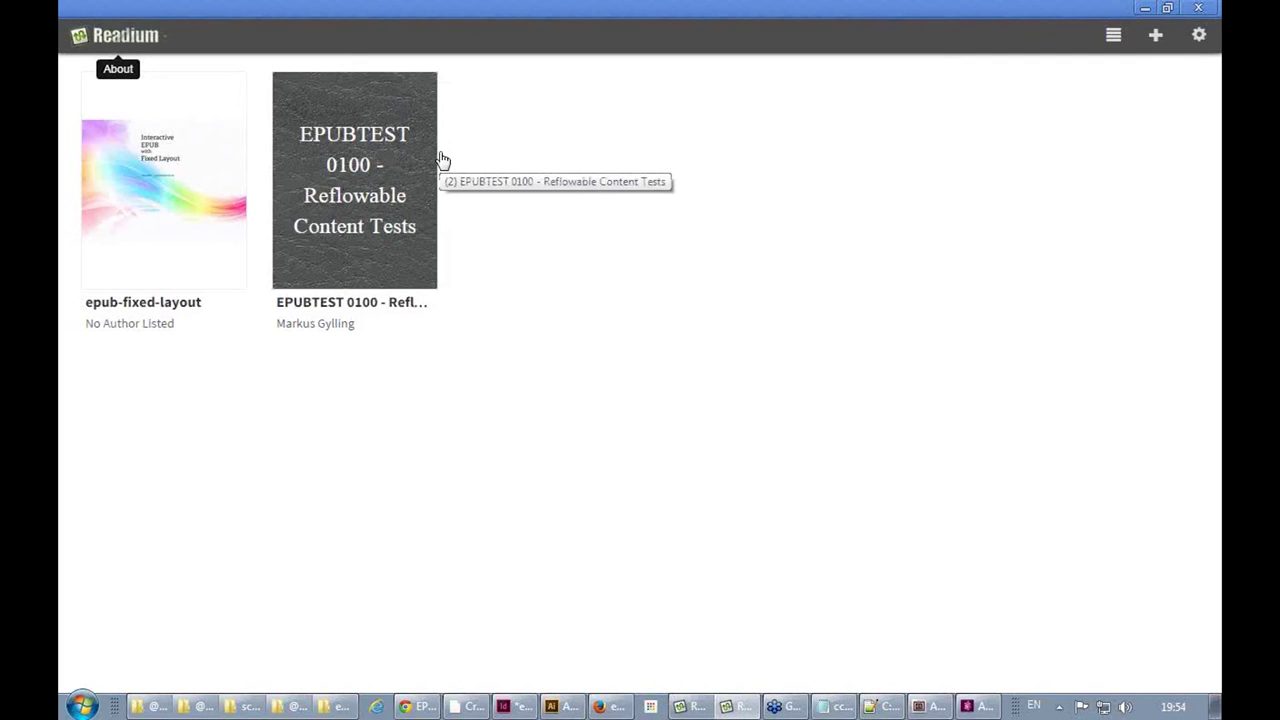
Open the EPUBTEST 0100 book and page through its XHTML, inline frame, image and audio tests to the Video section
{"action": "left_click", "coordinate": [342, 146]}
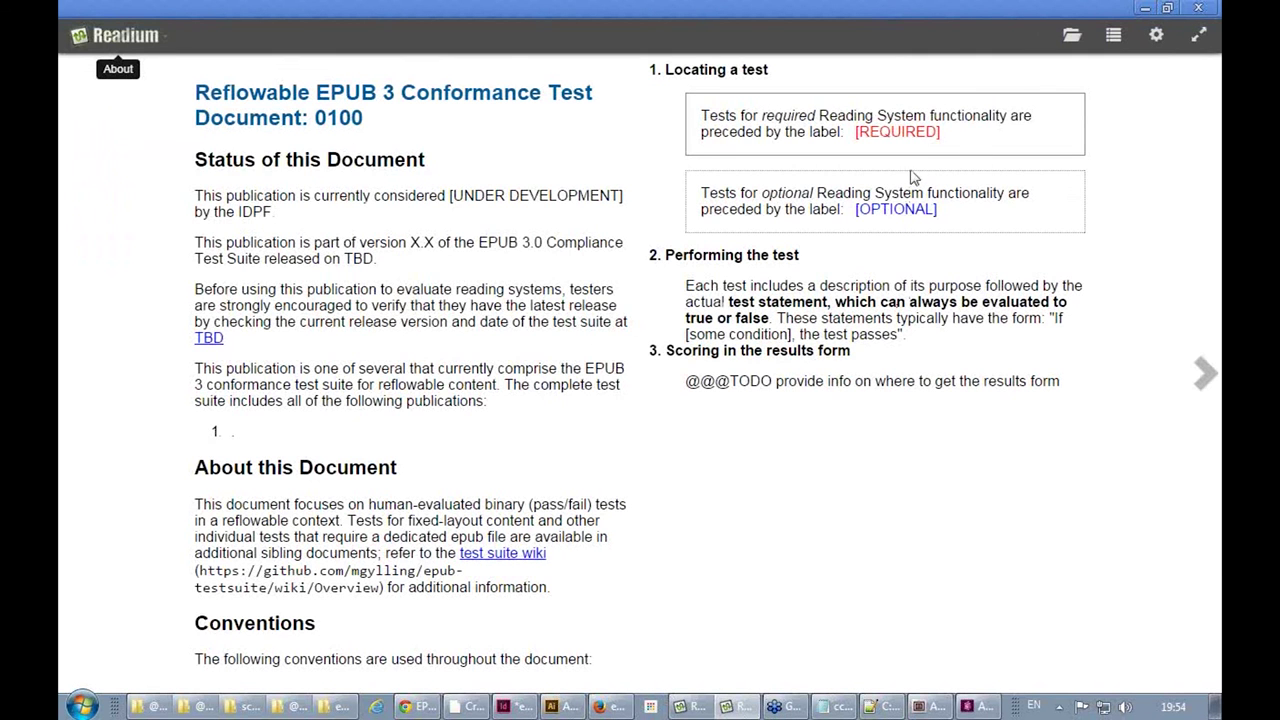
{"action": "left_click", "coordinate": [1207, 375]}
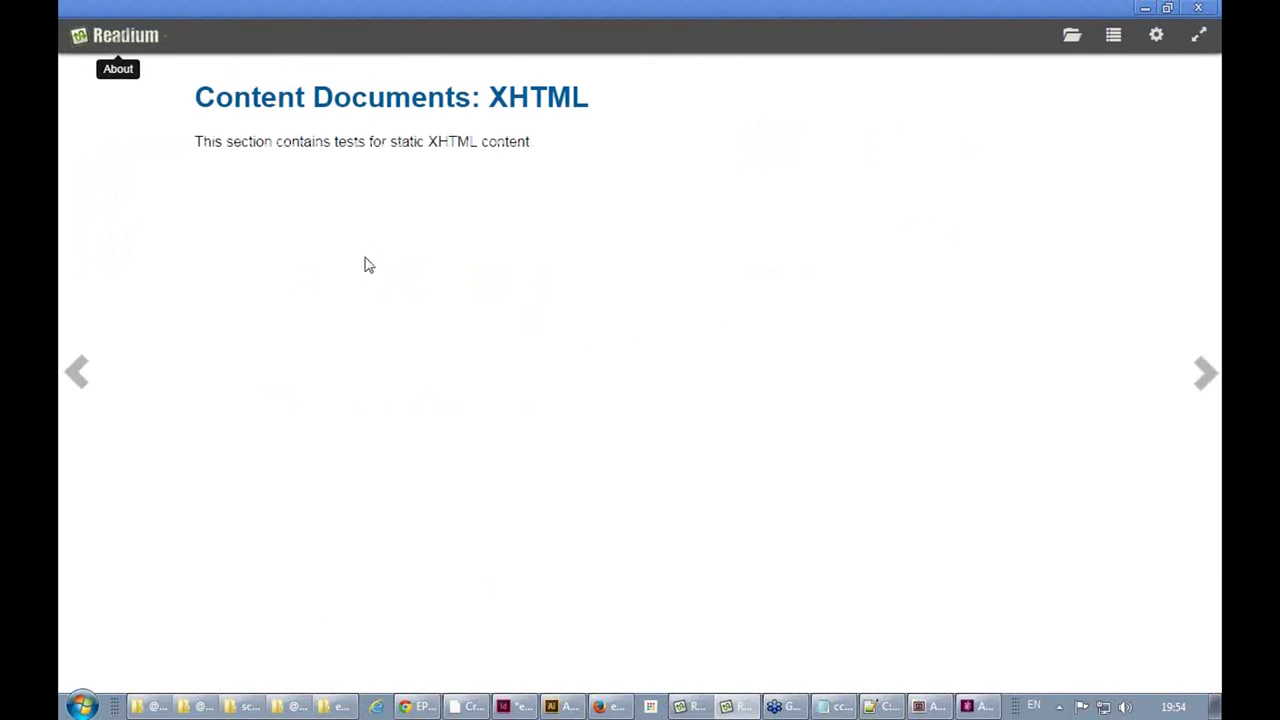
{"action": "left_click", "coordinate": [1205, 373]}
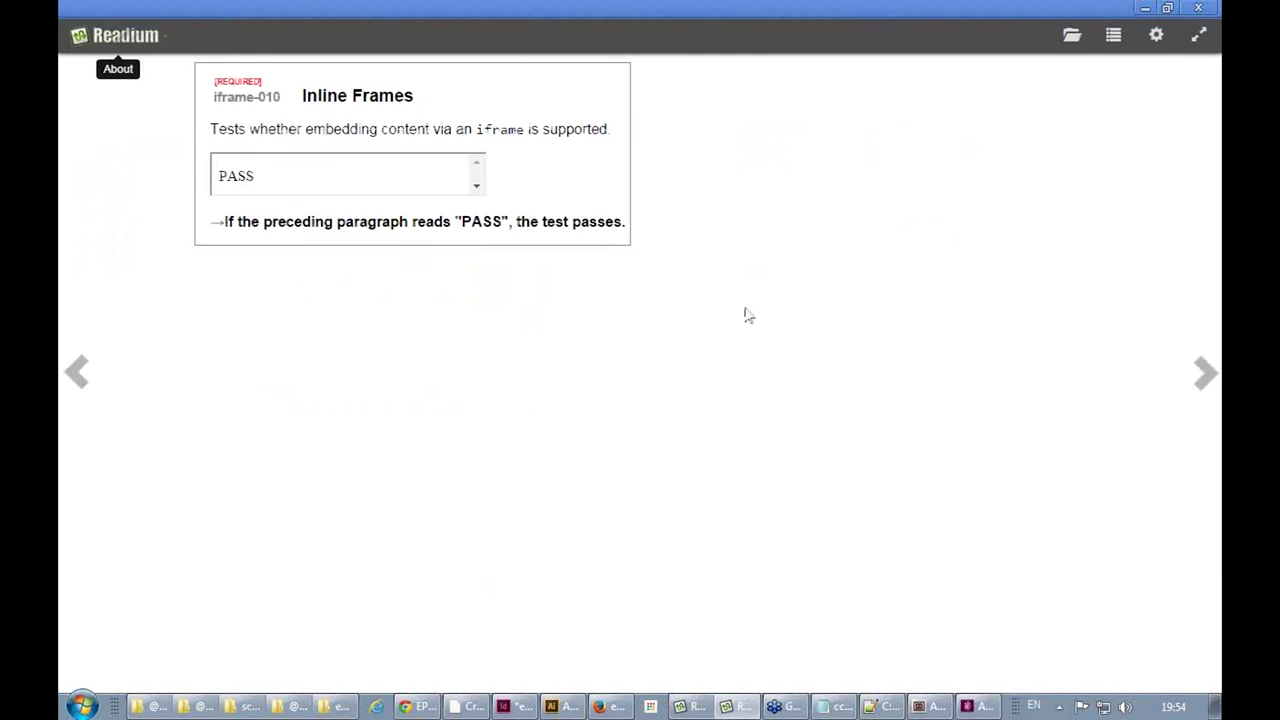
{"action": "left_click", "coordinate": [1208, 375]}
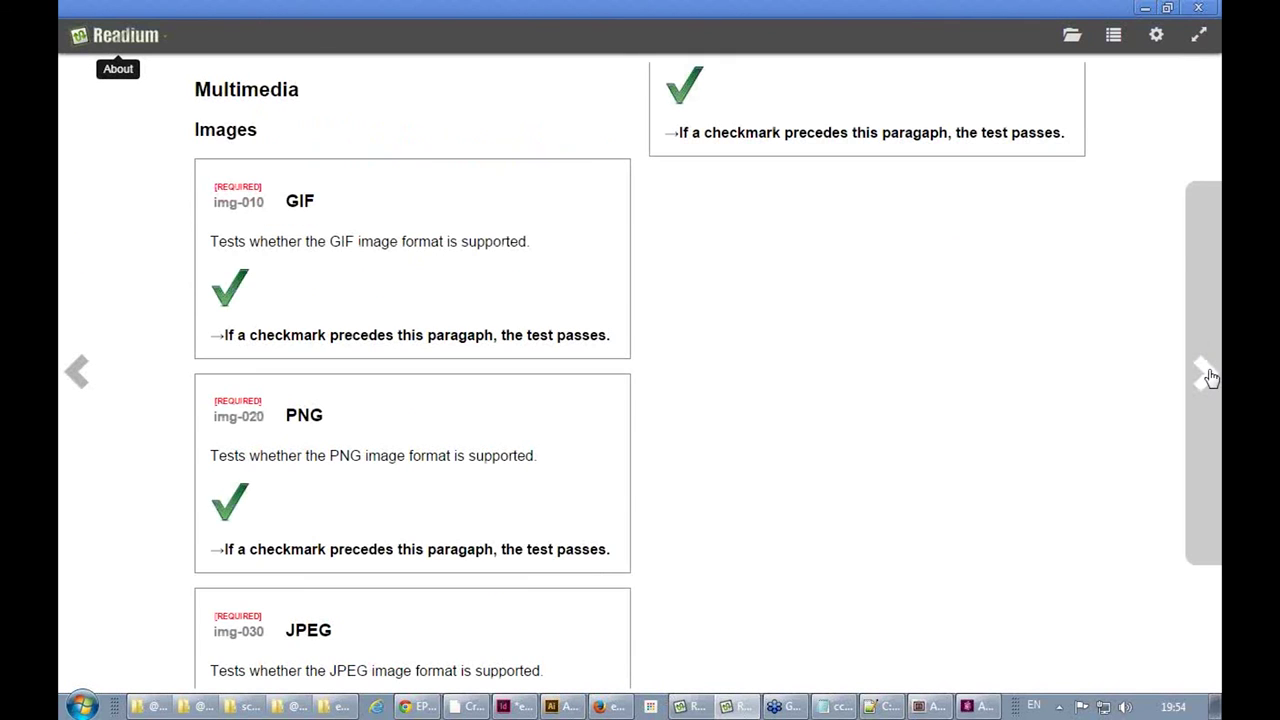
{"action": "left_click", "coordinate": [1208, 380]}
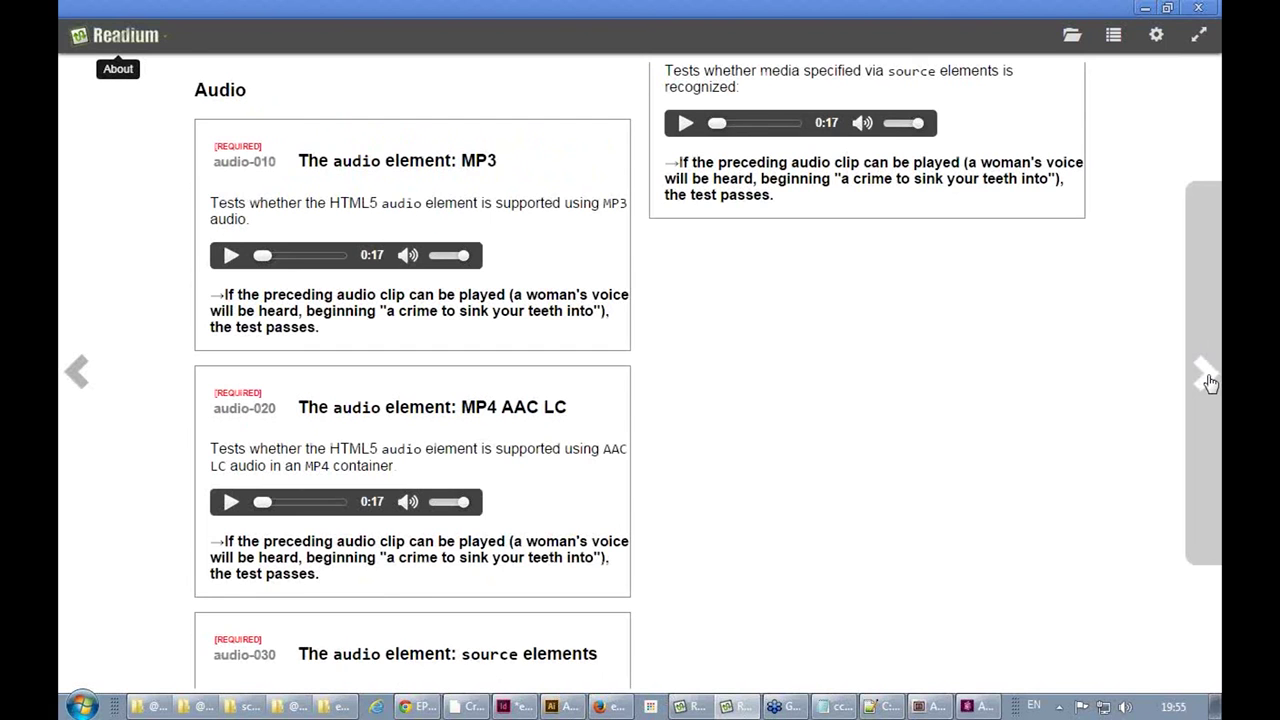
{"action": "left_click", "coordinate": [1208, 378]}
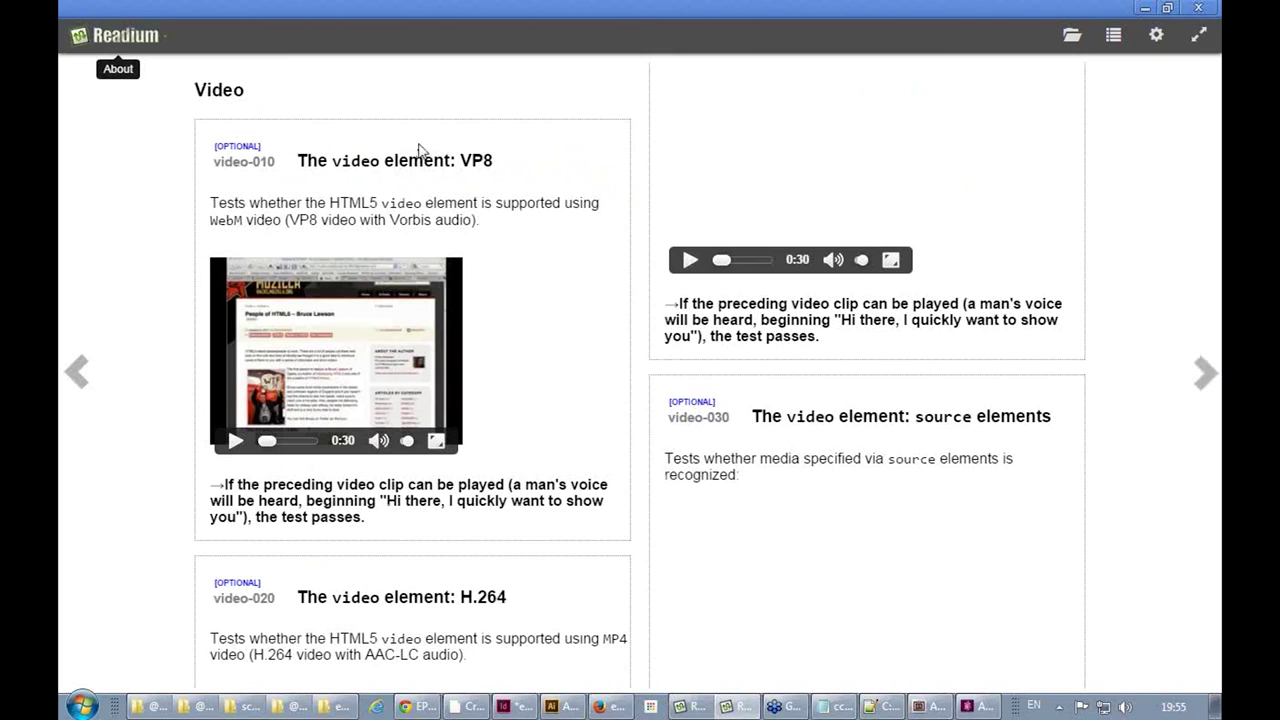
Play and pause the VP8 video test, and page through the video captions and subtitles tests
{"action": "left_click", "coordinate": [234, 441]}
{"action": "left_click", "coordinate": [235, 445]}
{"action": "left_click", "coordinate": [1201, 379]}
{"action": "left_click", "coordinate": [1201, 379]}
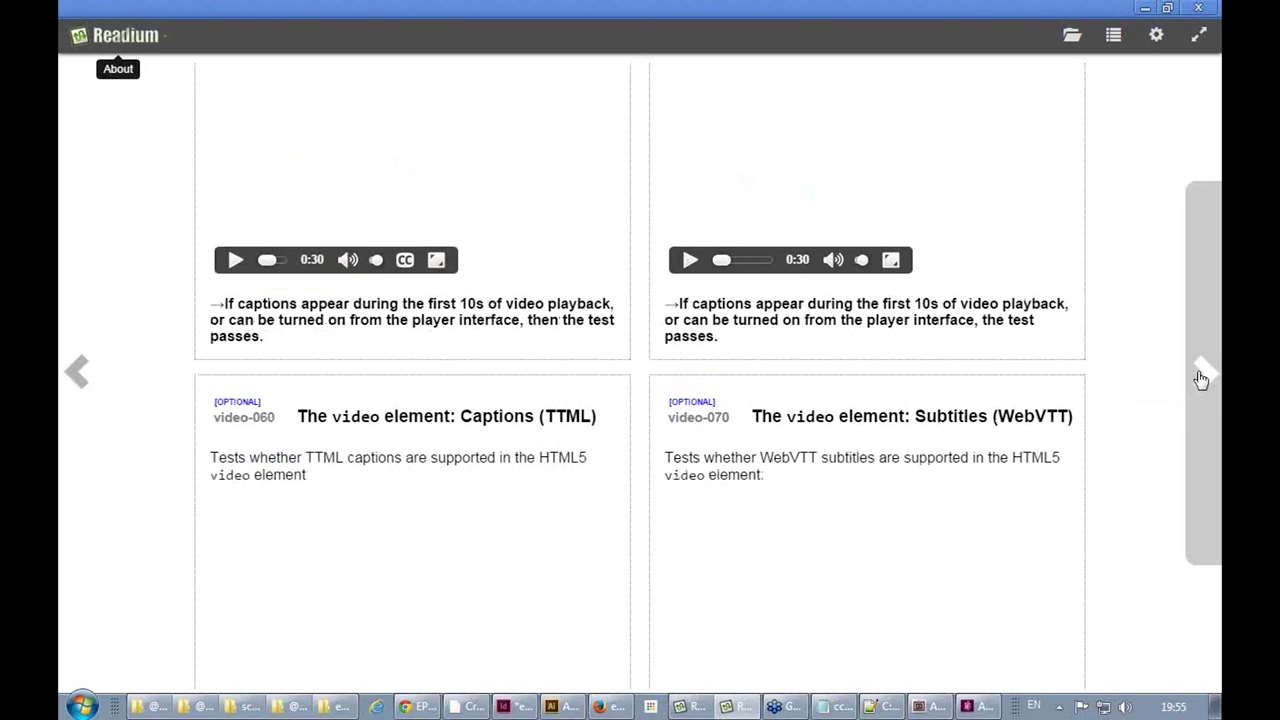
{"action": "left_click", "coordinate": [1201, 379]}
{"action": "left_click", "coordinate": [1201, 379]}
{"action": "left_click", "coordinate": [1201, 379]}
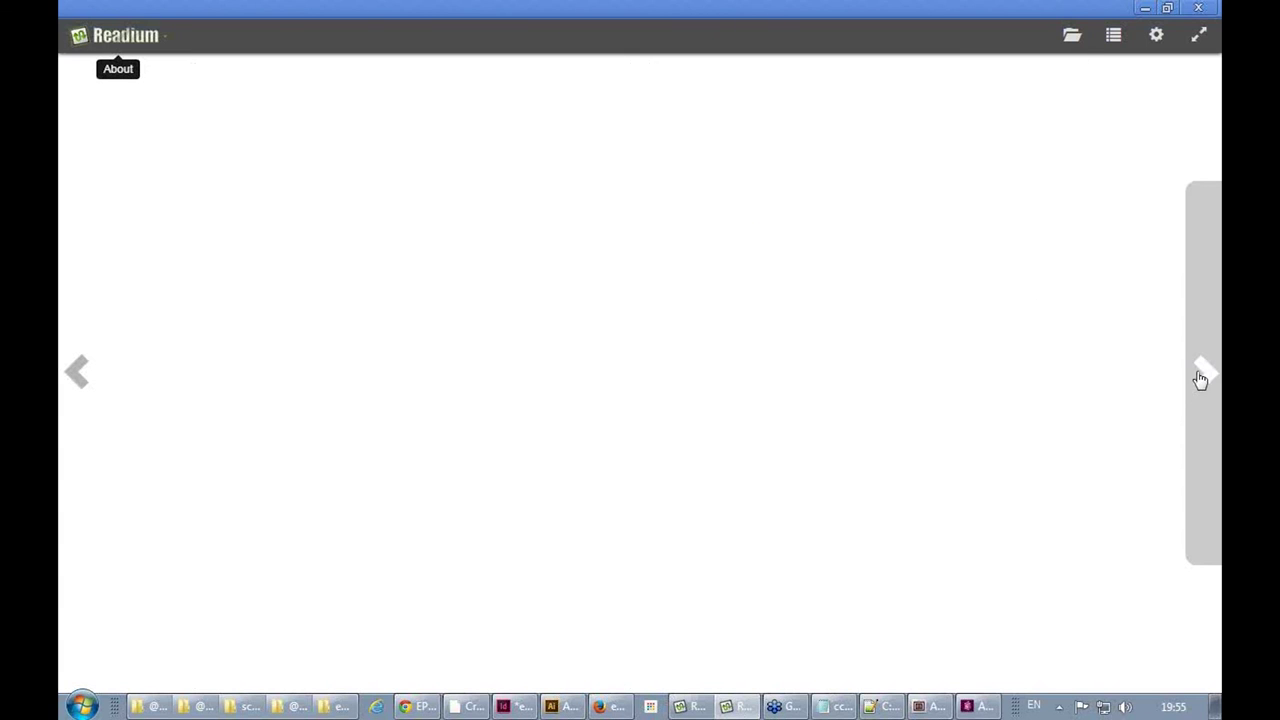
{"action": "left_click", "coordinate": [77, 372]}
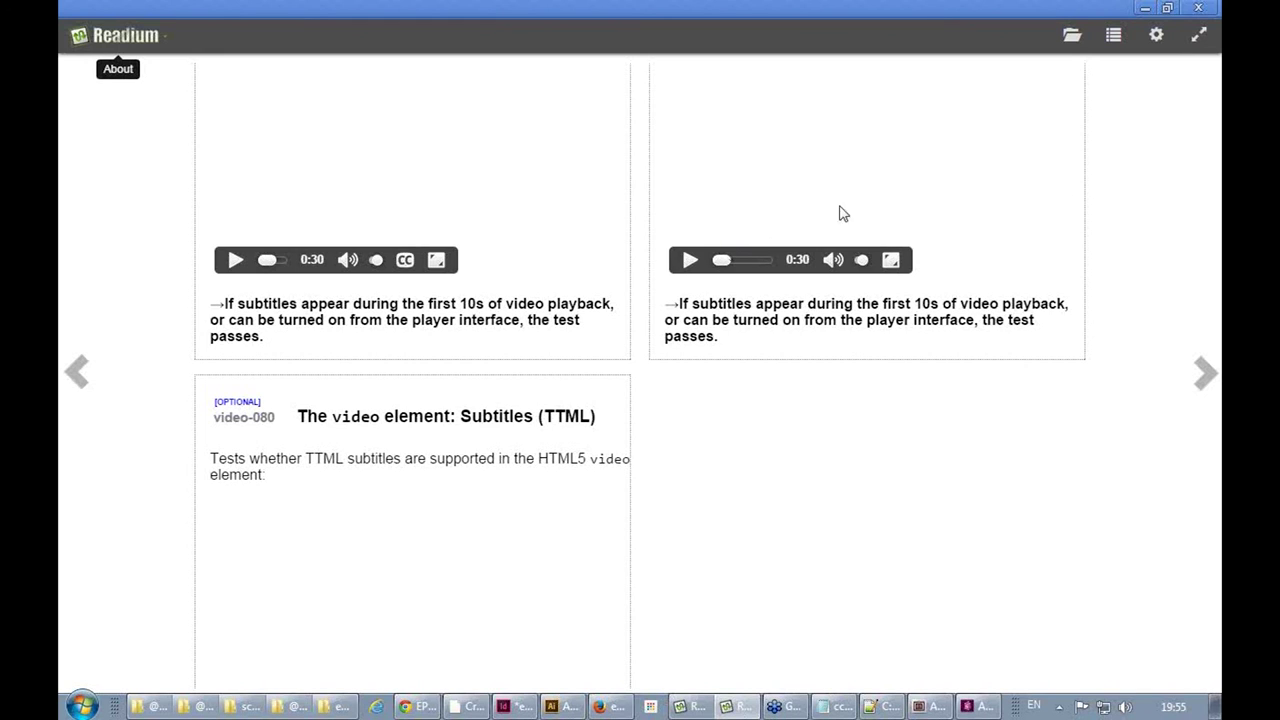
Test the mute and resume buttons on the epub:trigger page, view the Namespace Support and MathML tests, and switch to Adobe Content Viewer
{"action": "left_click", "coordinate": [1210, 383]}
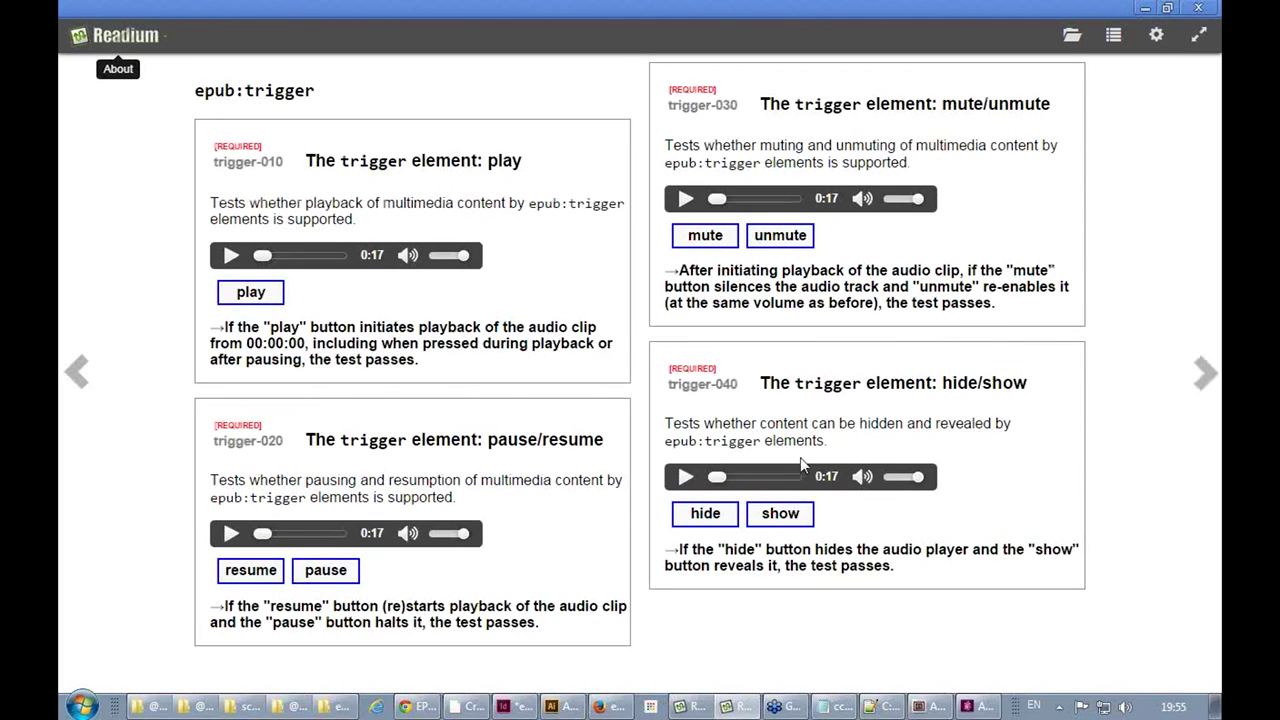
{"action": "left_click", "coordinate": [708, 233]}
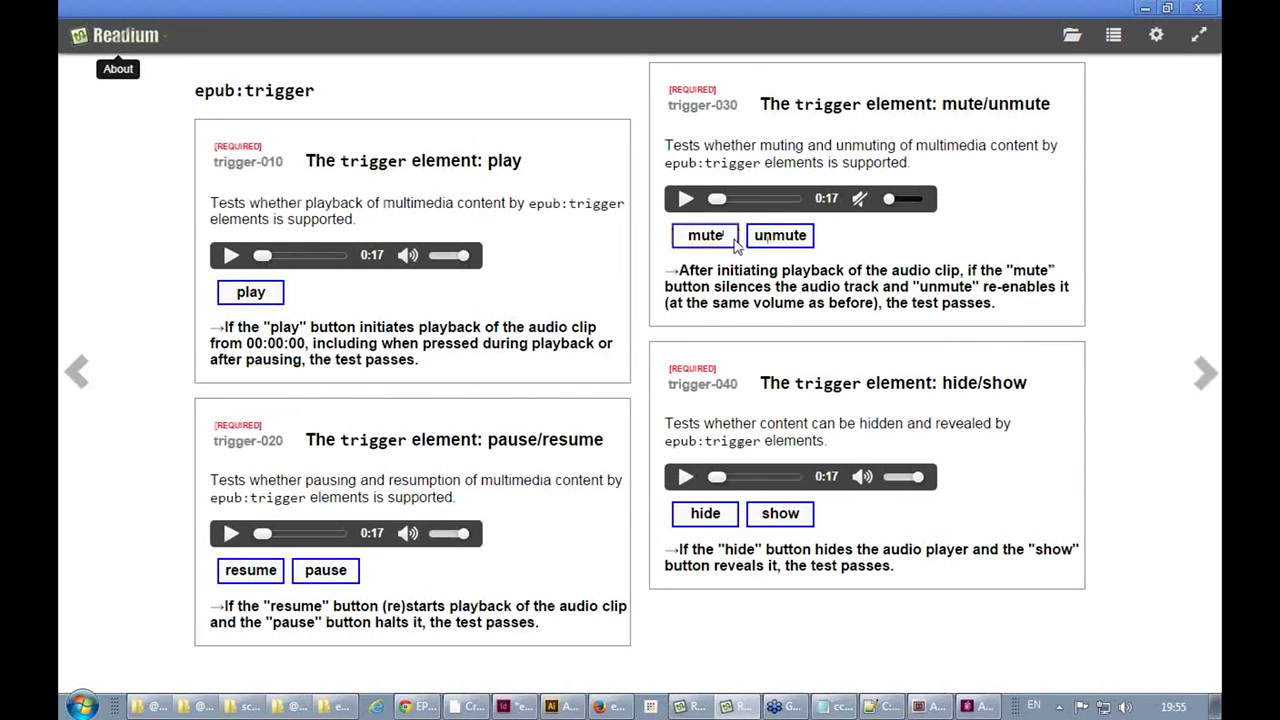
{"action": "left_click", "coordinate": [276, 569]}
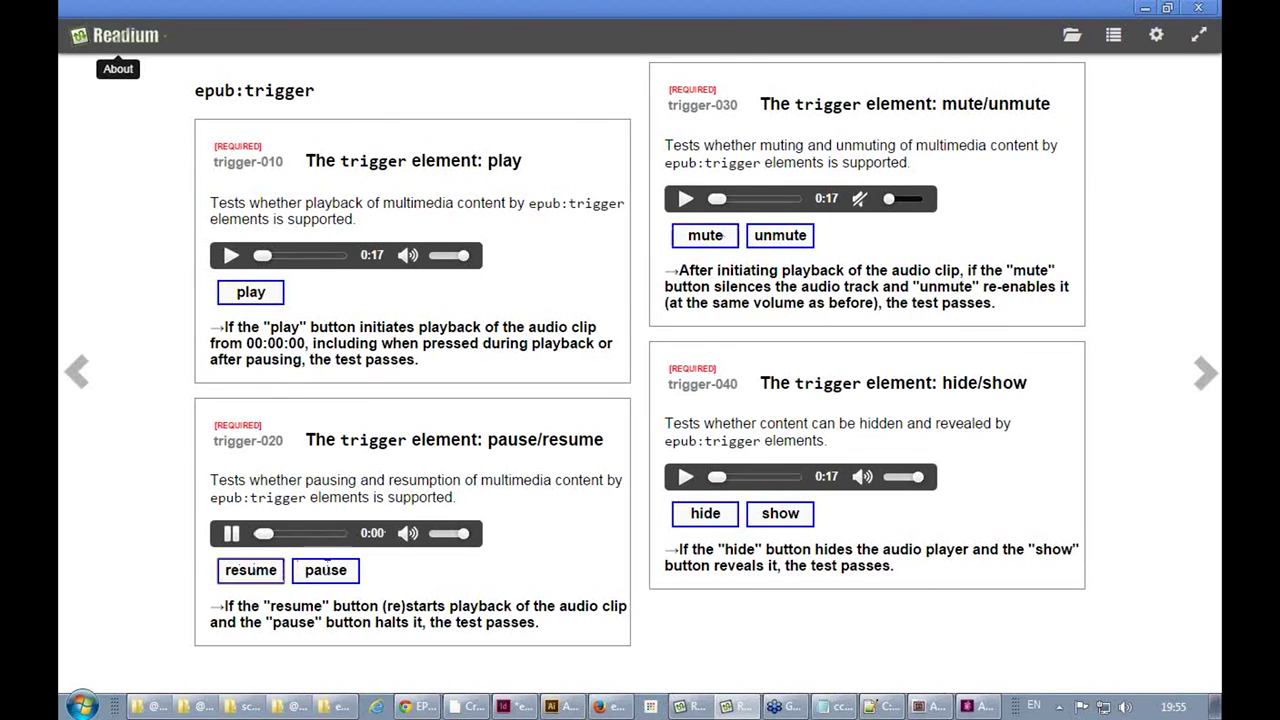
{"action": "left_click", "coordinate": [1203, 375]}
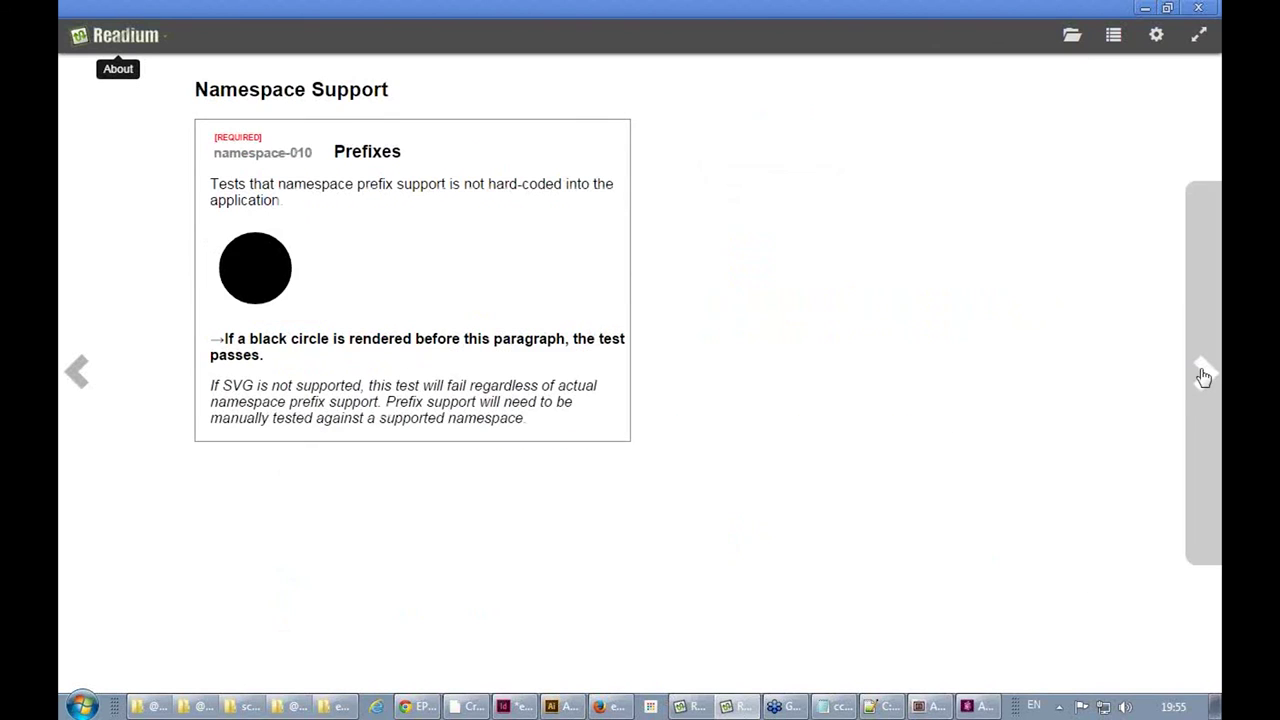
{"action": "left_click", "coordinate": [1203, 375]}
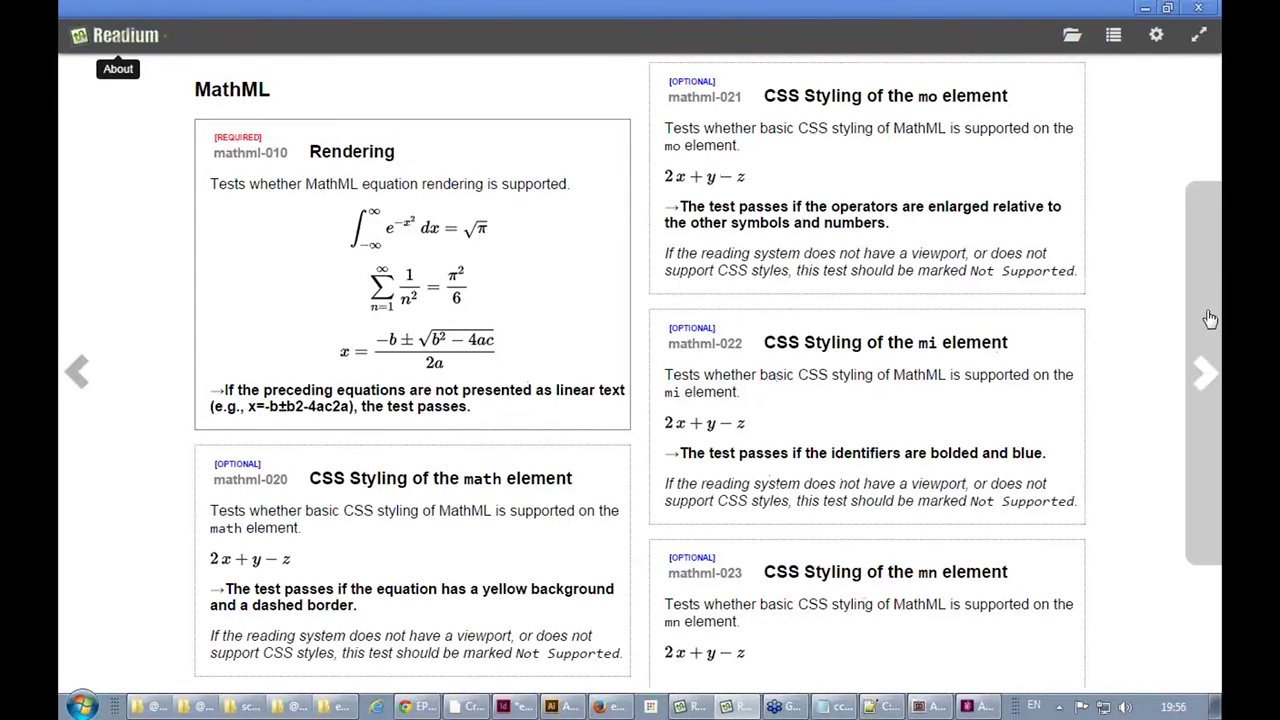
{"action": "left_click", "coordinate": [981, 706]}
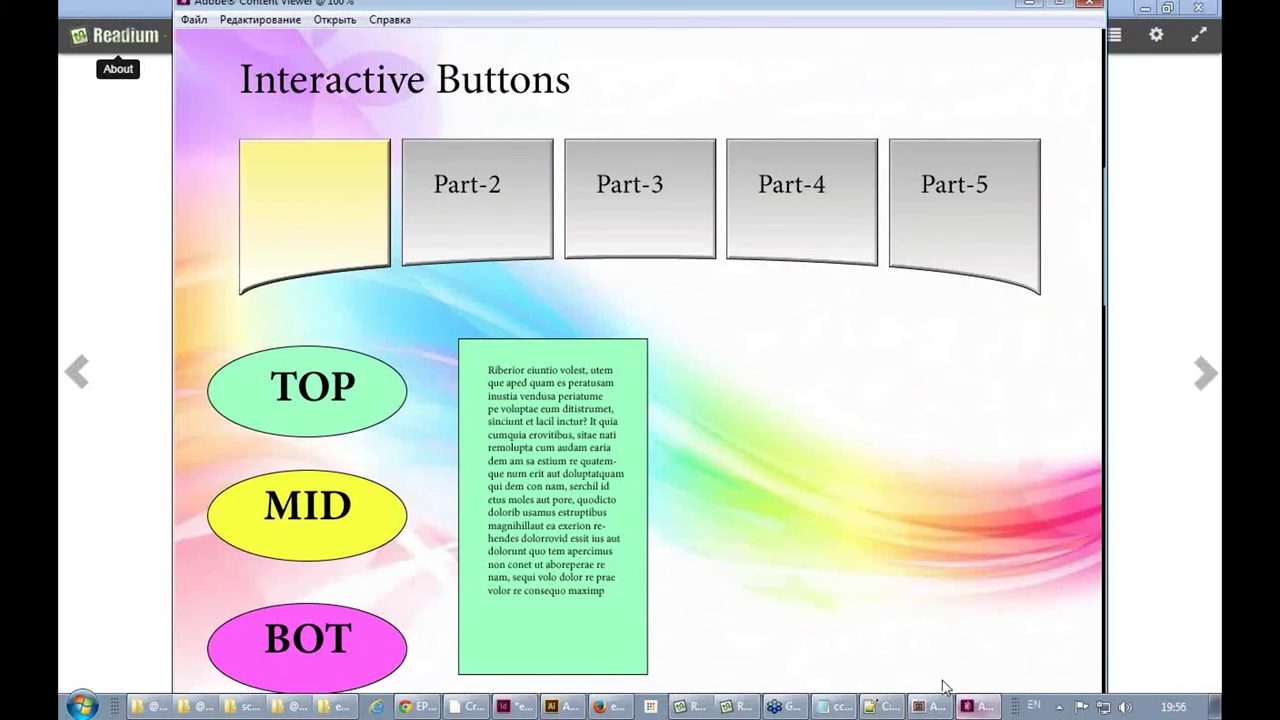
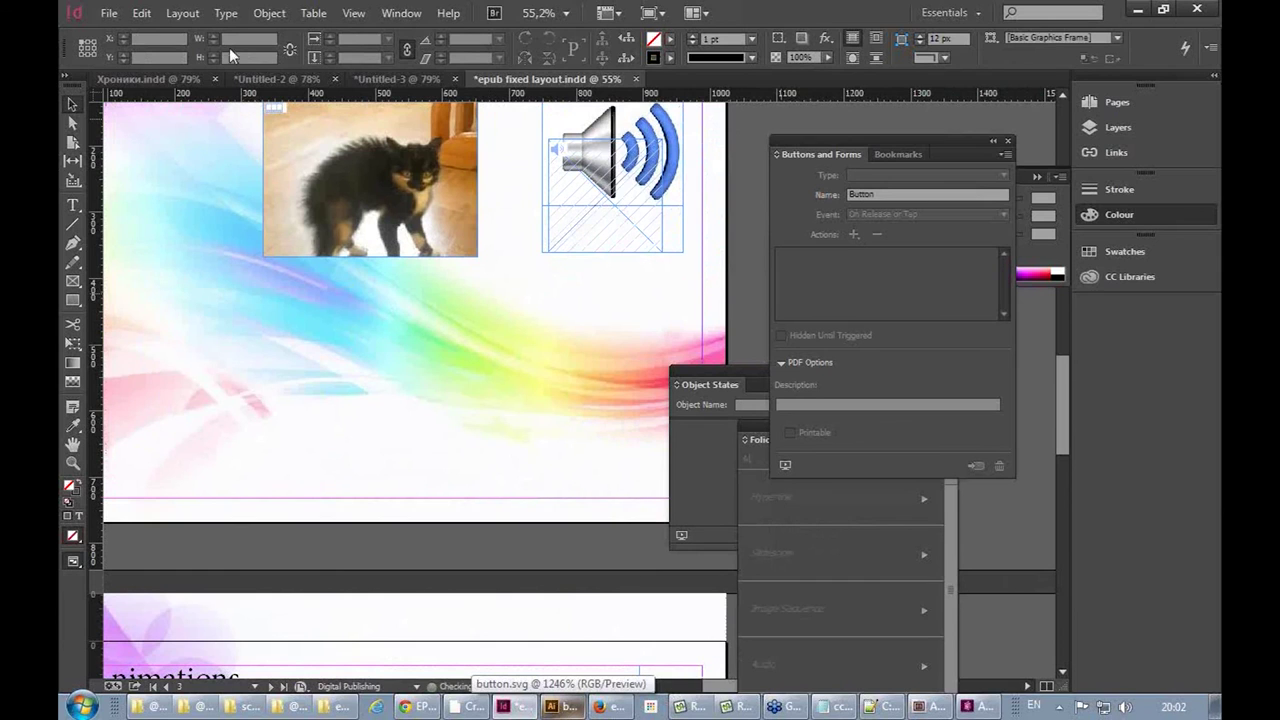
Insert the button's SVG code as an HTML snippet on the Video & Audio page, and enlarge its relocated frame to 234 × 180 px
{"action": "left_click", "coordinate": [264, 15]}
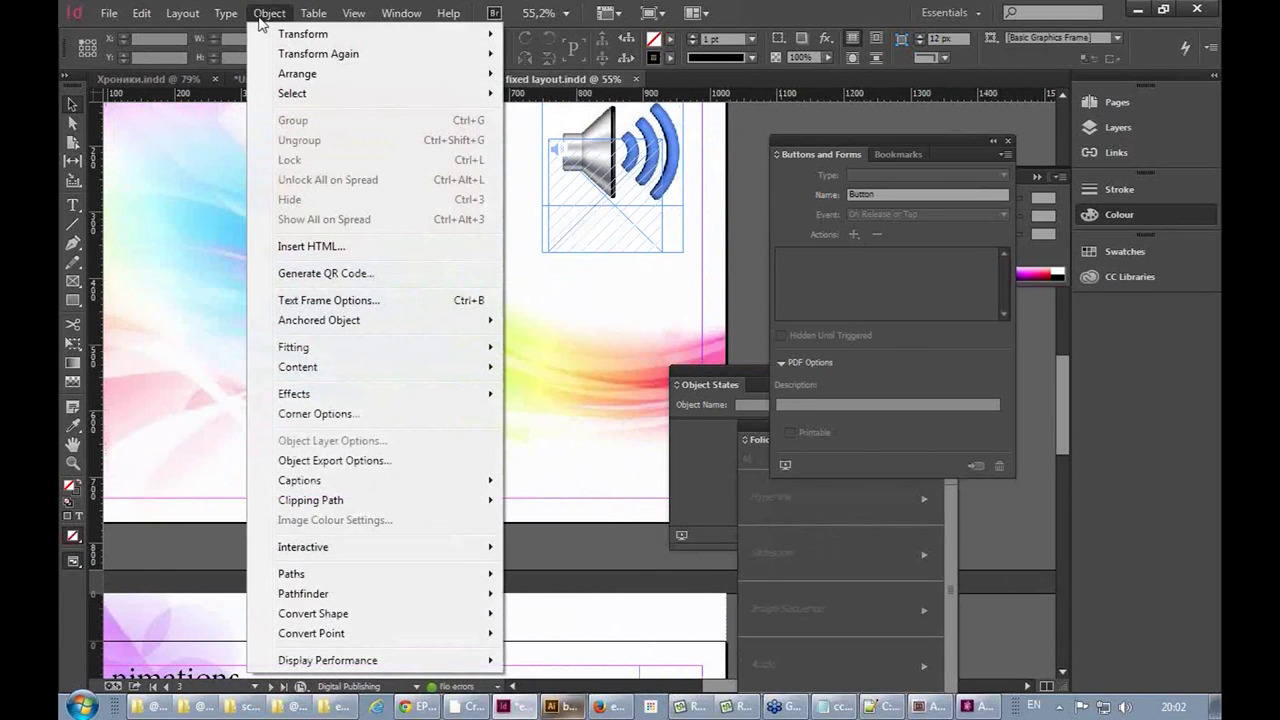
{"action": "left_click", "coordinate": [310, 246]}
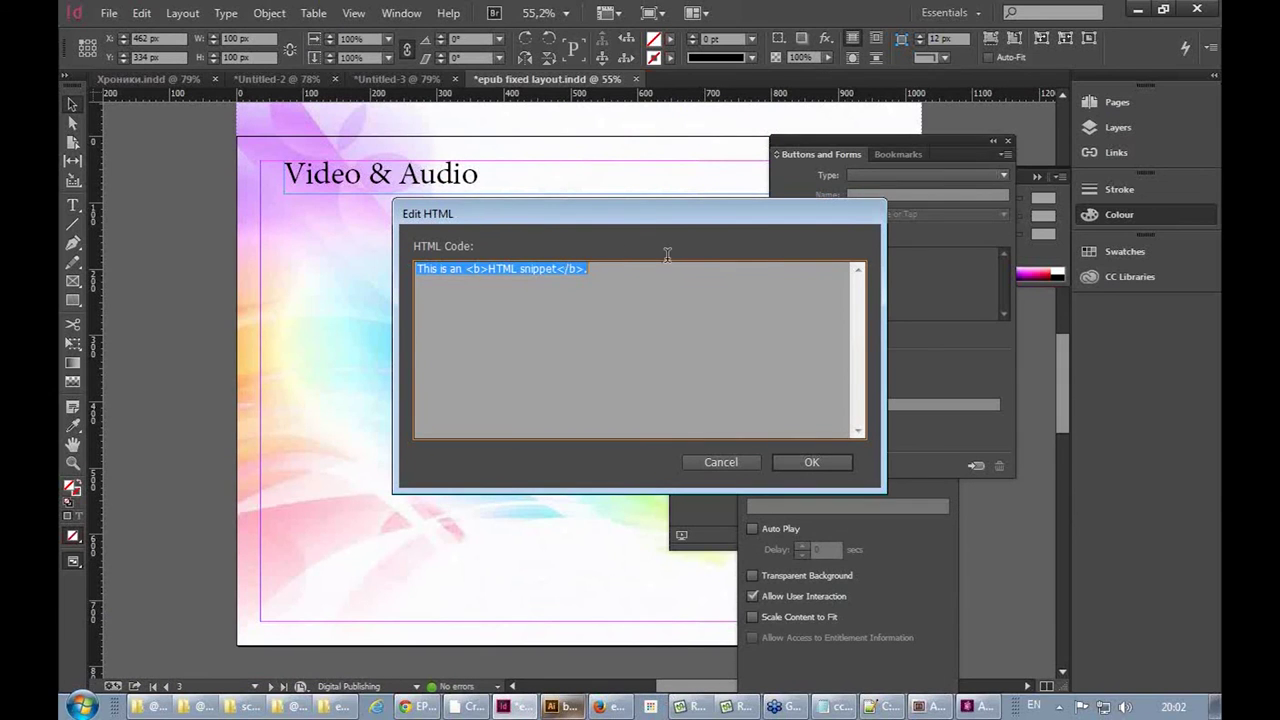
{"action": "type", "text": "<svg version=\"1.1\" id=\"Layer_1\" xmlns=\"http://www.w3.org/2000/svg\" xmlns:xlink=\"http://www.w3.org/1999/xlink\" x=\"0px\" y=\"0px\" \t width=\"50px\" height=\"50px\" viewBox=\"0 0 50 50\" enable-background=\"new 0 0 50 50\" xml:space=\"preserve\"> <circle fill=\"#999999\" cx=\"25.068\" cy=\"25.85\" r=\"22.633\"/> <polygon fill=\"#FF0000\" points=\"17.356,22 25.999,7.031 34.641,22 \"/> <polygon fill=\"#00FF00\" points=\"17.356,28 25.999,42.969 34.641,28 \"/> </svg>"}
{"action": "left_click", "coordinate": [812, 462]}
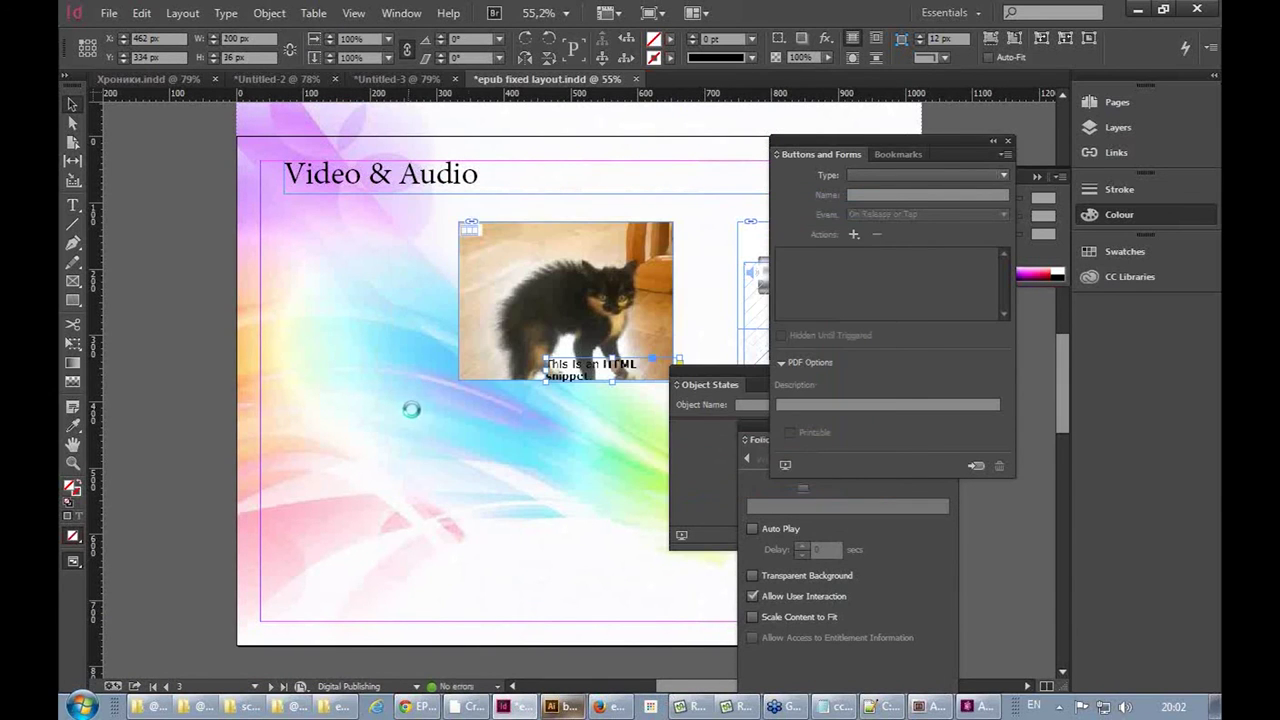
{"action": "left_click_drag", "start_coordinate": [576, 366], "coordinate": [386, 485]}
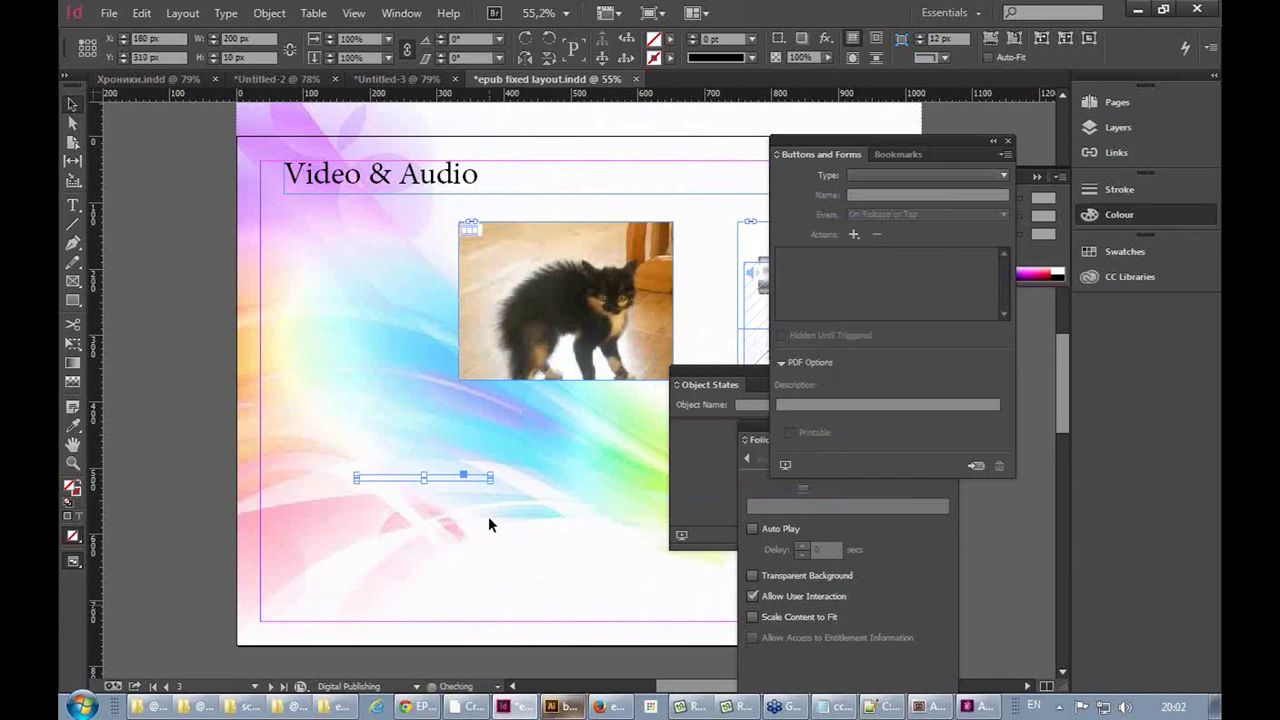
{"action": "left_click_drag", "start_coordinate": [490, 478], "coordinate": [507, 561]}
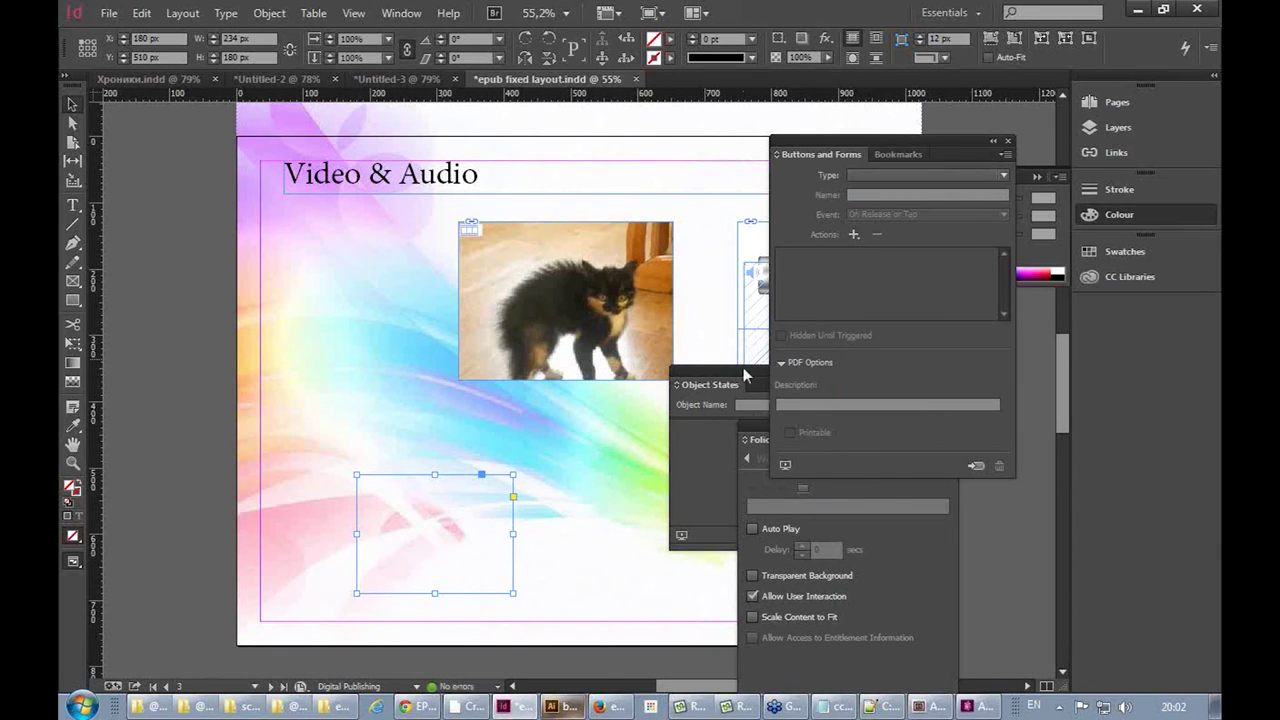
Show the Video & Audio page in EPUB Interactivity Preview to check the snippet, and glance at Adobe Content Viewer
{"action": "left_click", "coordinate": [392, 16]}
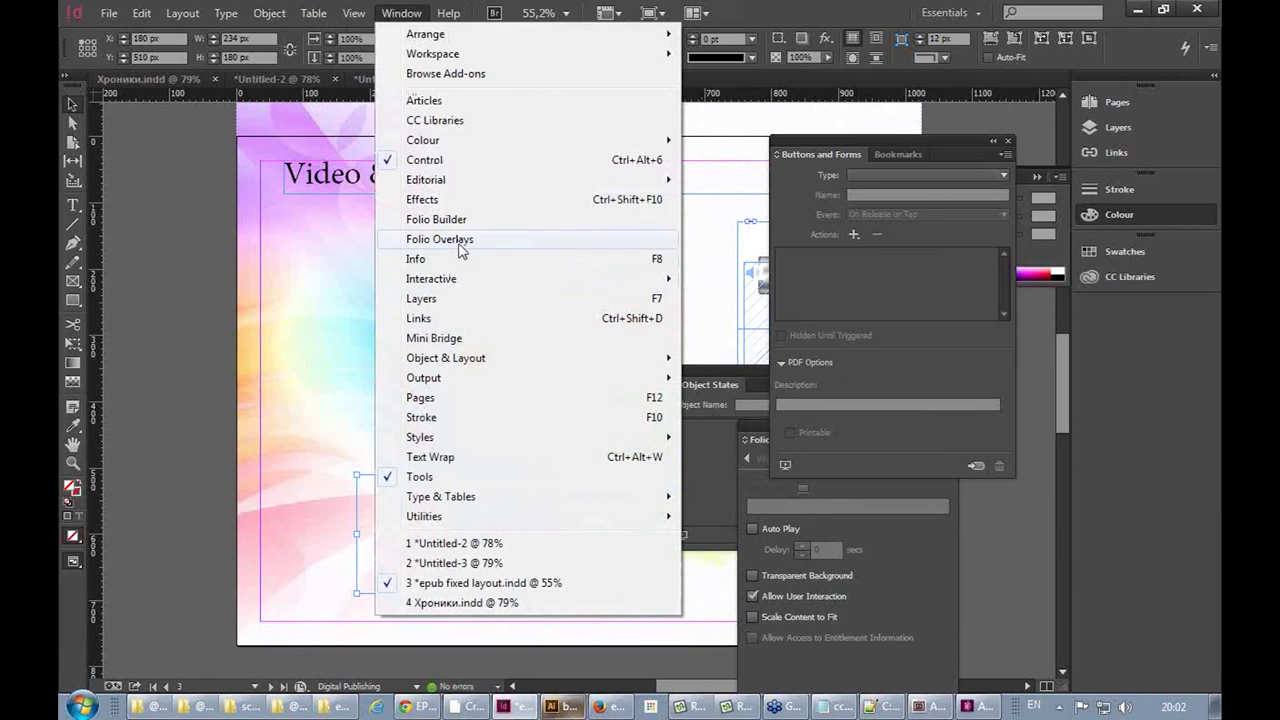
{"action": "mouse_move", "coordinate": [471, 278]}
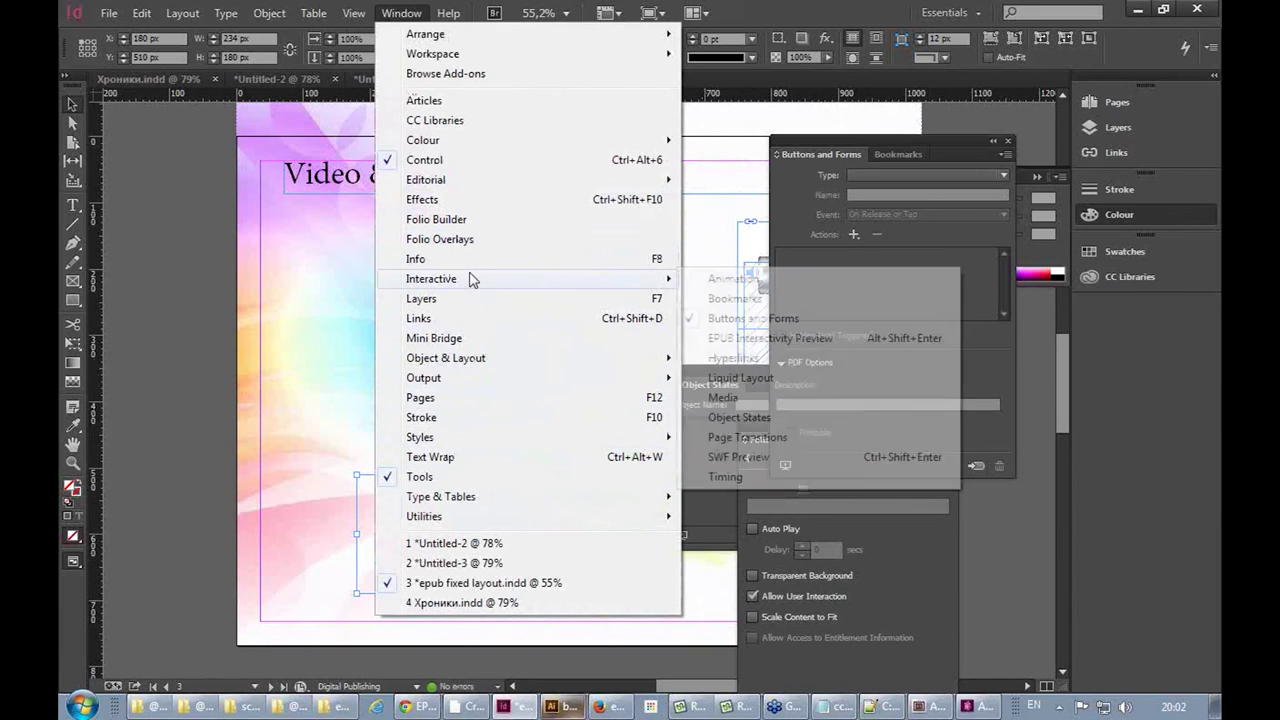
{"action": "left_click", "coordinate": [745, 338]}
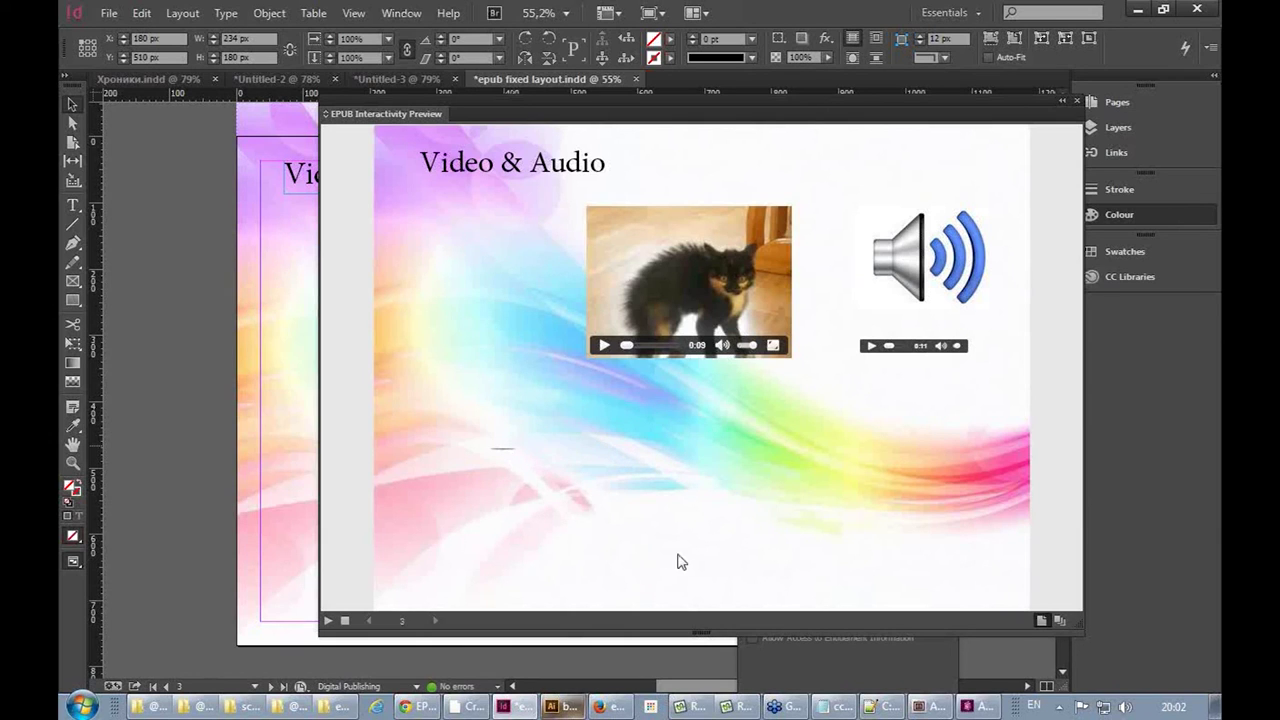
{"action": "left_click", "coordinate": [187, 316]}
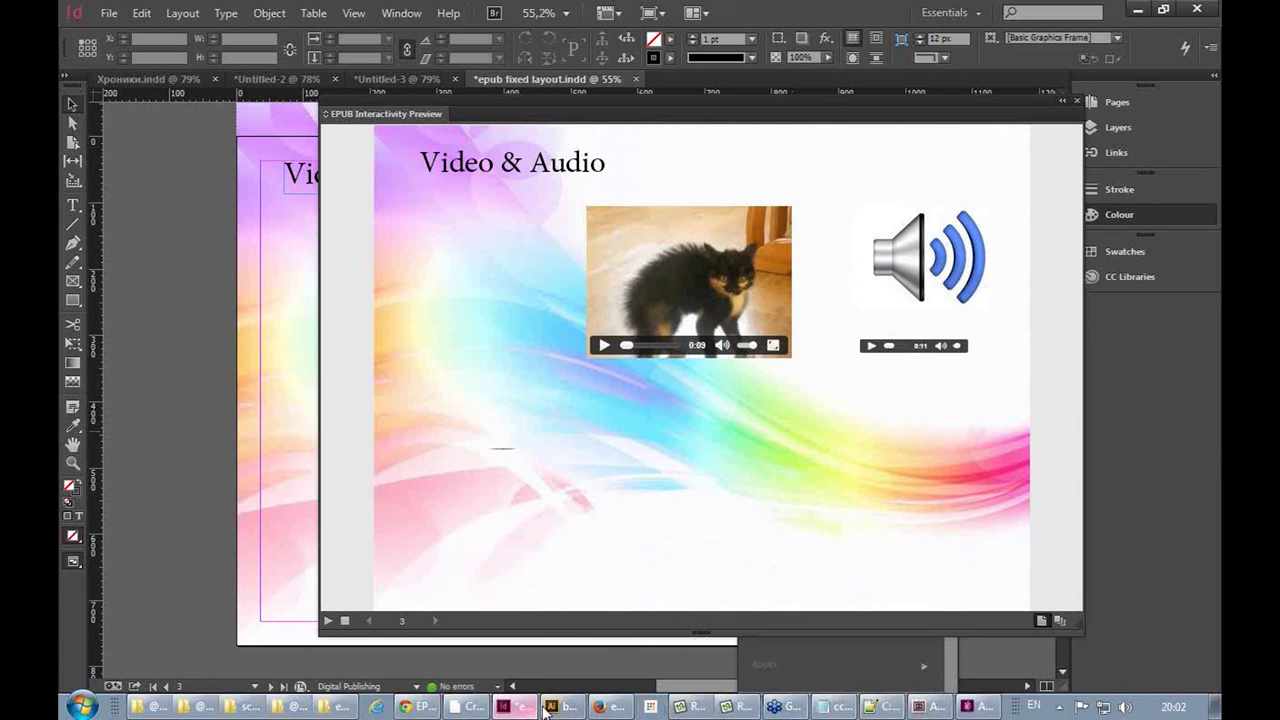
{"action": "left_click", "coordinate": [975, 706]}
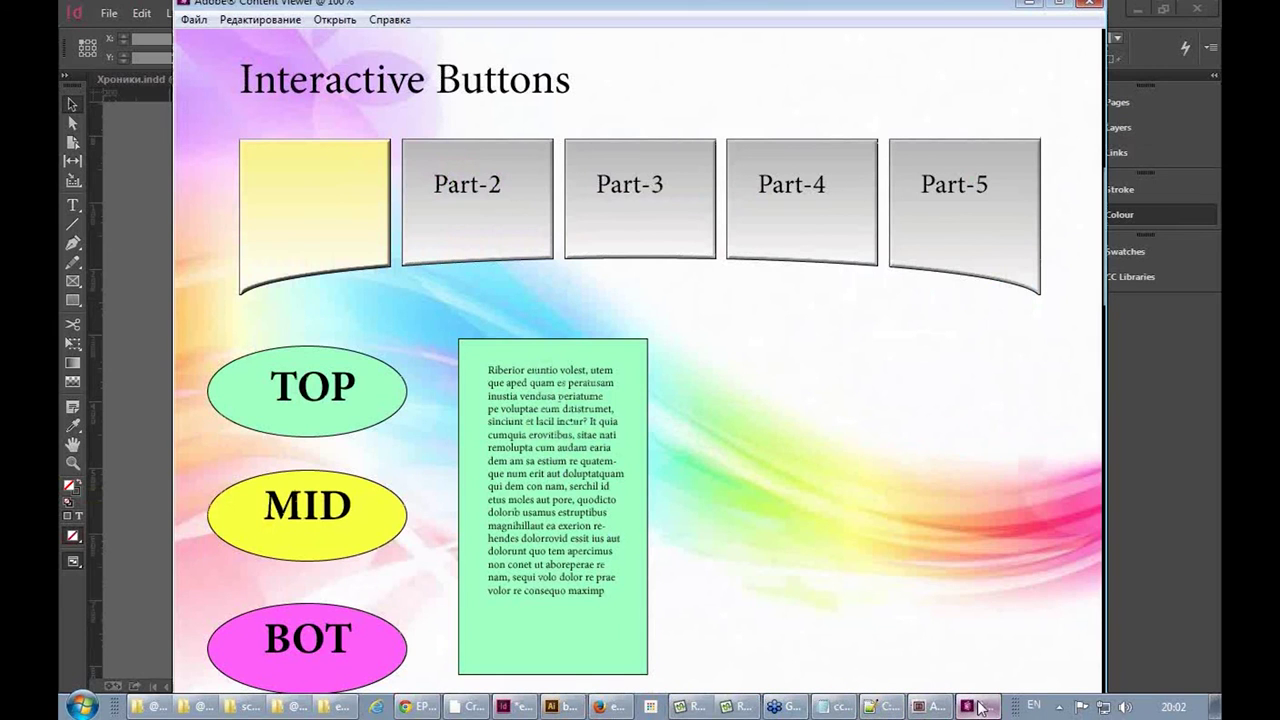
{"action": "left_click", "coordinate": [503, 706]}
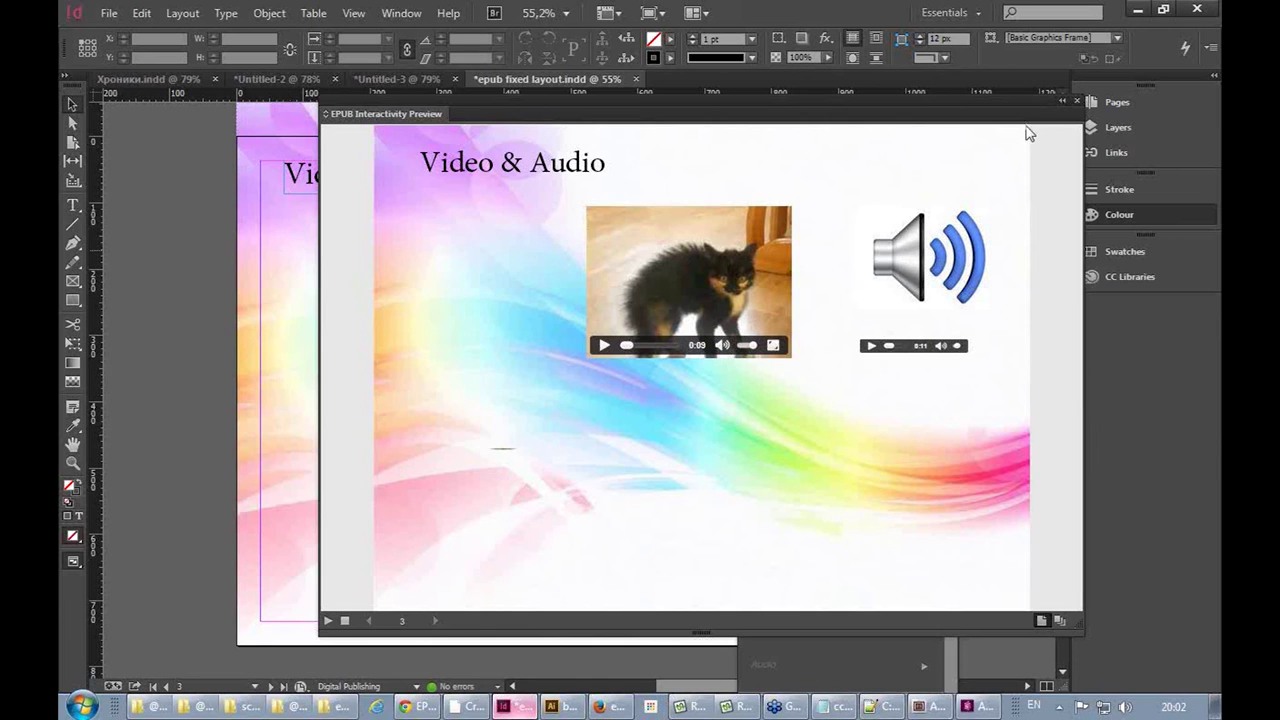
Collapse the interactivity preview and delete the HTML snippet frame from the Video & Audio page
{"action": "left_click", "coordinate": [1062, 101]}
{"action": "left_click", "coordinate": [470, 527]}
{"action": "key", "text": "Delete"}
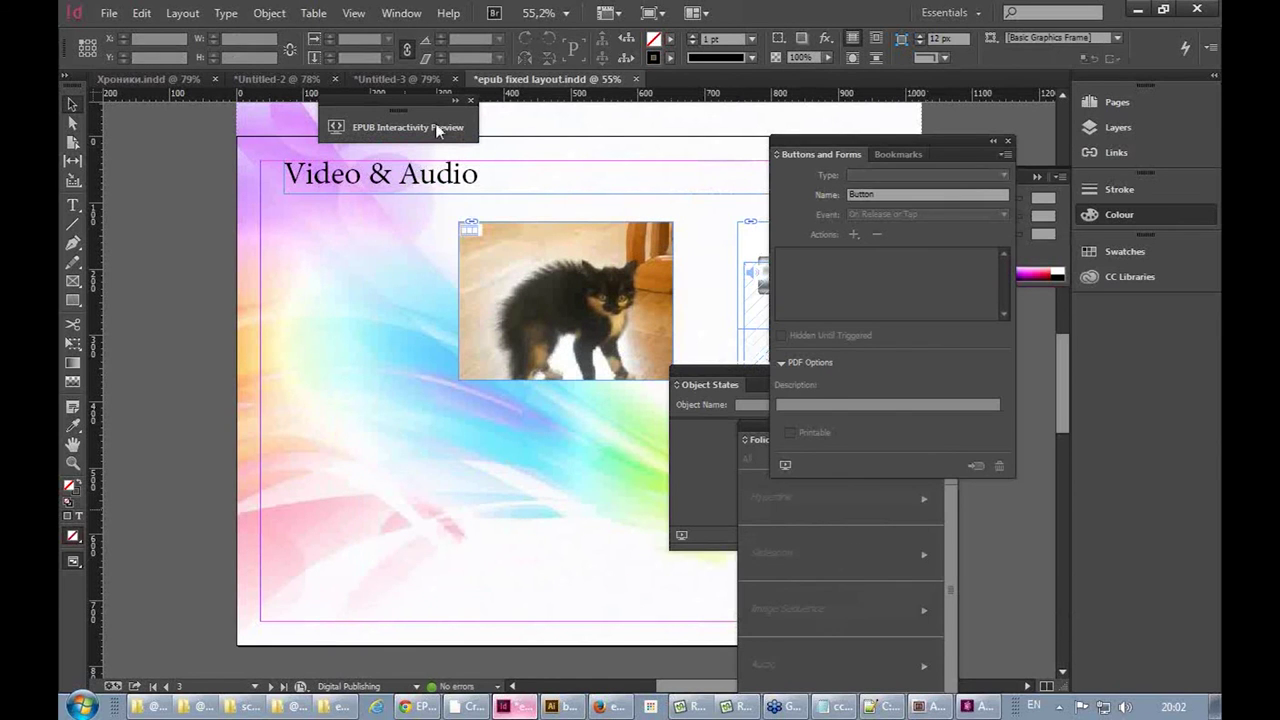
{"action": "left_click", "coordinate": [430, 130]}
{"action": "left_click", "coordinate": [393, 136]}
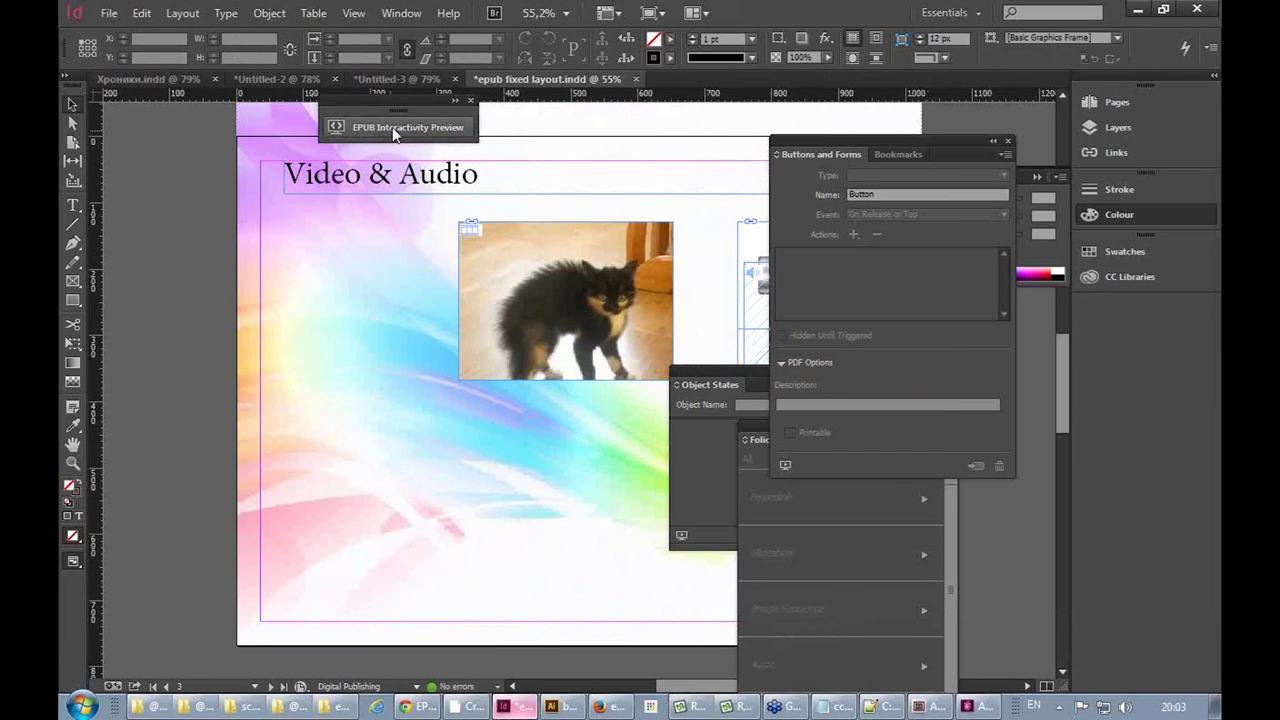
Draw a 334 × 240 px rectangle below the video on the Video & Audio page, and enter <img src="button.svg"> as HTML snippet code
{"action": "left_click", "coordinate": [72, 299]}
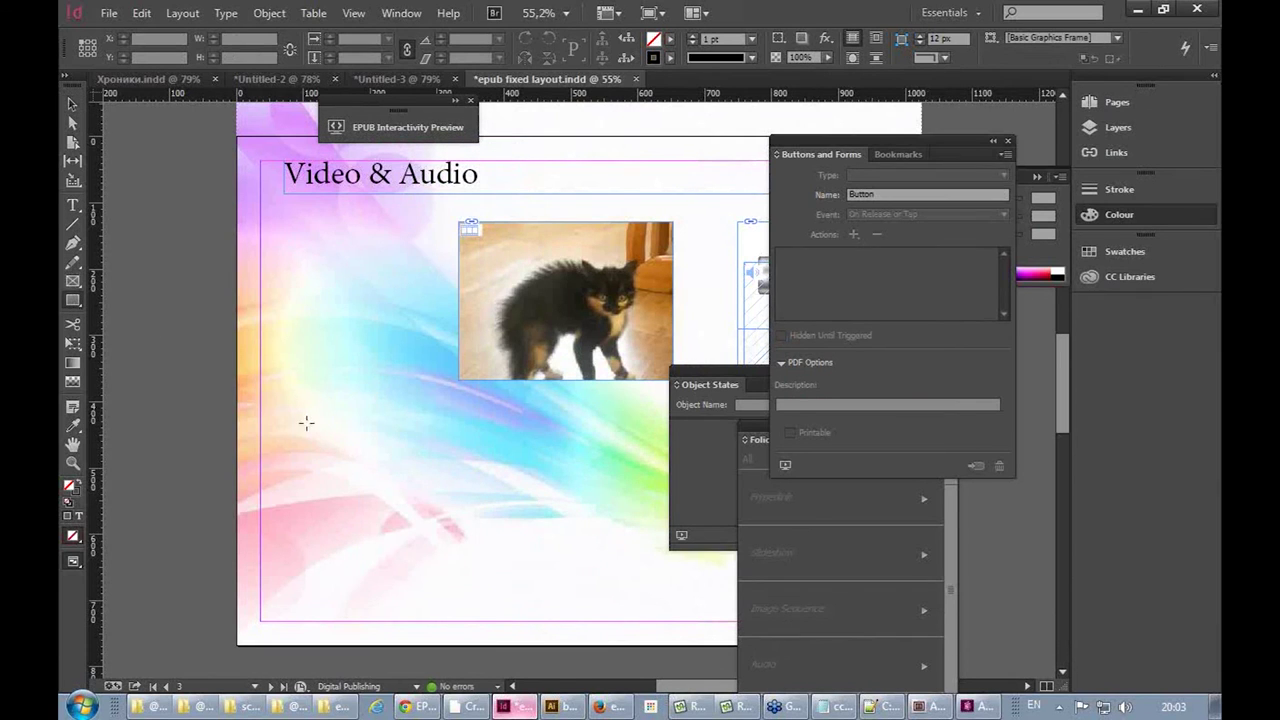
{"action": "mouse_move", "coordinate": [316, 424]}
{"action": "left_mouse_down"}
{"action": "mouse_move", "coordinate": [543, 571]}
{"action": "mouse_move", "coordinate": [540, 583]}
{"action": "left_mouse_up"}
{"action": "left_click", "coordinate": [266, 14]}
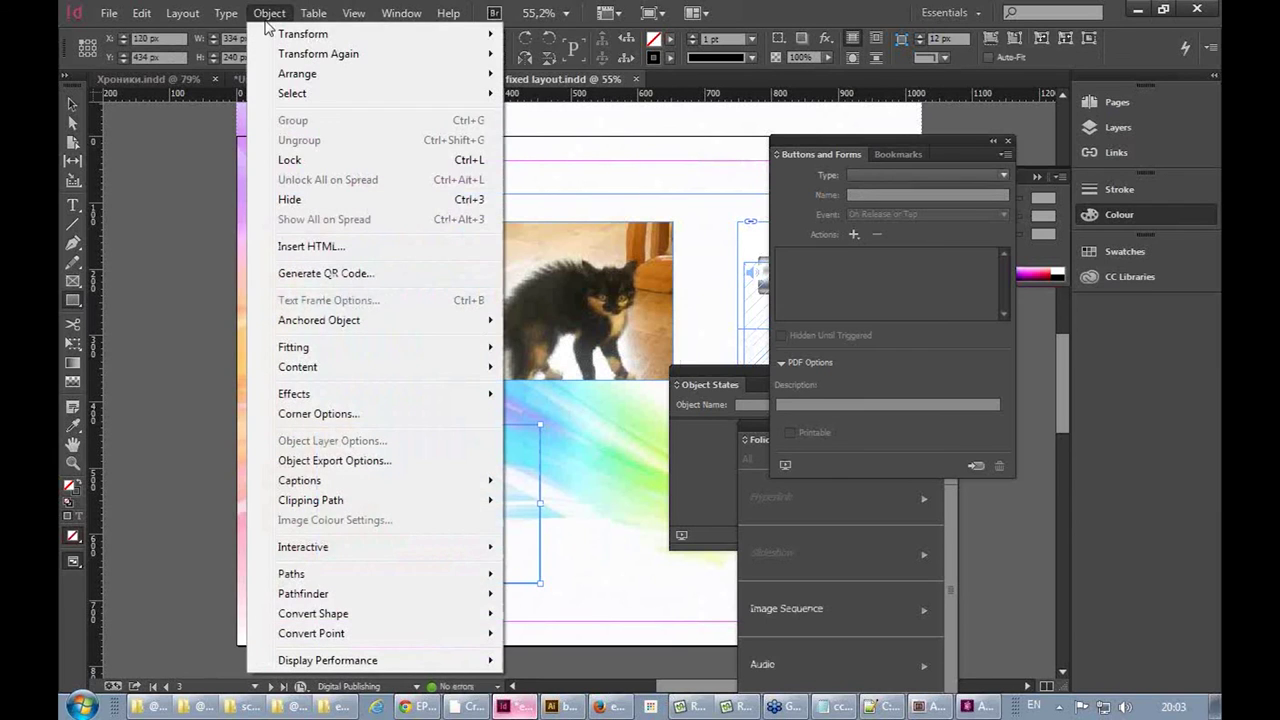
{"action": "left_click", "coordinate": [318, 246]}
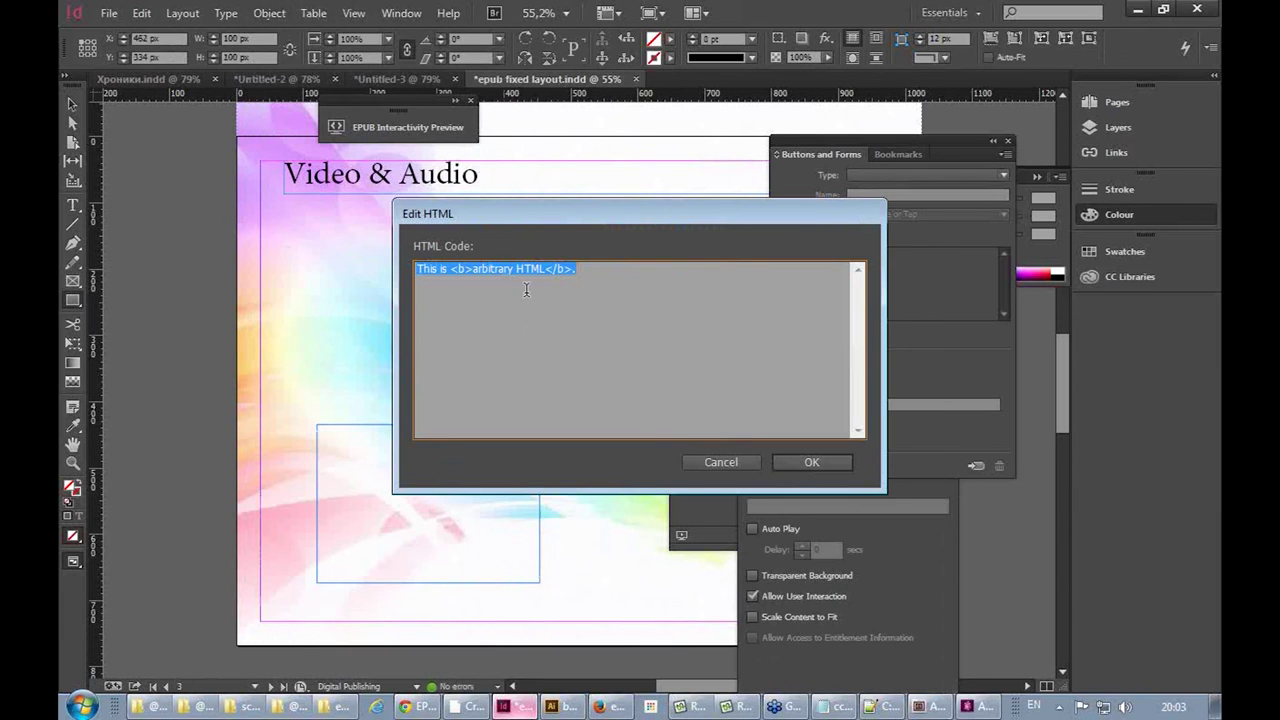
{"action": "type", "text": "<img src=\"button.svg\">"}
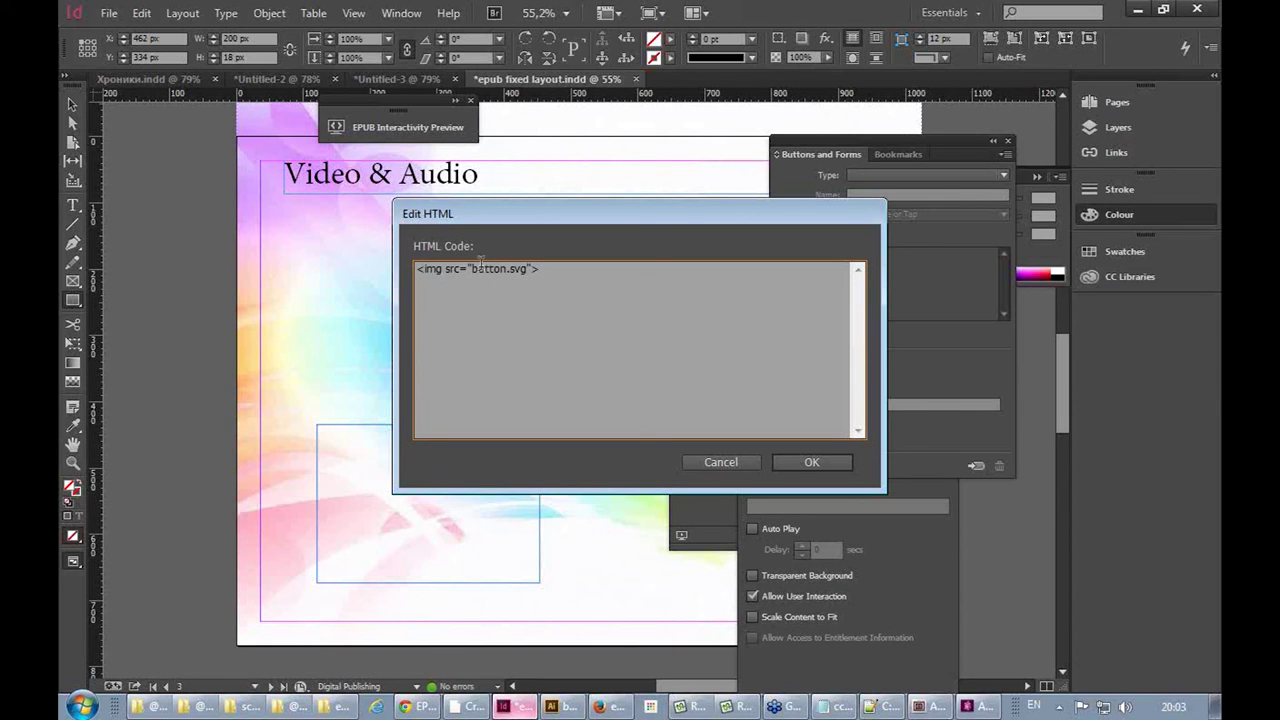
{"action": "left_click", "coordinate": [335, 710]}
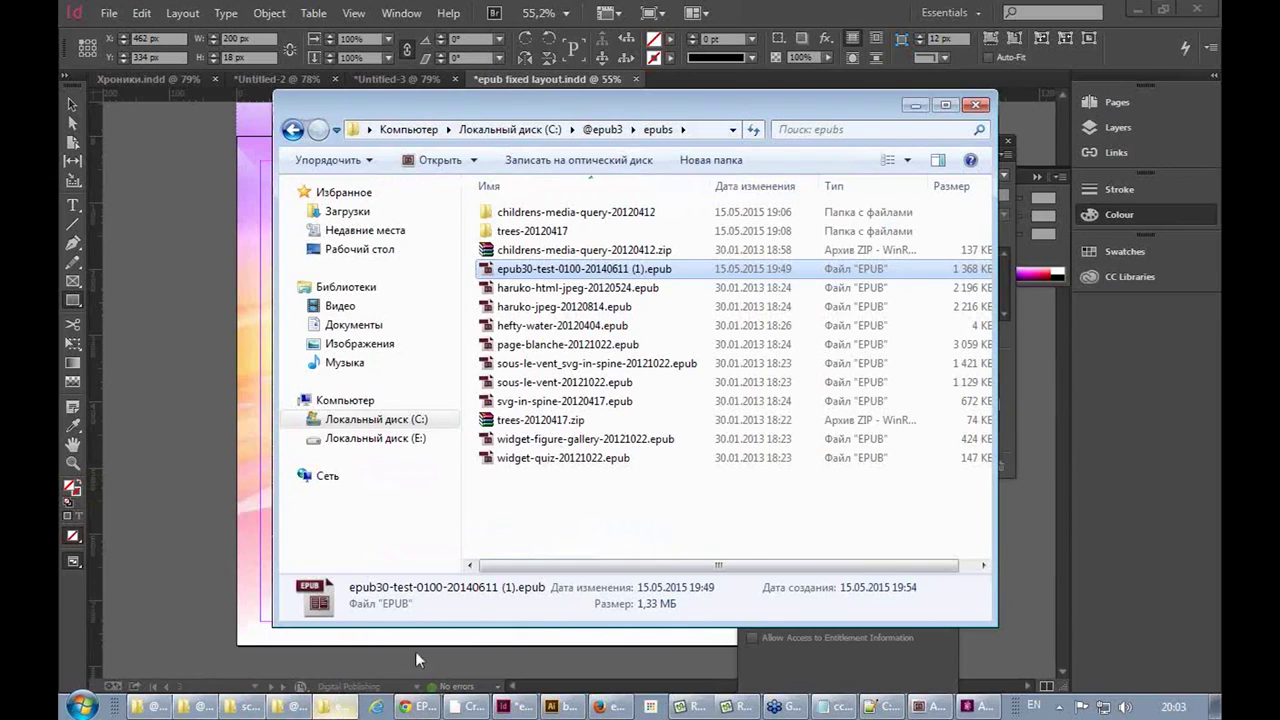
{"action": "left_click", "coordinate": [602, 129]}
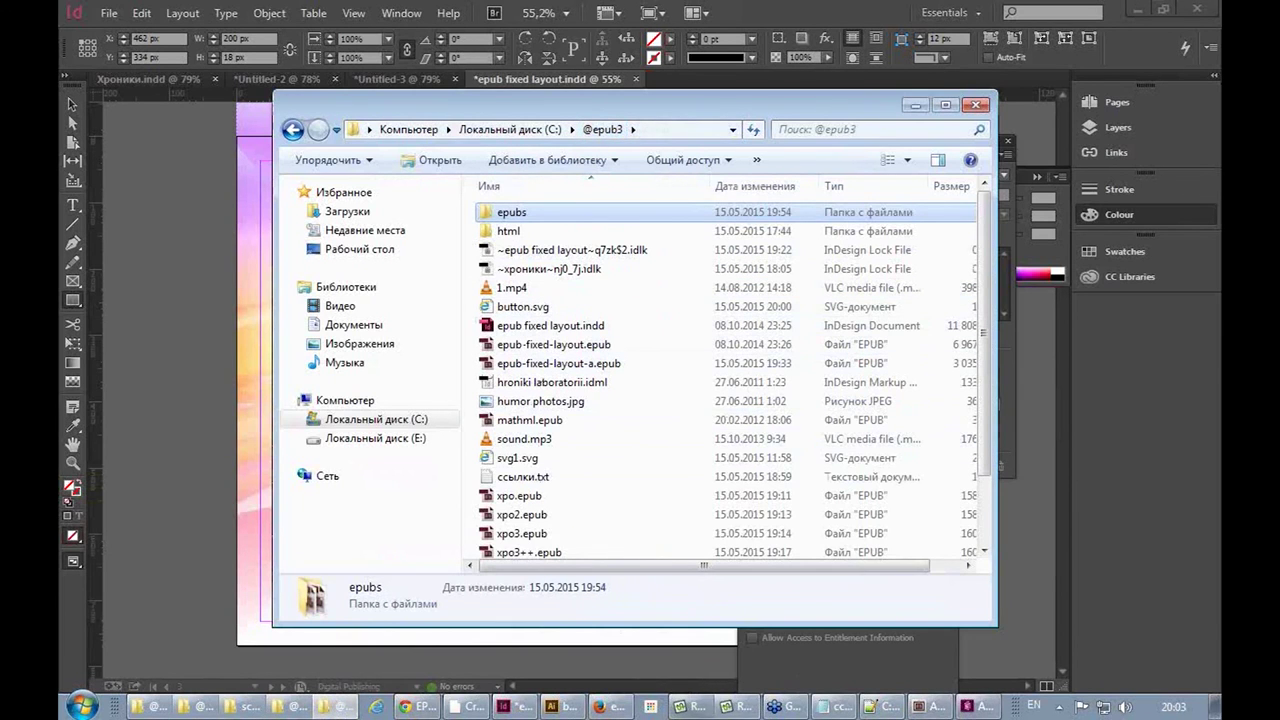
{"action": "left_click", "coordinate": [505, 708]}
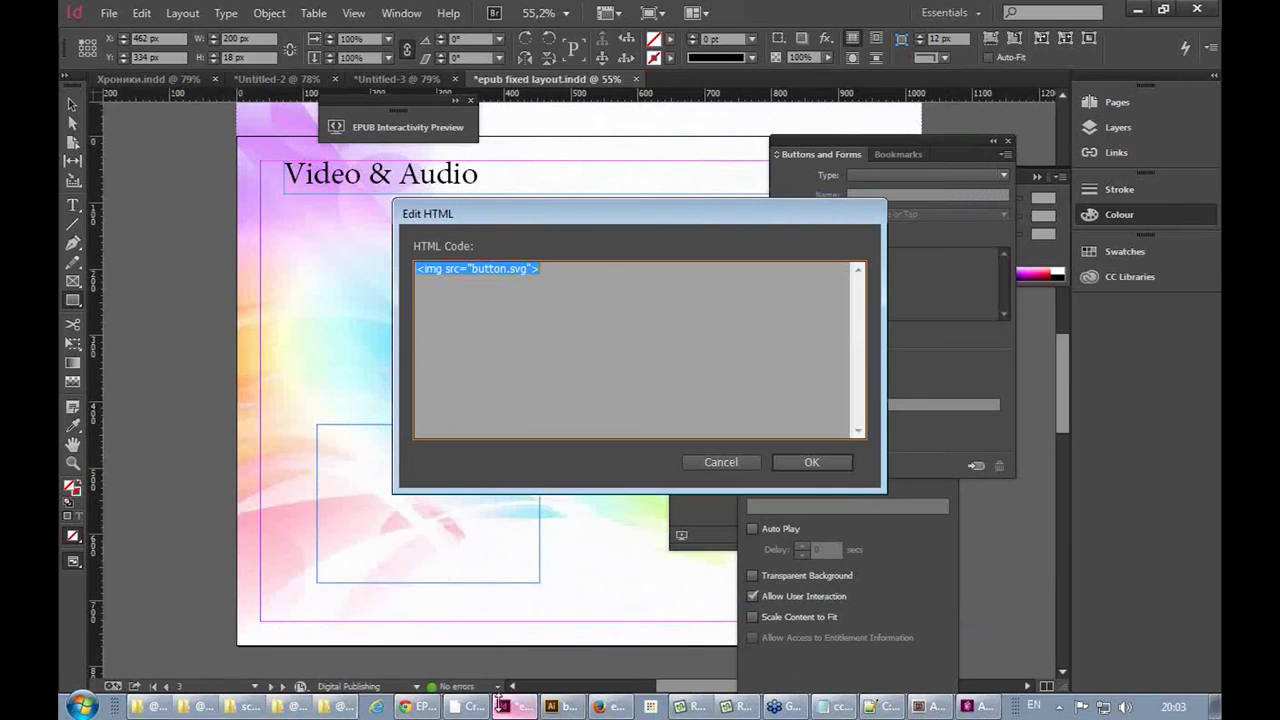
{"action": "left_click", "coordinate": [812, 462]}
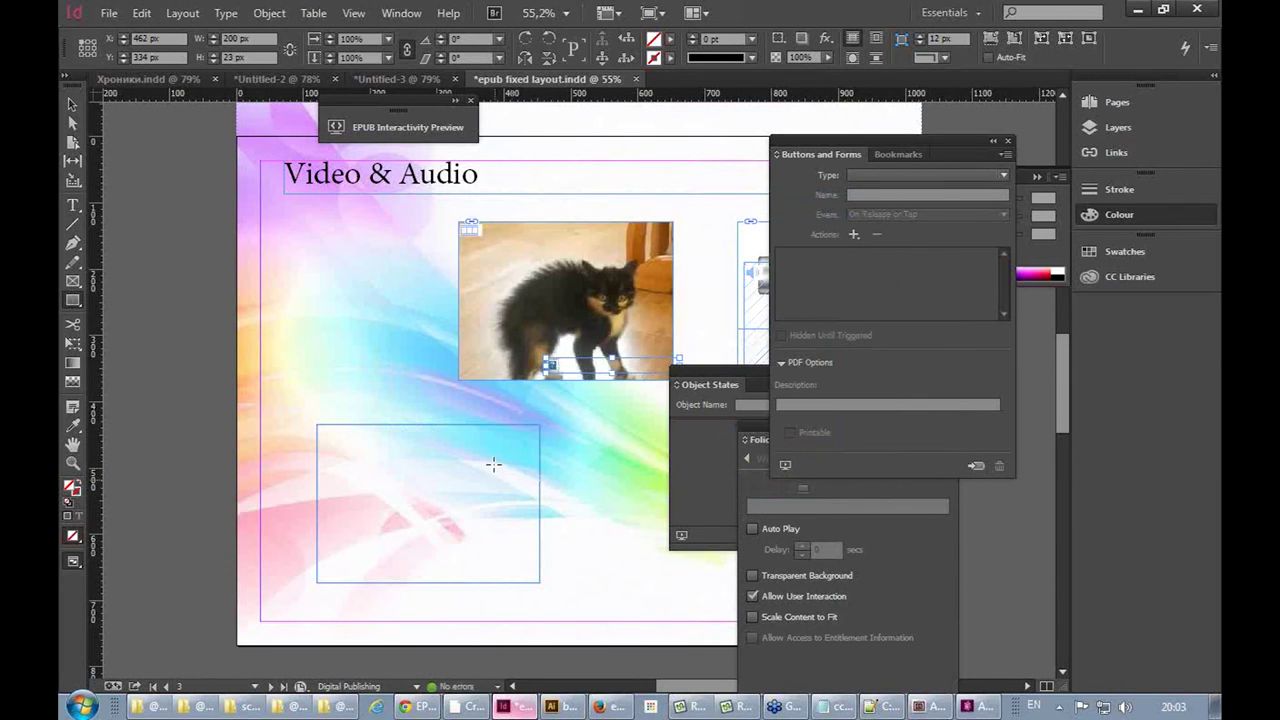
{"action": "left_click", "coordinate": [70, 105]}
{"action": "left_click", "coordinate": [375, 466]}
{"action": "left_click", "coordinate": [394, 431]}
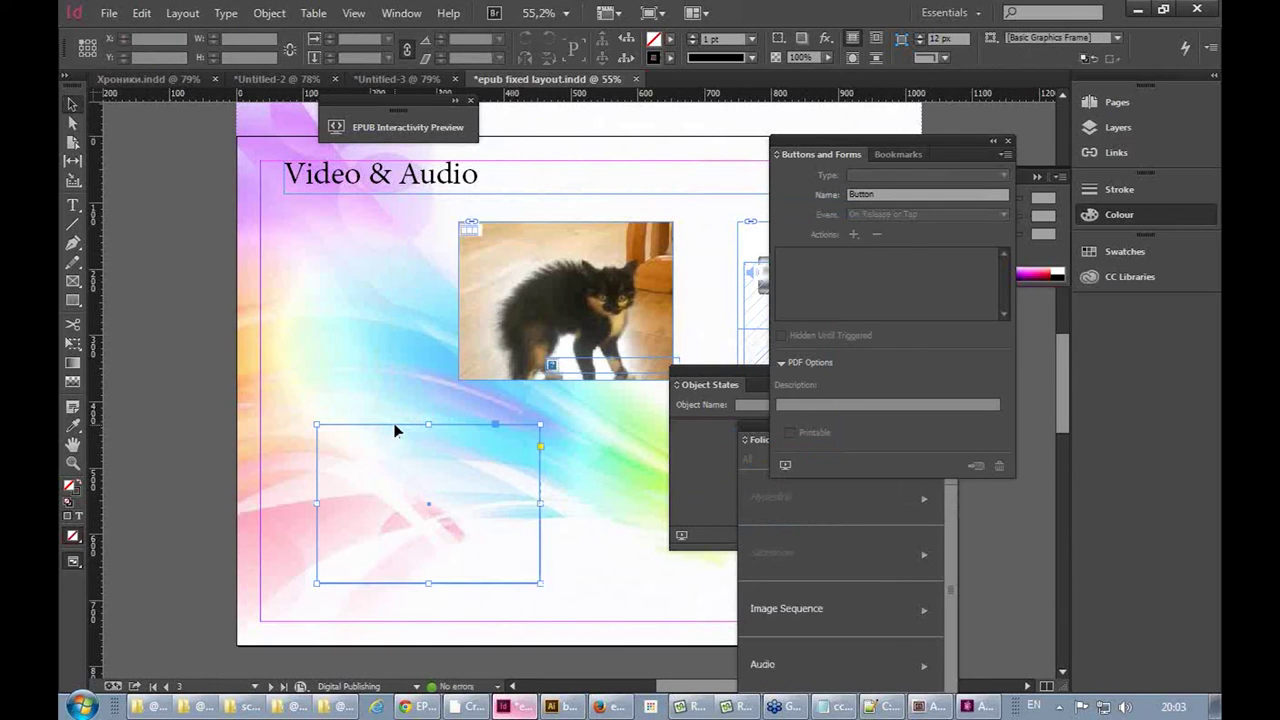
{"action": "left_click", "coordinate": [269, 13]}
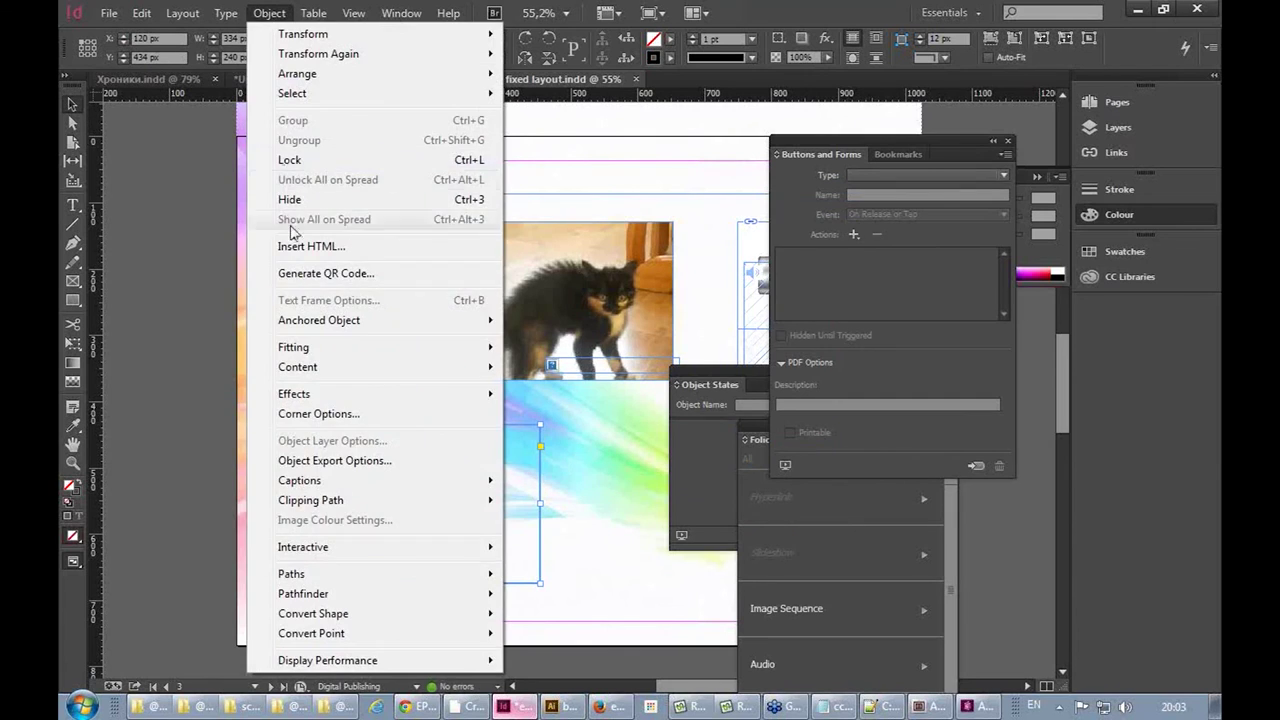
{"action": "left_click", "coordinate": [296, 250]}
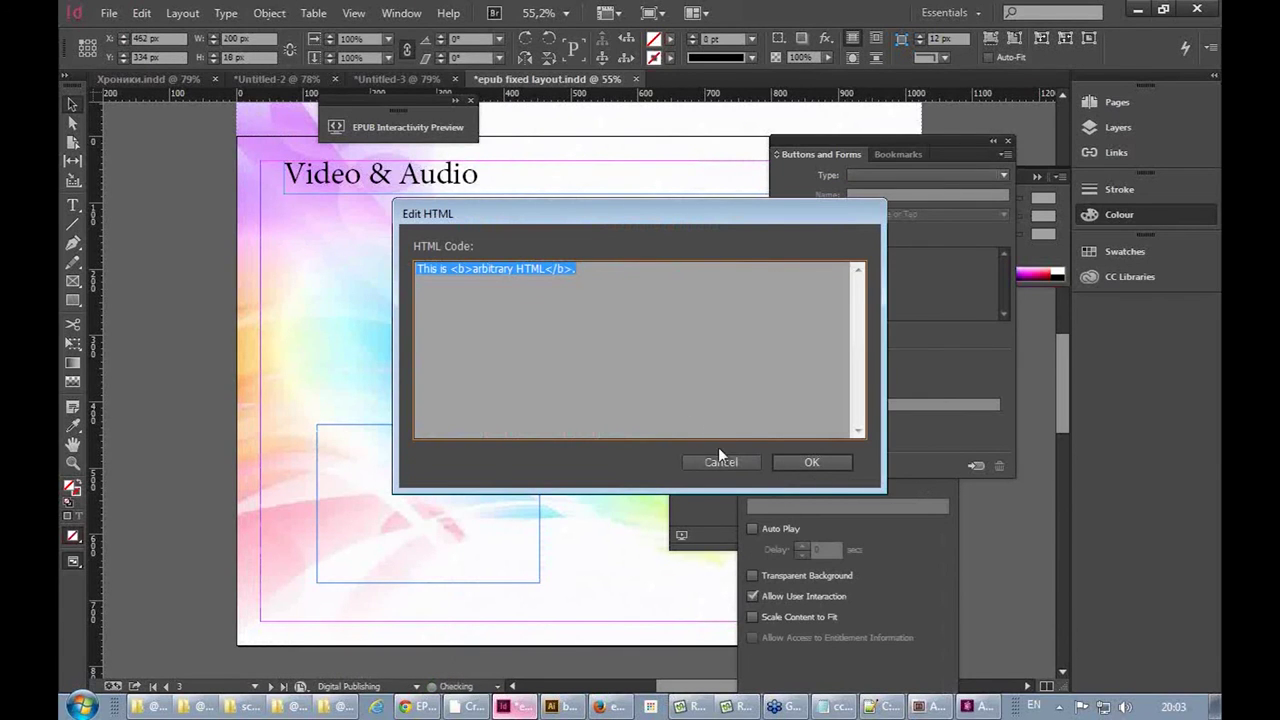
{"action": "left_click", "coordinate": [720, 462]}
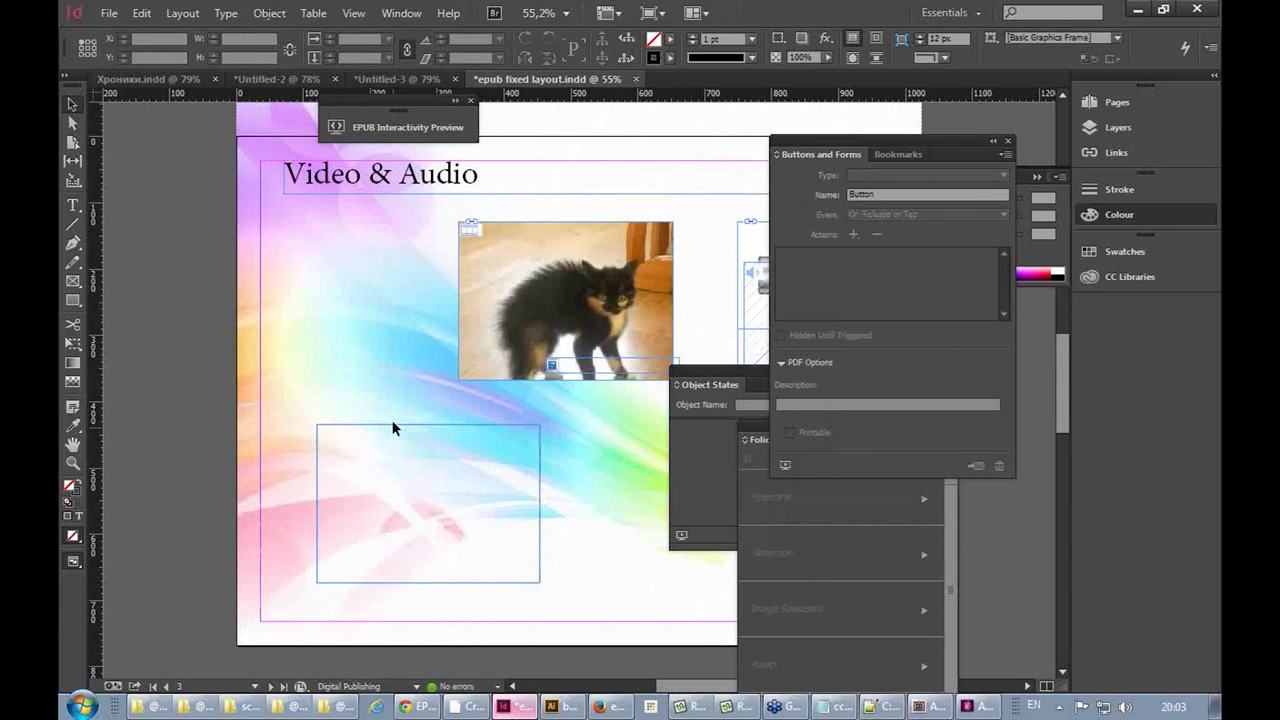
{"action": "left_click", "coordinate": [392, 424]}
{"action": "left_click", "coordinate": [262, 12]}
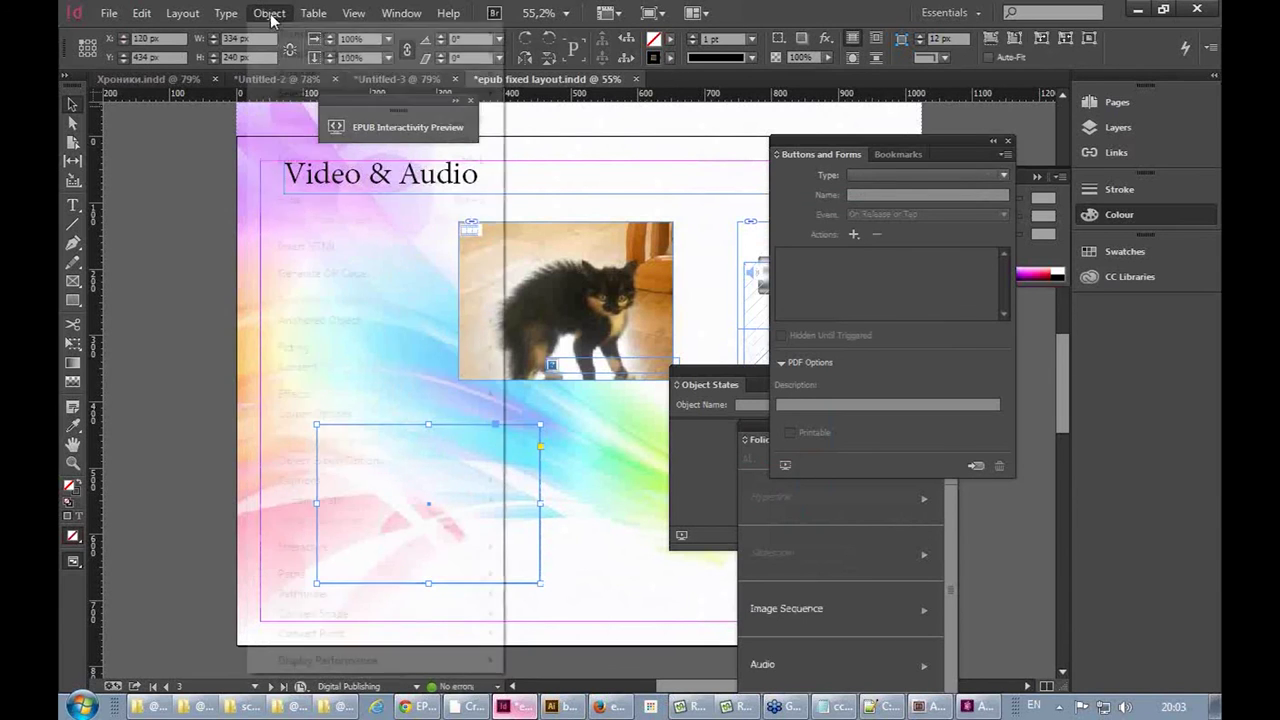
{"action": "left_click", "coordinate": [310, 248]}
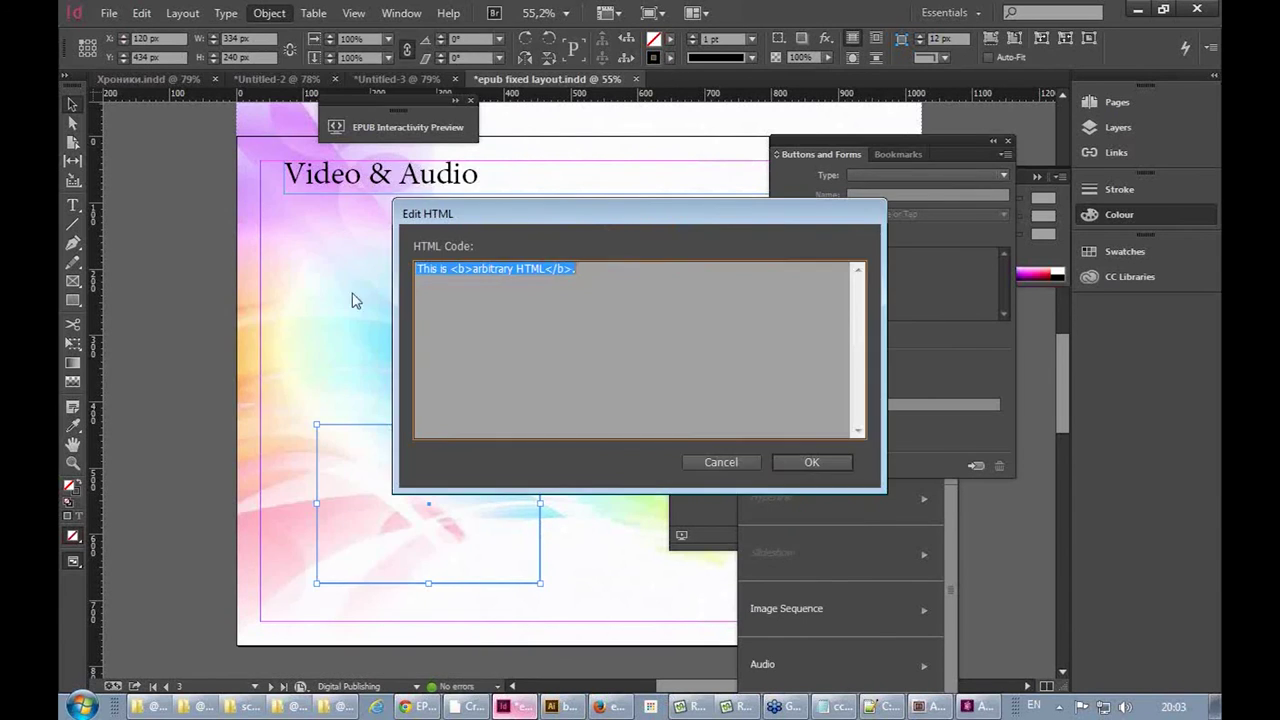
{"action": "left_click", "coordinate": [722, 462]}
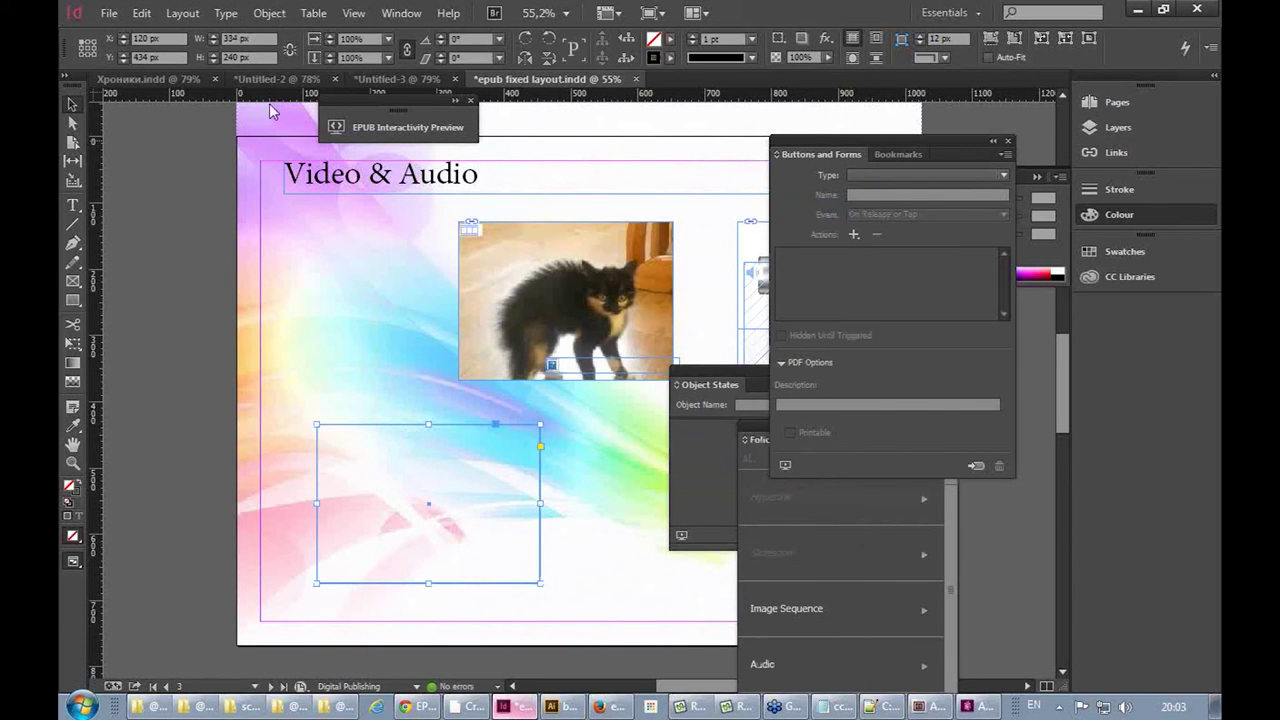
Insert another HTML snippet <img src="button.svg"> and move it just above the empty rectangle, at about X 226, Y 404 px
{"action": "left_click", "coordinate": [268, 13]}
{"action": "left_click", "coordinate": [321, 247]}
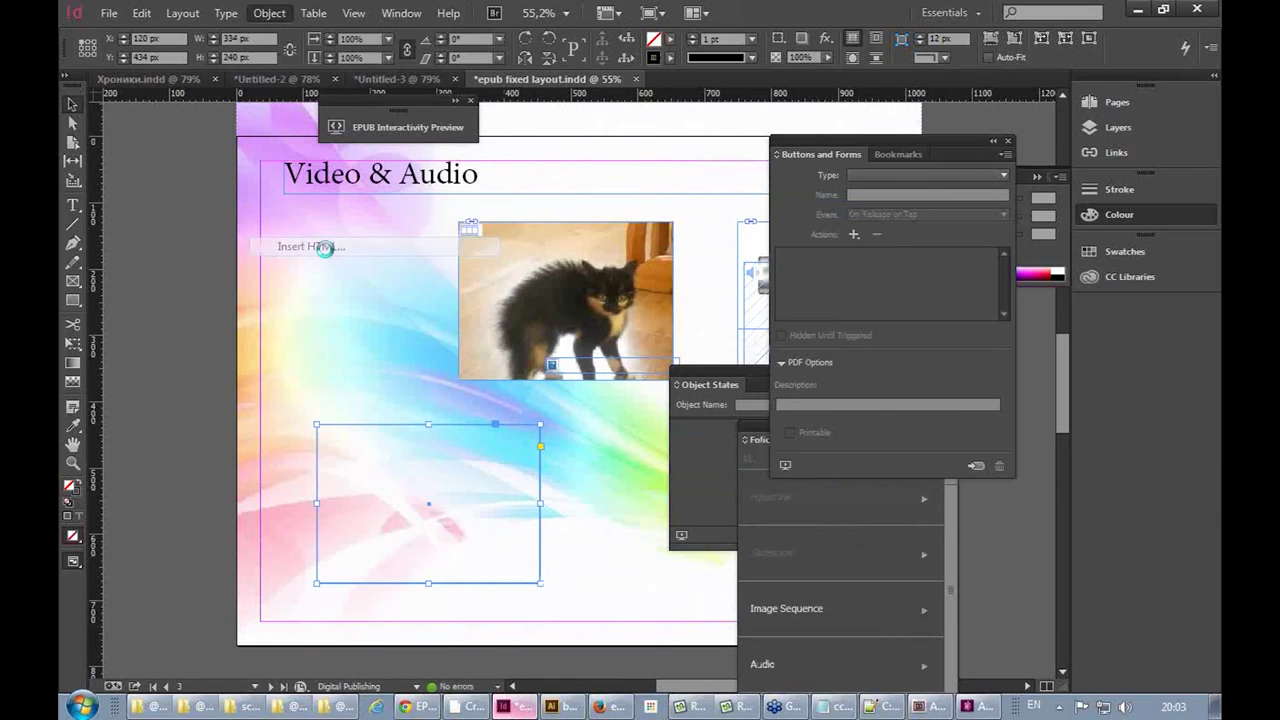
{"action": "type", "text": "<img src=\"button.svg\">"}
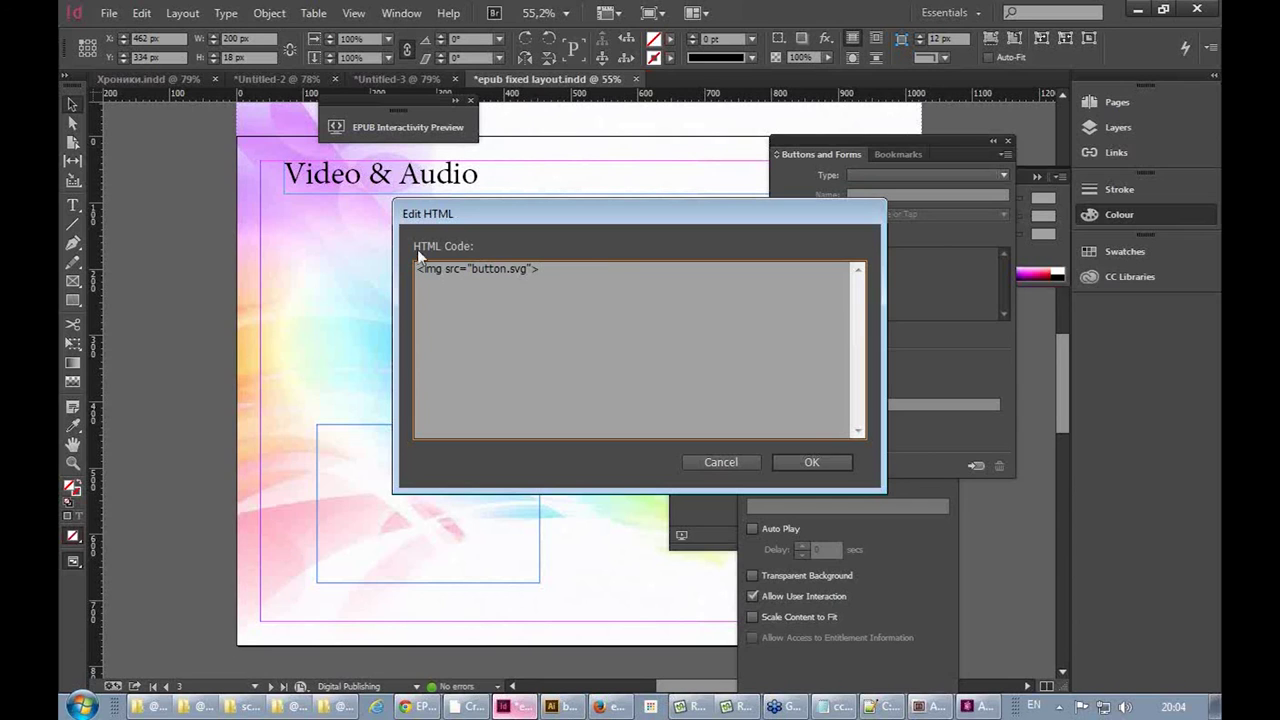
{"action": "left_click", "coordinate": [812, 462]}
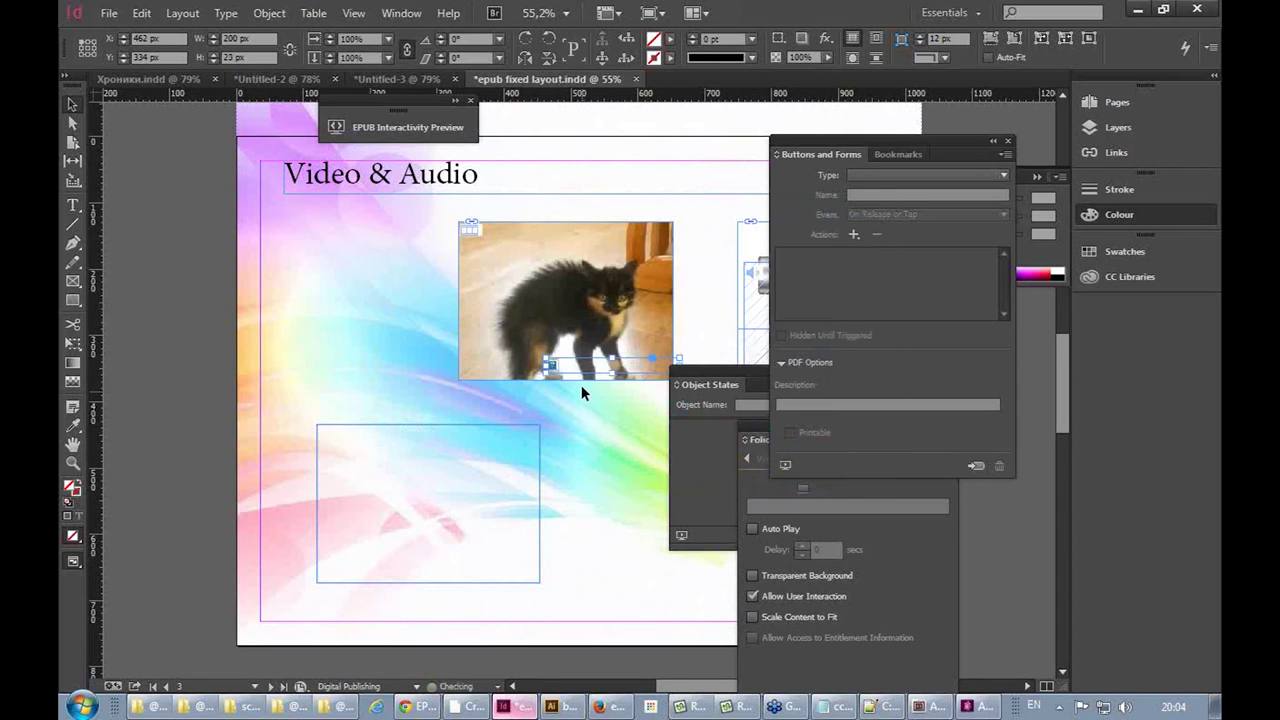
{"action": "left_click_drag", "start_coordinate": [585, 366], "coordinate": [421, 405]}
{"action": "left_click", "coordinate": [353, 411]}
{"action": "left_click", "coordinate": [402, 412]}
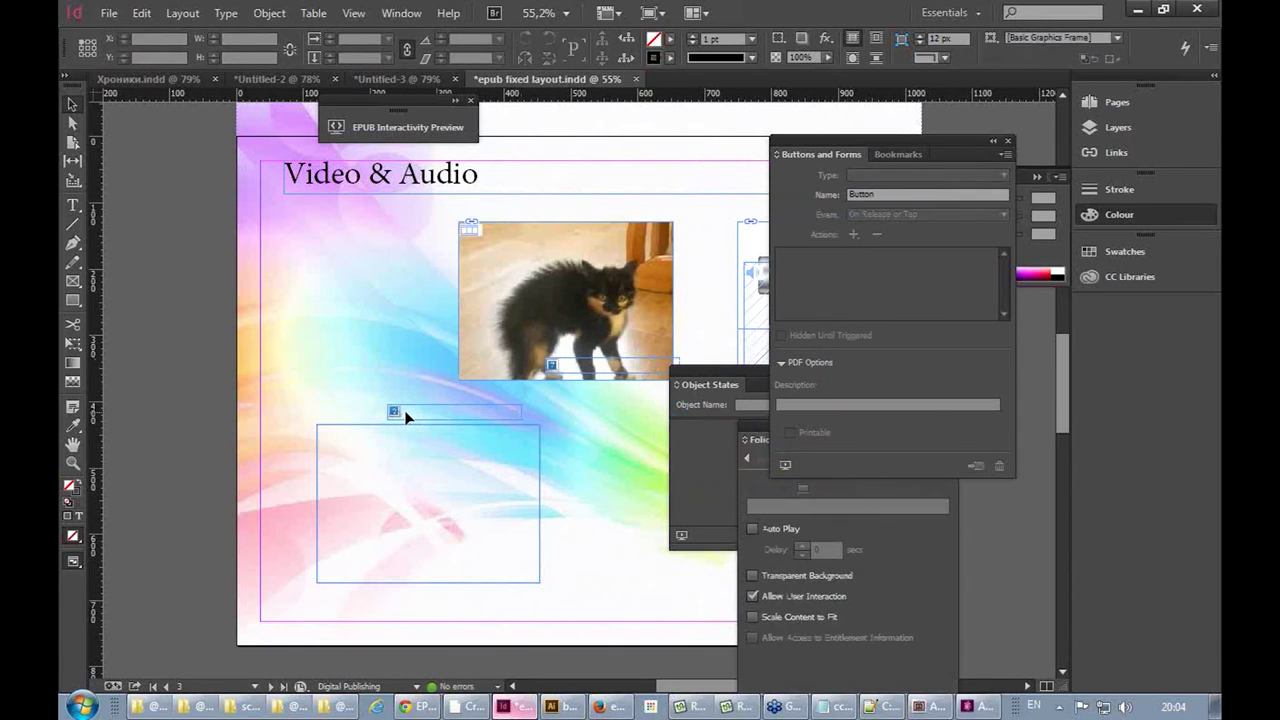
Play the Video & Audio page in EPUB Interactivity Preview to check both image snippets, and collapse the preview
{"action": "left_click", "coordinate": [400, 127]}
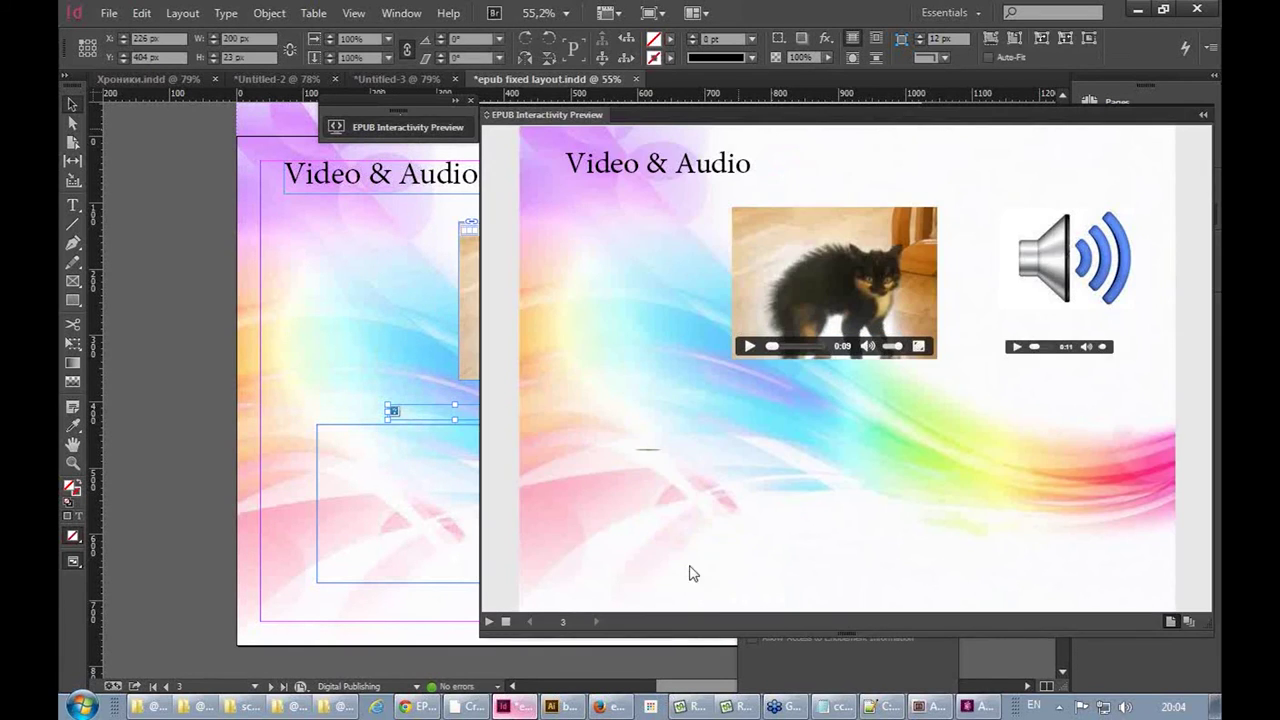
{"action": "left_click", "coordinate": [490, 622]}
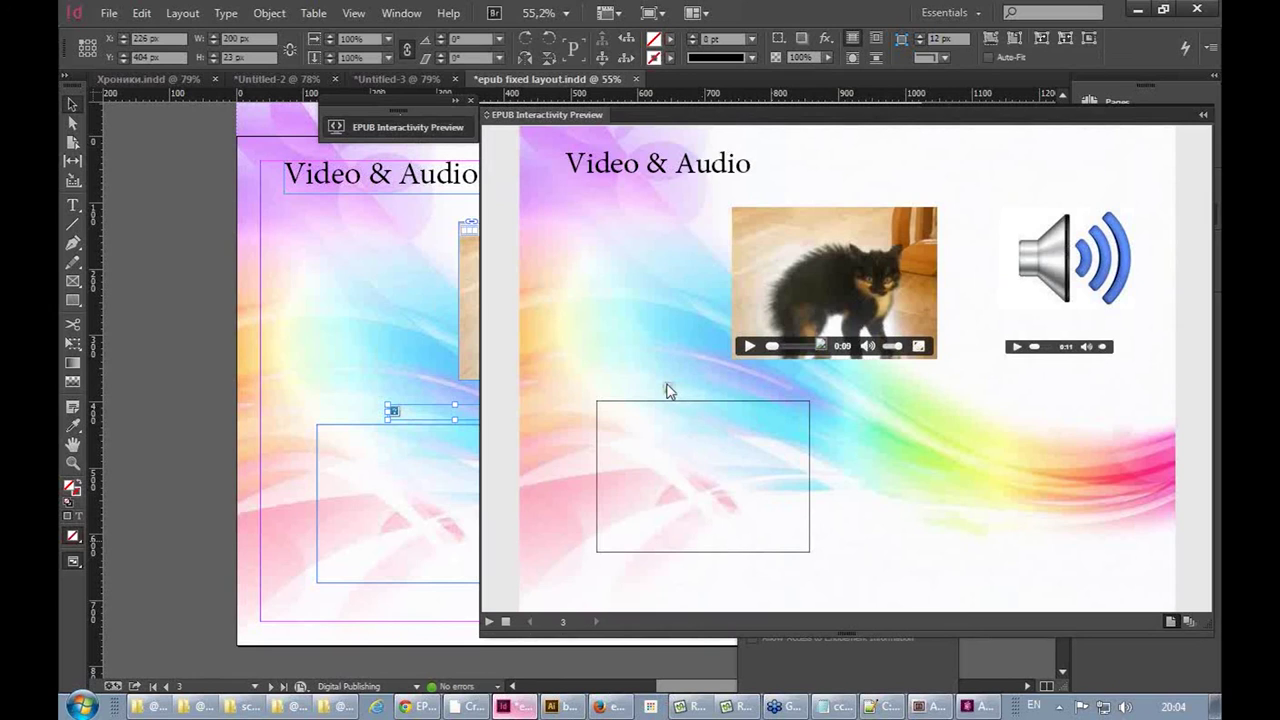
{"action": "left_click", "coordinate": [450, 263]}
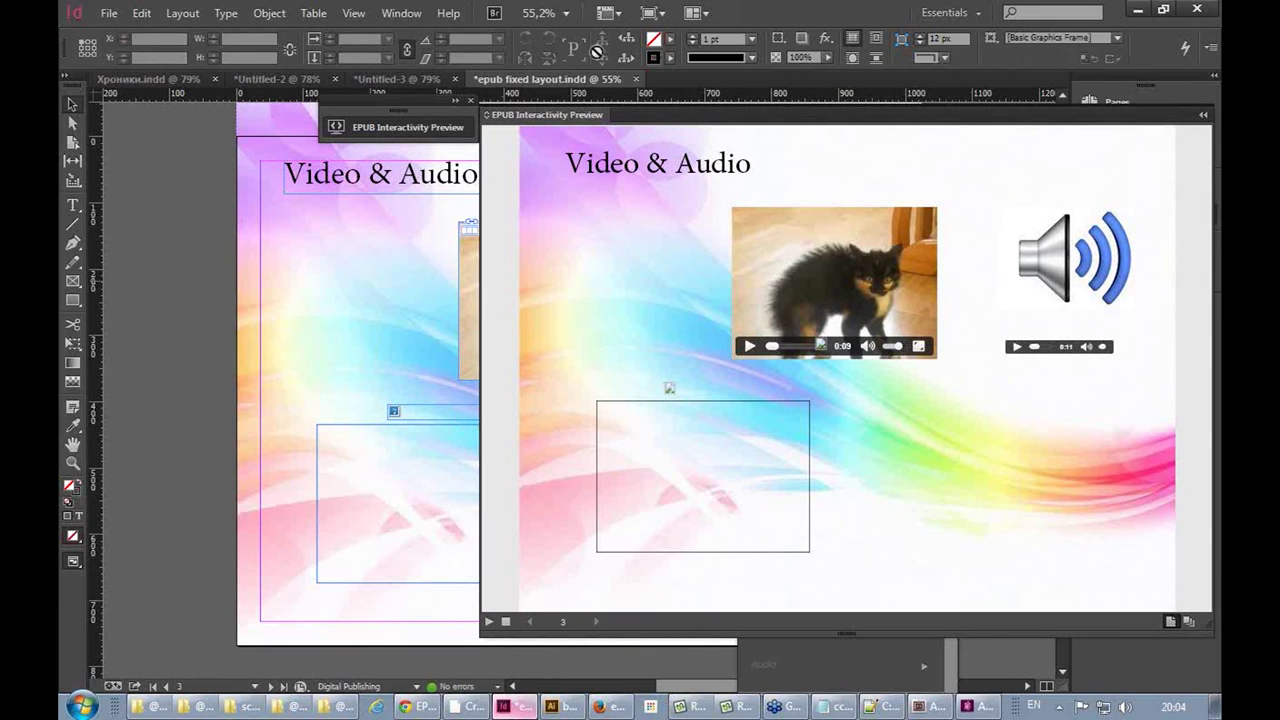
{"action": "left_click", "coordinate": [430, 128]}
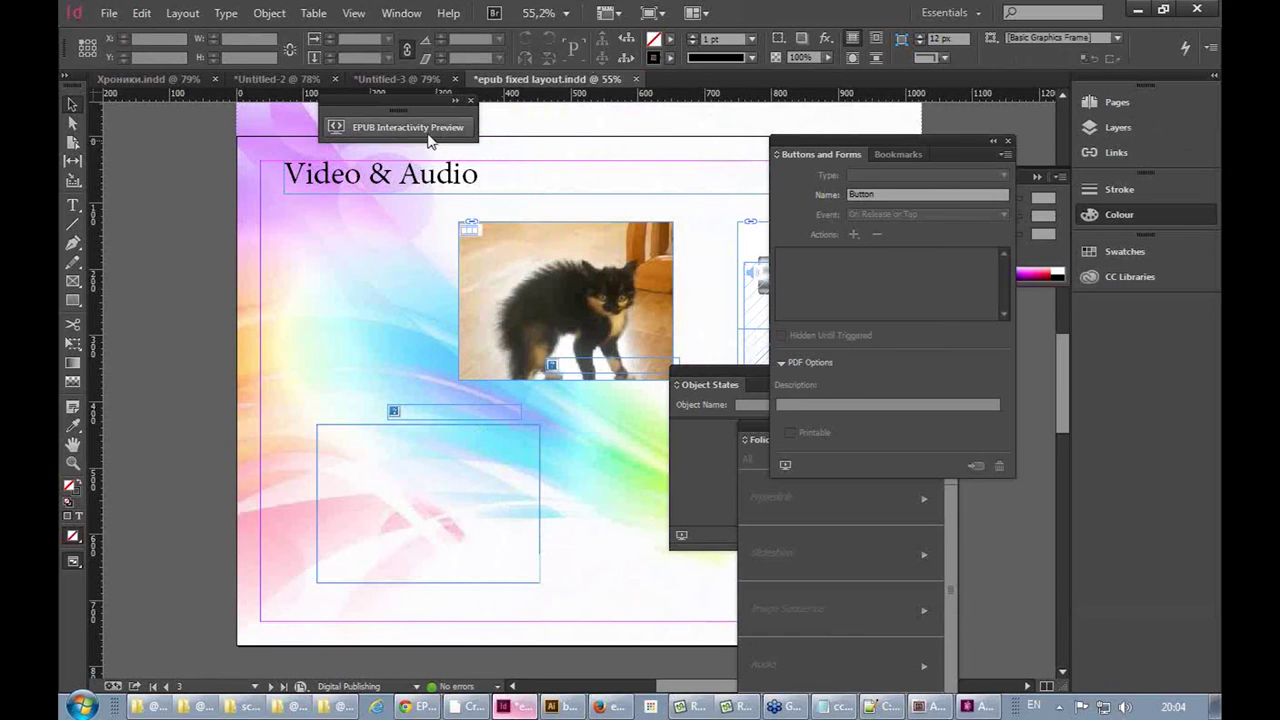
{"action": "left_click", "coordinate": [419, 418]}
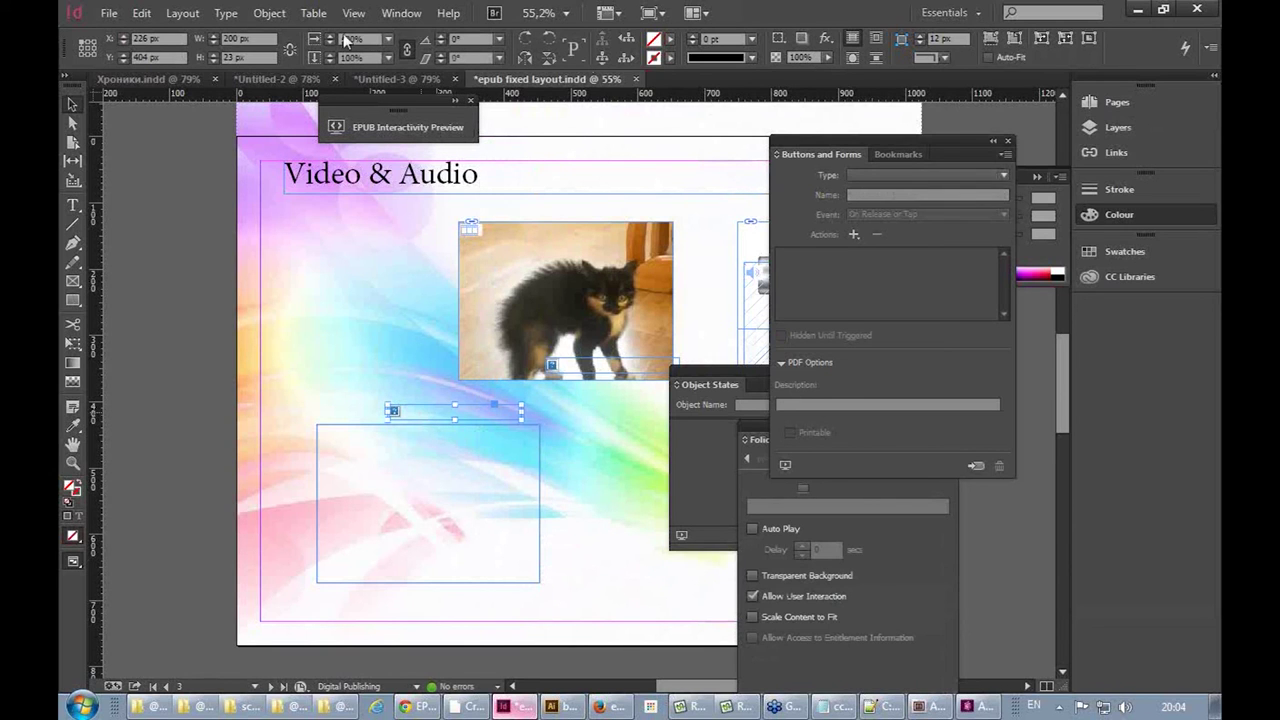
{"action": "right_click", "coordinate": [395, 414]}
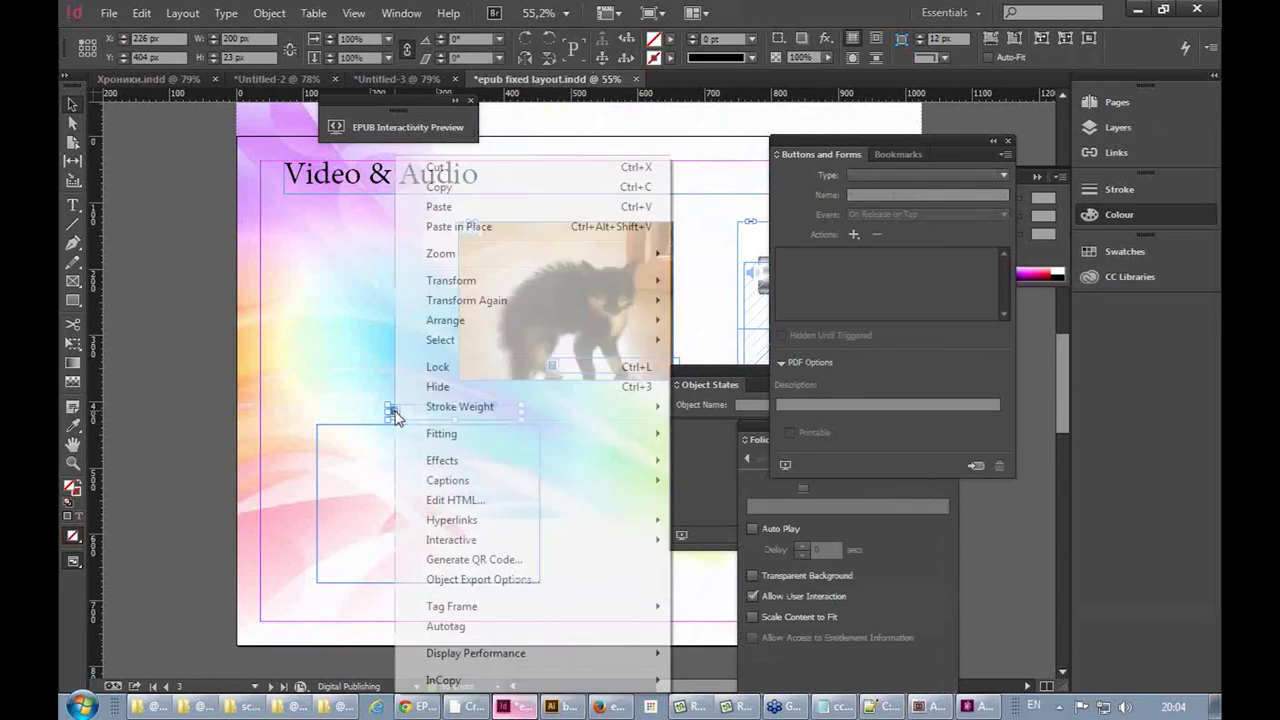
{"action": "left_click", "coordinate": [460, 502]}
{"action": "left_click", "coordinate": [484, 274]}
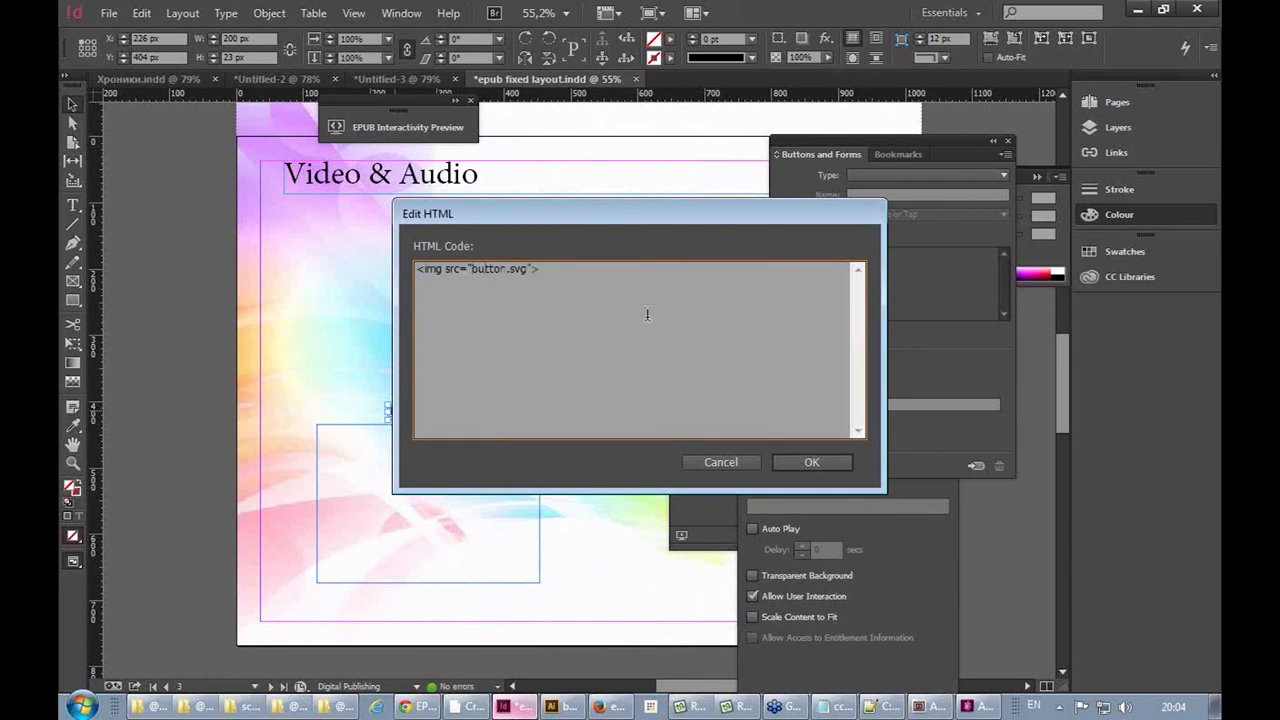
{"action": "type", "text": "c"}
{"action": "key", "text": "BackSpace"}
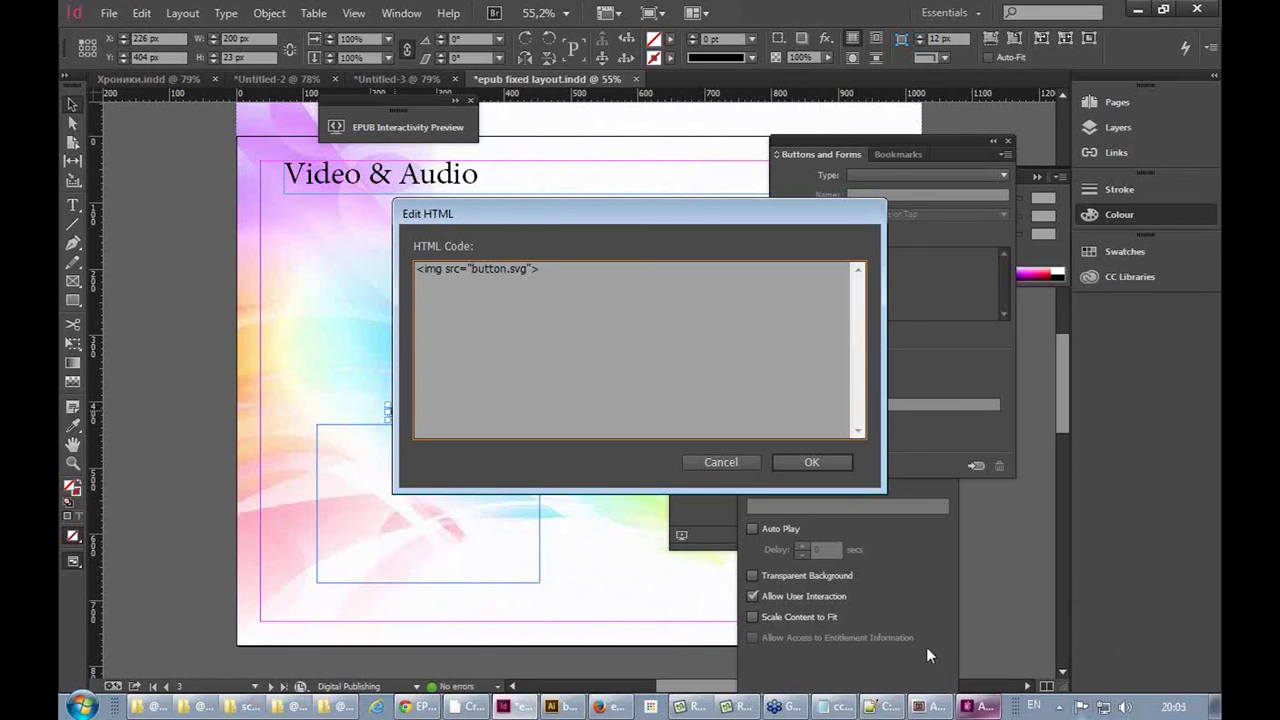
{"action": "left_click", "coordinate": [720, 462]}
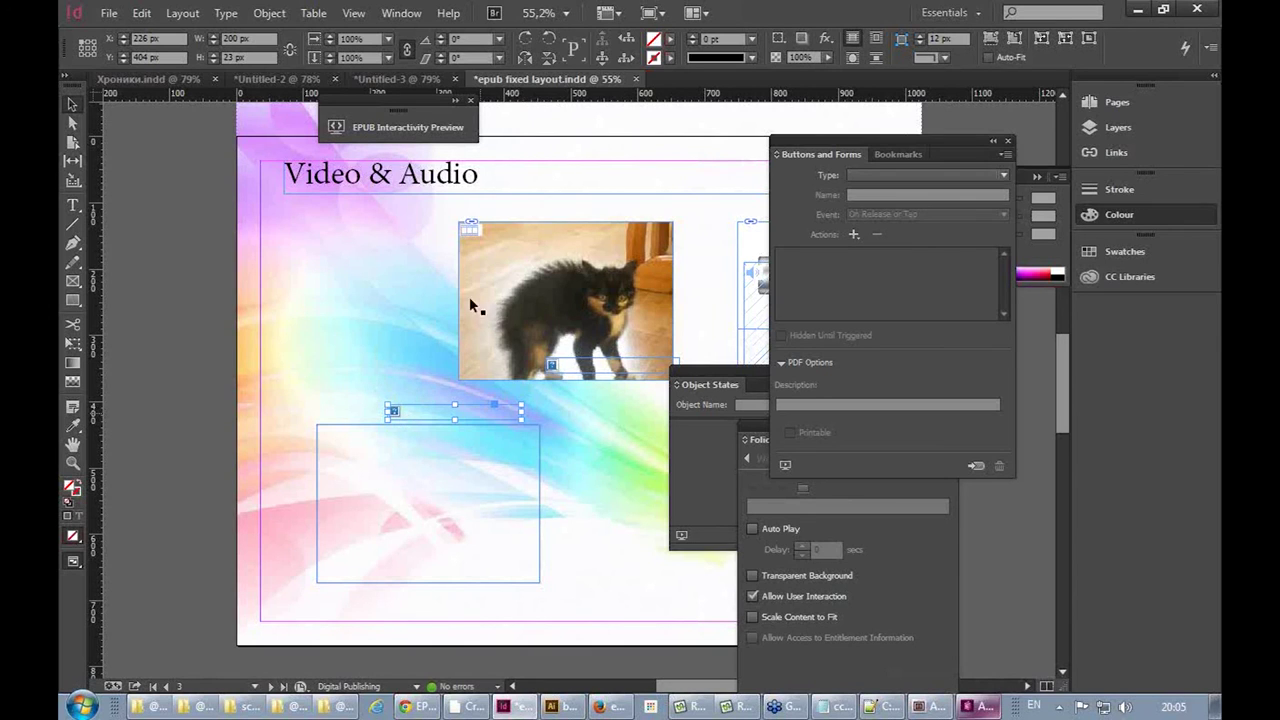
Go to the Animations page and select the letter E to view its motion path
{"action": "left_click", "coordinate": [396, 282]}
{"action": "scroll", "coordinate": [530, 282], "scroll_direction": "down", "scroll_amount": 10}
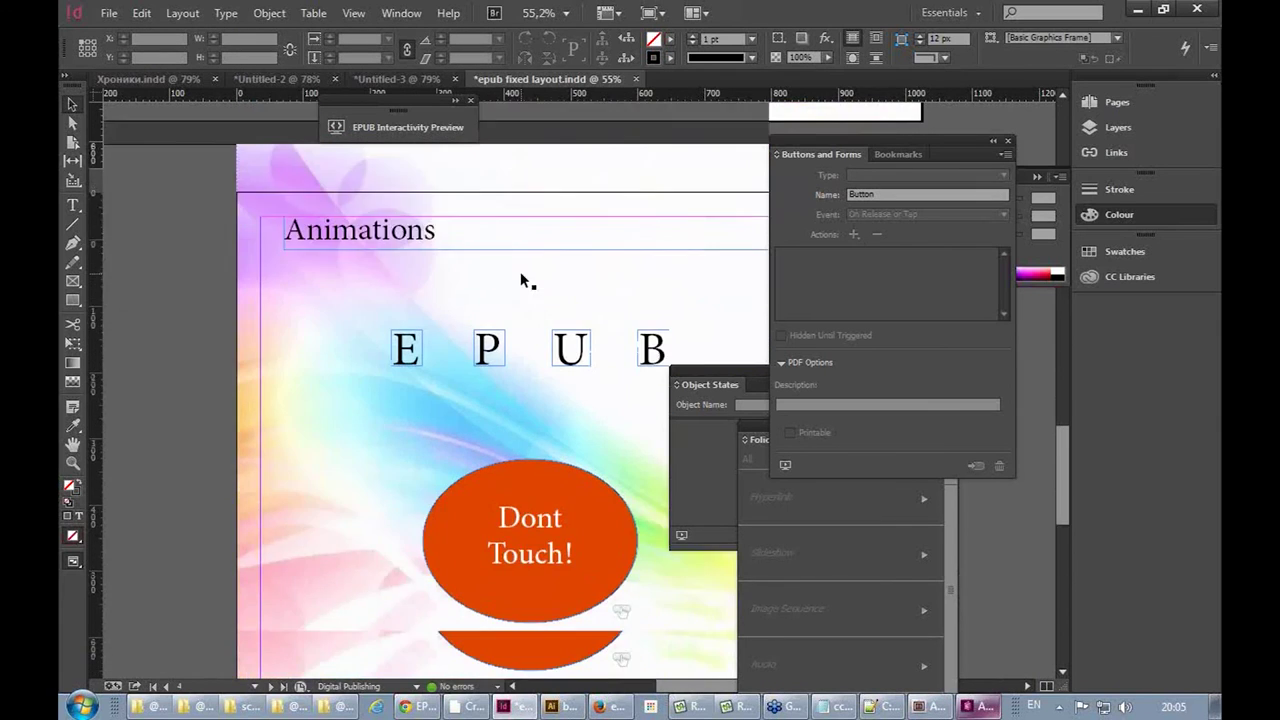
{"action": "scroll", "coordinate": [560, 260], "scroll_direction": "down", "scroll_amount": 3}
{"action": "scroll", "coordinate": [600, 243], "scroll_direction": "up", "scroll_amount": 2}
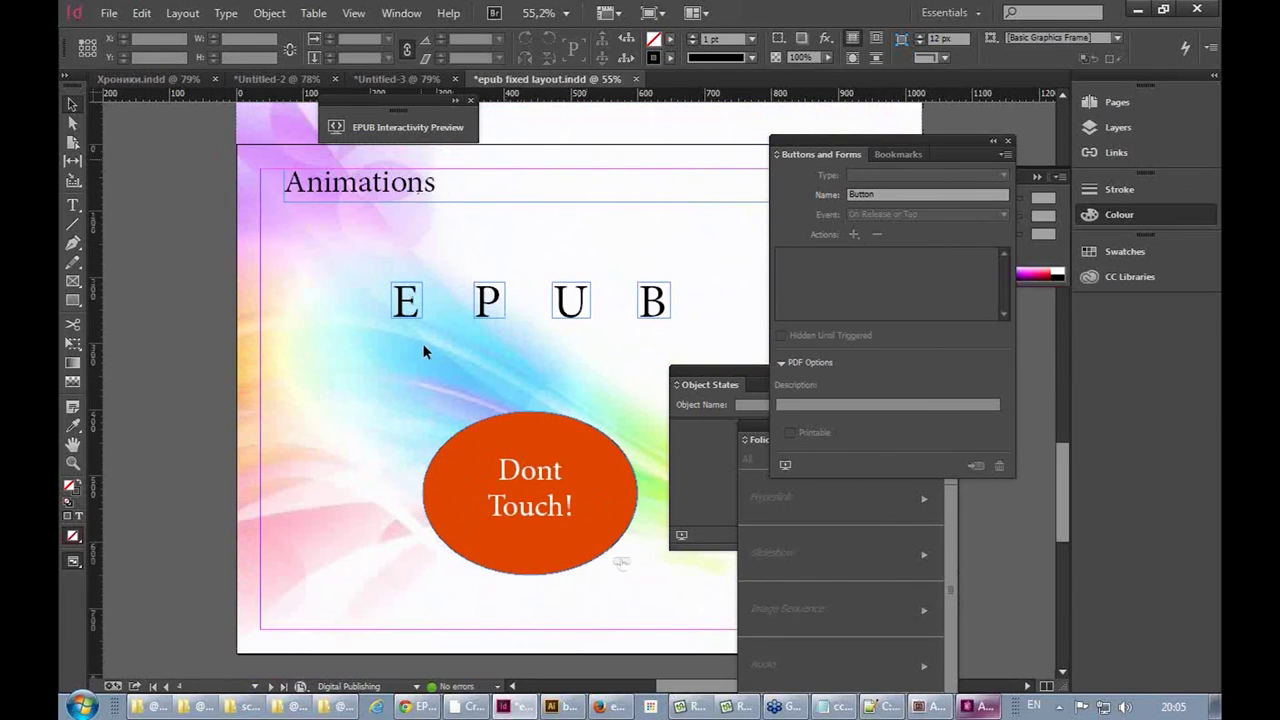
{"action": "left_click", "coordinate": [407, 296]}
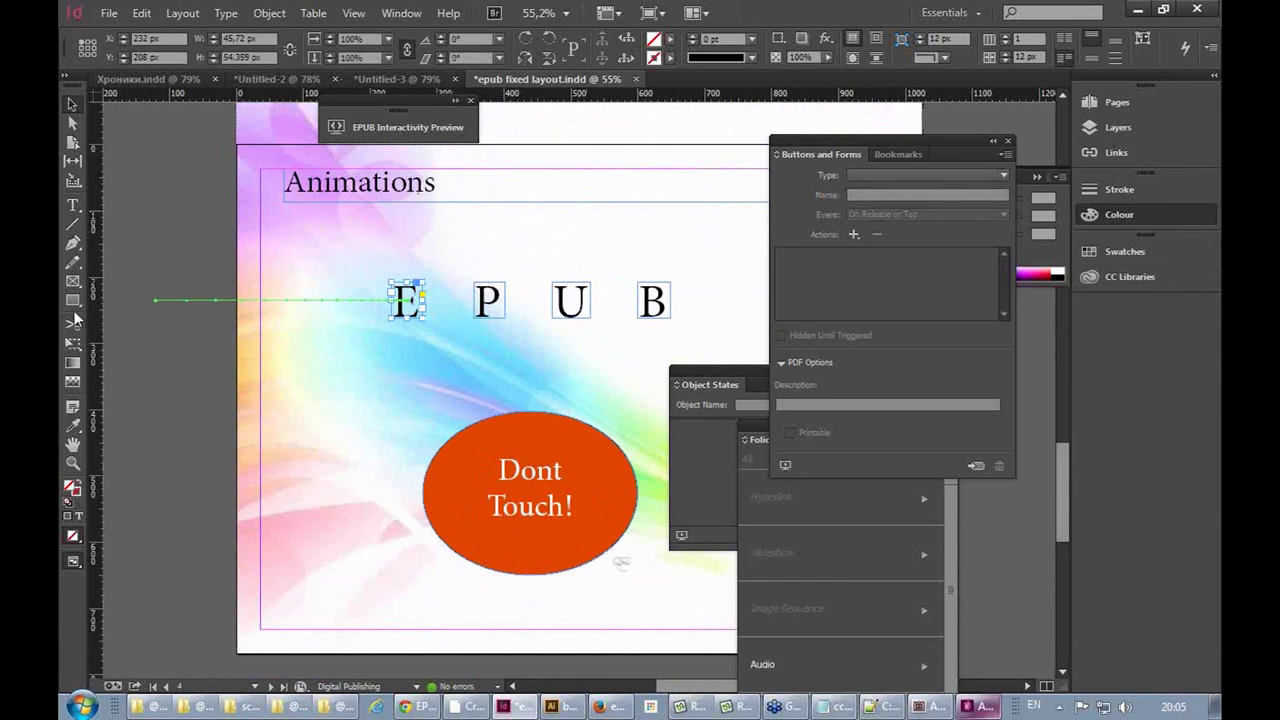
Draw an ellipse of about 68 × 64 px across the Animations page's left edge and fill it green with RGB 0, 191, 118
{"action": "left_click_drag", "start_coordinate": [83, 303], "coordinate": [118, 322]}
{"action": "left_click_drag", "start_coordinate": [231, 236], "coordinate": [275, 277]}
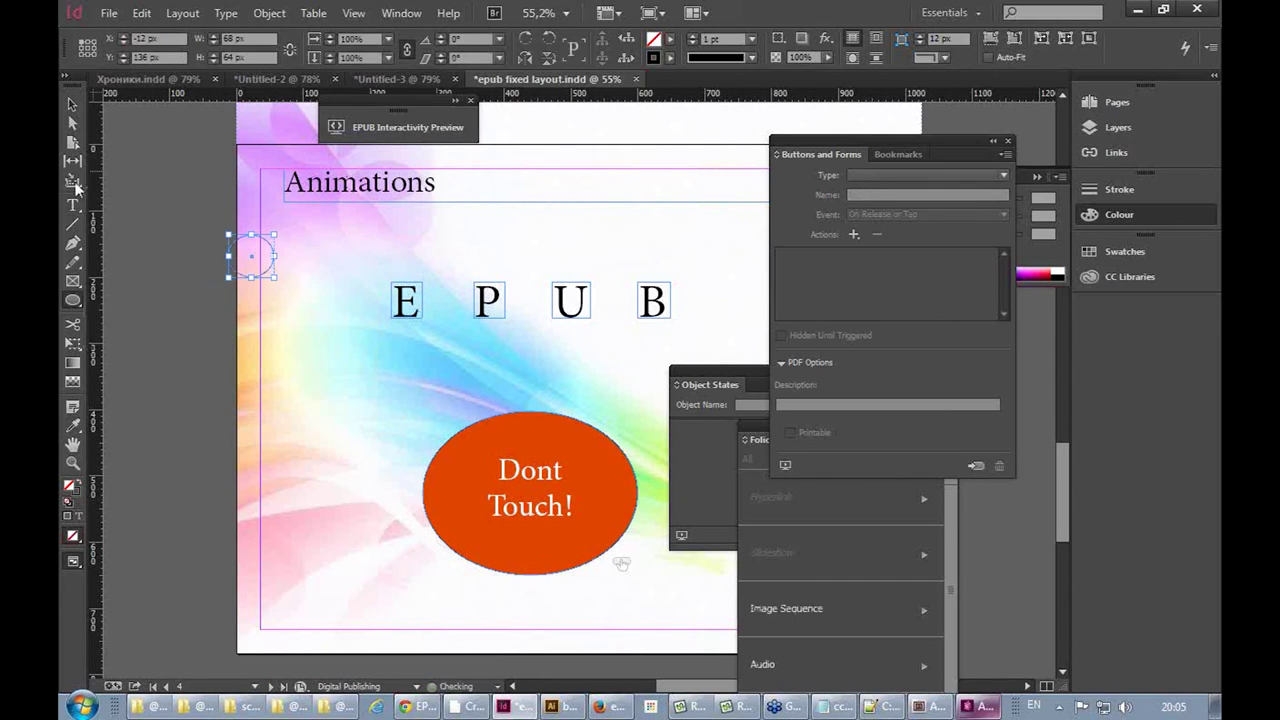
{"action": "left_click", "coordinate": [1097, 216]}
{"action": "left_click", "coordinate": [1022, 272]}
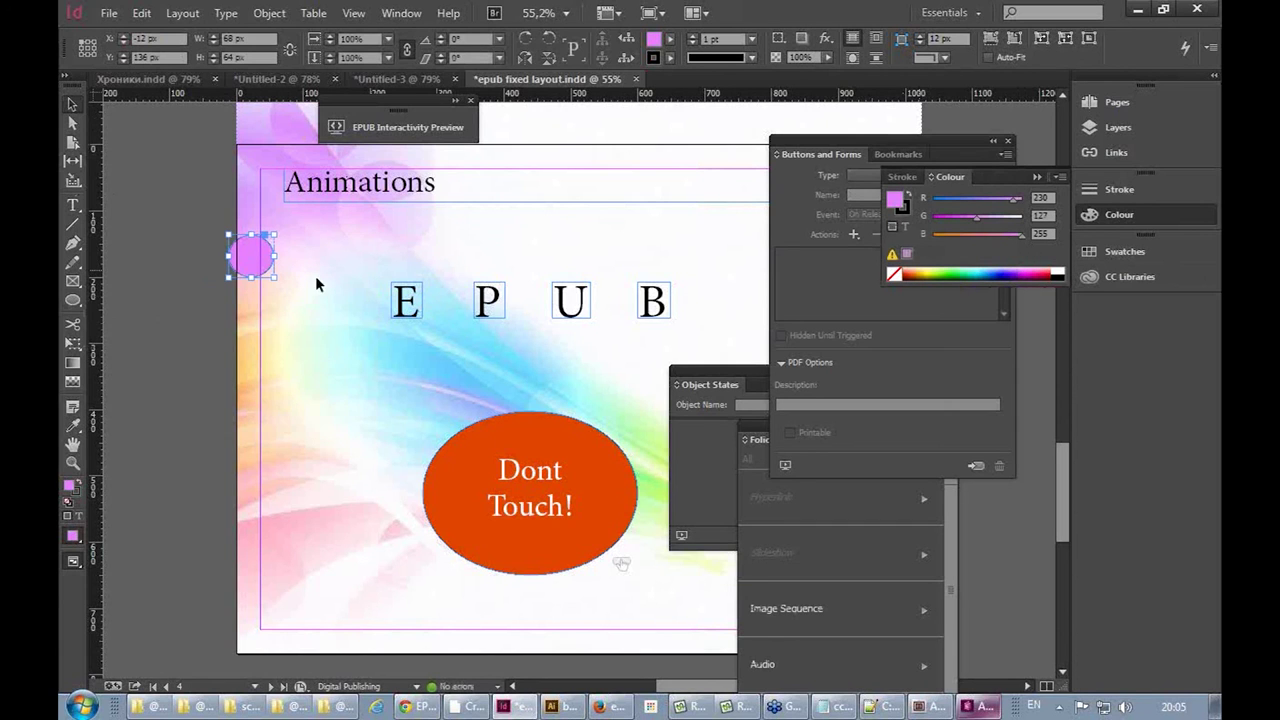
{"action": "left_click", "coordinate": [972, 272]}
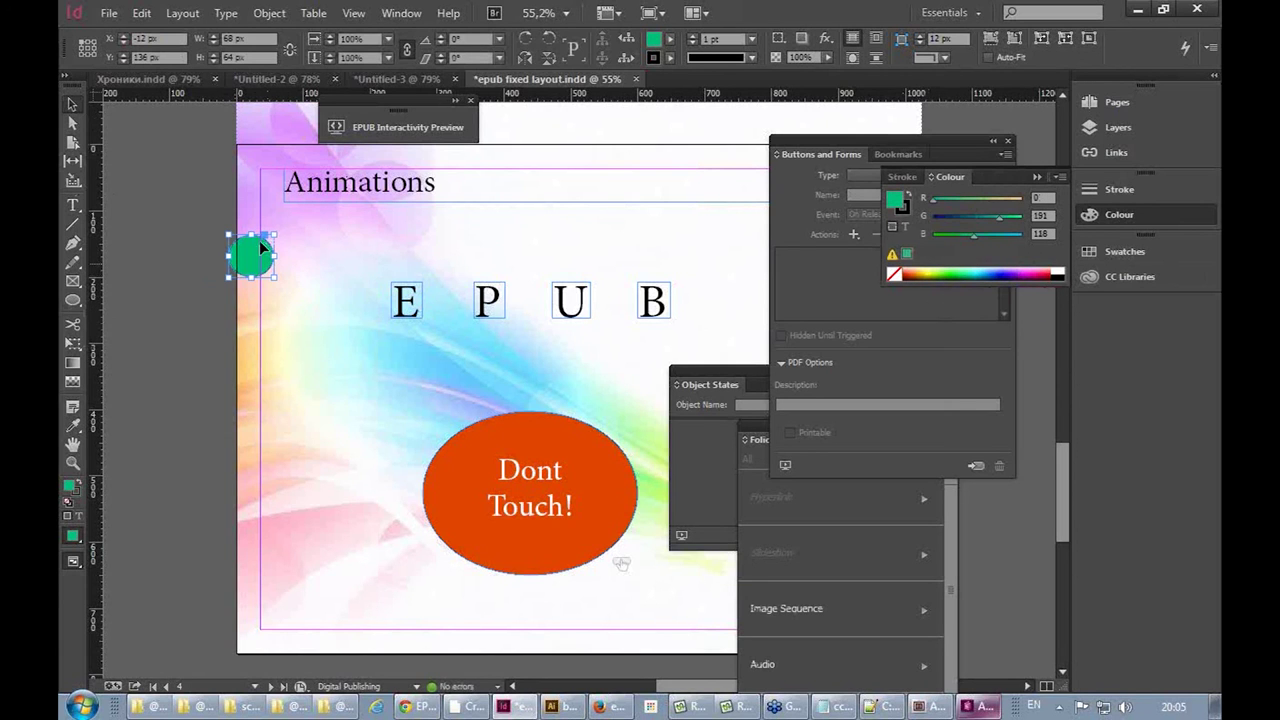
Open the Animation settings for the green ellipse and apply the Fly in from Left preset
{"action": "left_click", "coordinate": [402, 13]}
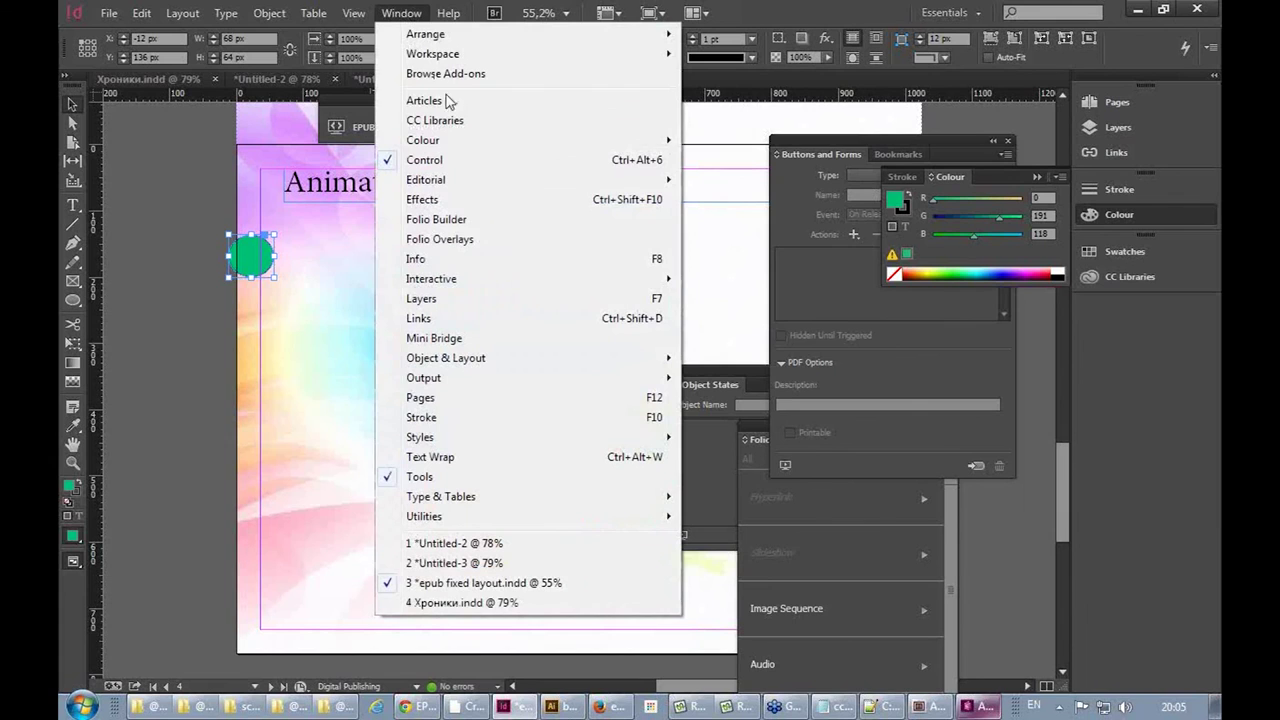
{"action": "mouse_move", "coordinate": [471, 283]}
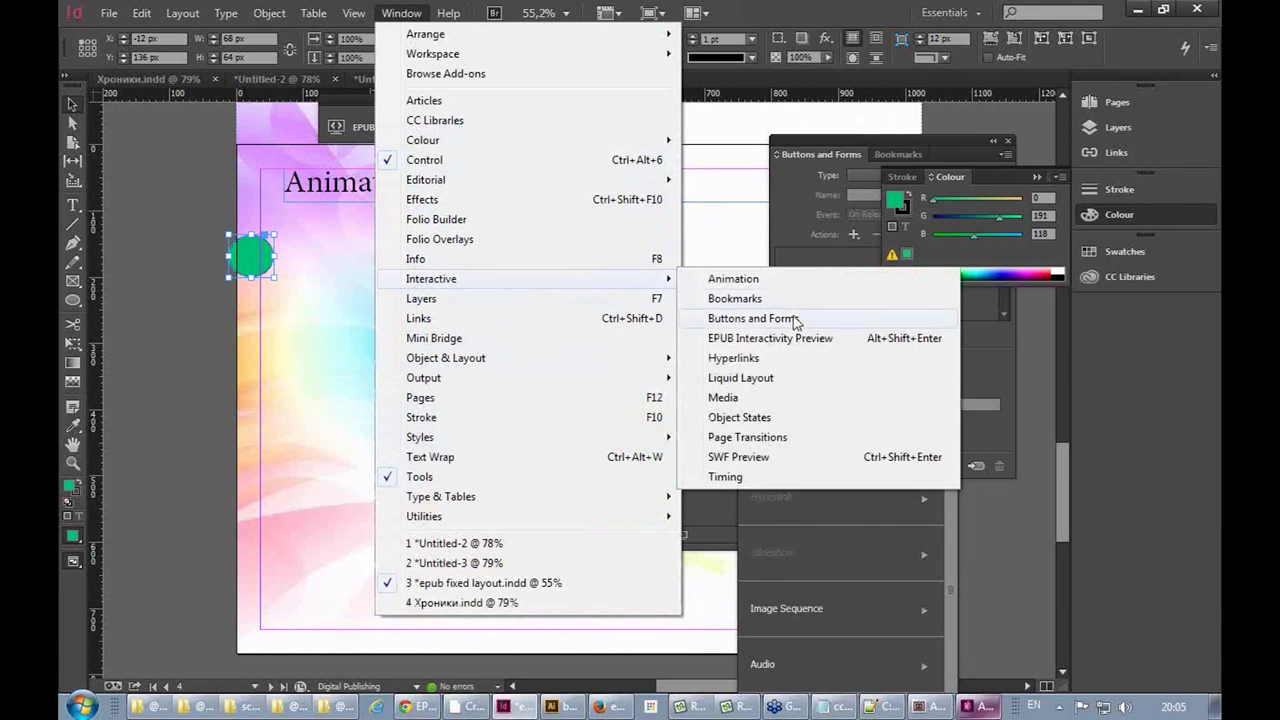
{"action": "left_click", "coordinate": [794, 280]}
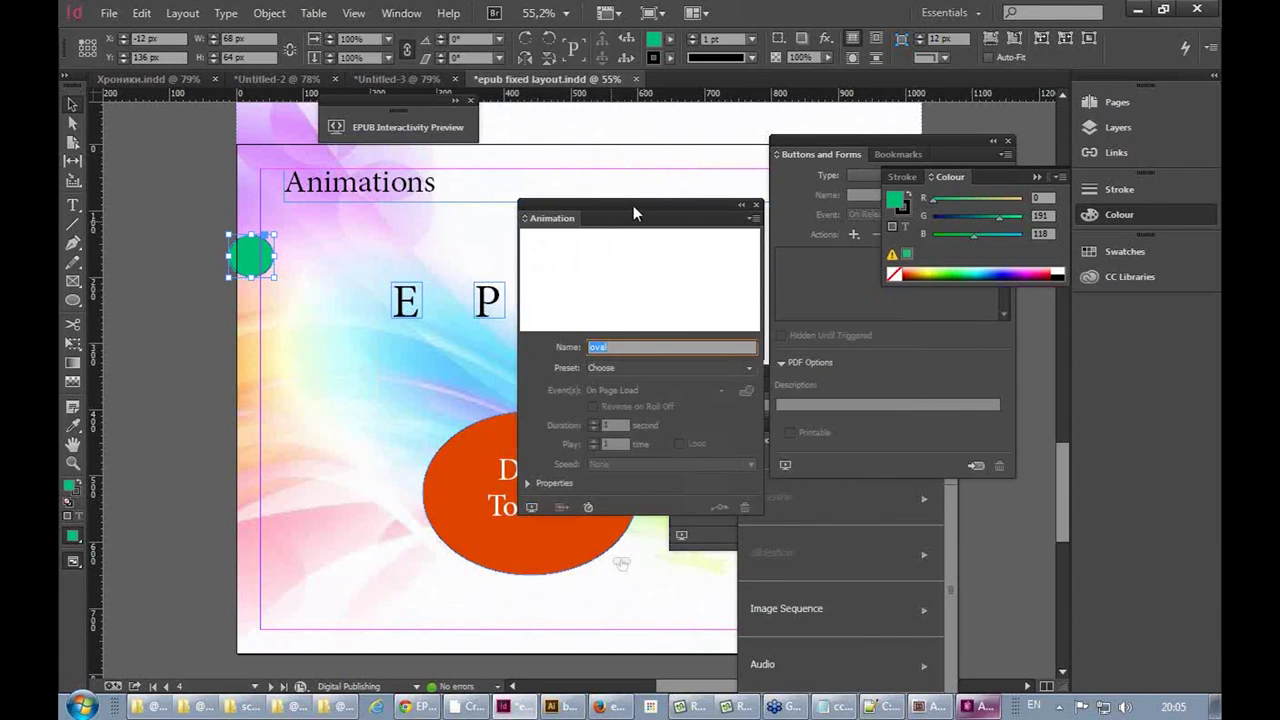
{"action": "left_click_drag", "start_coordinate": [633, 205], "coordinate": [505, 261]}
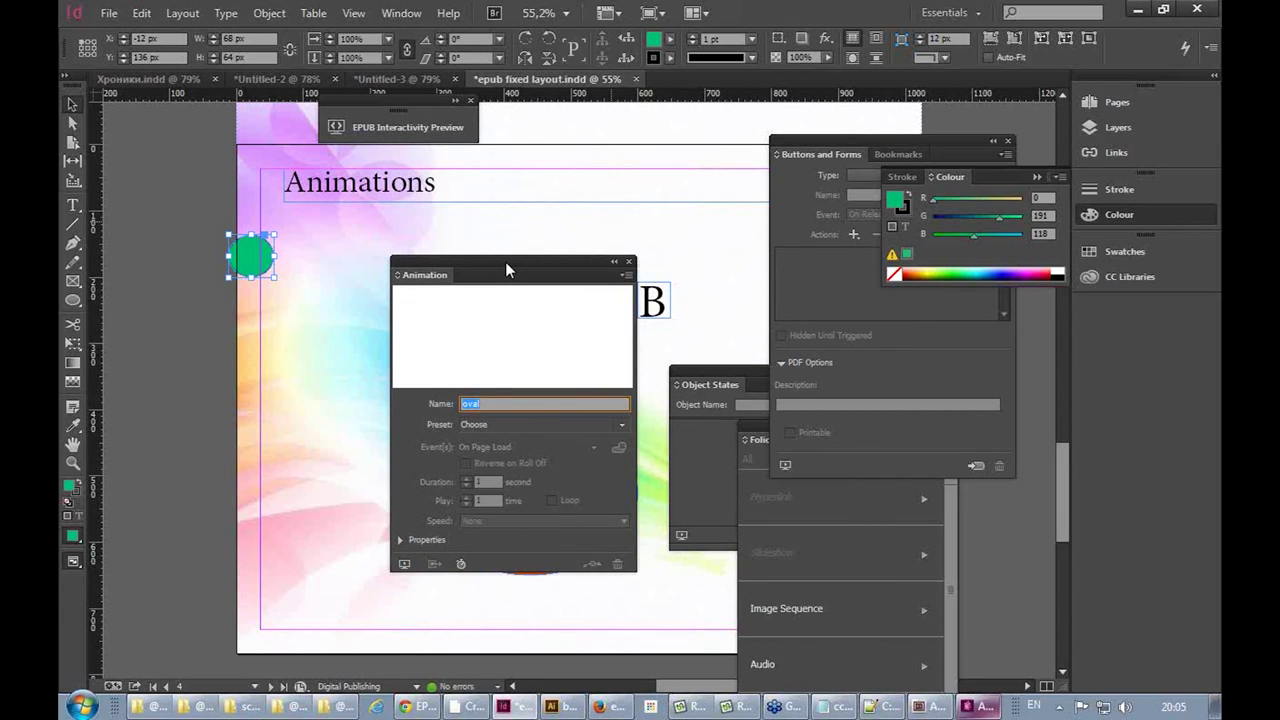
{"action": "left_click_drag", "start_coordinate": [506, 265], "coordinate": [401, 279]}
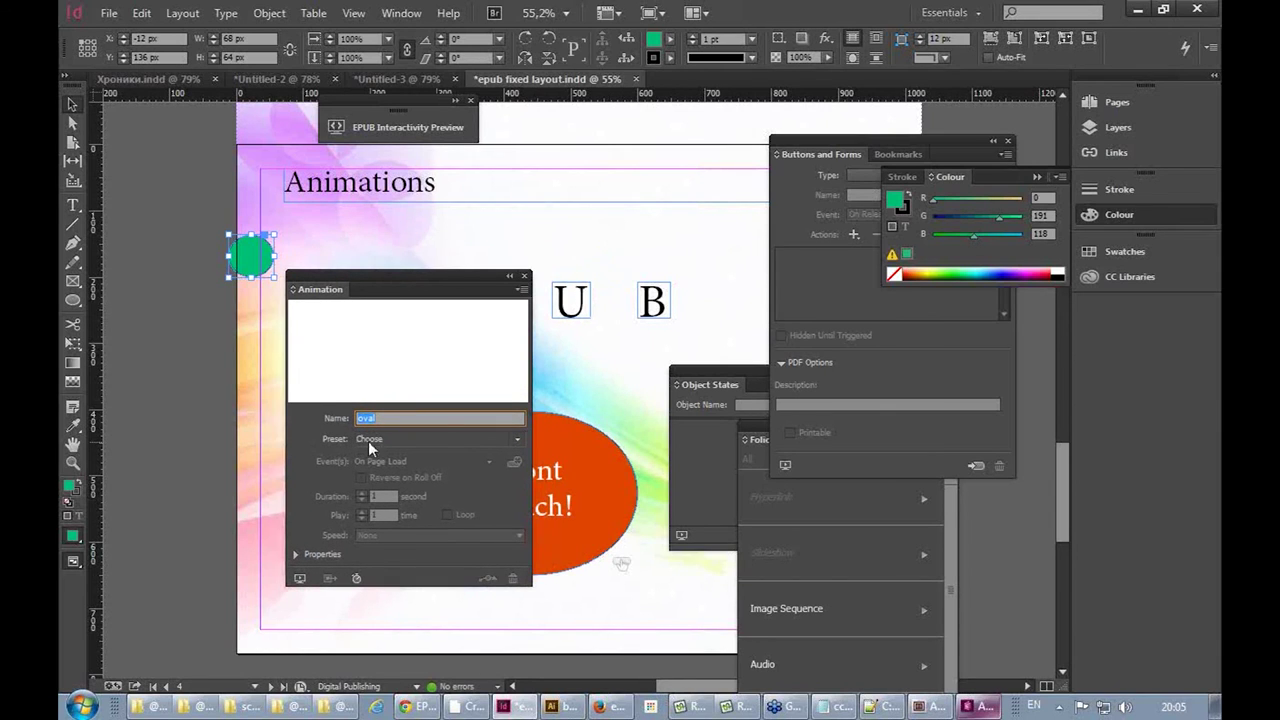
{"action": "left_click", "coordinate": [516, 440]}
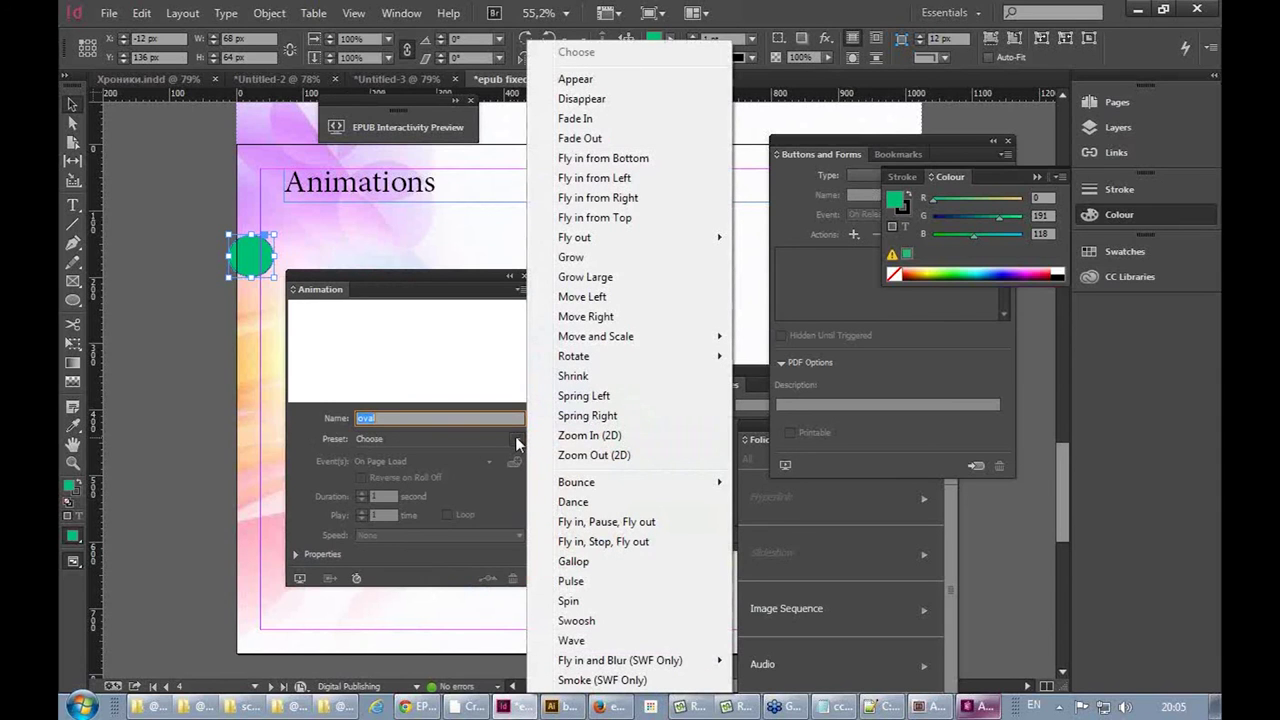
{"action": "left_click", "coordinate": [617, 179]}
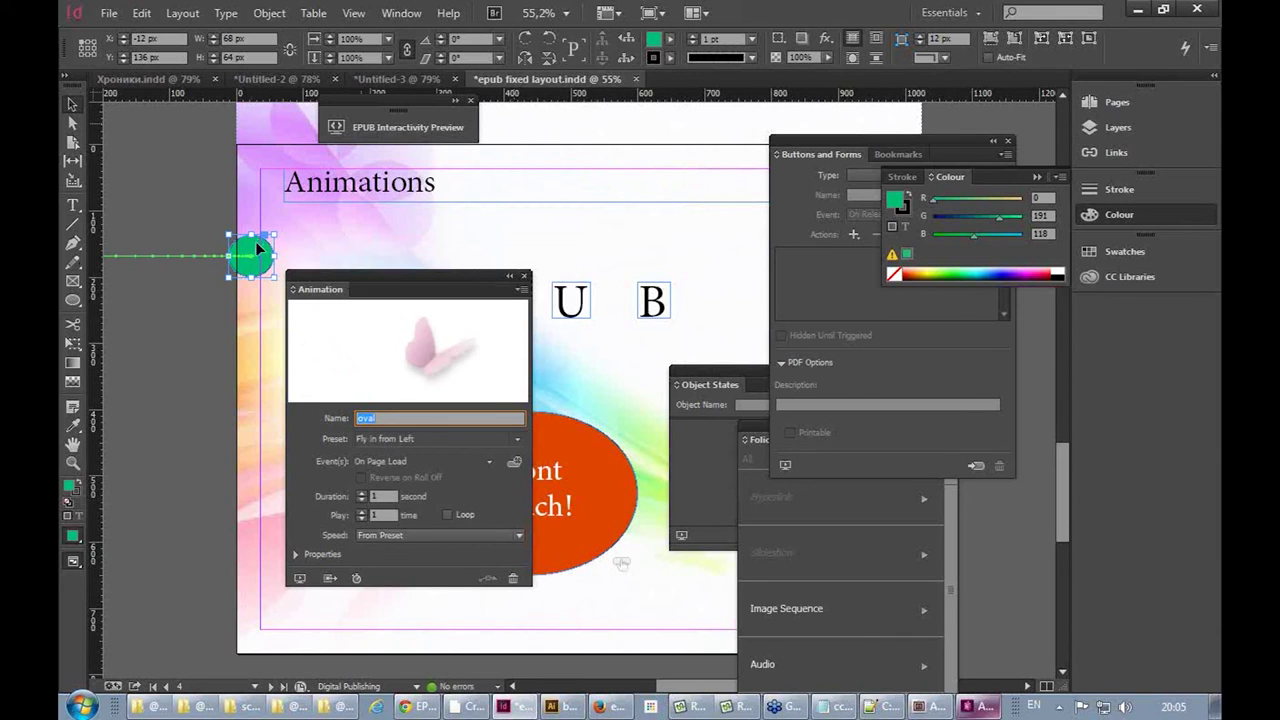
Move the ellipse onto the page and stretch its motion path from the left margin at X 36 px to X 704 px
{"action": "left_click_drag", "start_coordinate": [252, 252], "coordinate": [680, 252]}
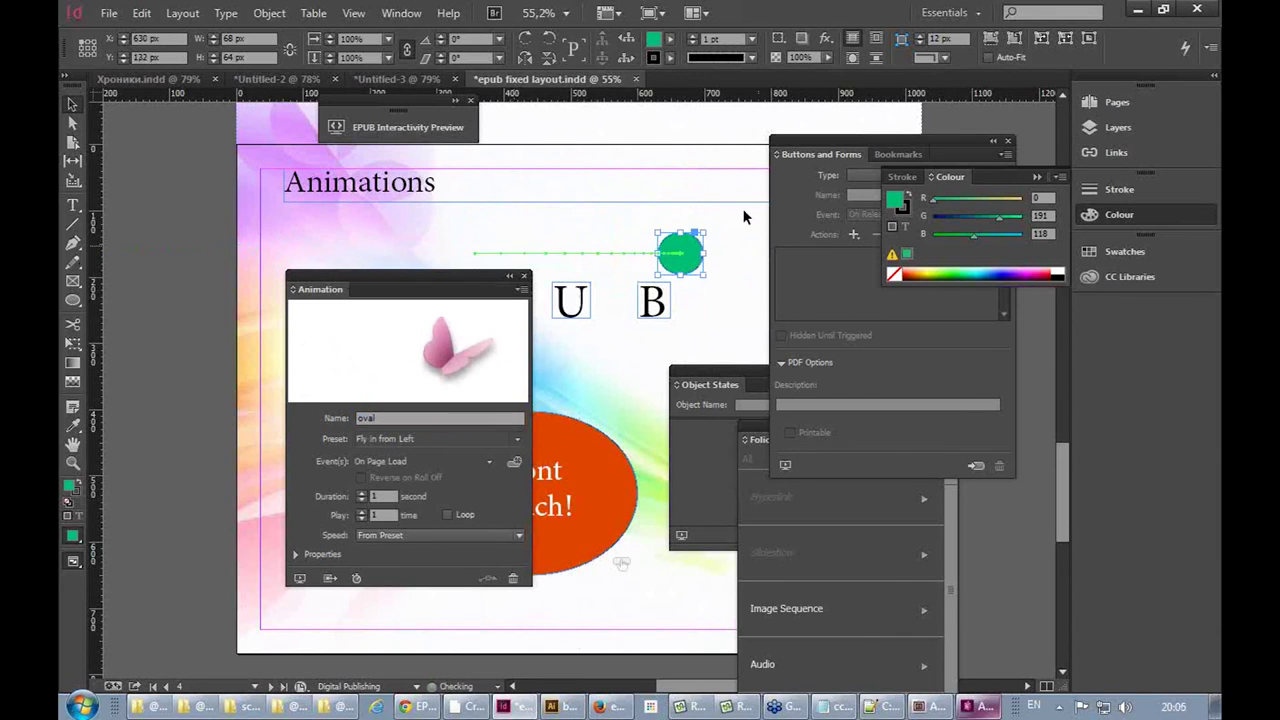
{"action": "key", "text": "a"}
{"action": "left_click_drag", "start_coordinate": [473, 258], "coordinate": [266, 258]}
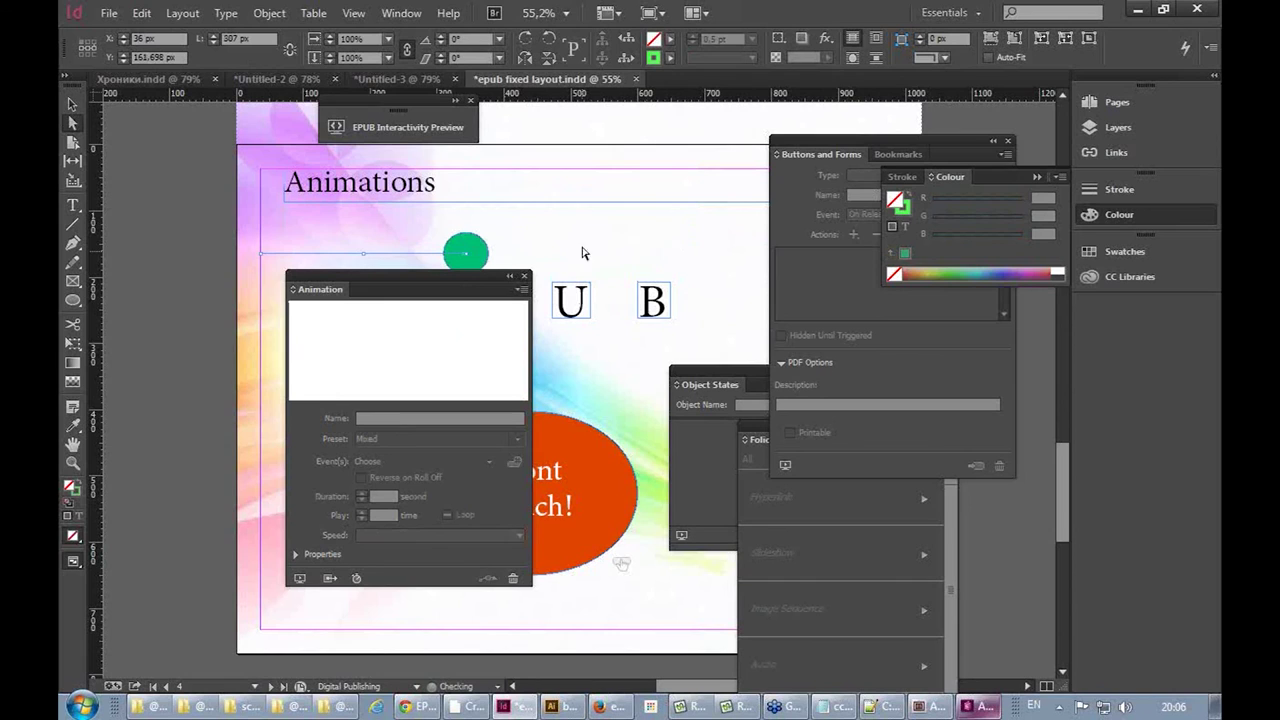
{"action": "left_click_drag", "start_coordinate": [468, 258], "coordinate": [712, 280]}
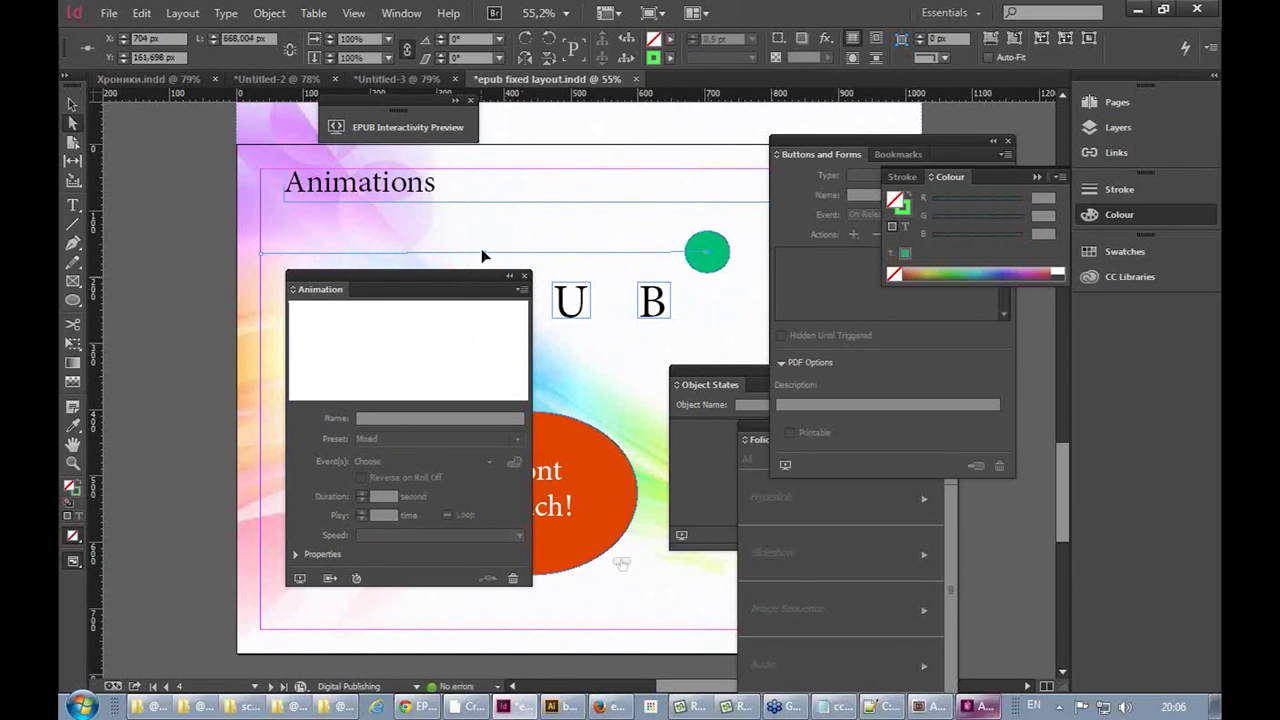
Add an anchor point midway along the ellipse's motion path and raise it to about X 354, Y 110 px
{"action": "left_click", "coordinate": [73, 243]}
{"action": "left_click", "coordinate": [469, 252]}
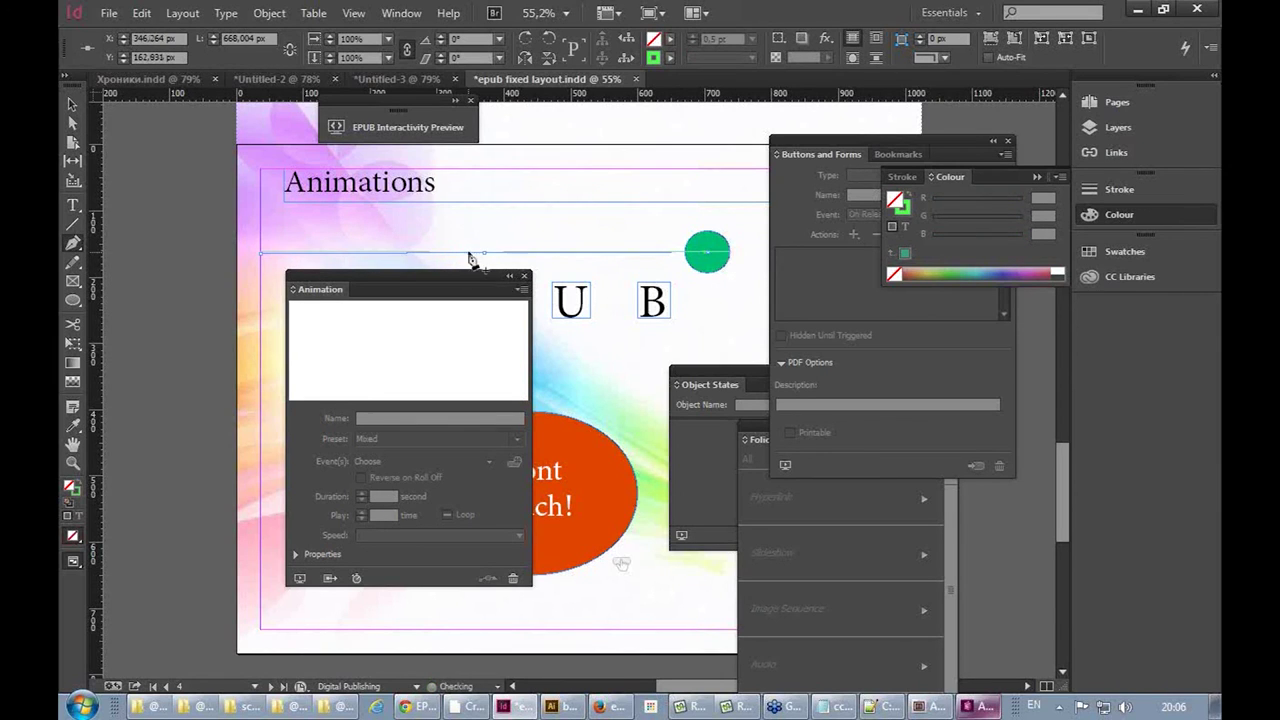
{"action": "left_click", "coordinate": [72, 122]}
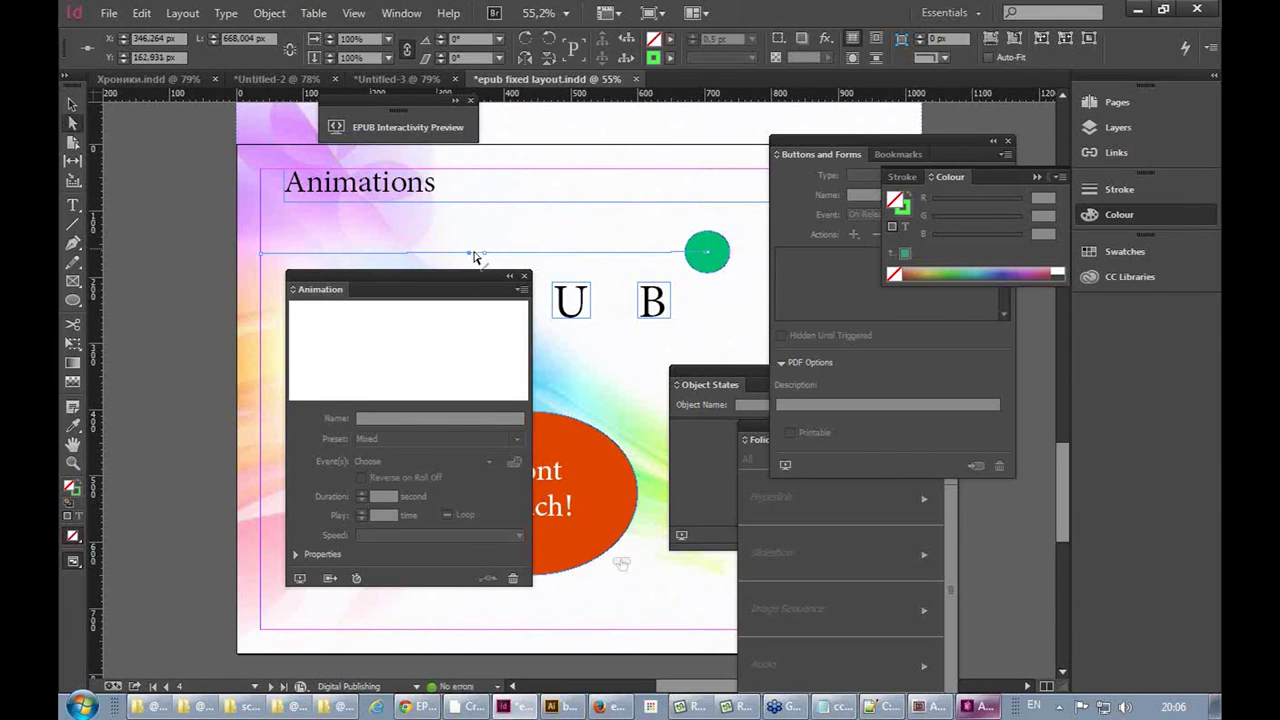
{"action": "left_click_drag", "start_coordinate": [469, 254], "coordinate": [474, 218]}
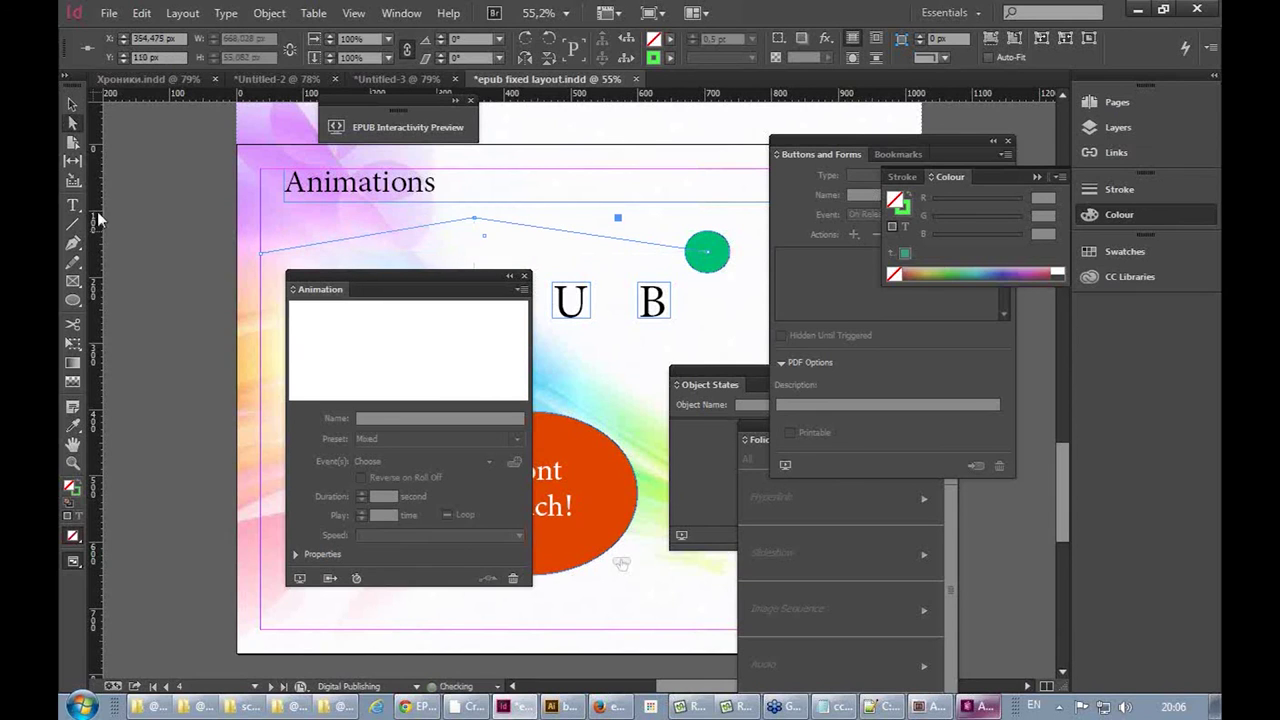
Try to bend the motion path into a wave with the Convert Direction Point tool, placing the middle point at about X 248, Y 148 px
{"action": "left_click_drag", "start_coordinate": [75, 245], "coordinate": [140, 303]}
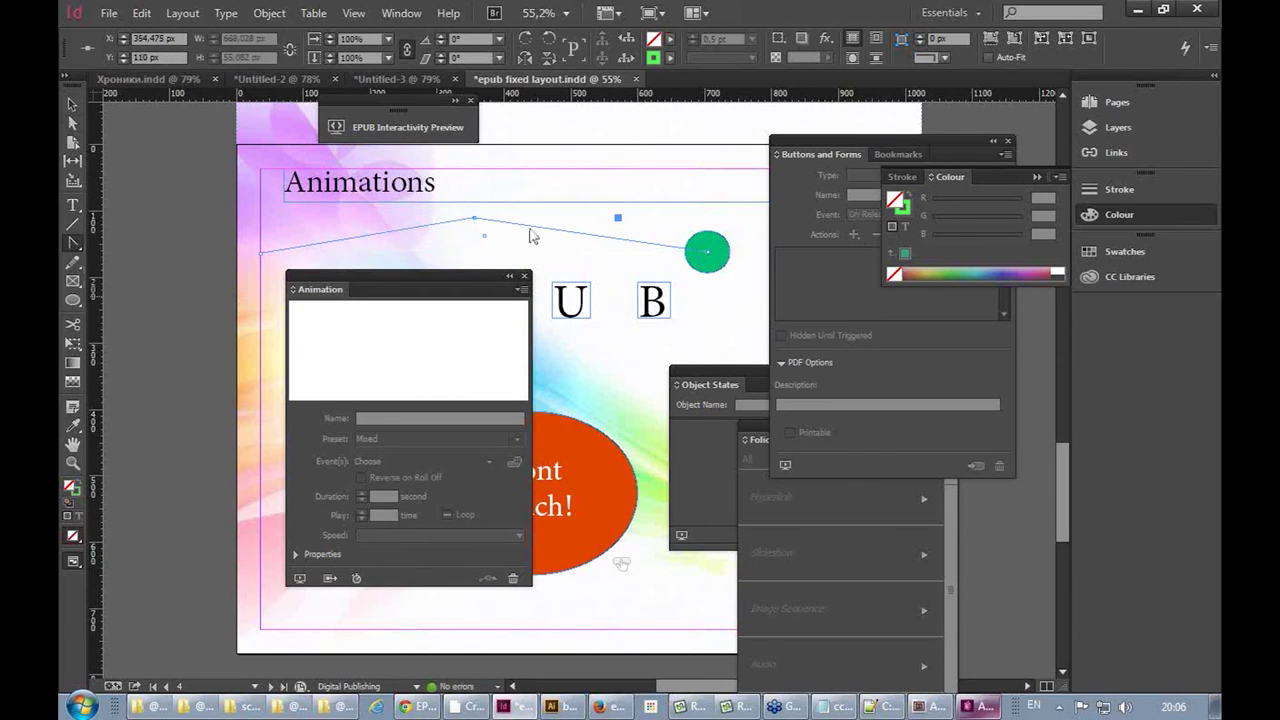
{"action": "left_click", "coordinate": [475, 219]}
{"action": "left_click_drag", "start_coordinate": [475, 219], "coordinate": [580, 224]}
{"action": "left_click_drag", "start_coordinate": [478, 221], "coordinate": [404, 230]}
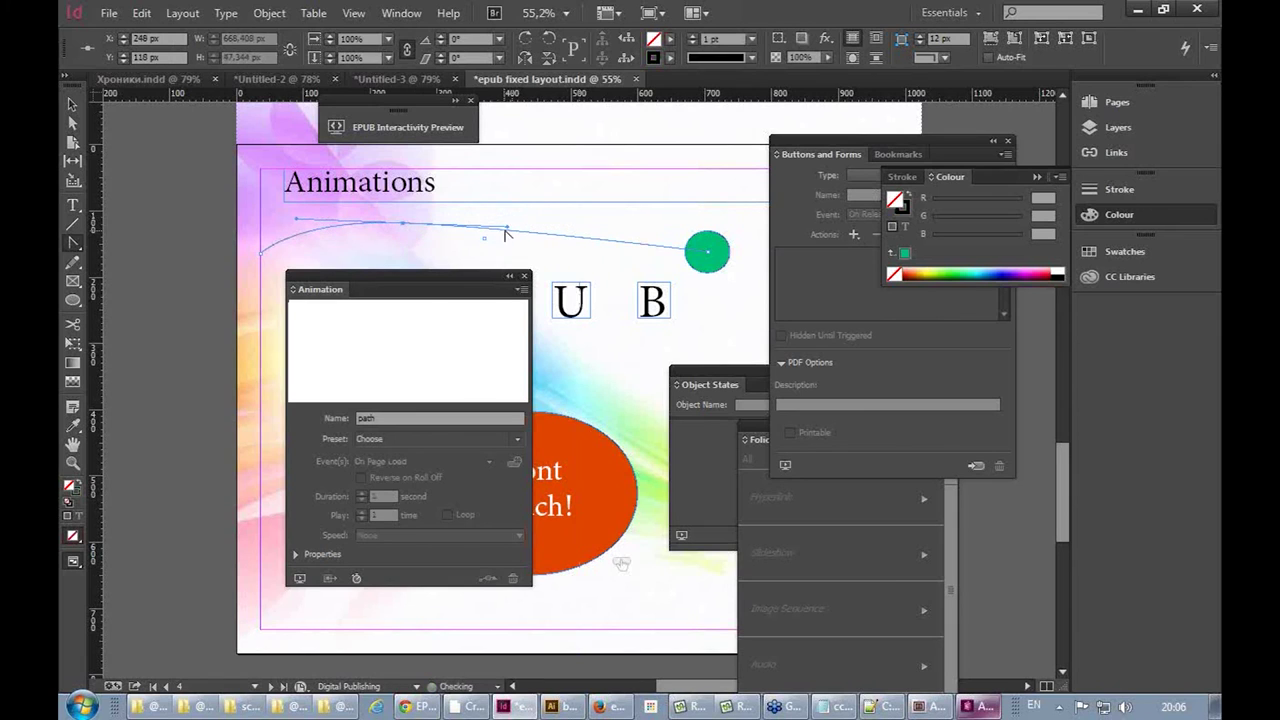
{"action": "left_click_drag", "start_coordinate": [508, 231], "coordinate": [517, 243]}
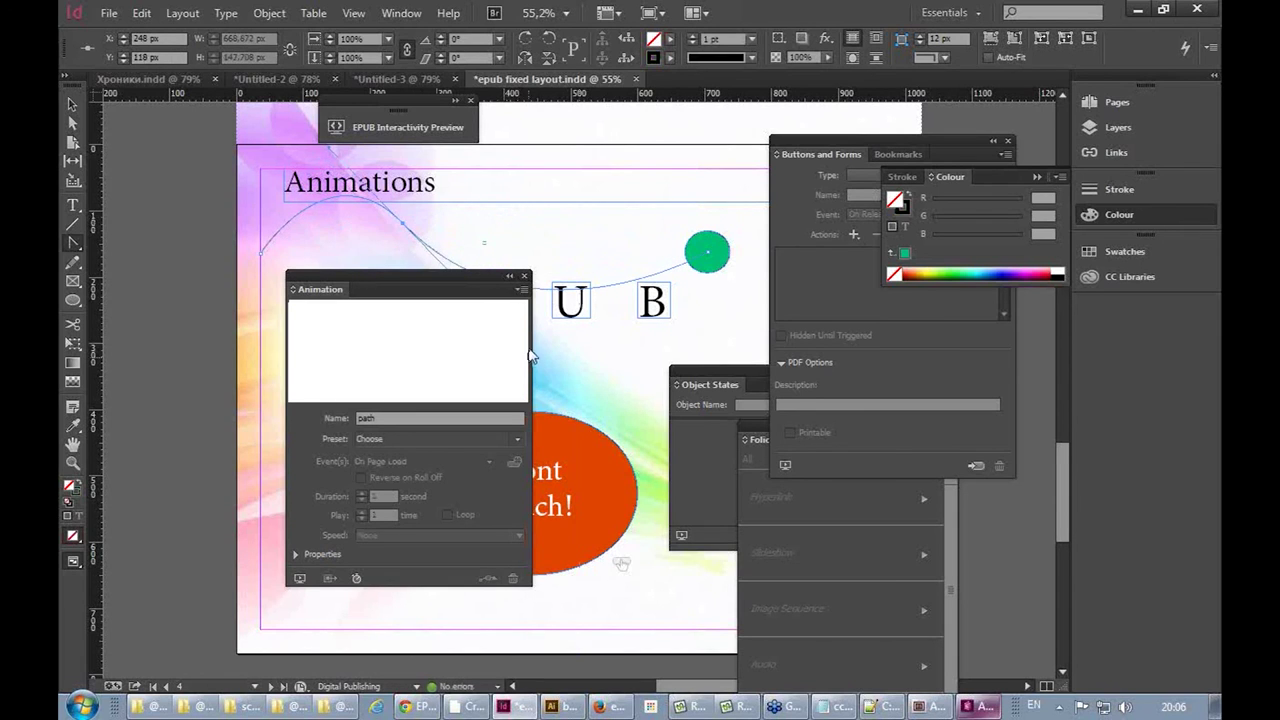
{"action": "left_click_drag", "start_coordinate": [402, 222], "coordinate": [402, 242]}
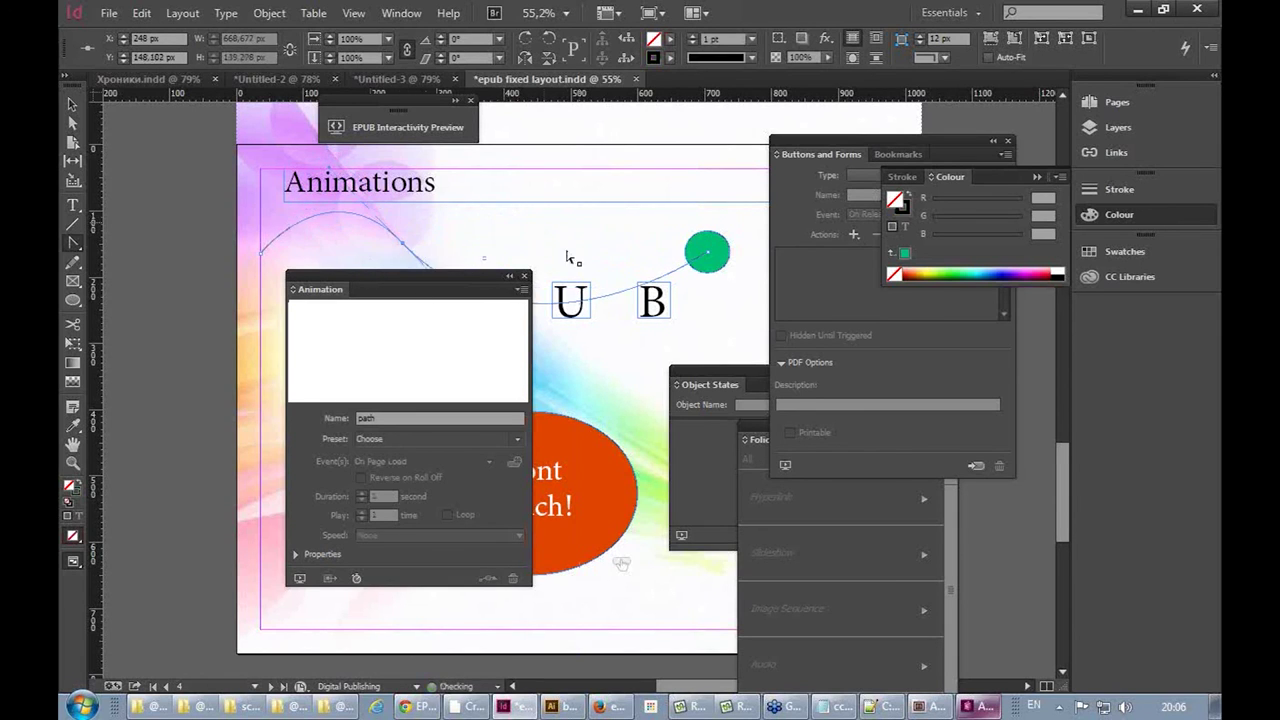
Play the Animations page in EPUB Interactivity Preview to check the ellipse's movement
{"action": "left_click", "coordinate": [409, 129]}
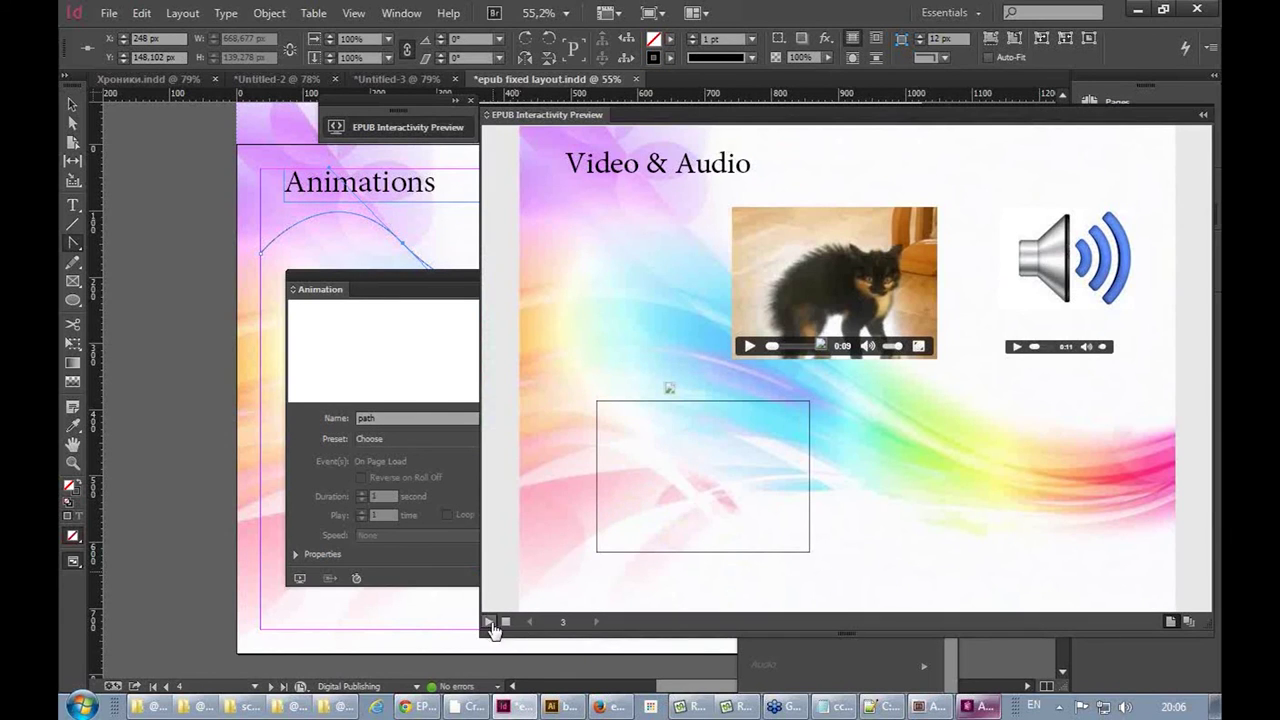
{"action": "left_click", "coordinate": [489, 621]}
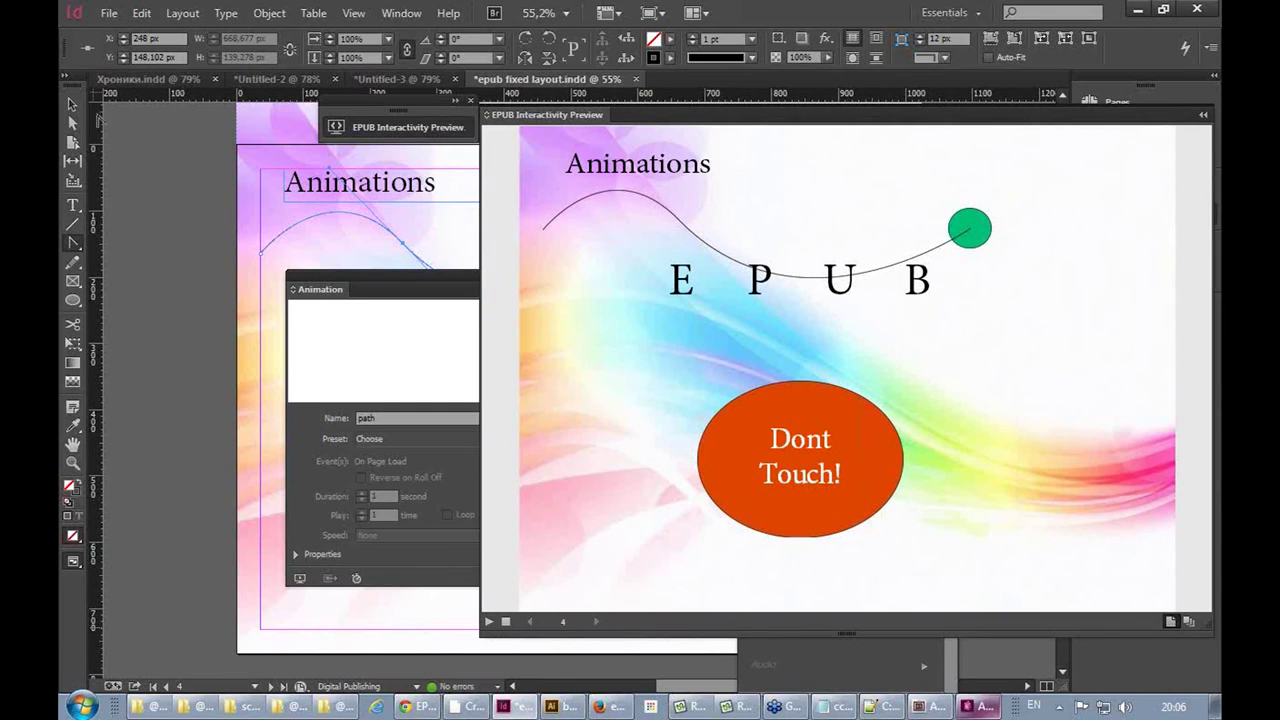
{"action": "left_click", "coordinate": [490, 623]}
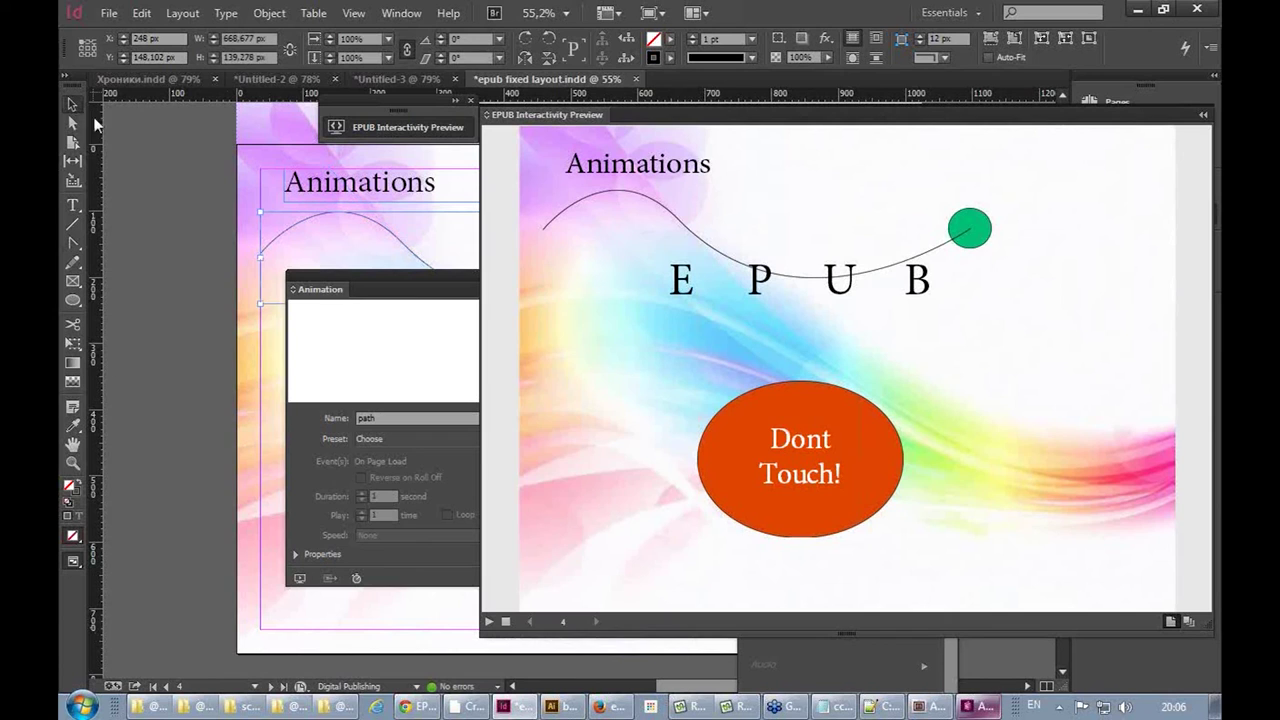
Move the panels off the artwork and delete the separate black curved path from the Animations page
{"action": "left_click_drag", "start_coordinate": [406, 278], "coordinate": [307, 342]}
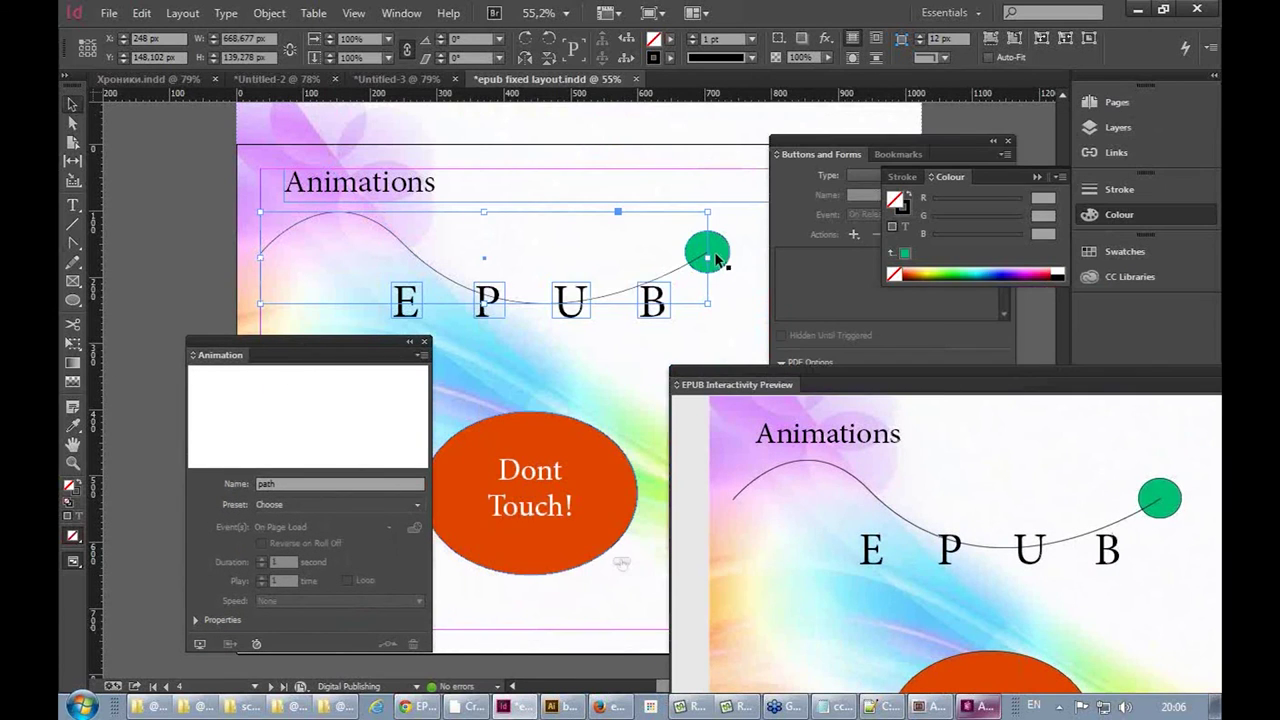
{"action": "left_click", "coordinate": [724, 240]}
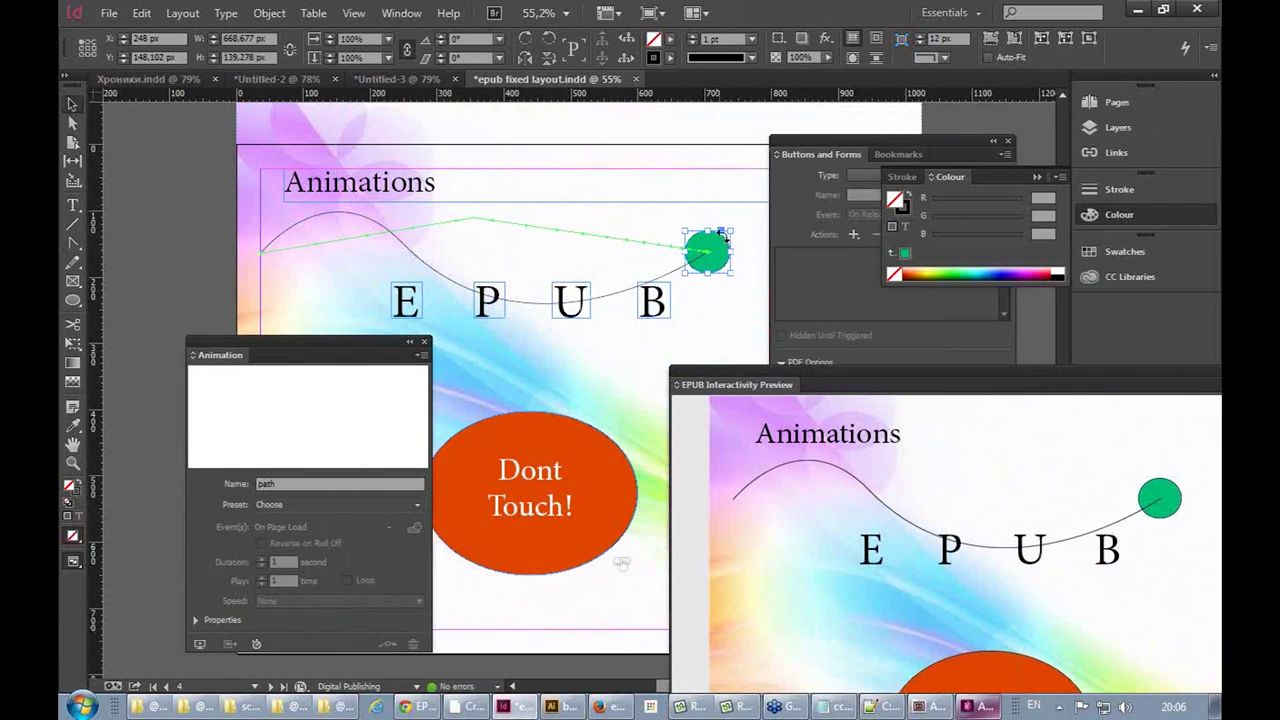
{"action": "left_click", "coordinate": [371, 222]}
{"action": "key", "text": "Delete"}
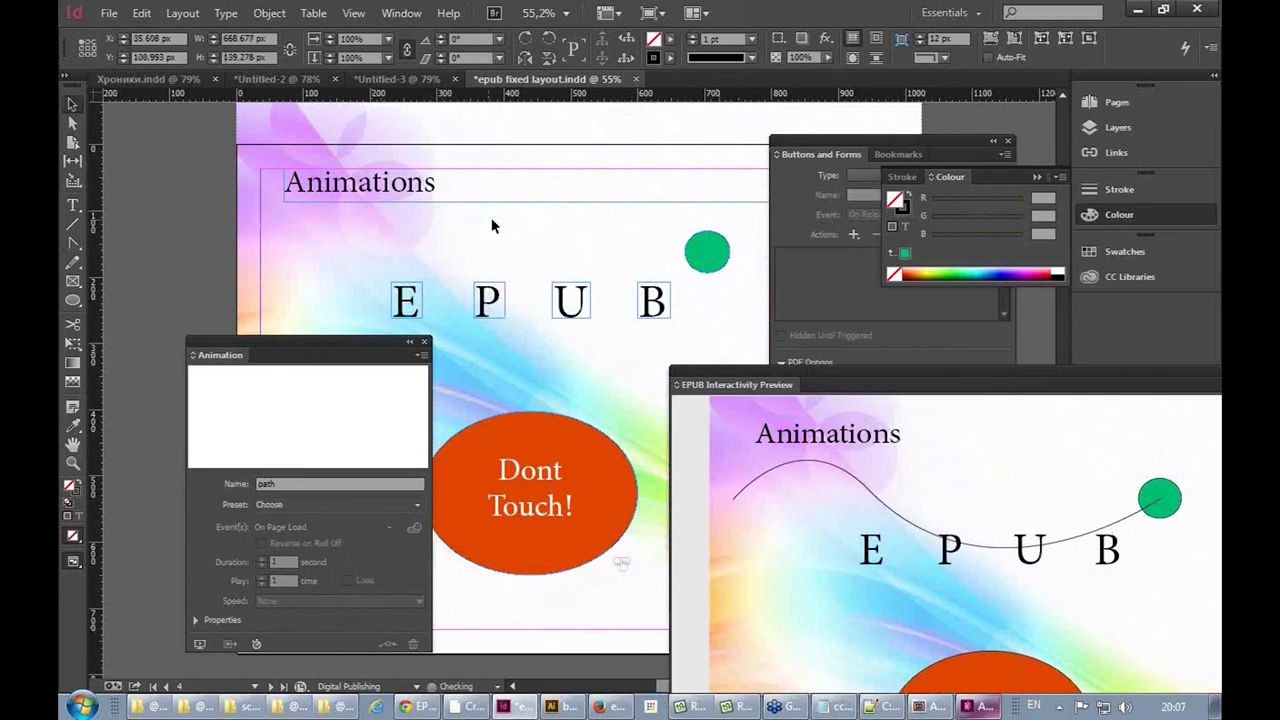
Select the green ellipse's motion path and shift it with the ellipse down to an ellipse Y of about 140 px
{"action": "left_click", "coordinate": [474, 217]}
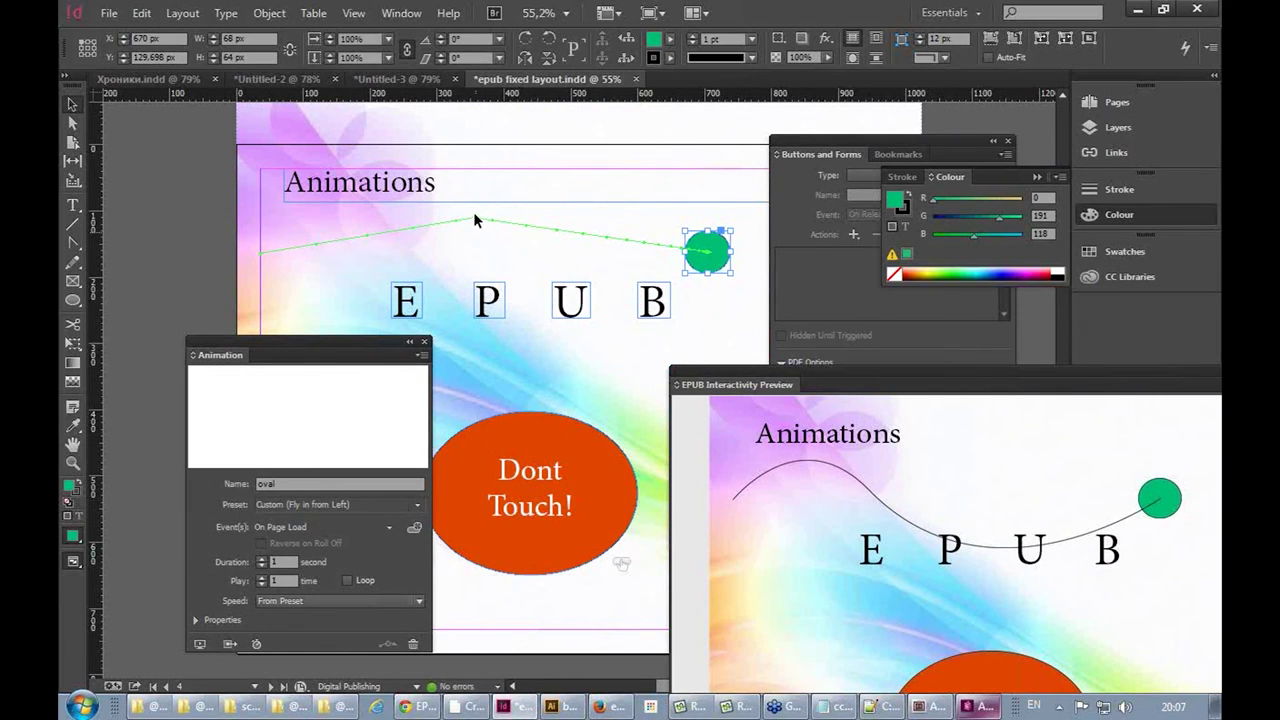
{"action": "left_click", "coordinate": [72, 123]}
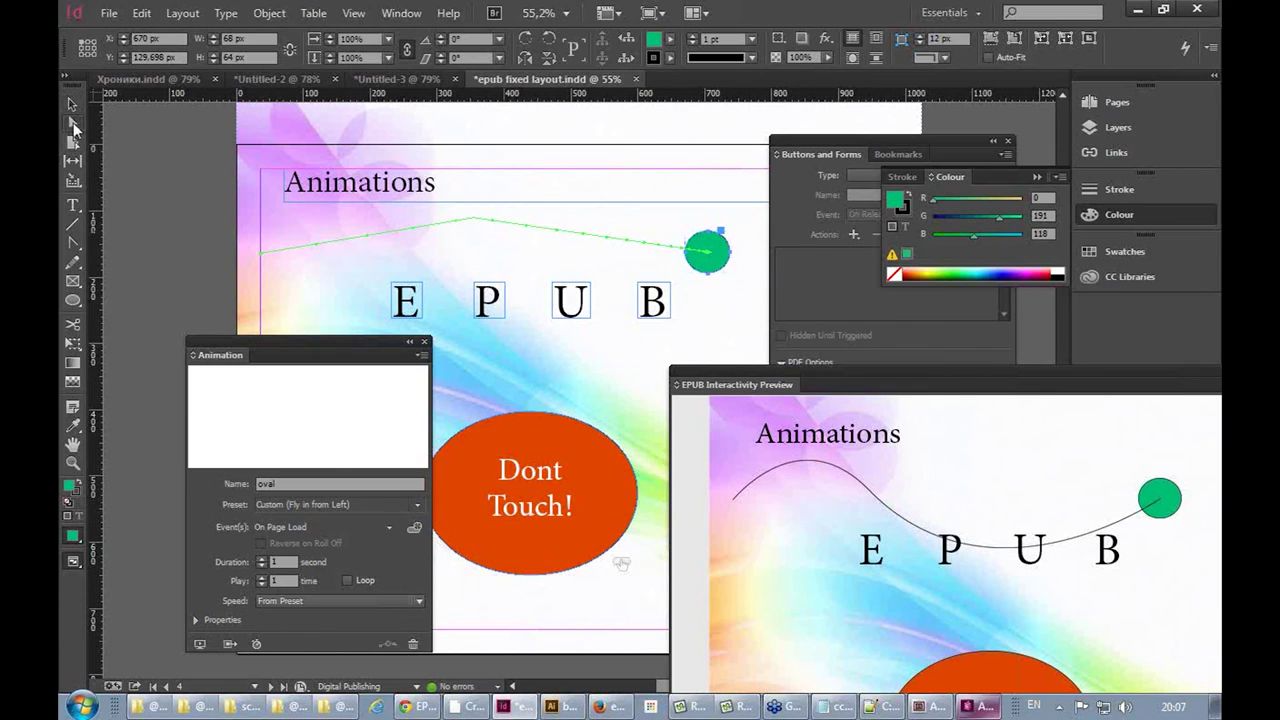
{"action": "left_click", "coordinate": [476, 222]}
{"action": "left_click", "coordinate": [708, 254]}
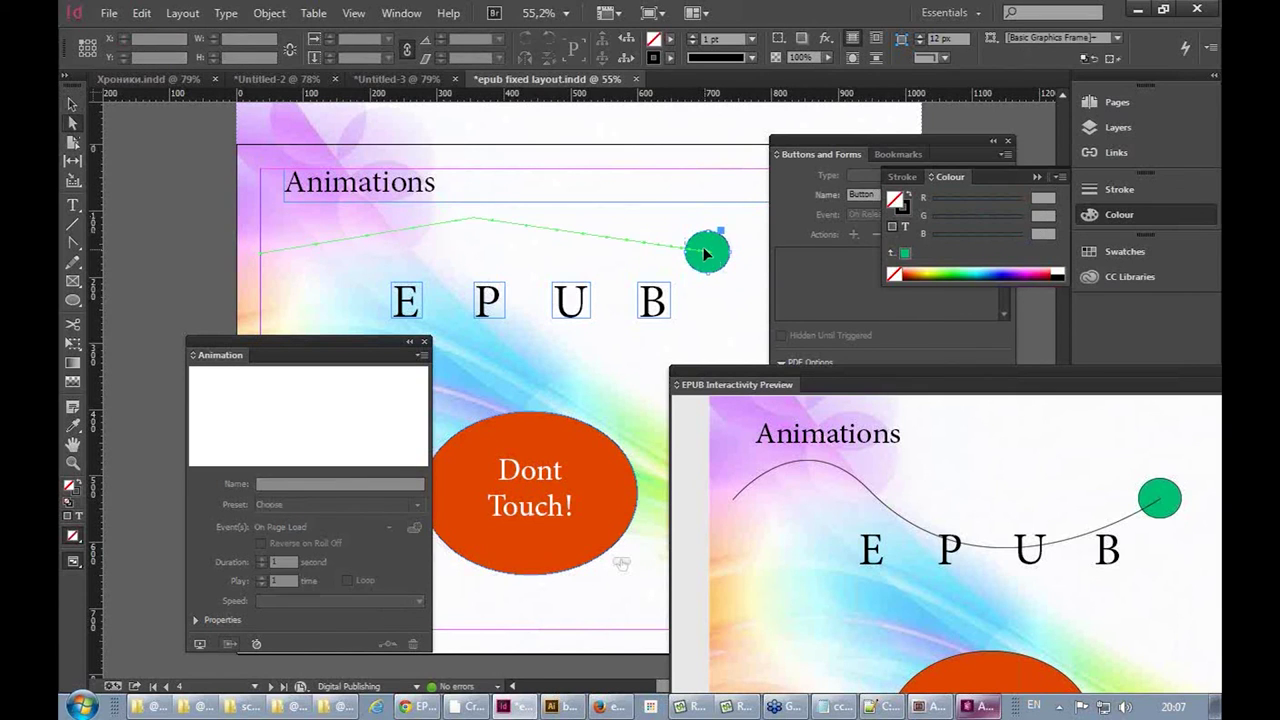
{"action": "left_click_drag", "start_coordinate": [494, 226], "coordinate": [491, 229]}
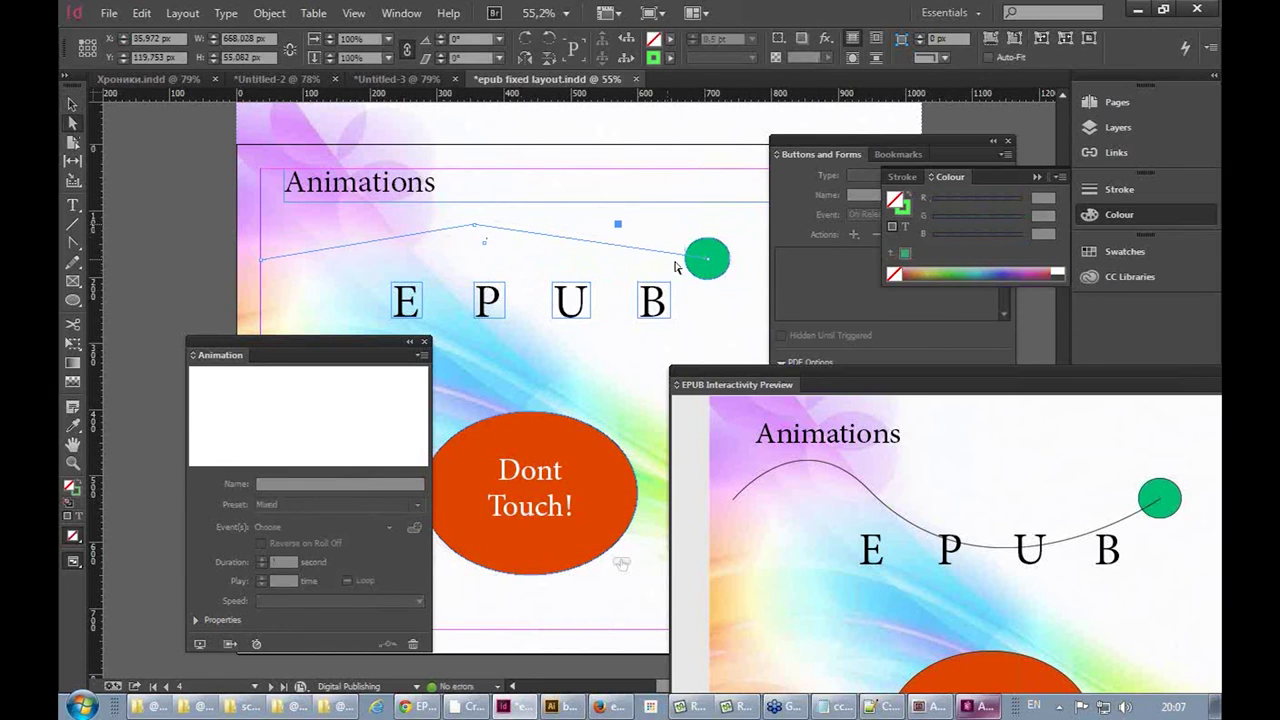
Convert the middle corner of the ellipse's motion path into a smooth point and reselect the ellipse to show the curve
{"action": "left_click", "coordinate": [72, 243]}
{"action": "left_click_drag", "start_coordinate": [72, 243], "coordinate": [122, 243]}
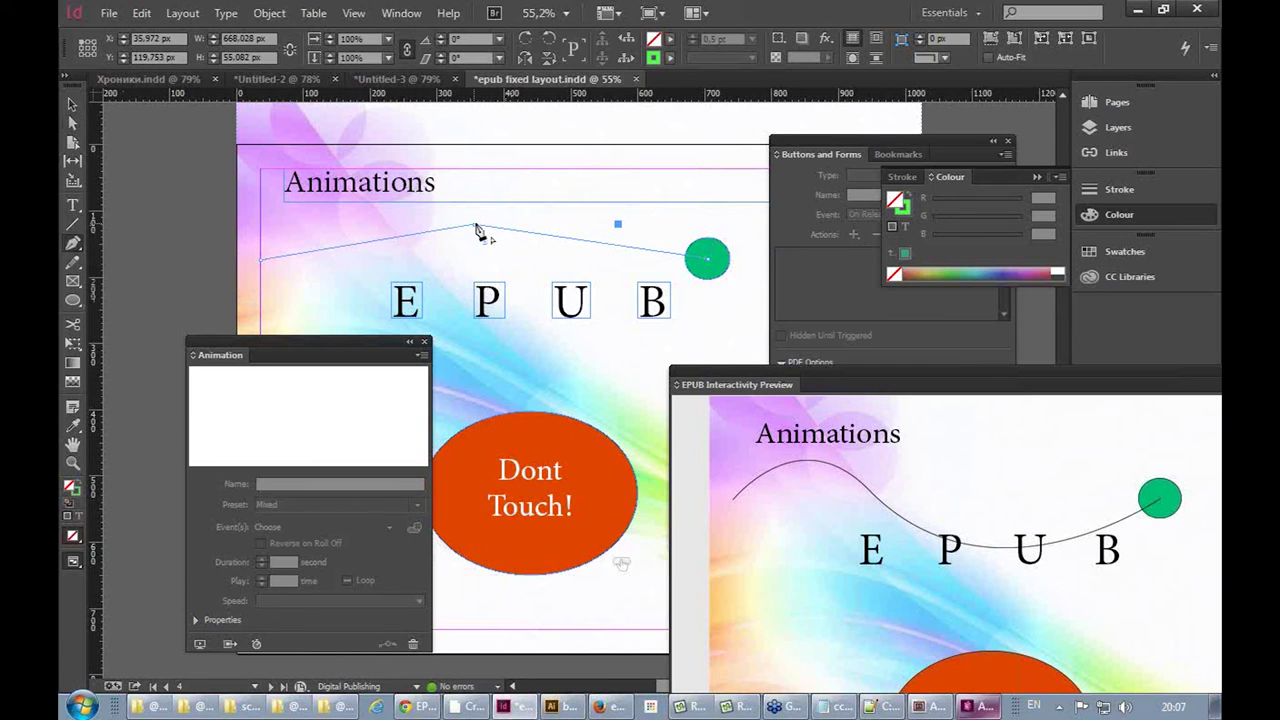
{"action": "left_click_drag", "start_coordinate": [74, 240], "coordinate": [112, 298]}
{"action": "left_click_drag", "start_coordinate": [476, 230], "coordinate": [543, 266]}
{"action": "left_click", "coordinate": [73, 123]}
{"action": "left_click", "coordinate": [714, 248]}
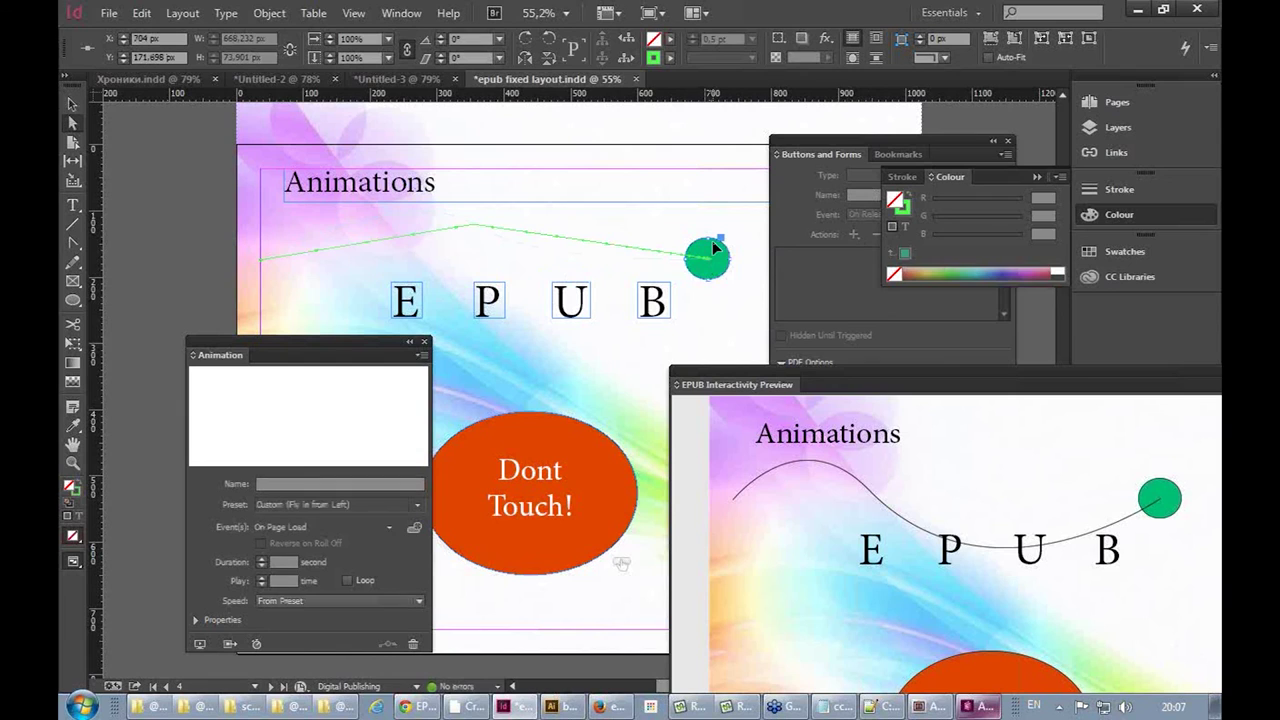
{"action": "left_click", "coordinate": [713, 248]}
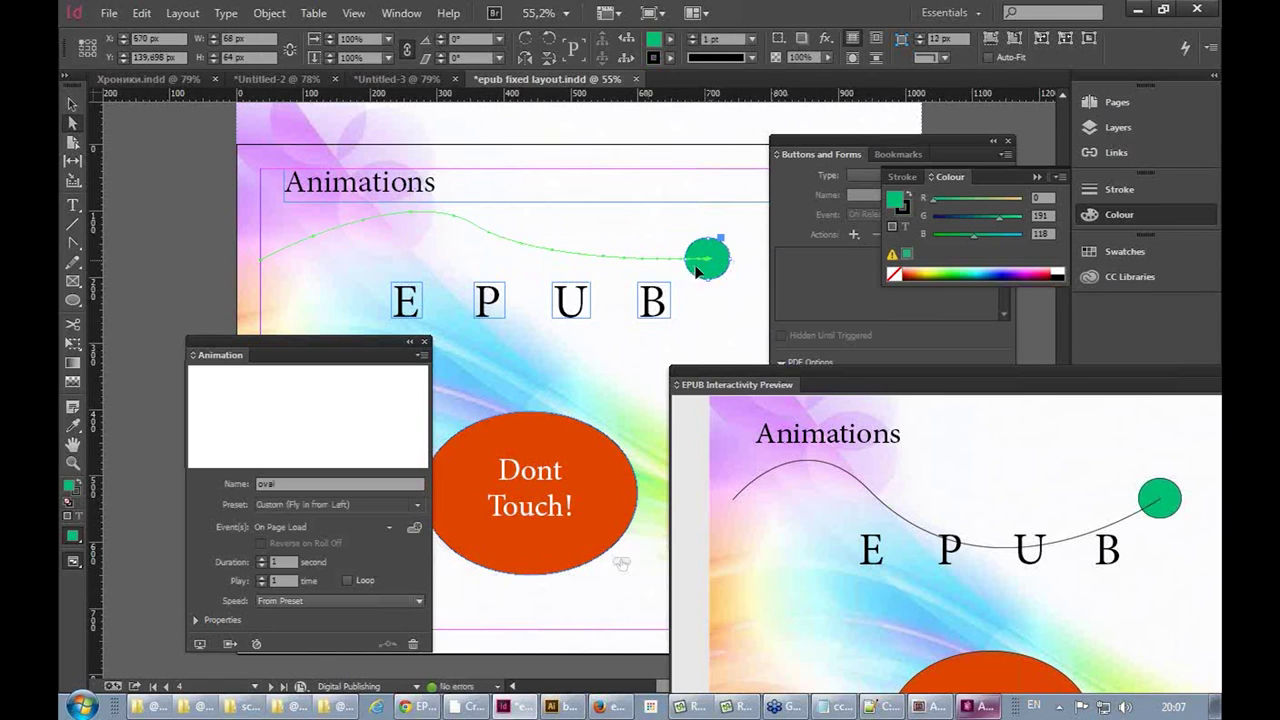
Extend the middle point's direction handles so the ellipse's motion path forms a deeper wave dipping through the EPUB letters
{"action": "left_click", "coordinate": [475, 230]}
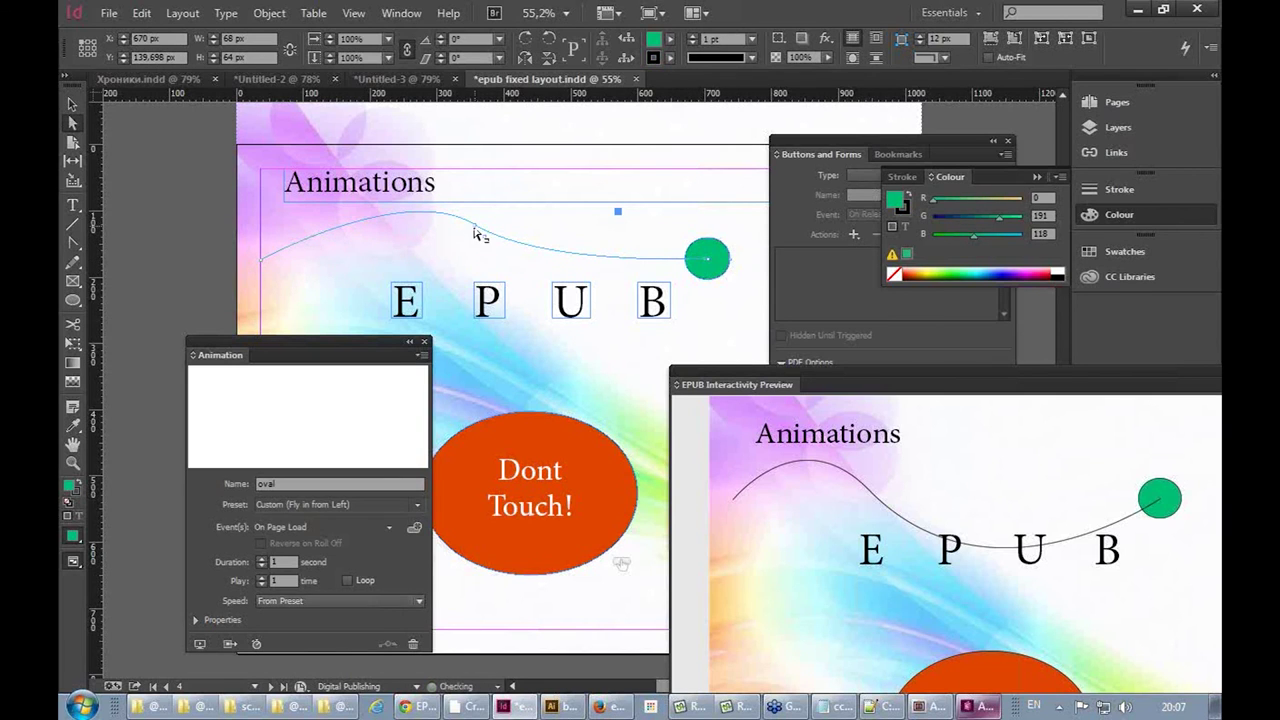
{"action": "left_click_drag", "start_coordinate": [475, 227], "coordinate": [552, 416]}
{"action": "left_click", "coordinate": [703, 260]}
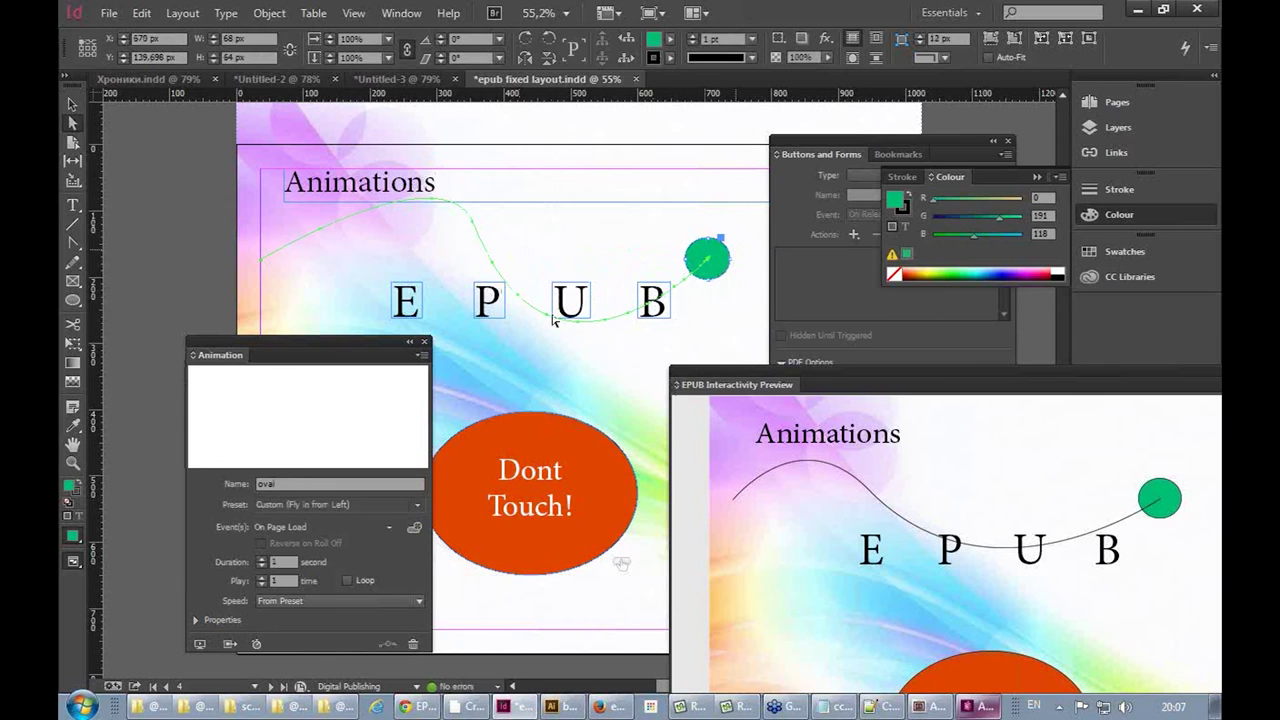
Play the Animations page in an enlarged EPUB Interactivity Preview, then shrink the preview and move it over the orange ellipse
{"action": "left_click_drag", "start_coordinate": [838, 372], "coordinate": [602, 92]}
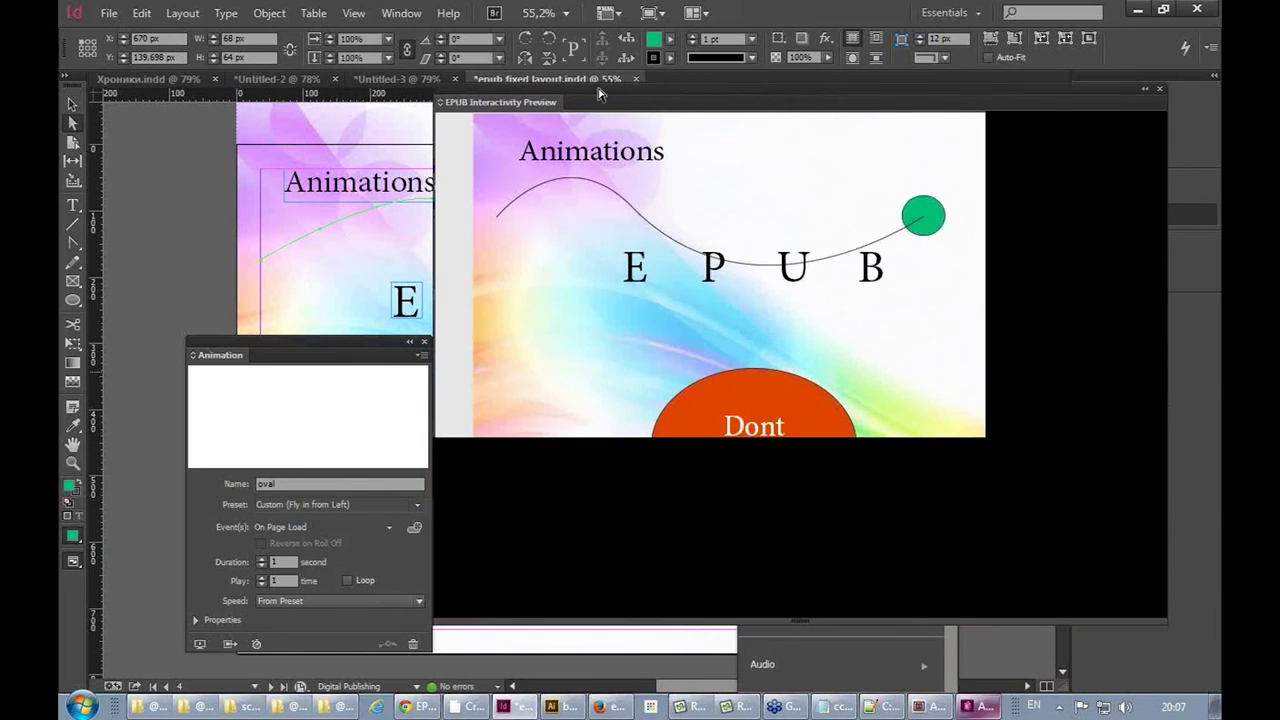
{"action": "left_click", "coordinate": [444, 609]}
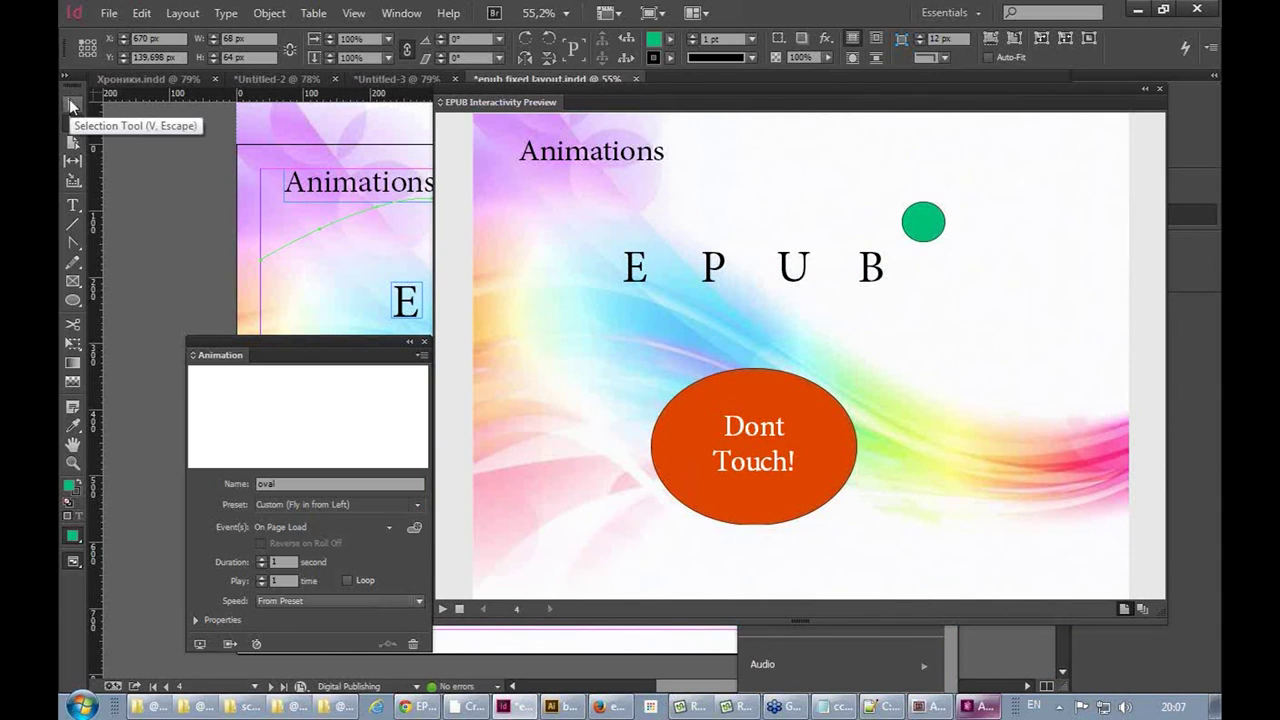
{"action": "left_click", "coordinate": [229, 271]}
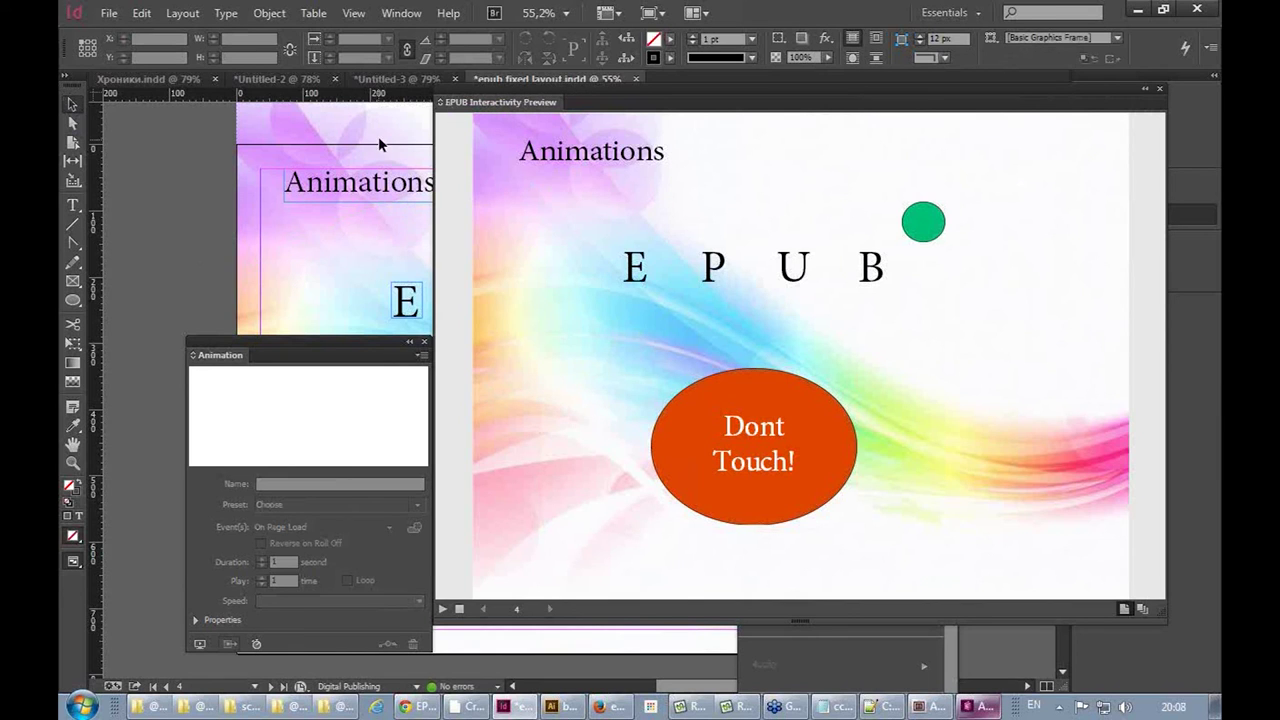
{"action": "left_click", "coordinate": [440, 103]}
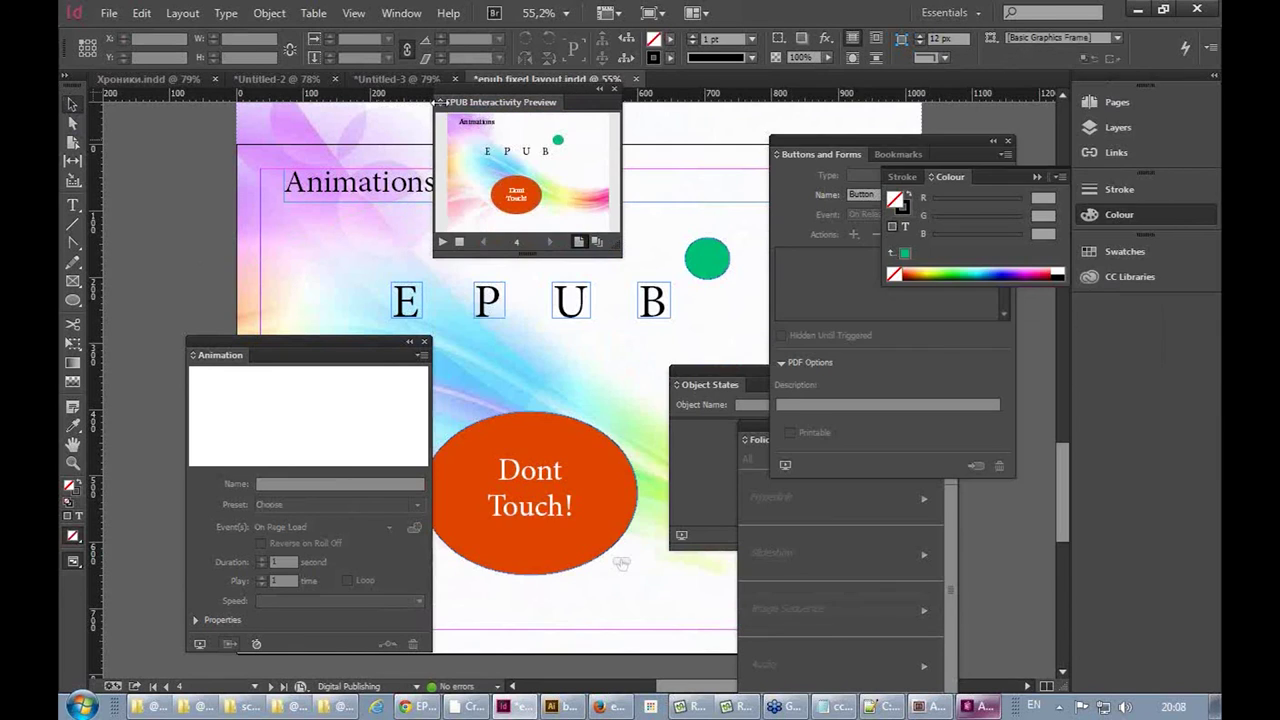
{"action": "left_click_drag", "start_coordinate": [584, 102], "coordinate": [598, 434]}
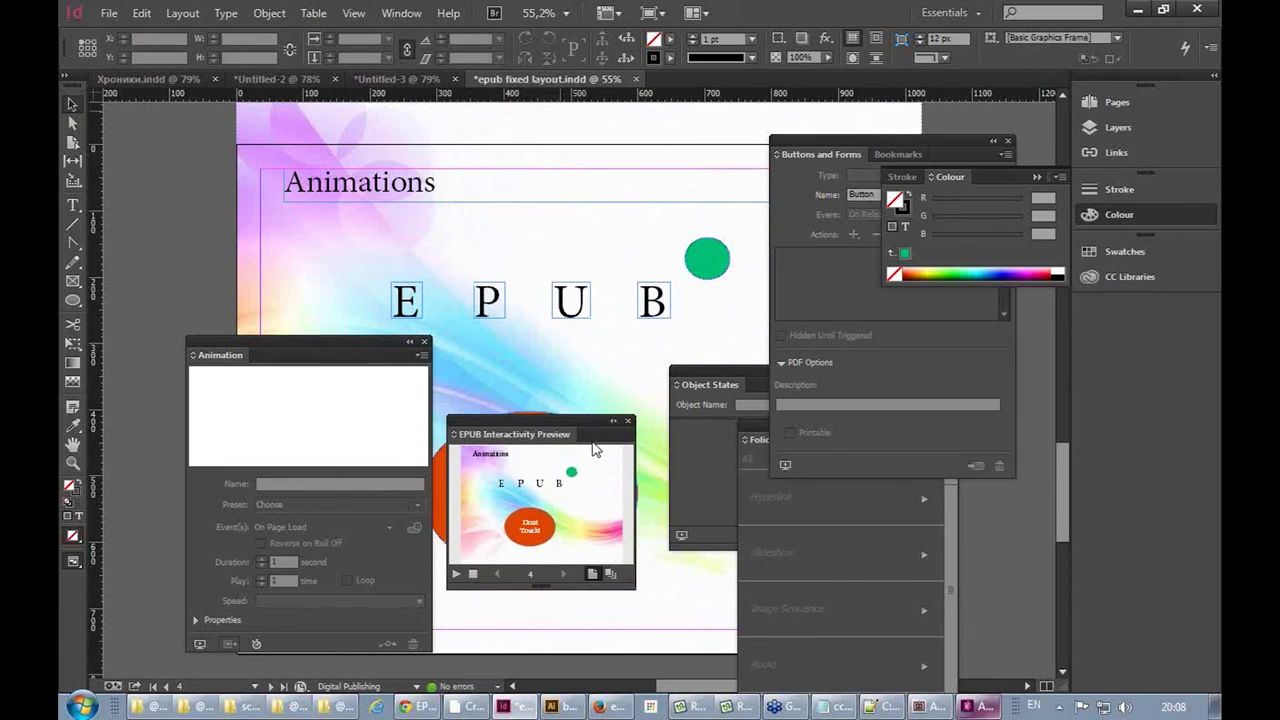